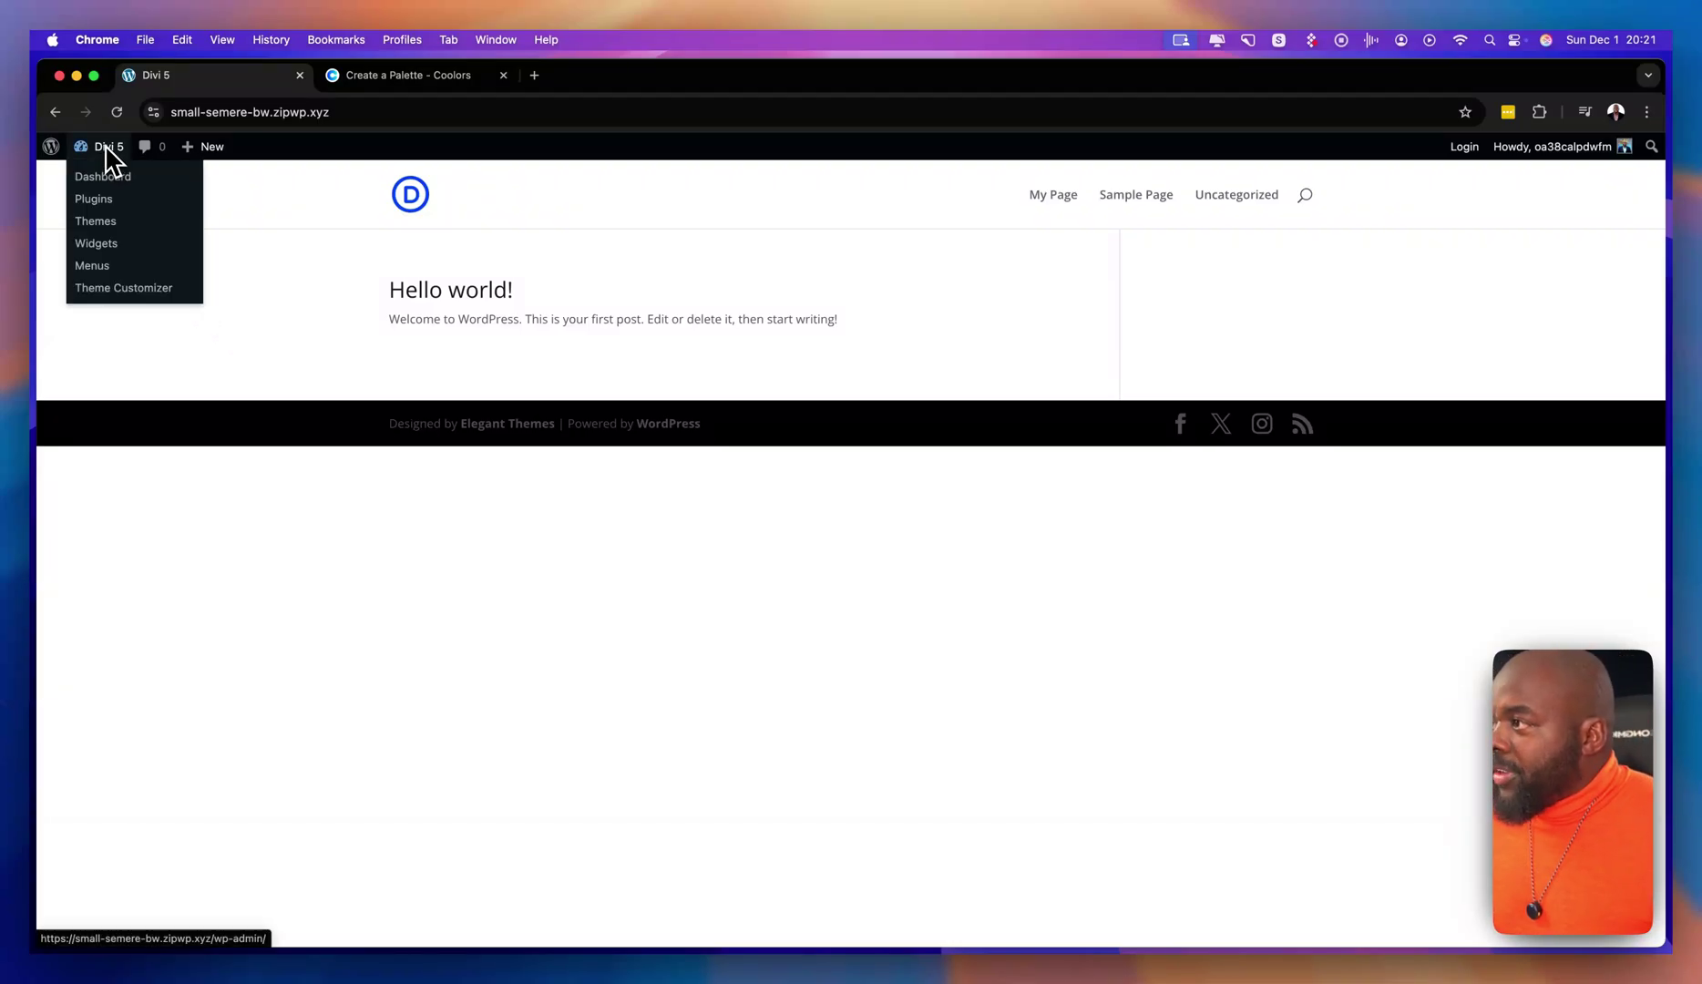
Go to the WordPress admin dashboard and open the Divi Theme Options.
click(110, 171)
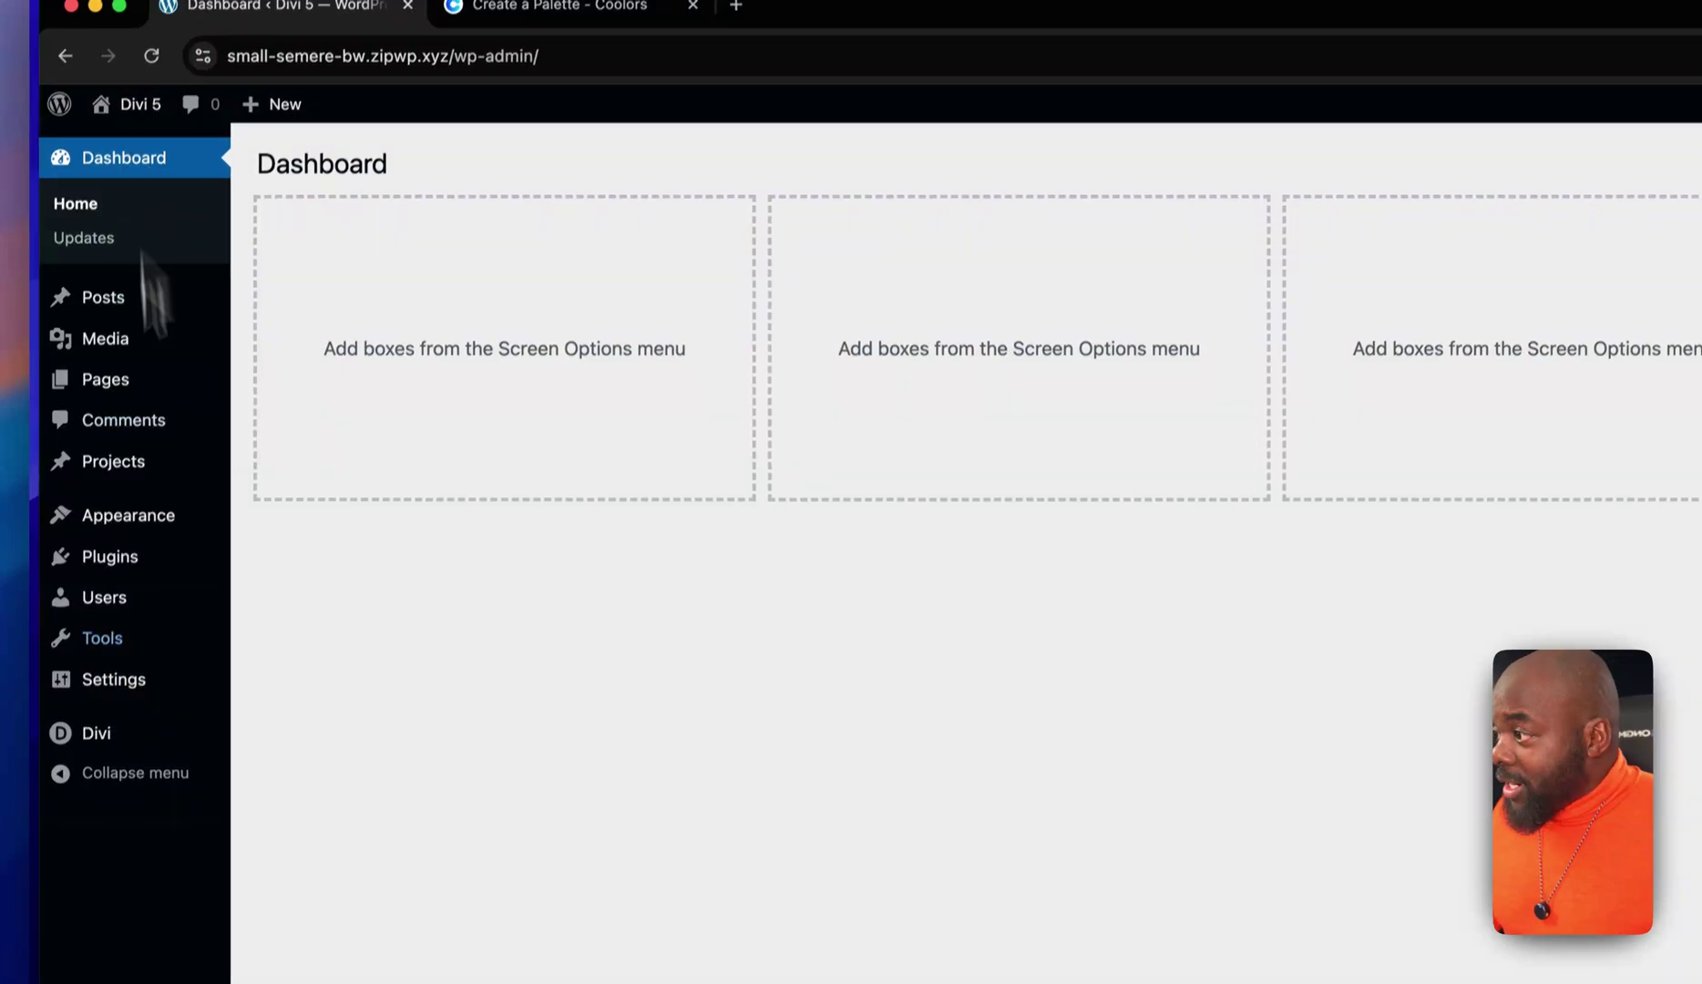
mouse_move(110, 636)
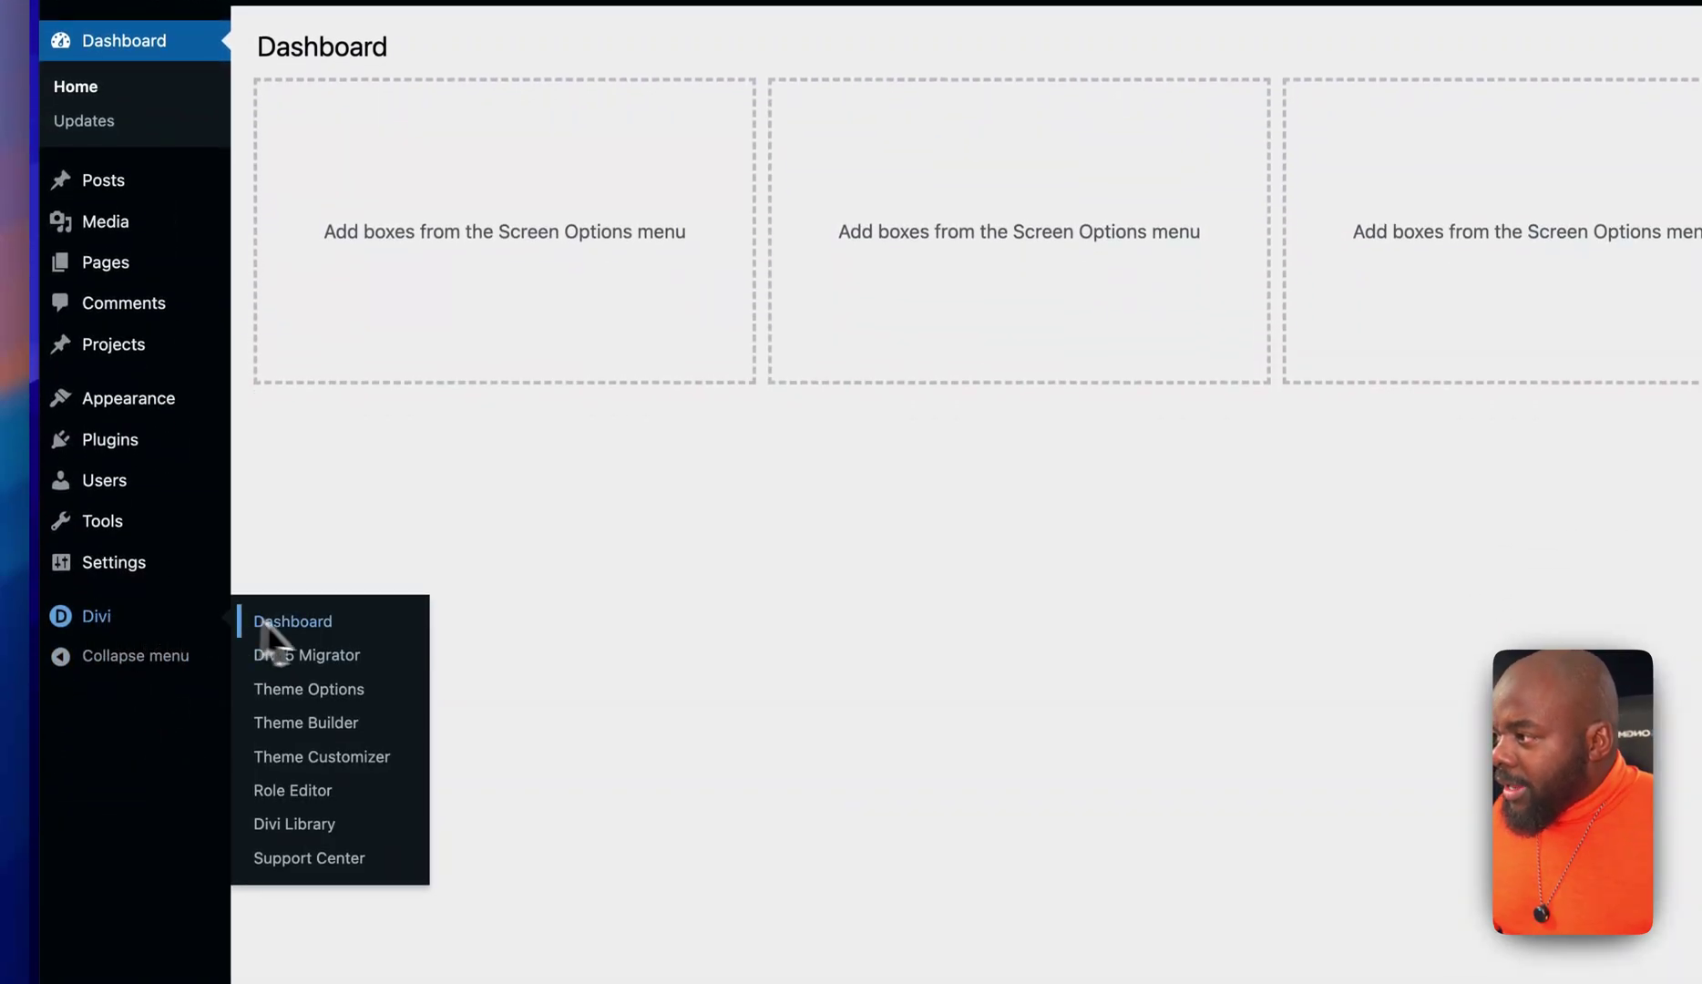
click(325, 691)
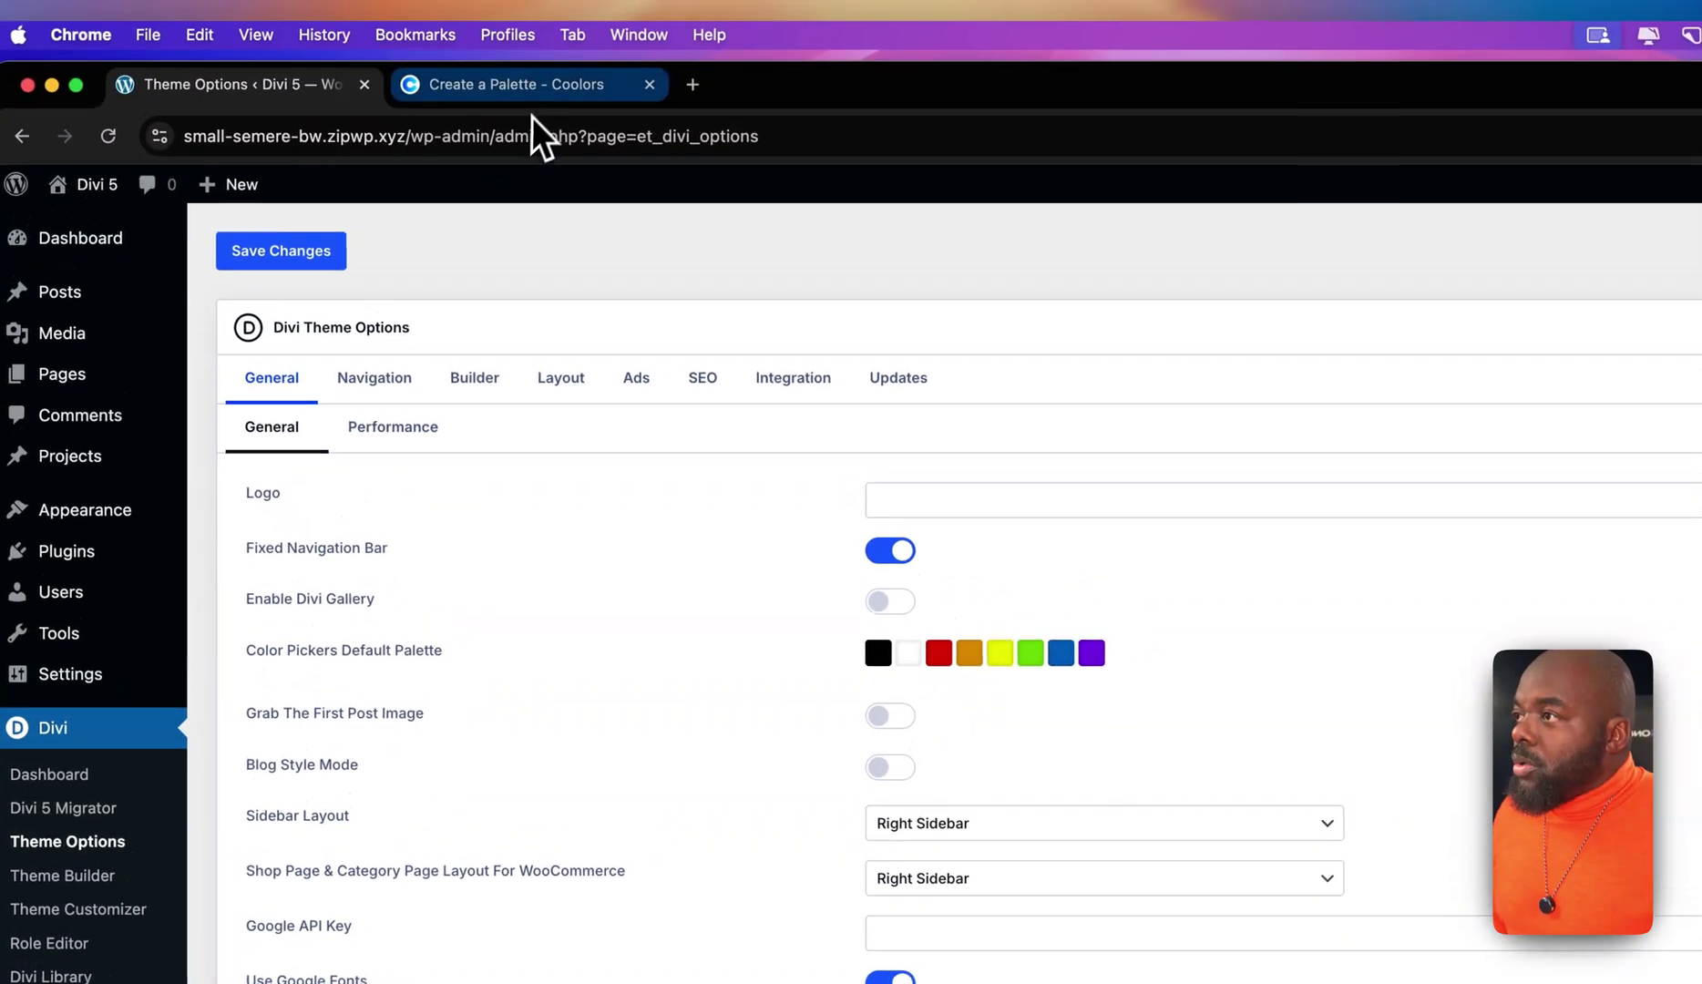
Set the first swatch of the Color Pickers Default Palette to 9F4A54, the Redwood color in the Coolors palette.
click(556, 11)
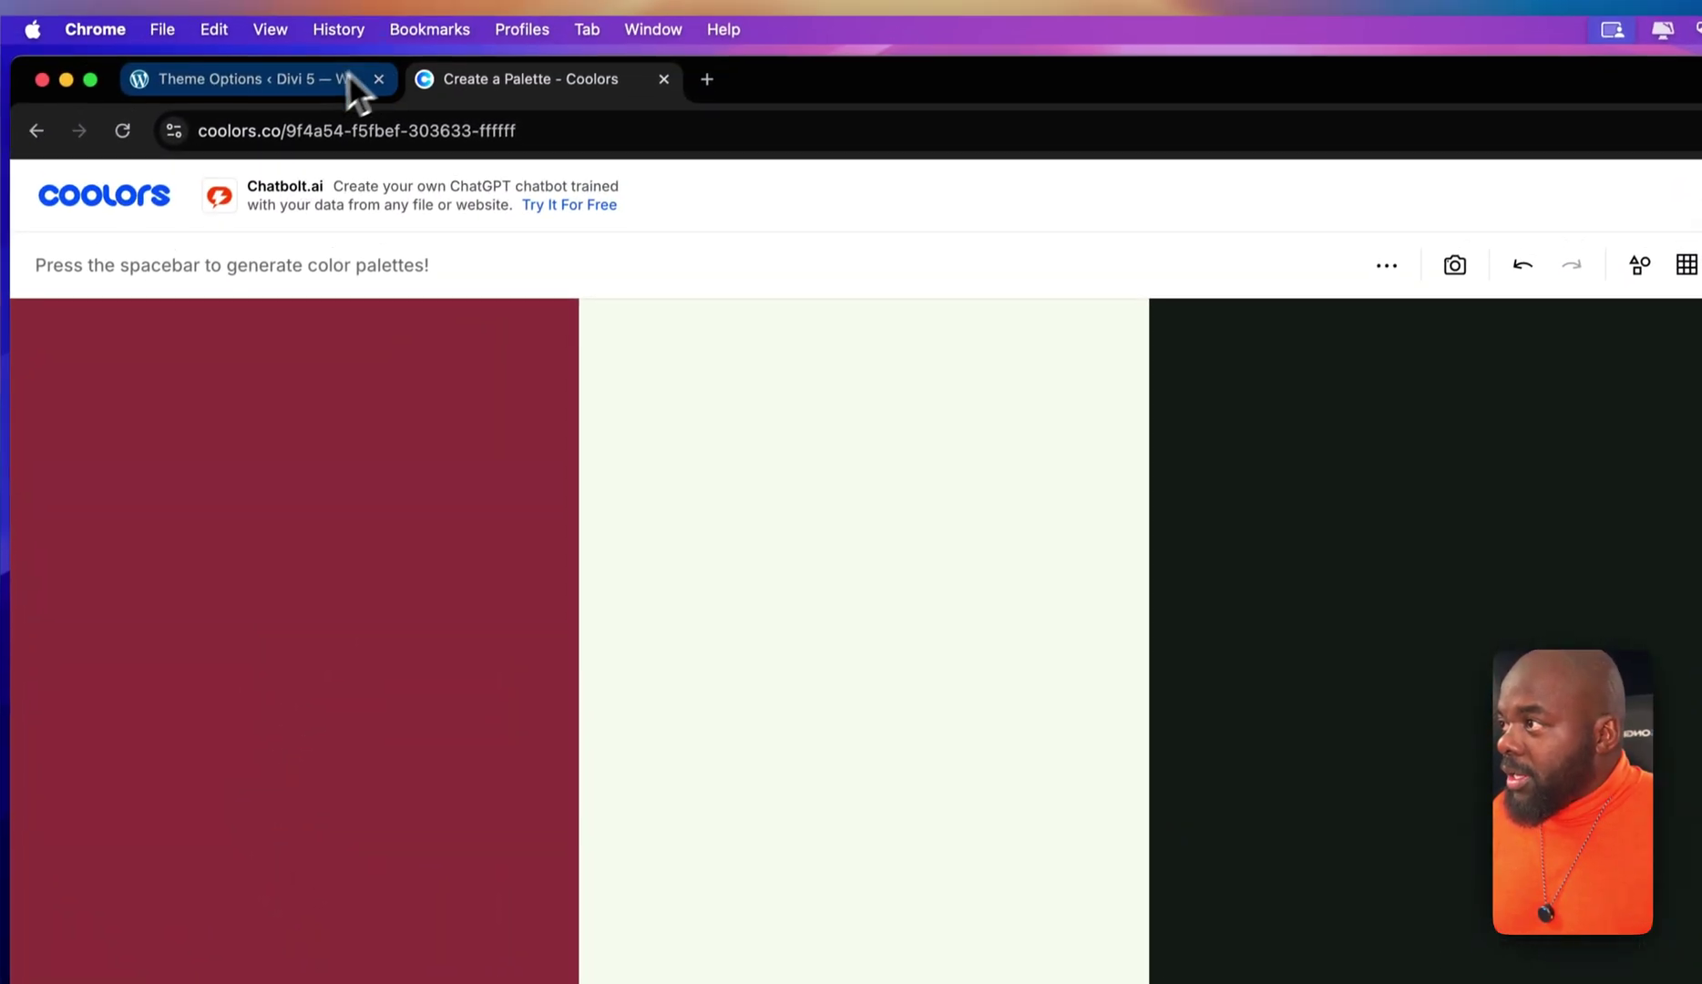
click(345, 74)
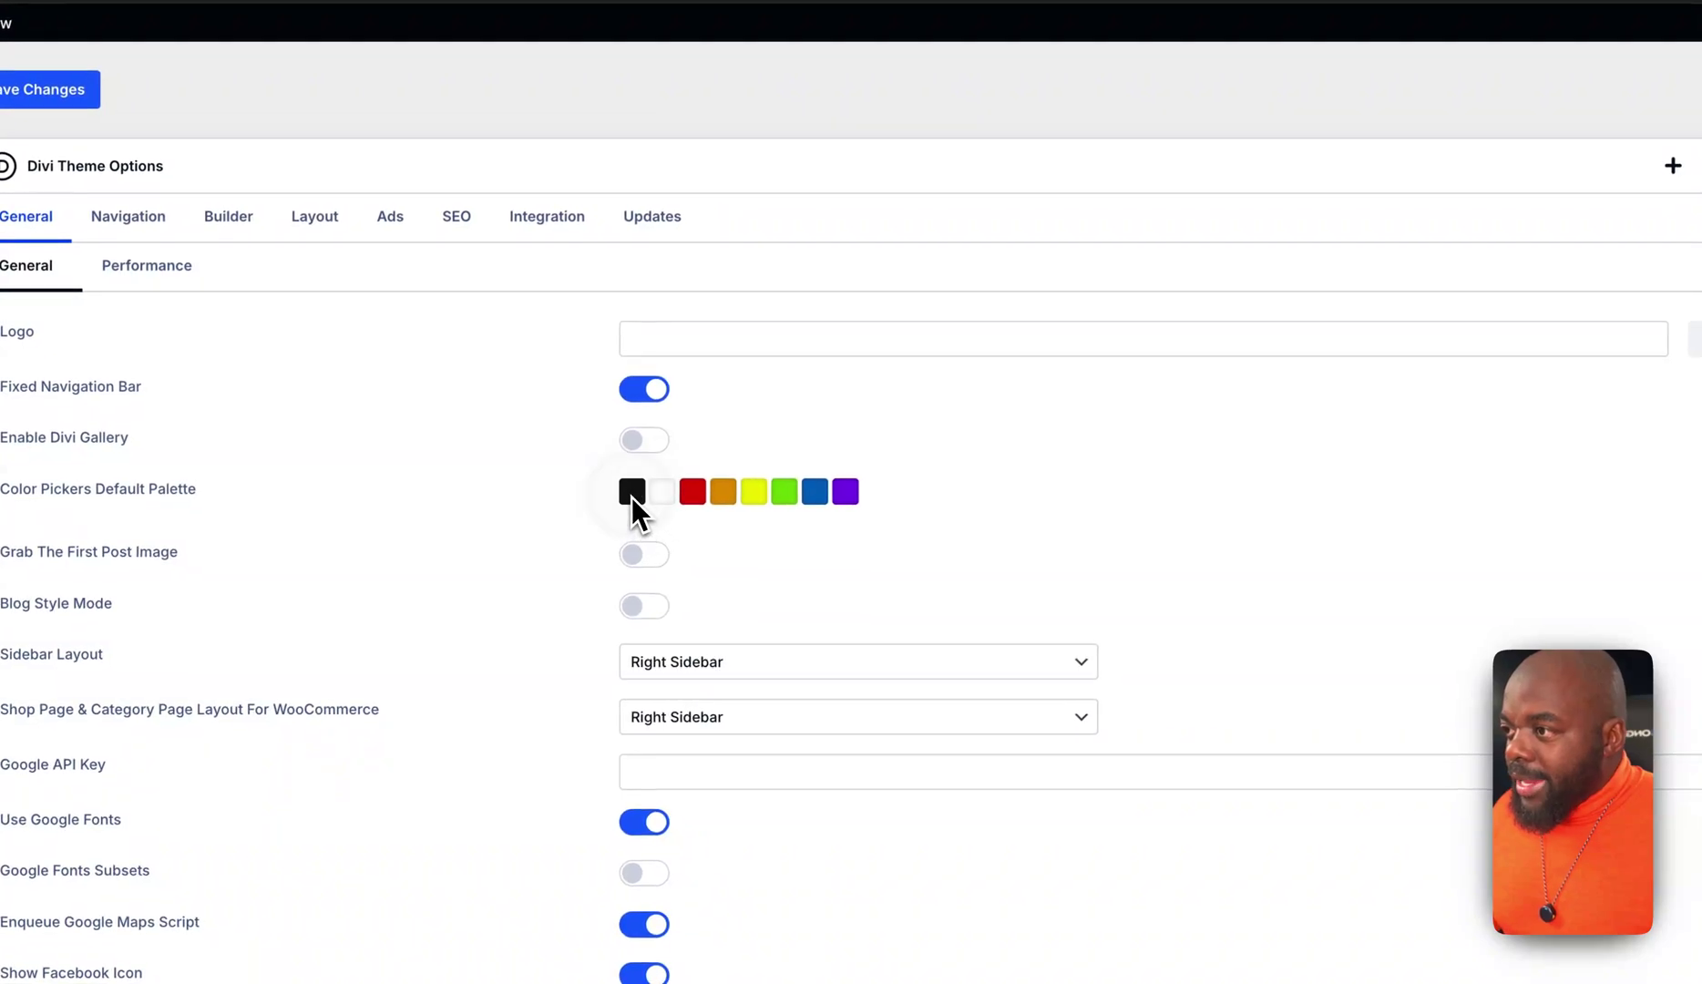
click(690, 528)
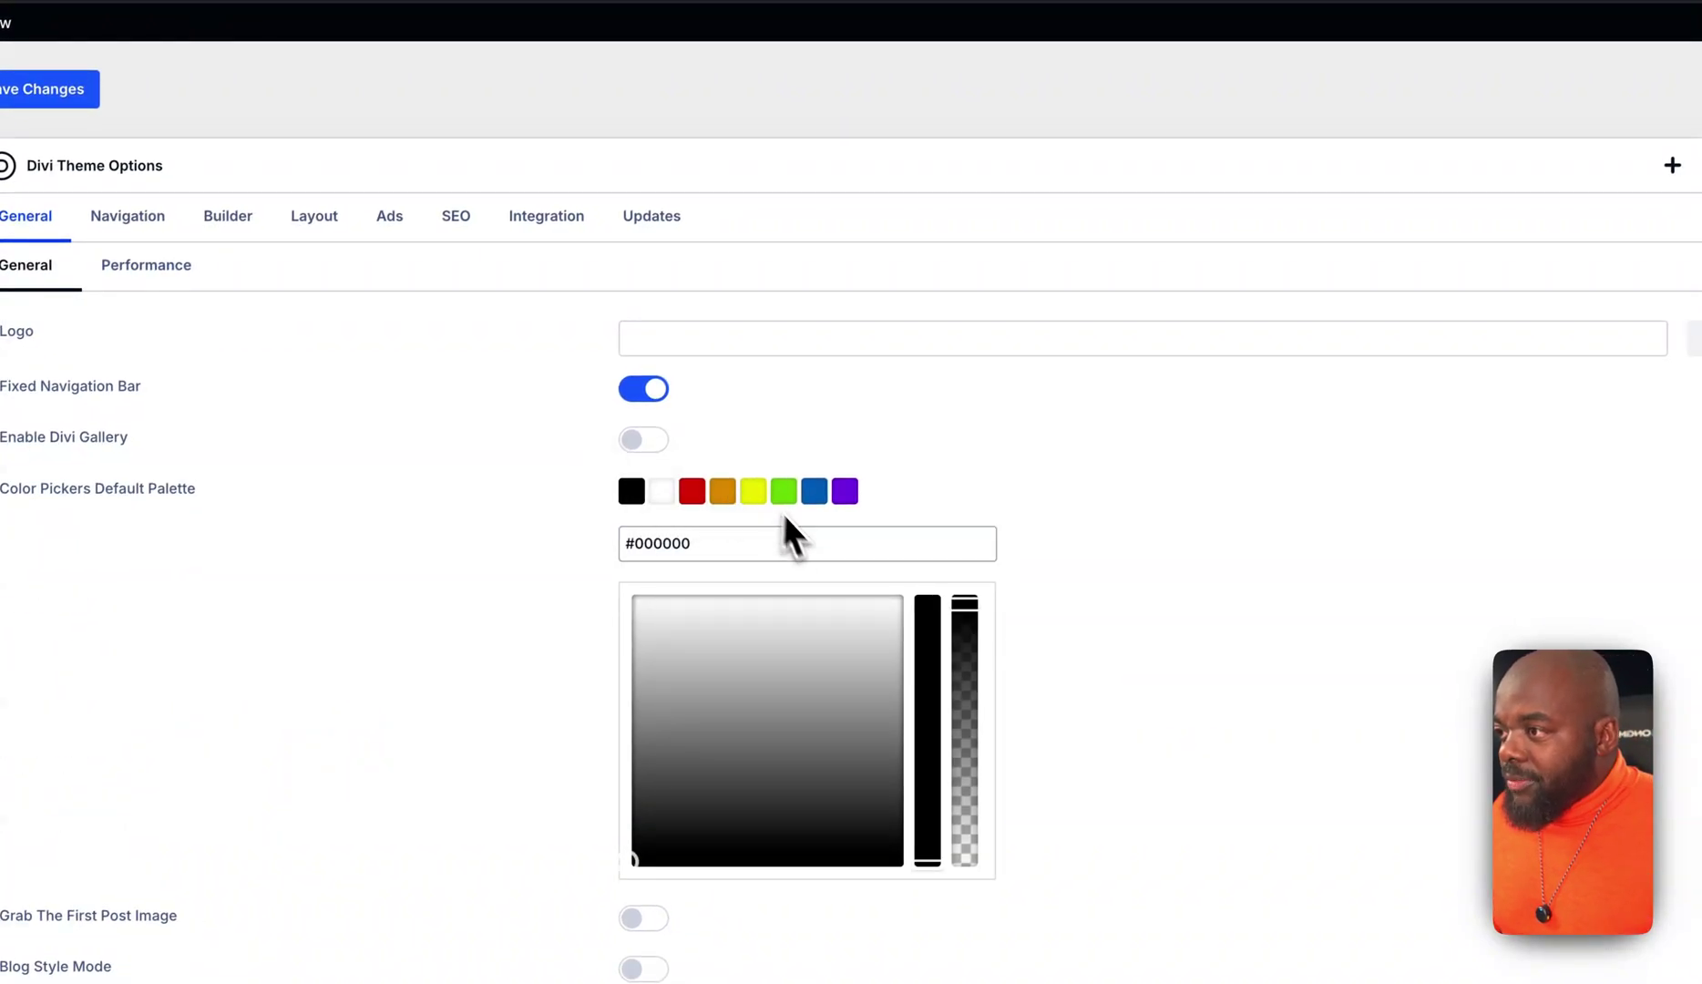
click(803, 553)
text(#9f4a54)
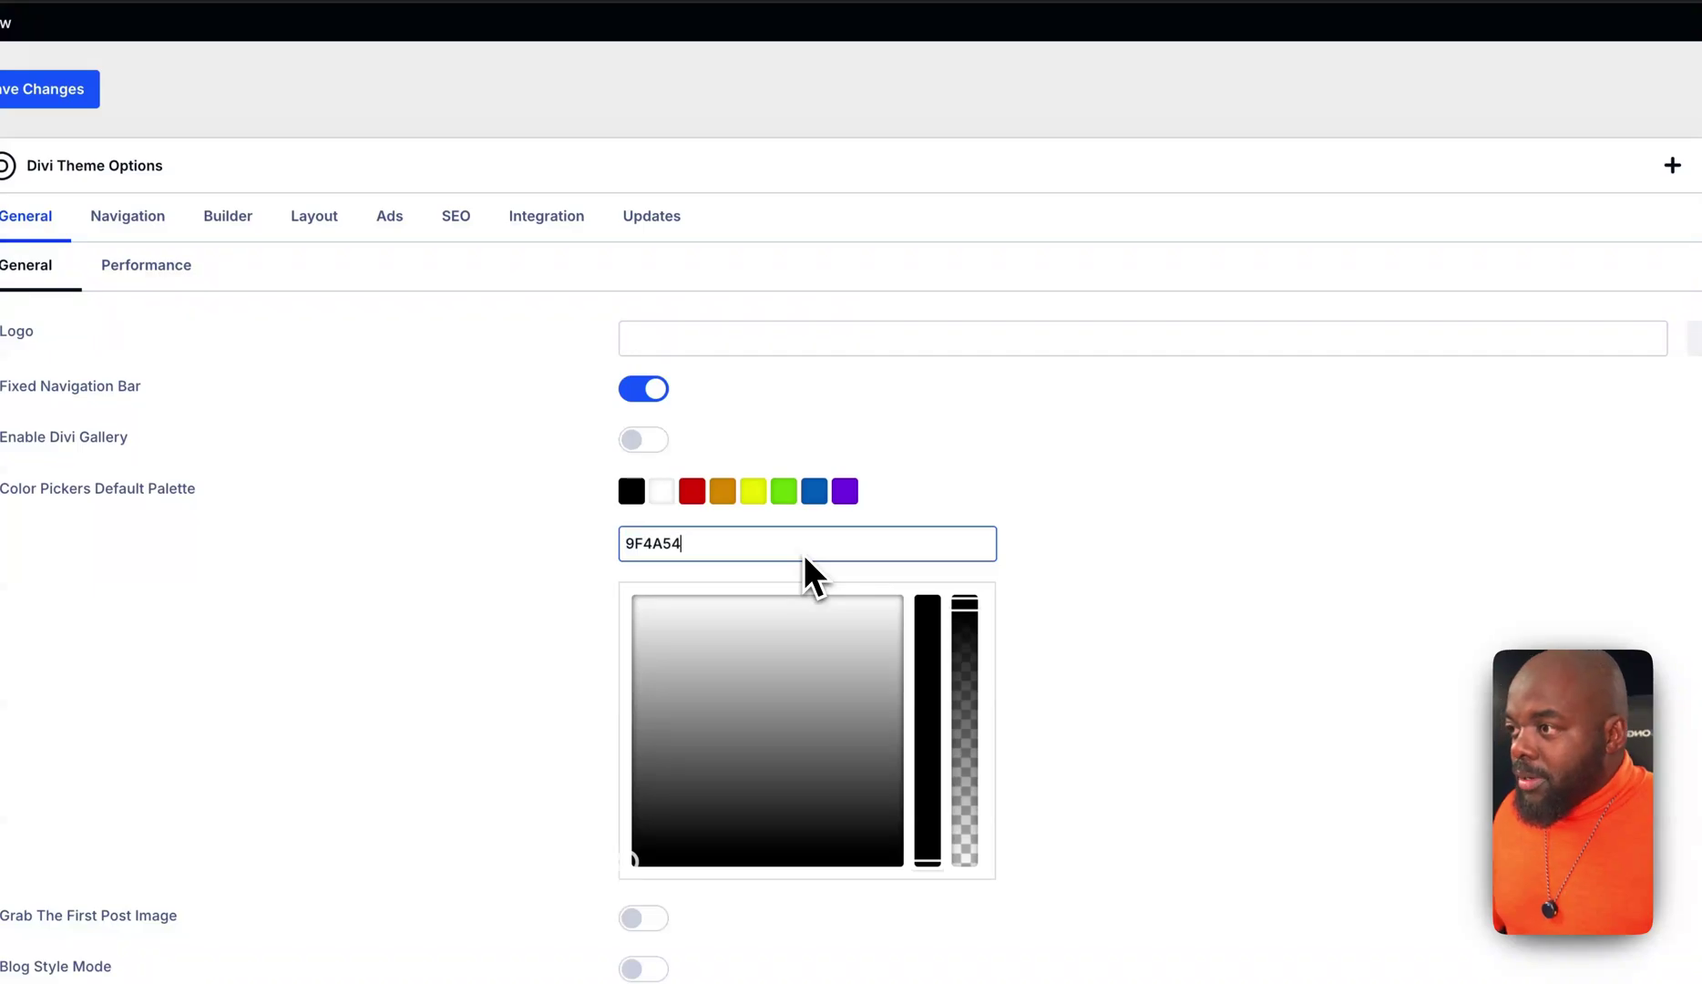
Copy the Ivory color F5FBEF from the Coolors palette and set it as the second default palette swatch.
click(668, 495)
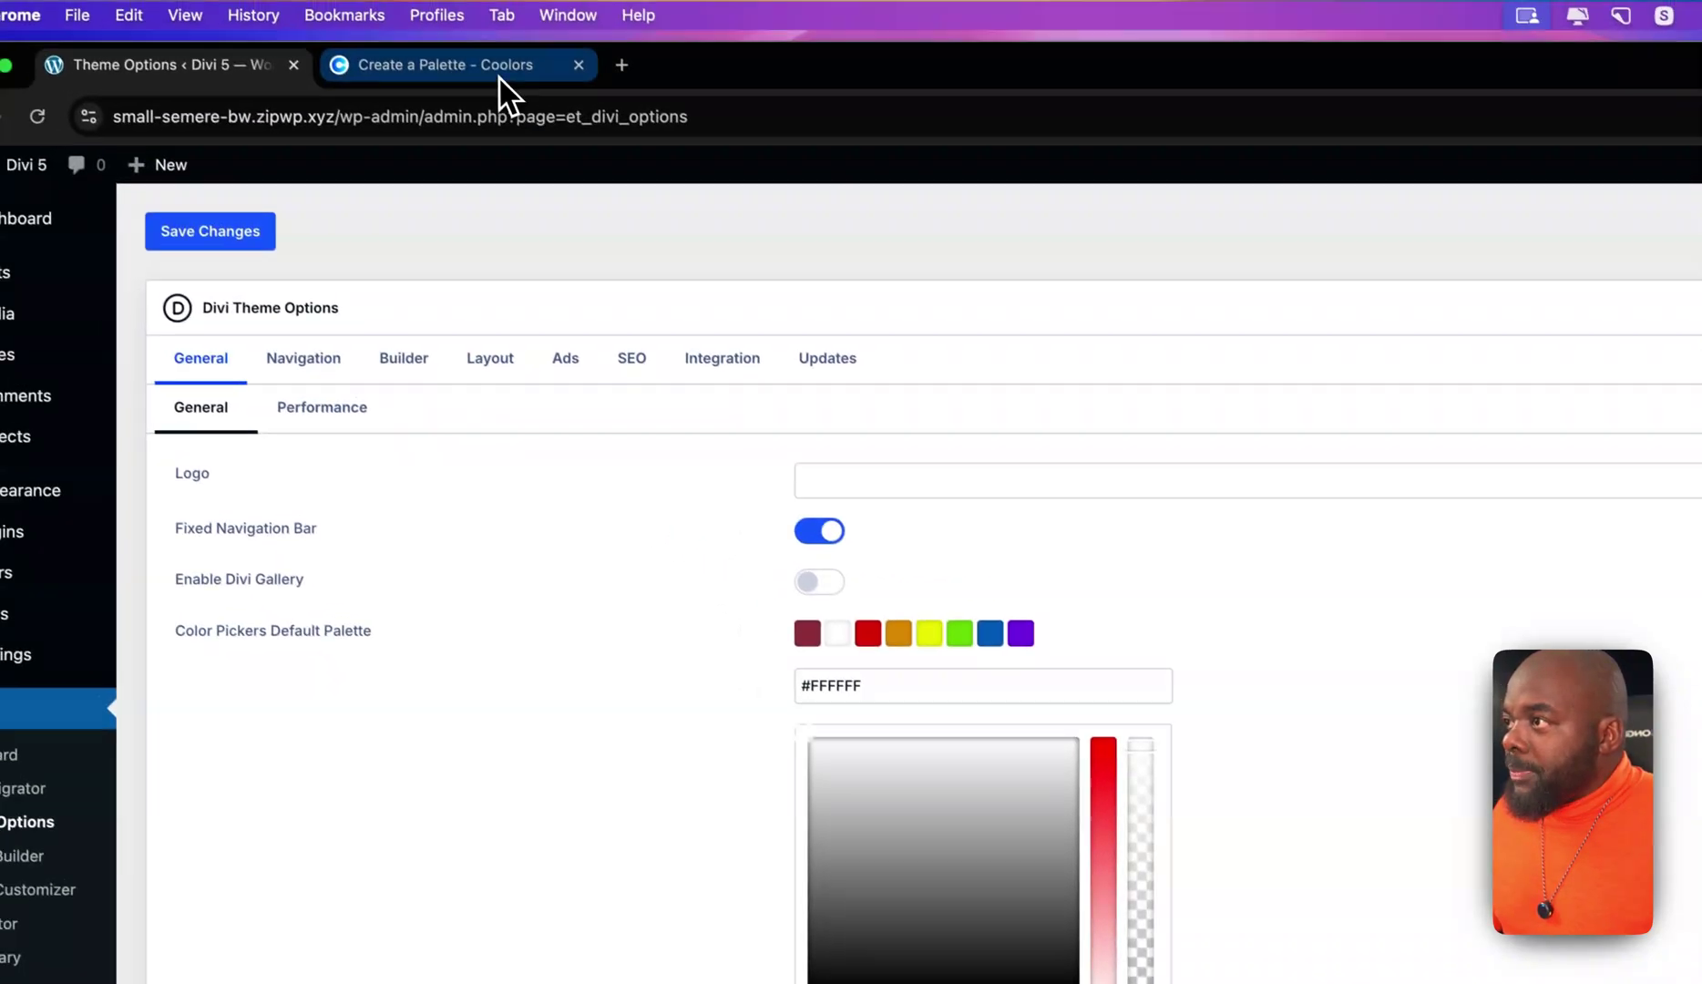
click(506, 84)
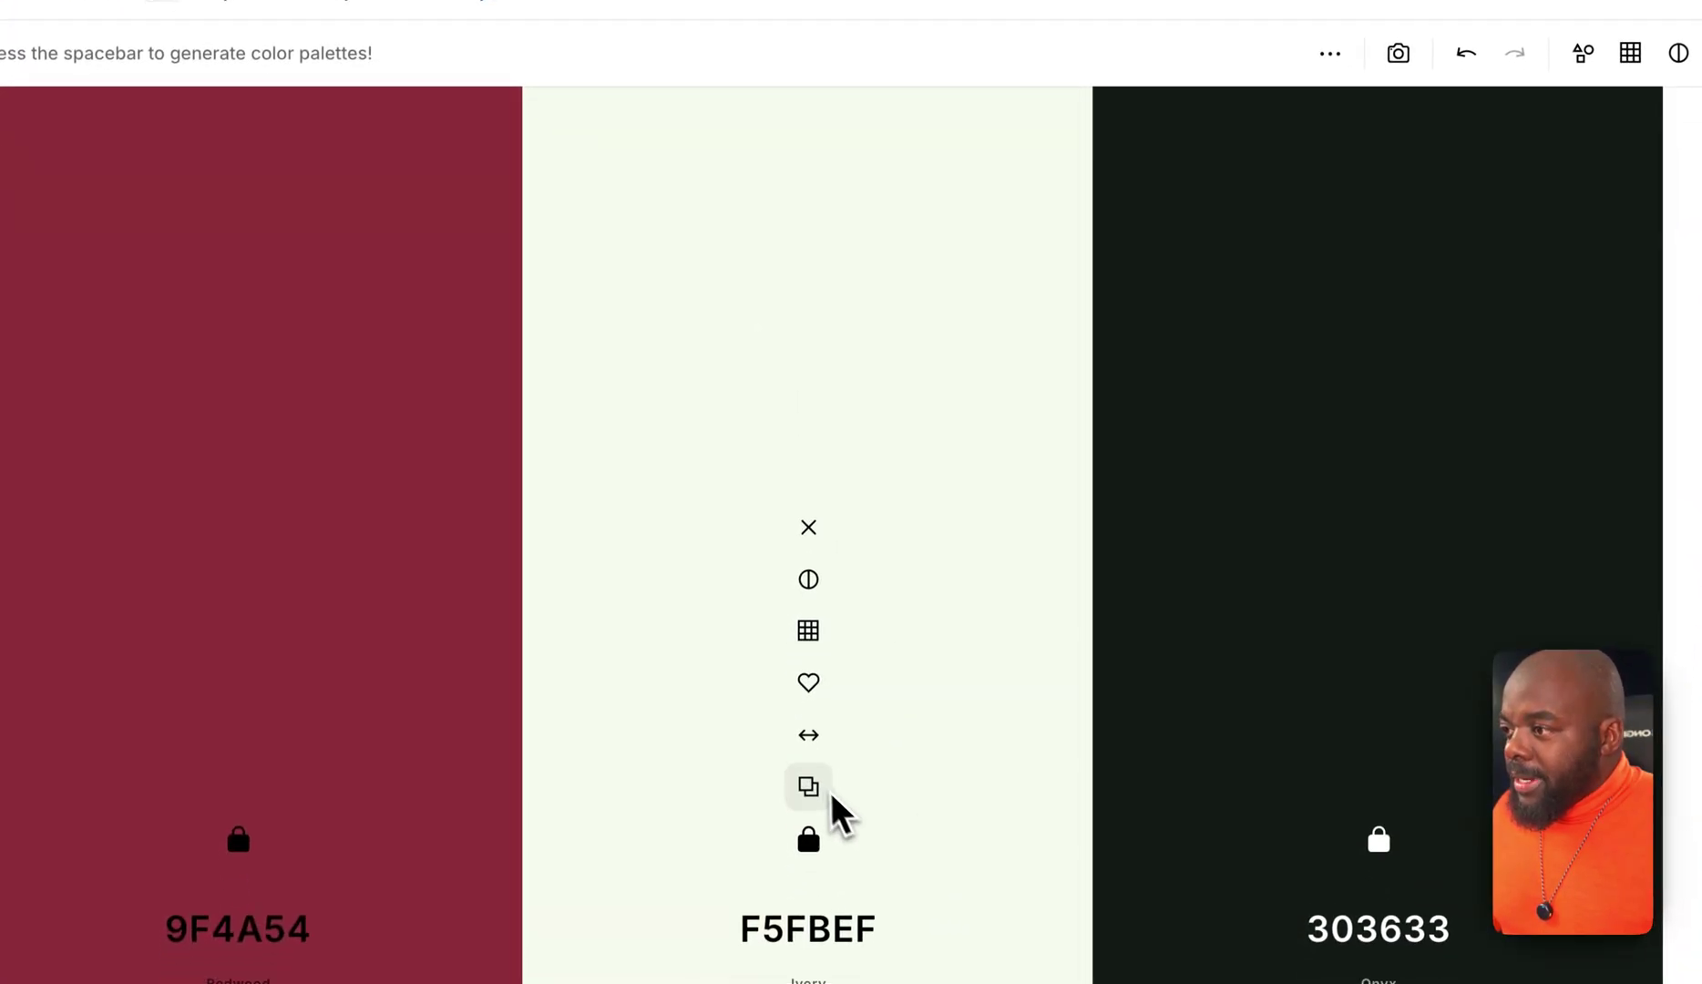
click(251, 65)
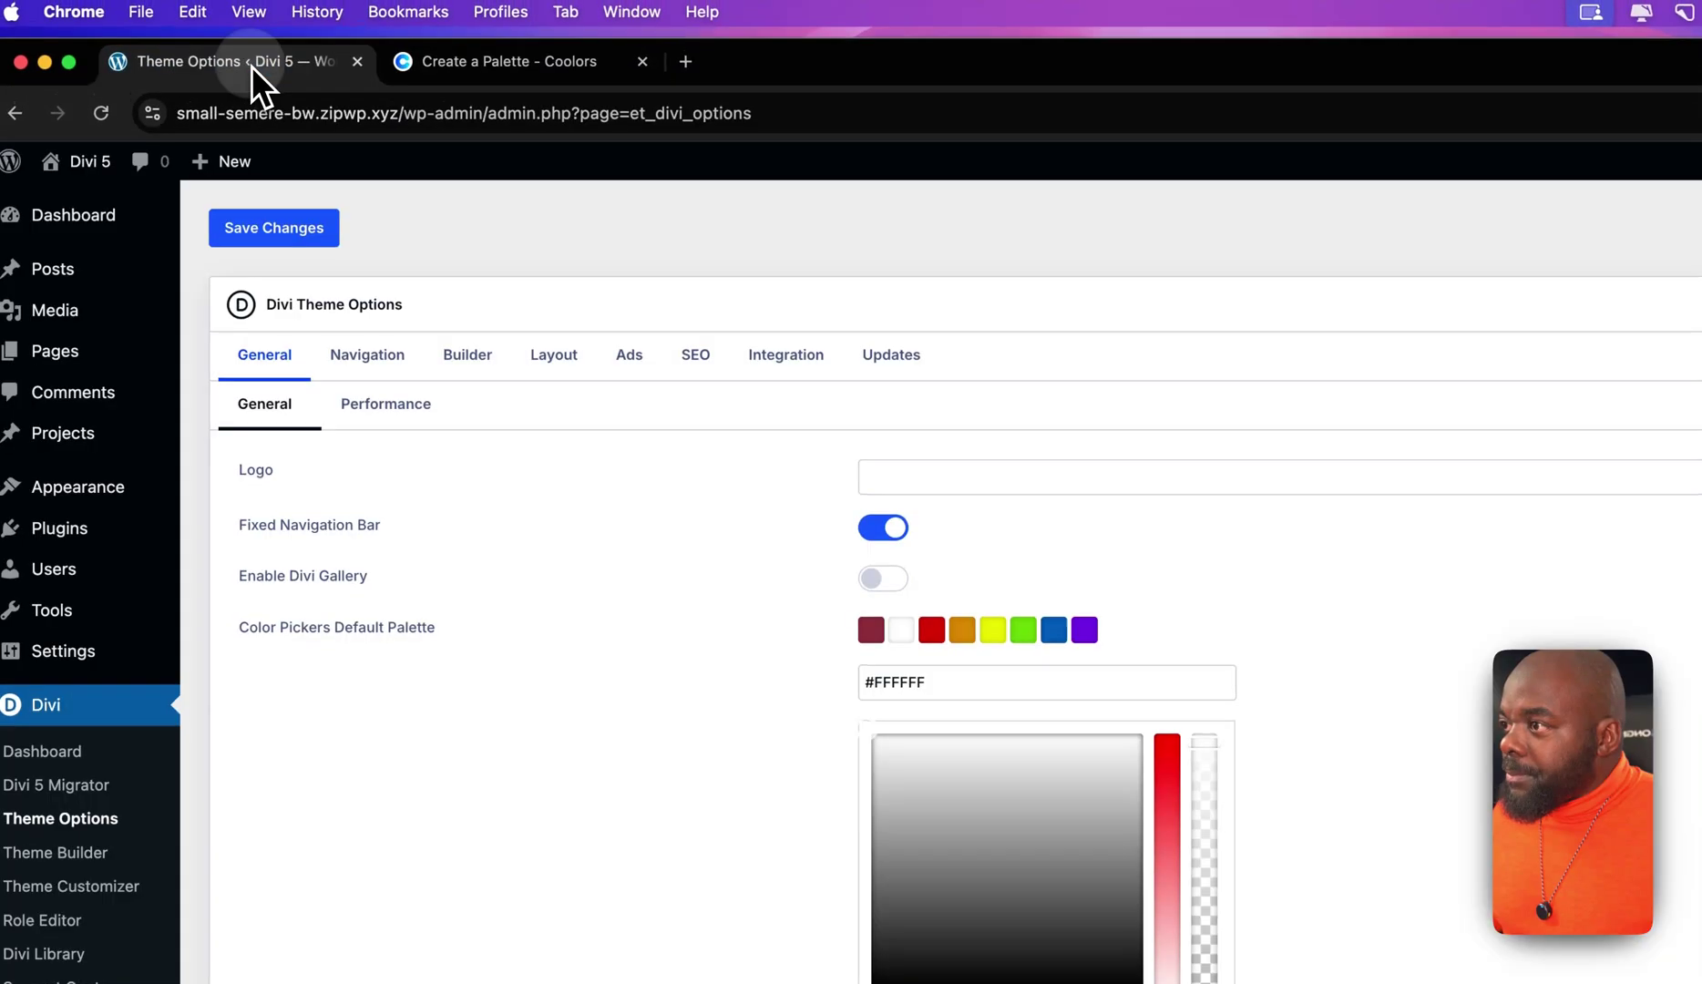
triple_click(957, 707)
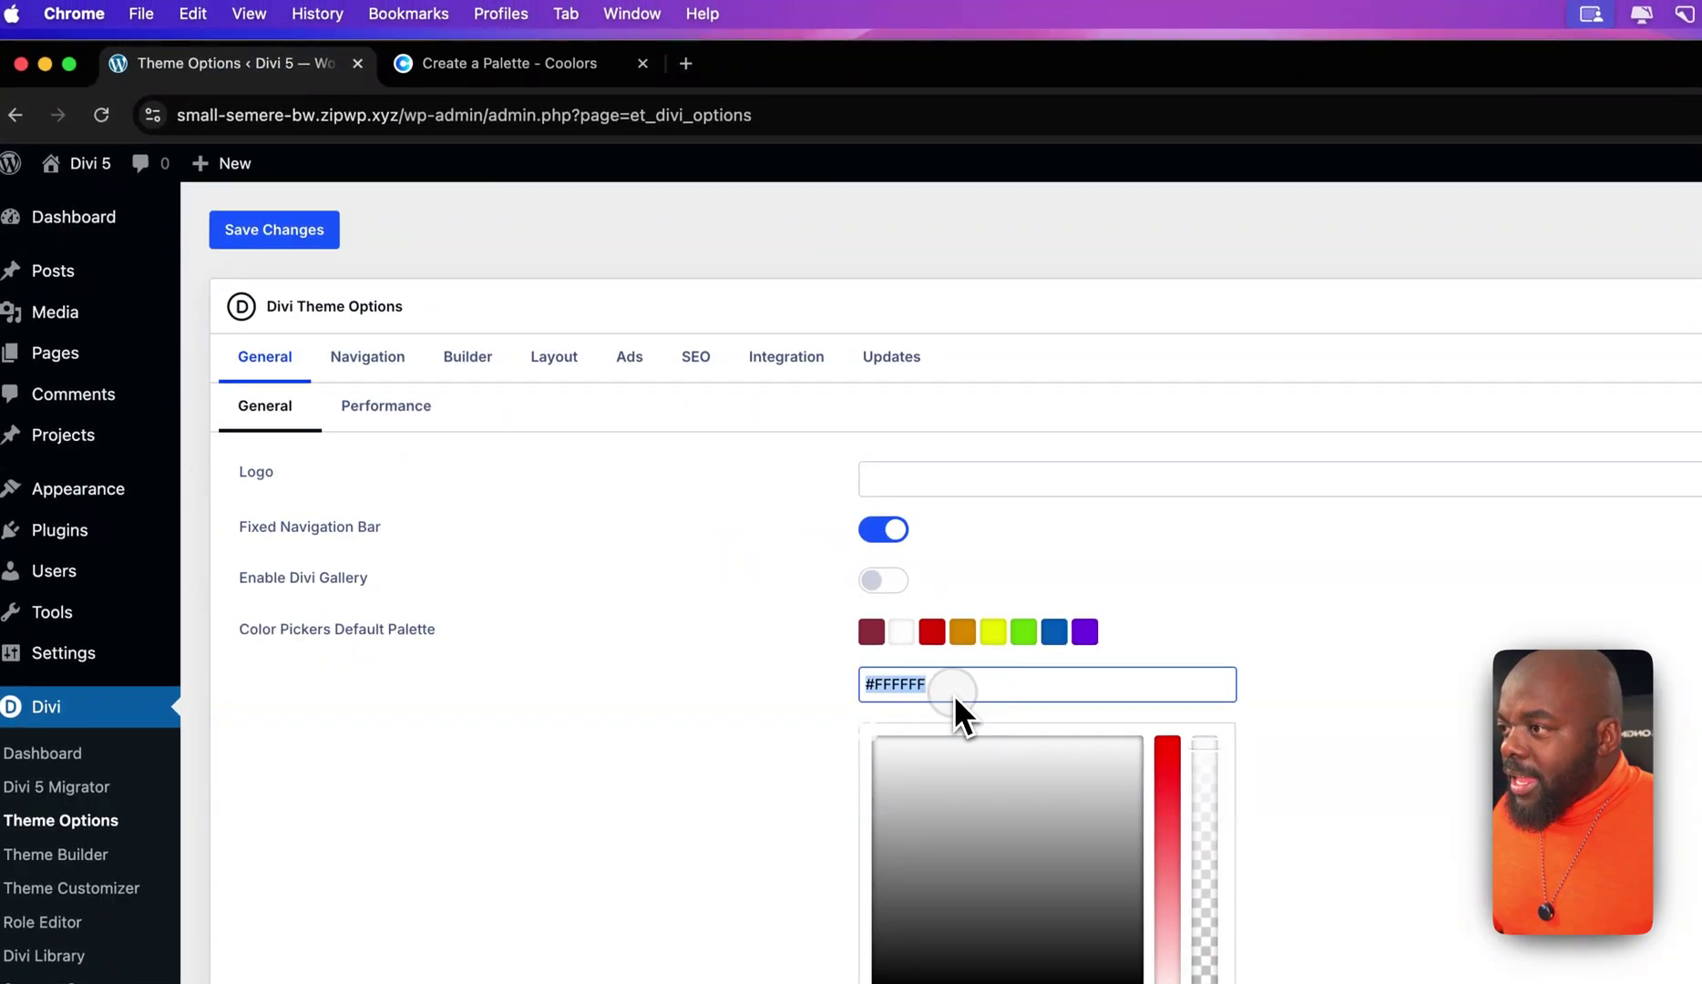
text(f5fbef)
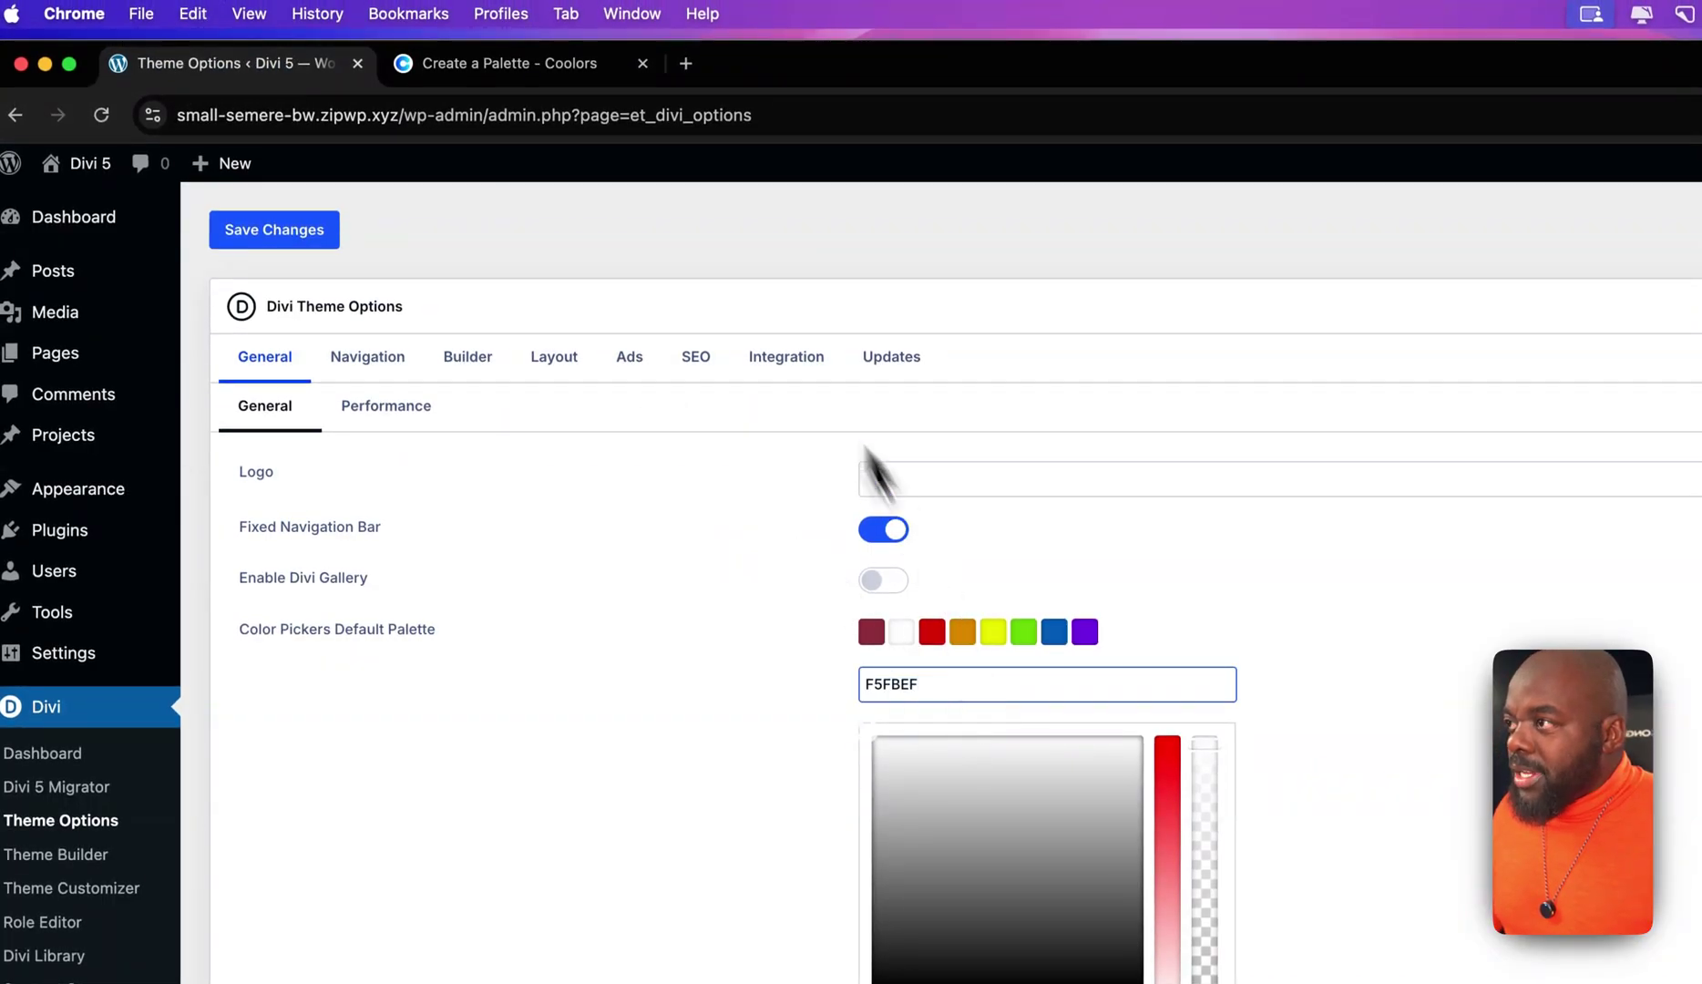
Copy the Onyx color 303633 from the Coolors palette and replace the second default palette swatch's color with it.
click(465, 62)
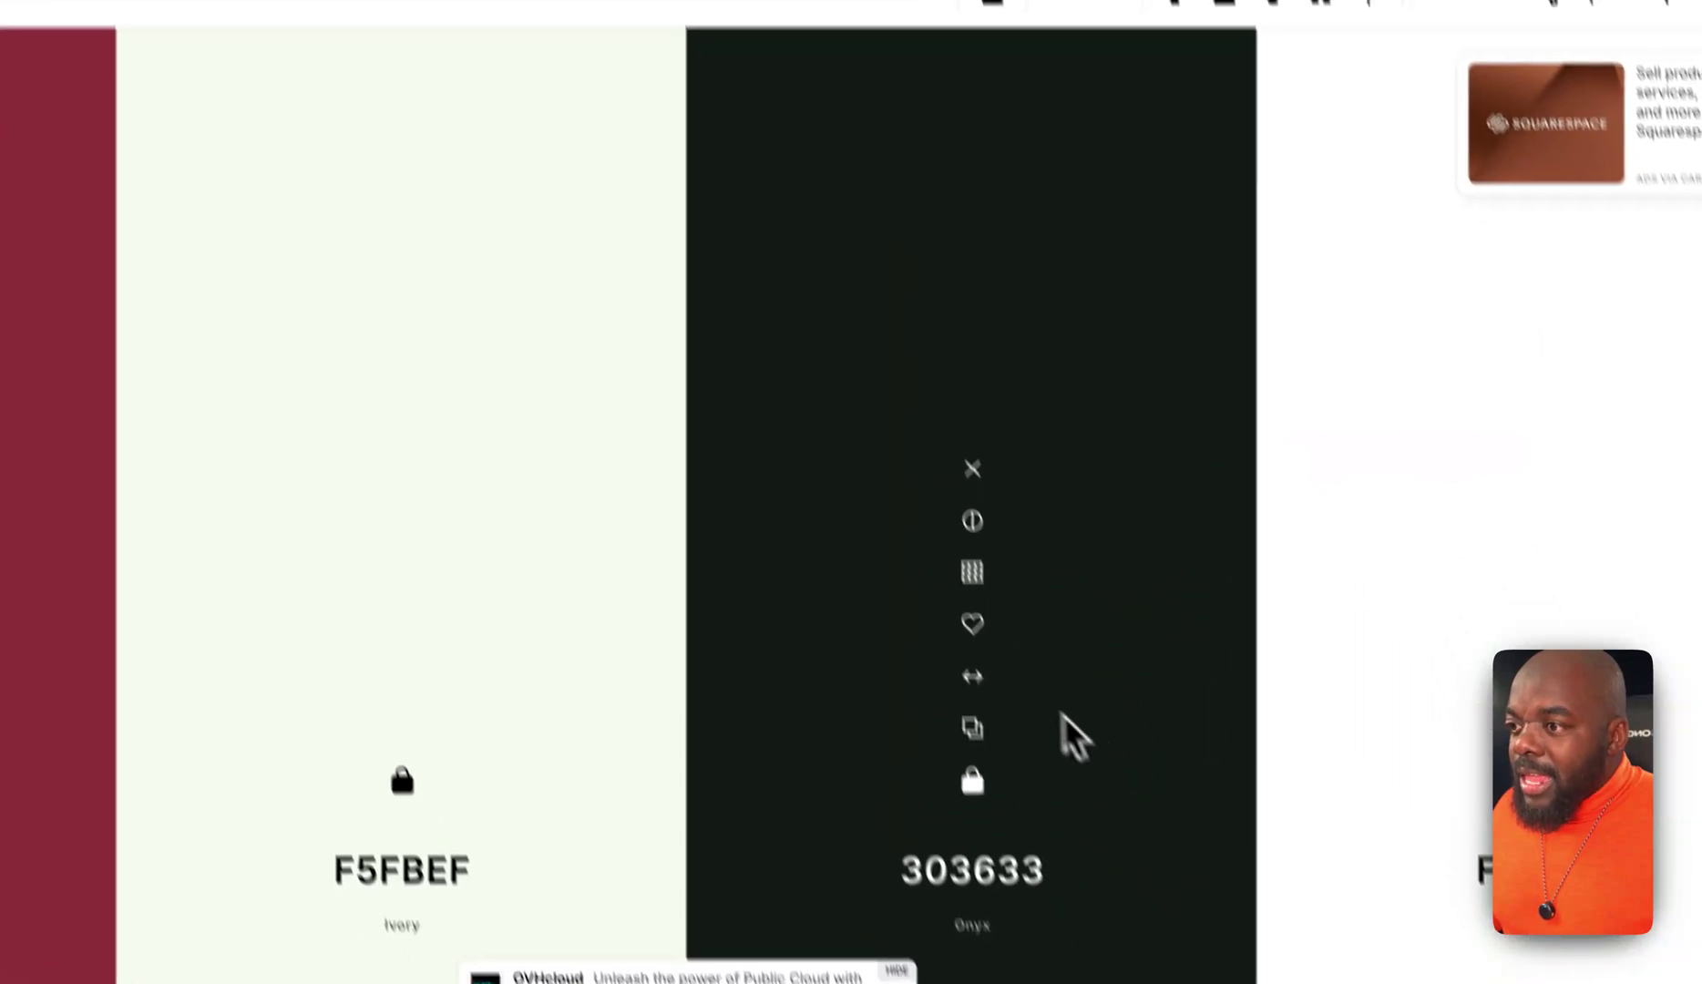
click(1414, 981)
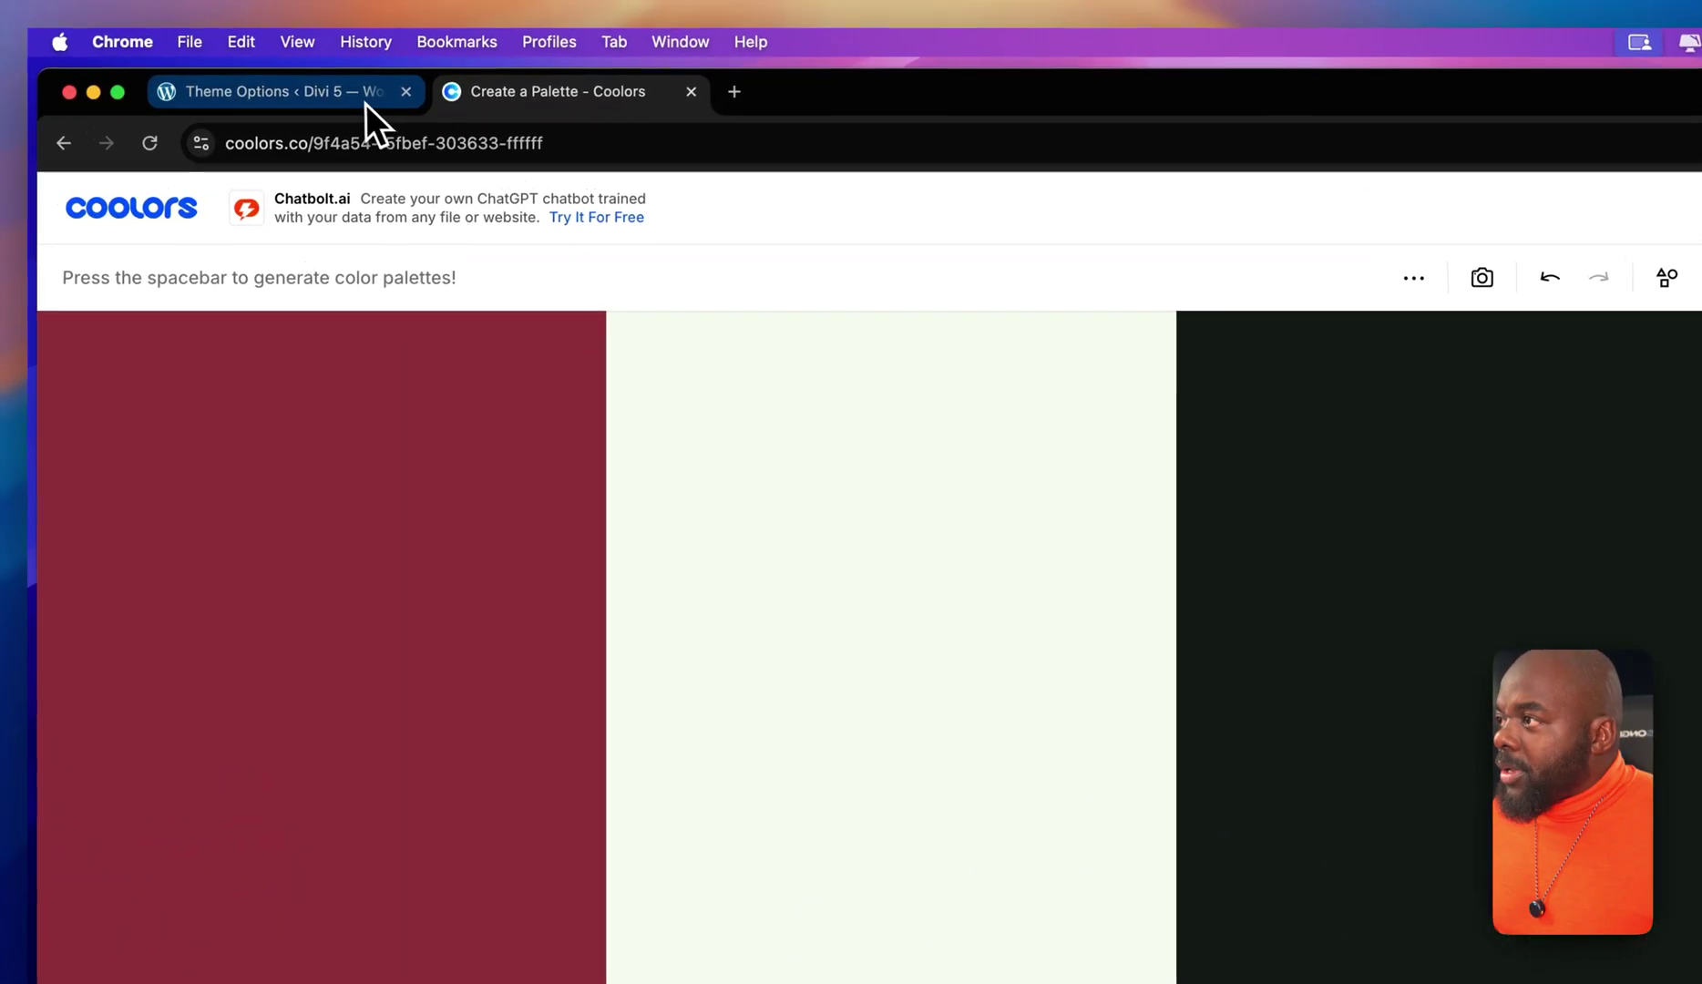
click(363, 103)
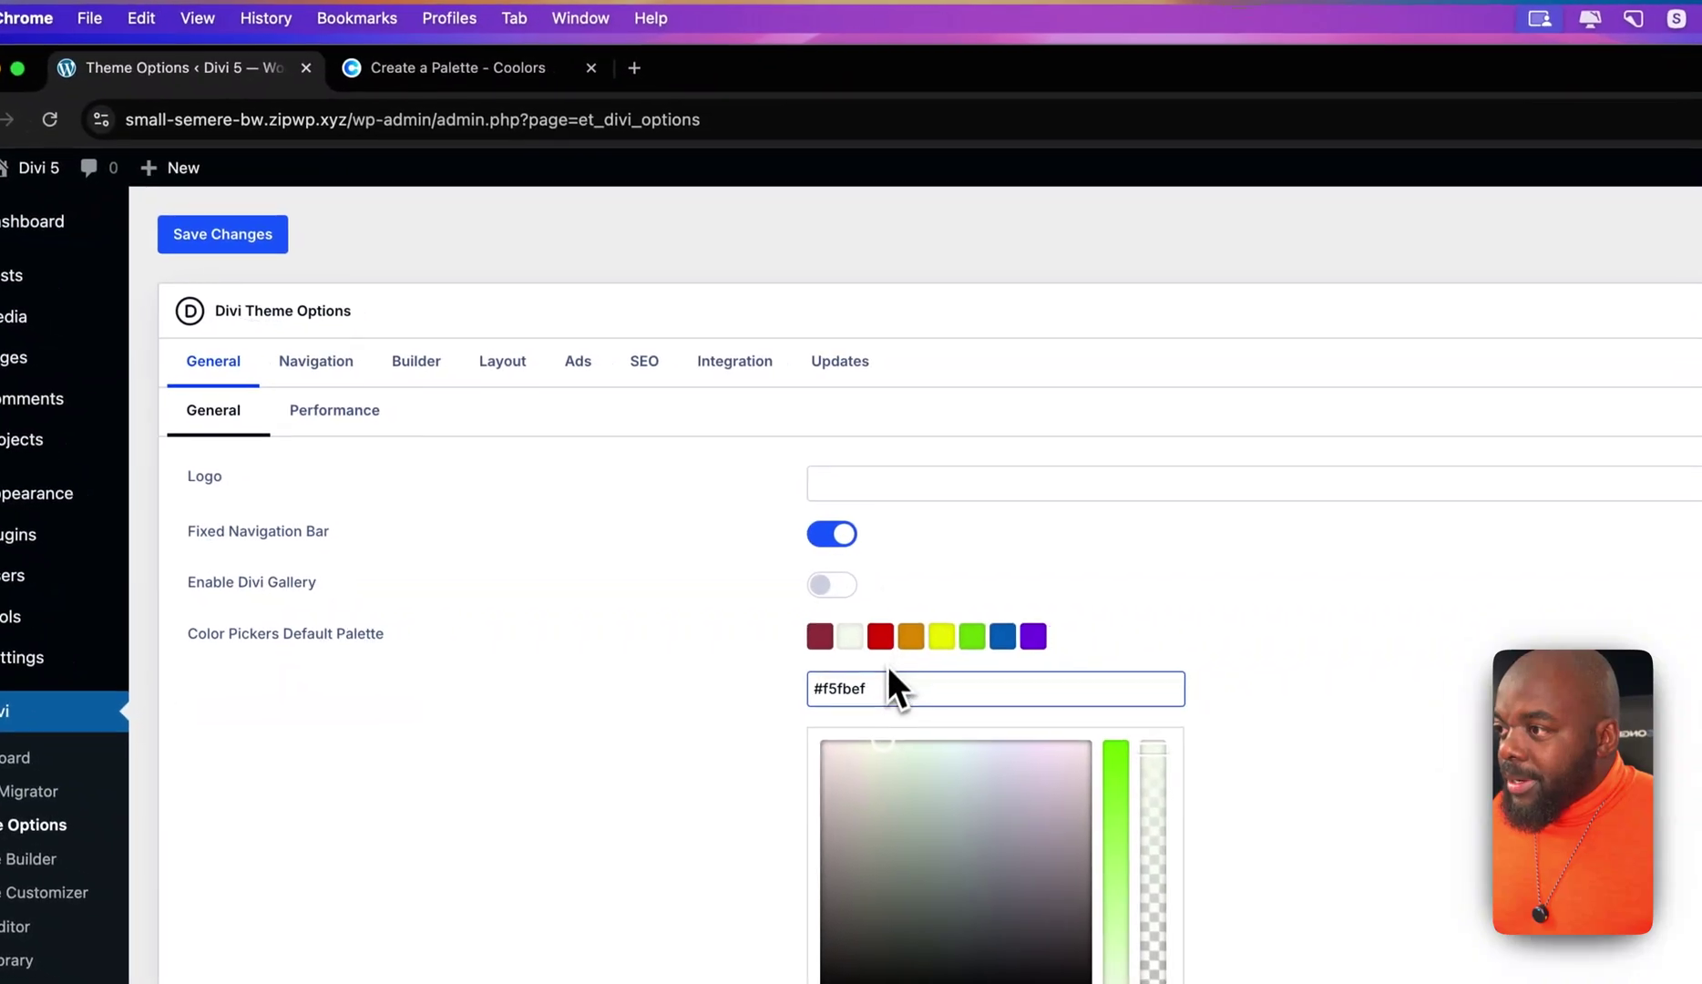
triple_click(888, 687)
key(super+v)
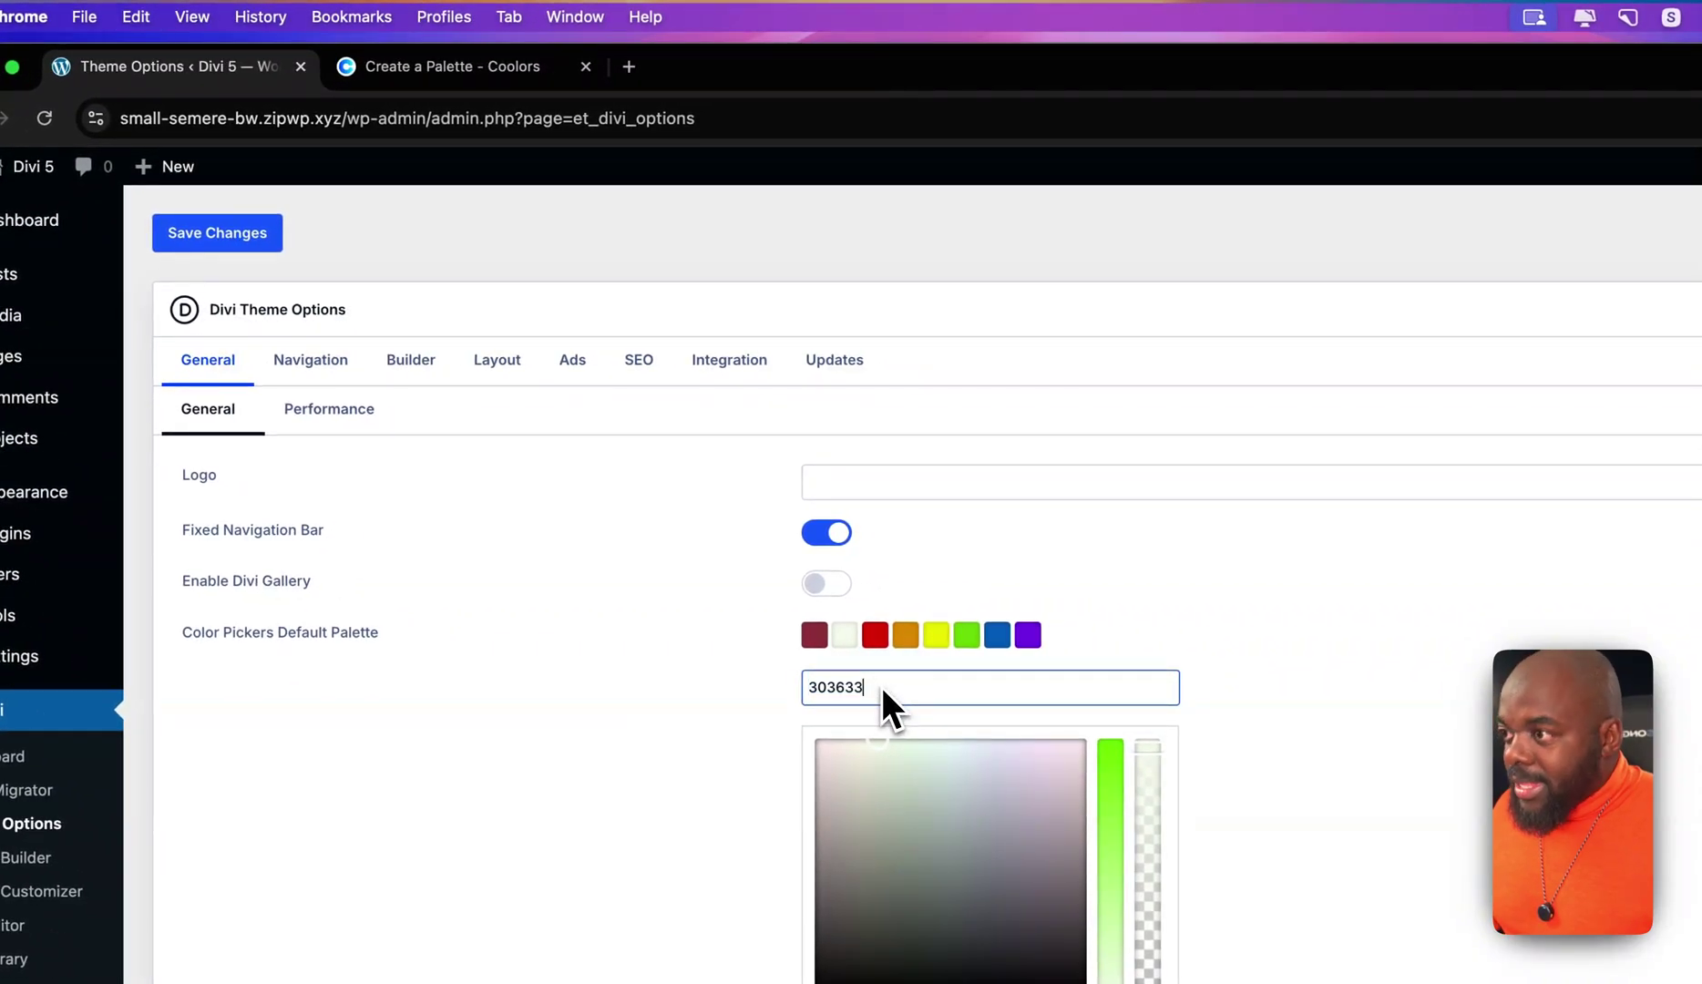
Set the third default palette swatch to the Ivory color F5FBEF copied from the Coolors palette.
click(874, 635)
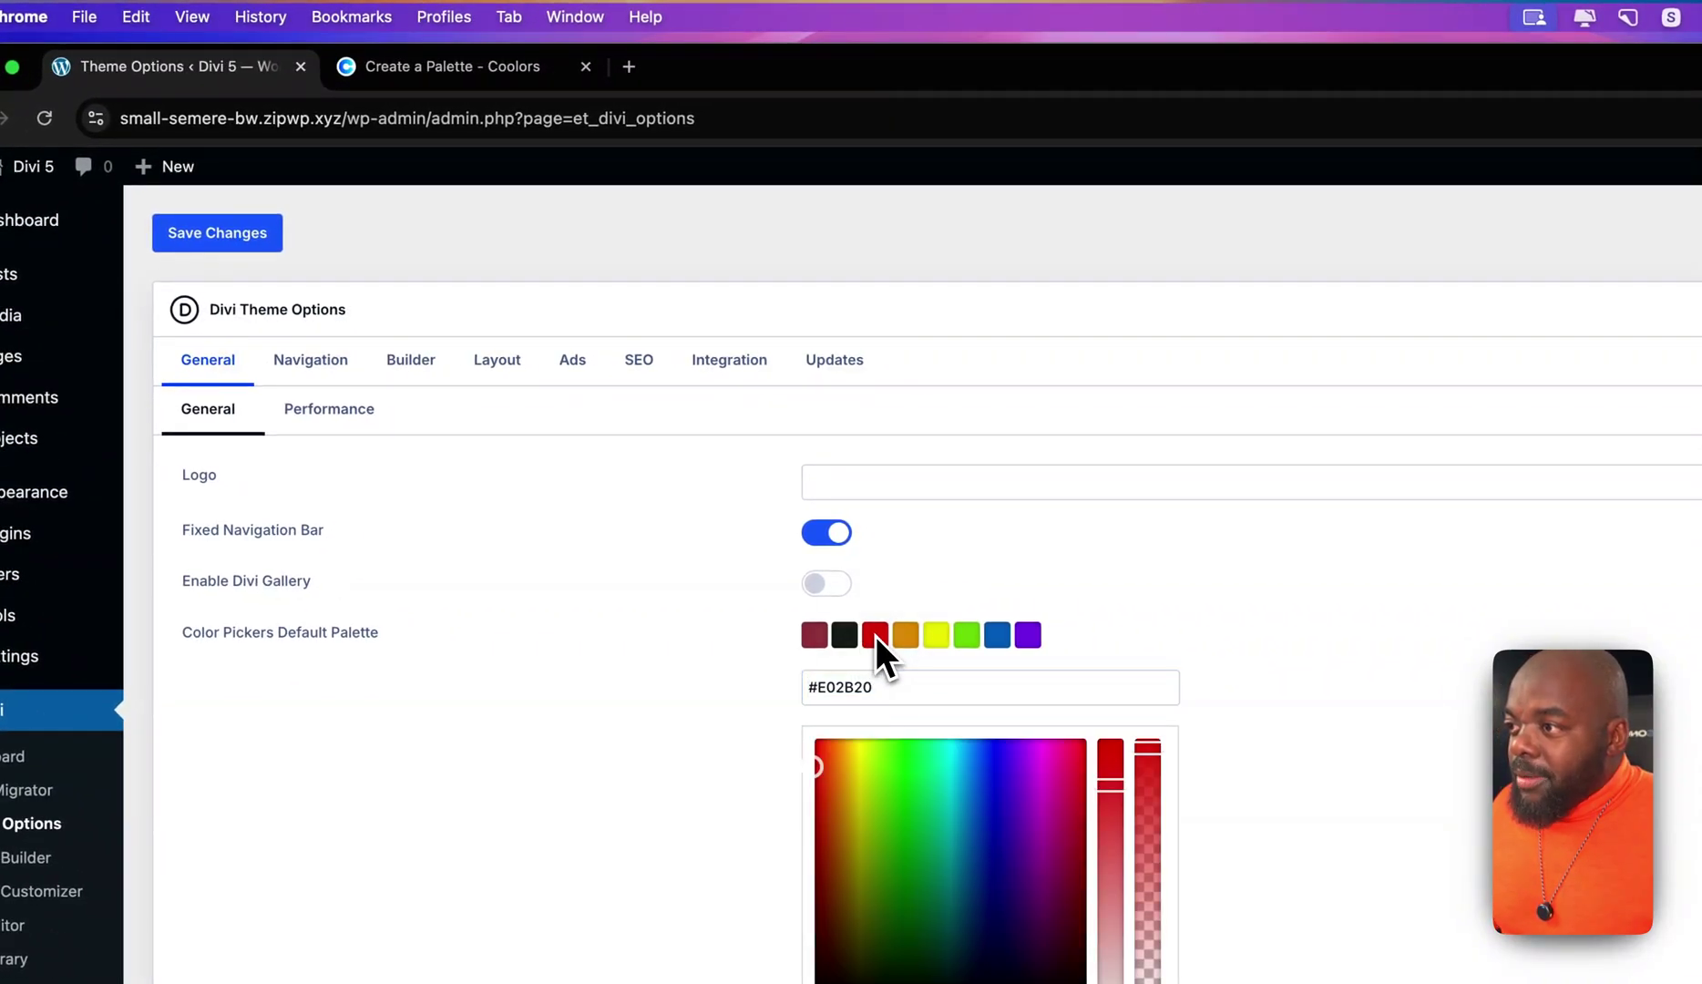
click(488, 80)
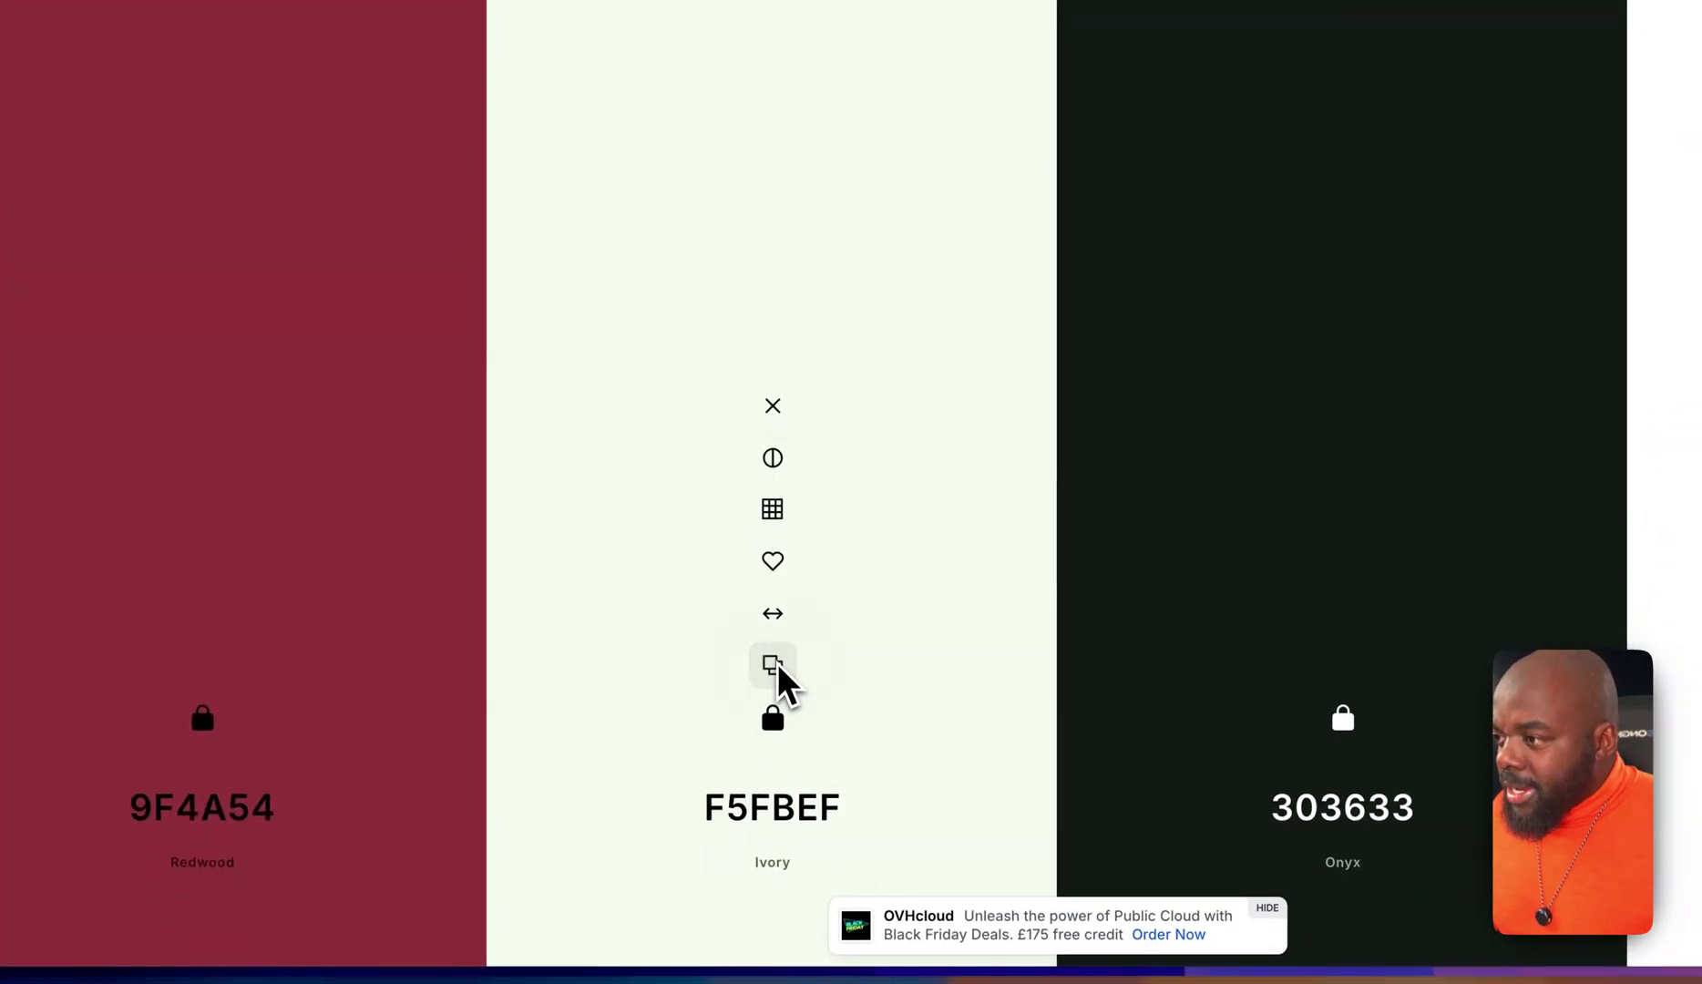
click(774, 668)
click(286, 57)
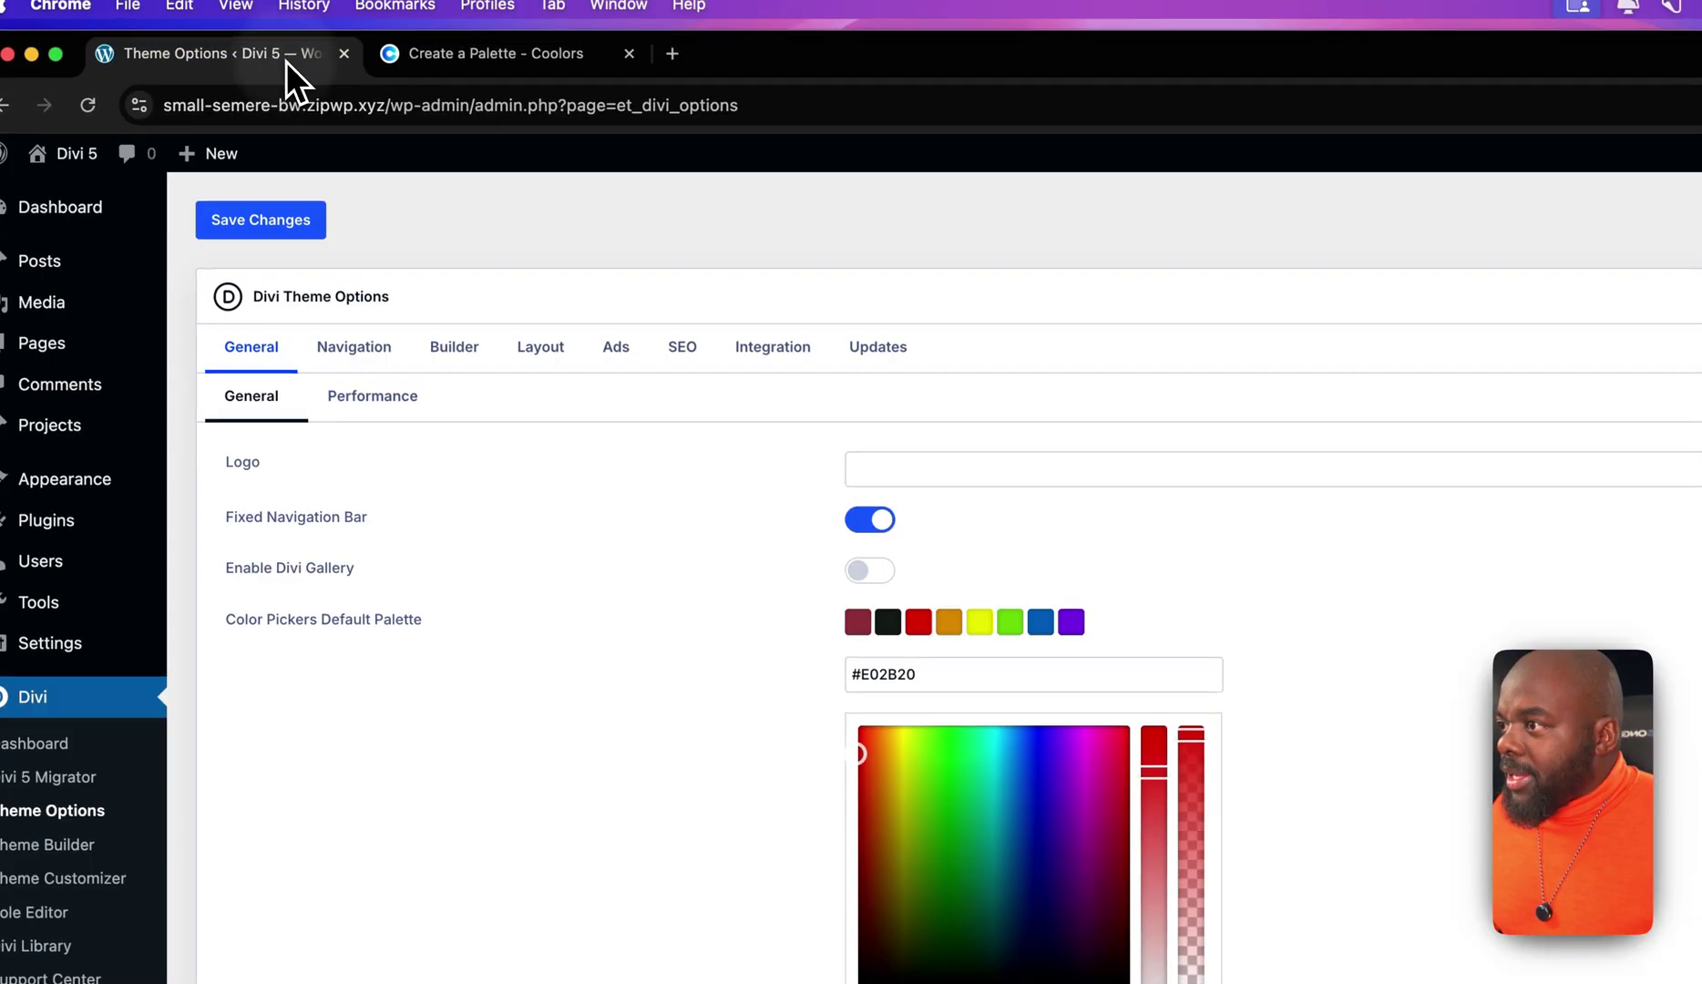
click(955, 680)
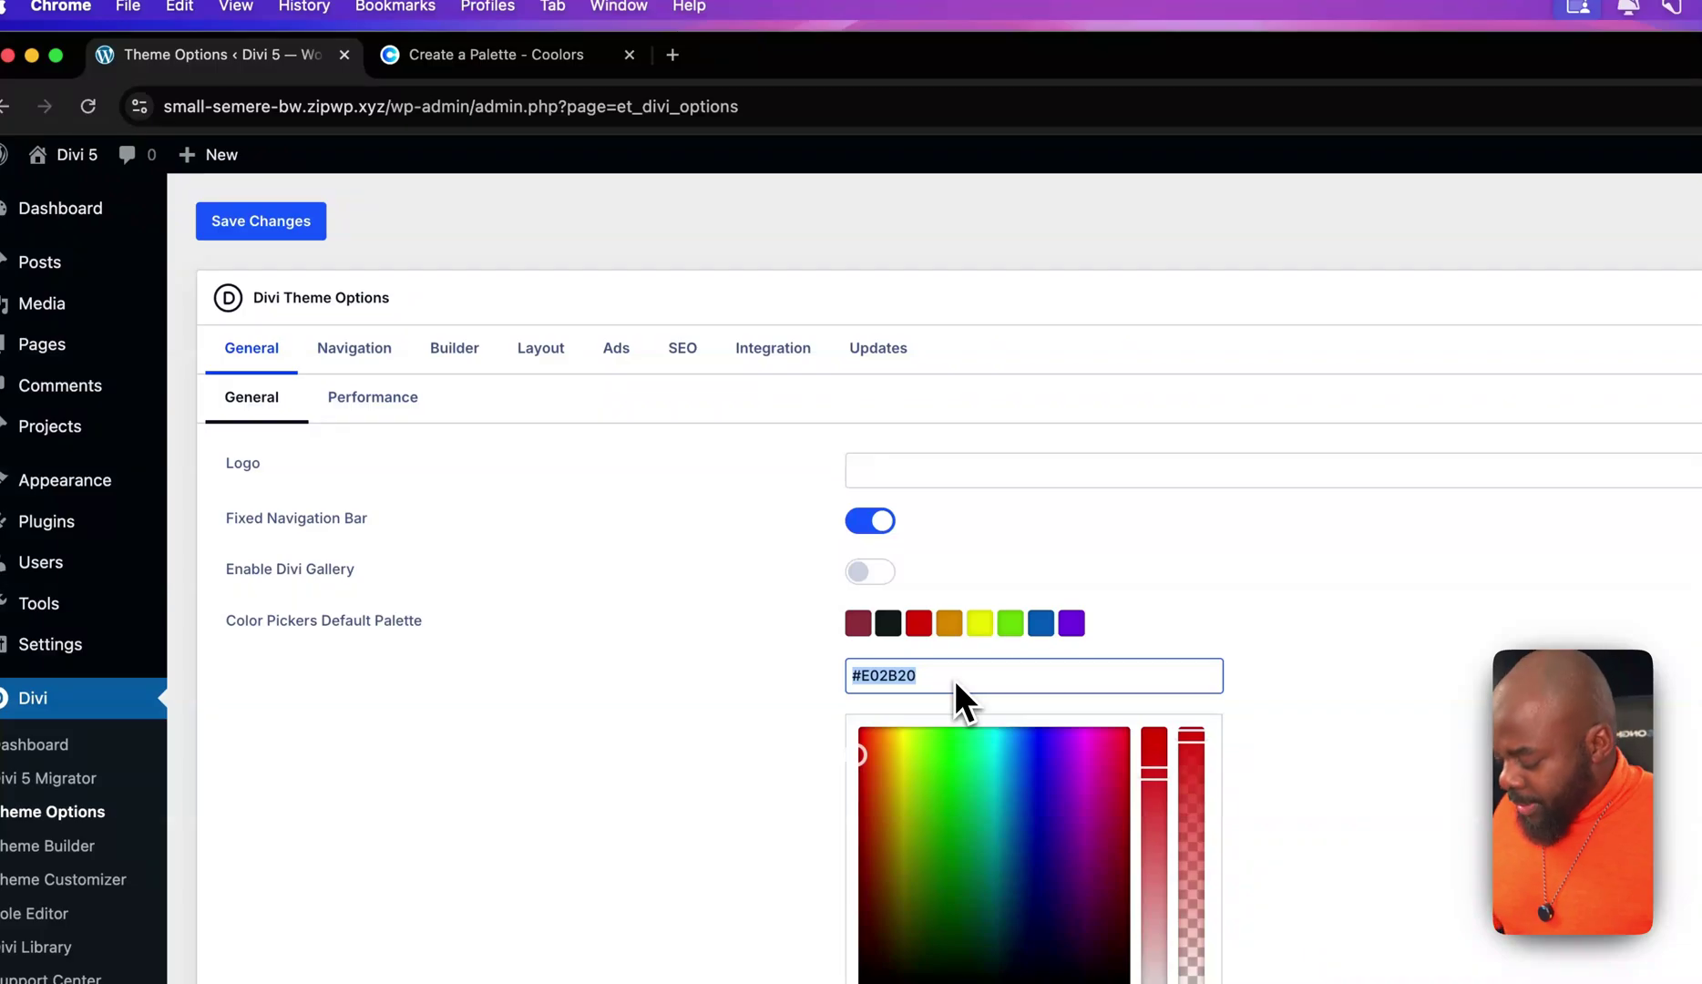
key(super+v)
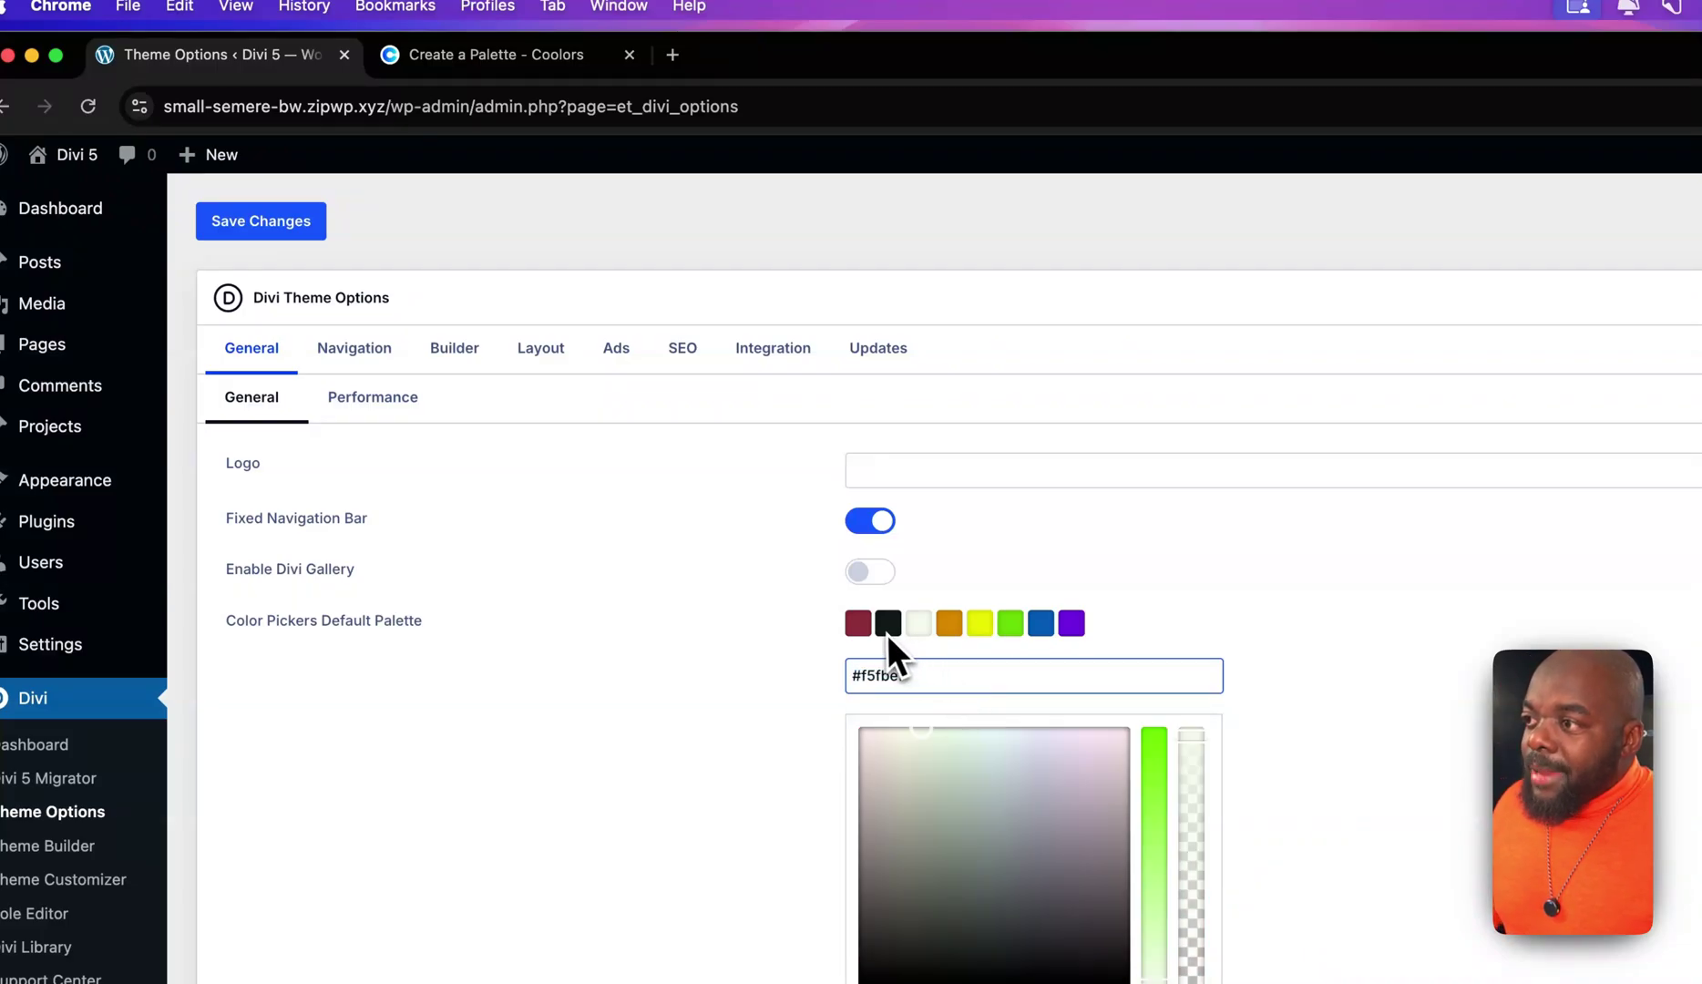
Change the fourth default palette swatch to pure white, #ffffff.
click(950, 629)
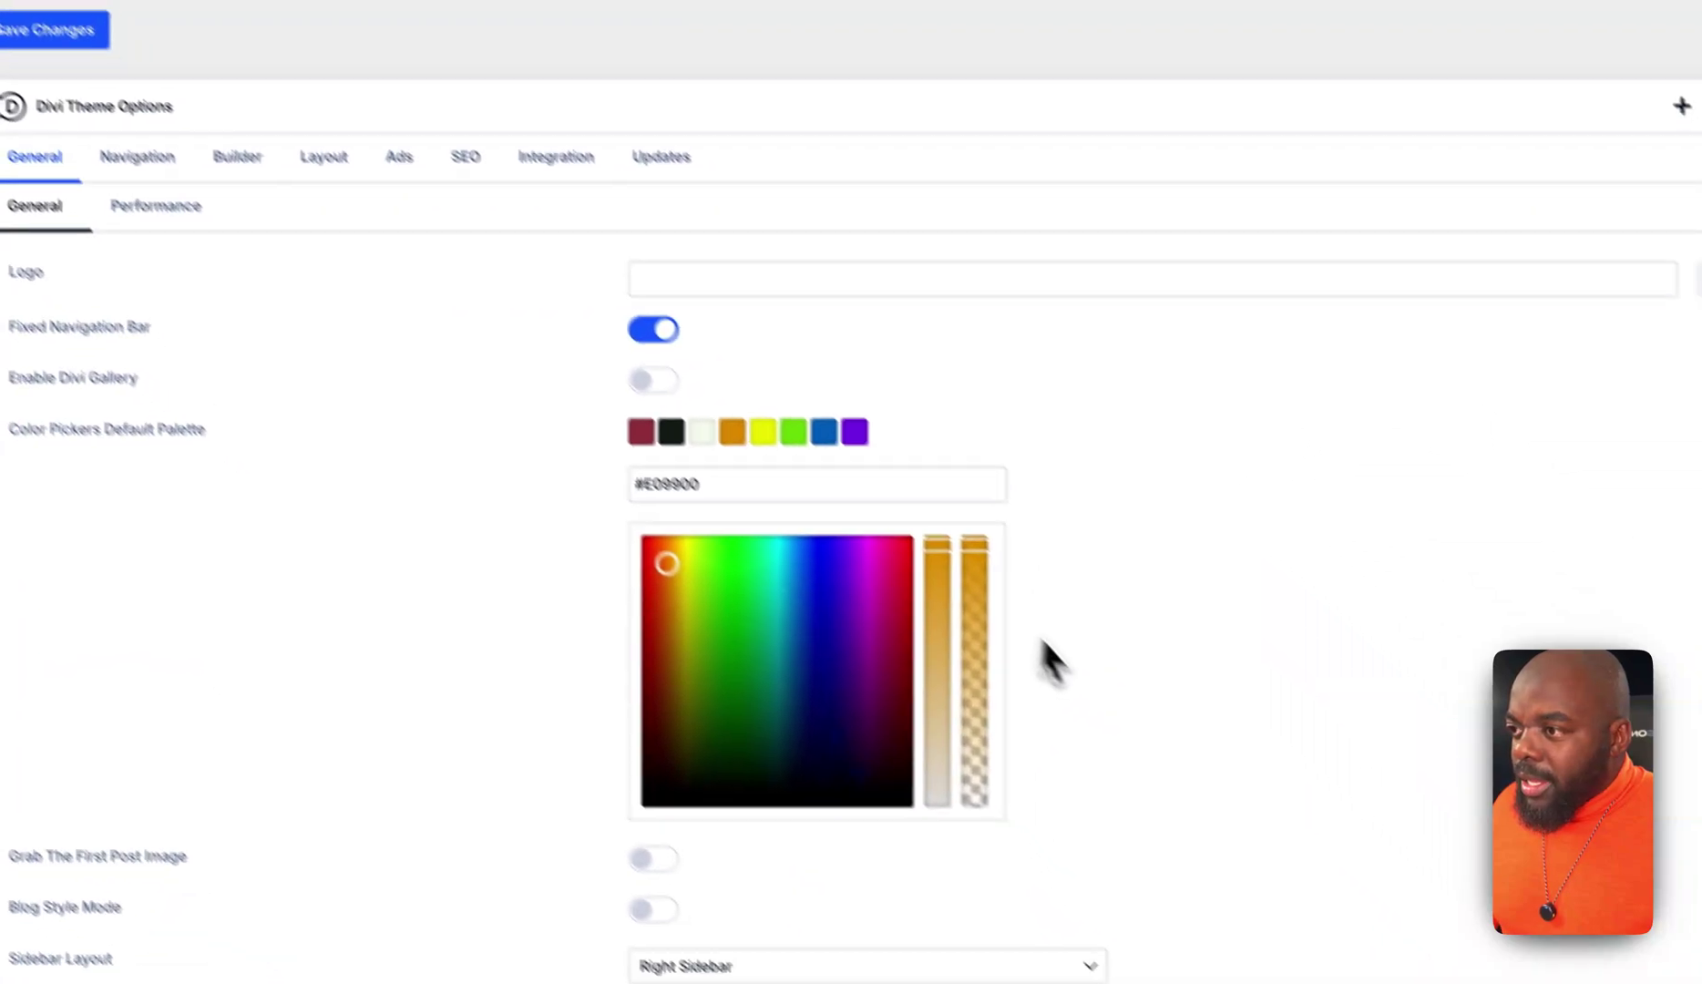
drag(887, 503, 891, 802)
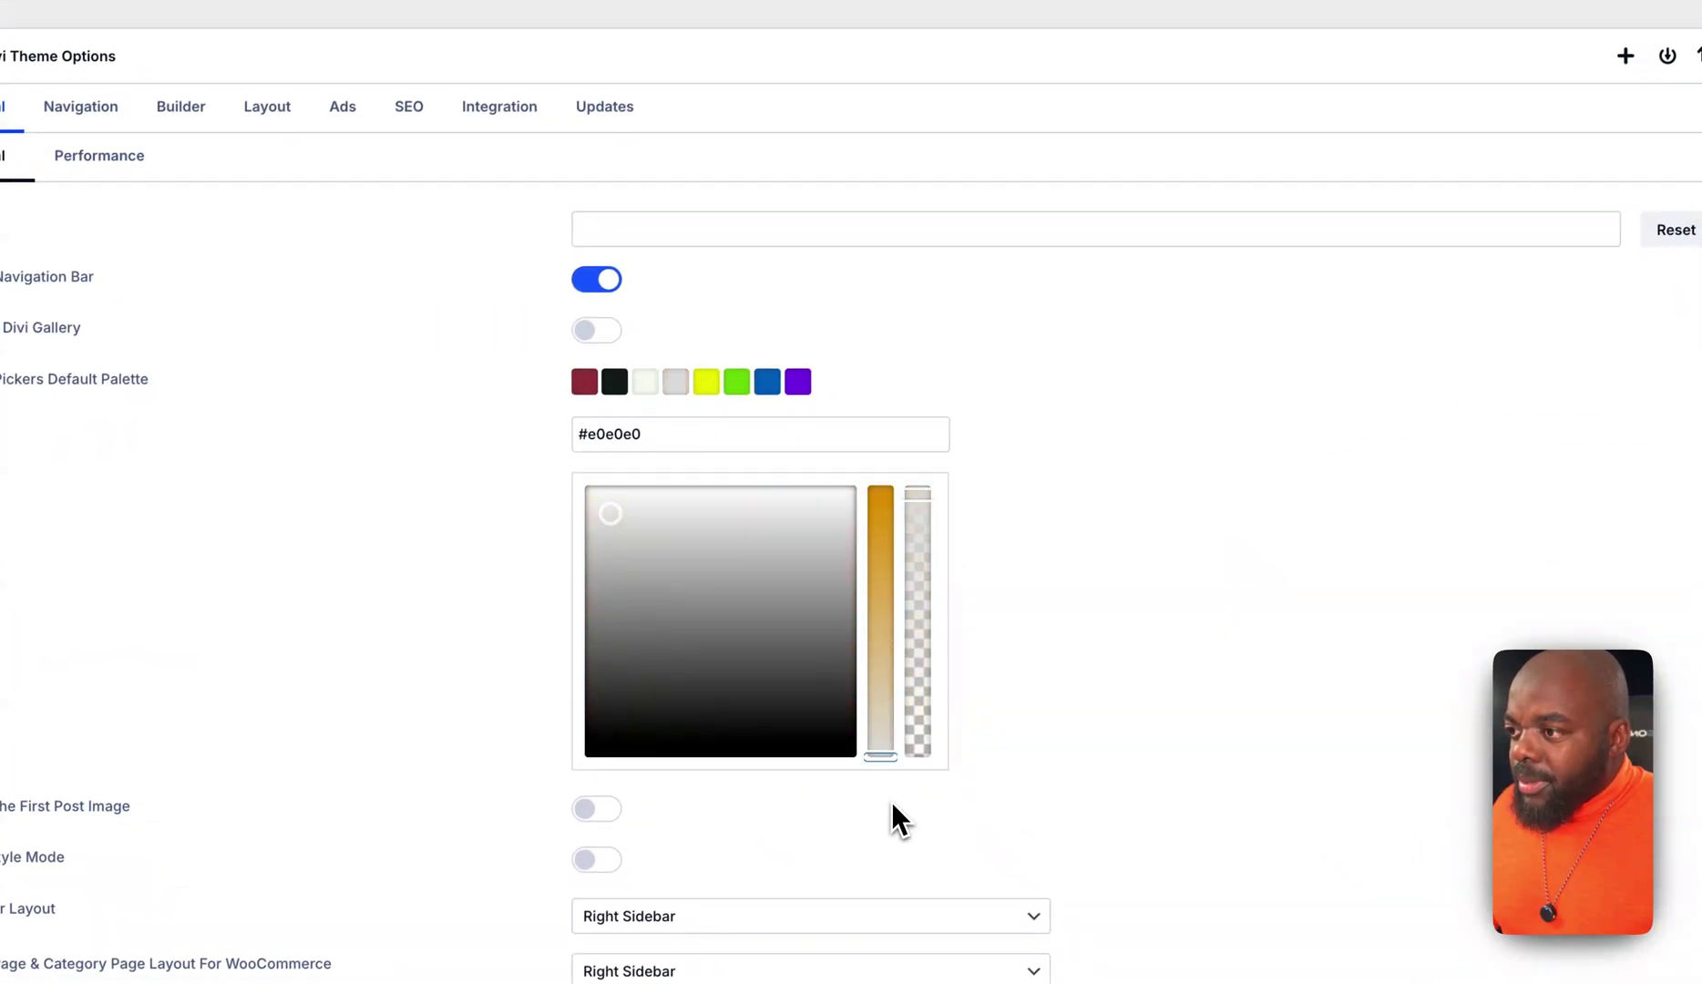
drag(604, 507, 513, 467)
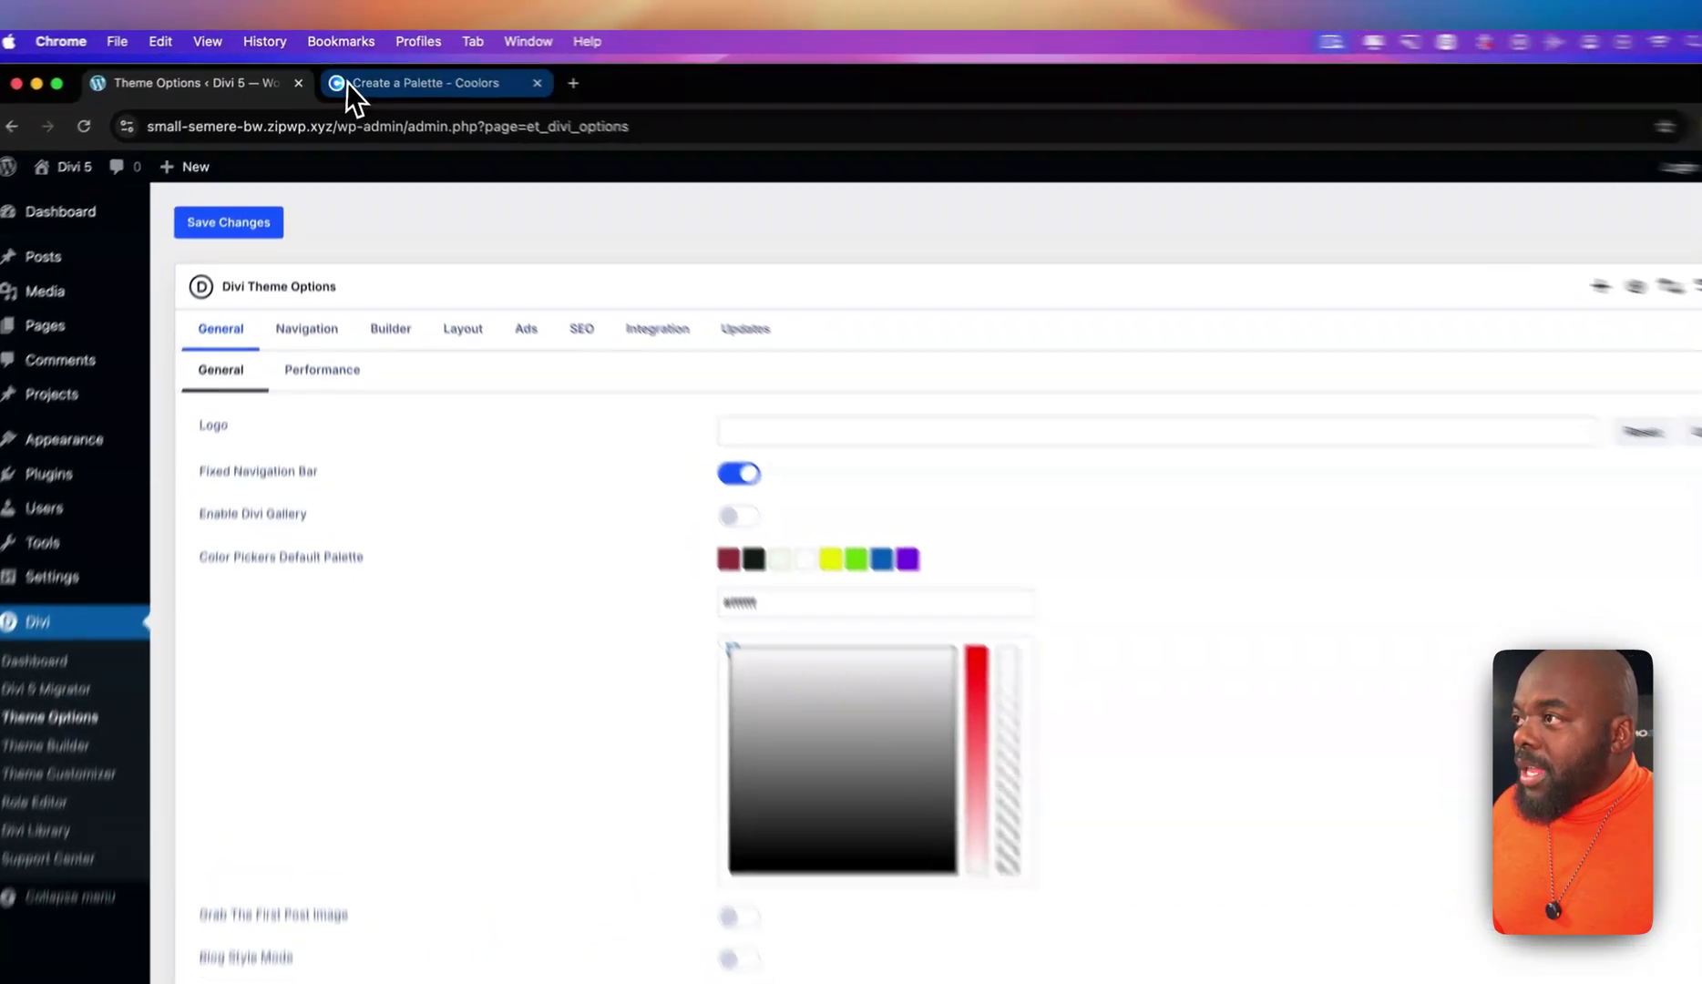
Check the swatches against the Coolors palette and save the Divi theme option changes.
click(345, 77)
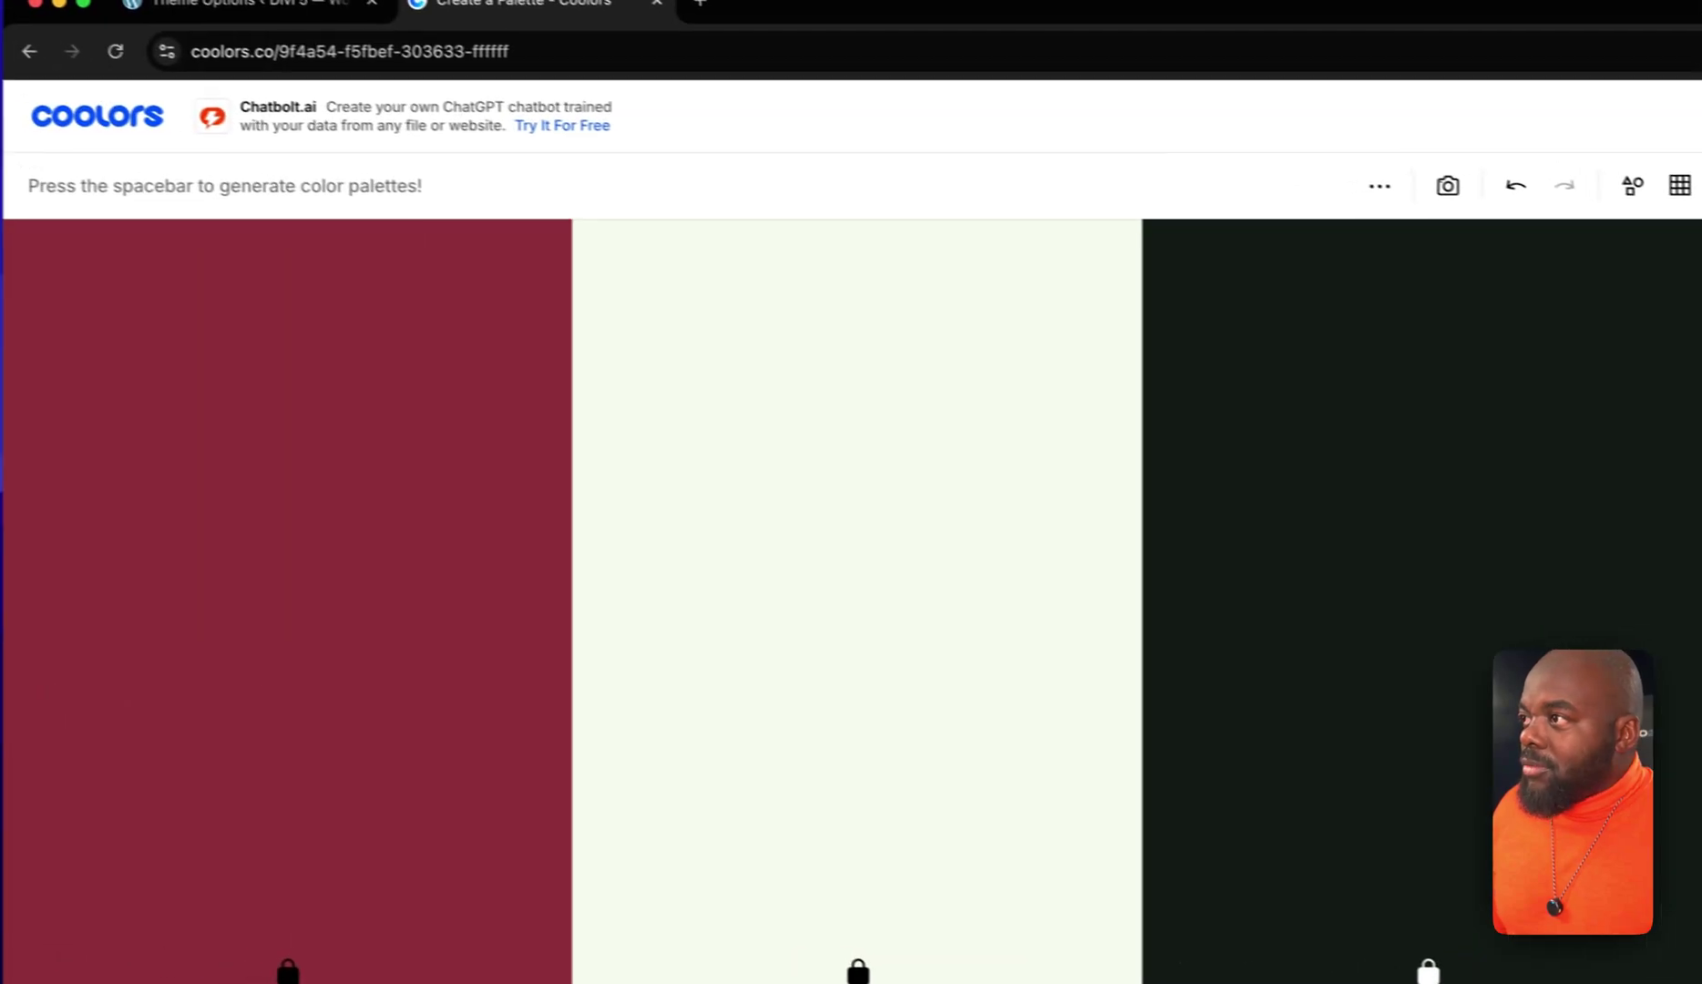
click(359, 64)
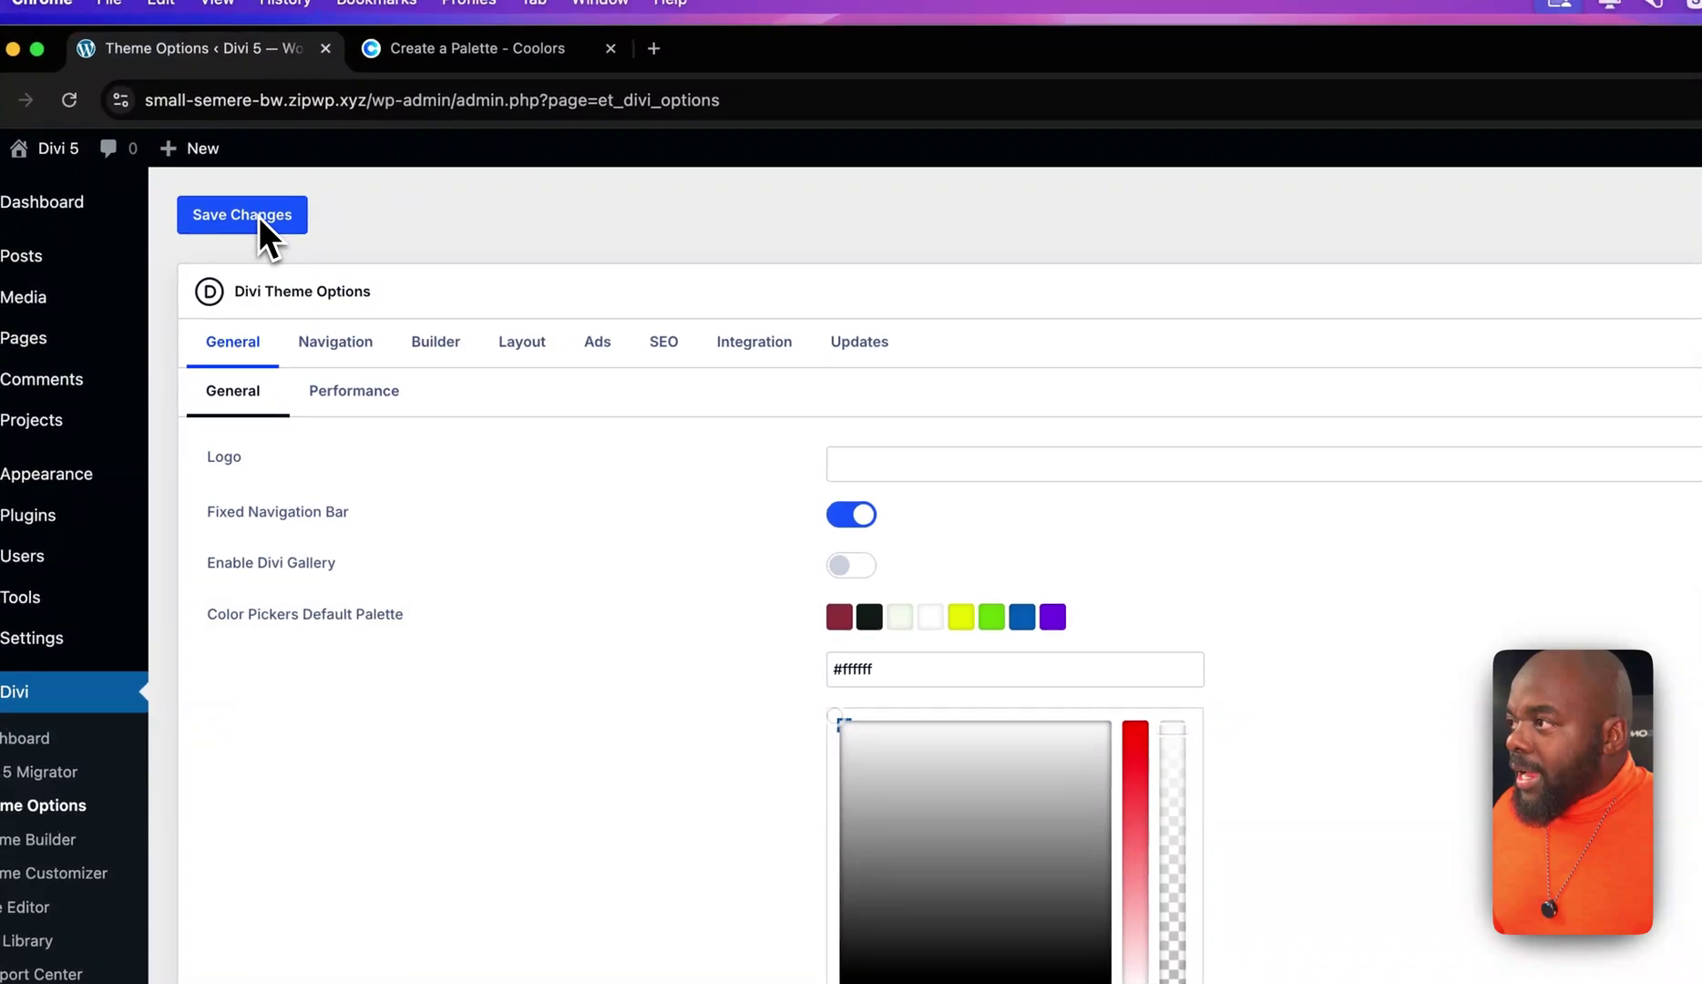
click(254, 210)
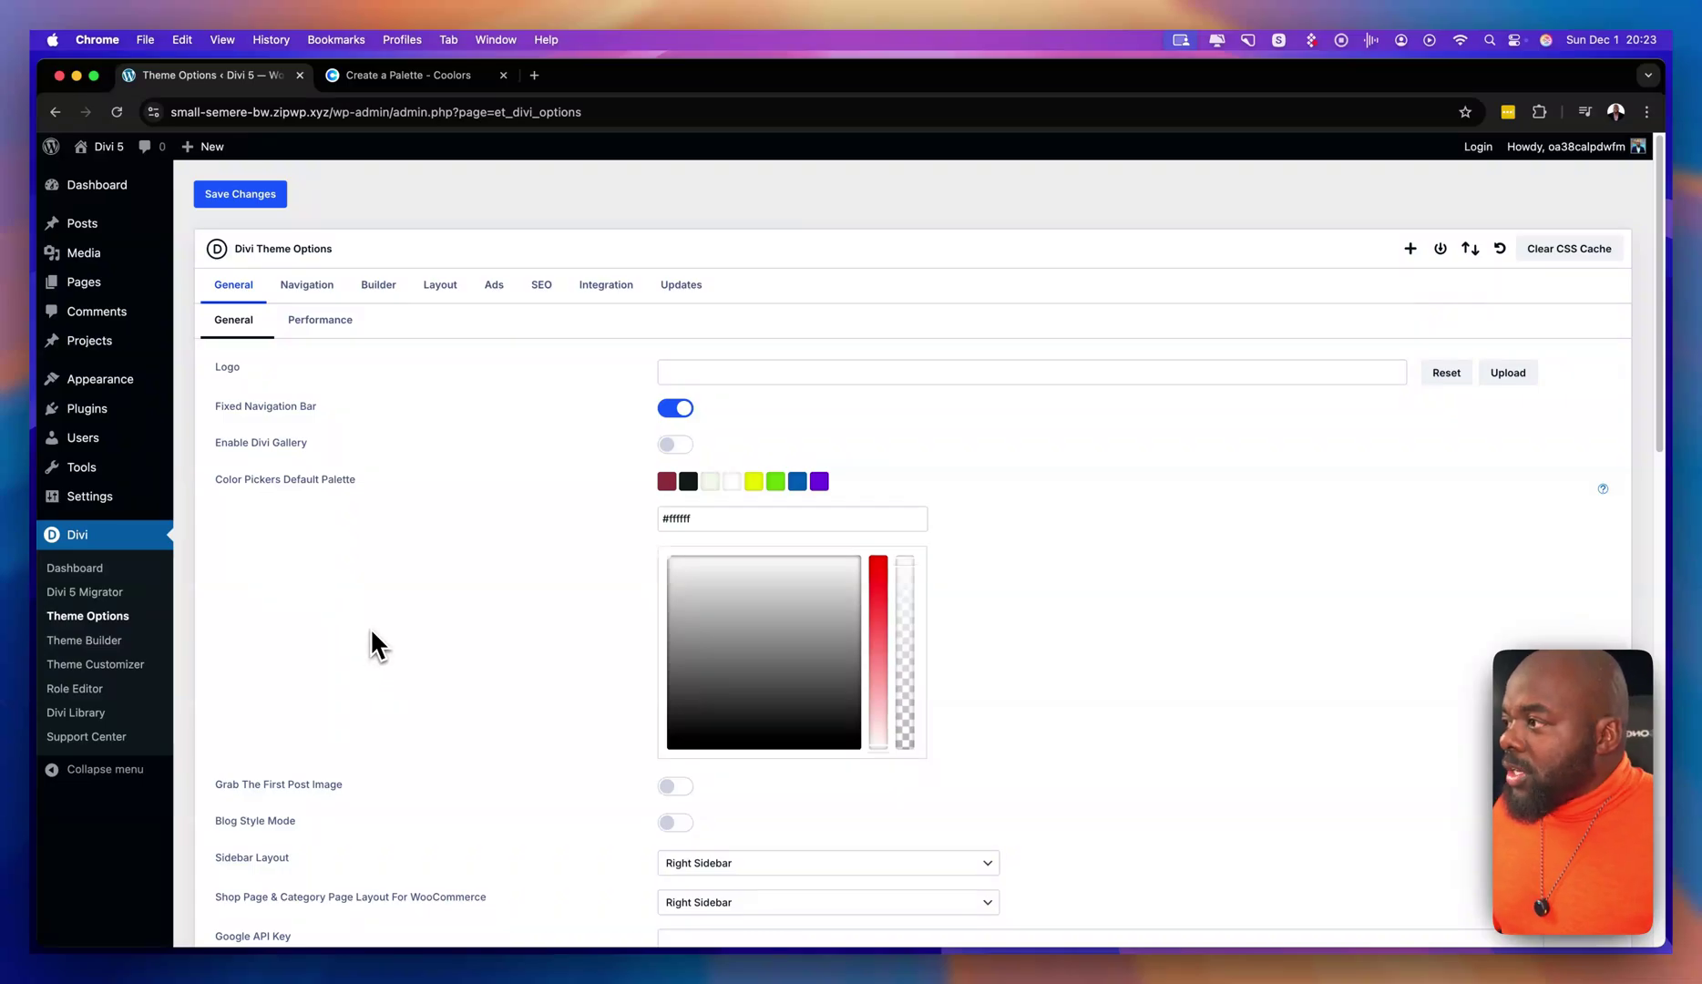
Open the WordPress theme customizer and go to the Typography section of its General Settings.
mouse_move(116, 381)
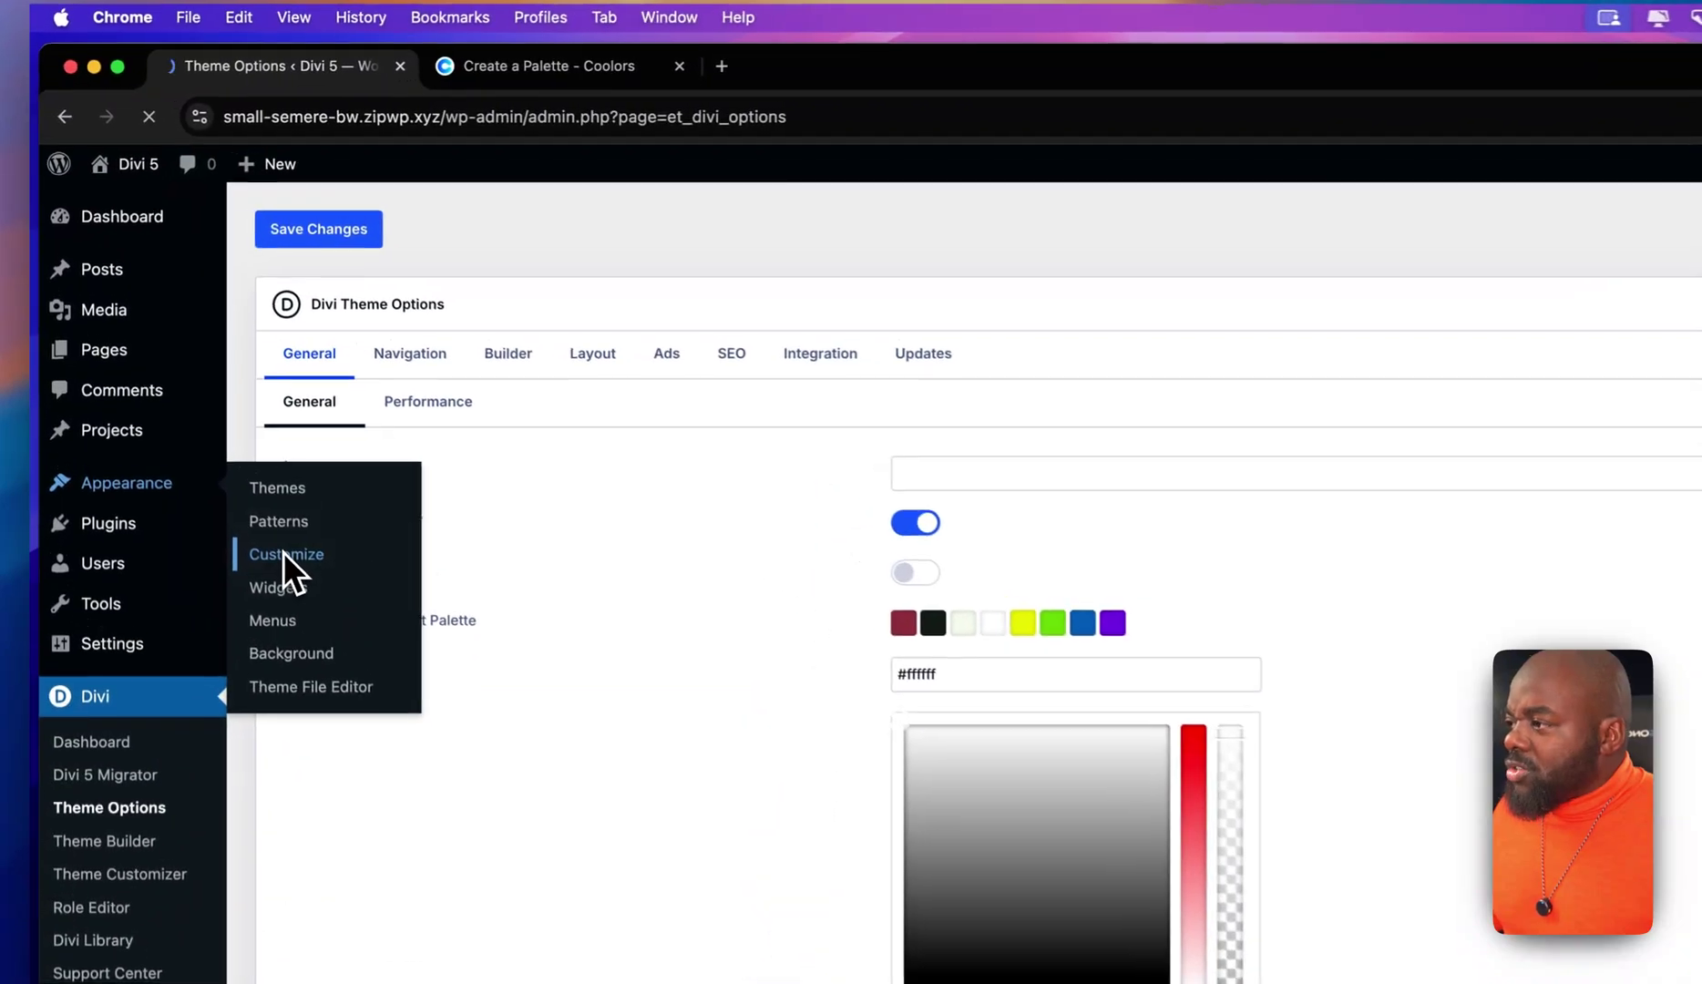
click(215, 429)
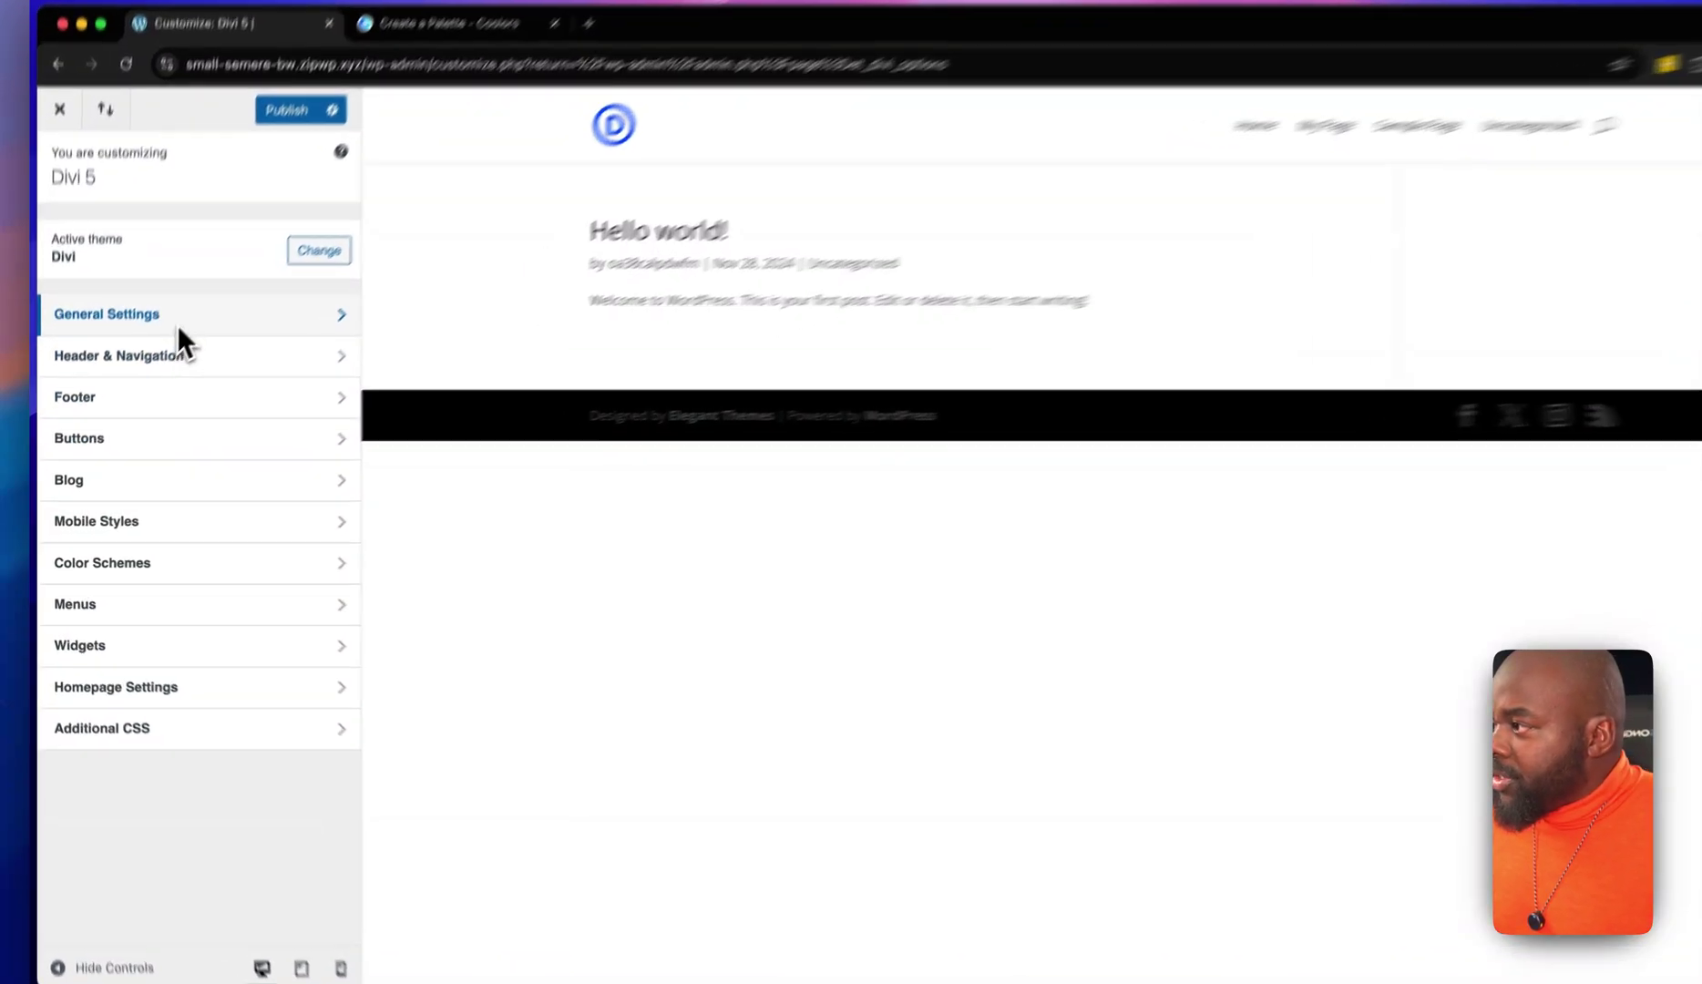
click(178, 323)
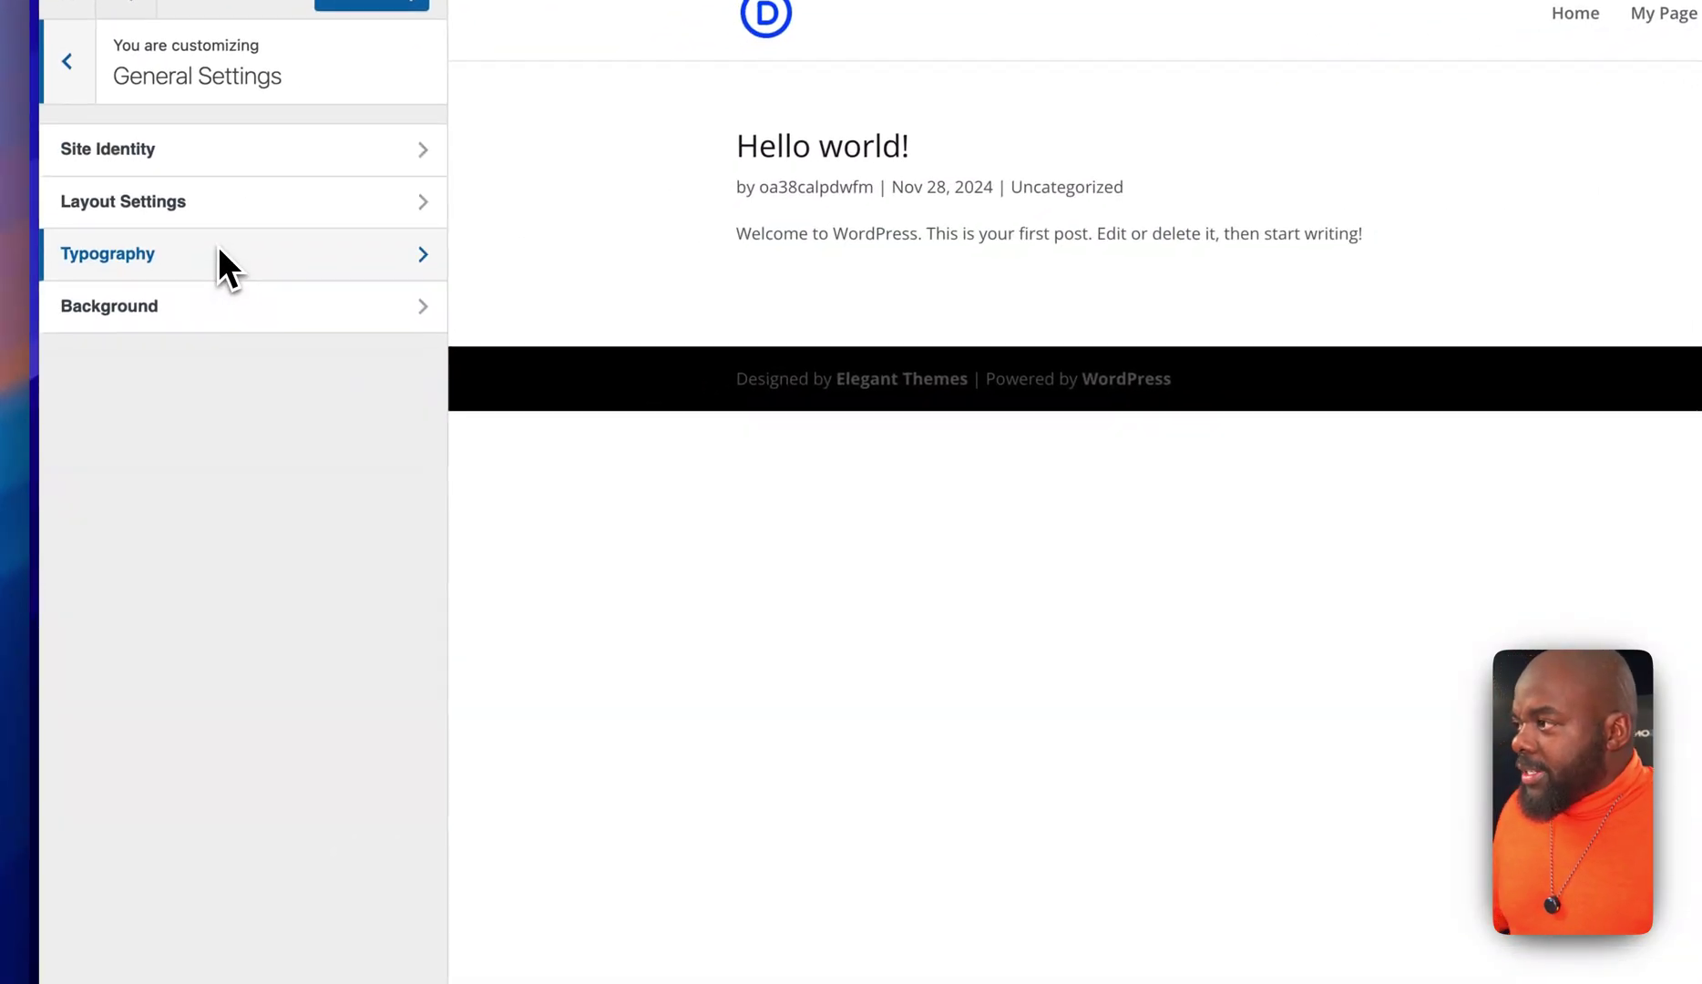
click(186, 250)
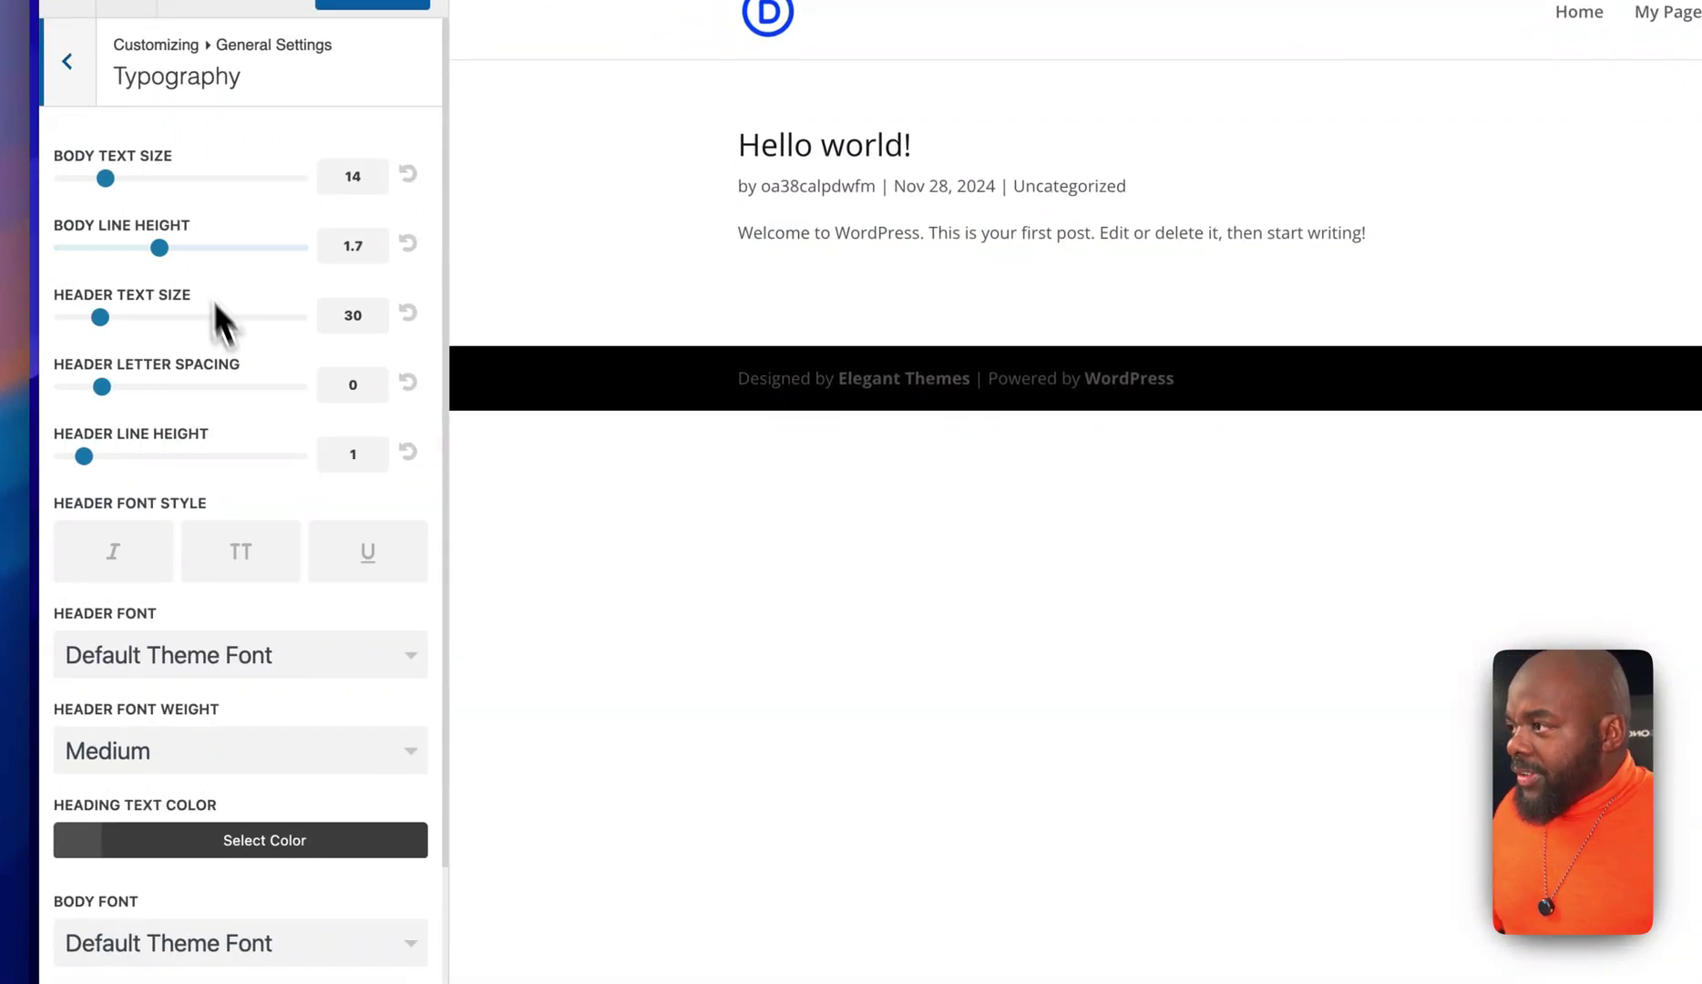
Set the header font to Poppins and the header font weight to Bold in the Typography settings.
scroll(324, 784, down, 1)
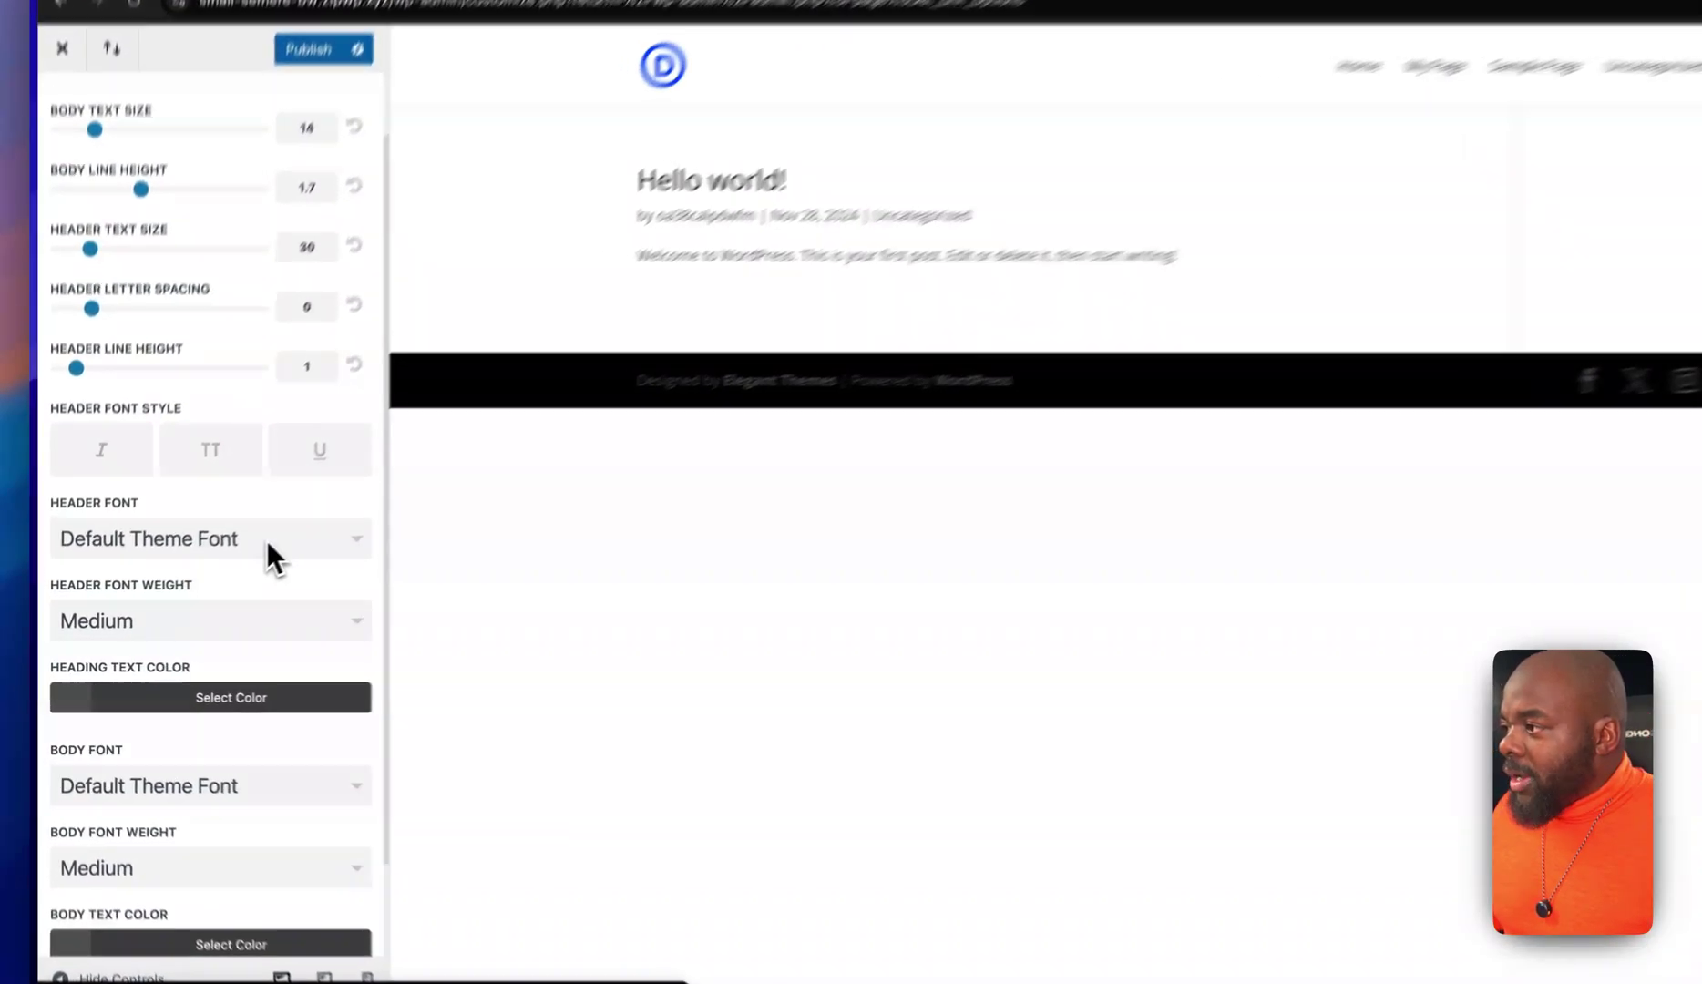
click(227, 561)
scroll(305, 579, down, 15)
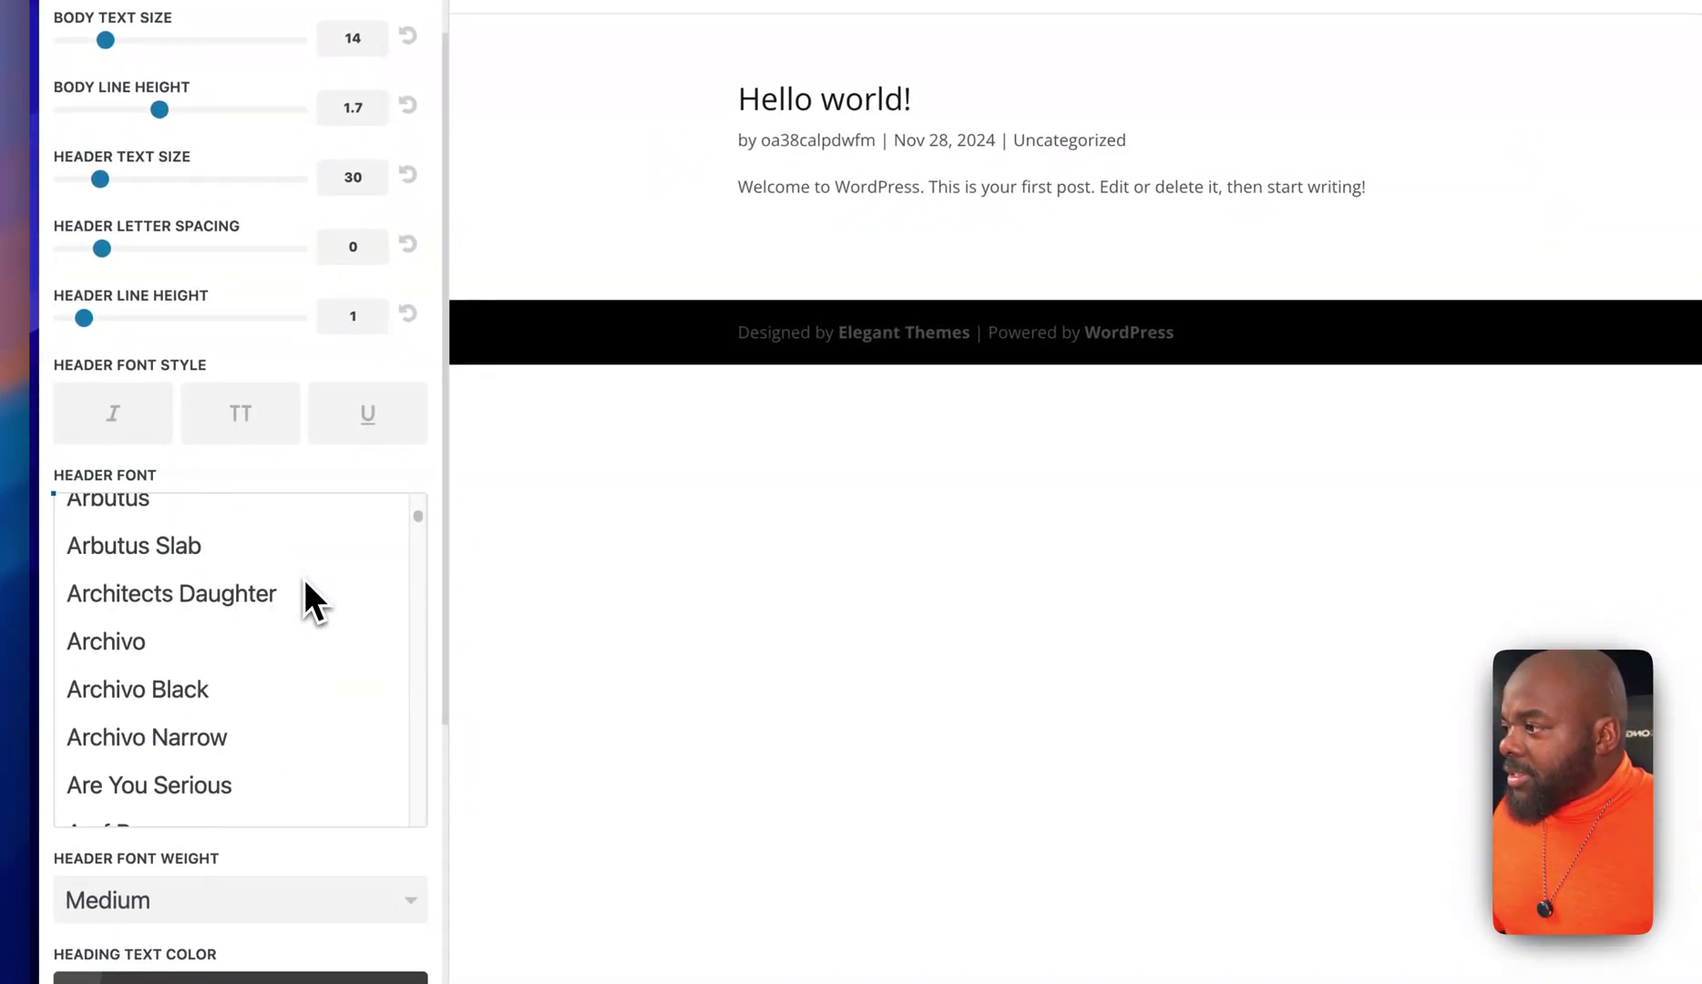
scroll(305, 578, down, 20)
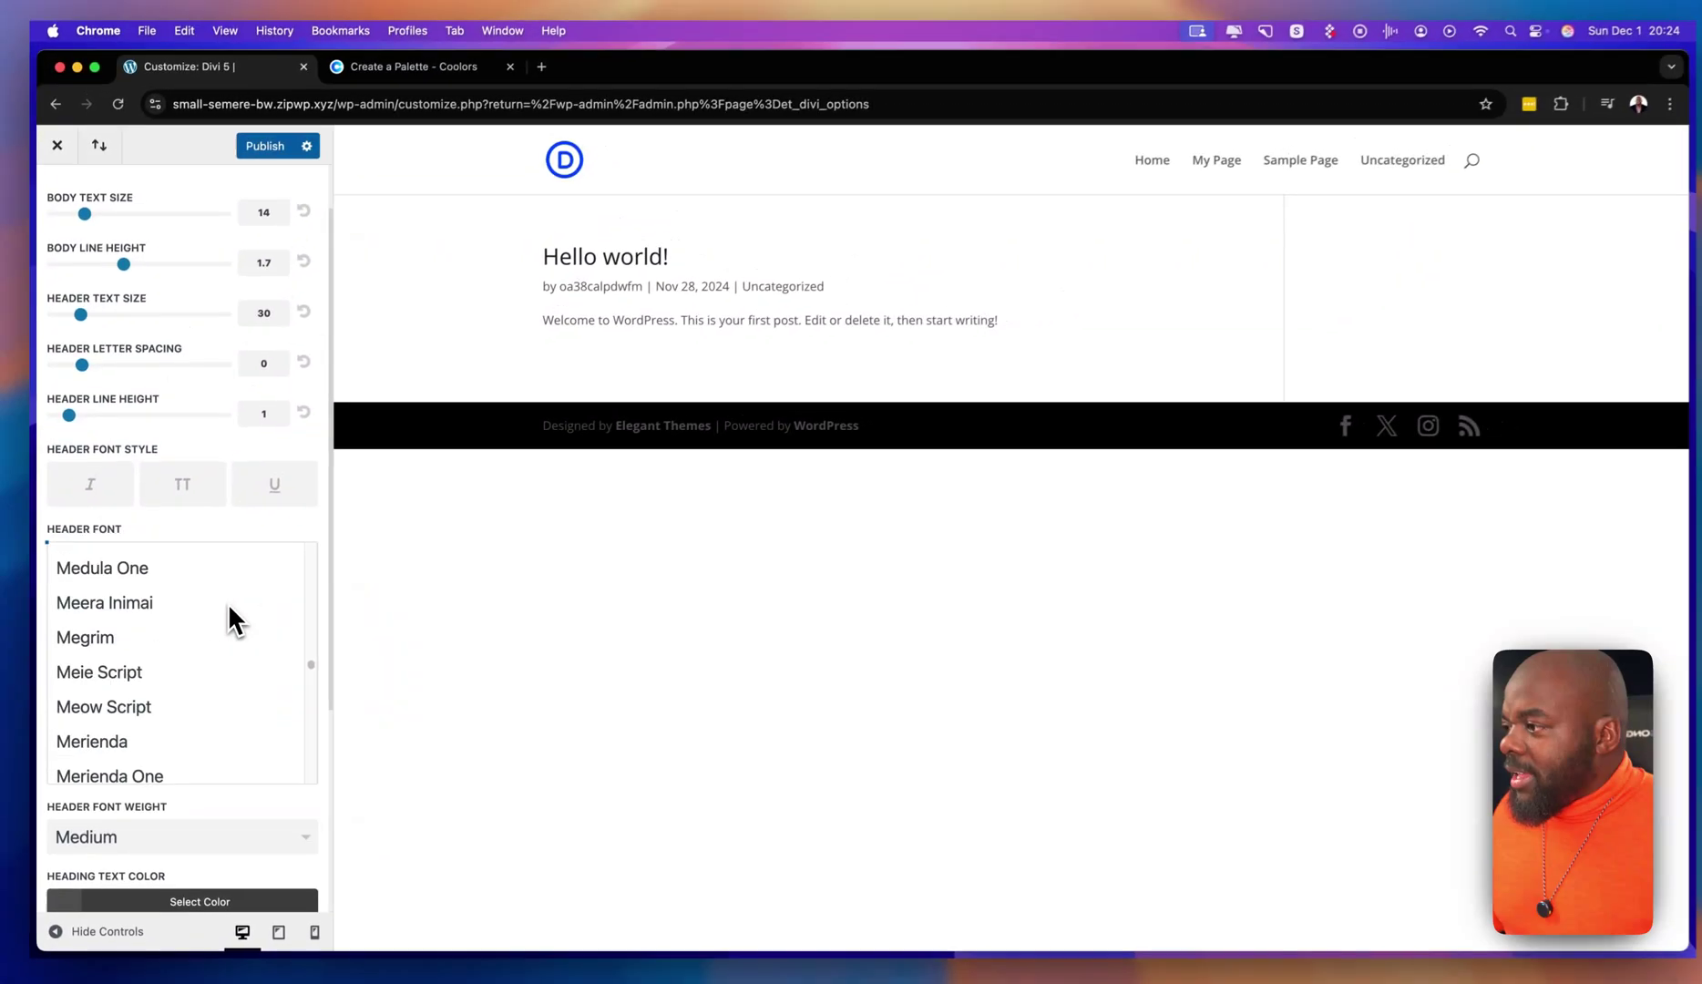
scroll(225, 604, down, 20)
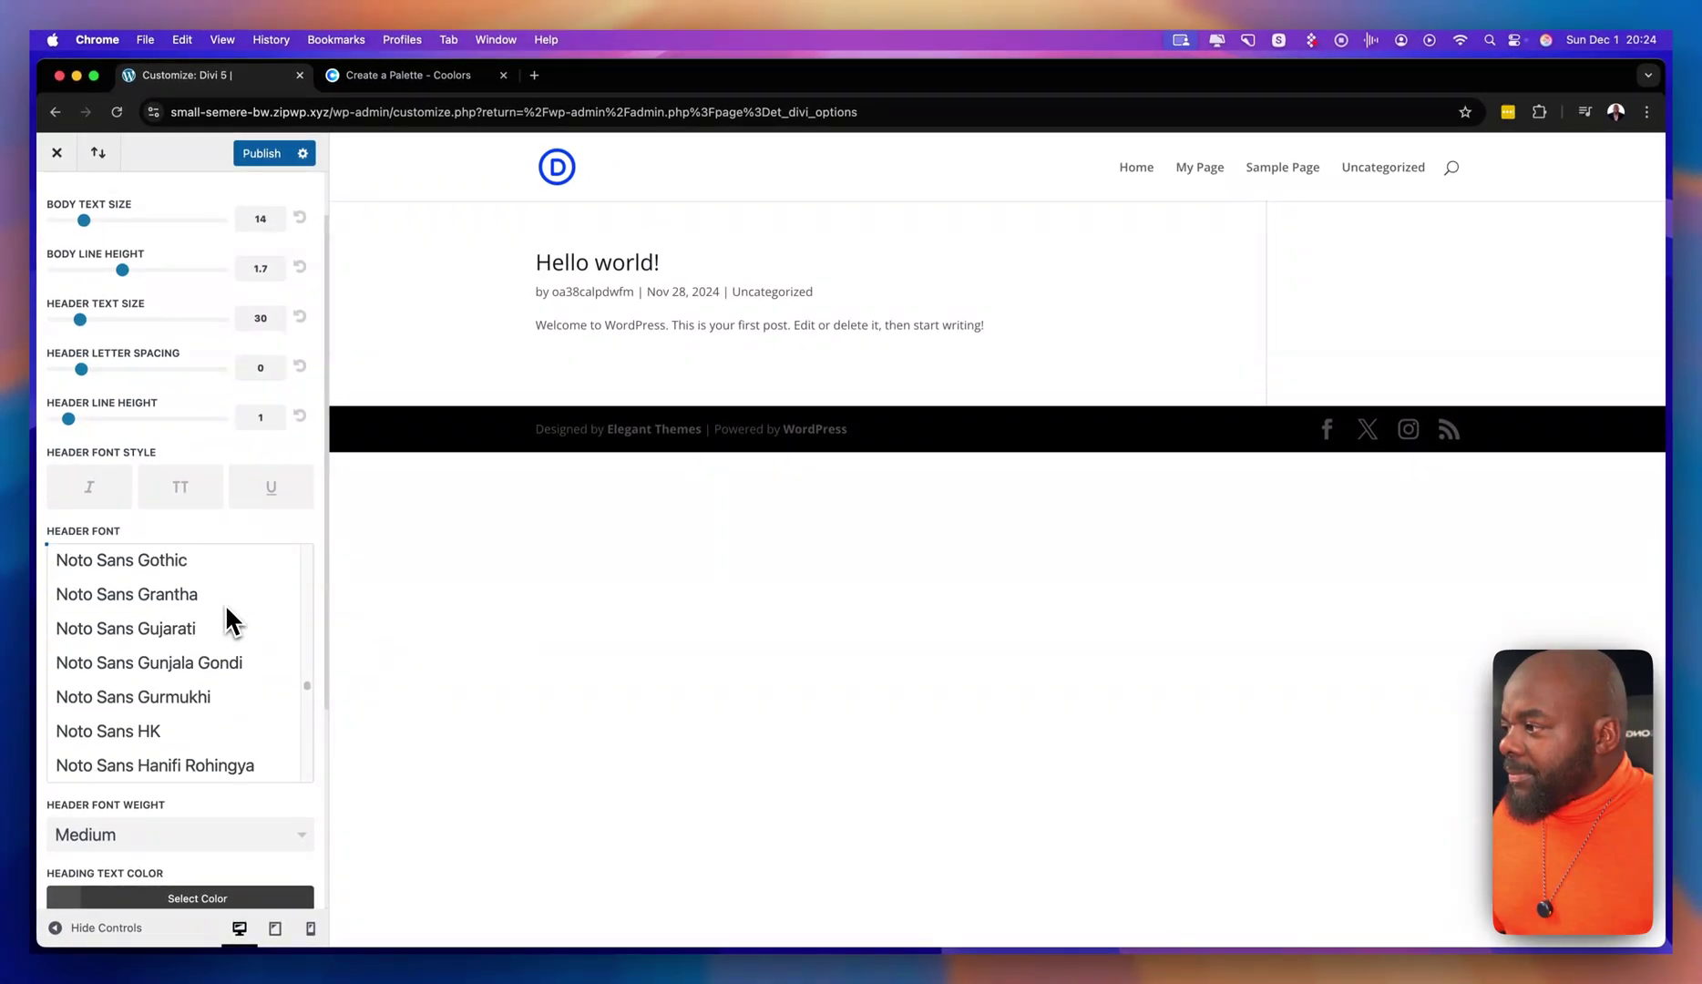
scroll(226, 604, down, 20)
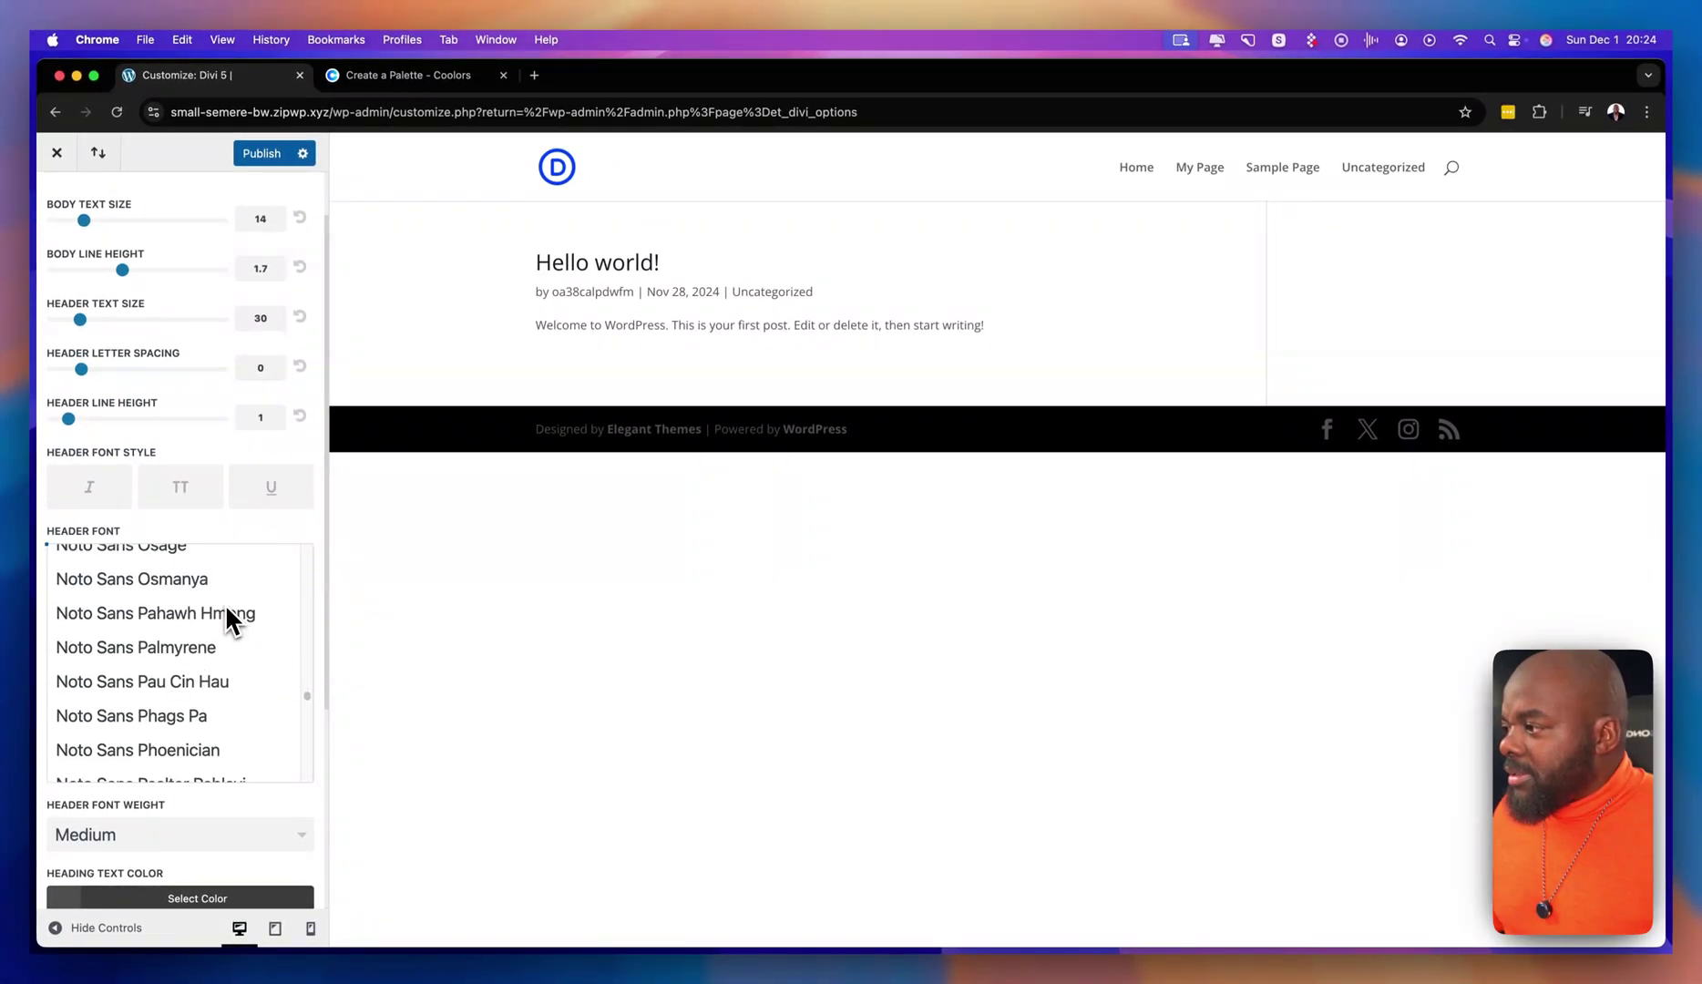
scroll(225, 604, down, 20)
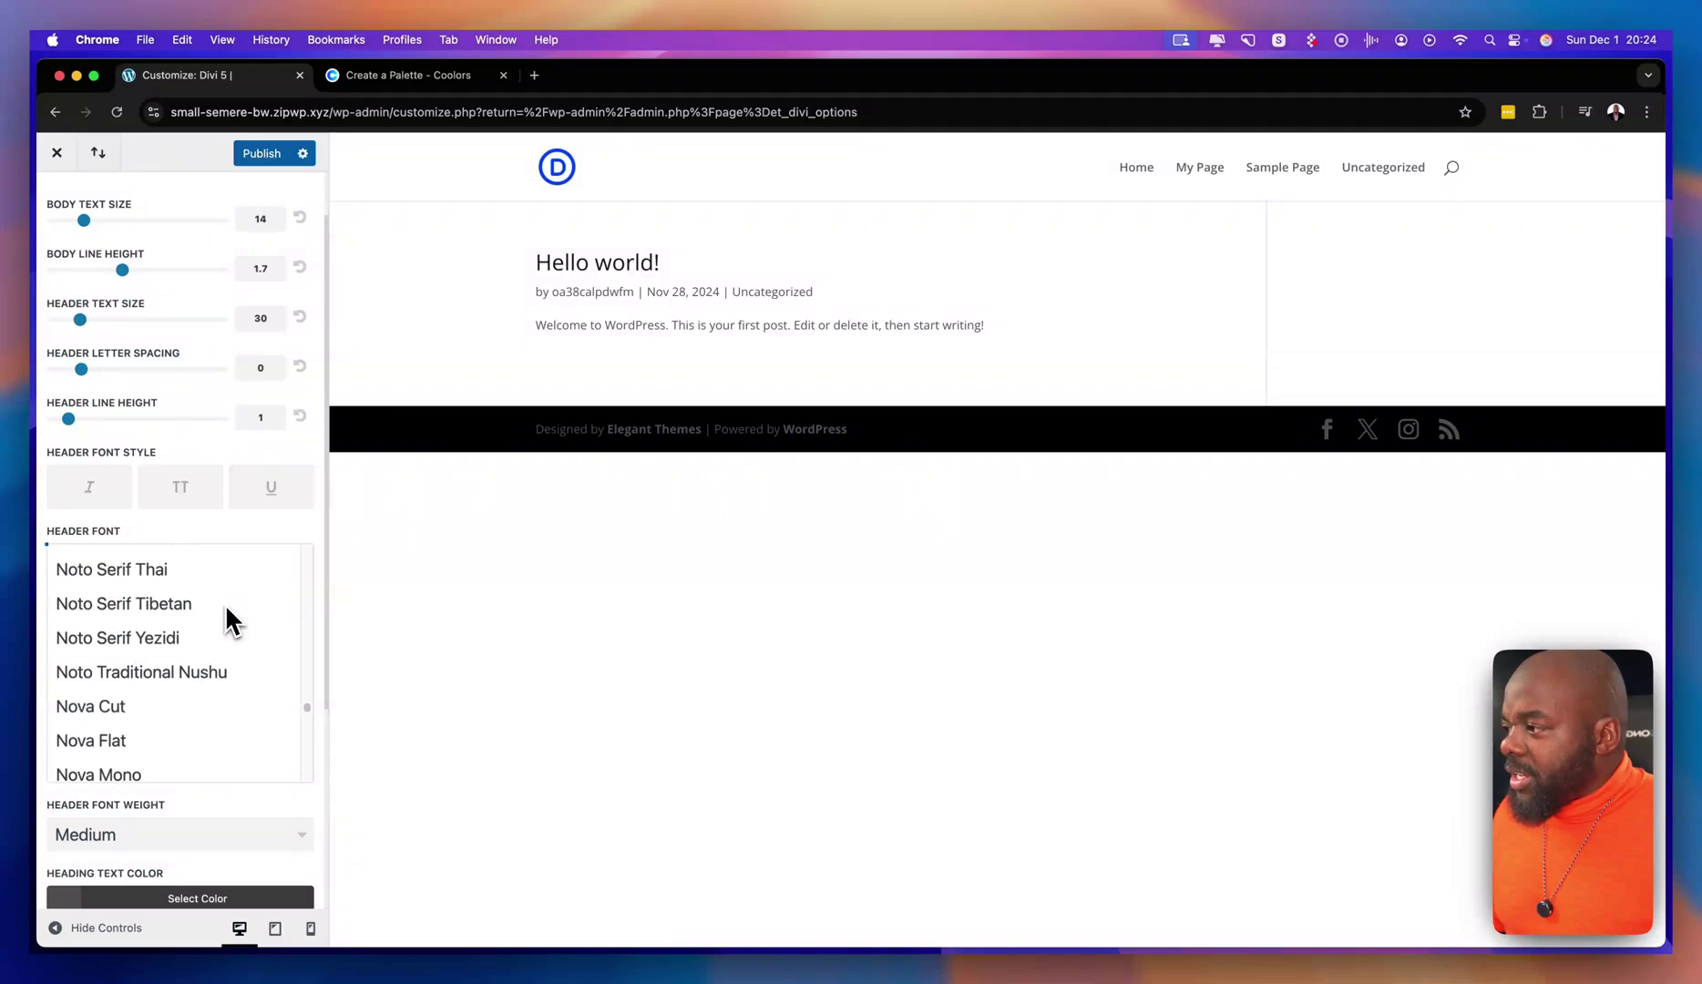
scroll(225, 604, down, 20)
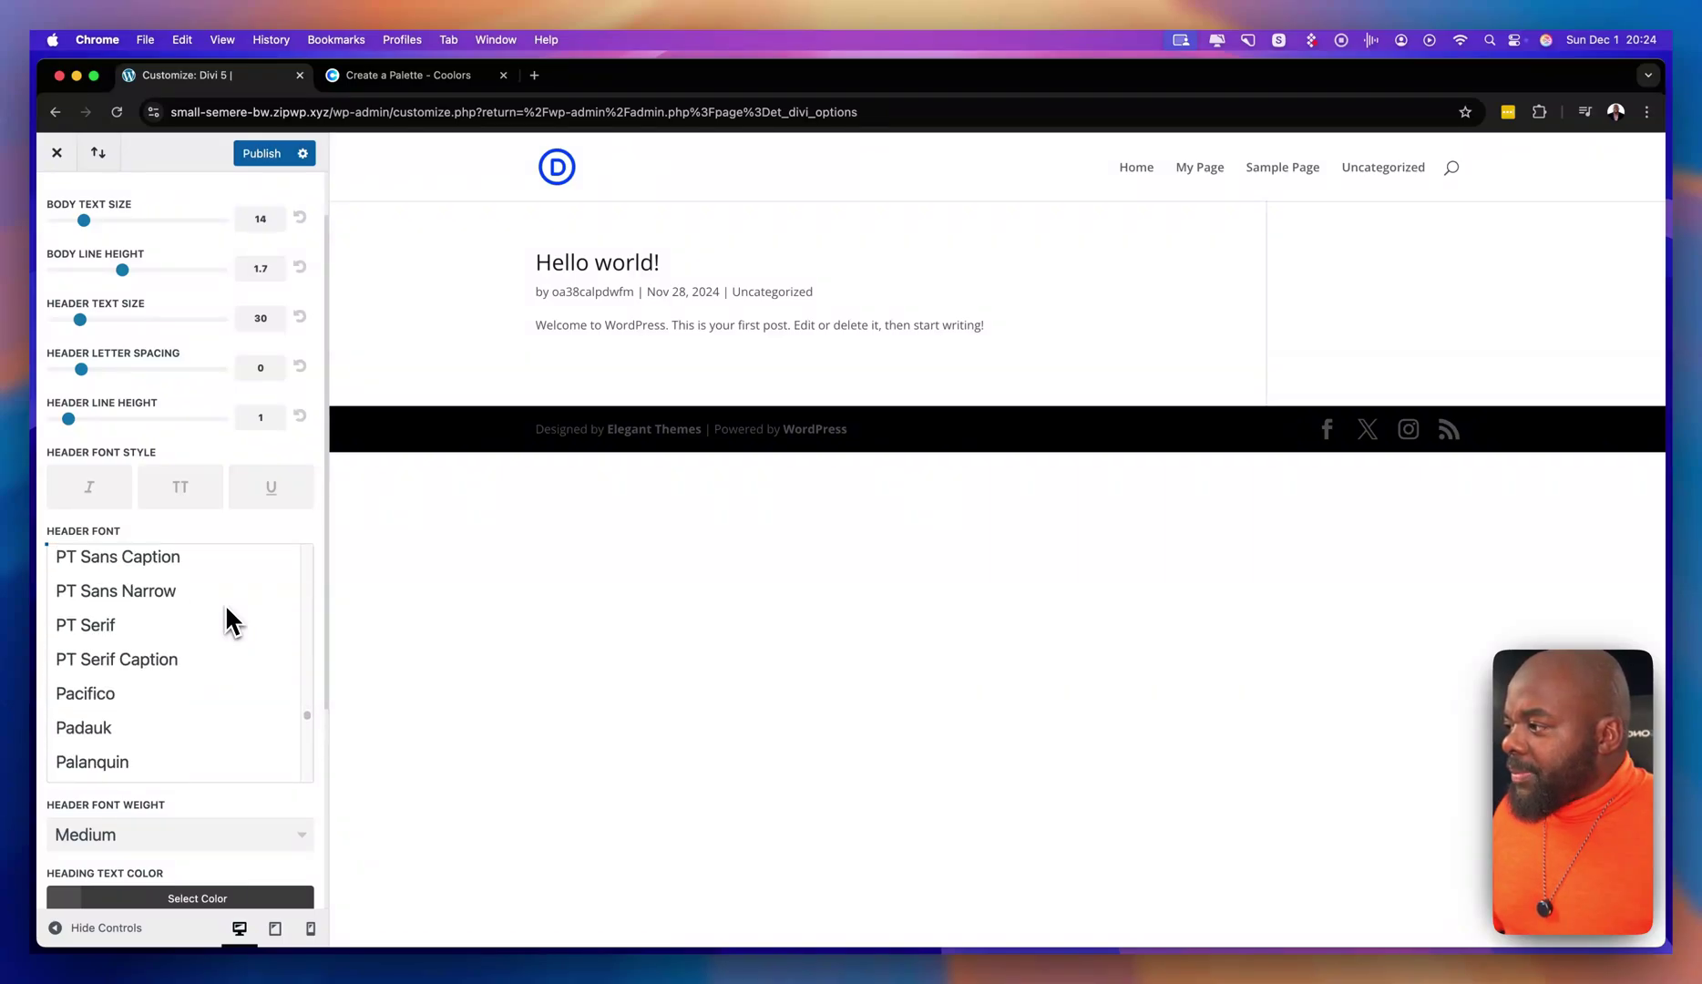
scroll(225, 604, down, 10)
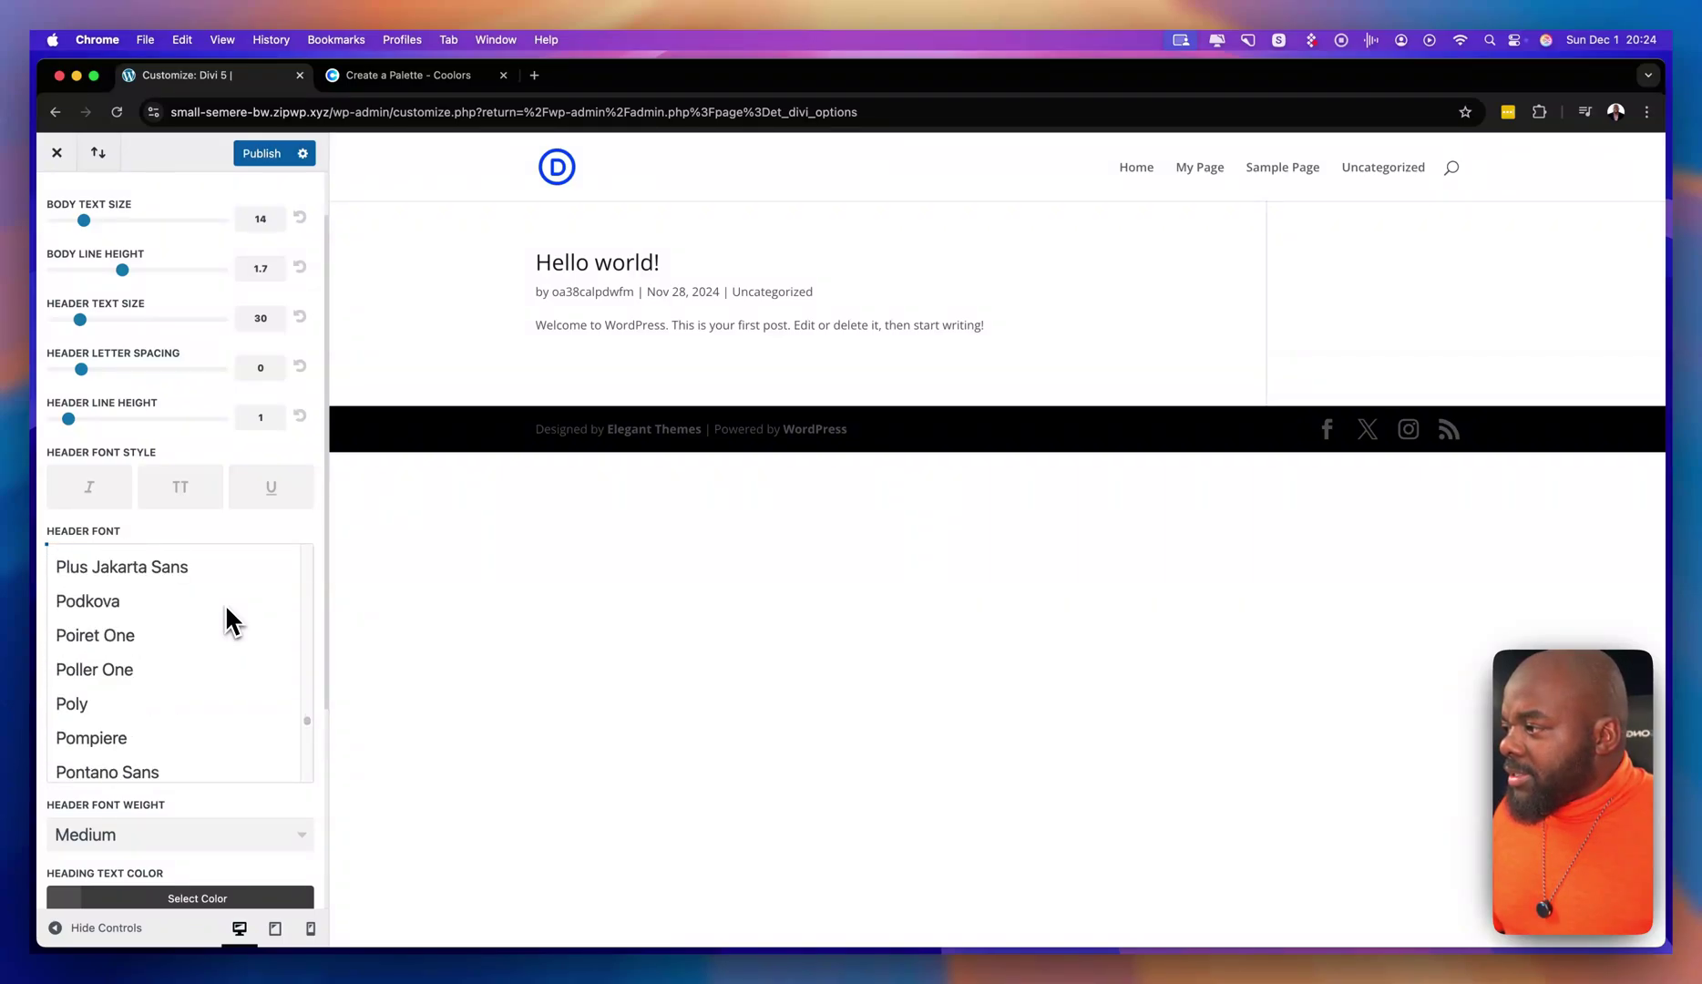
scroll(222, 638, down, 3)
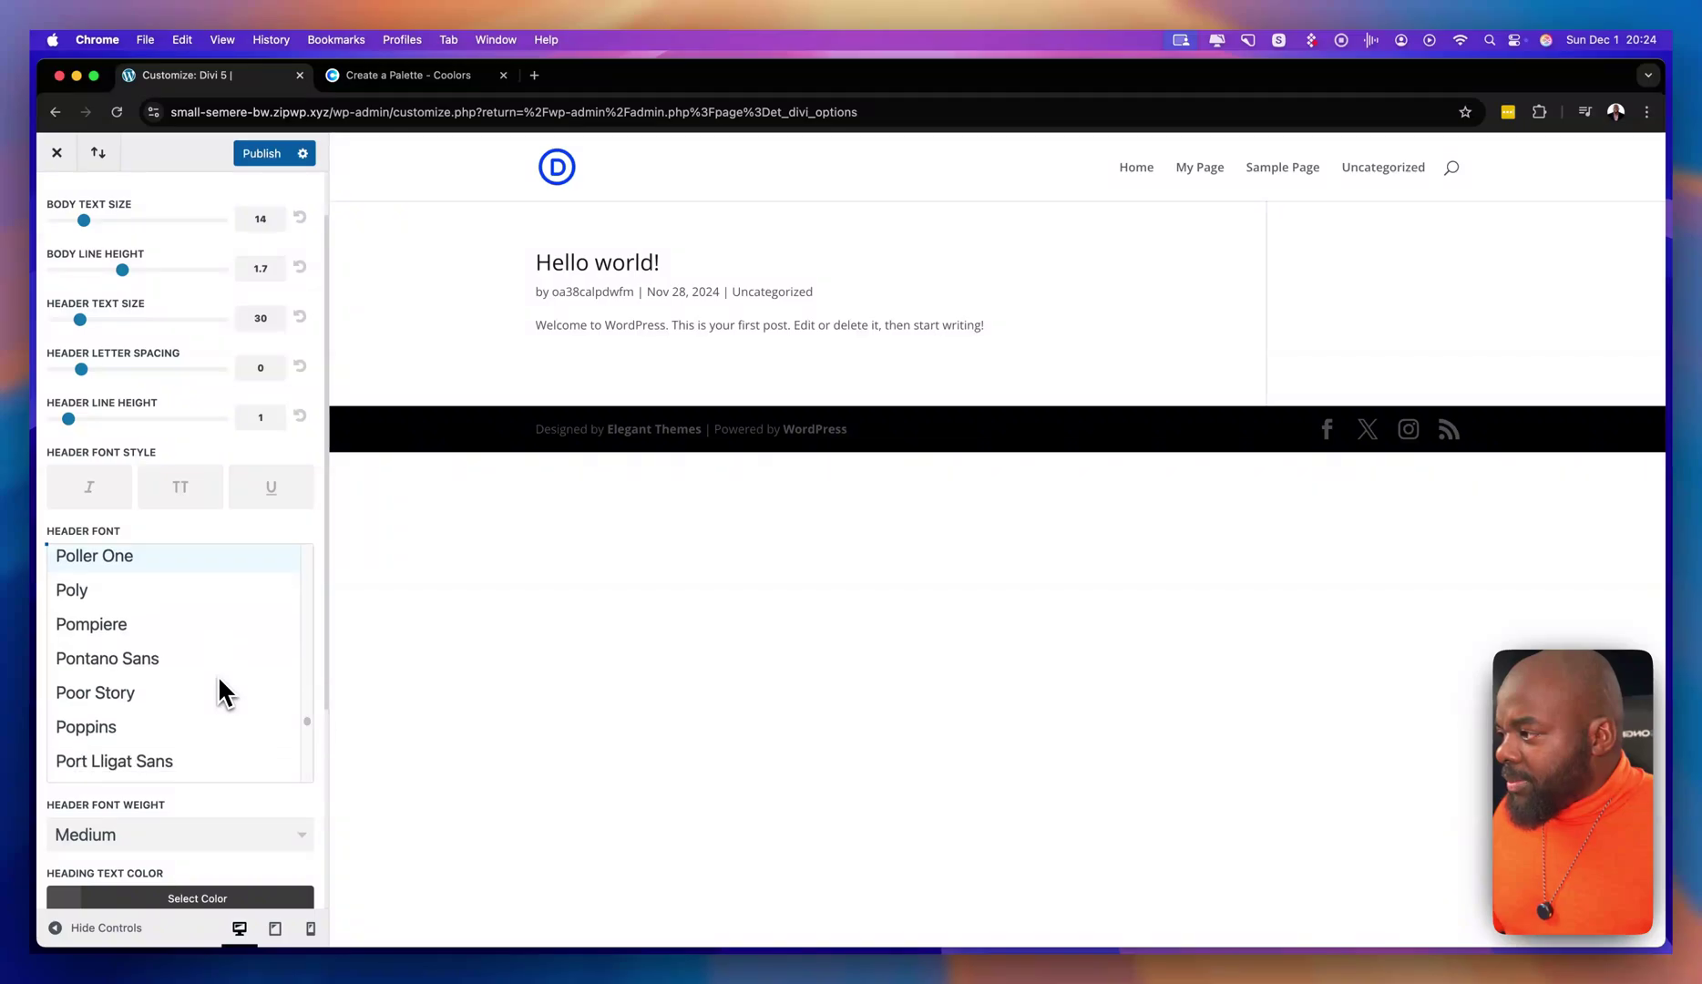
click(138, 729)
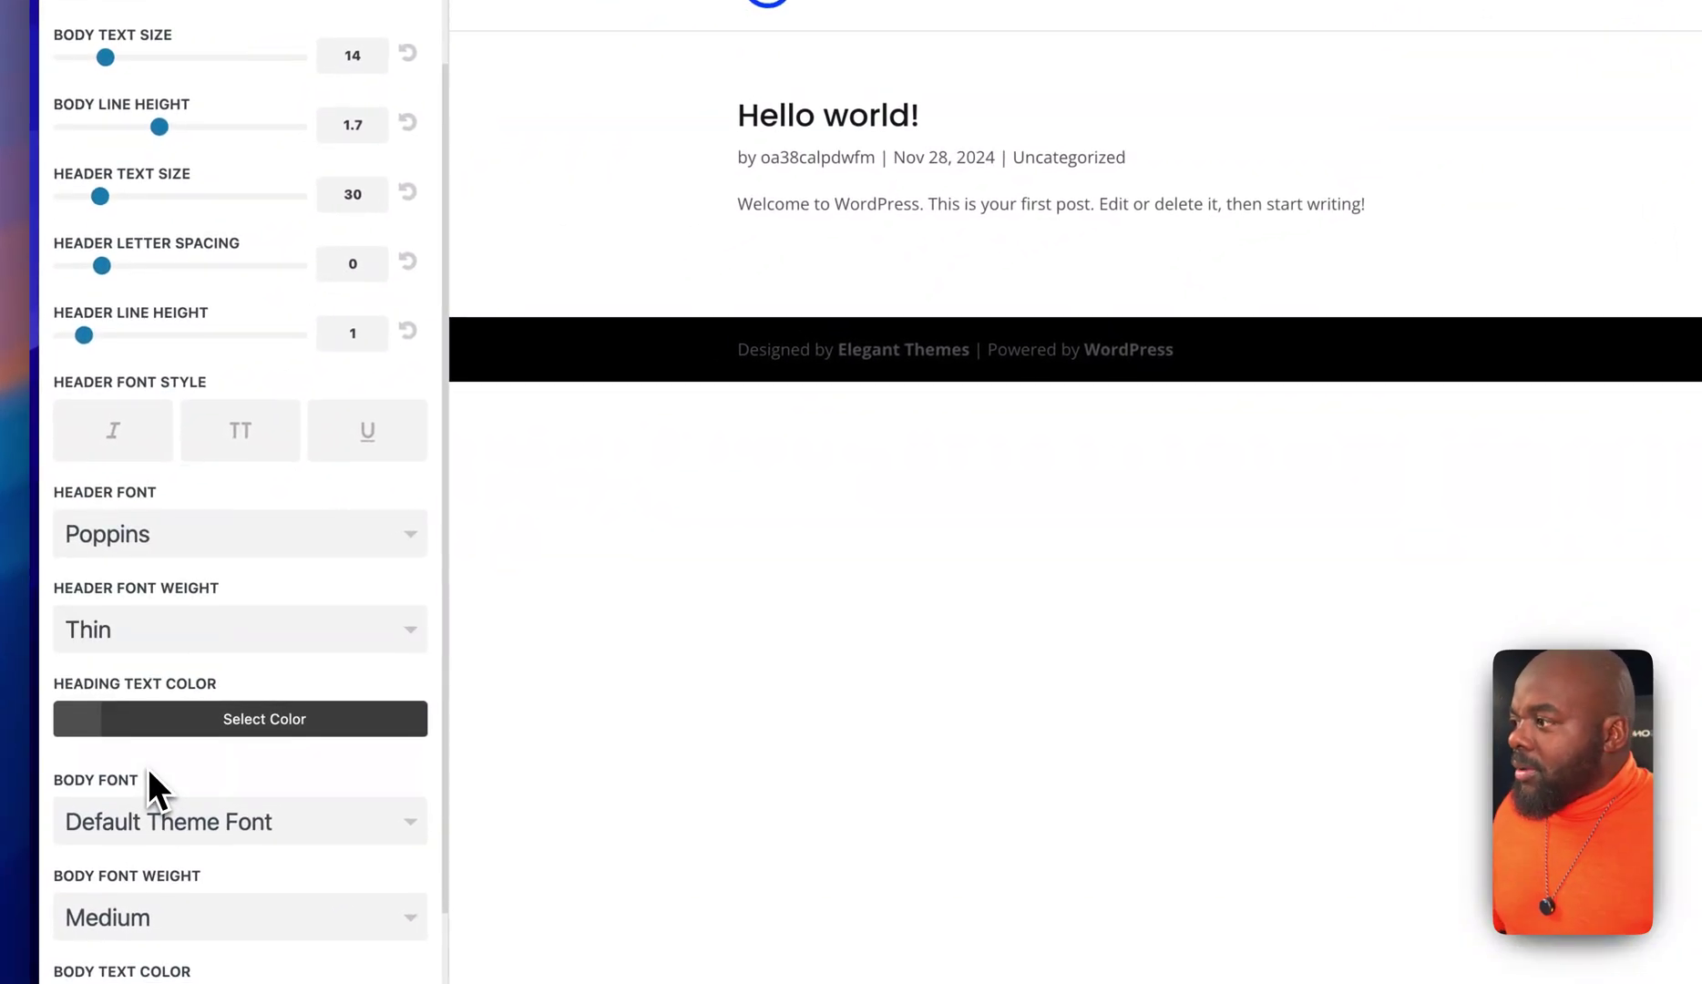
click(113, 620)
click(235, 855)
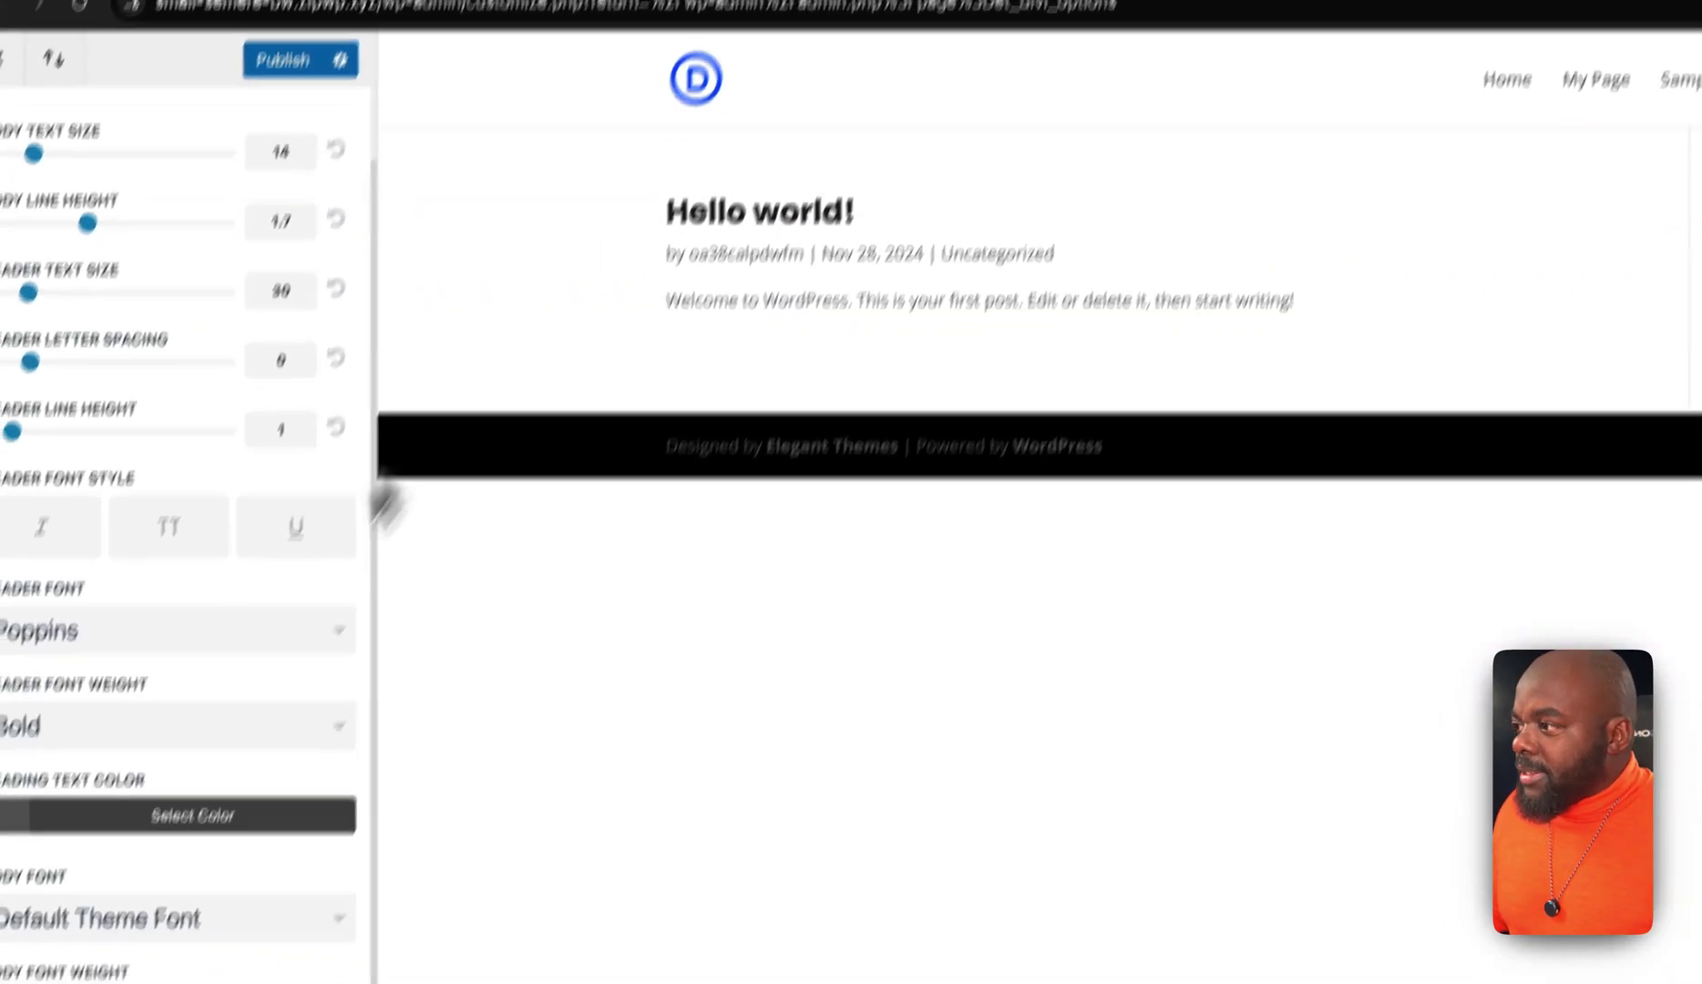
Set the body font to Poppins in the Typography settings.
scroll(227, 821, down, 3)
click(225, 917)
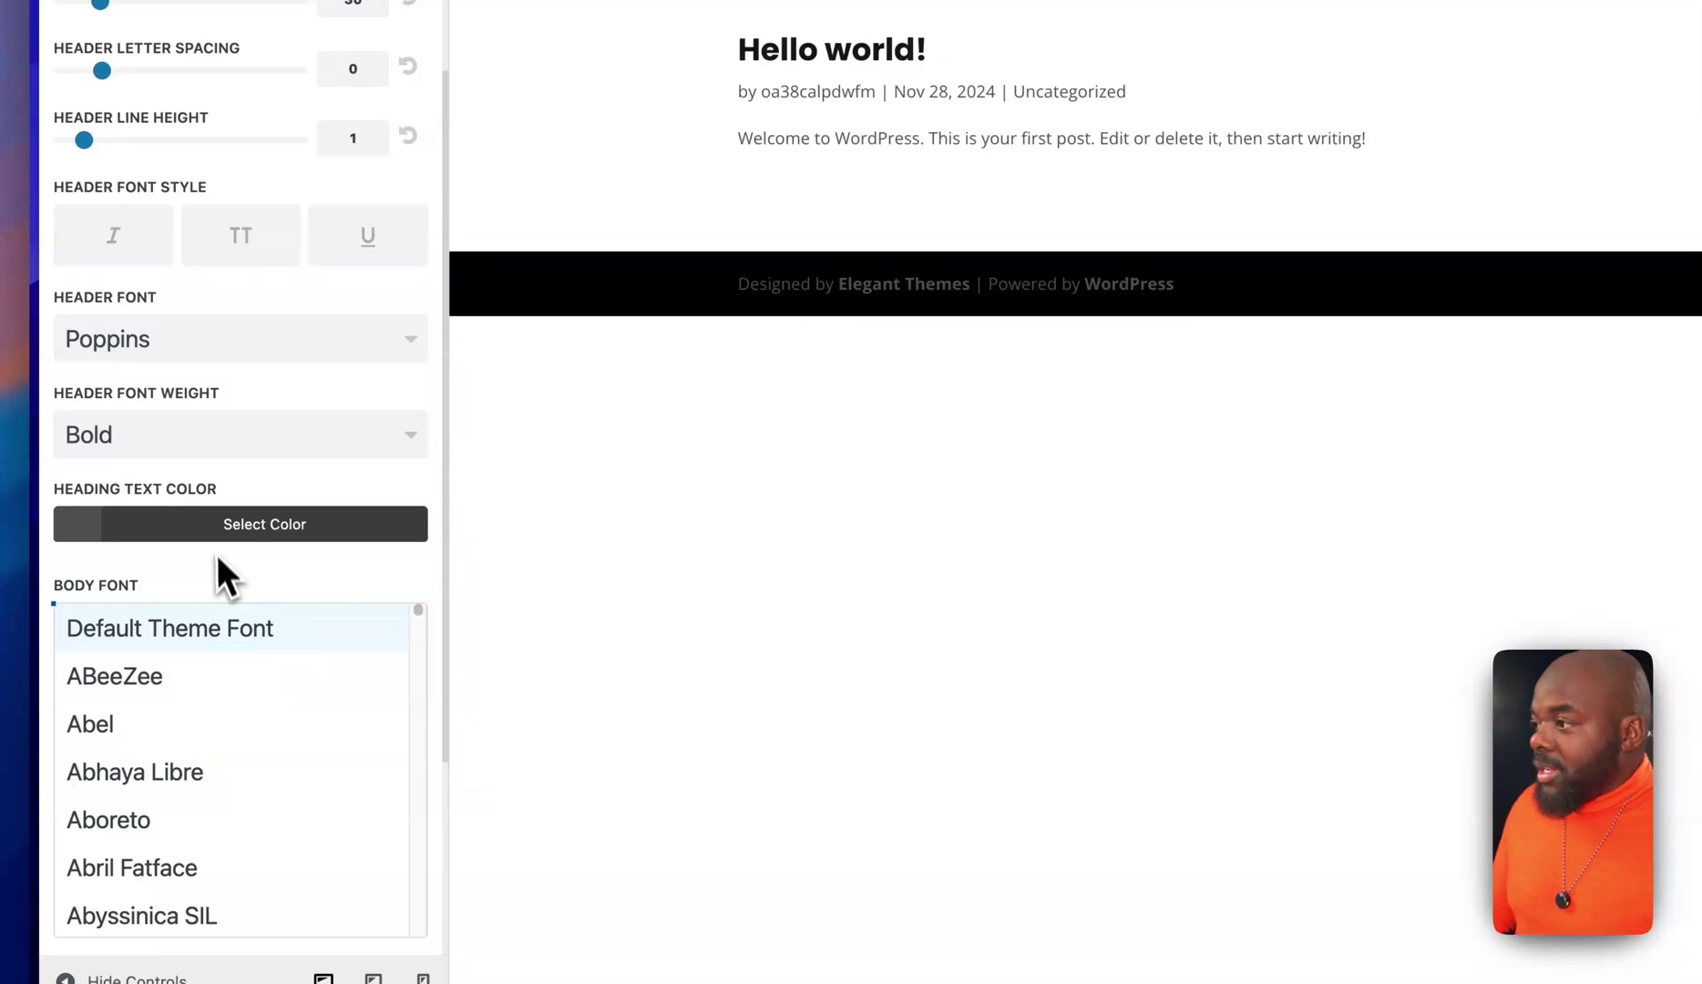
scroll(237, 692, down, 20)
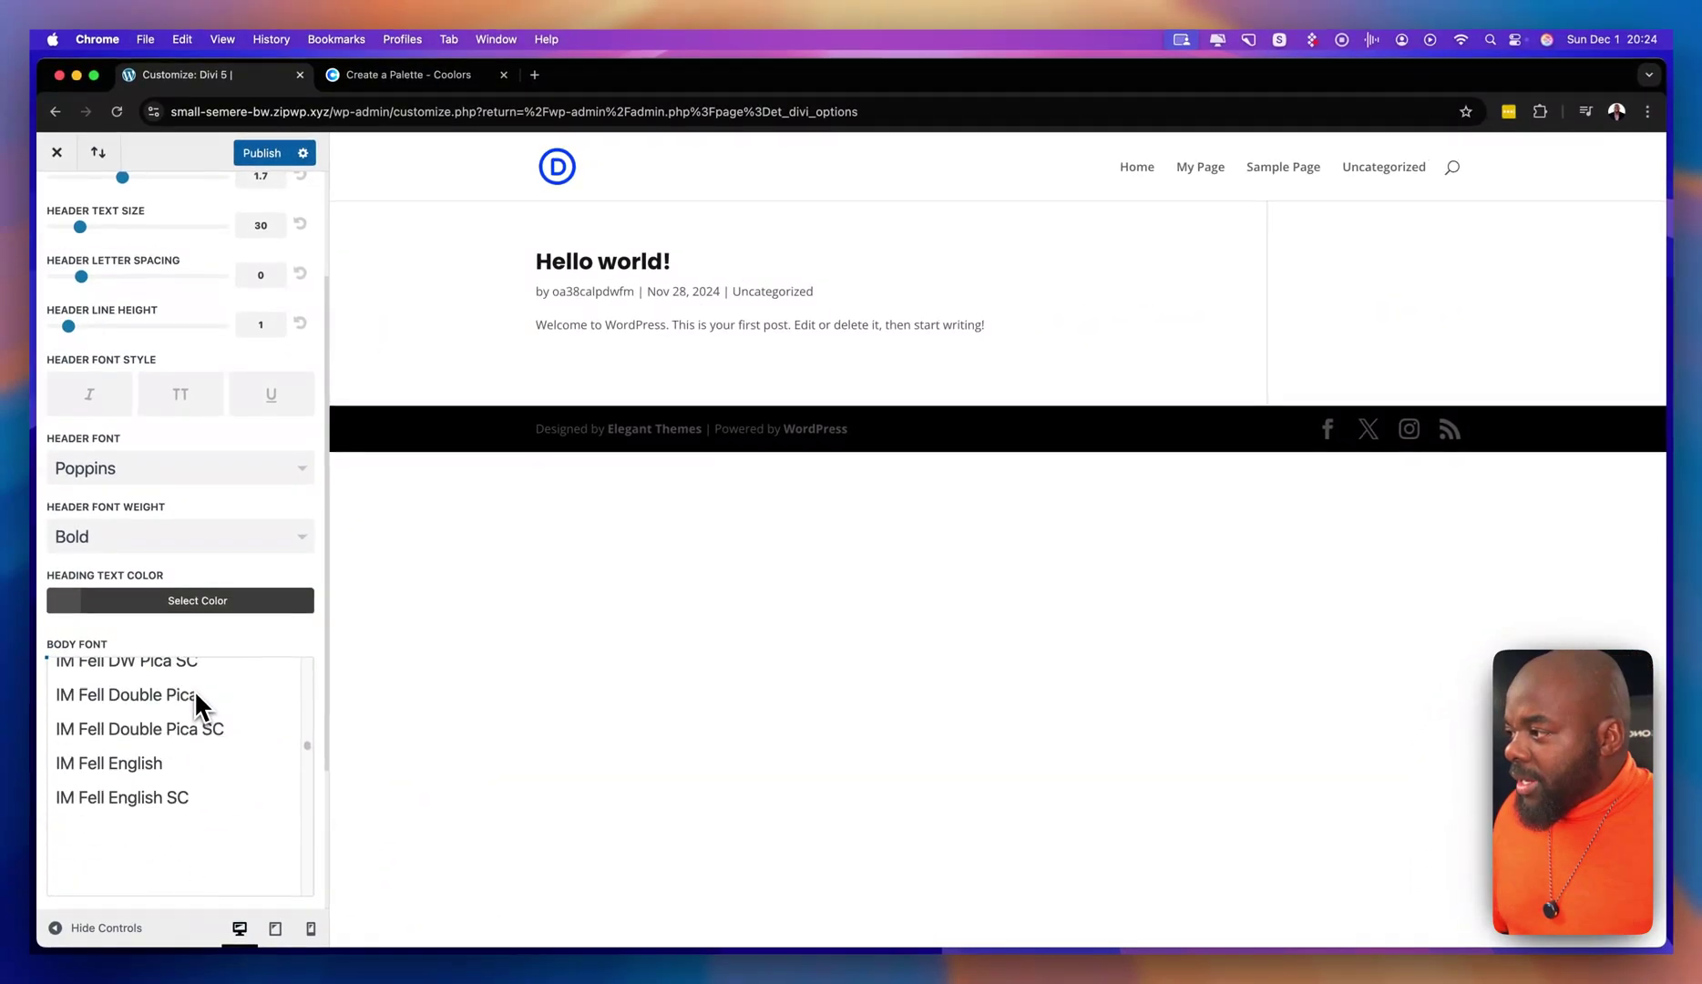
scroll(194, 690, down, 20)
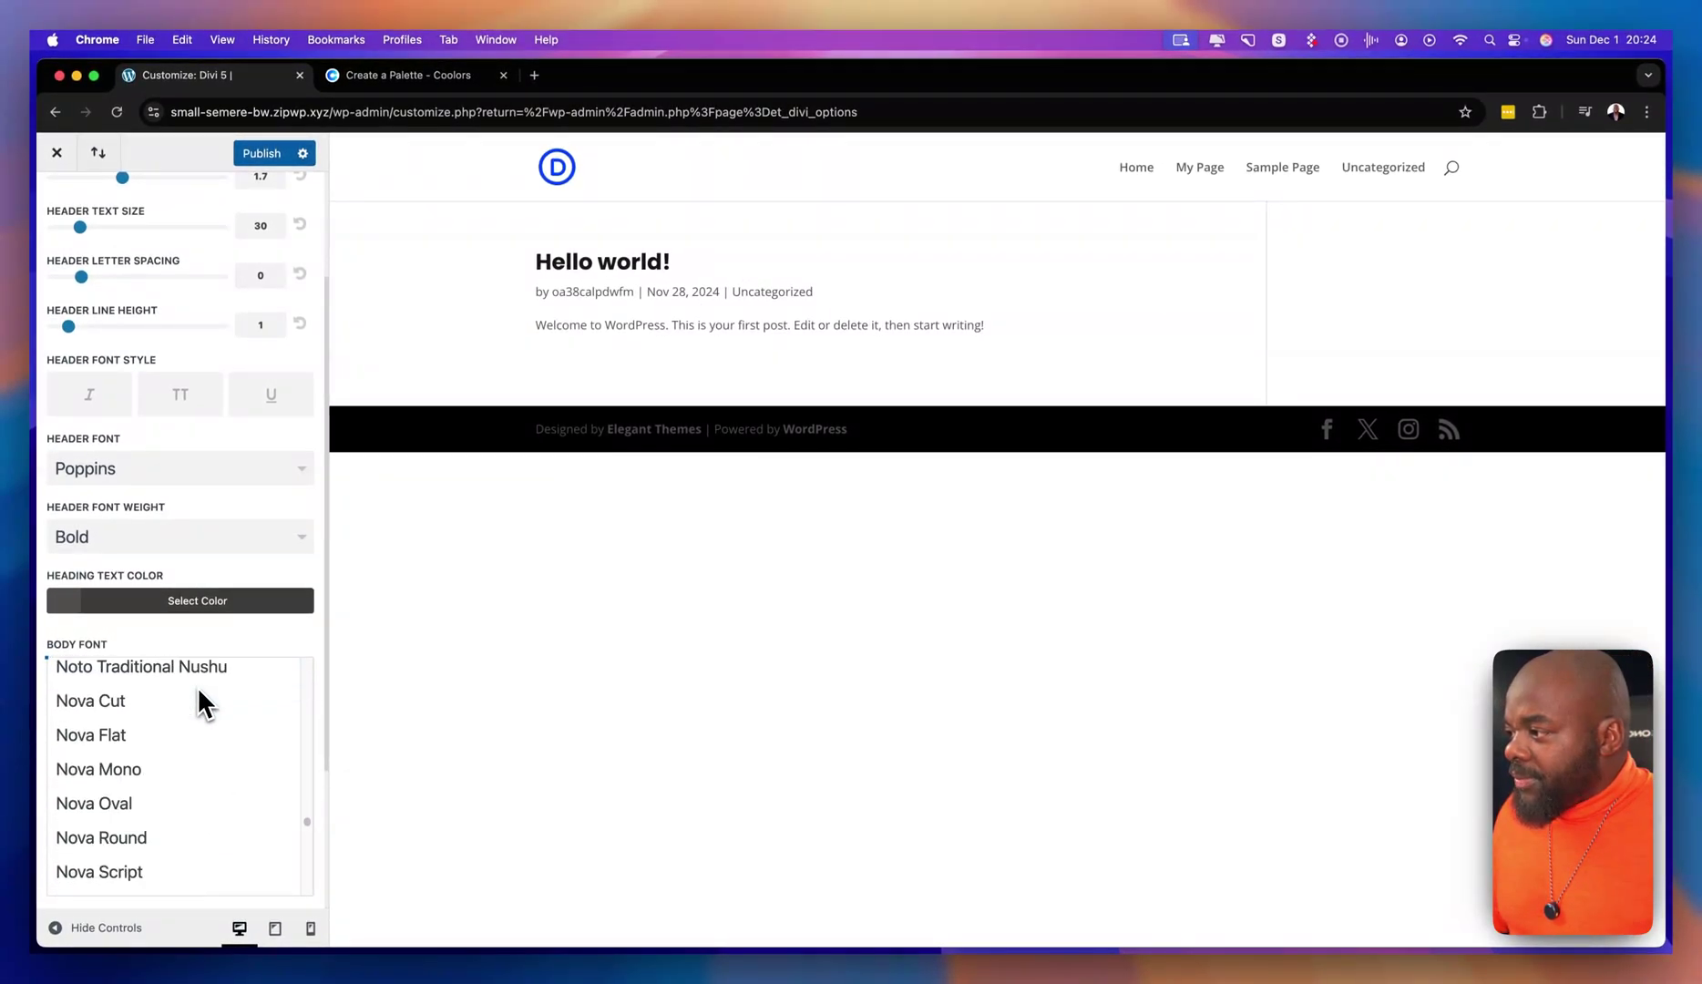
scroll(197, 686, down, 20)
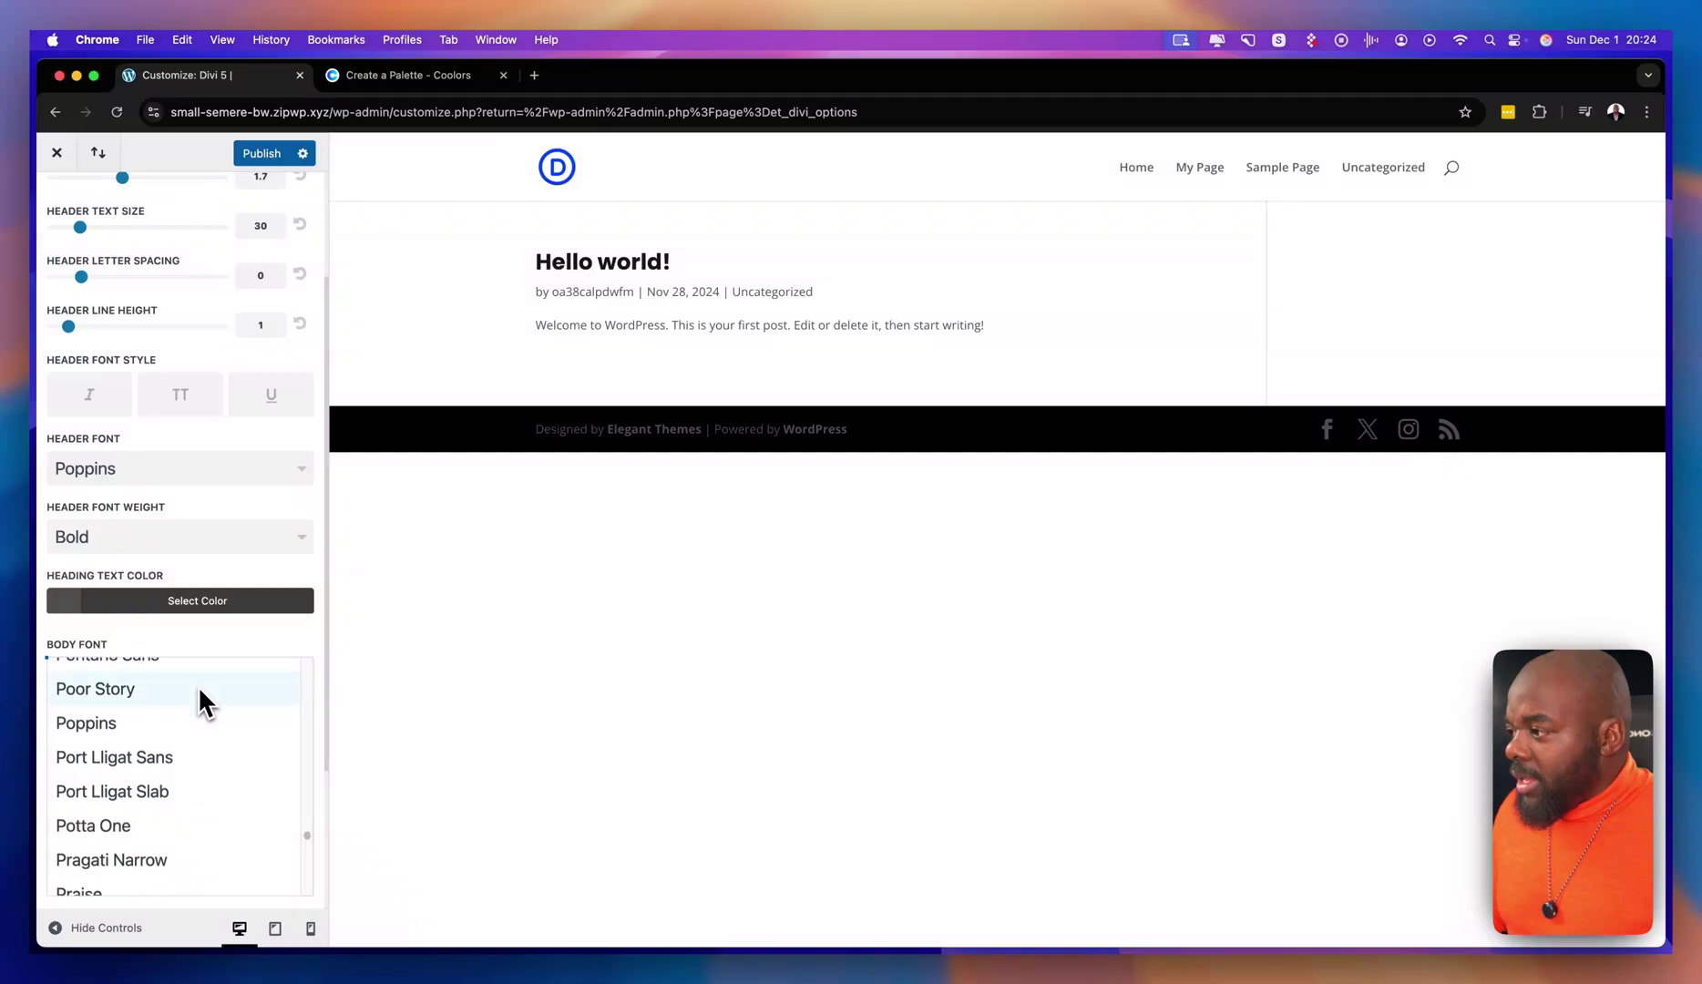
click(108, 708)
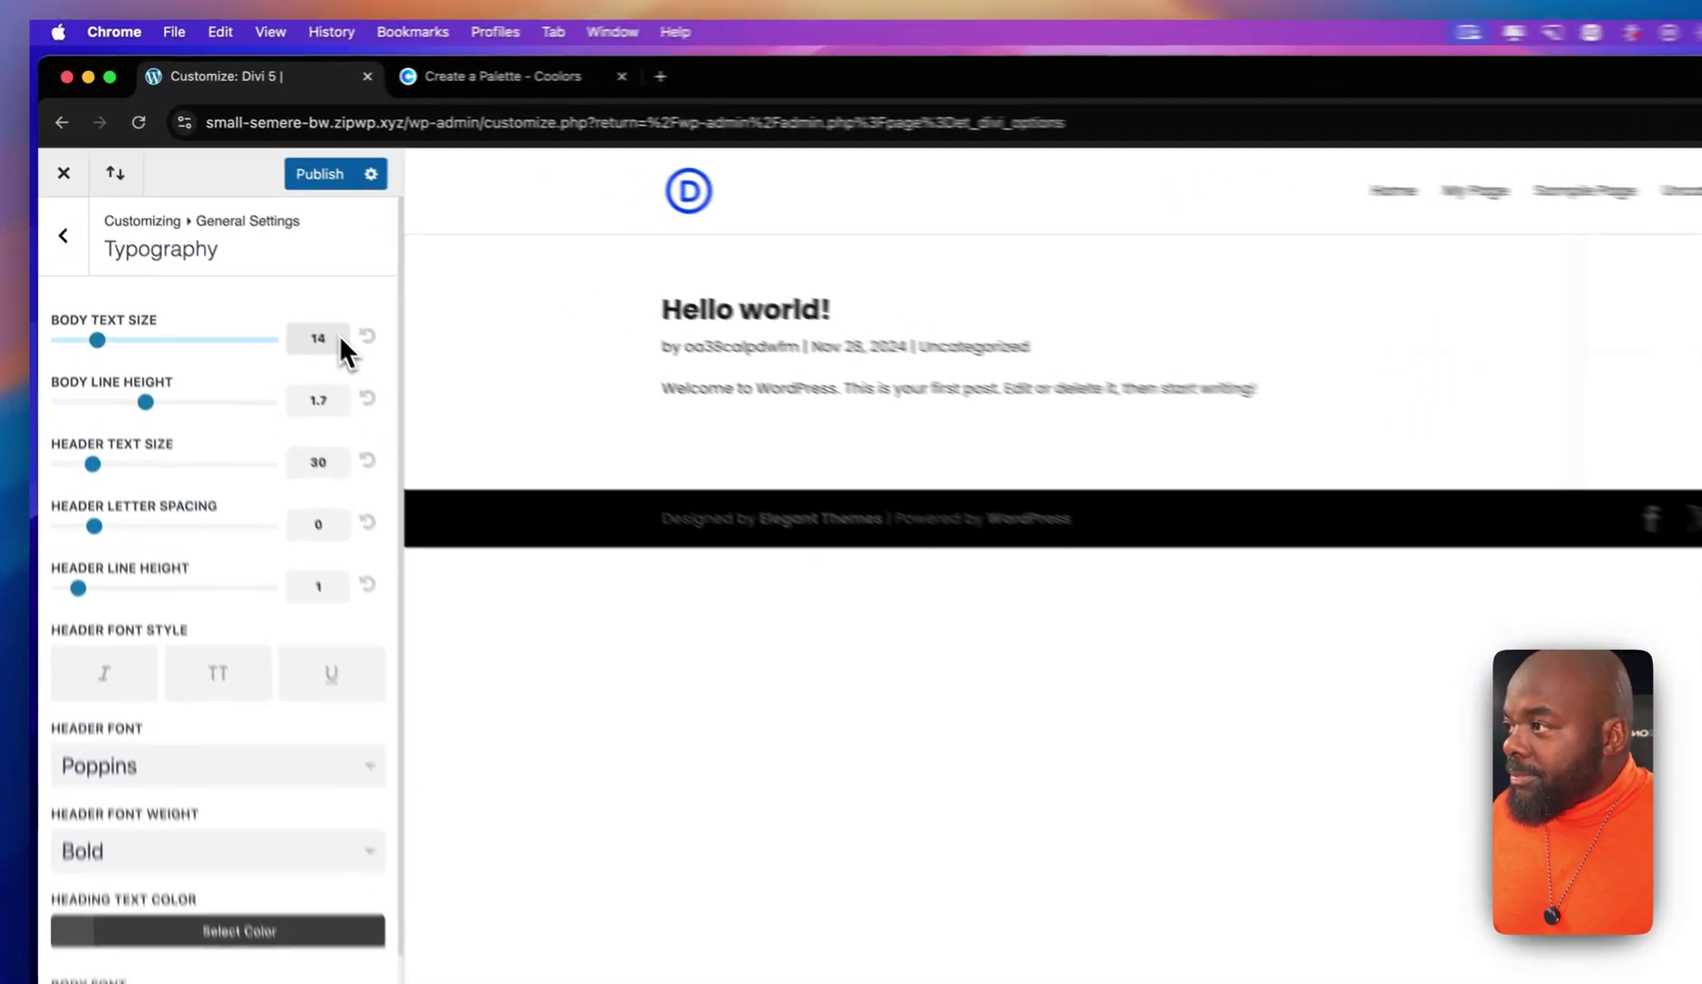
Set the body text size to 16 and publish the typography changes.
click(273, 285)
key(BackSpace)
text(6)
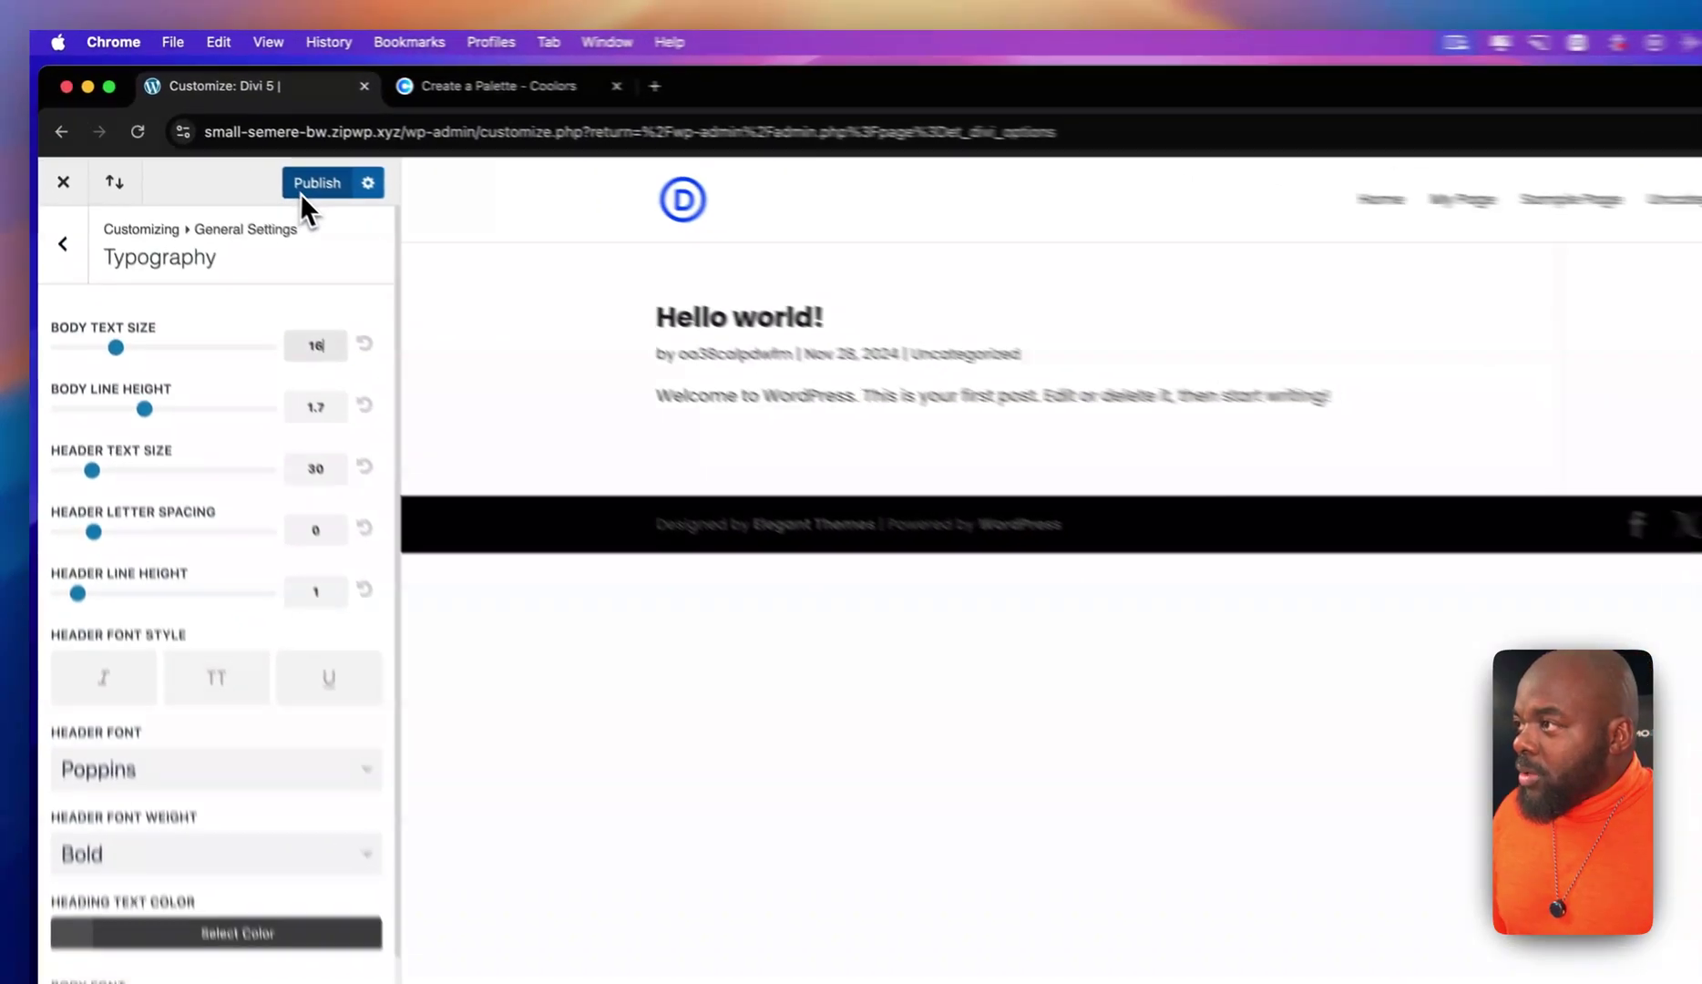
click(252, 159)
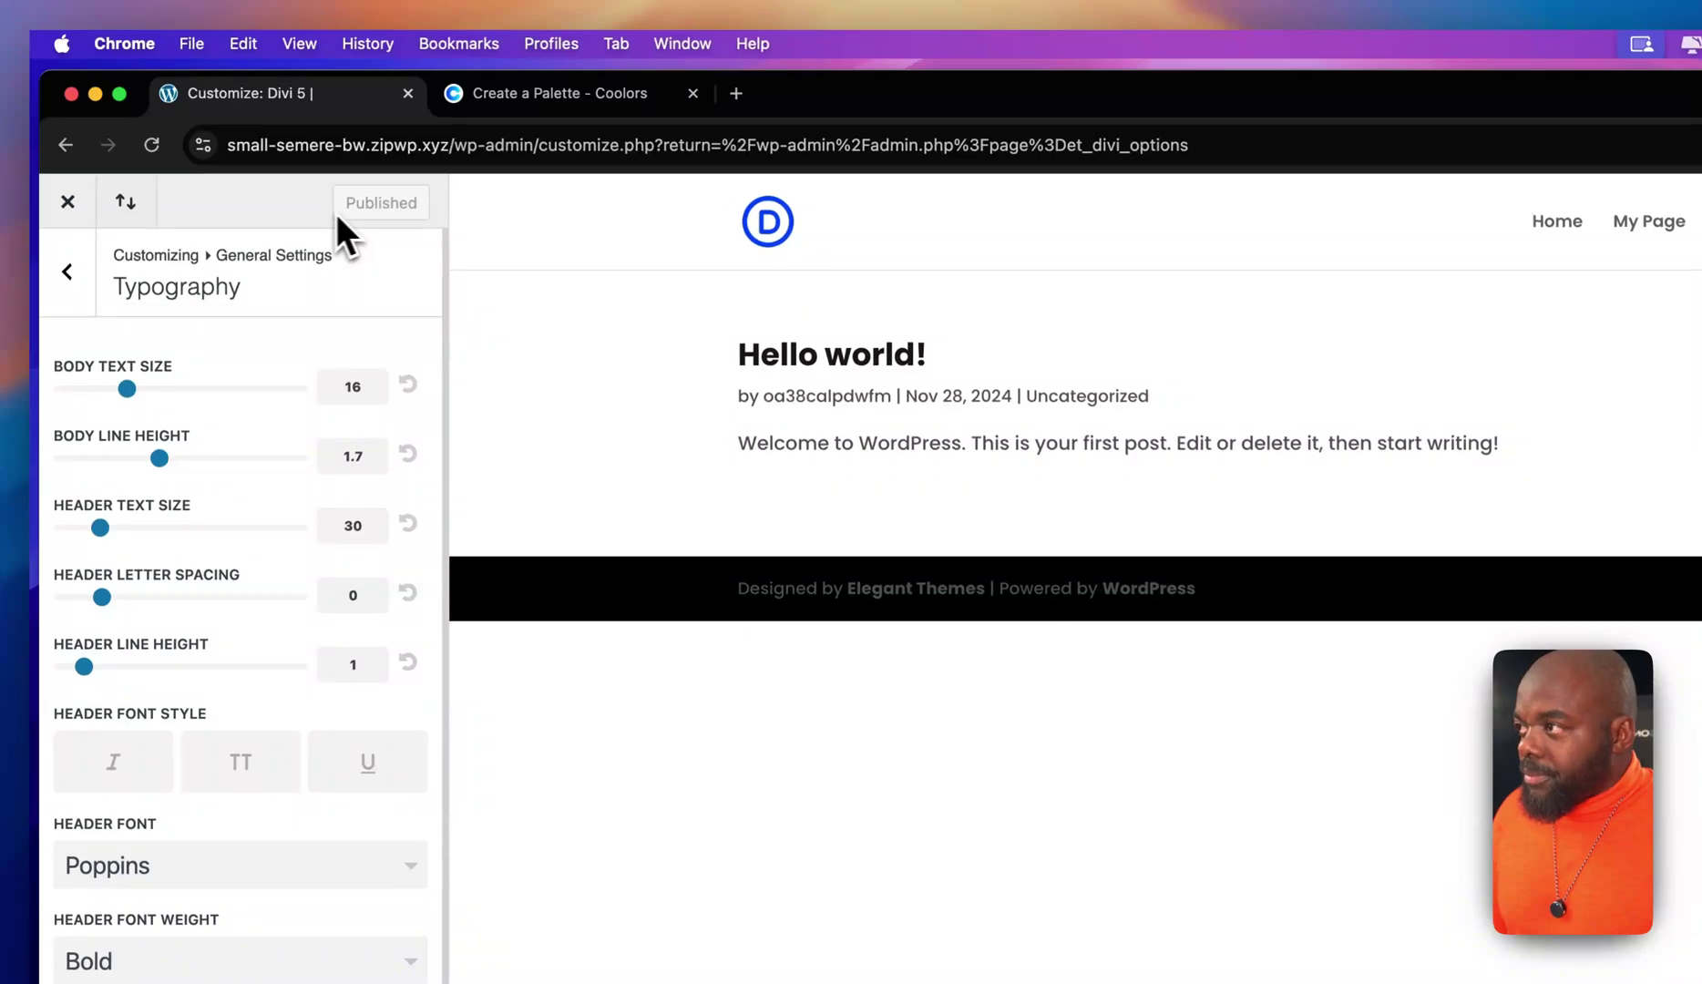
Leave the Typography and General Settings sections and close the theme customizer.
click(62, 277)
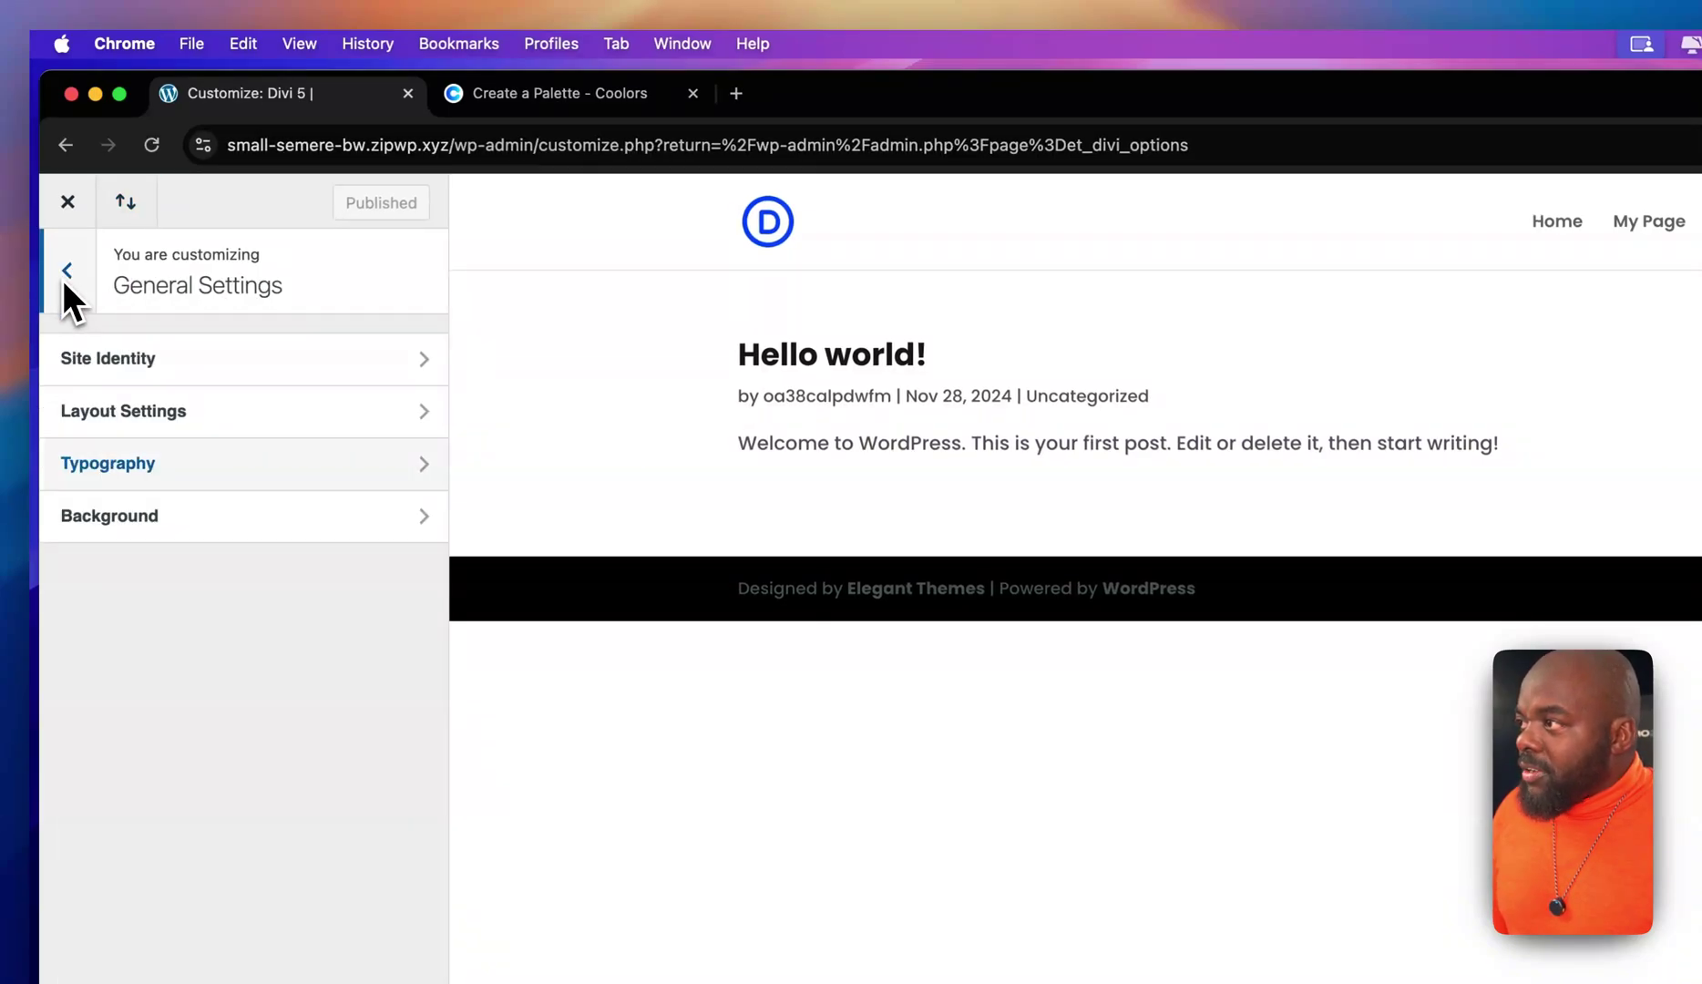
click(78, 266)
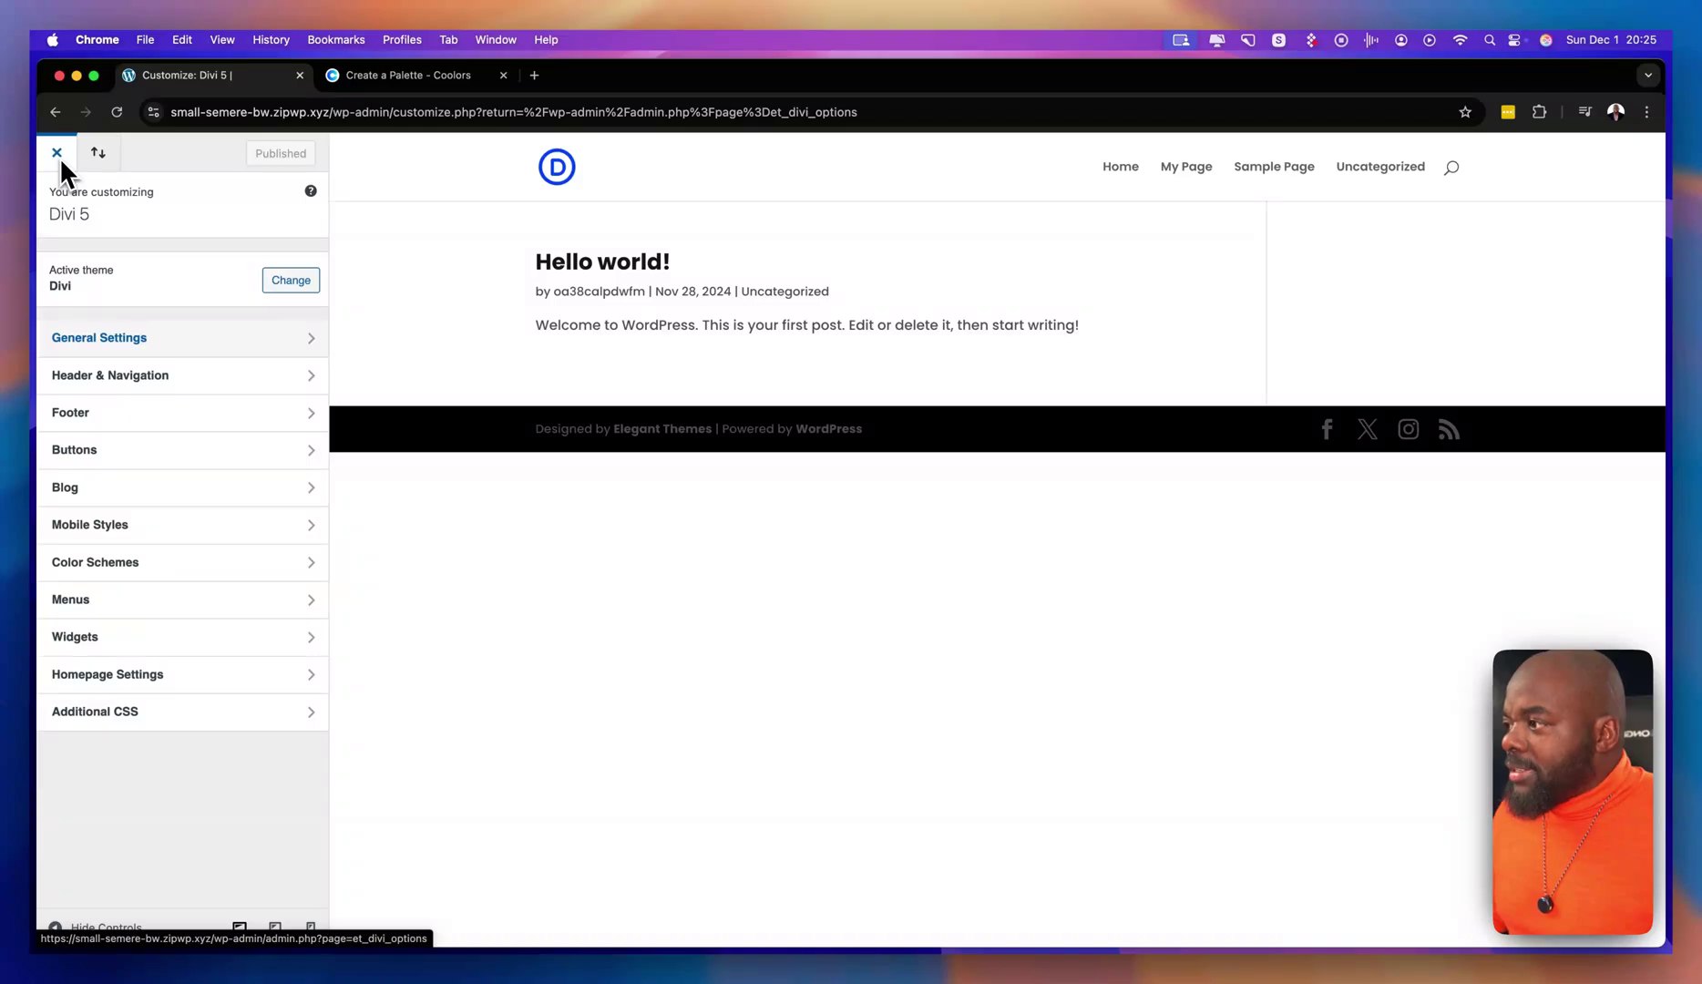
click(69, 197)
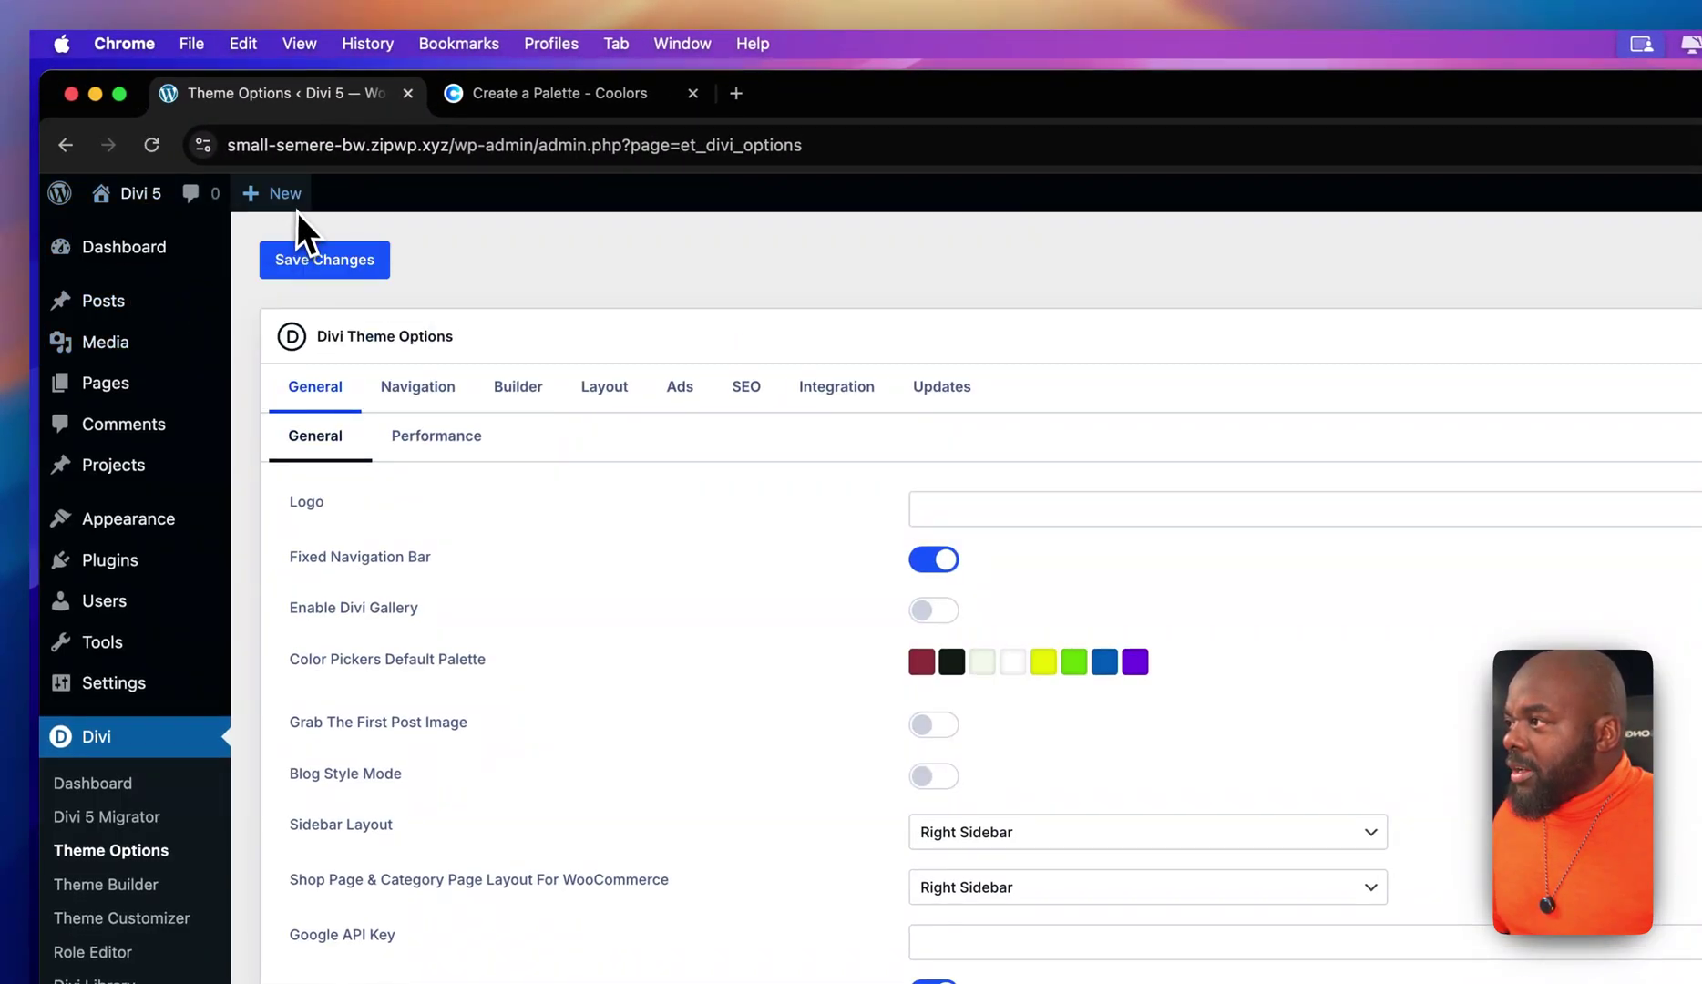
Create a new WordPress page titled "Test" and open it in the Divi Builder.
mouse_move(292, 197)
click(294, 297)
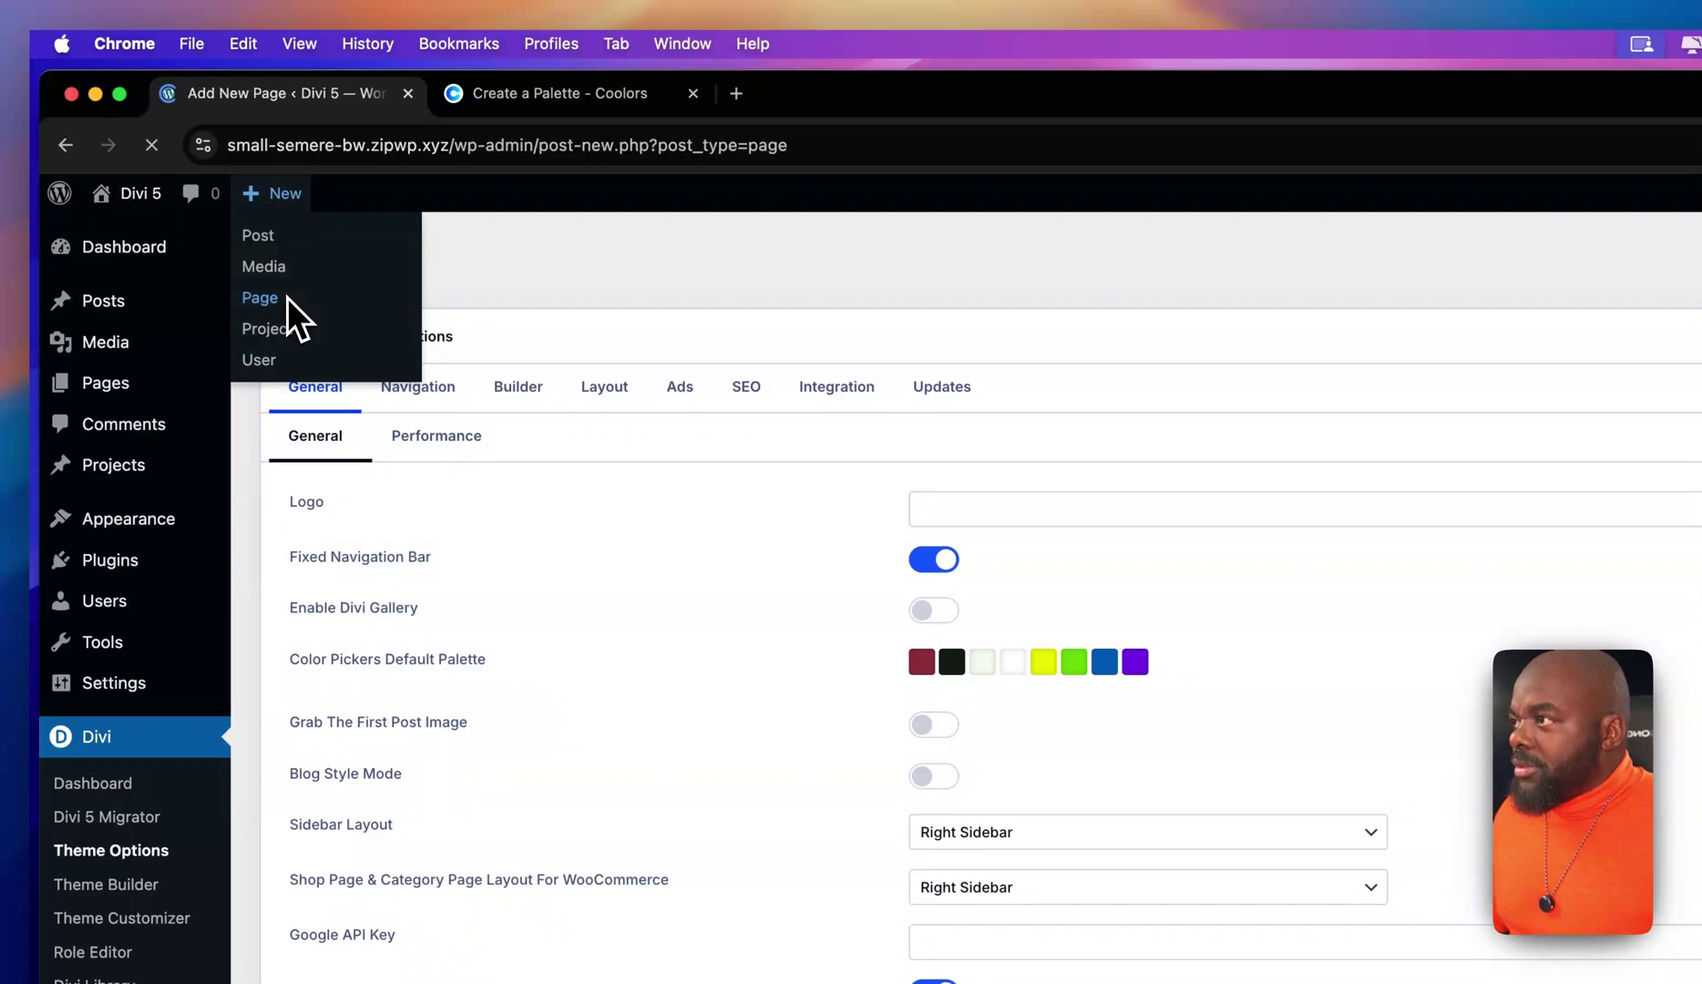
click(637, 336)
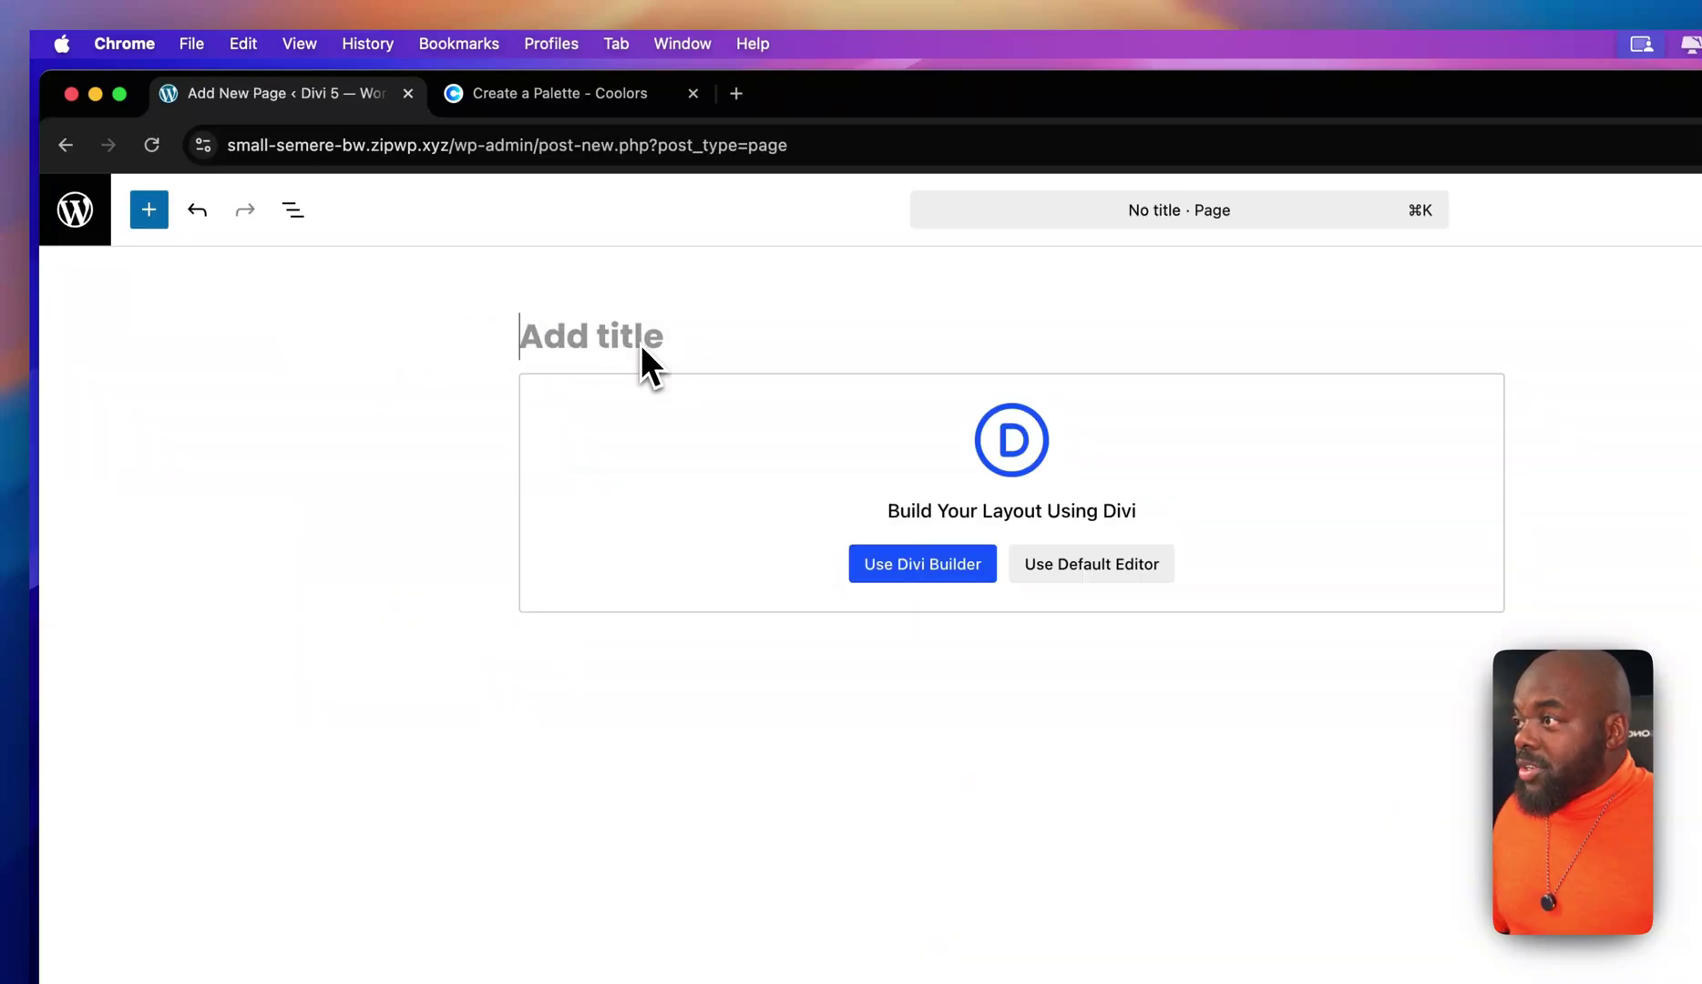
text(Test)
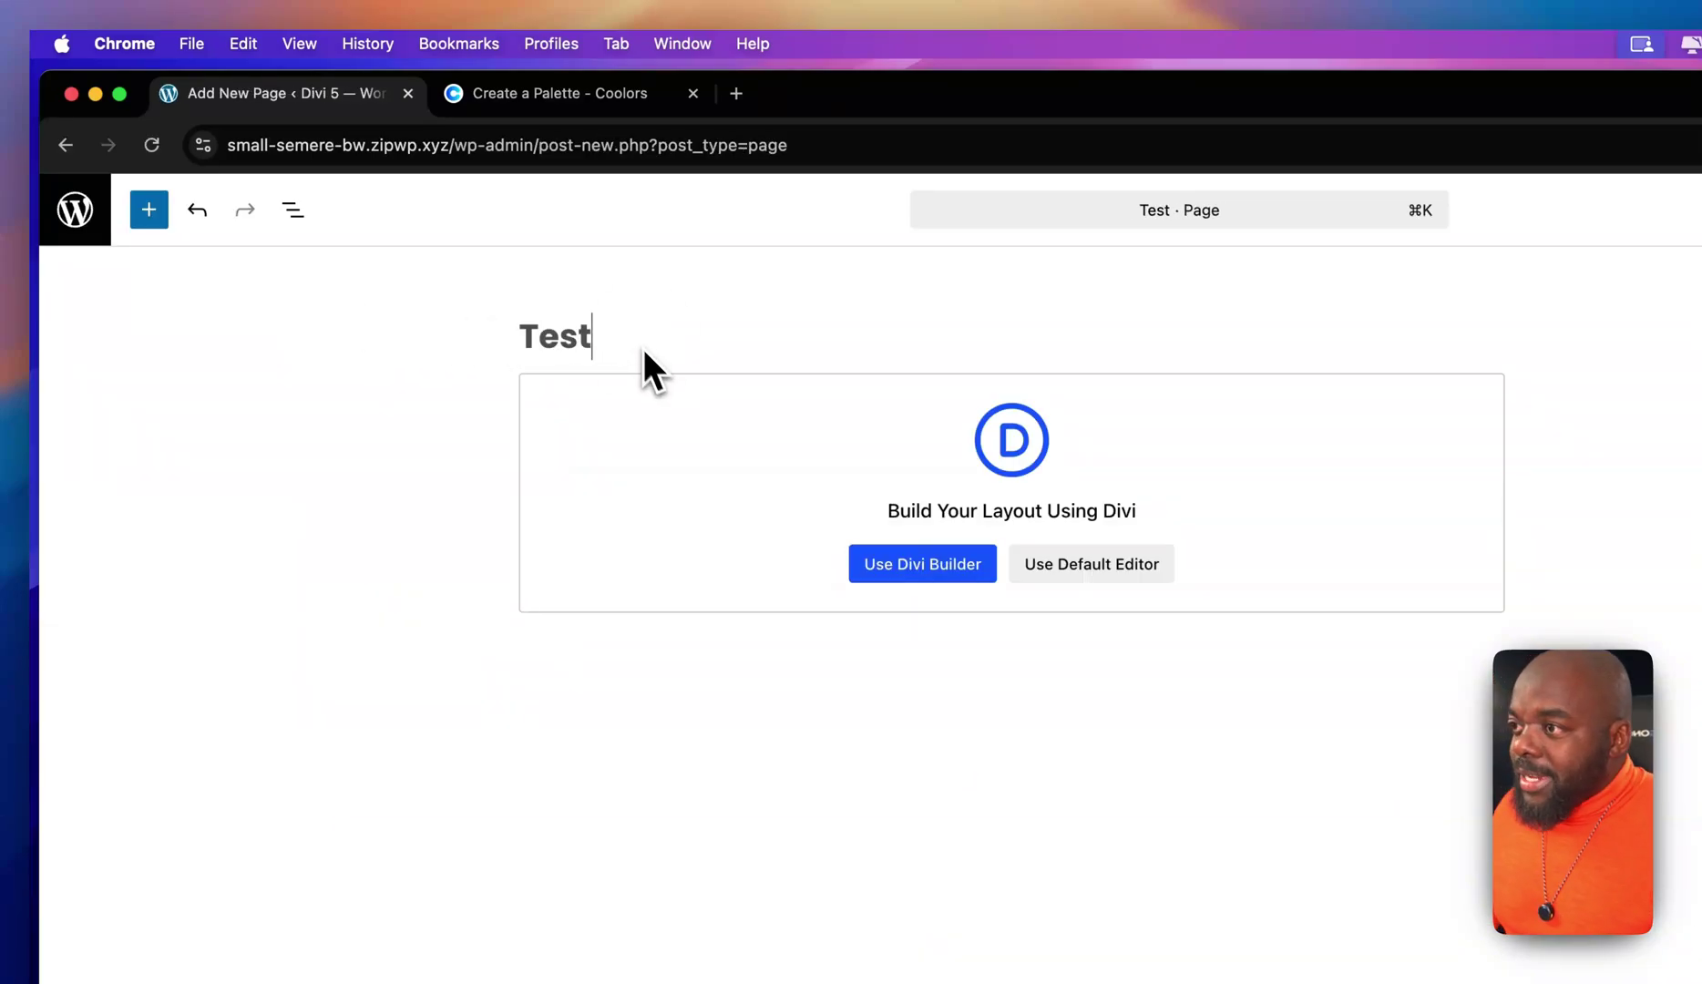
click(967, 574)
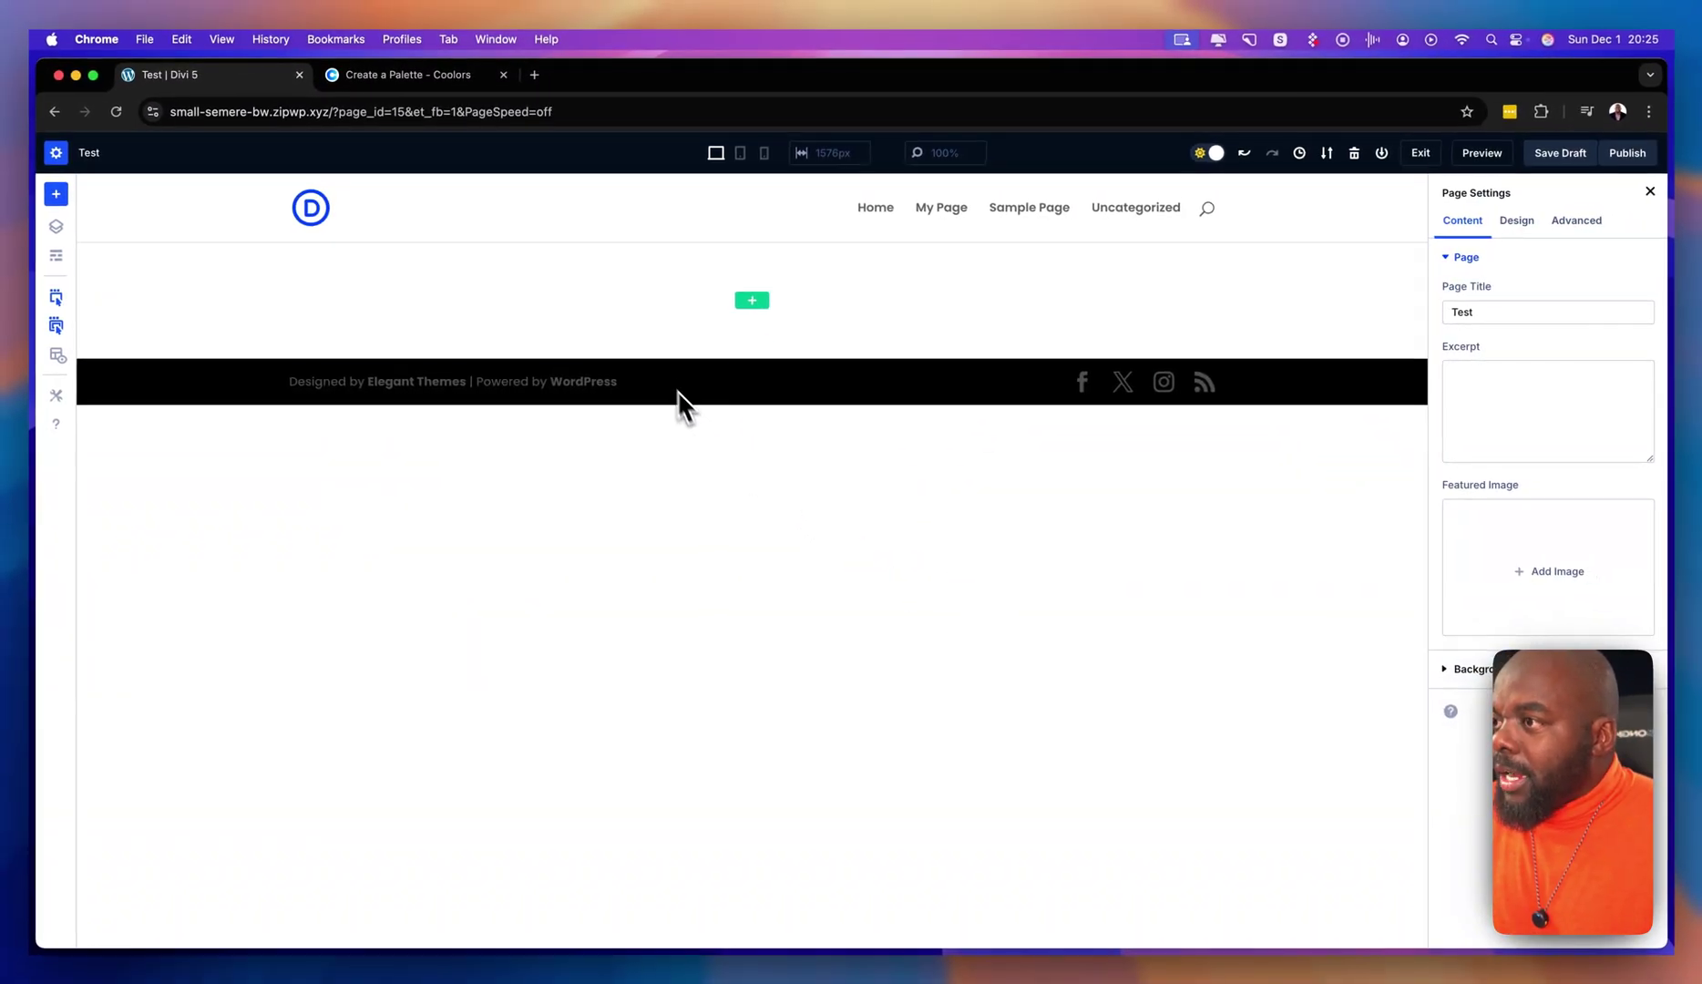
Insert a row with two equal columns and add a Text module to its first column.
click(754, 303)
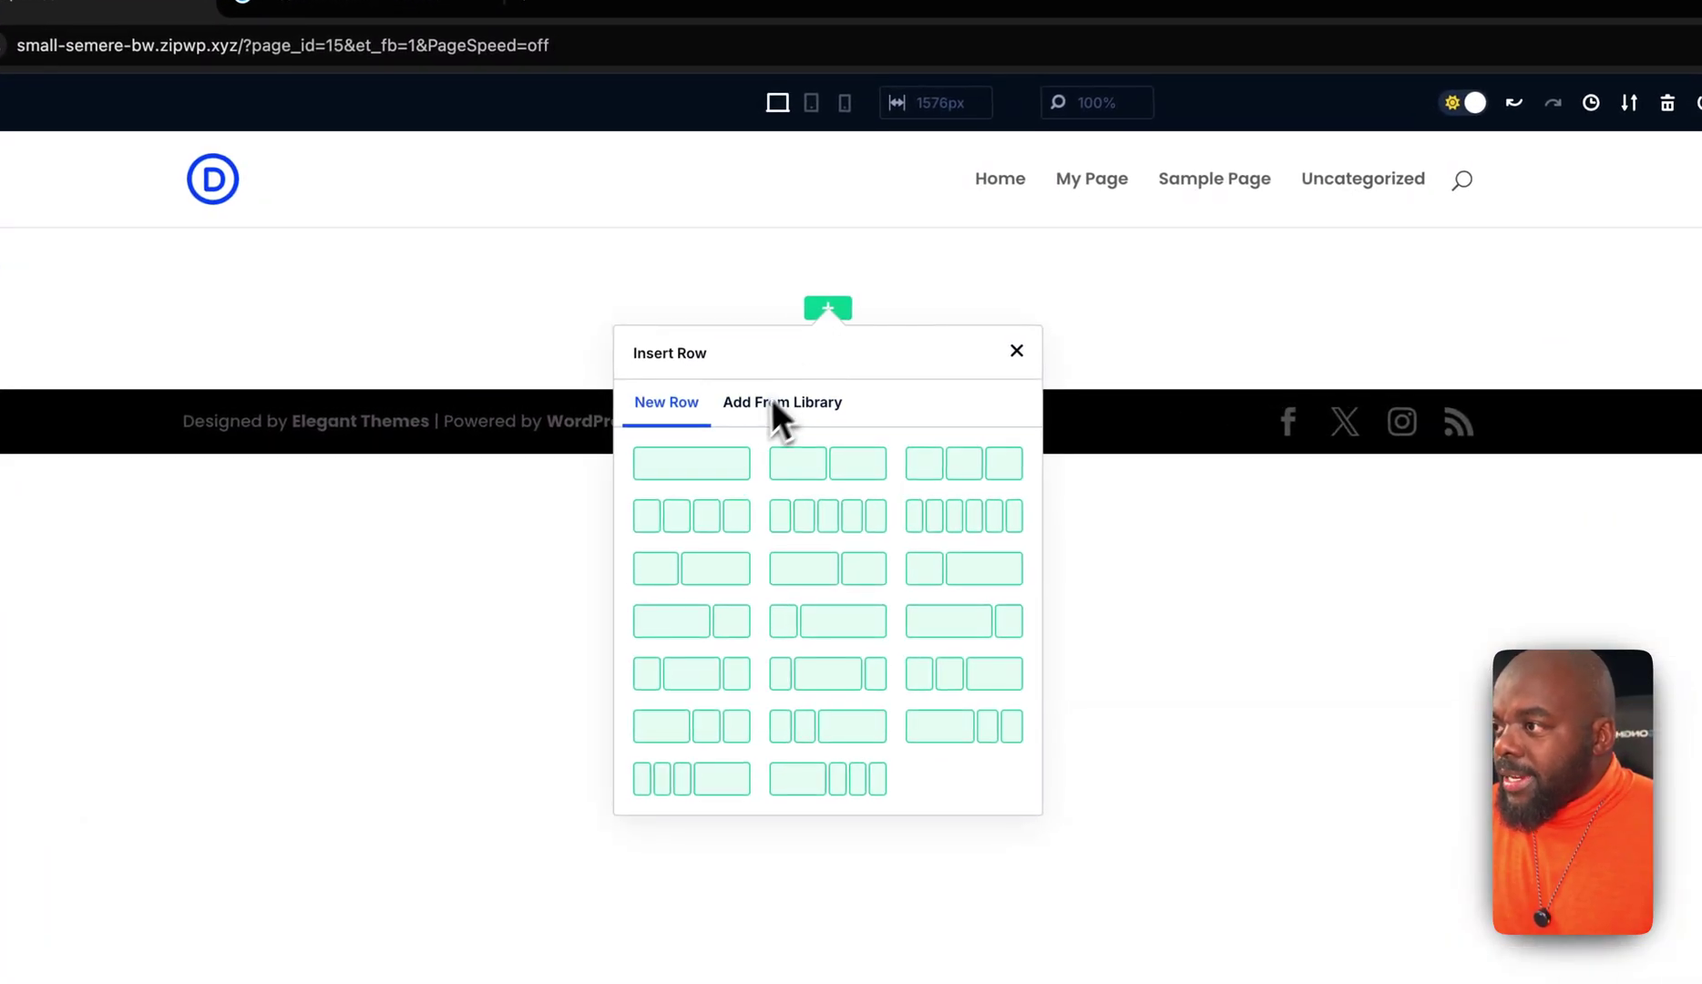
click(861, 465)
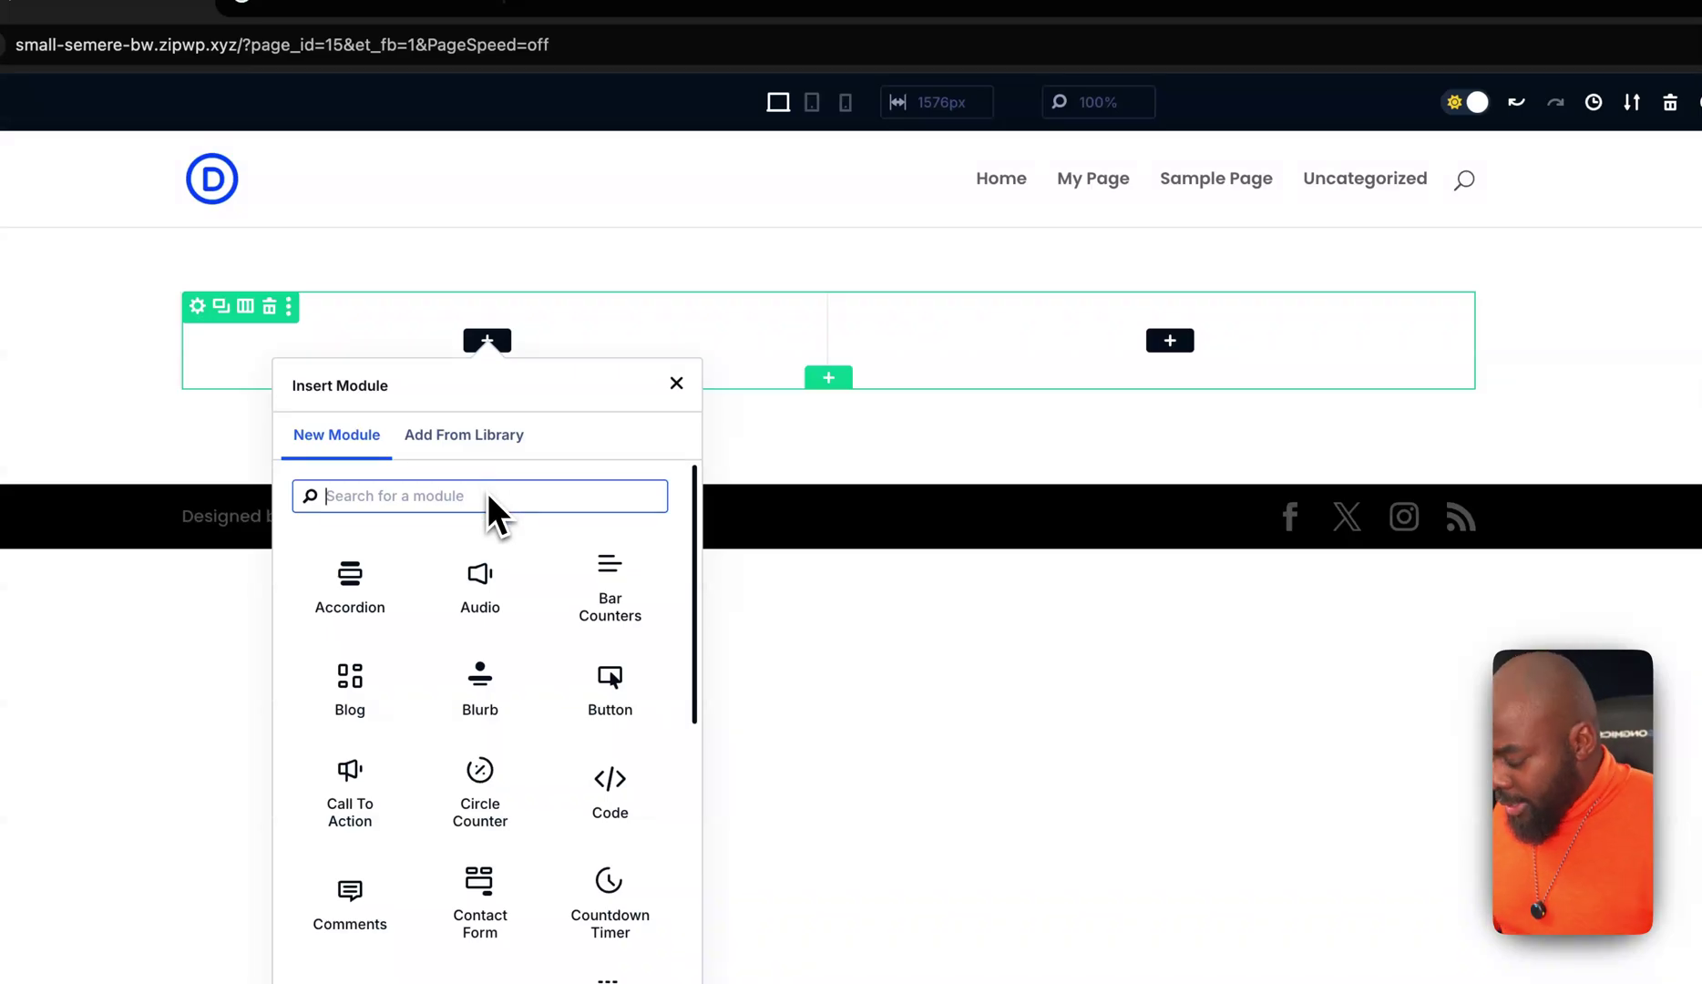
text(text)
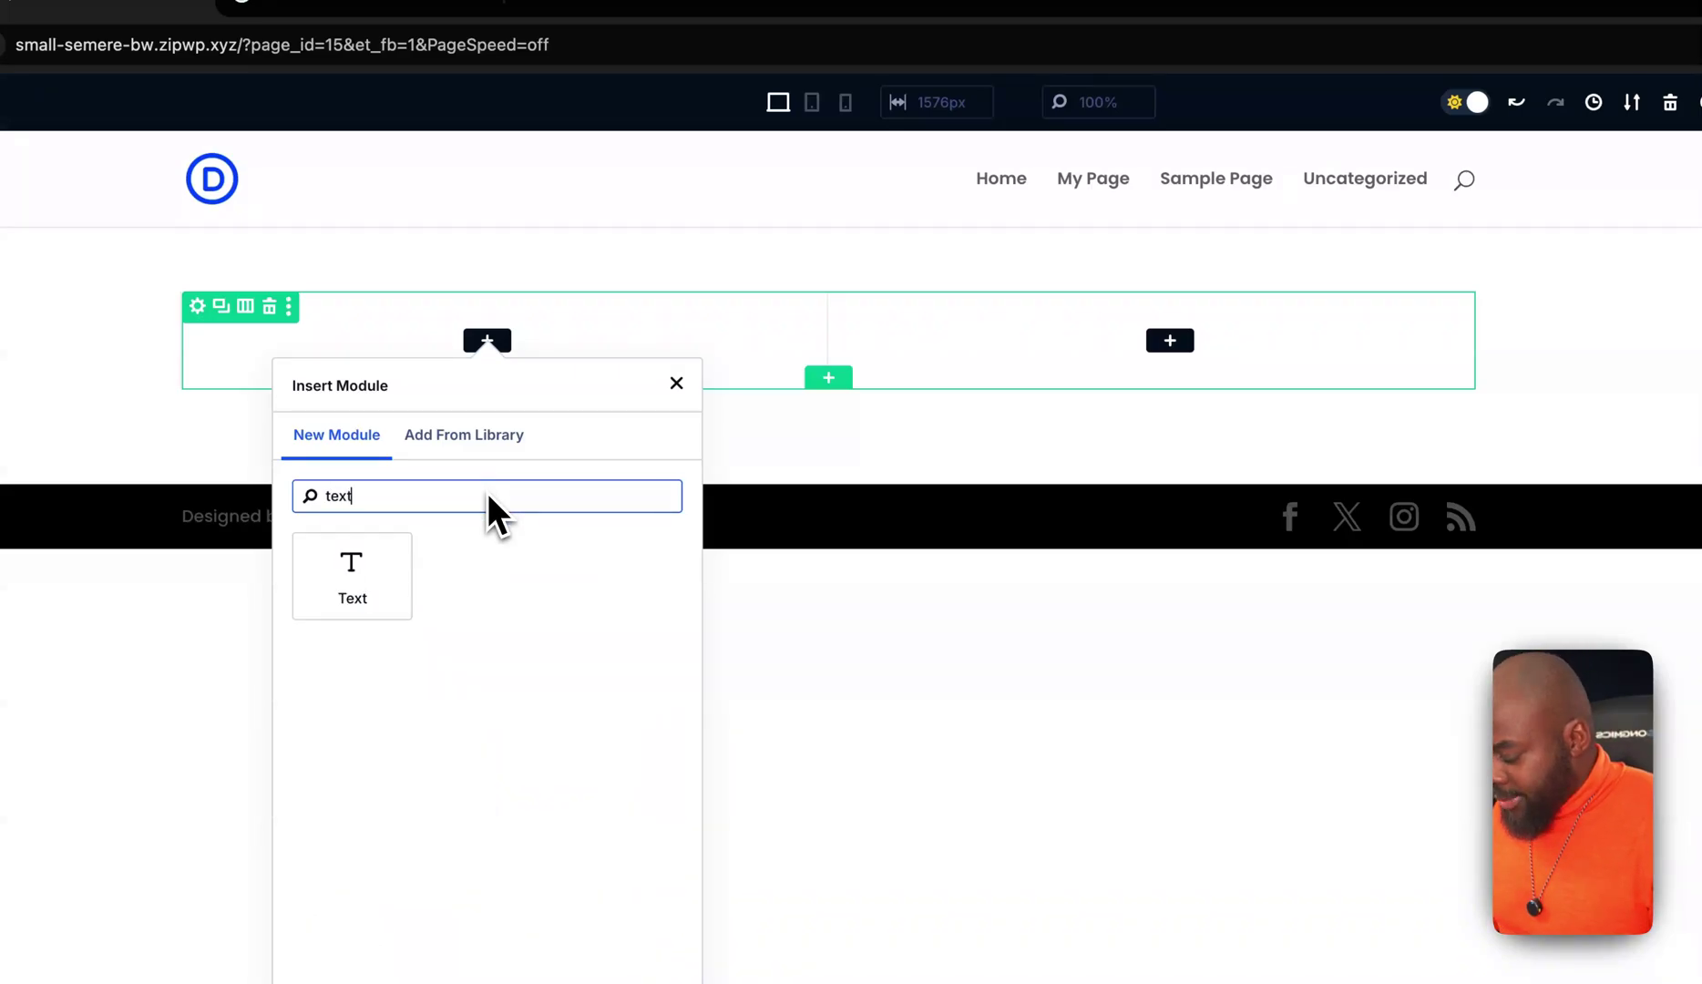
click(385, 558)
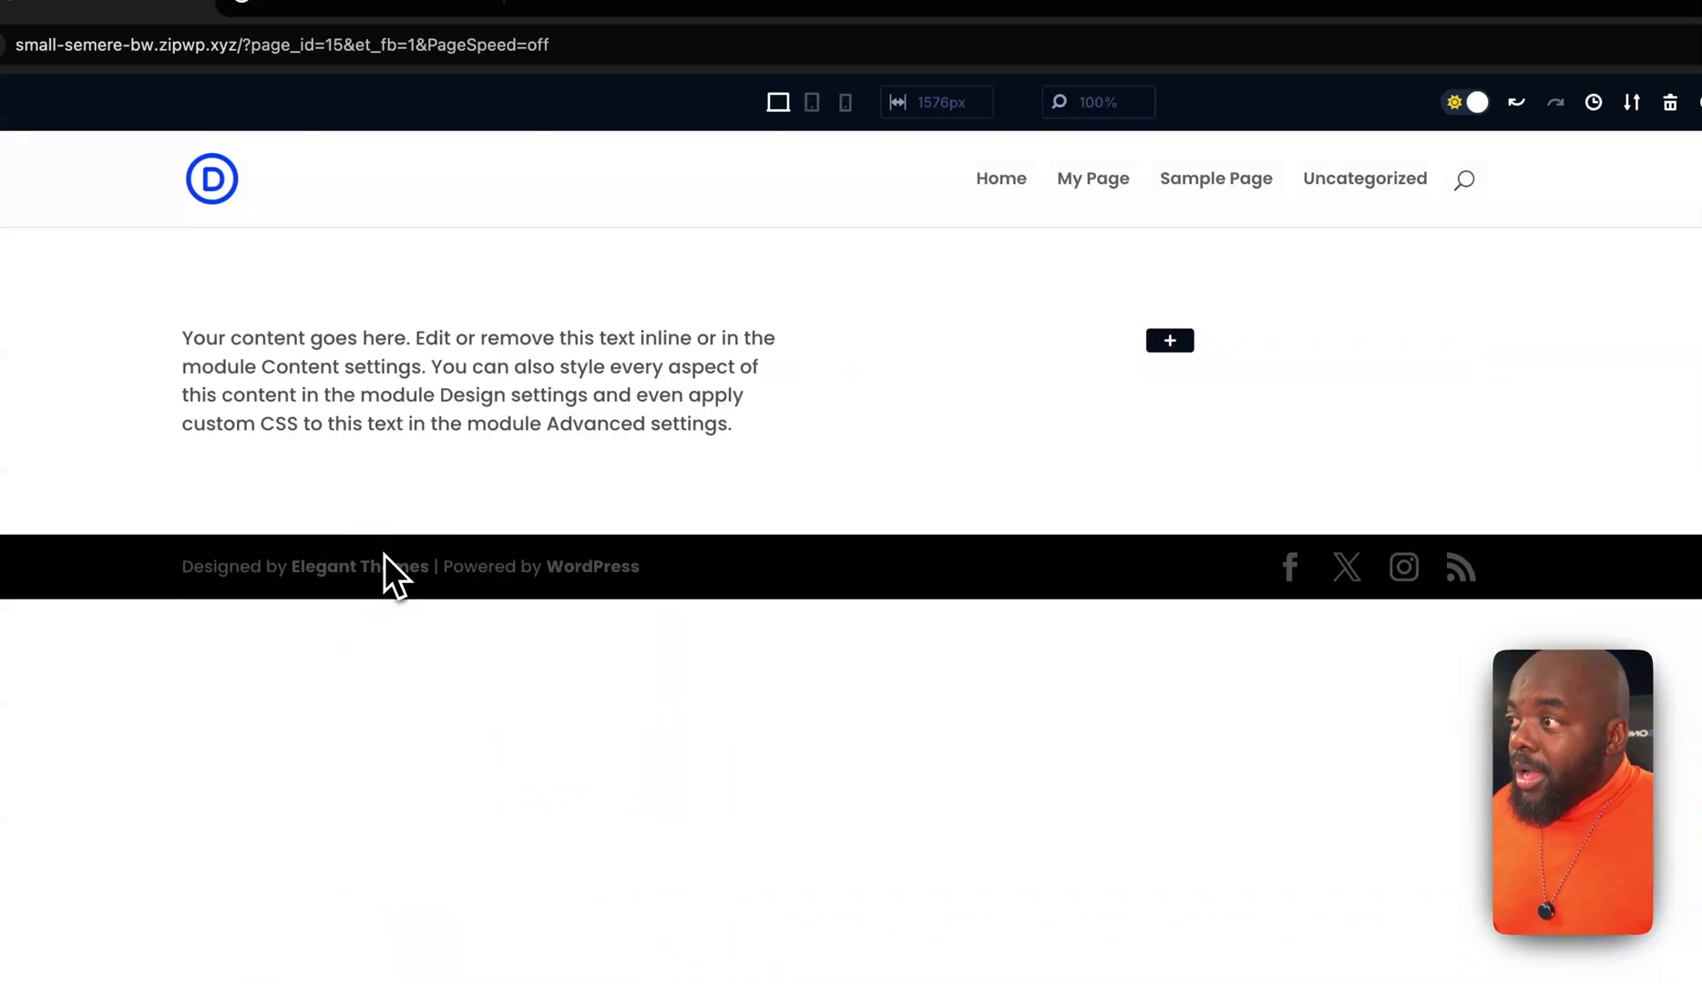
click(726, 403)
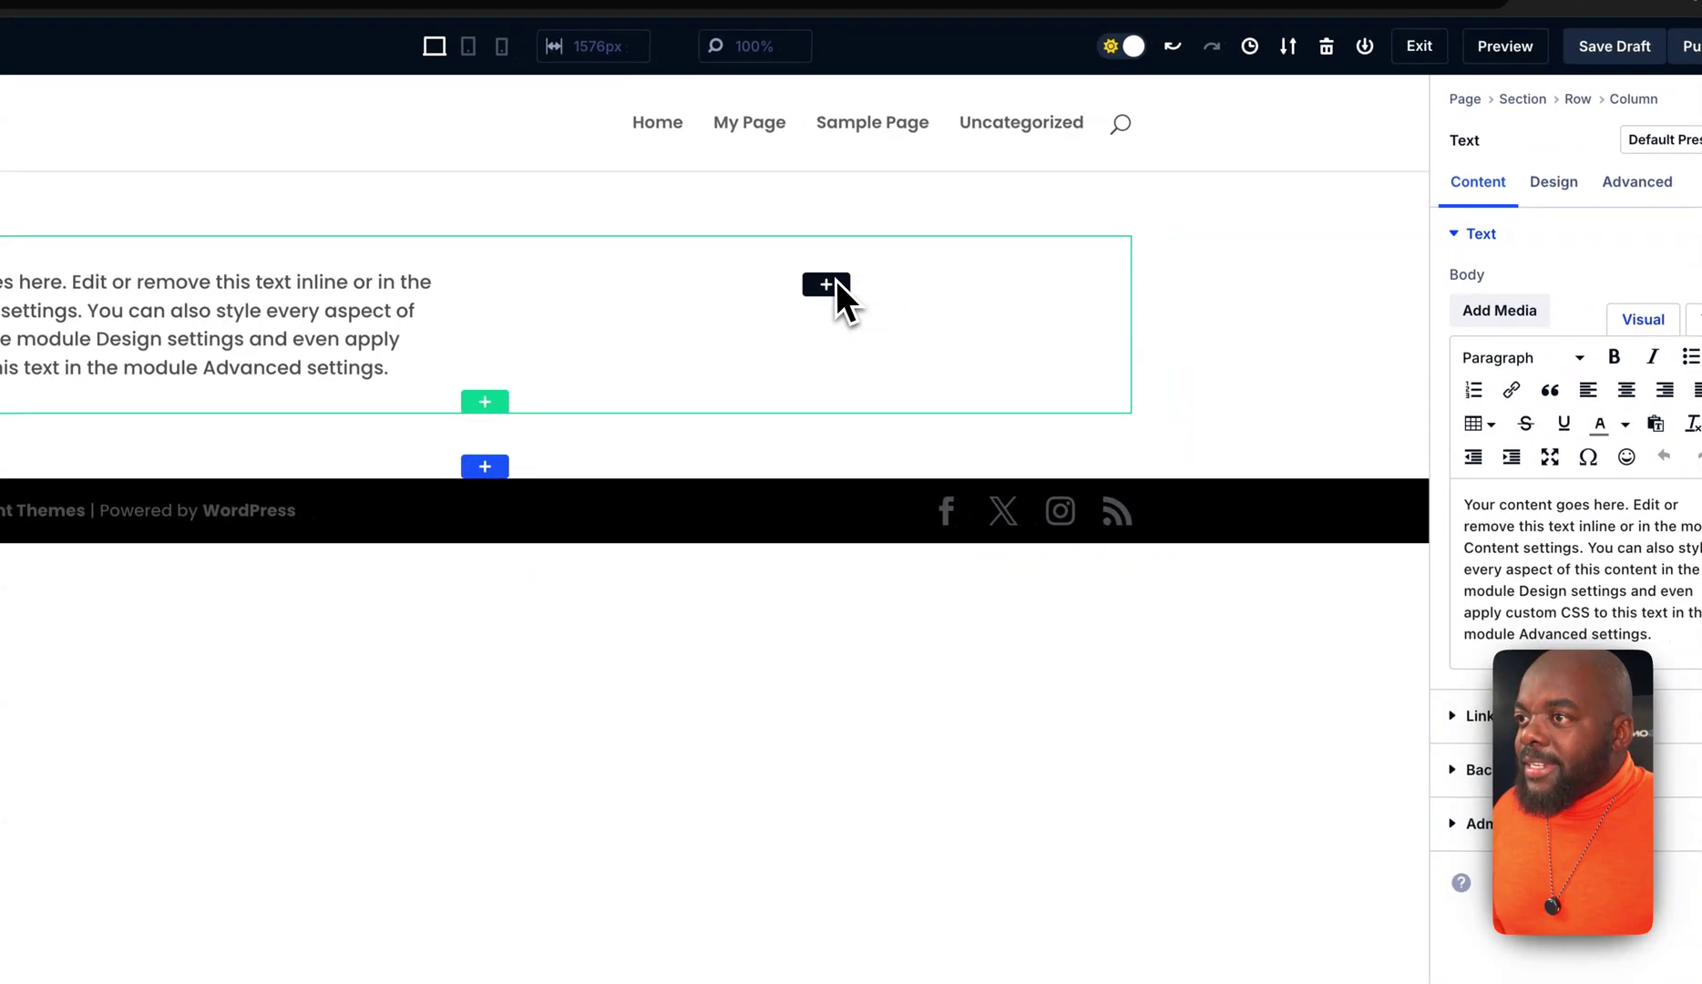
Add a Text module to the empty second column of the row.
click(1171, 340)
text(text)
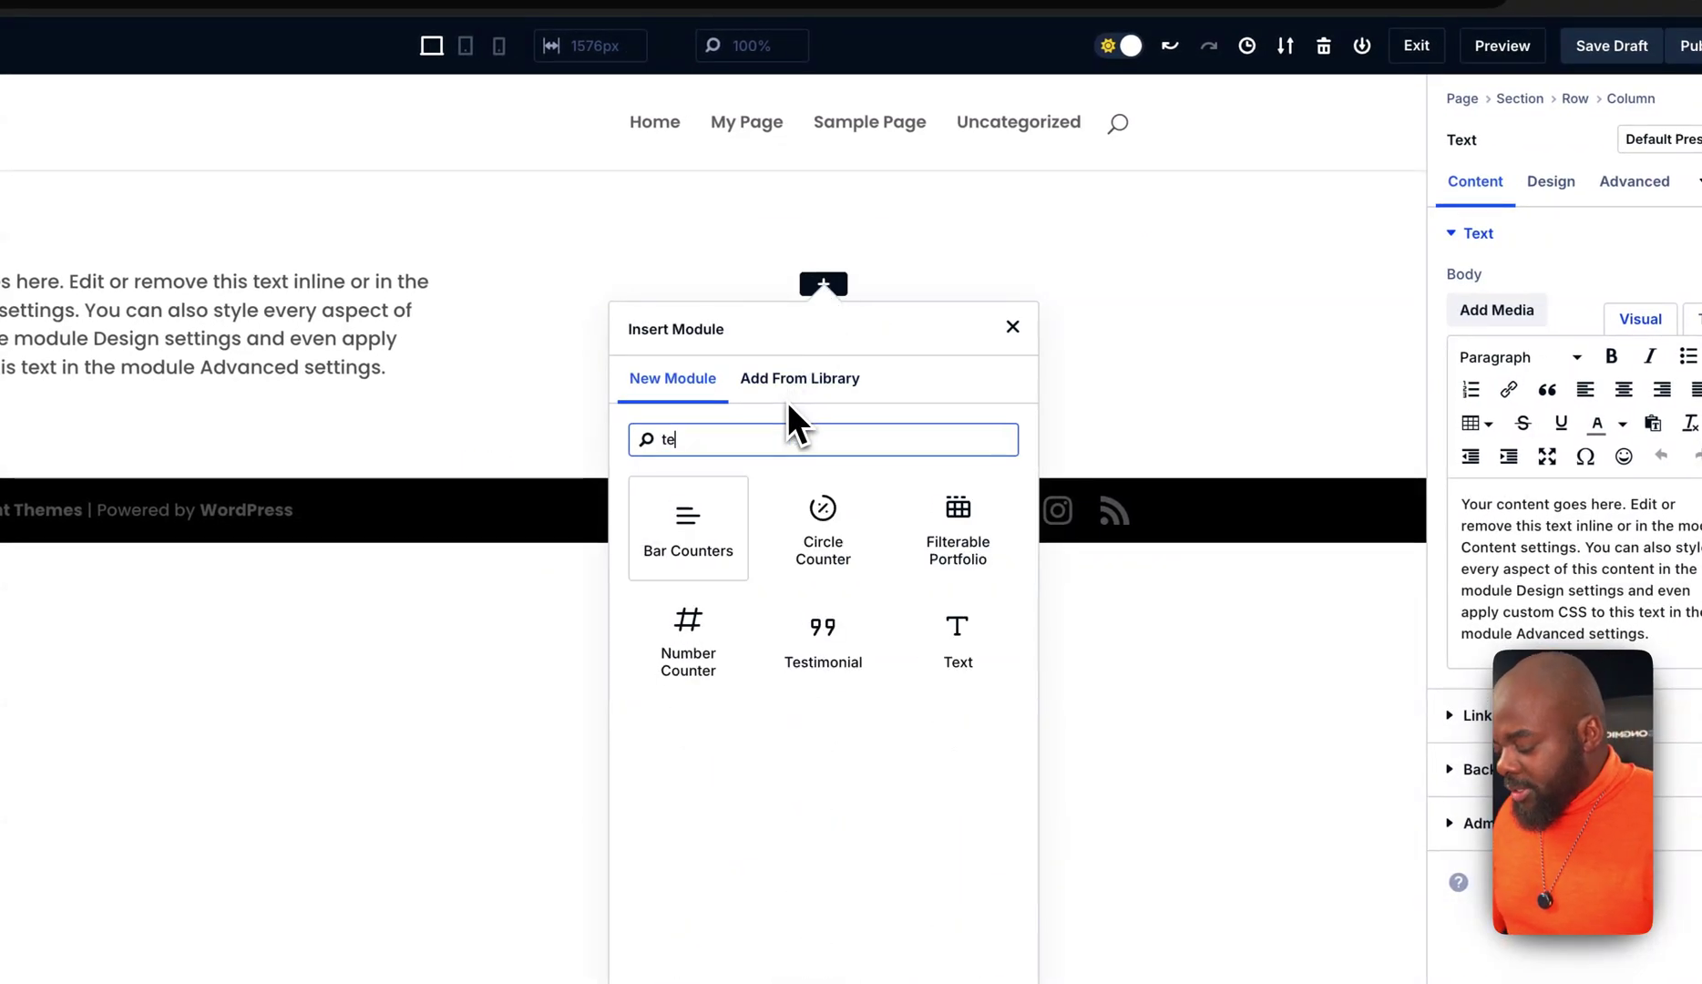
click(717, 506)
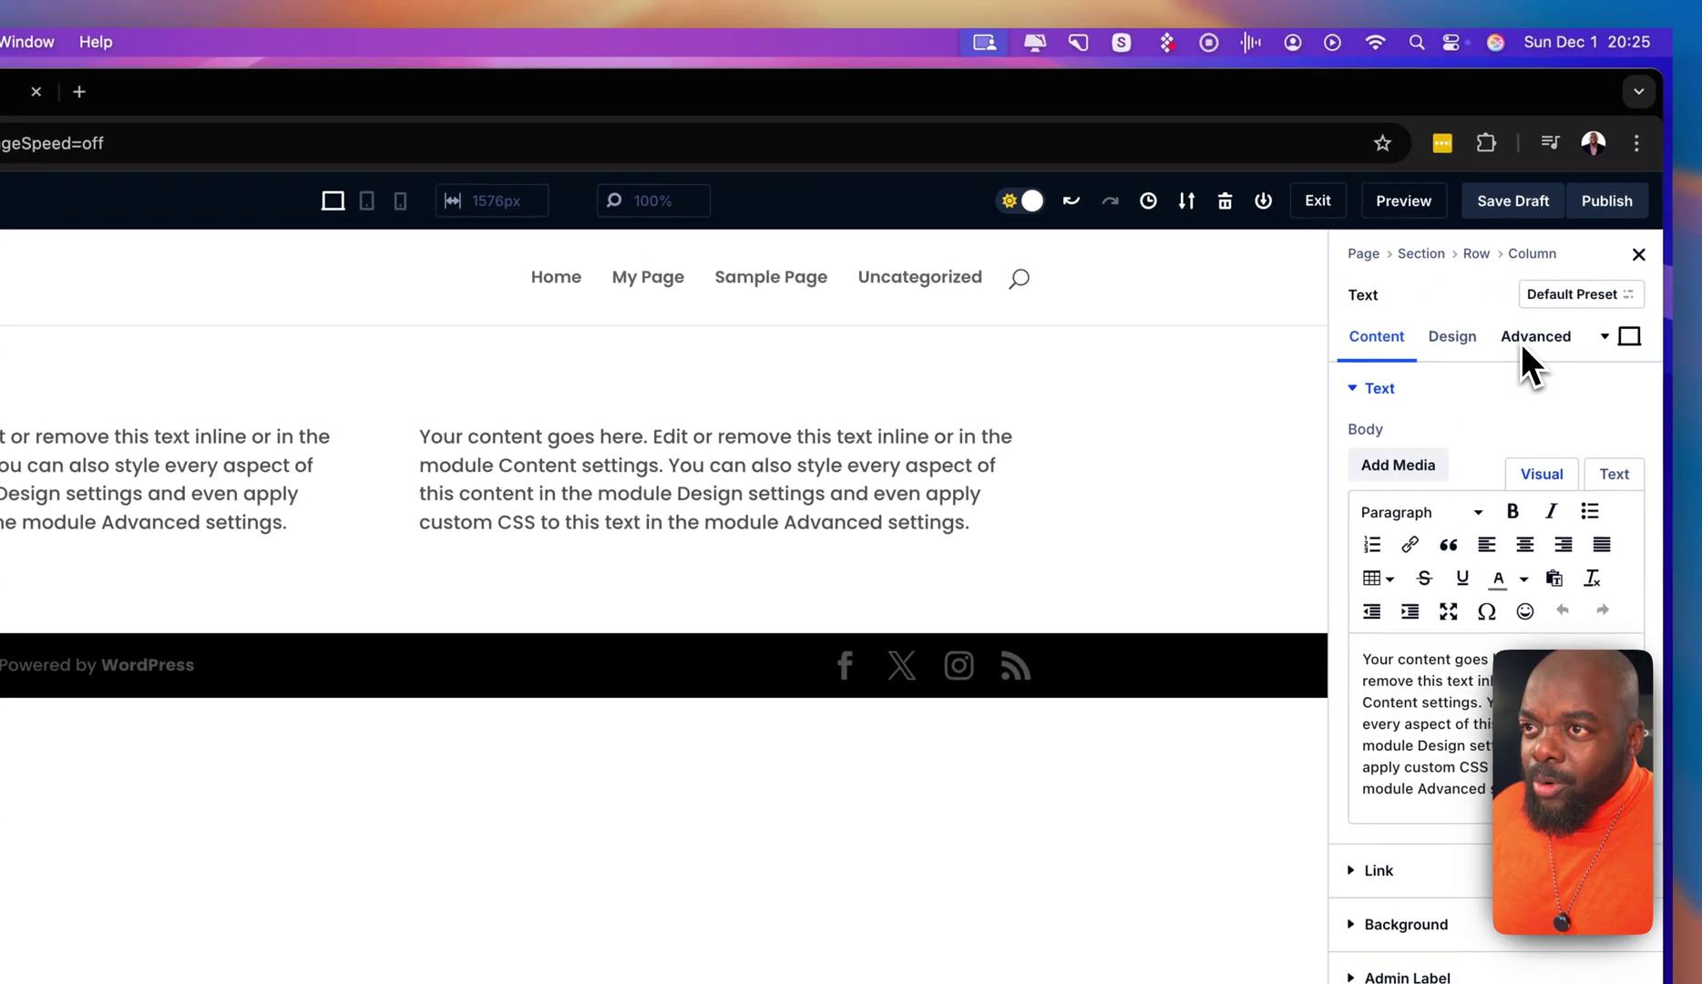
Examine the second column Text module's font choices in its design settings, searching for "popp" and checking the global fonts.
click(1456, 337)
click(1452, 390)
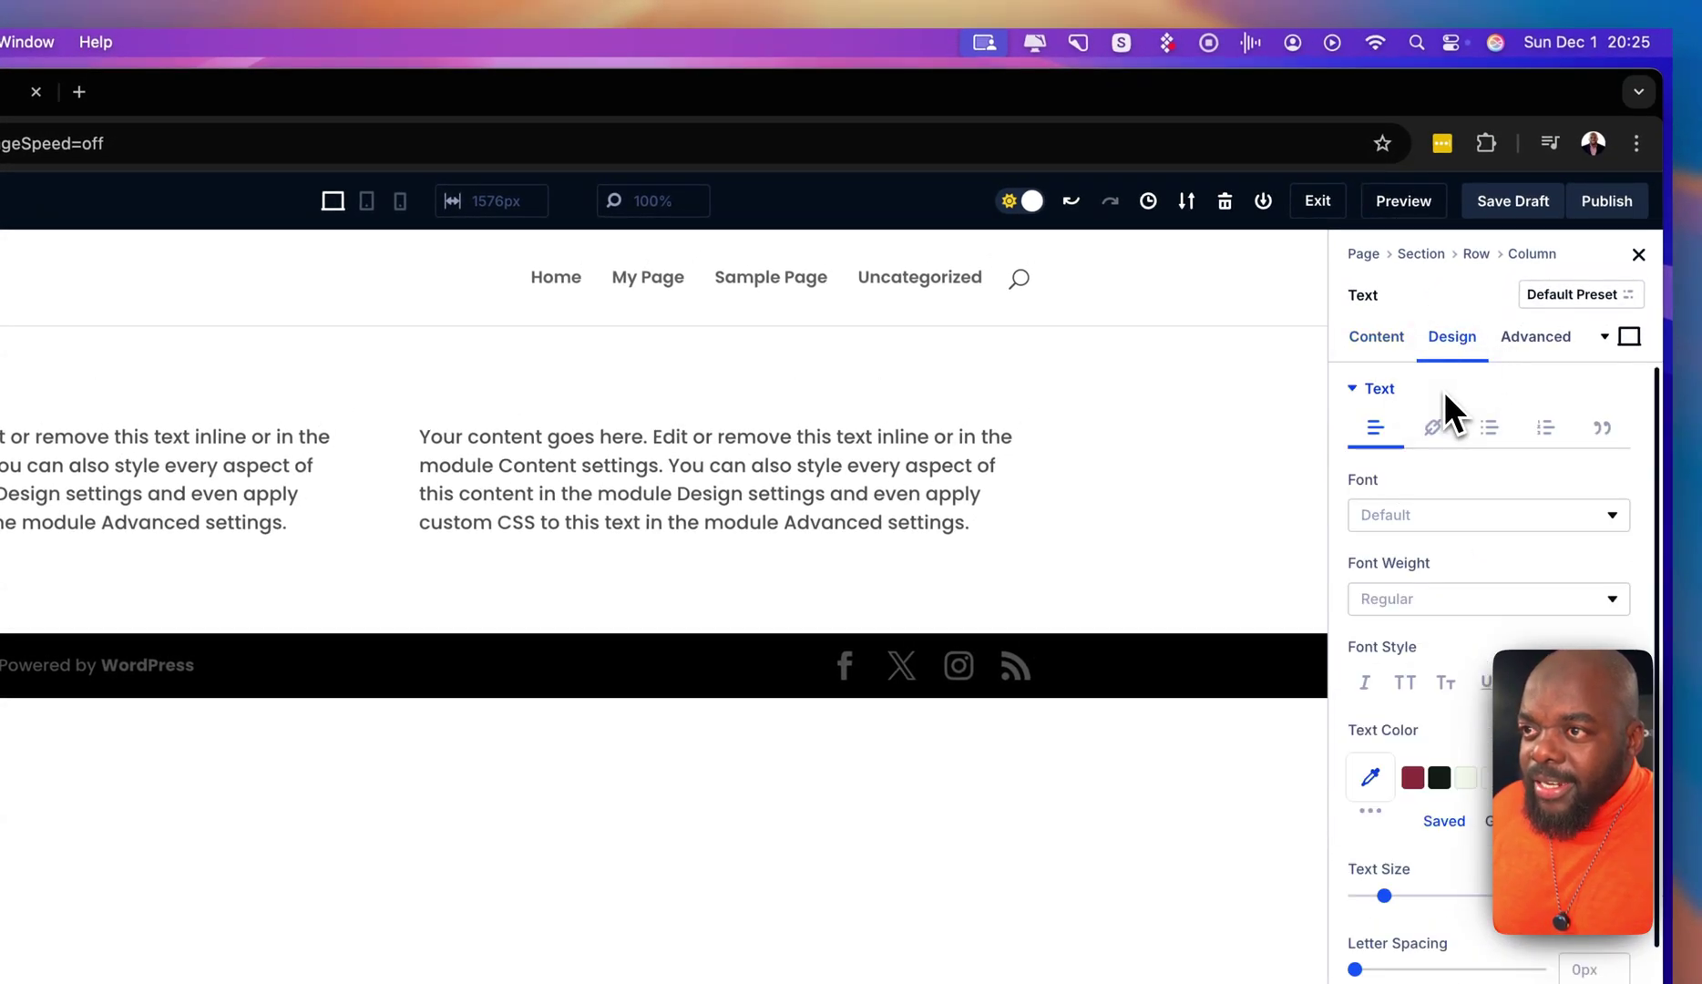
click(1450, 515)
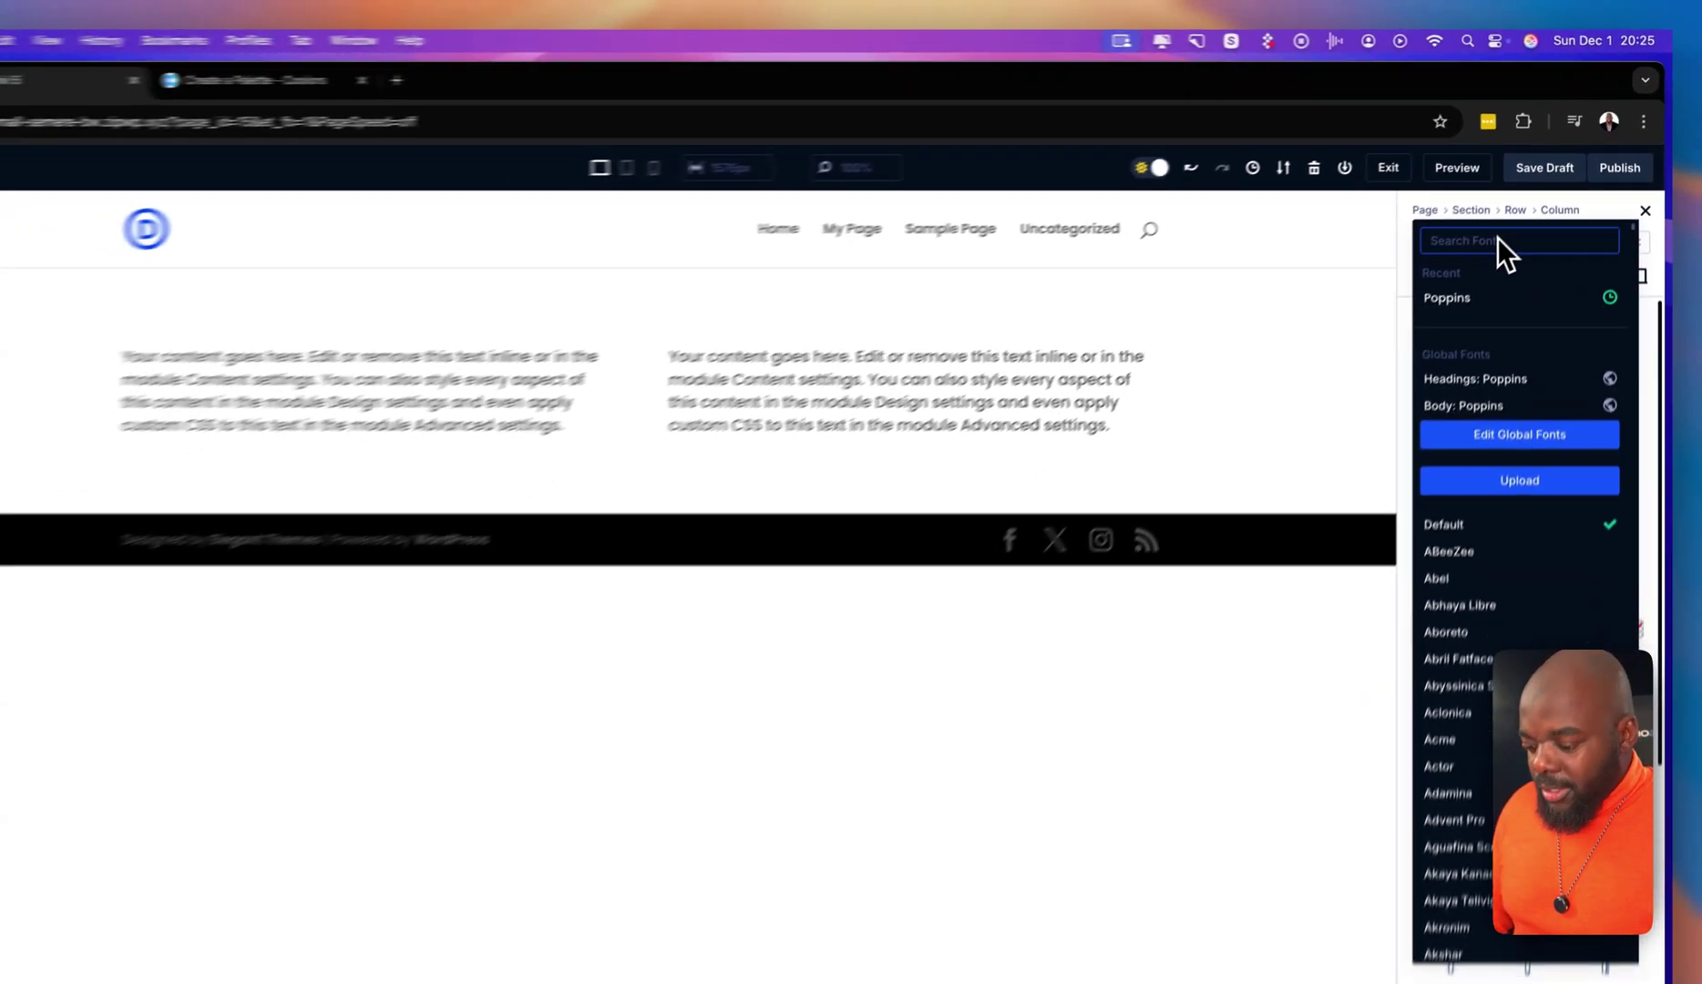
text(popp)
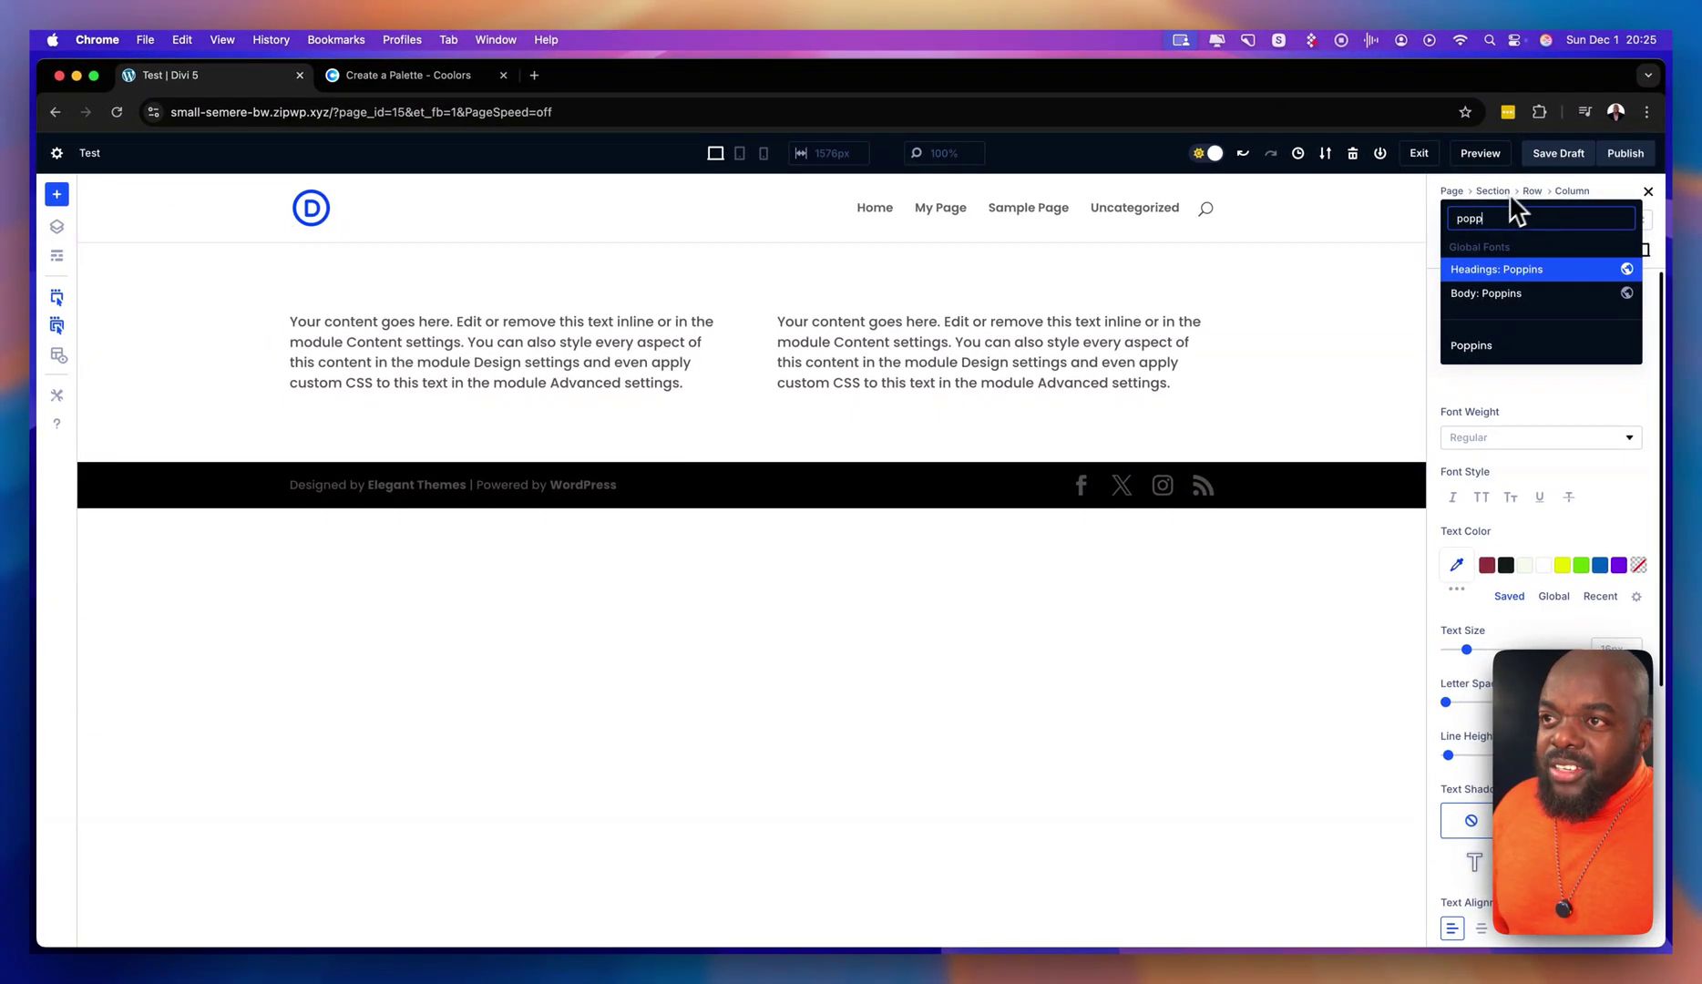
double_click(1491, 220)
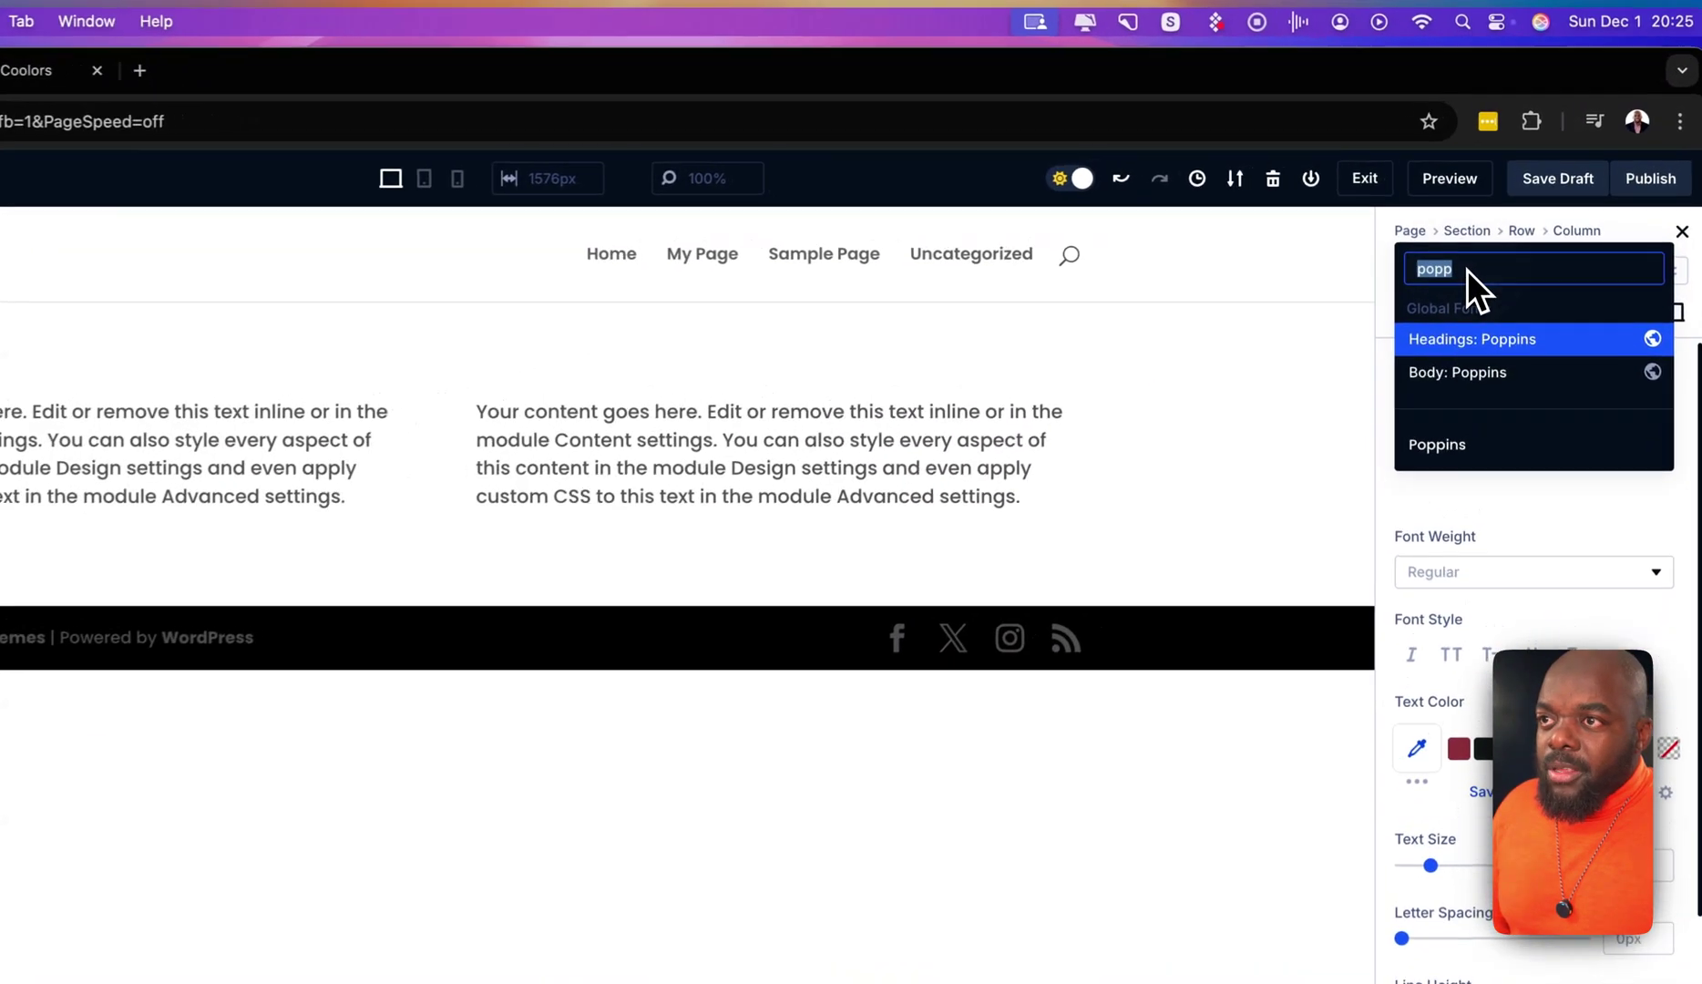
key(BackSpace)
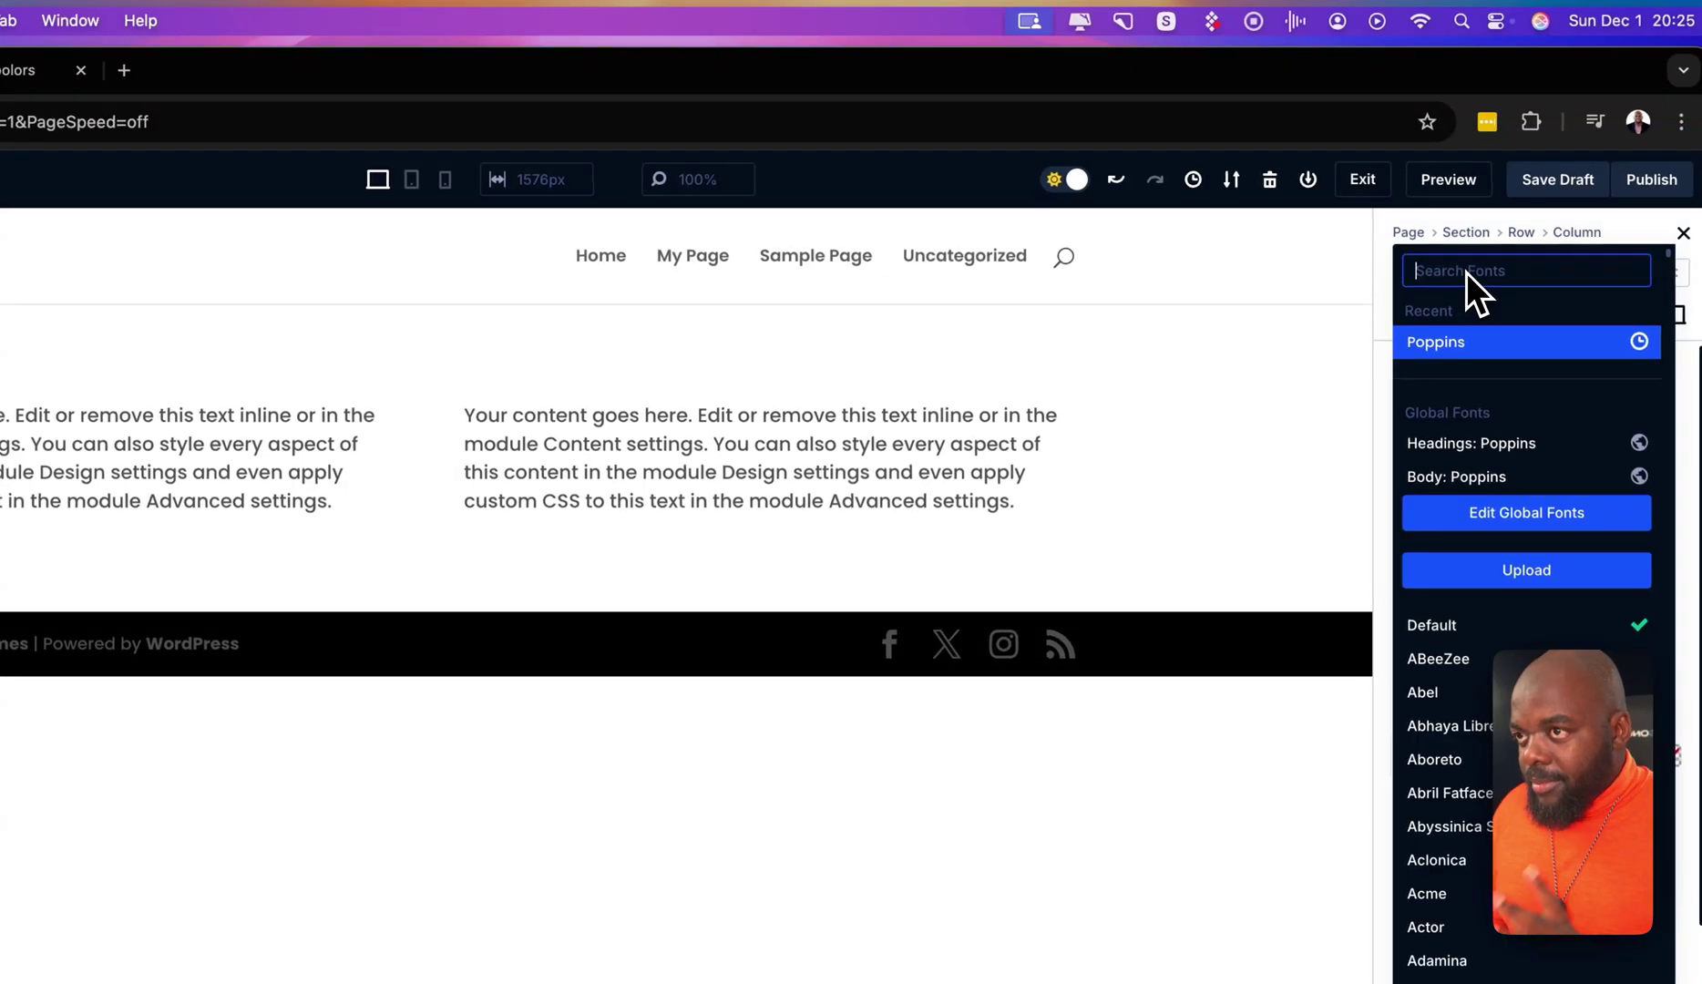
click(1286, 418)
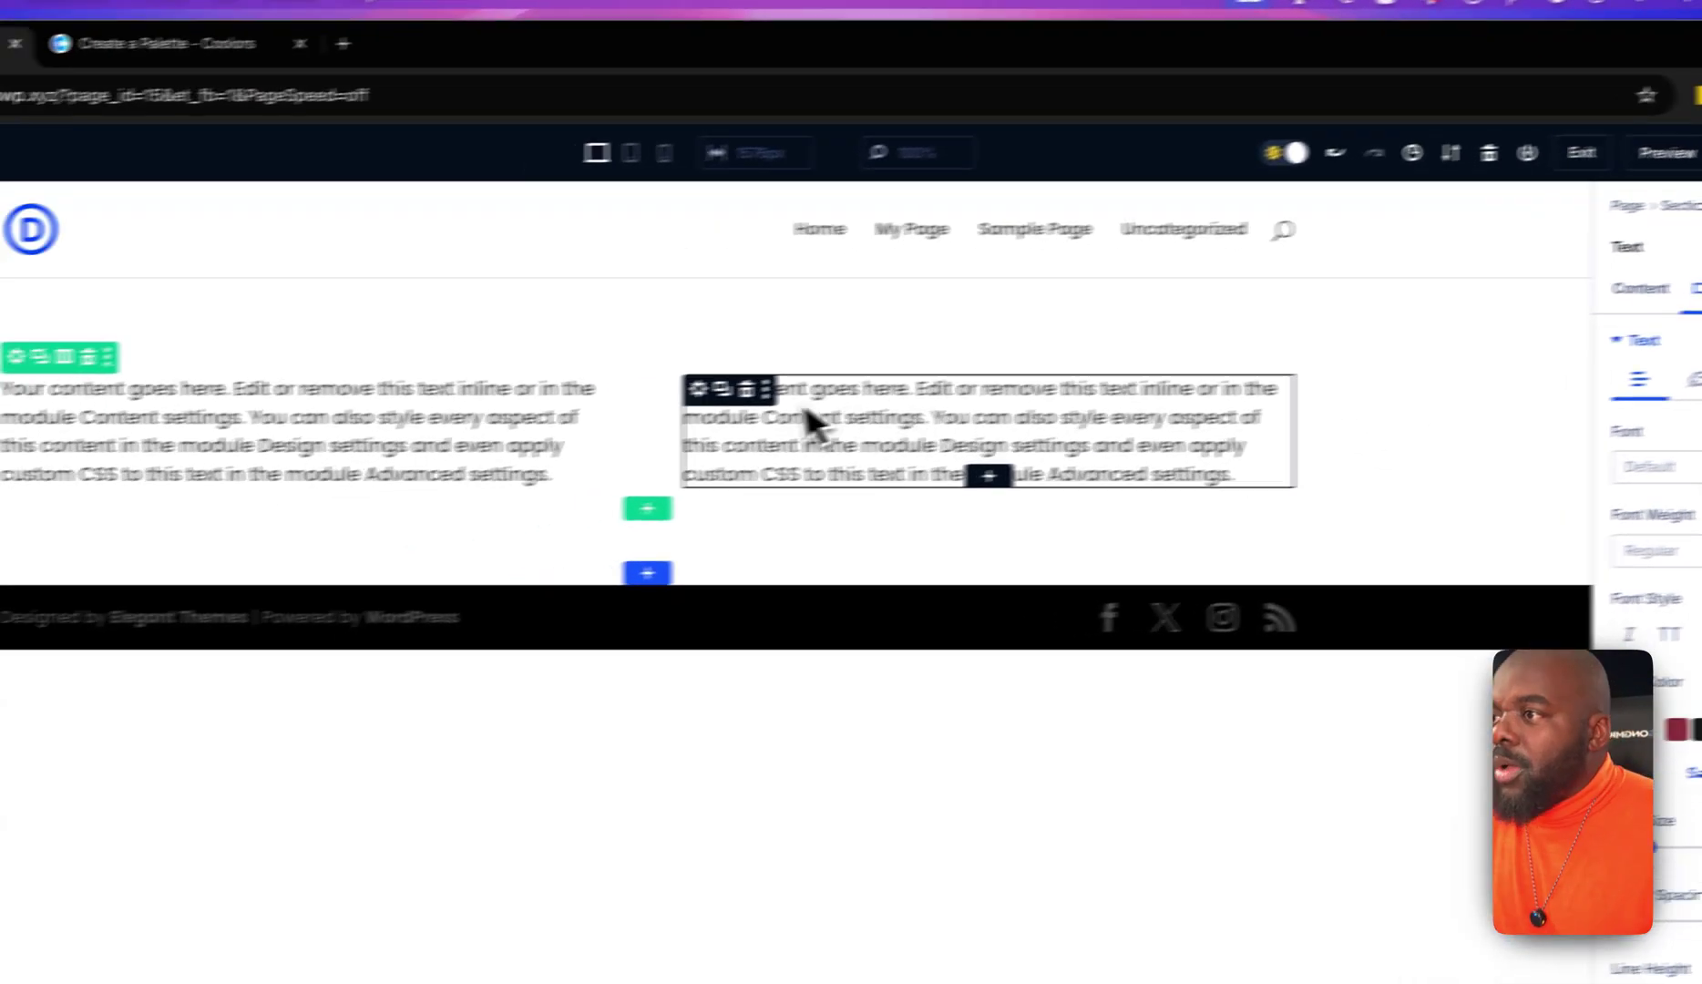
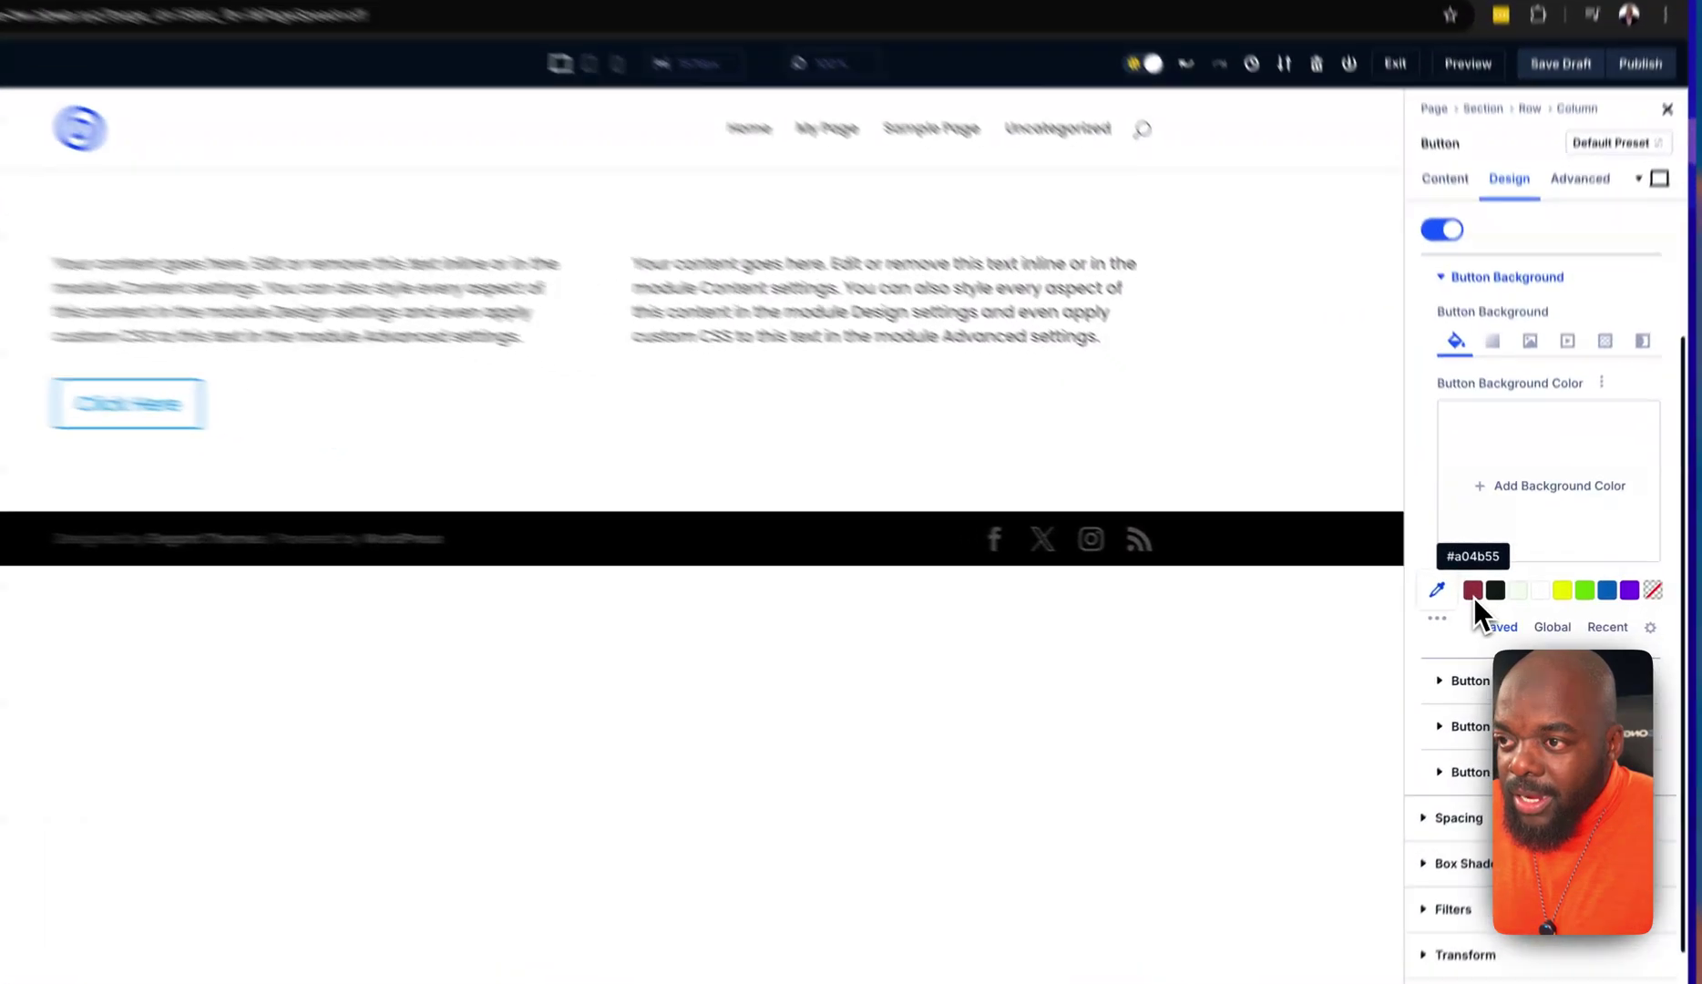
Set the first column button's background to the saved dark red #a04b55 and its border width to 0px.
click(1483, 595)
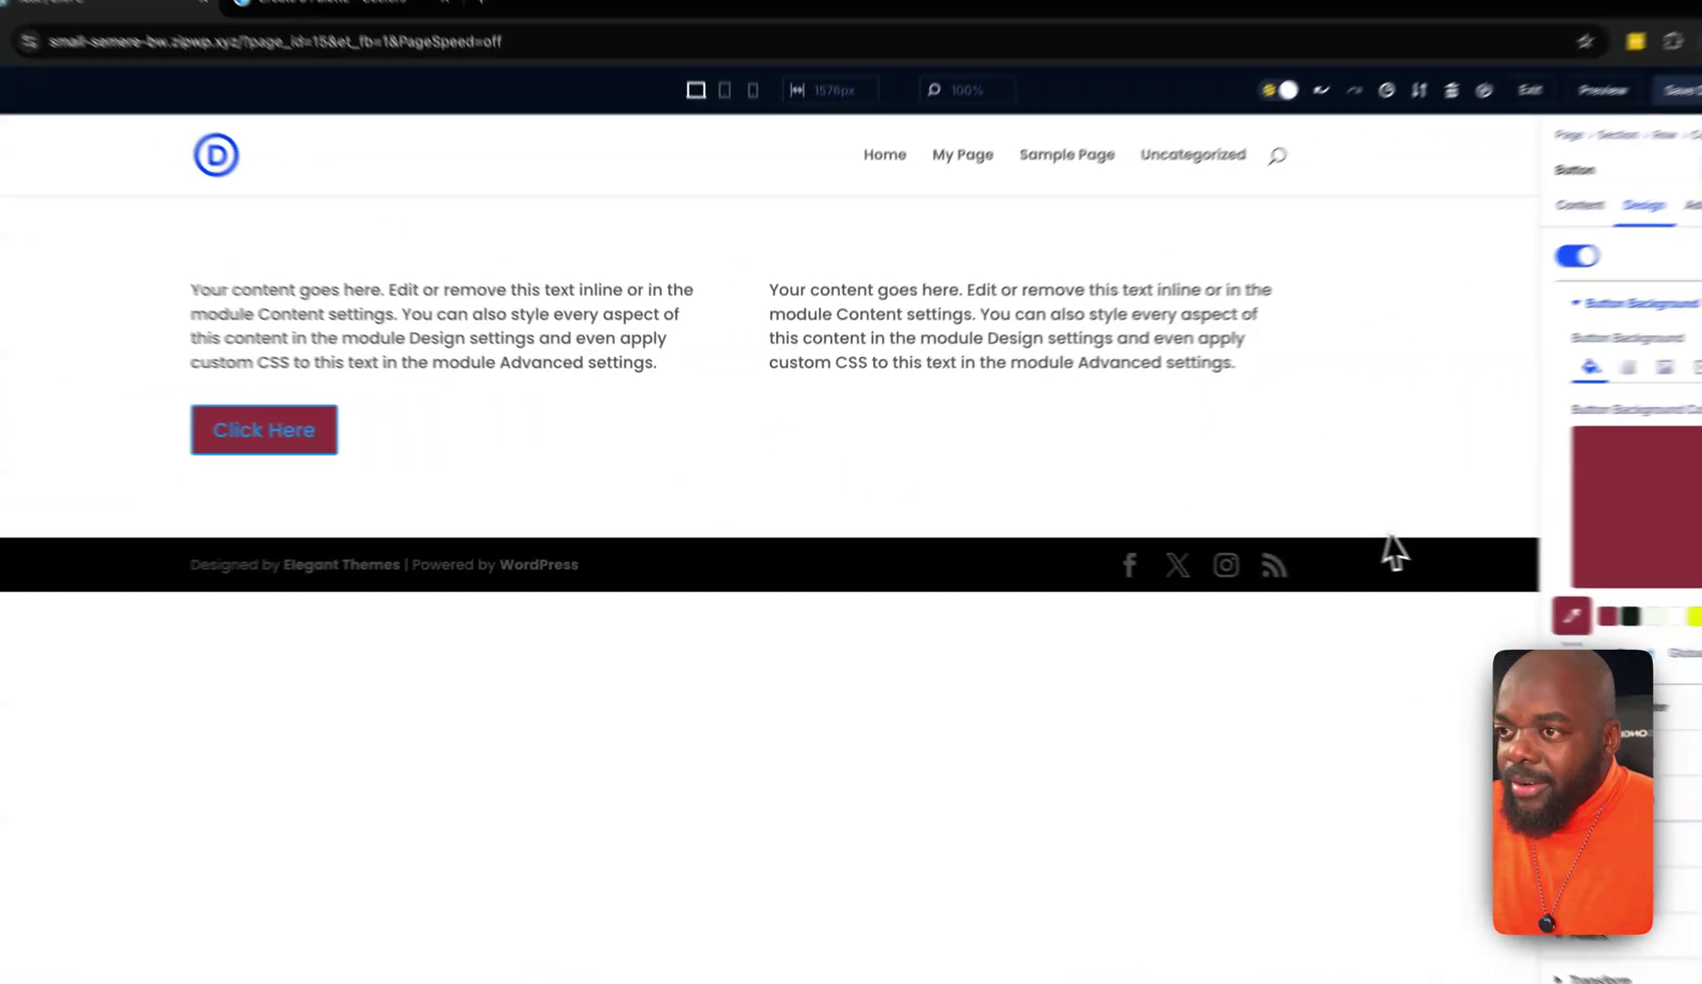
scroll(1560, 617, down, 1)
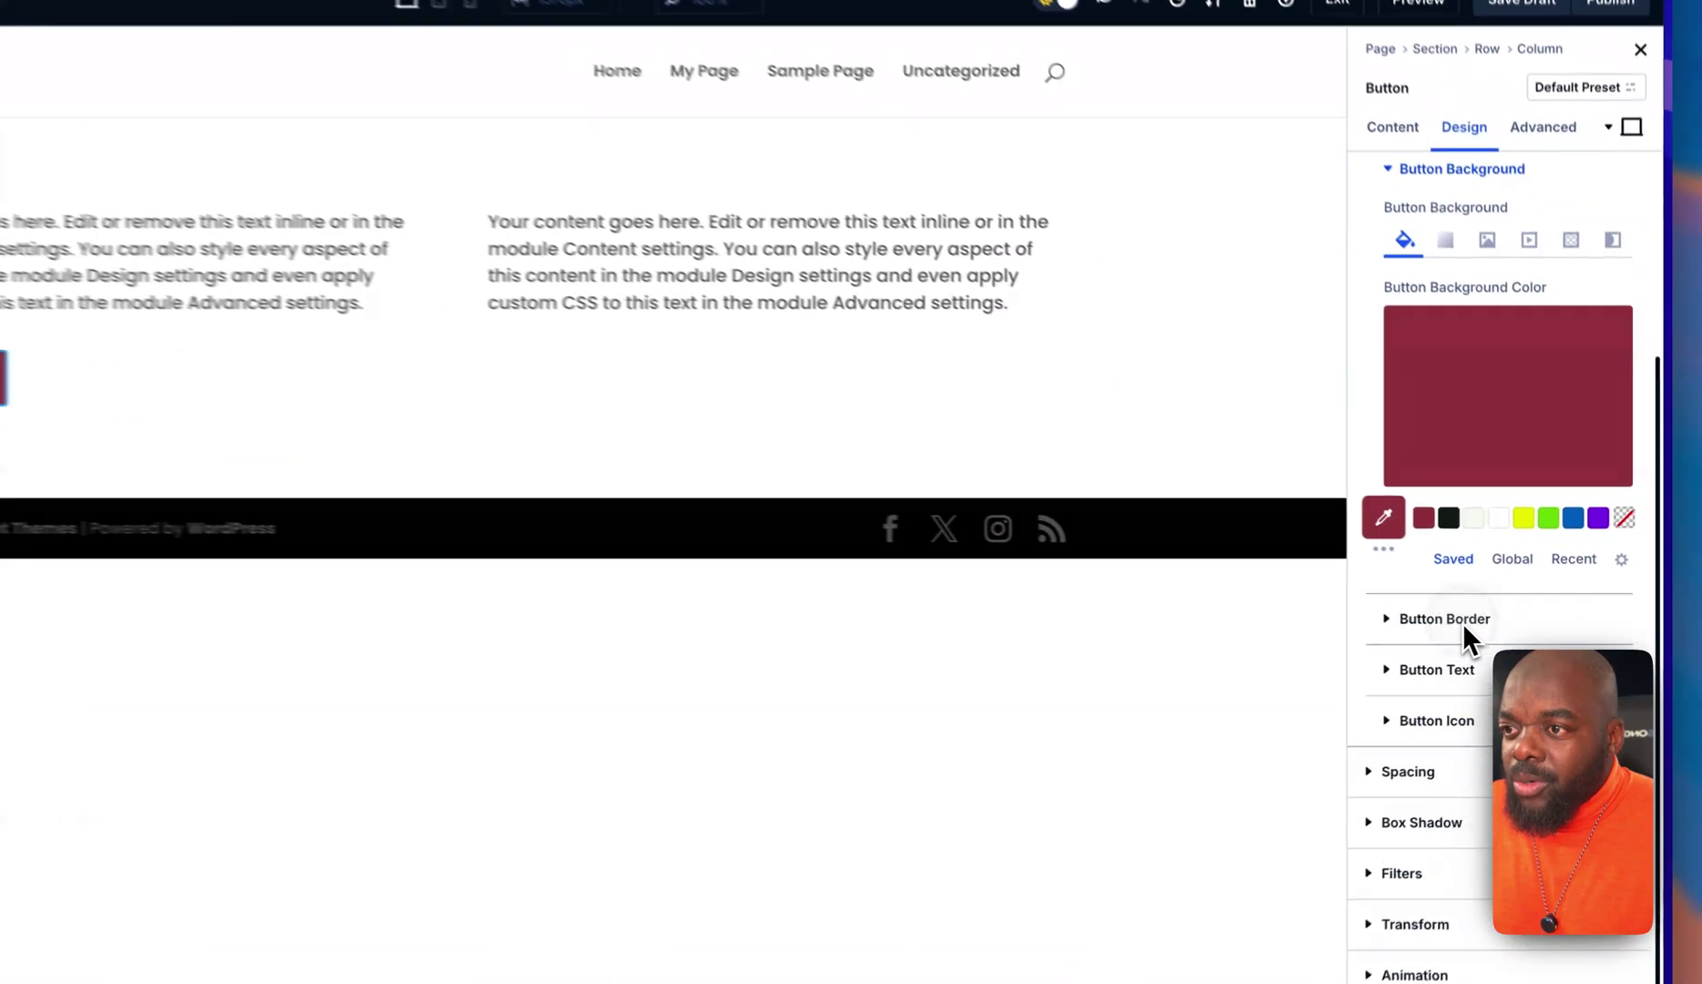
click(1494, 621)
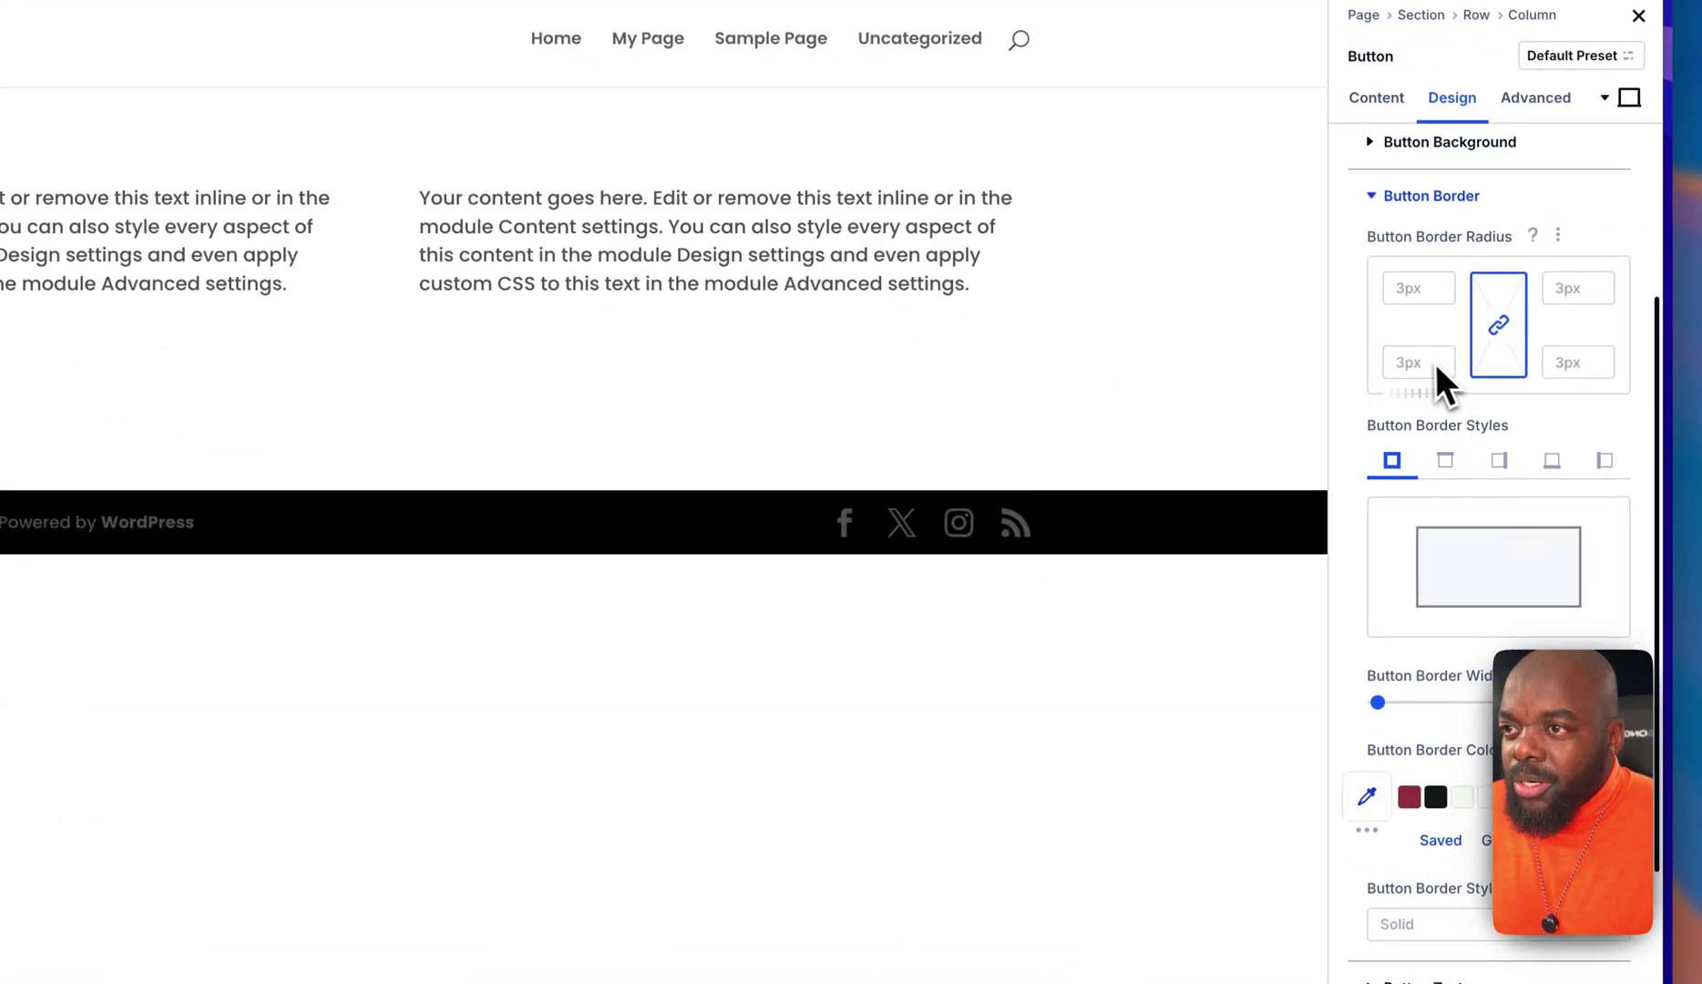
click(1383, 710)
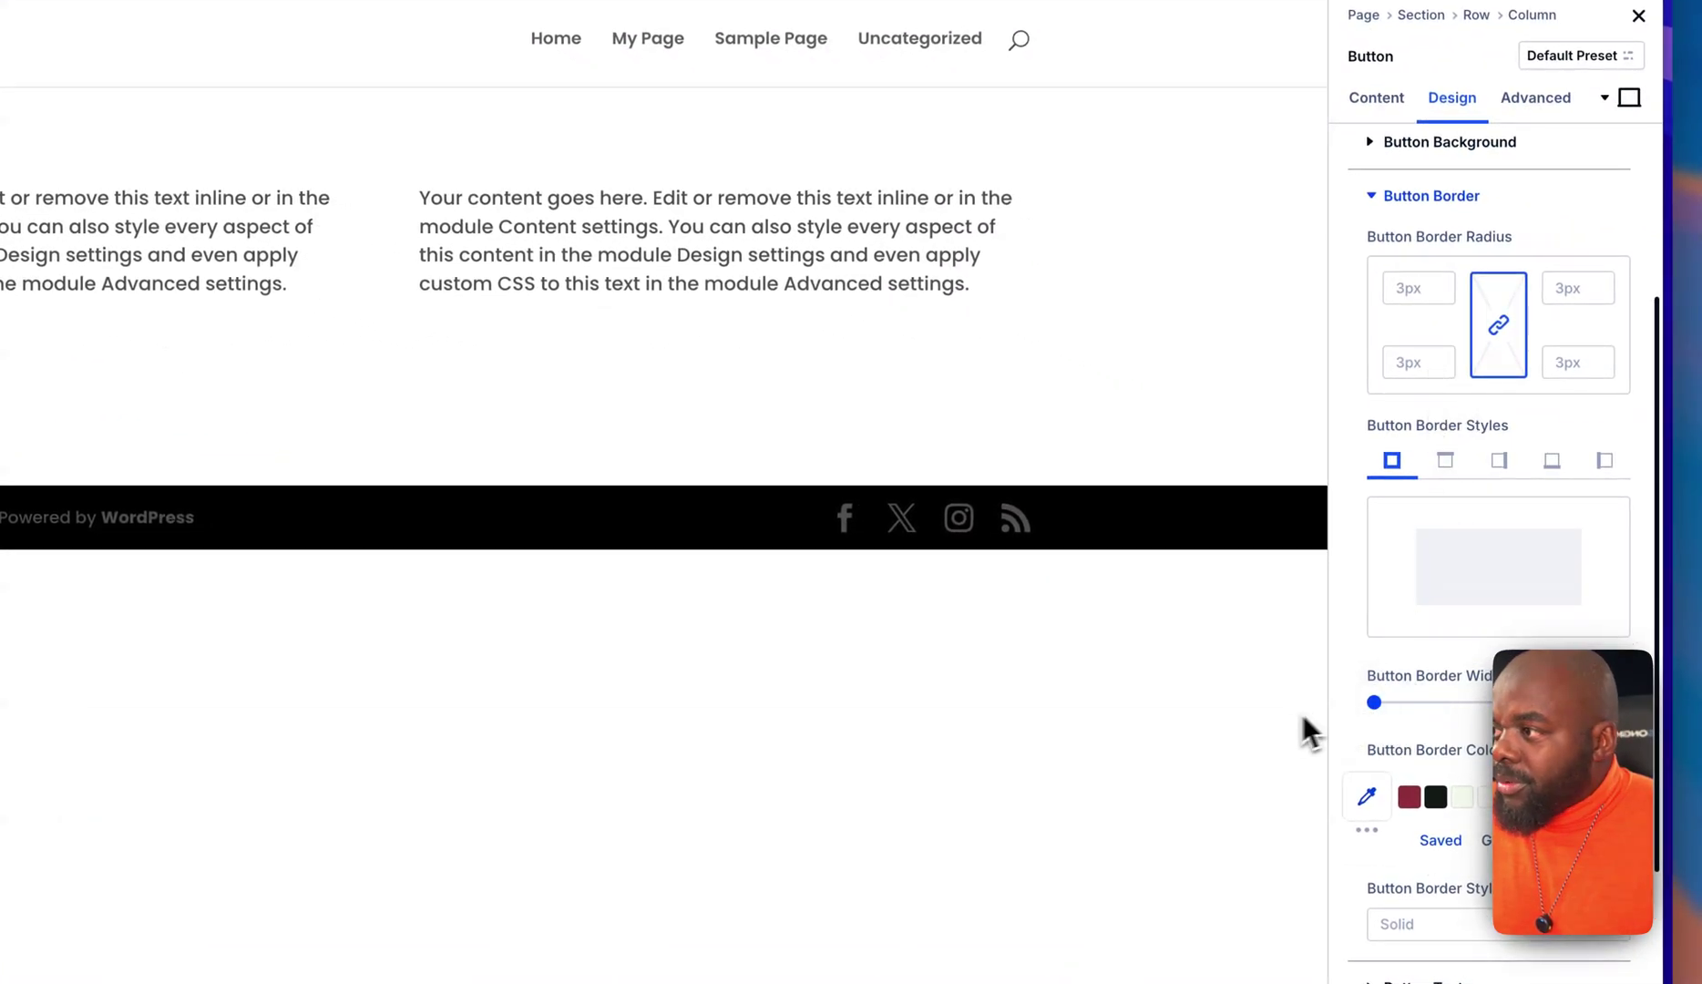
Open the button's text styling options and set its text color to white.
scroll(1381, 683, down, 1)
scroll(1383, 683, down, 3)
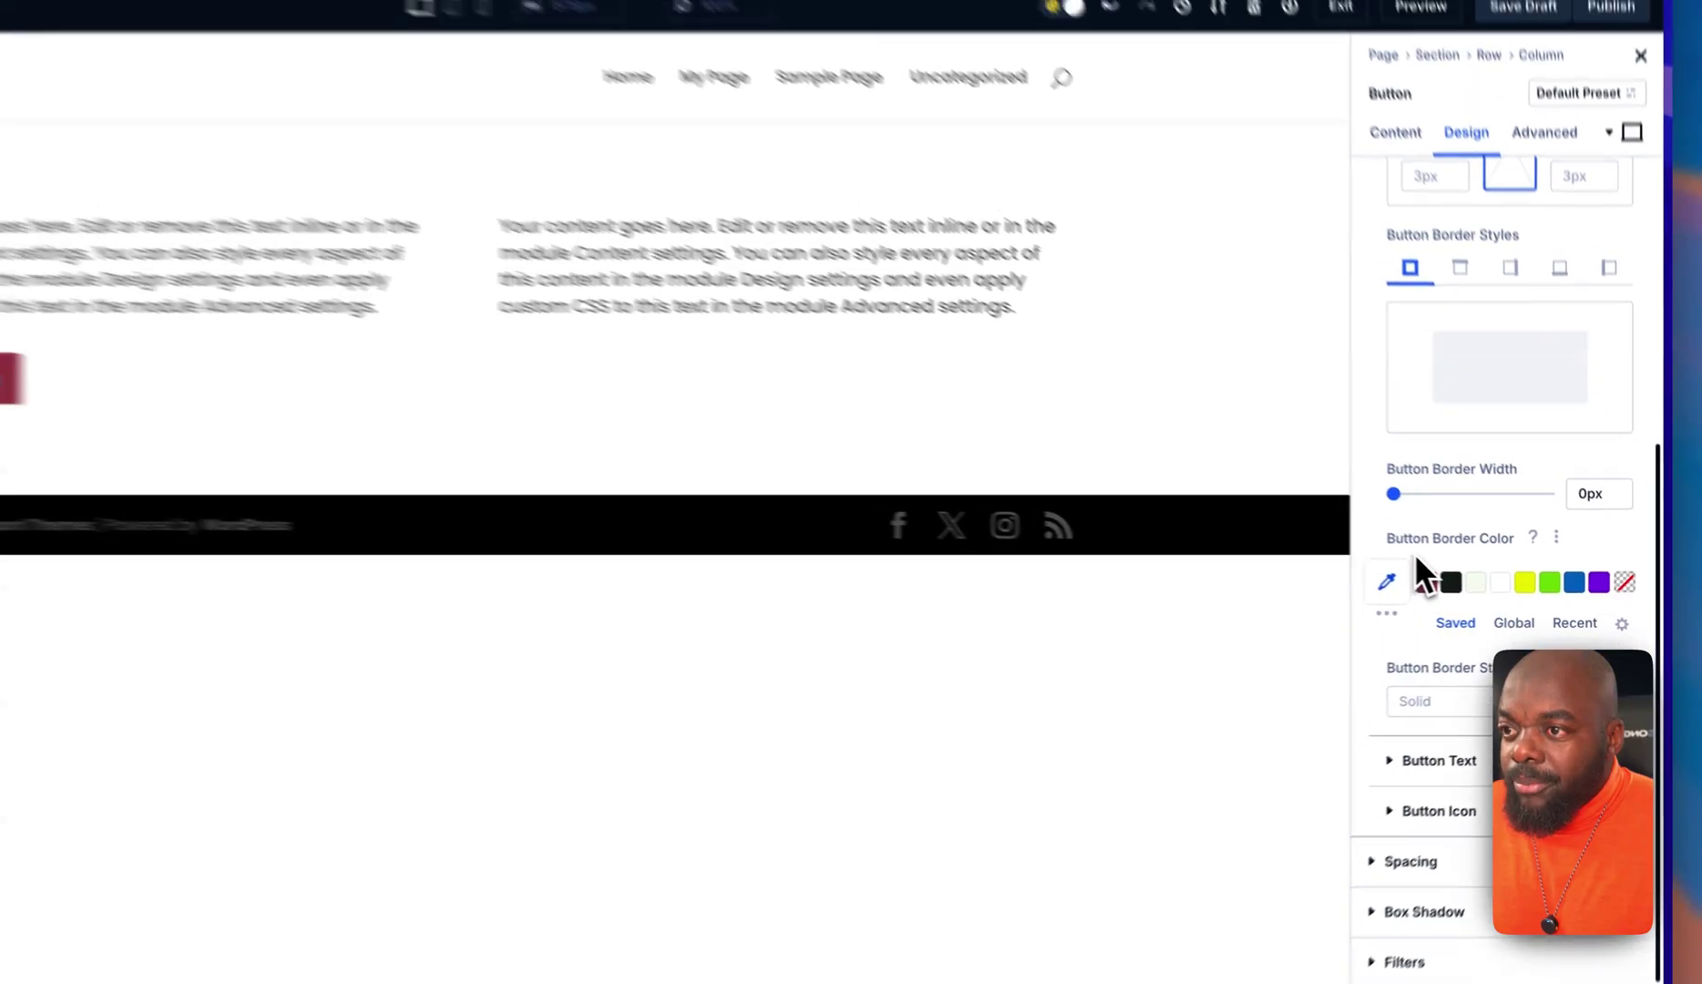
scroll(1534, 602, down, 1)
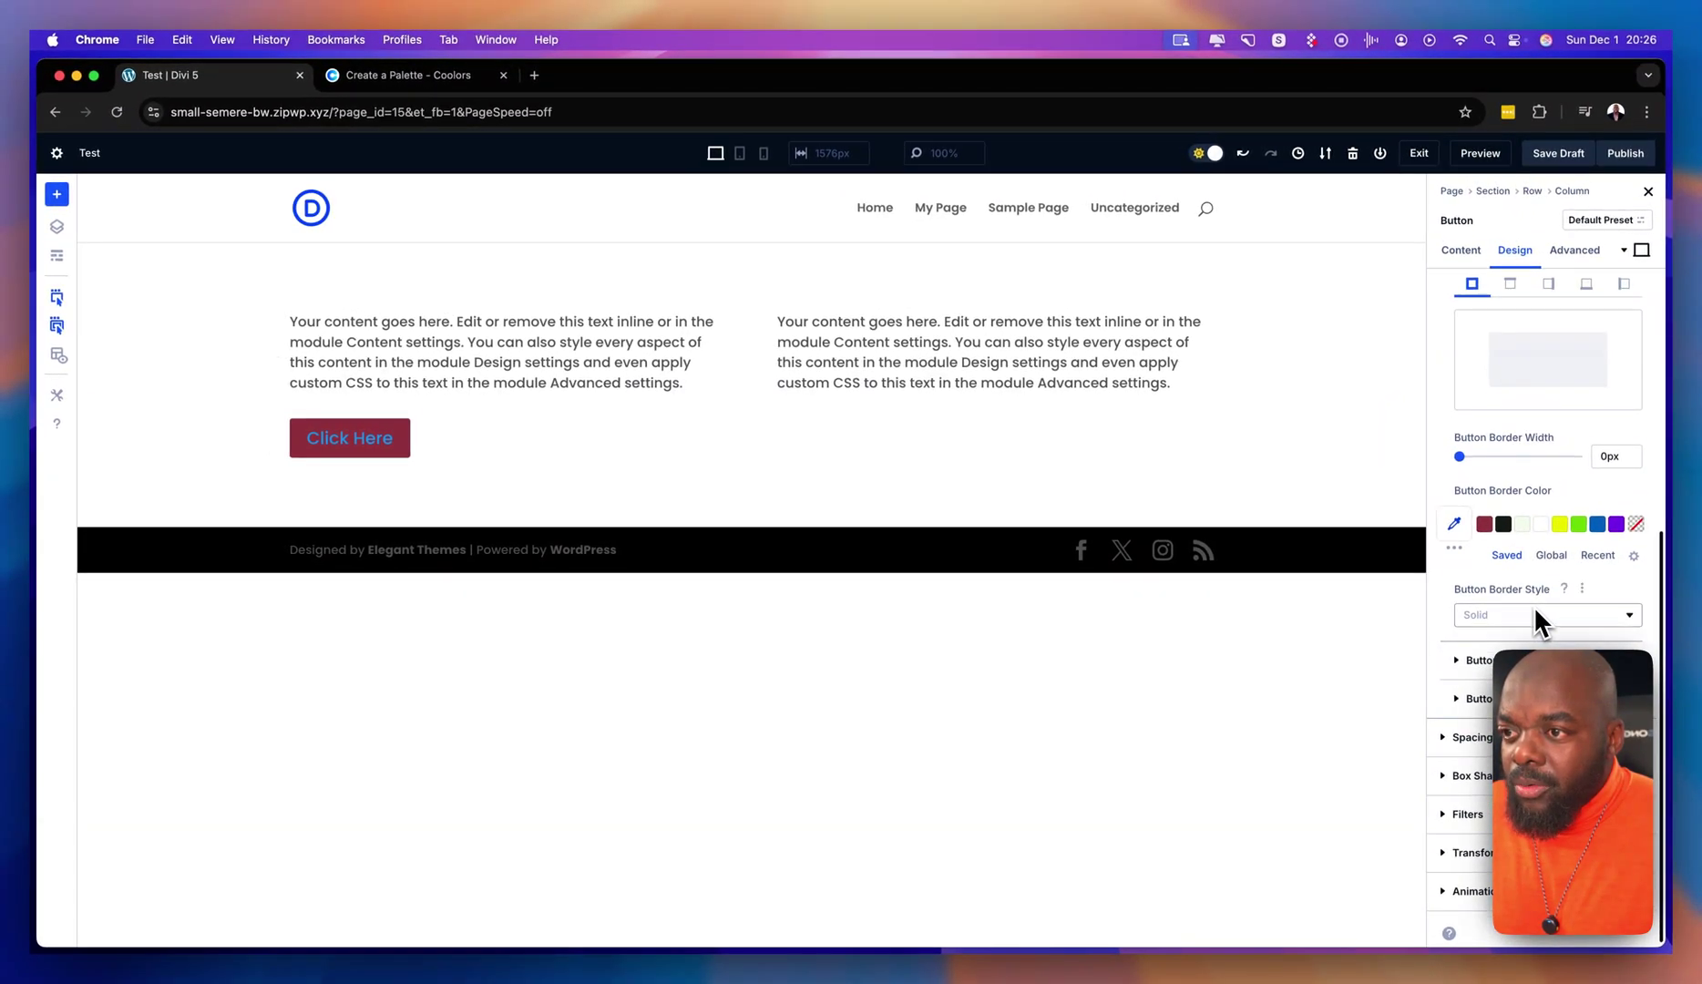
click(1503, 659)
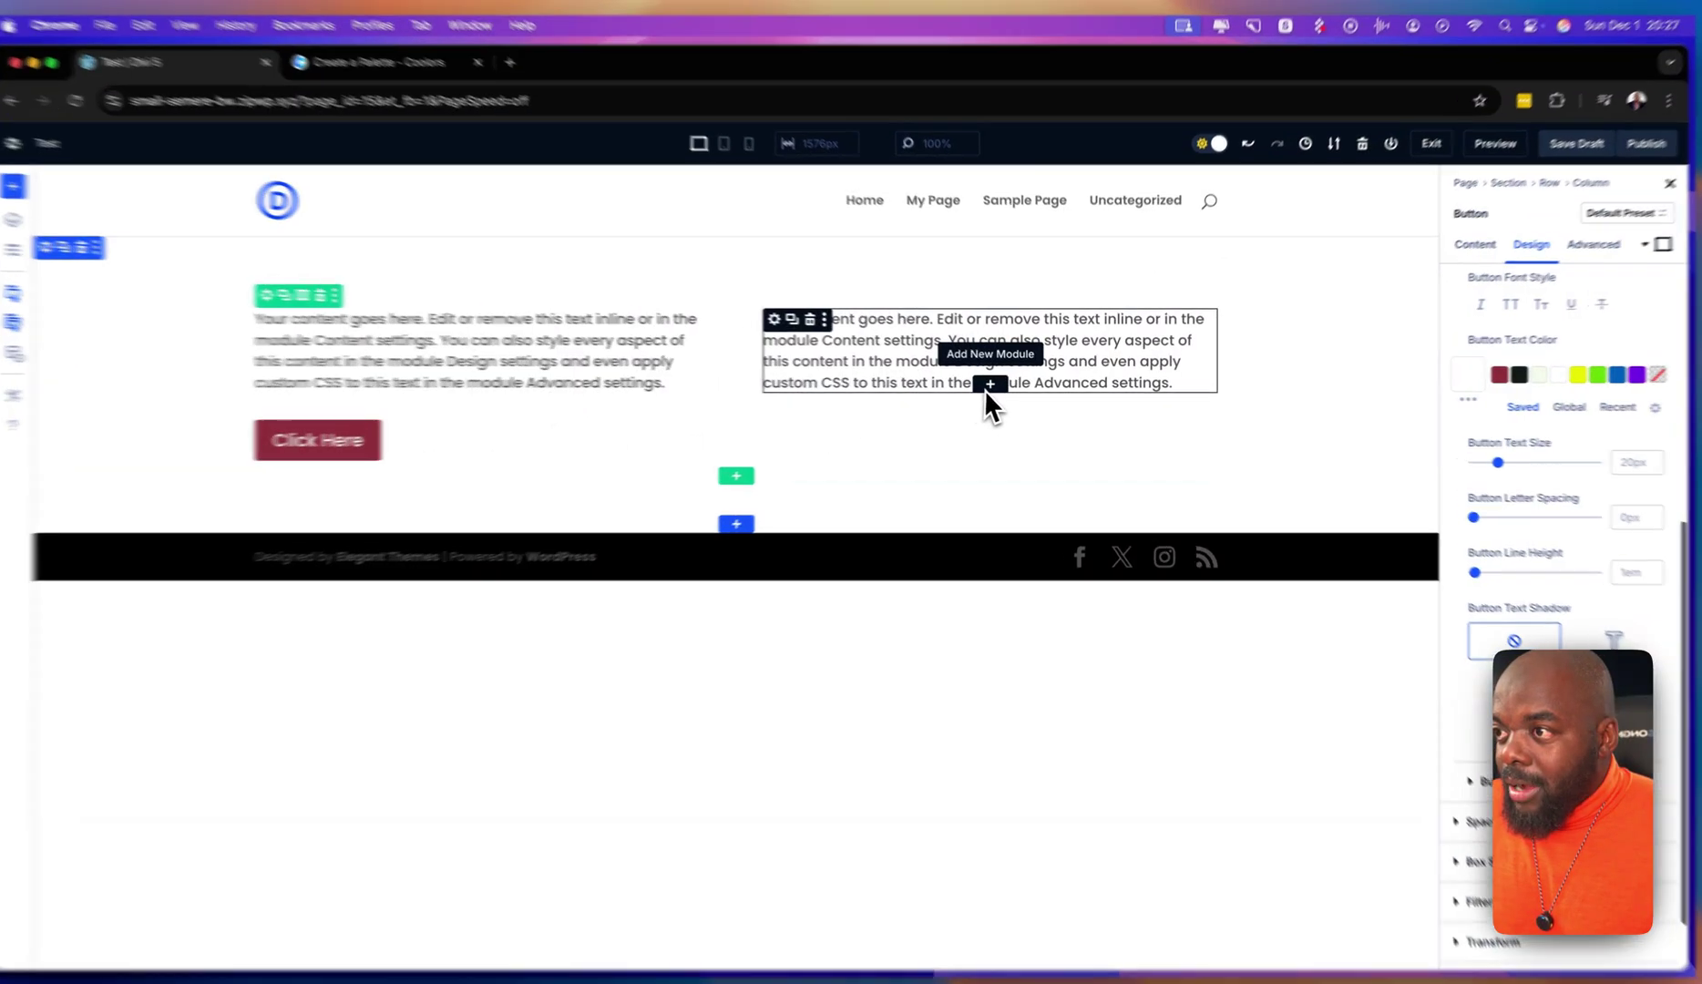
Add a Button module below the text in the second column.
click(988, 386)
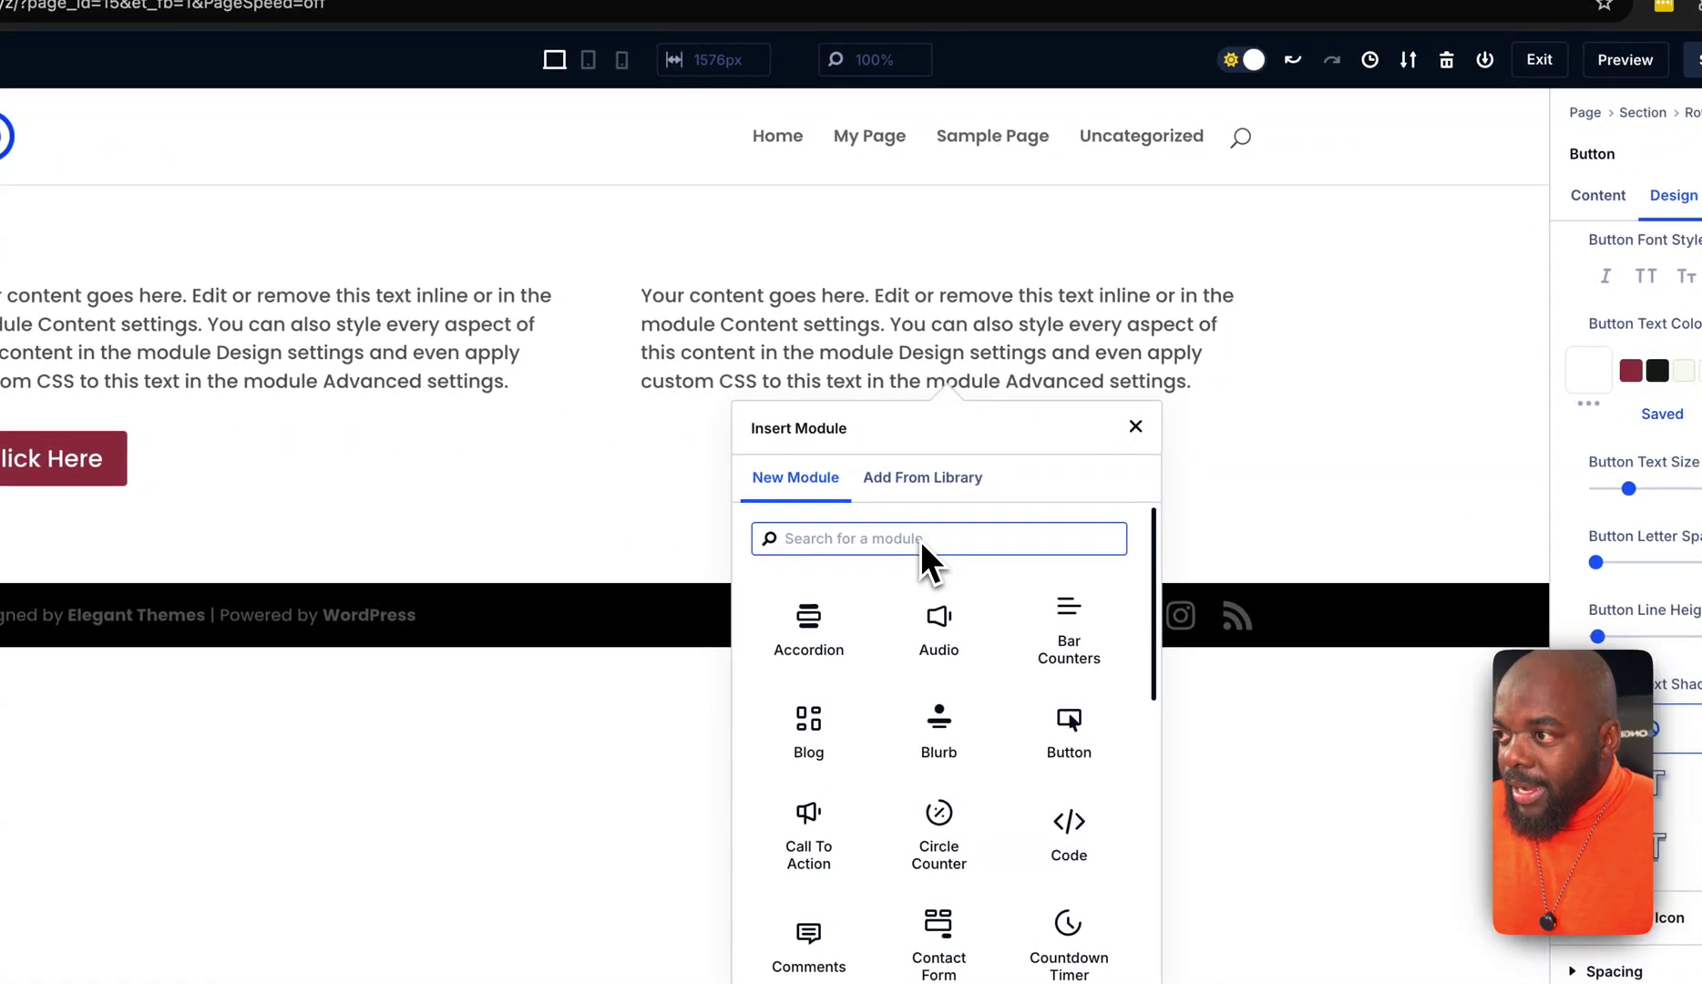
text(but)
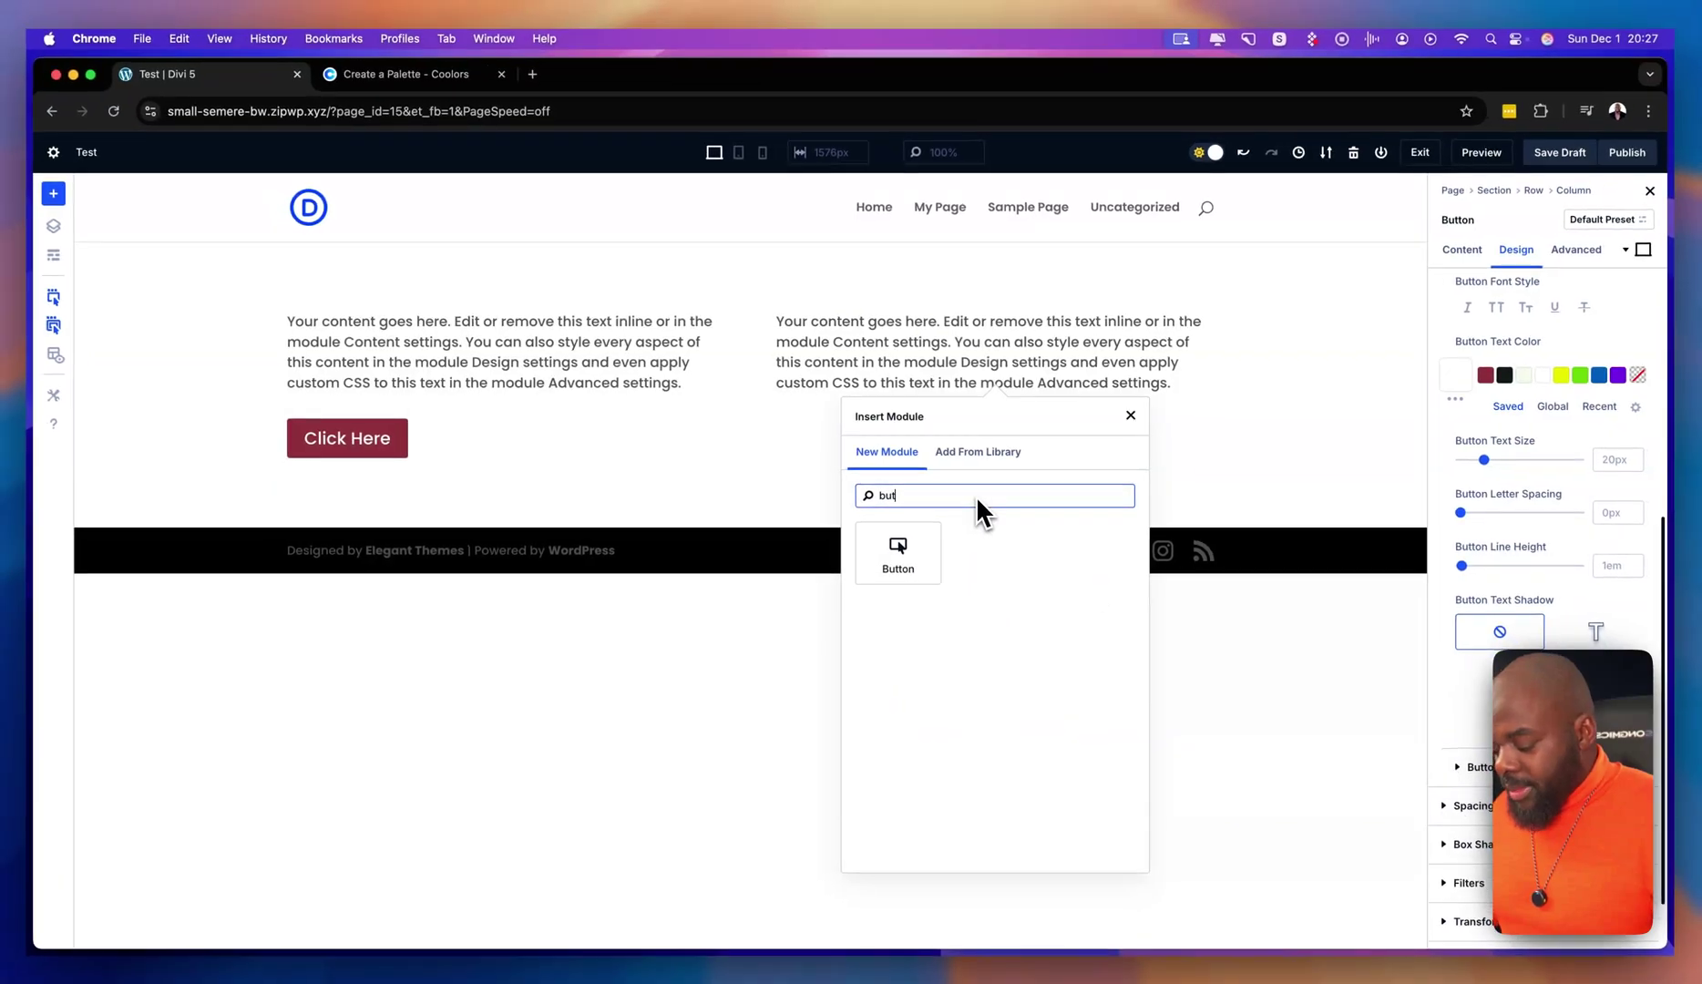
text(o)
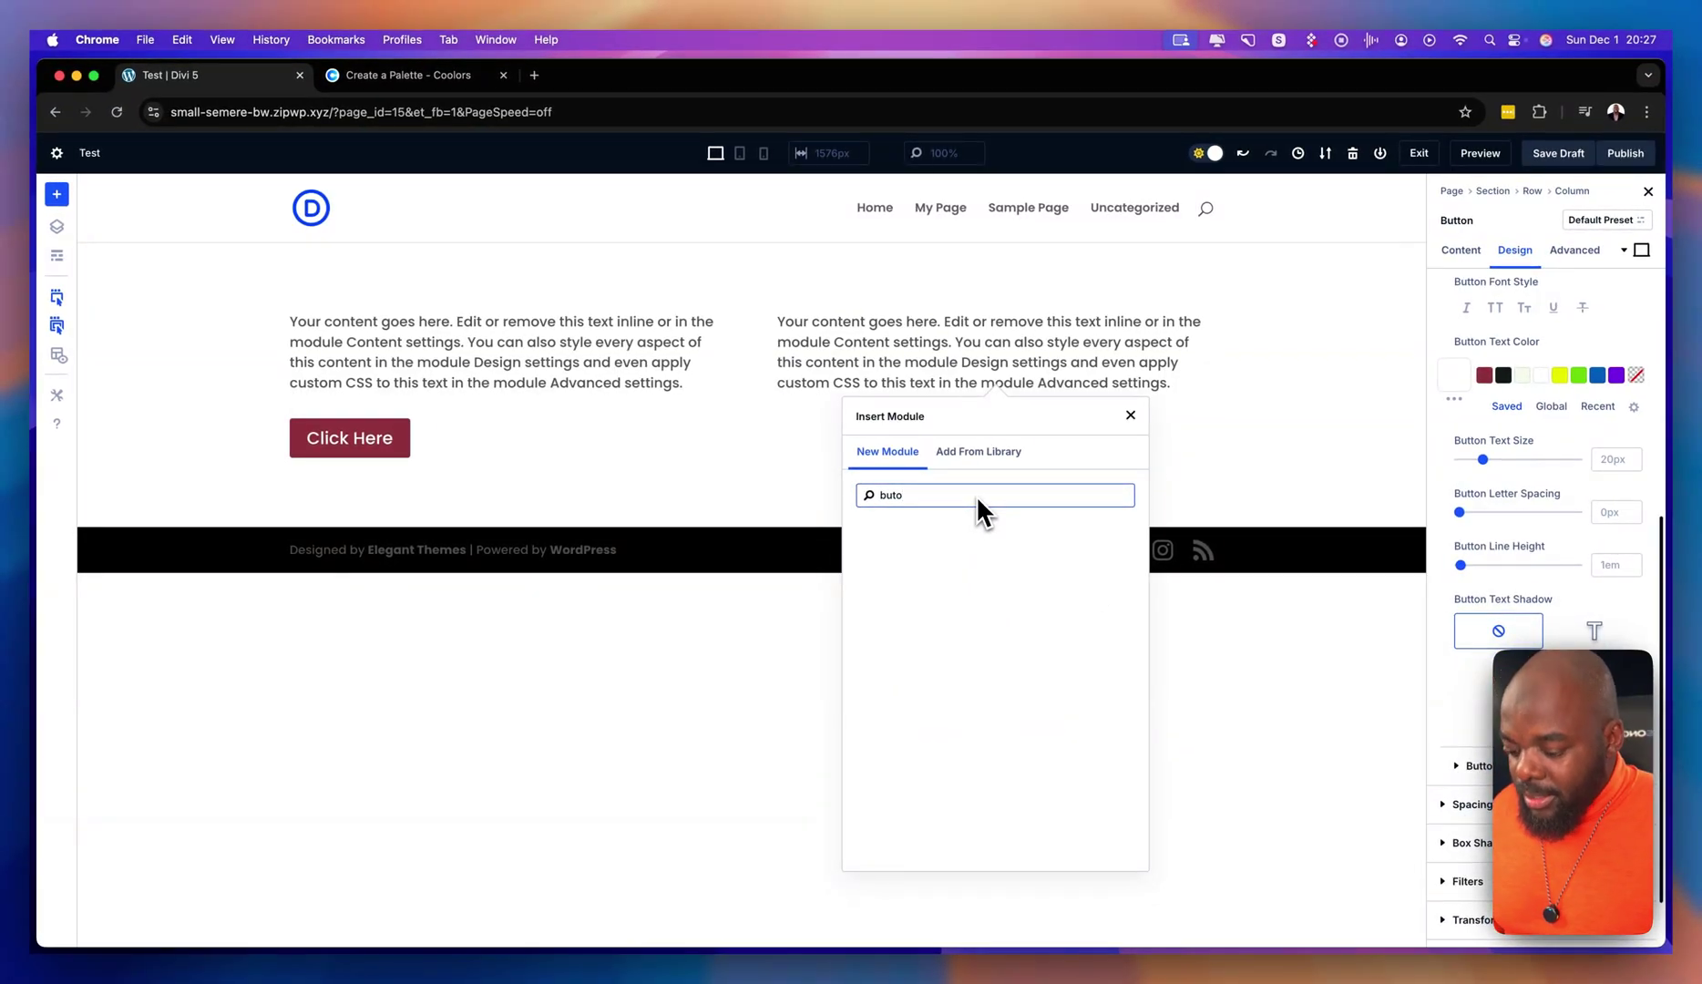
key(BackSpace)
click(901, 552)
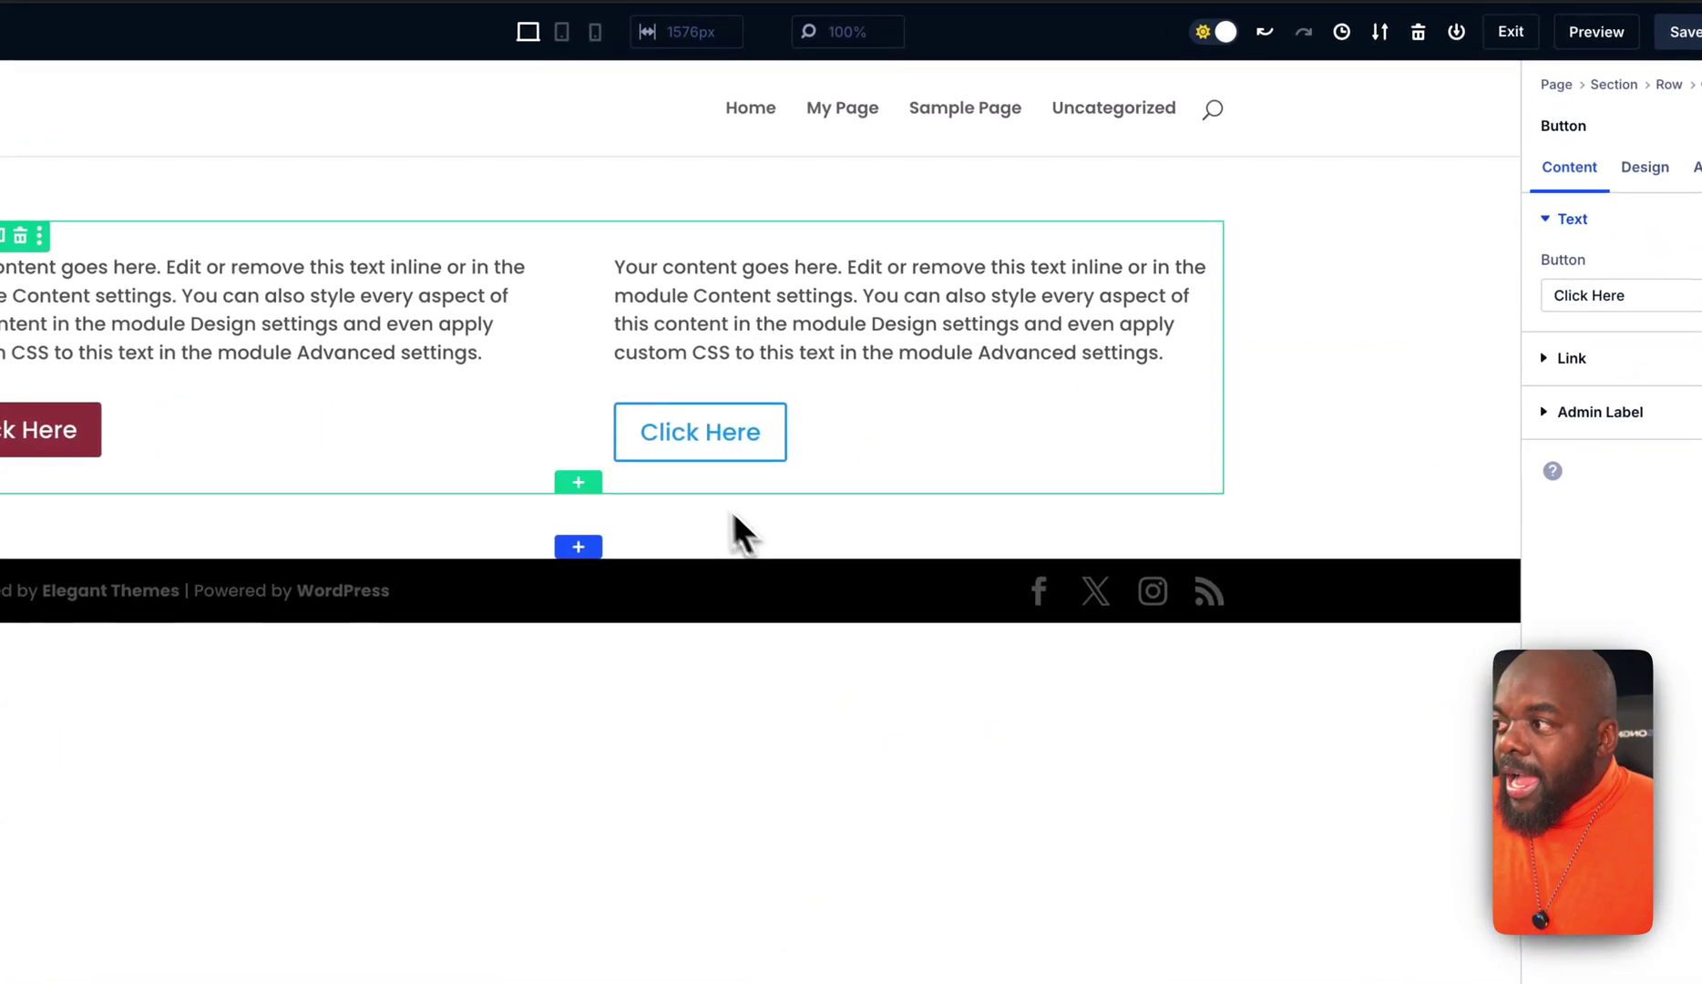
Enable custom styles for the second column's button and open its background options.
mouse_move(681, 424)
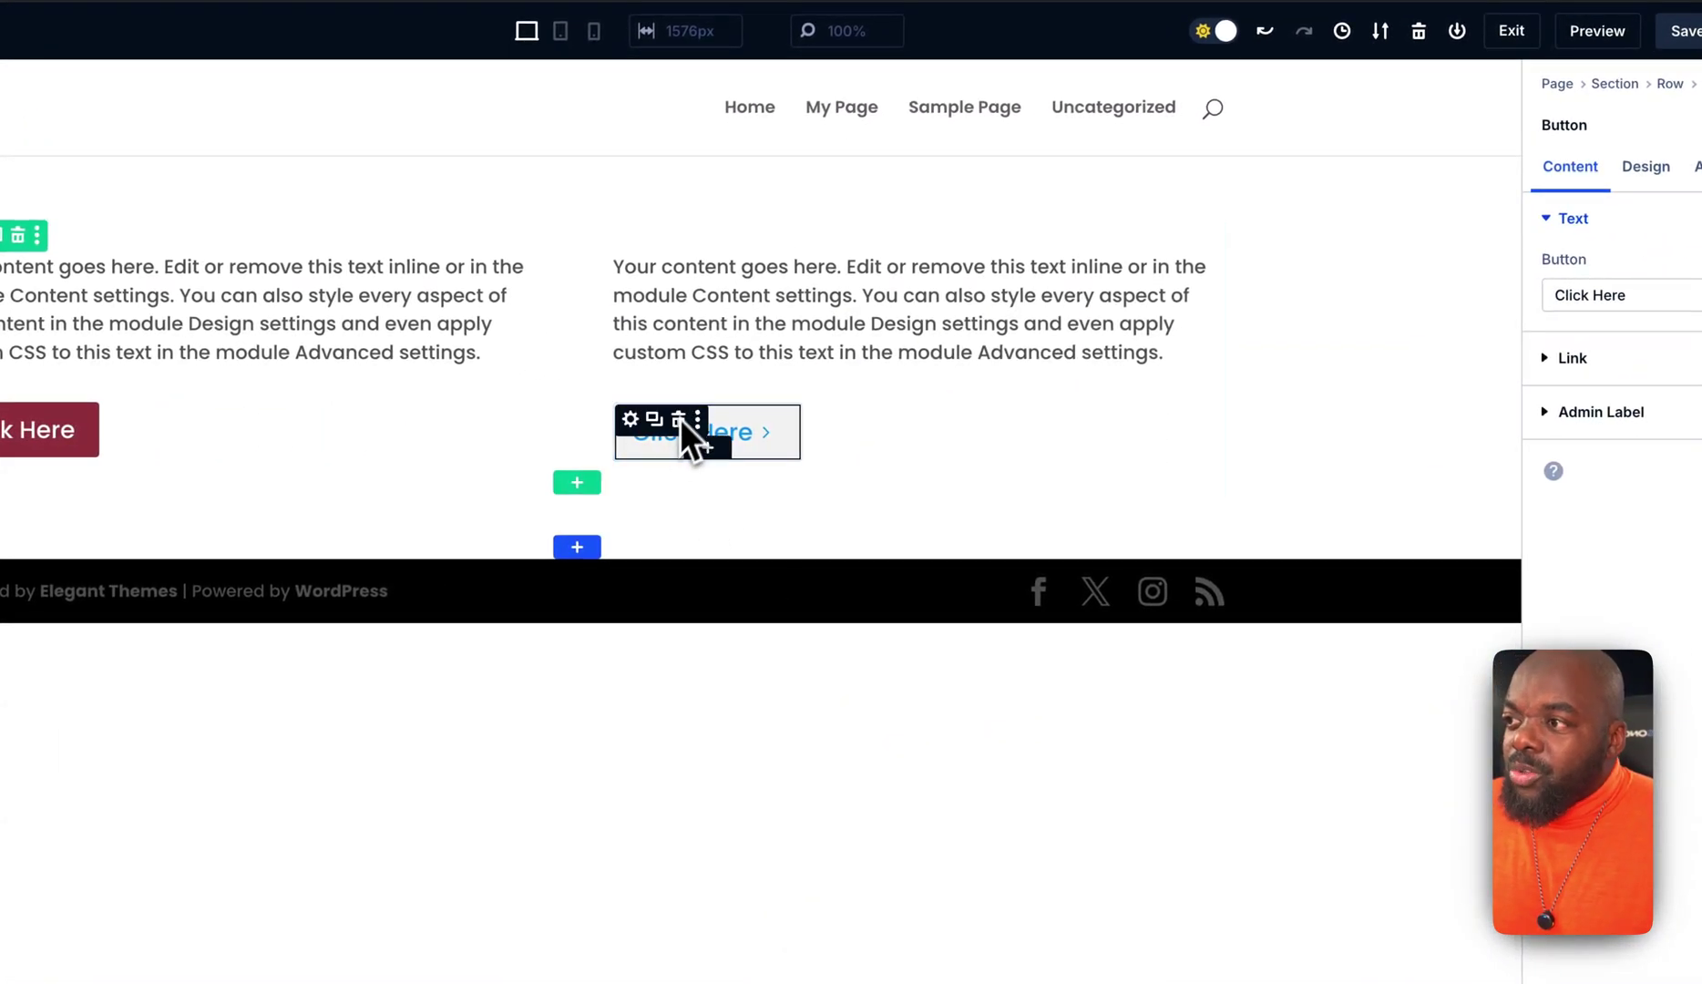
click(633, 421)
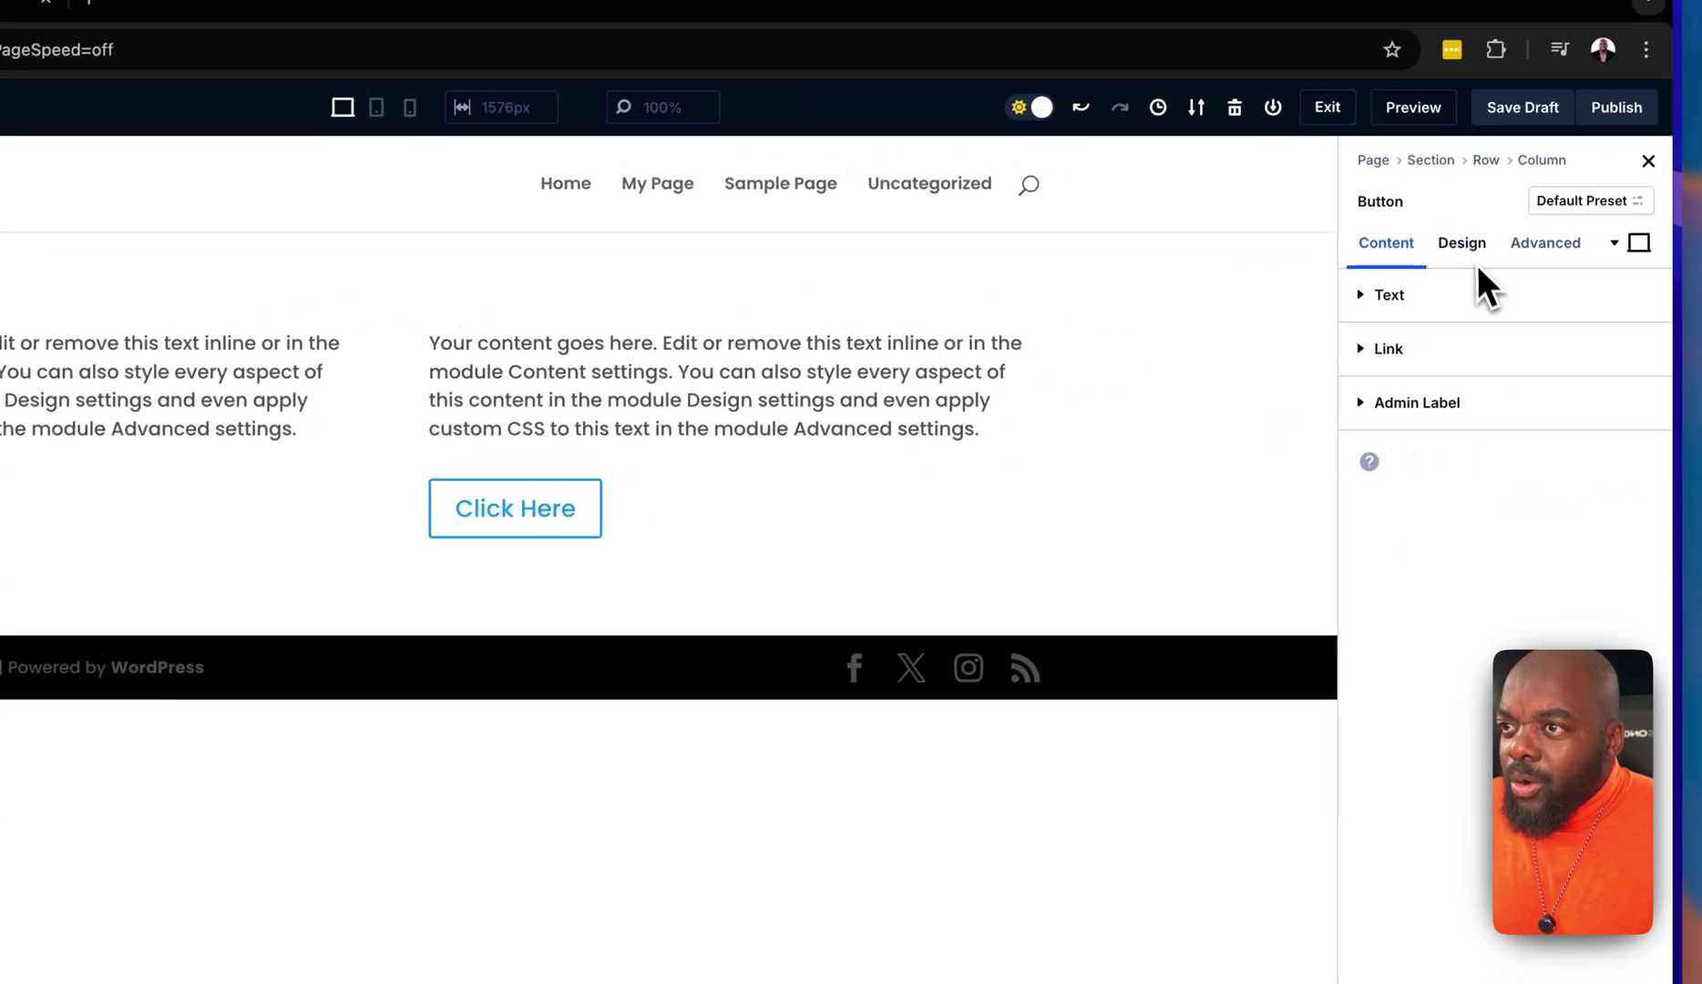
click(1466, 247)
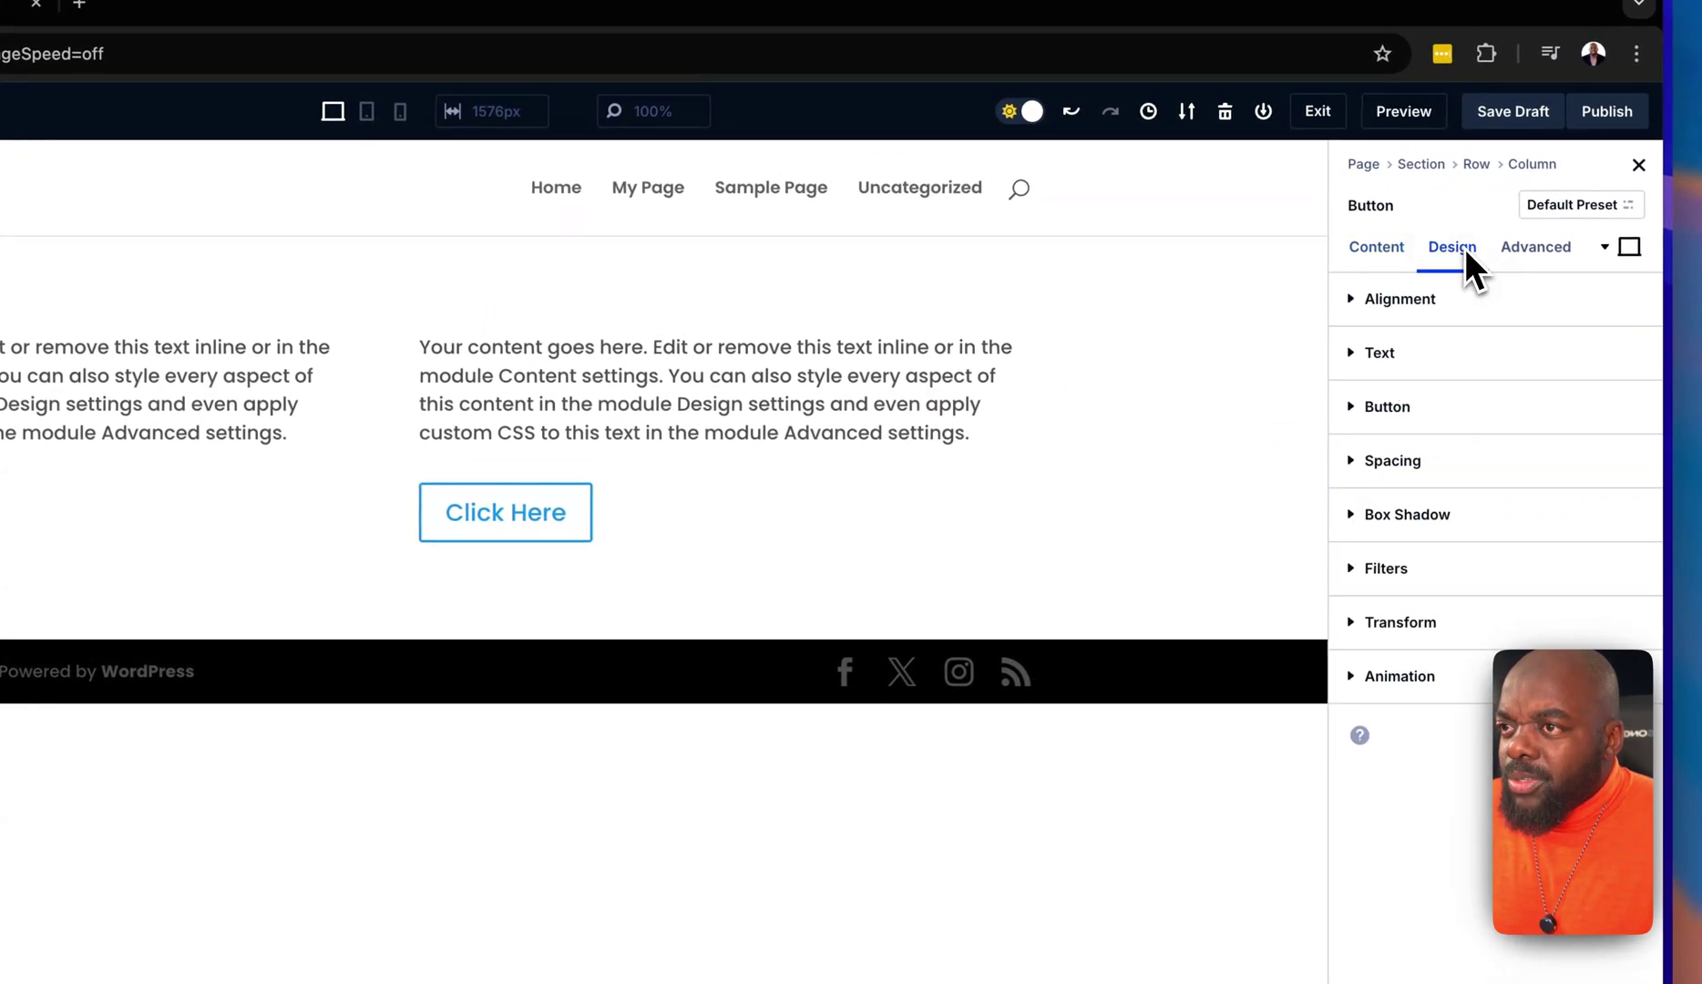
click(1379, 408)
click(1387, 479)
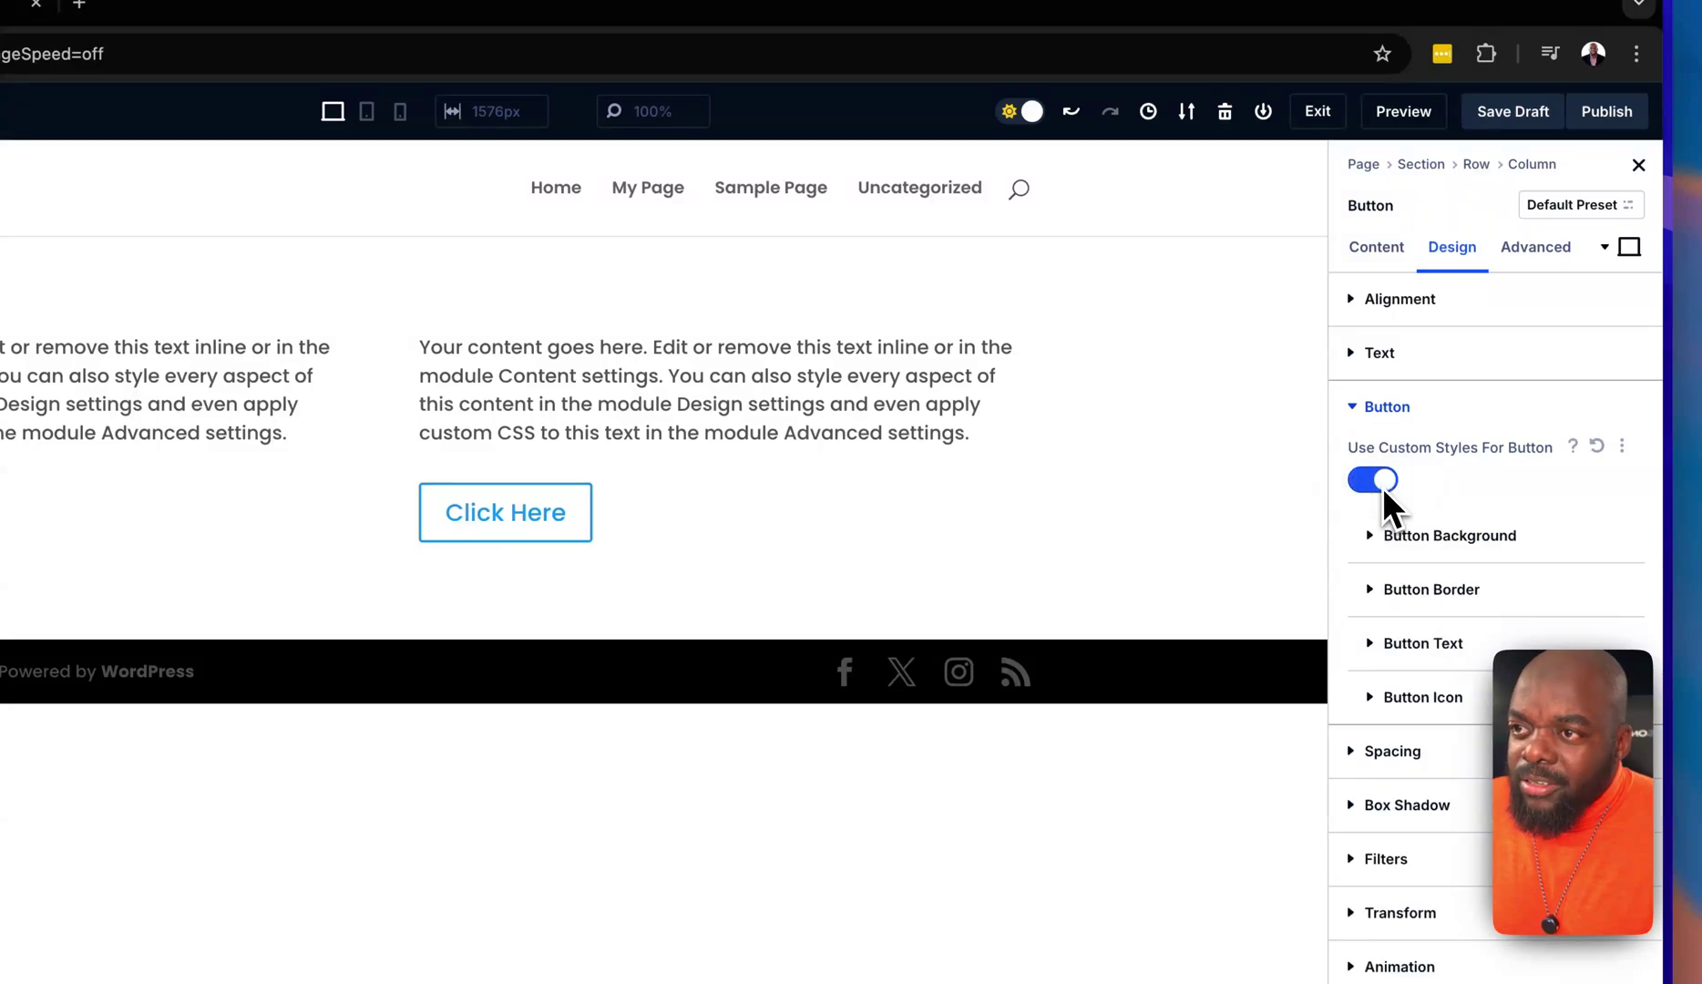
click(1372, 539)
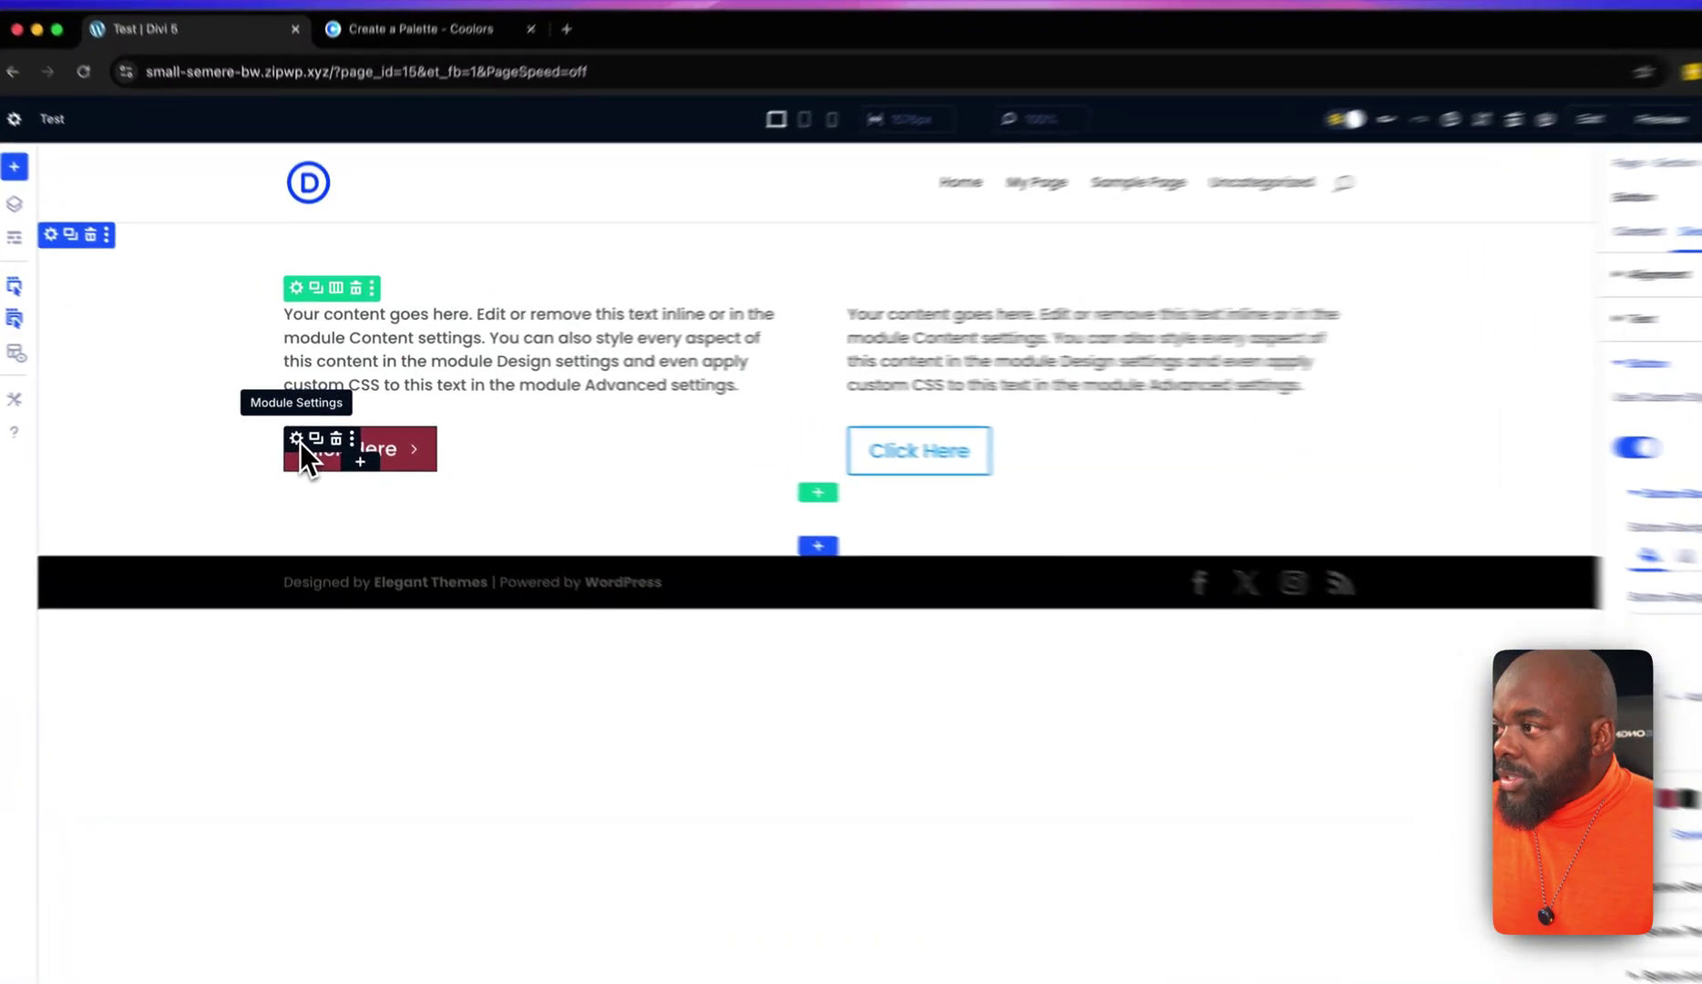
Create a preset named "Main Button" from the first column button's current styles, assign it as default, and save it.
click(290, 453)
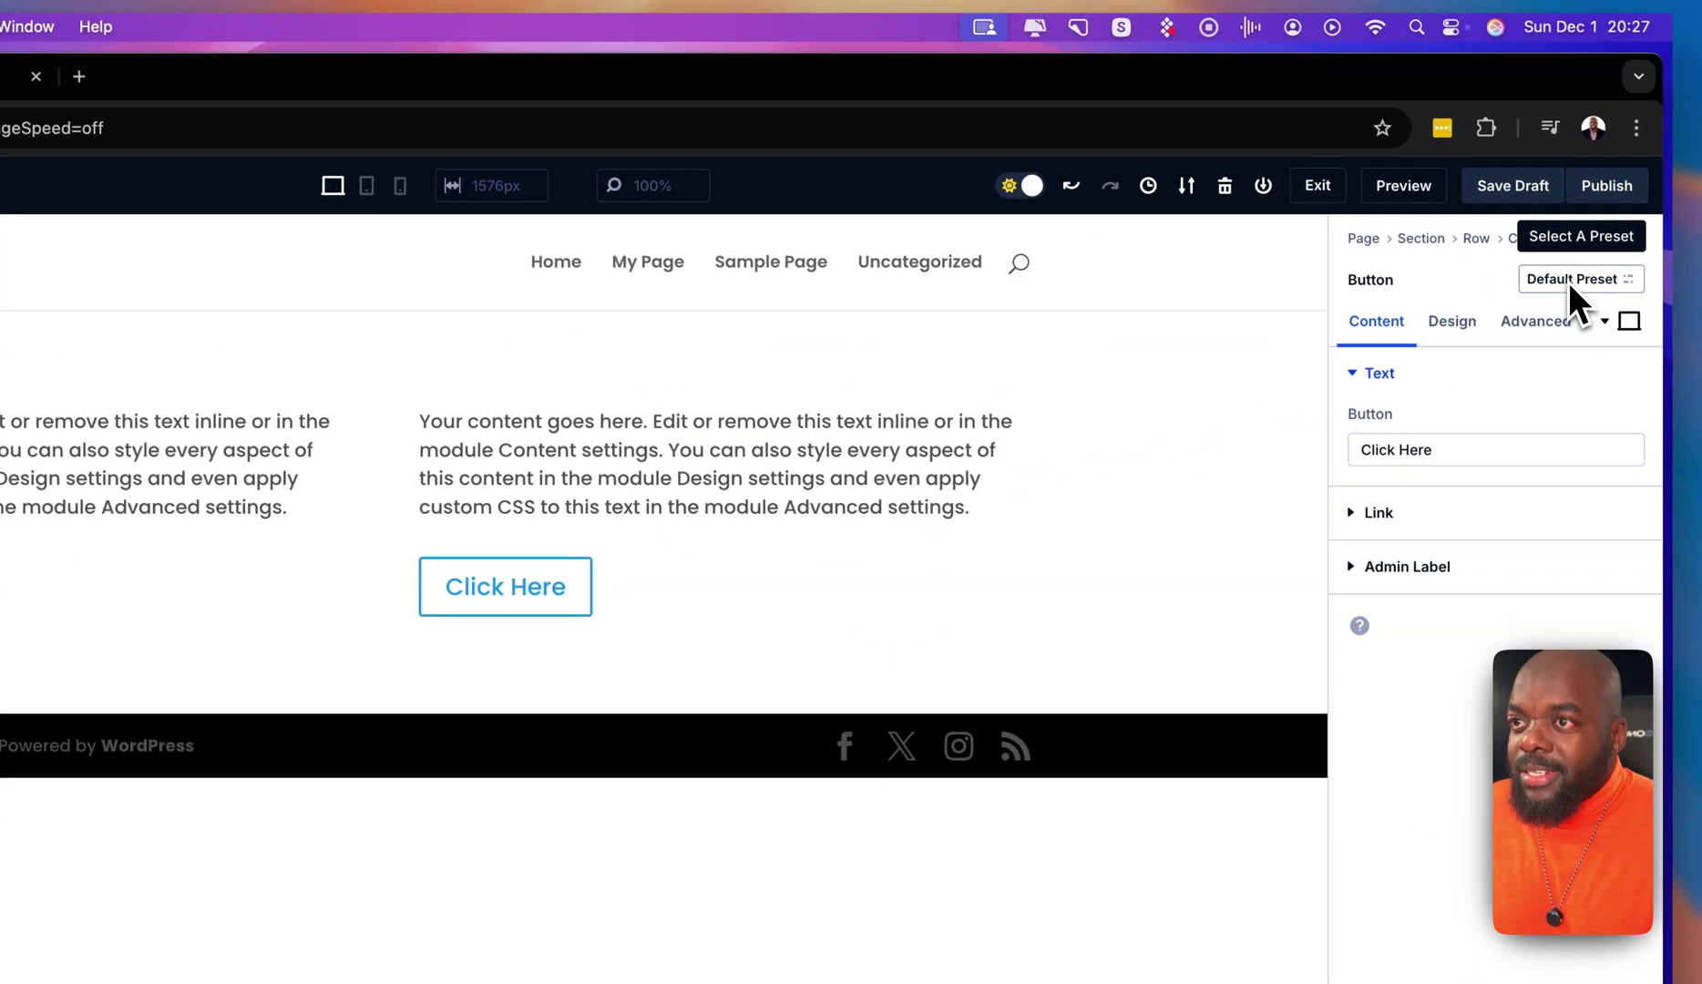
click(1568, 281)
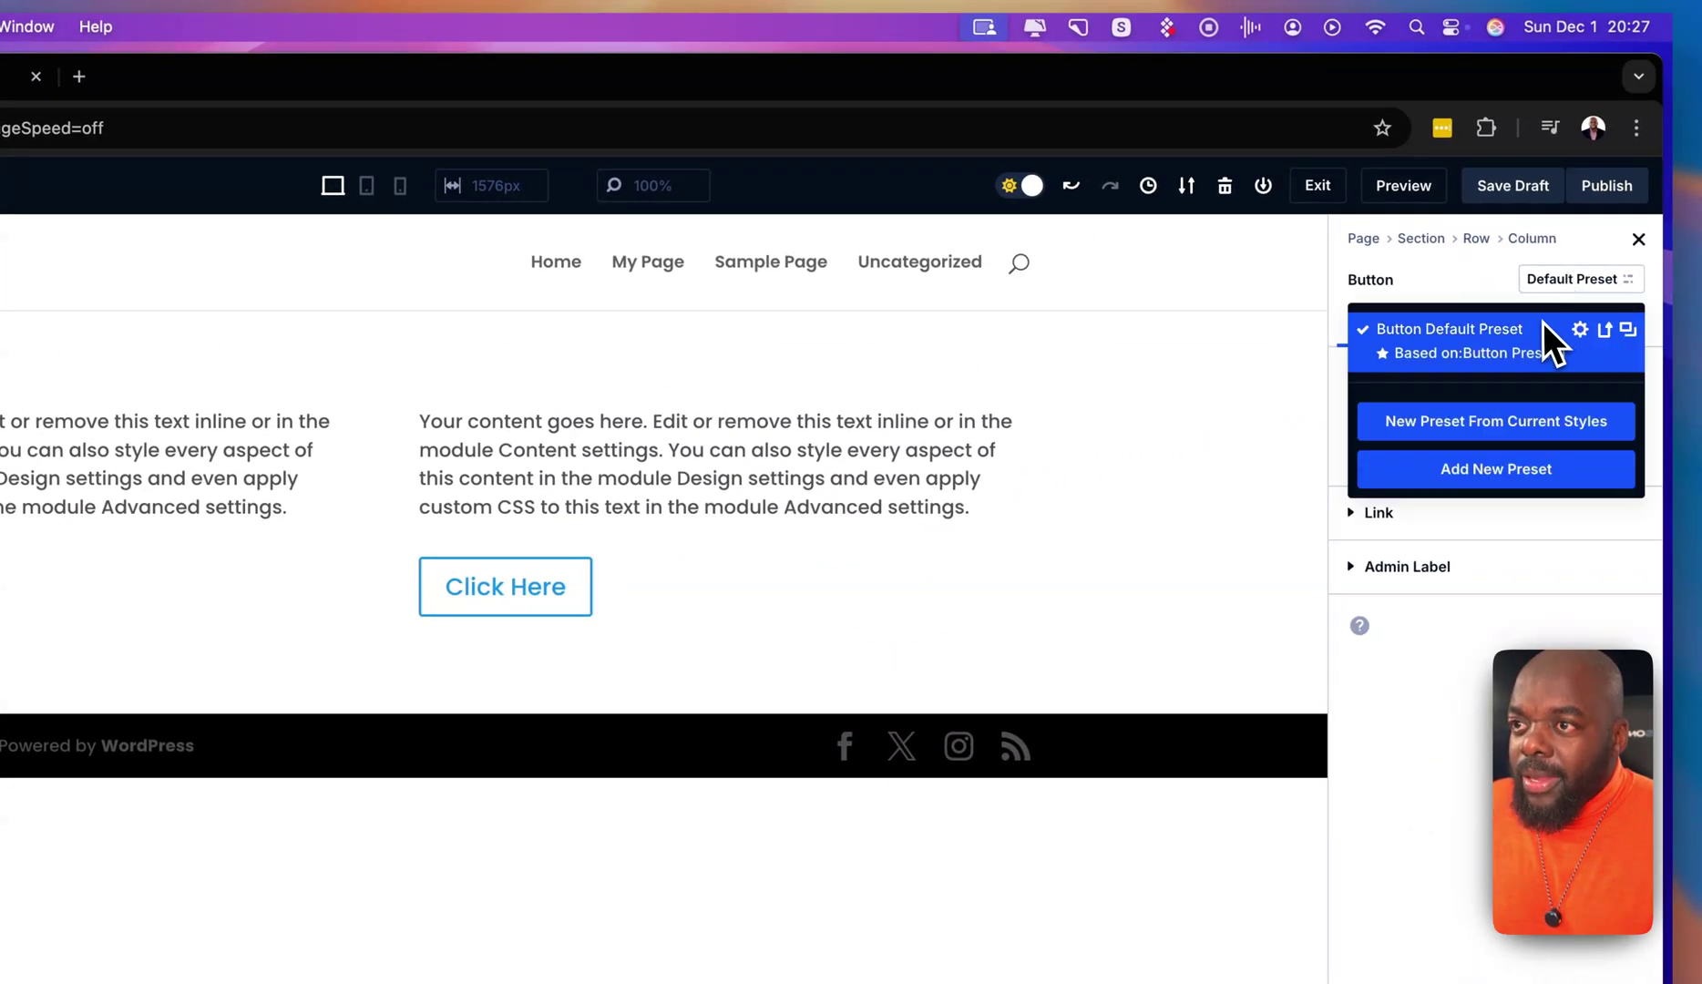
click(1497, 424)
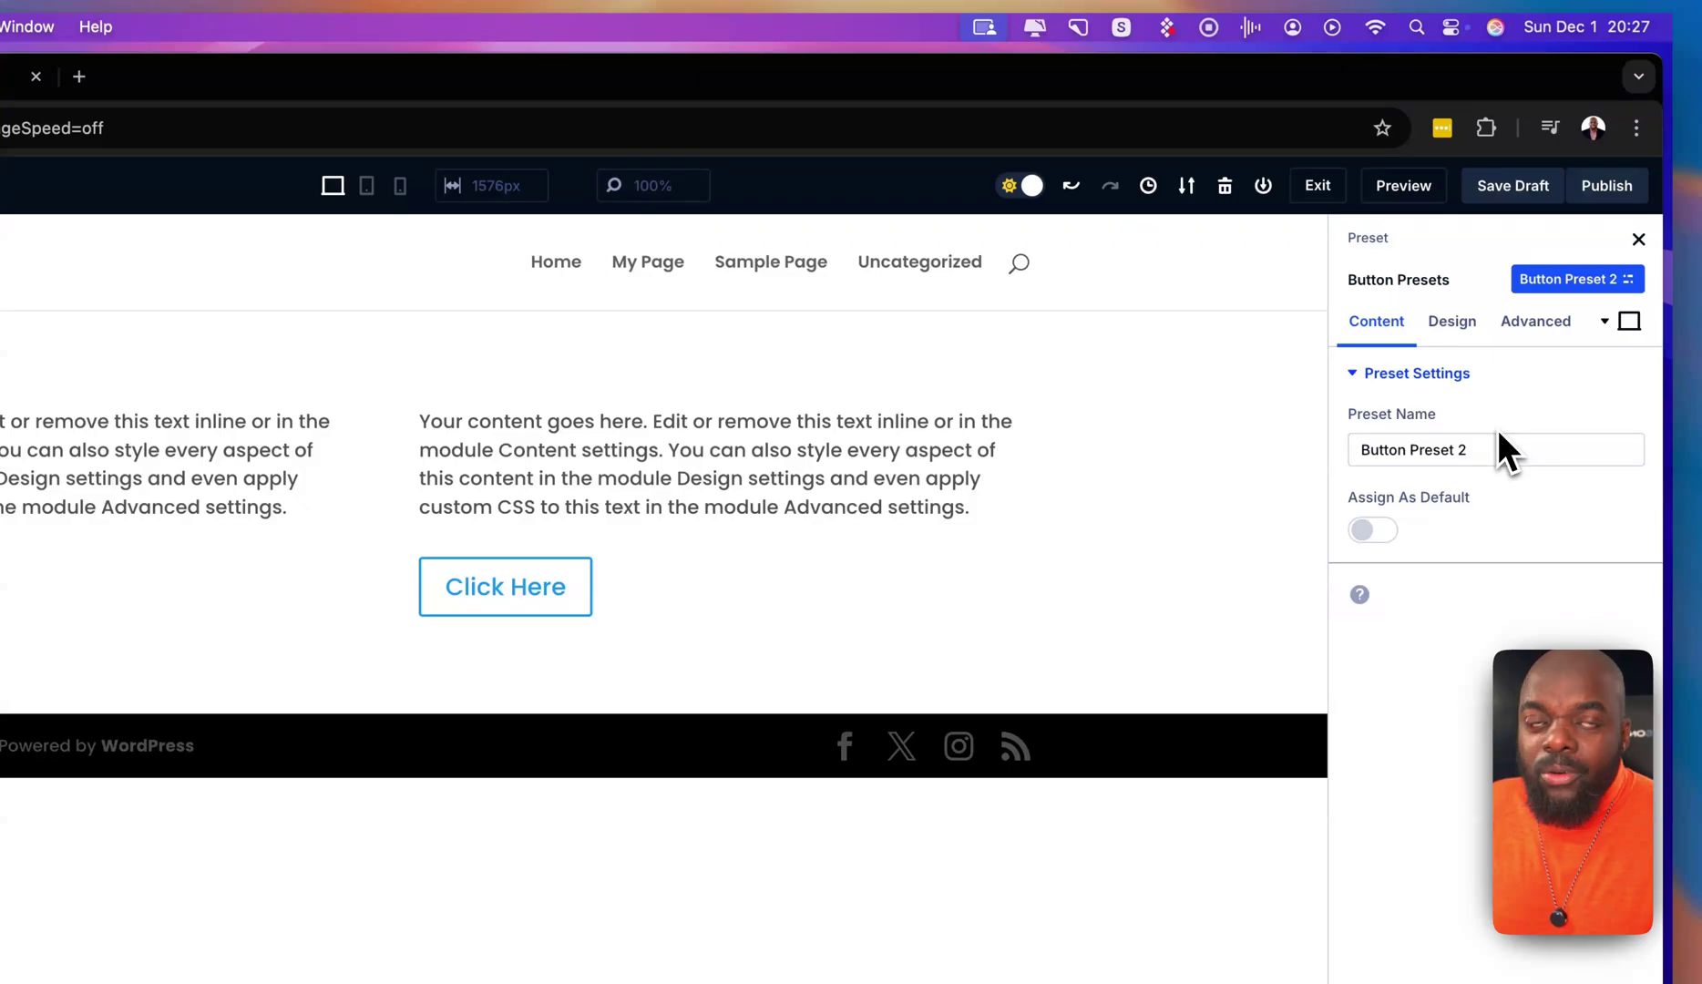
triple_click(1492, 453)
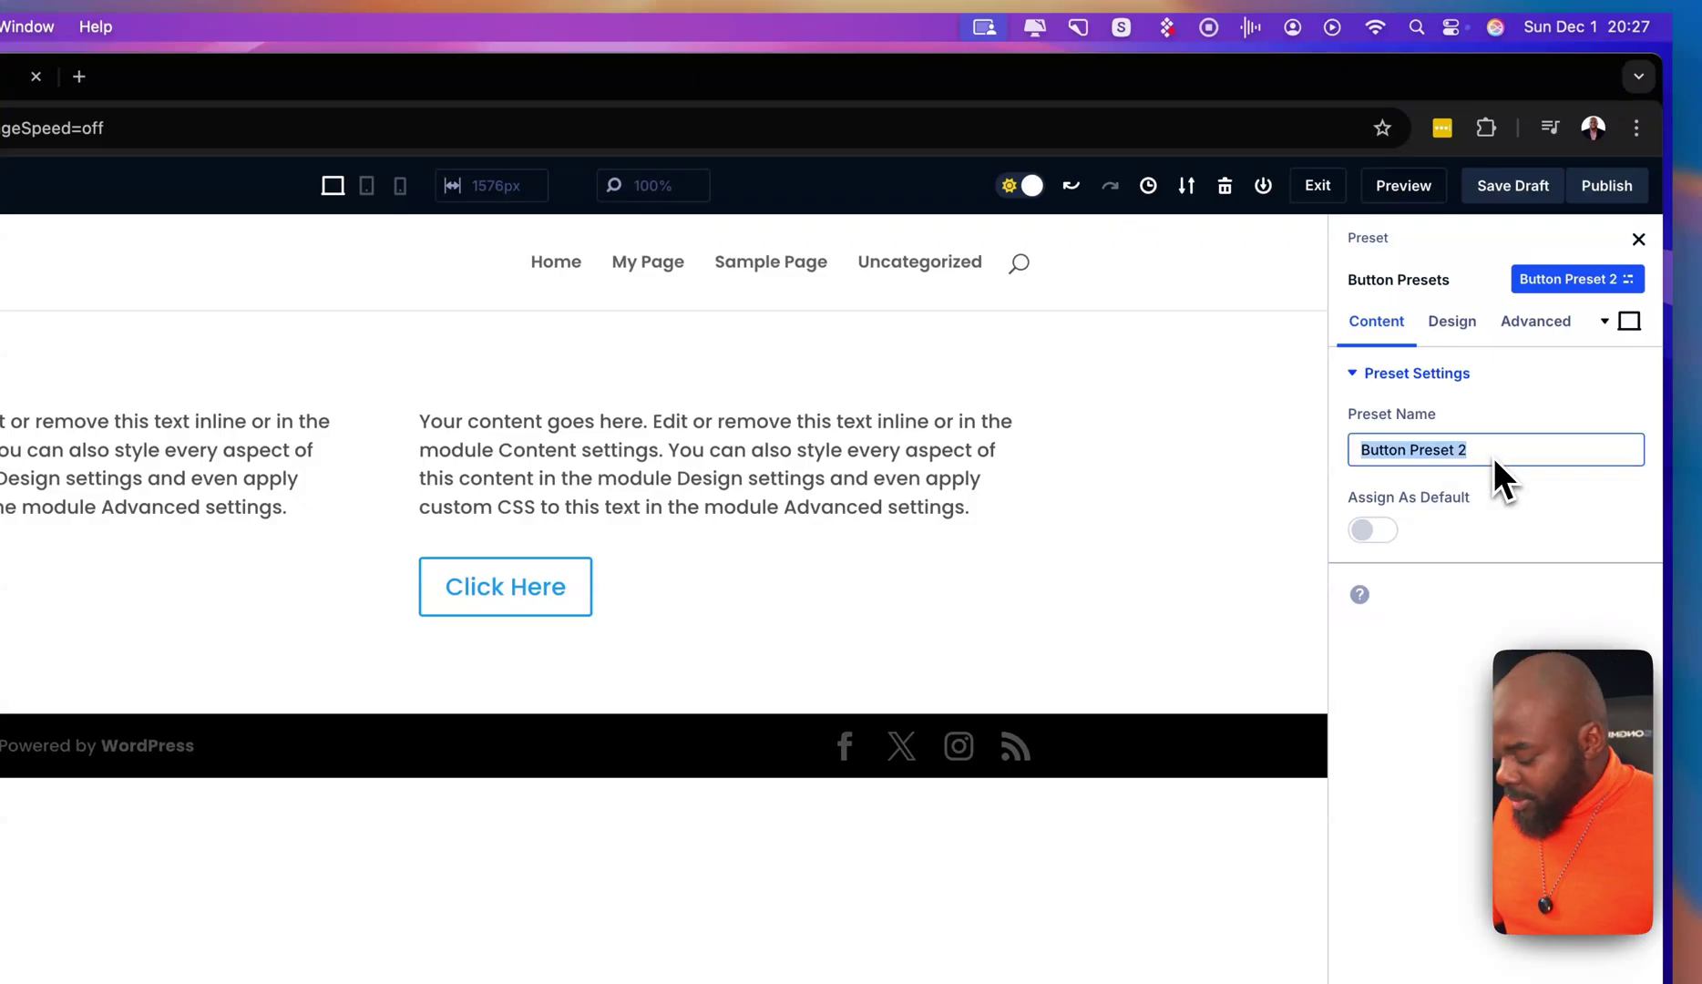
text(Main B)
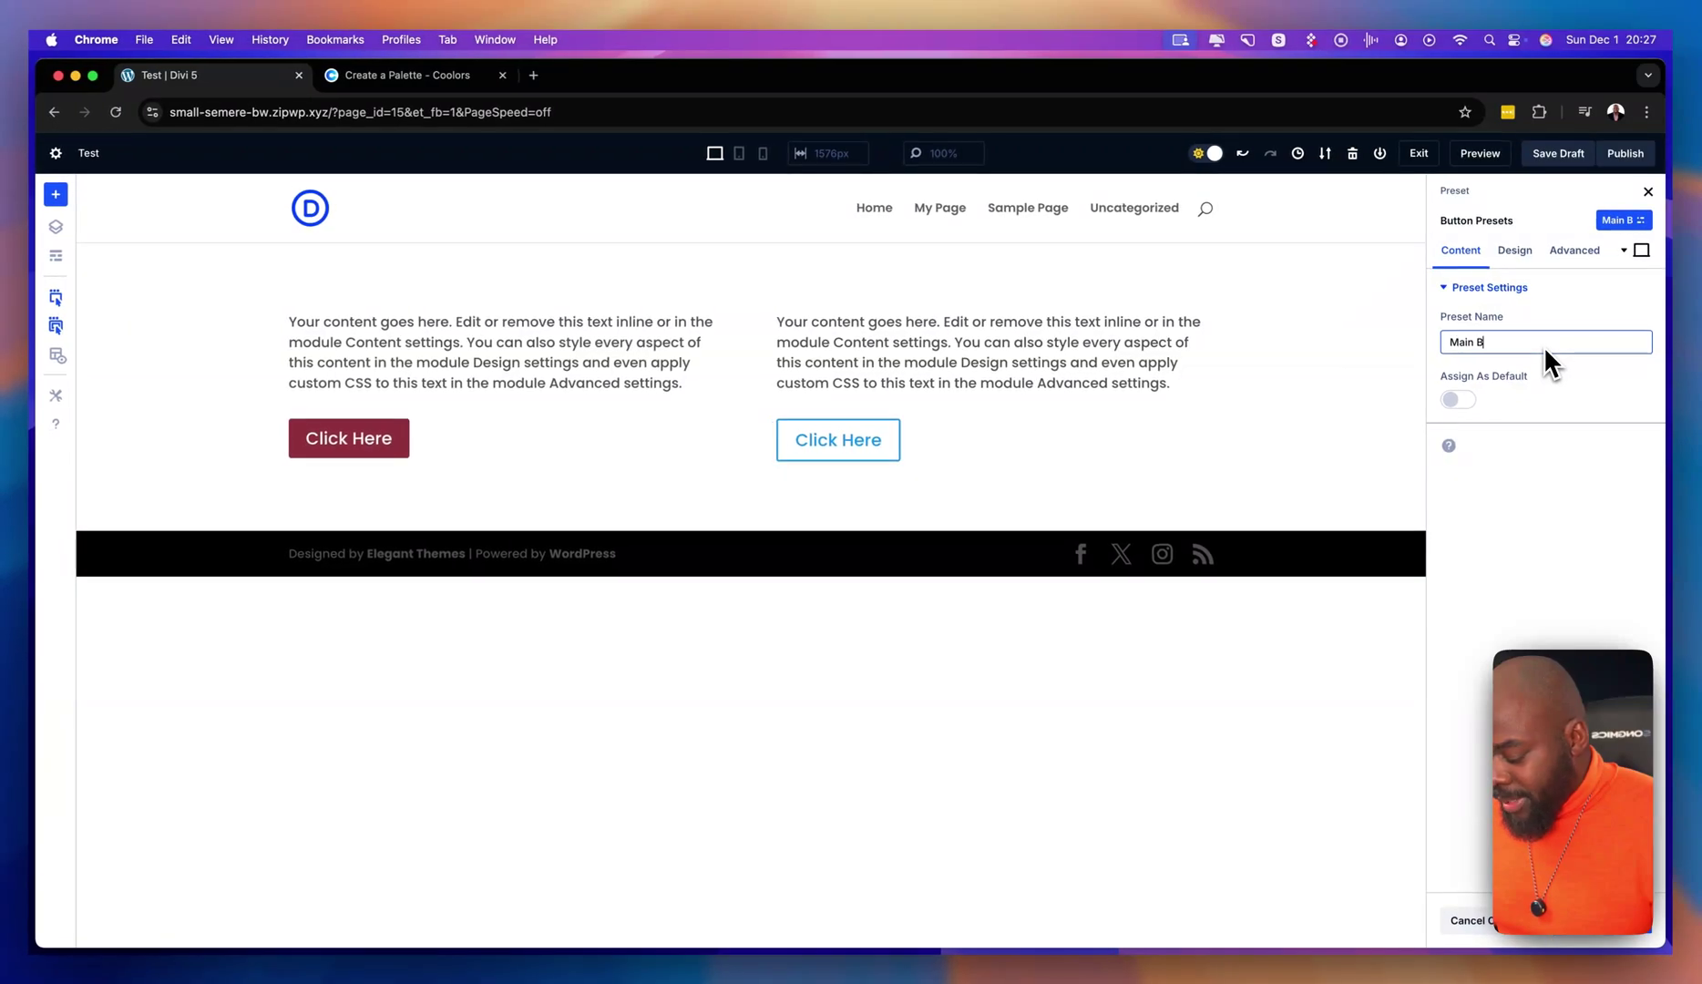
text(utton)
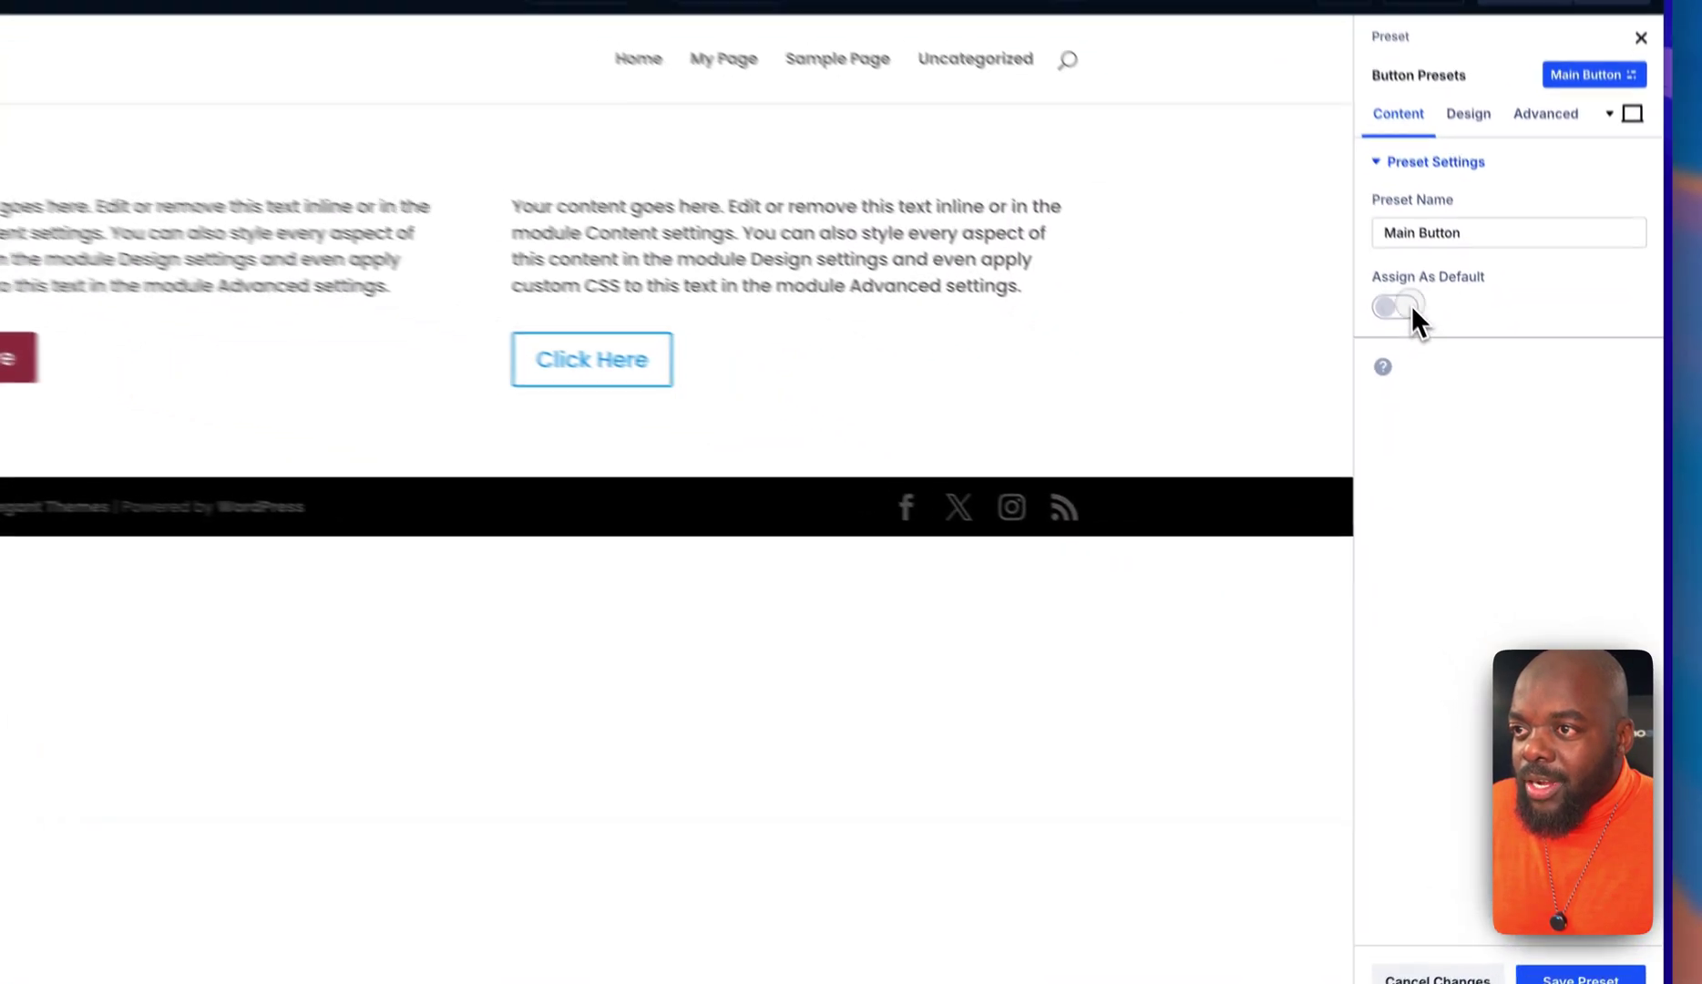
click(1465, 400)
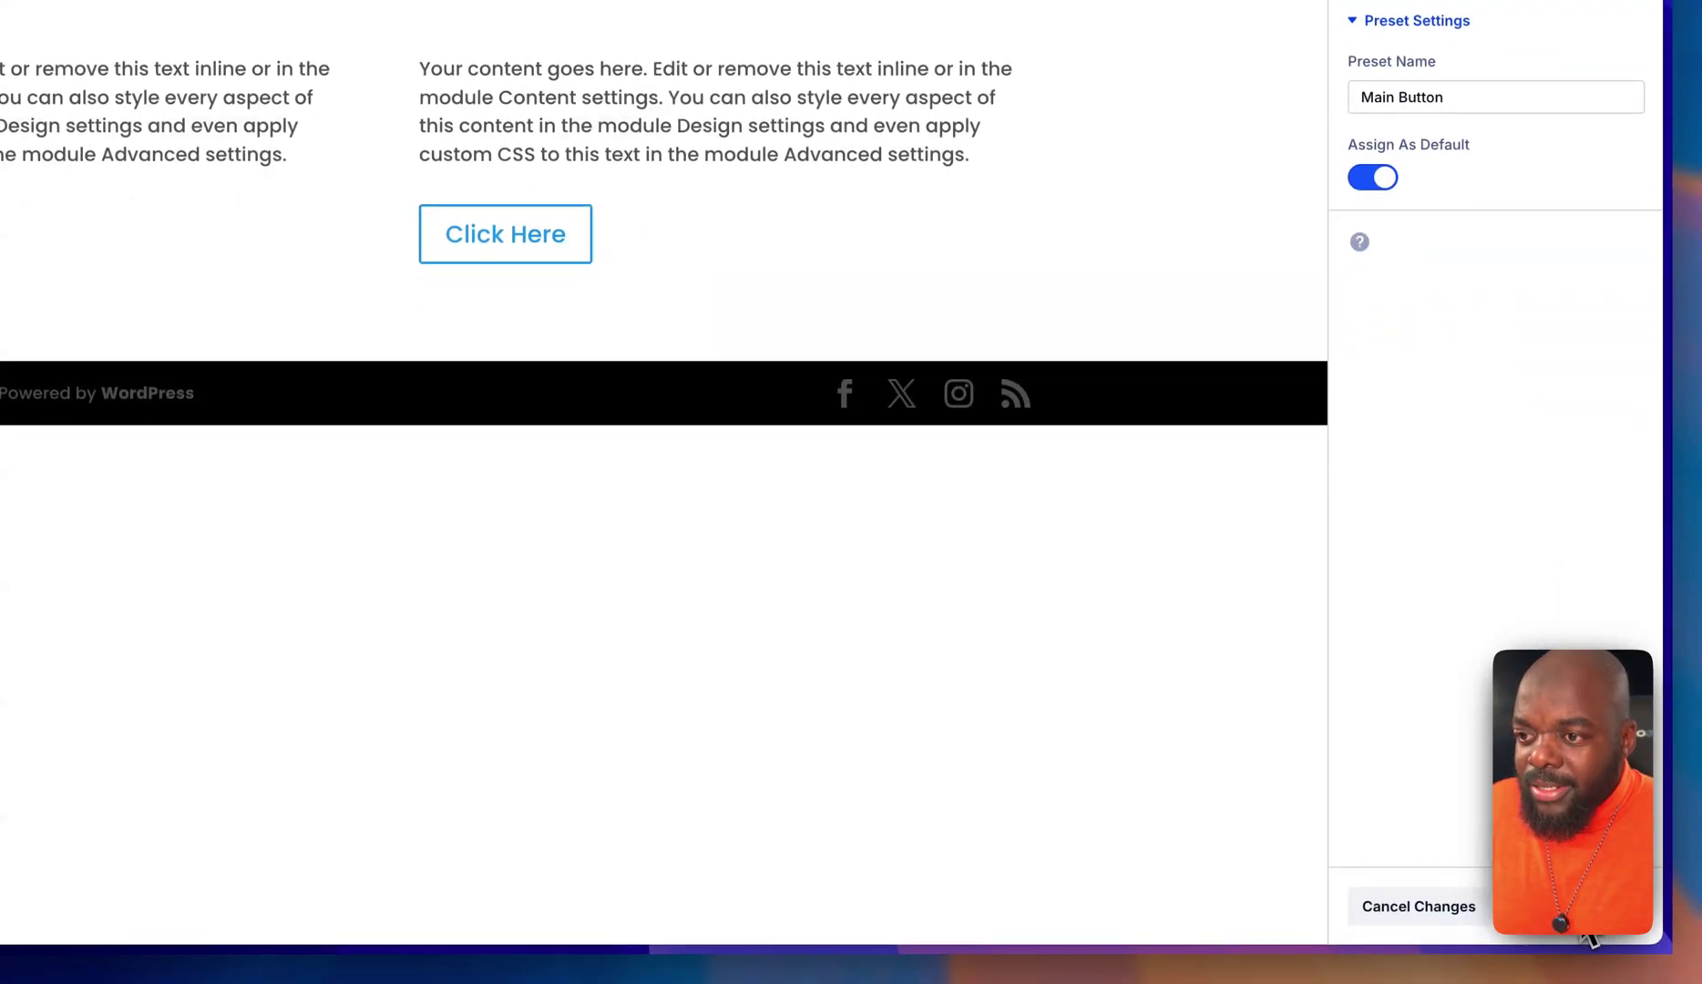
click(1586, 932)
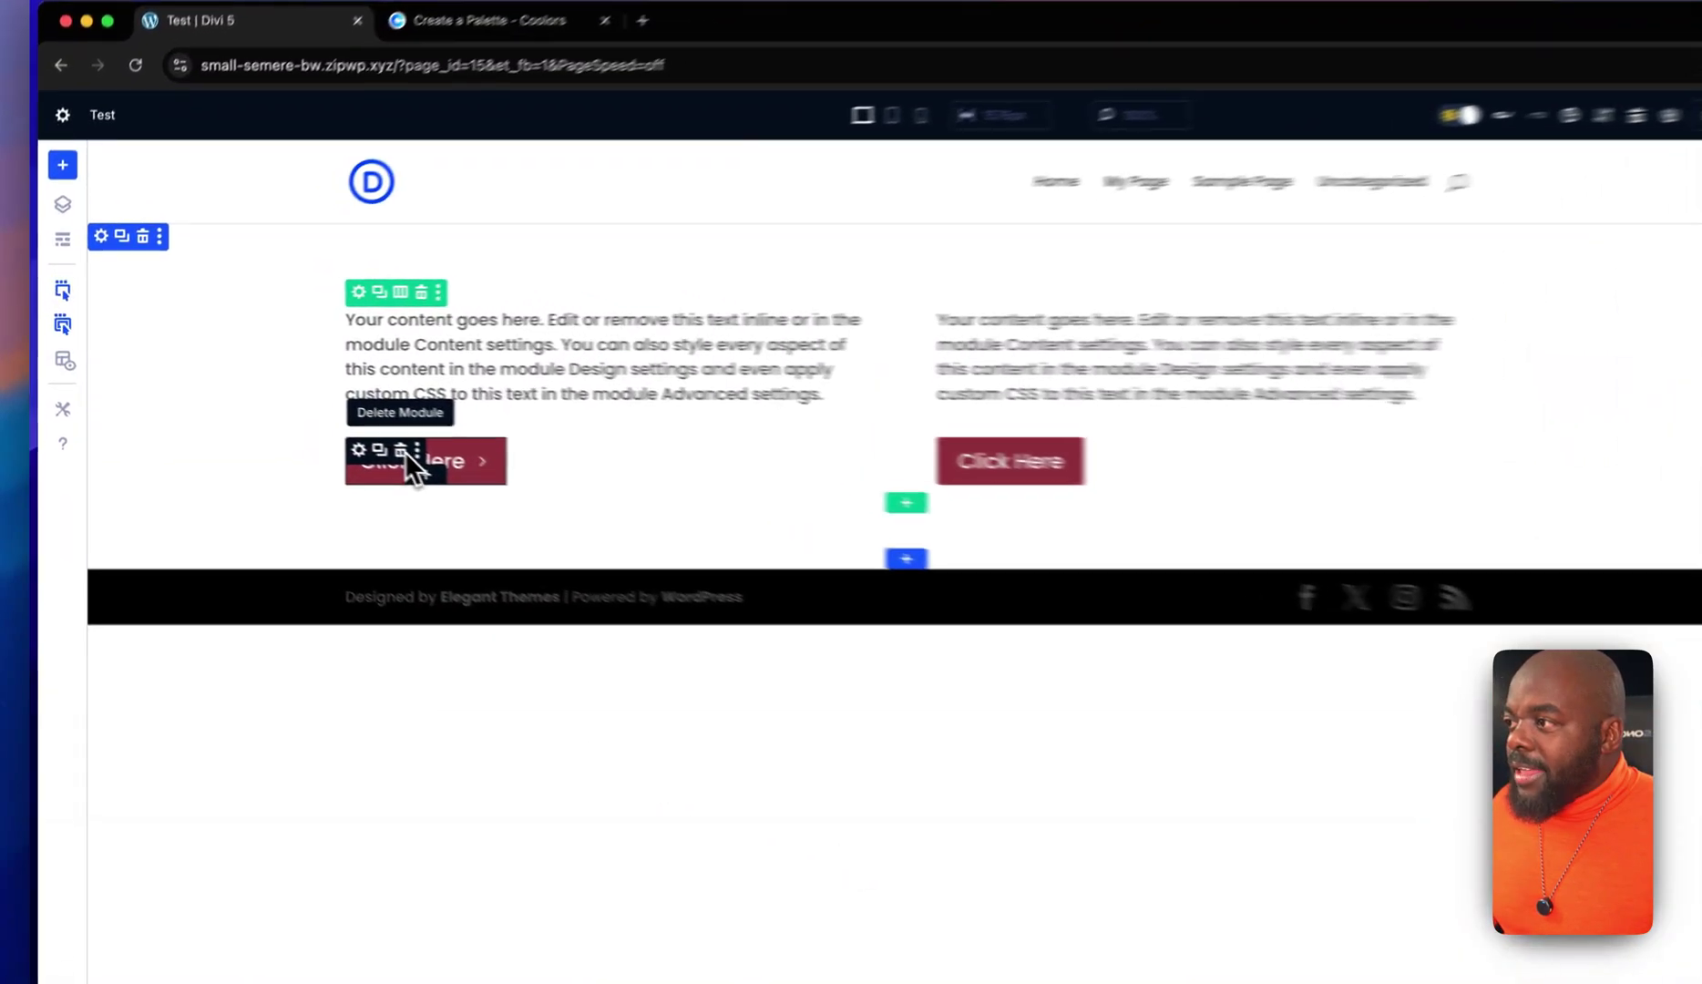
Delete the first column's button and insert a new Button module below the text in its place.
click(334, 428)
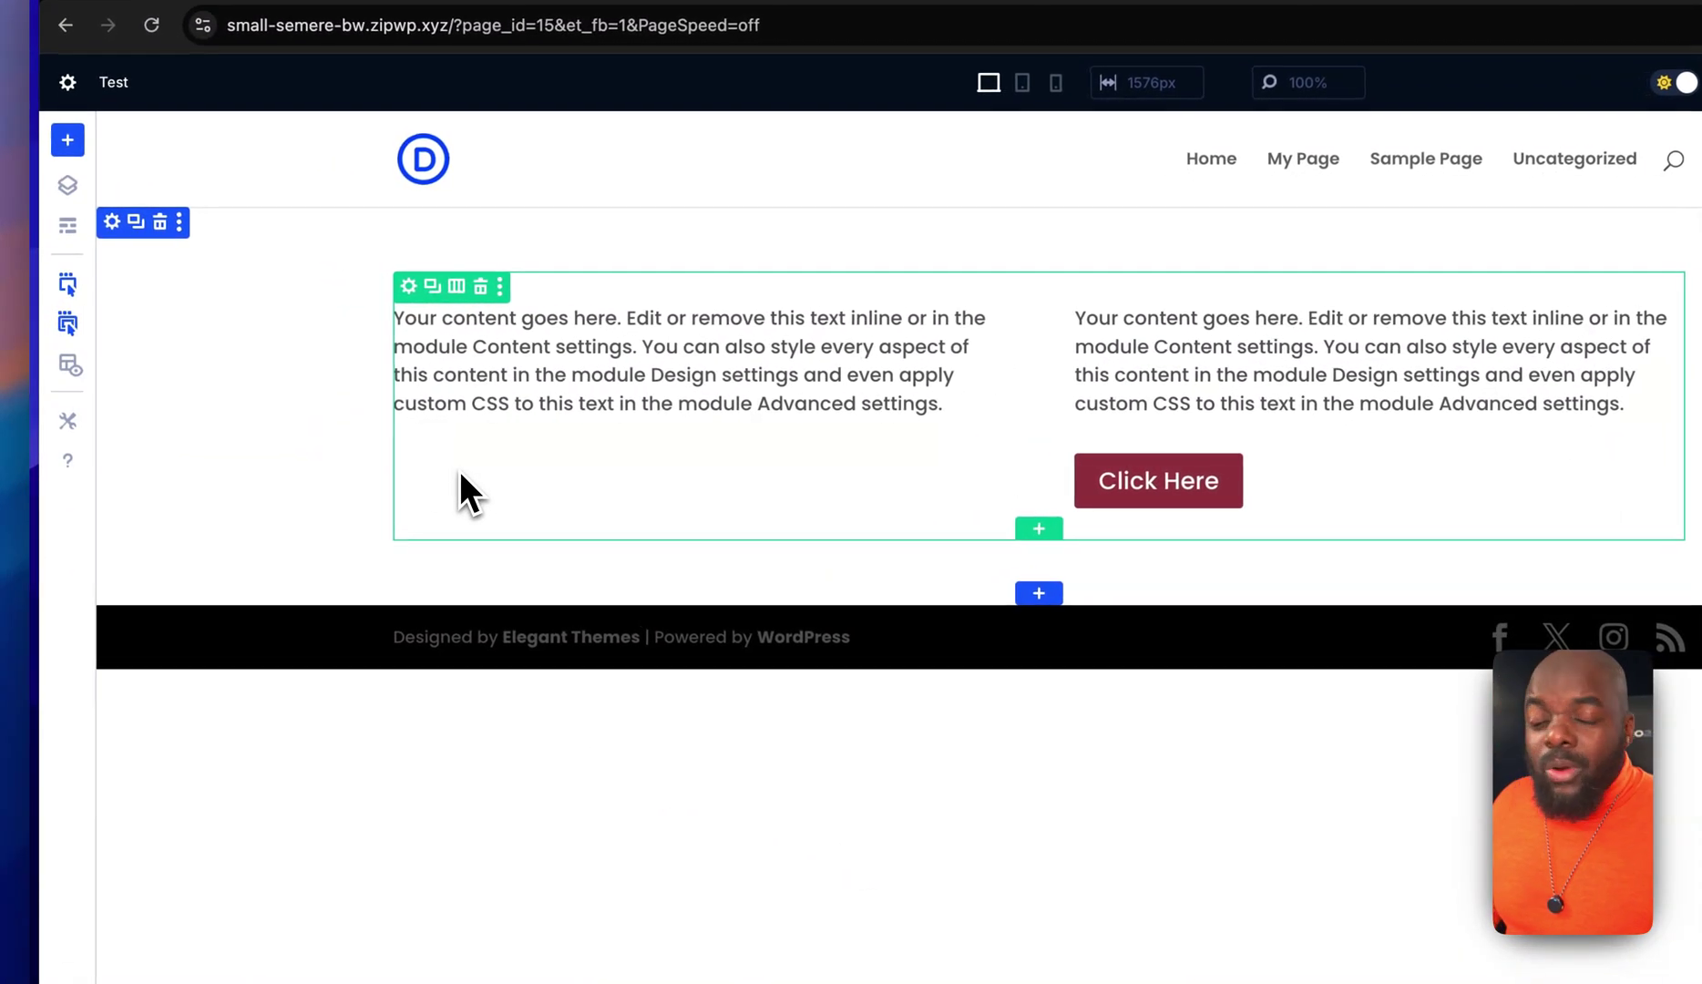
click(694, 405)
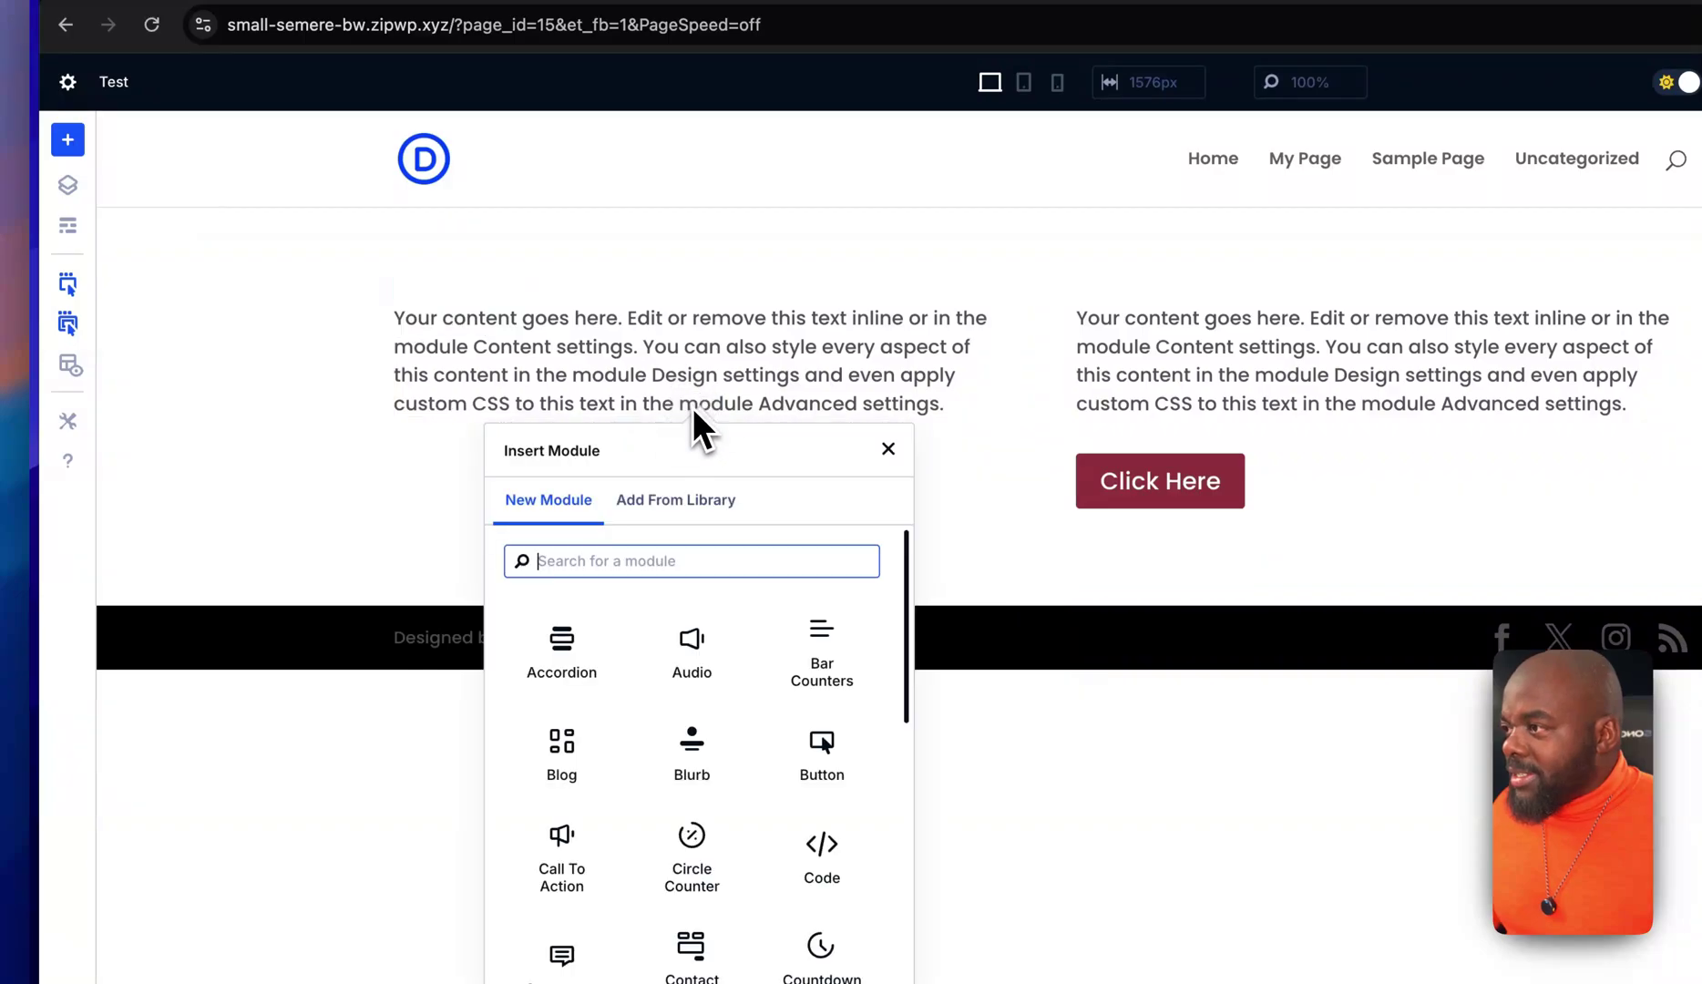
text(text)
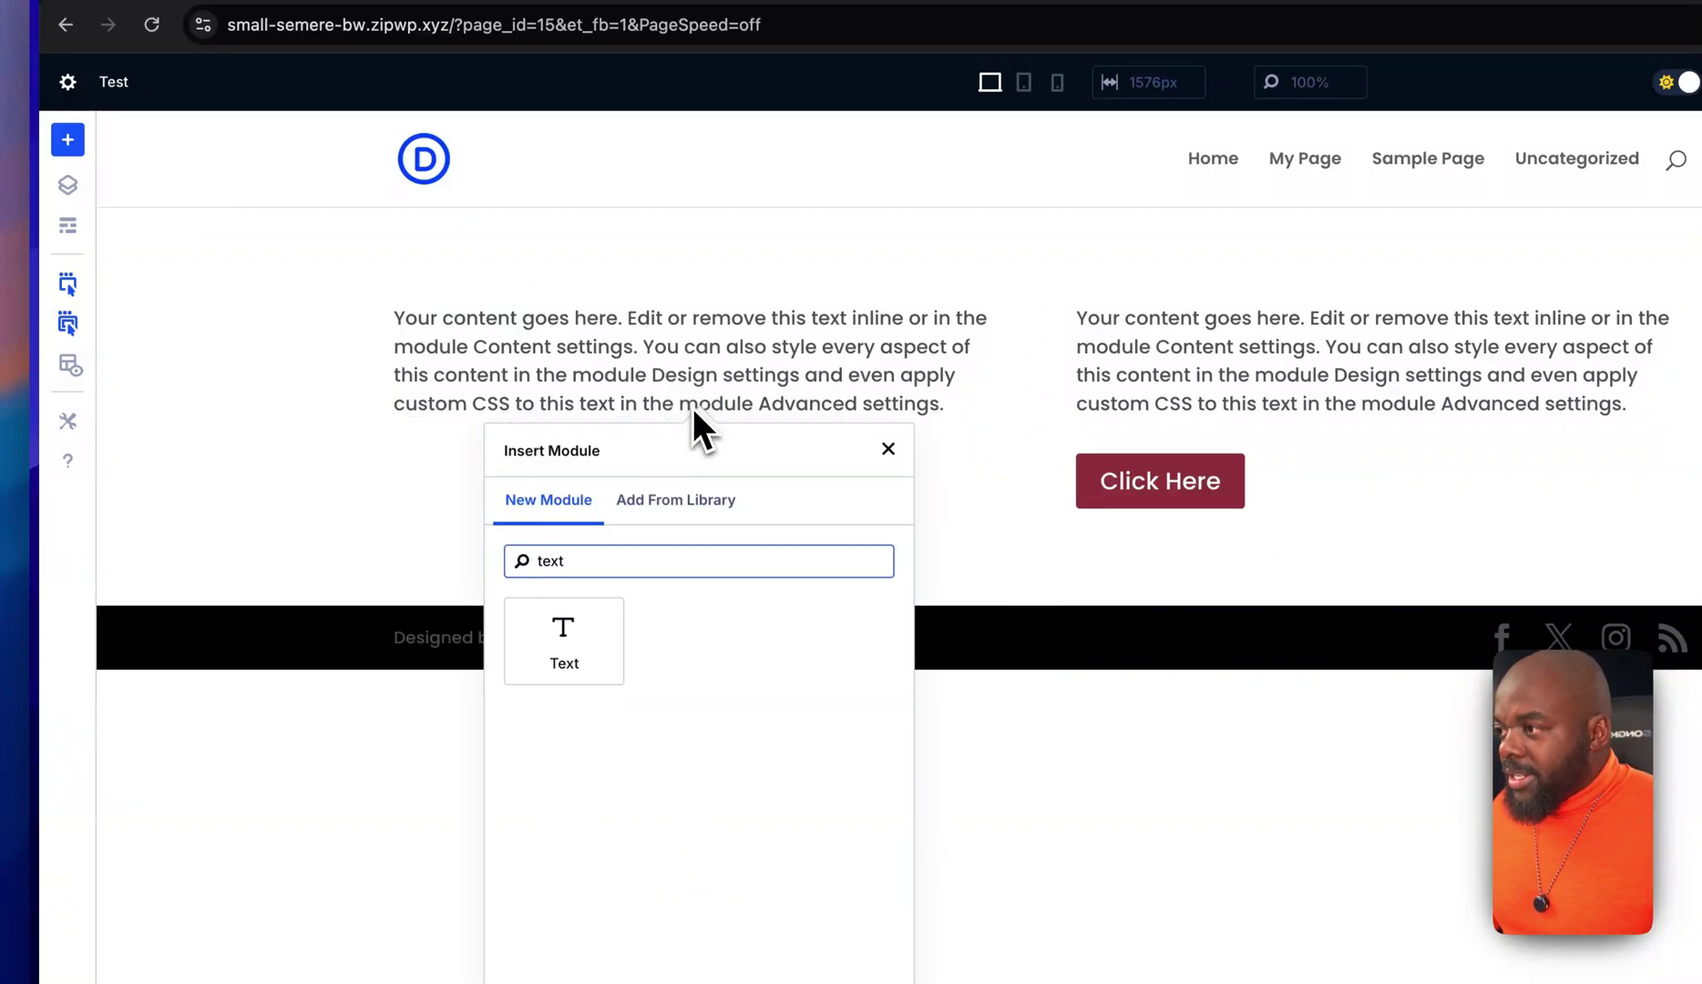
key(BackSpace)
key(BackSpace)
key(BackSpace)
key(BackSpace)
text(butto)
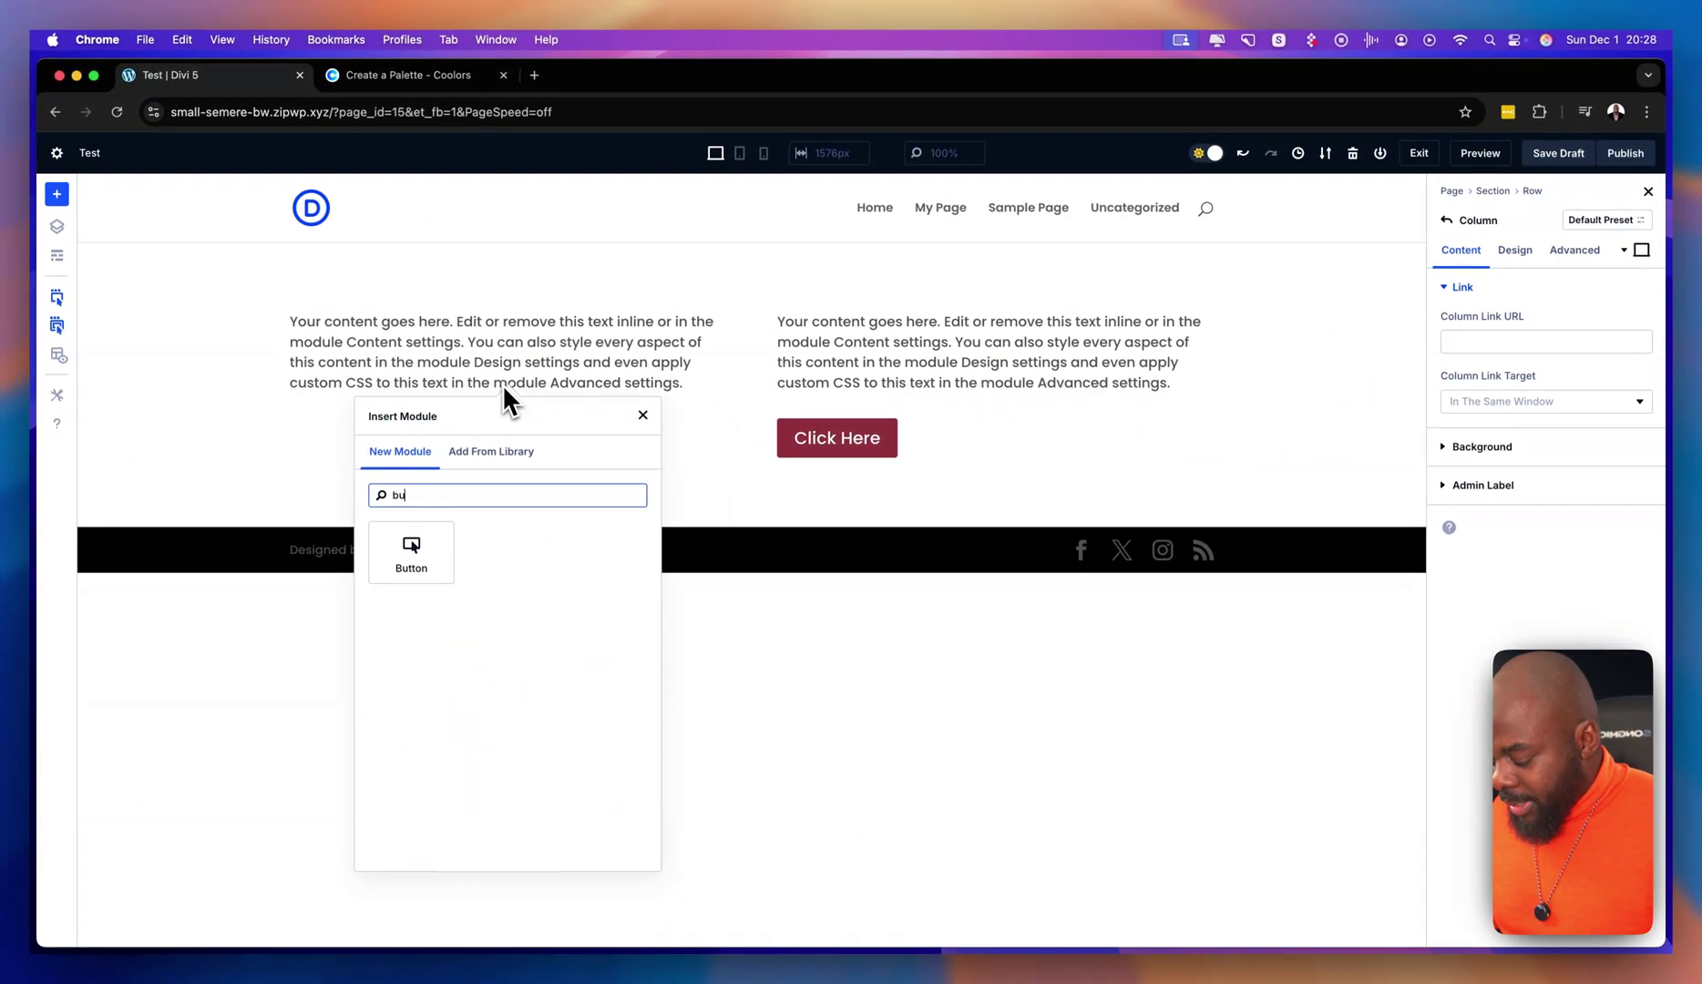
text(n)
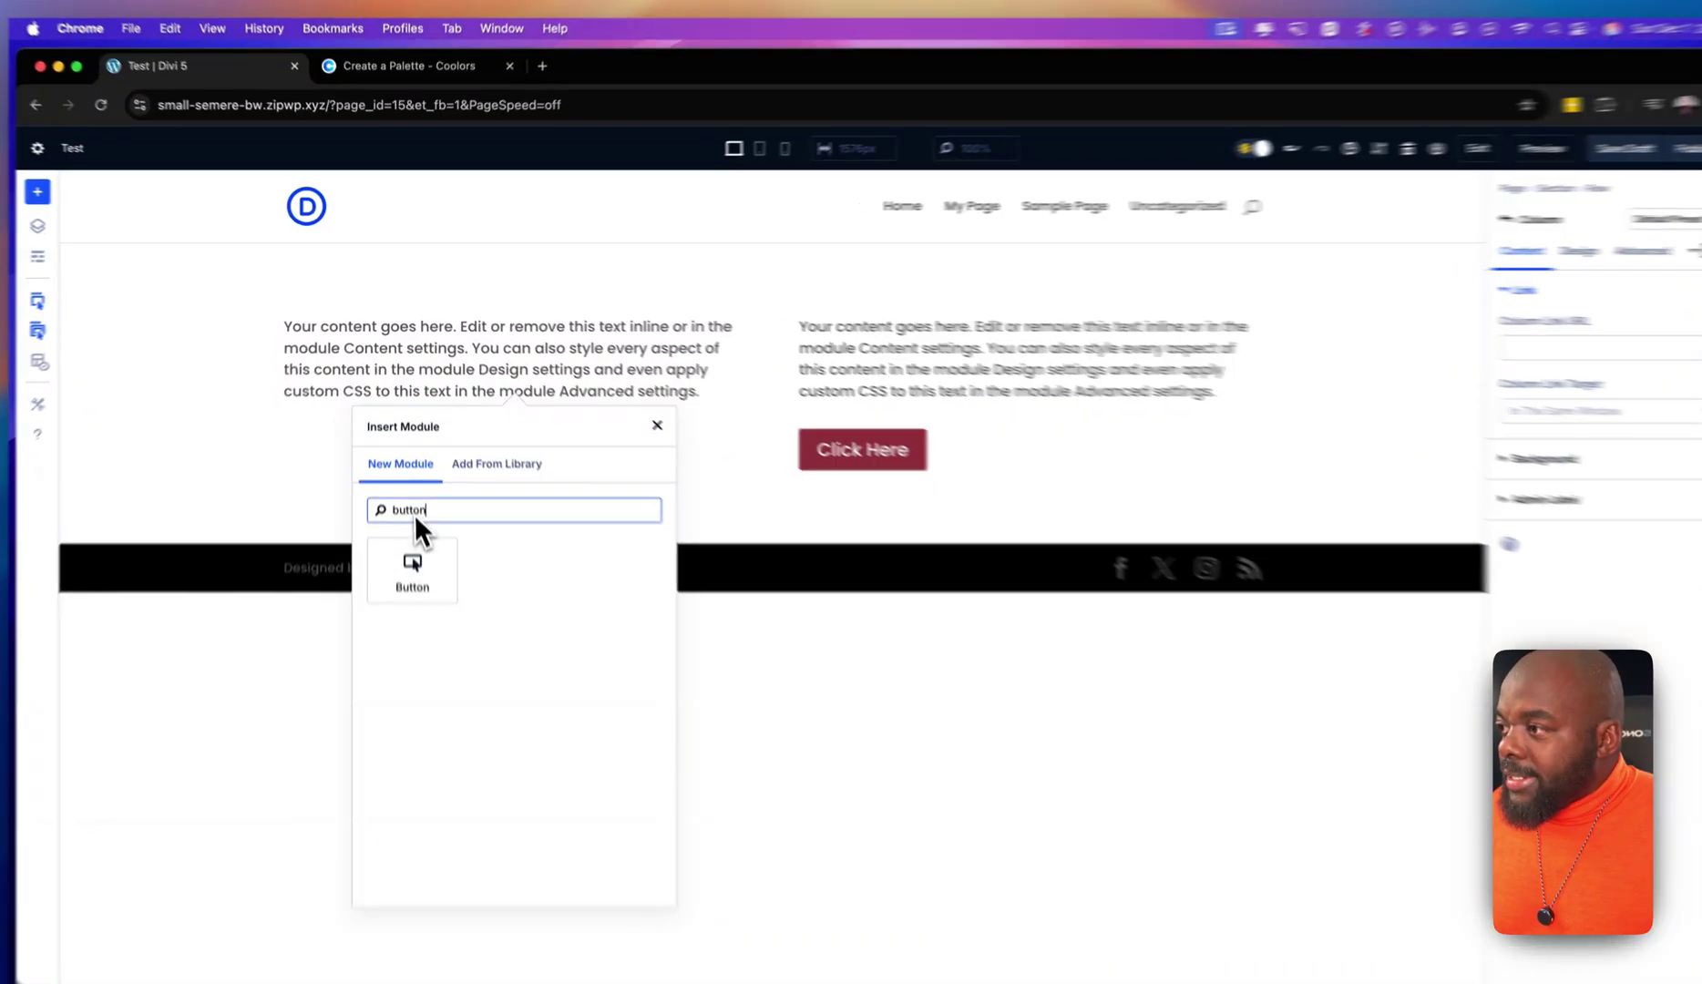
click(411, 549)
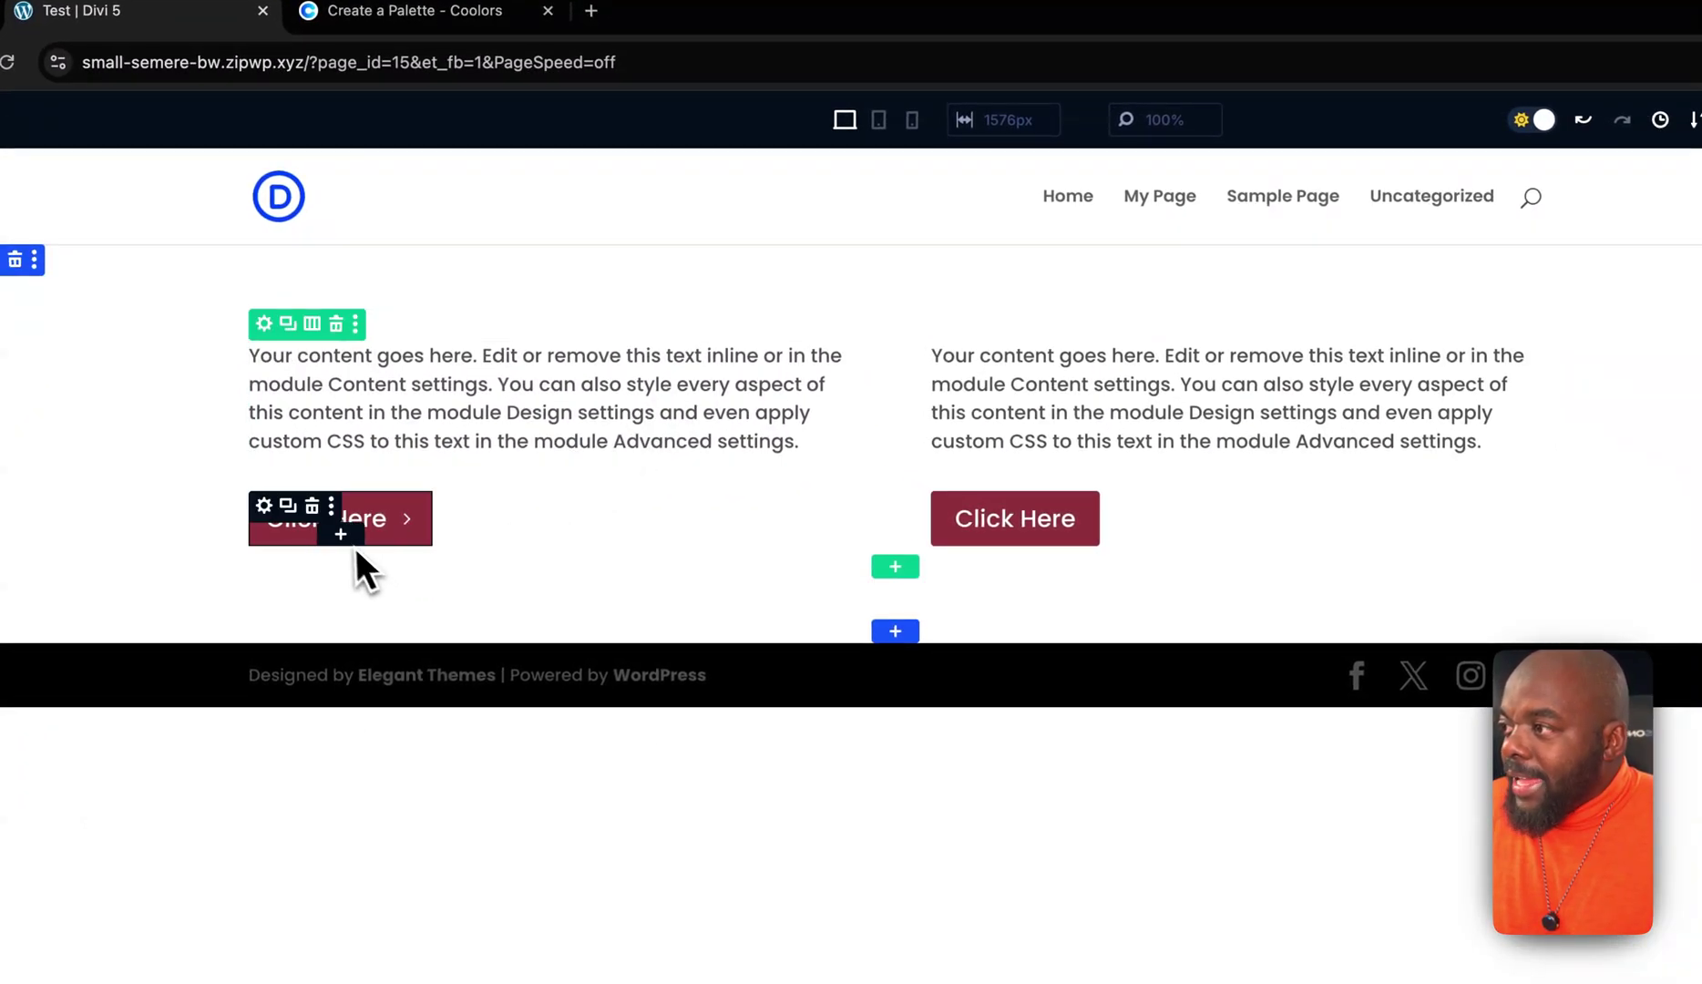
Set the first column button's text to "Download Now".
click(321, 523)
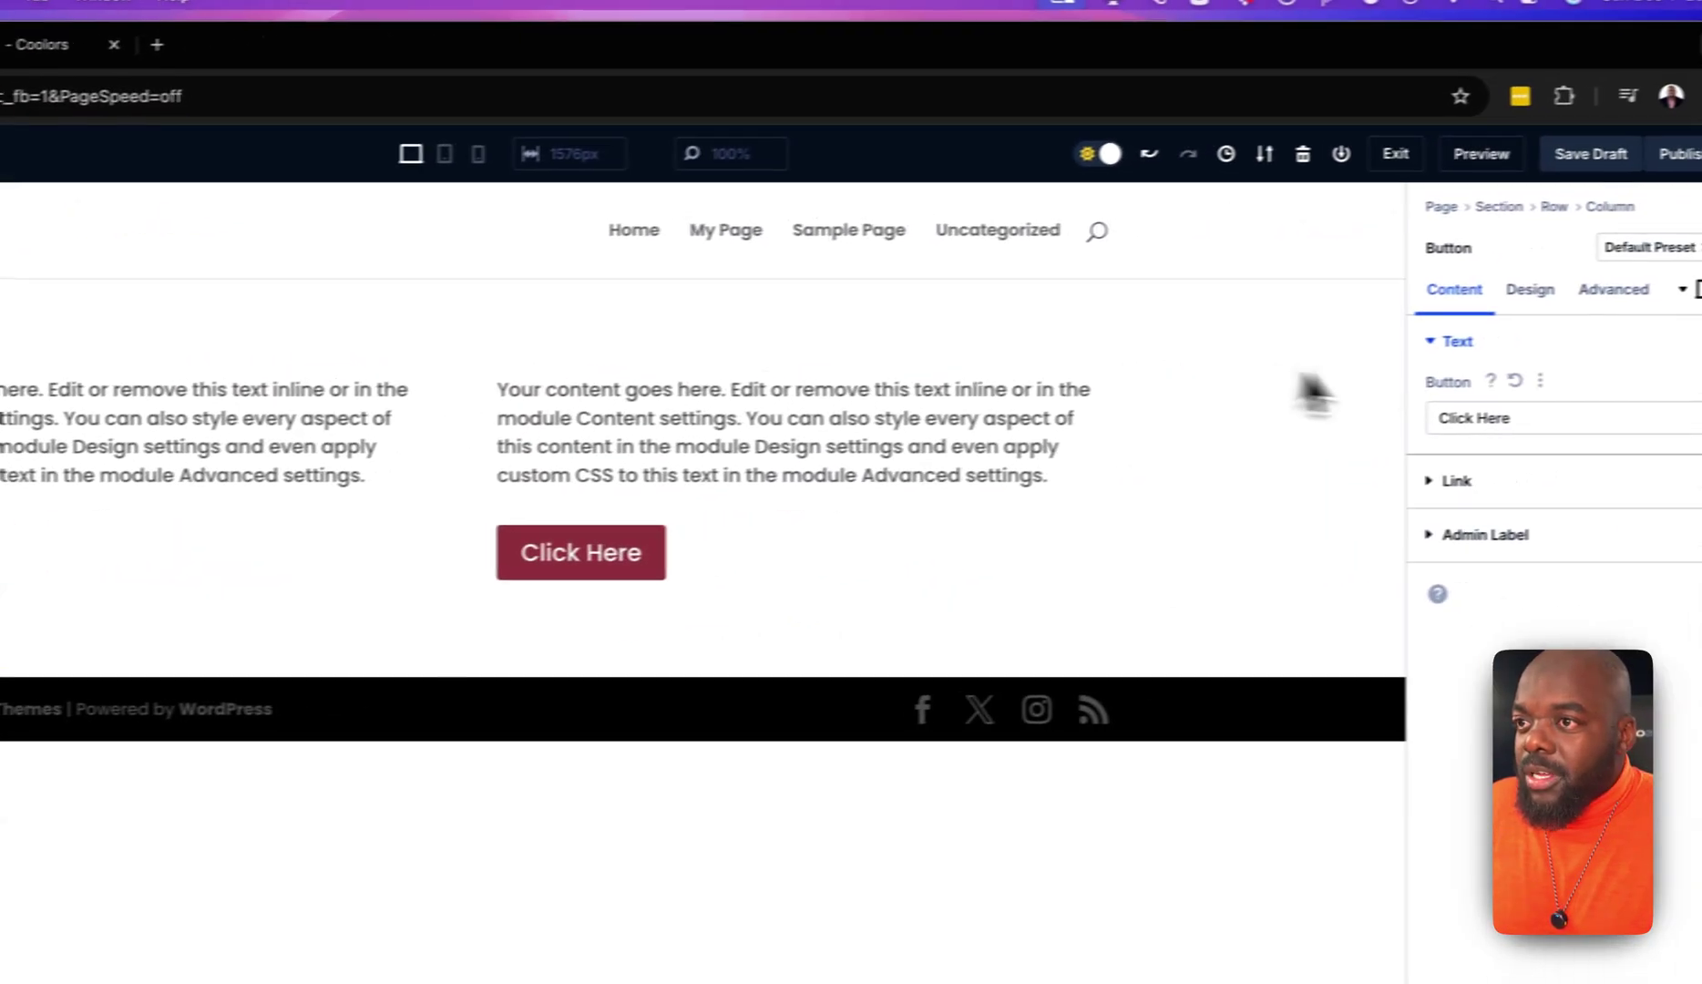
triple_click(1476, 426)
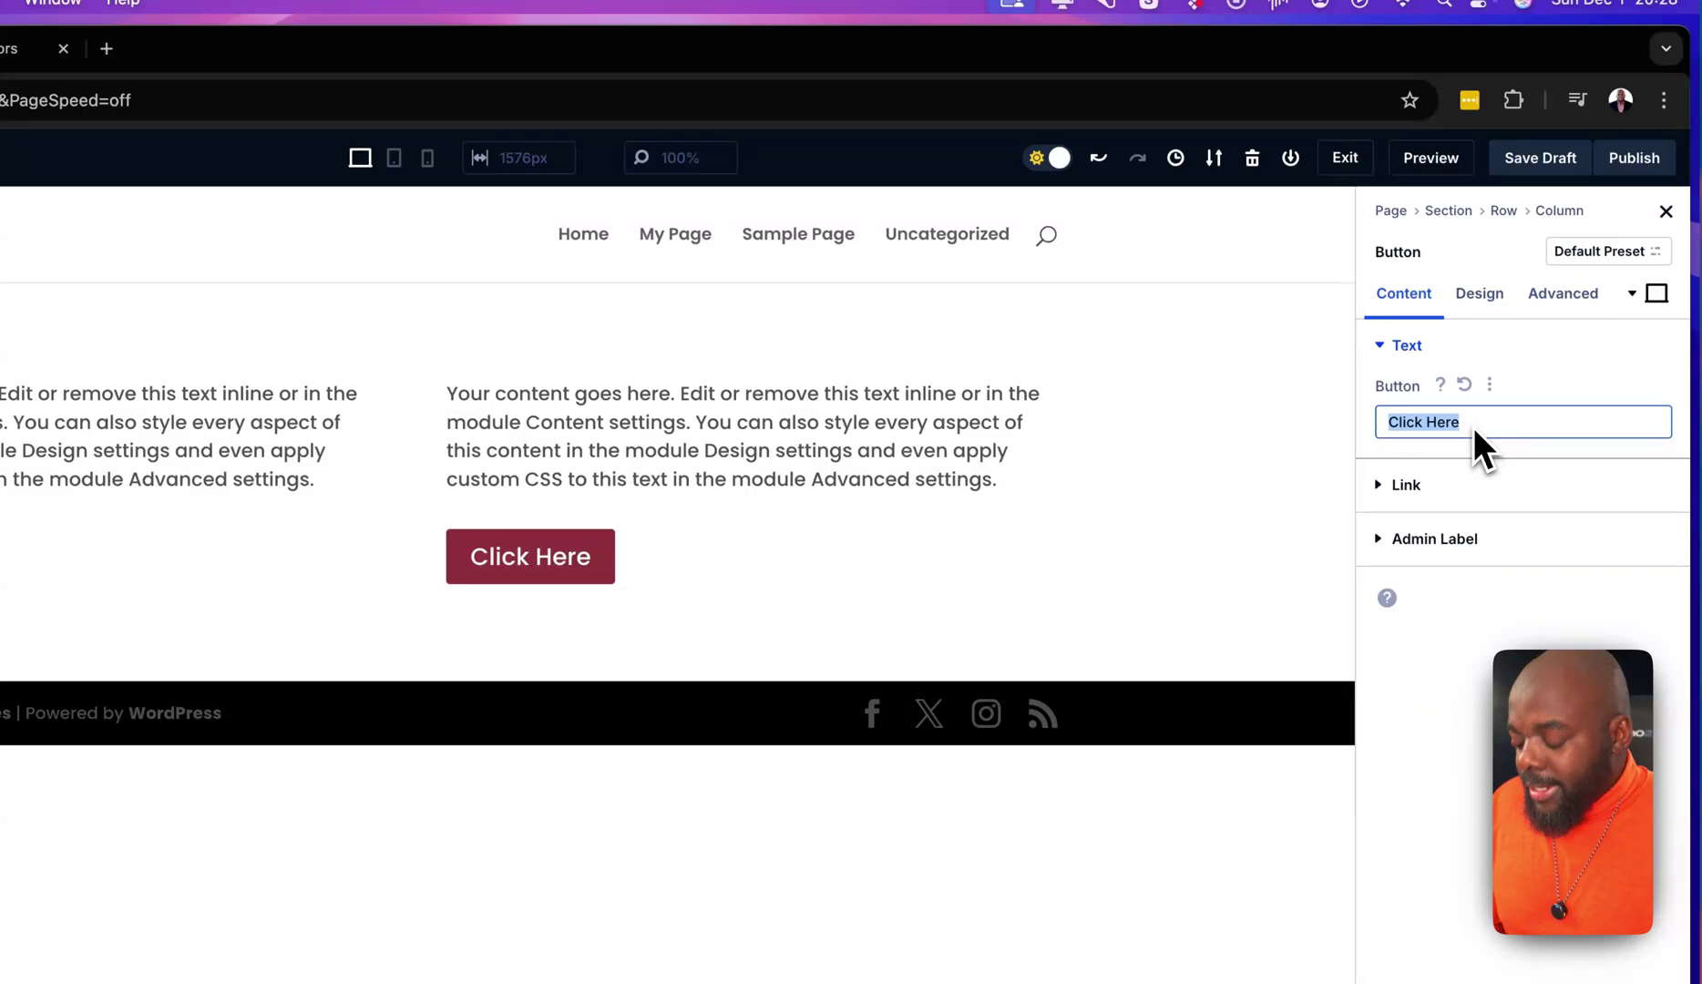
text(Downloa)
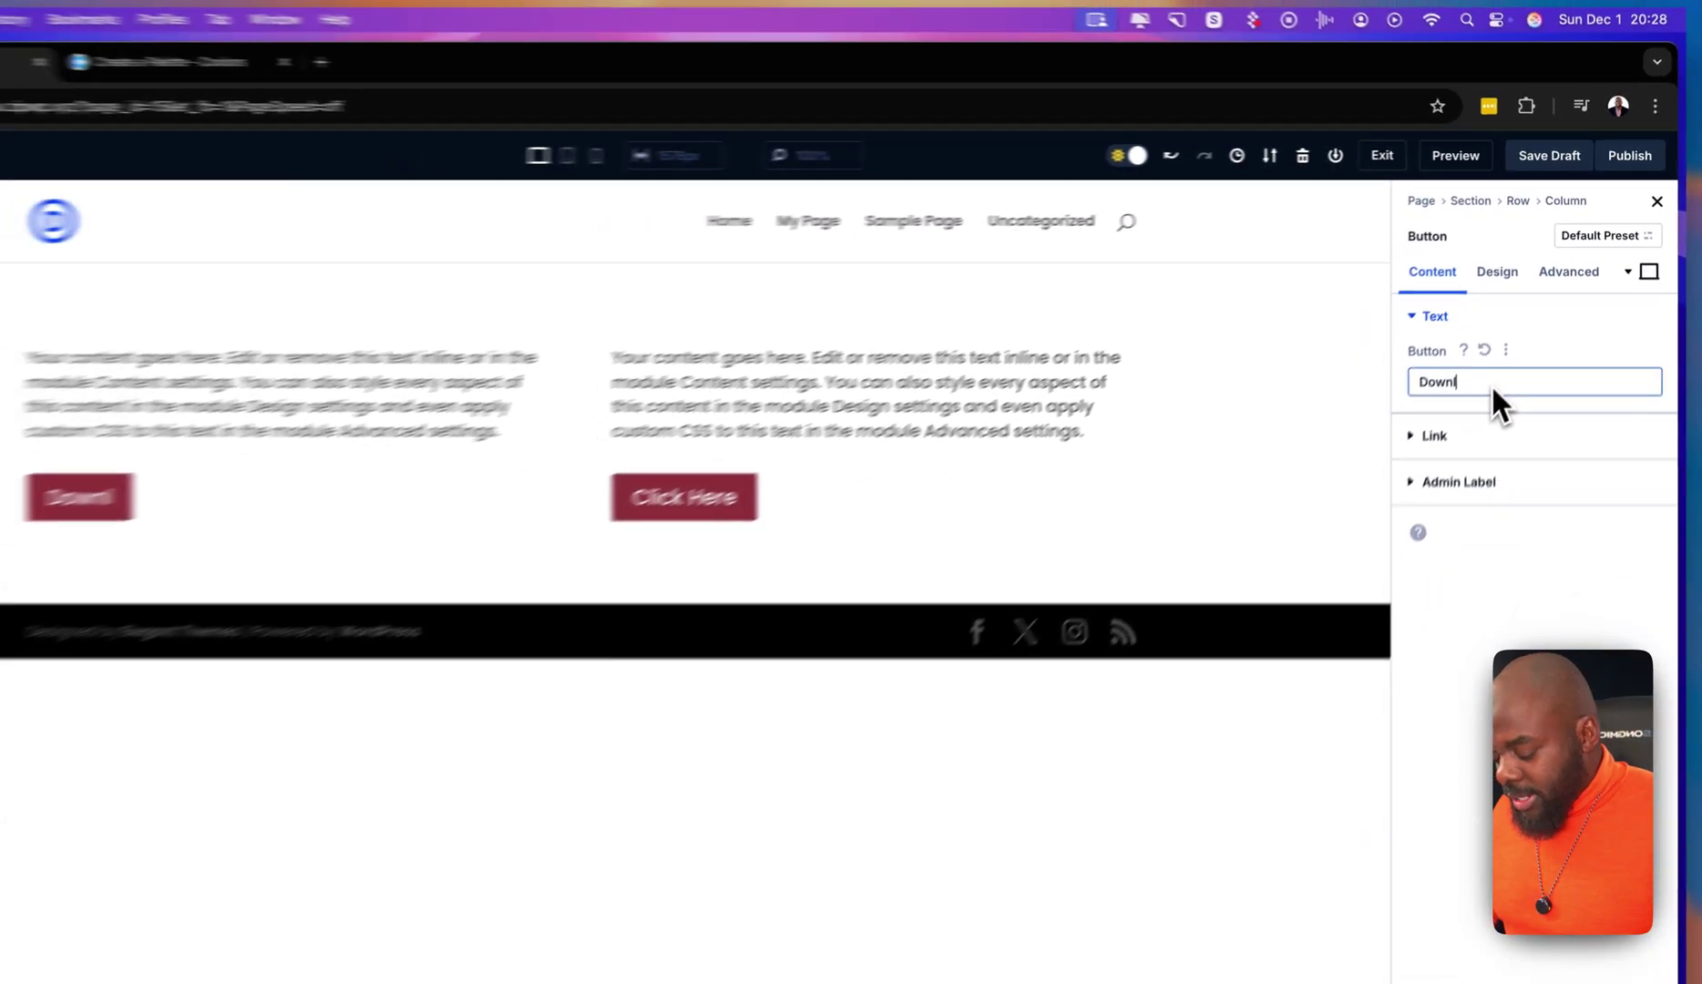
text(d N)
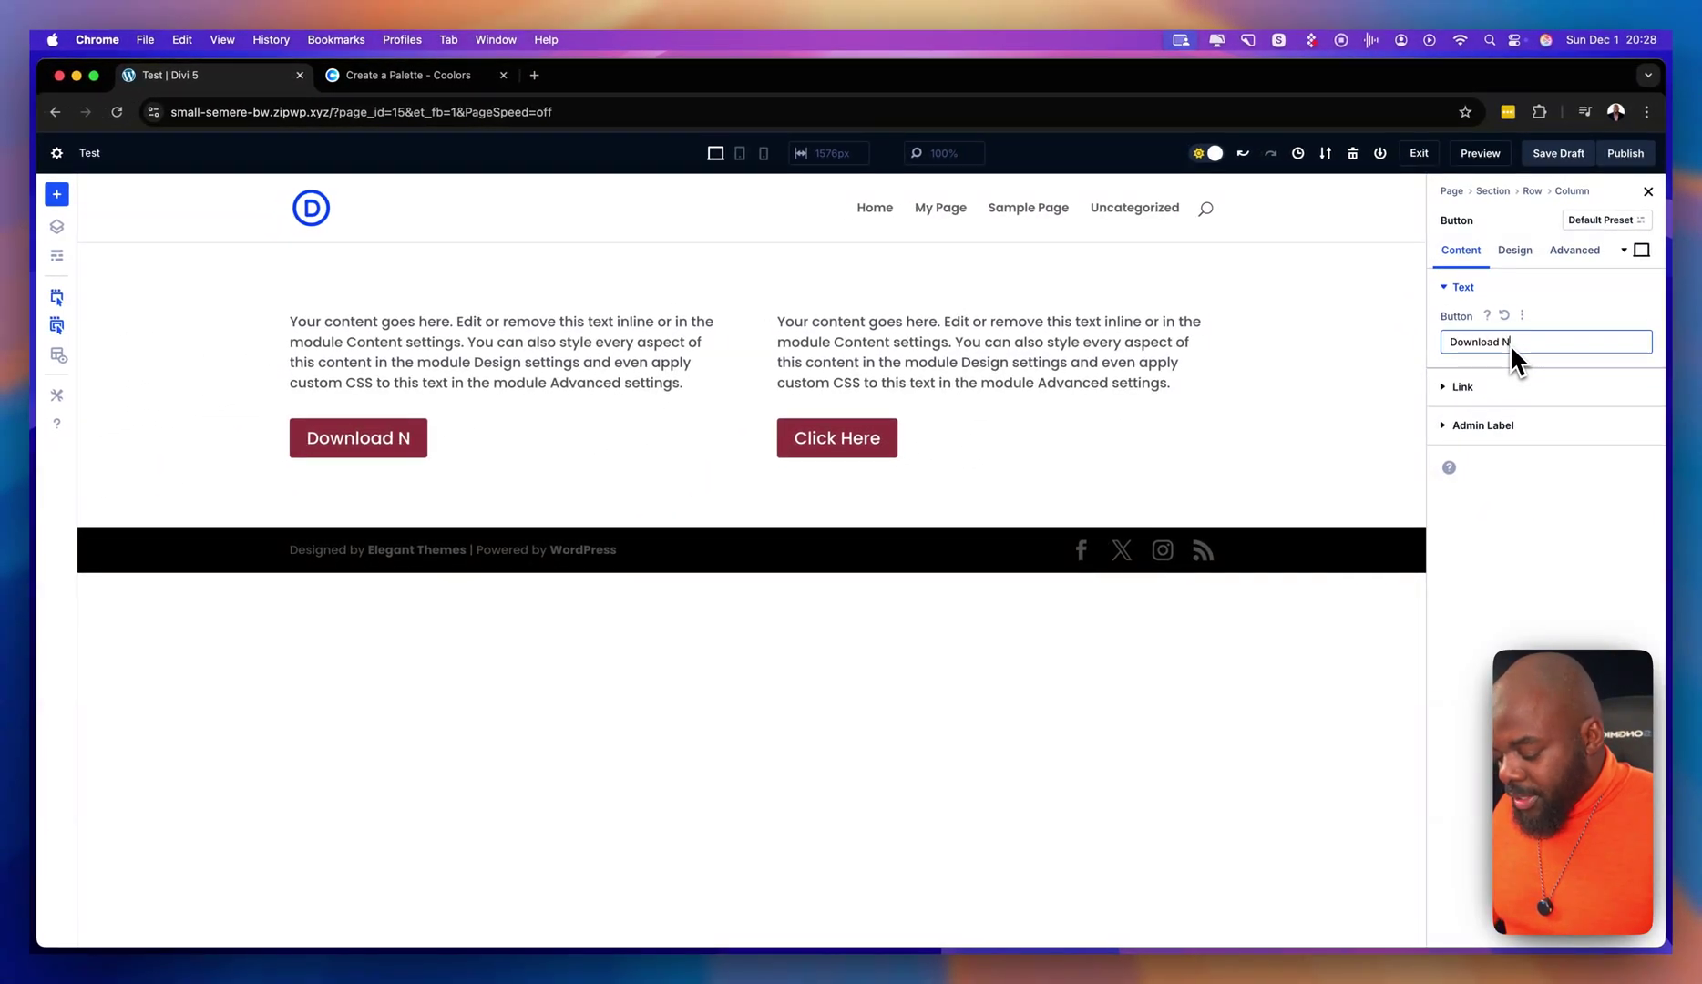
text(ow)
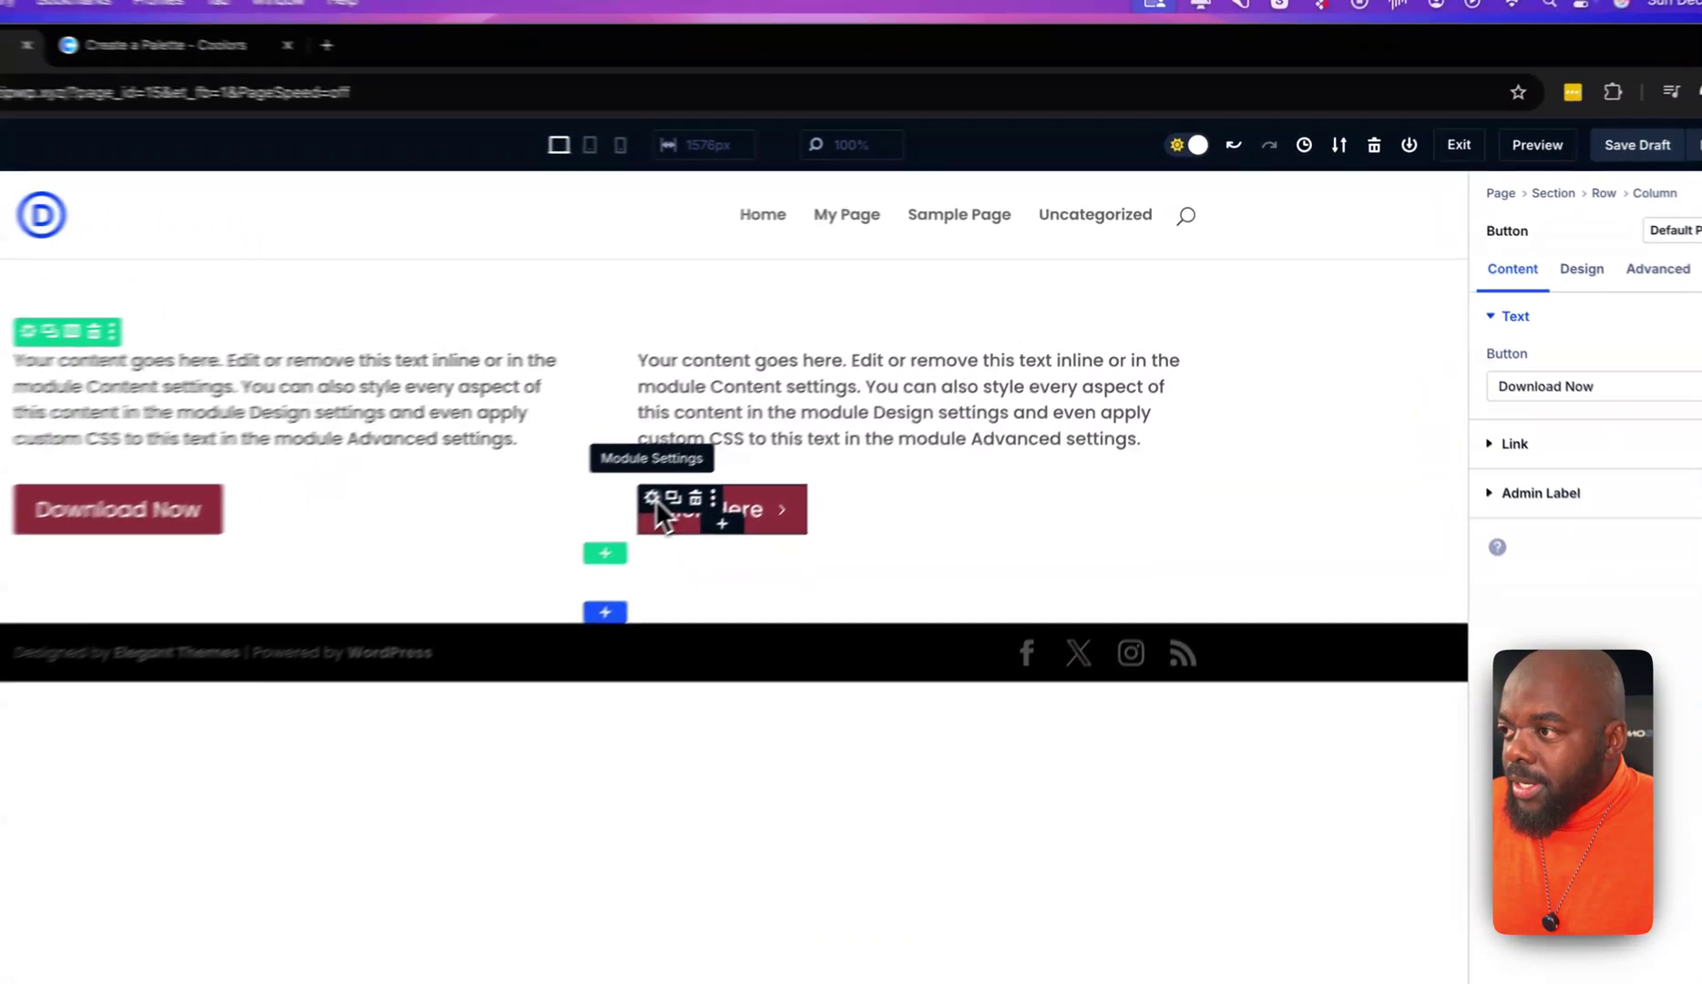
Apply the "Button Preset 1" preset to the second column's button and review its available presets.
click(795, 436)
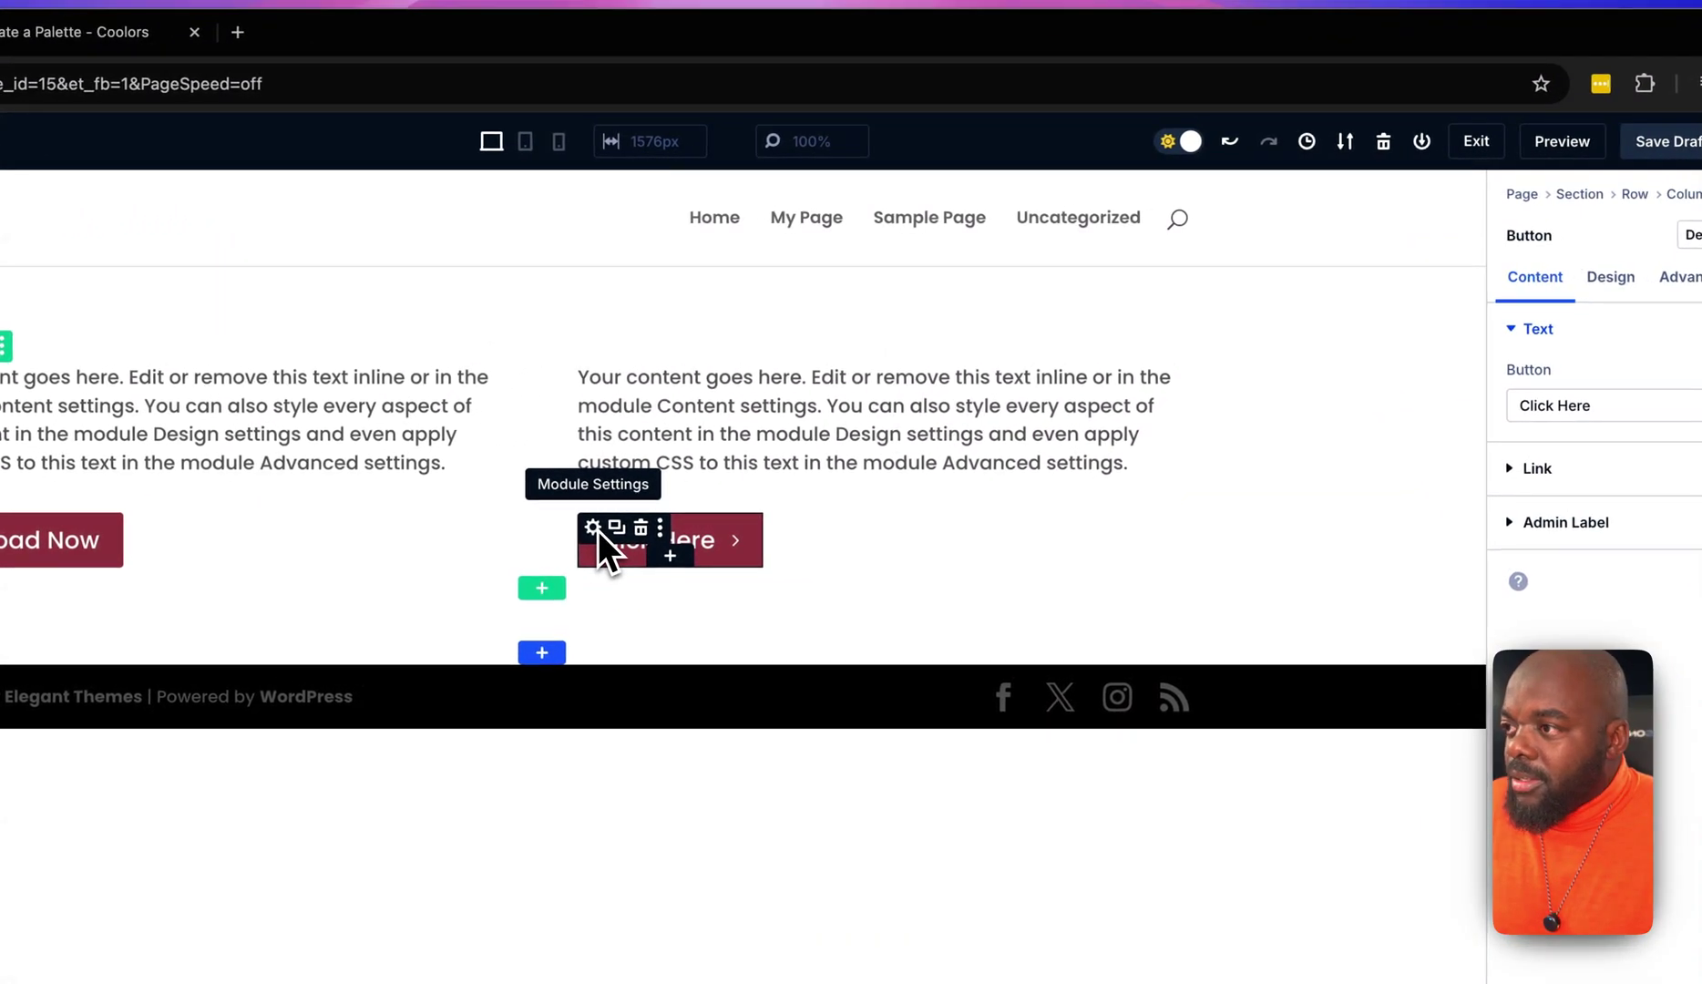
click(596, 529)
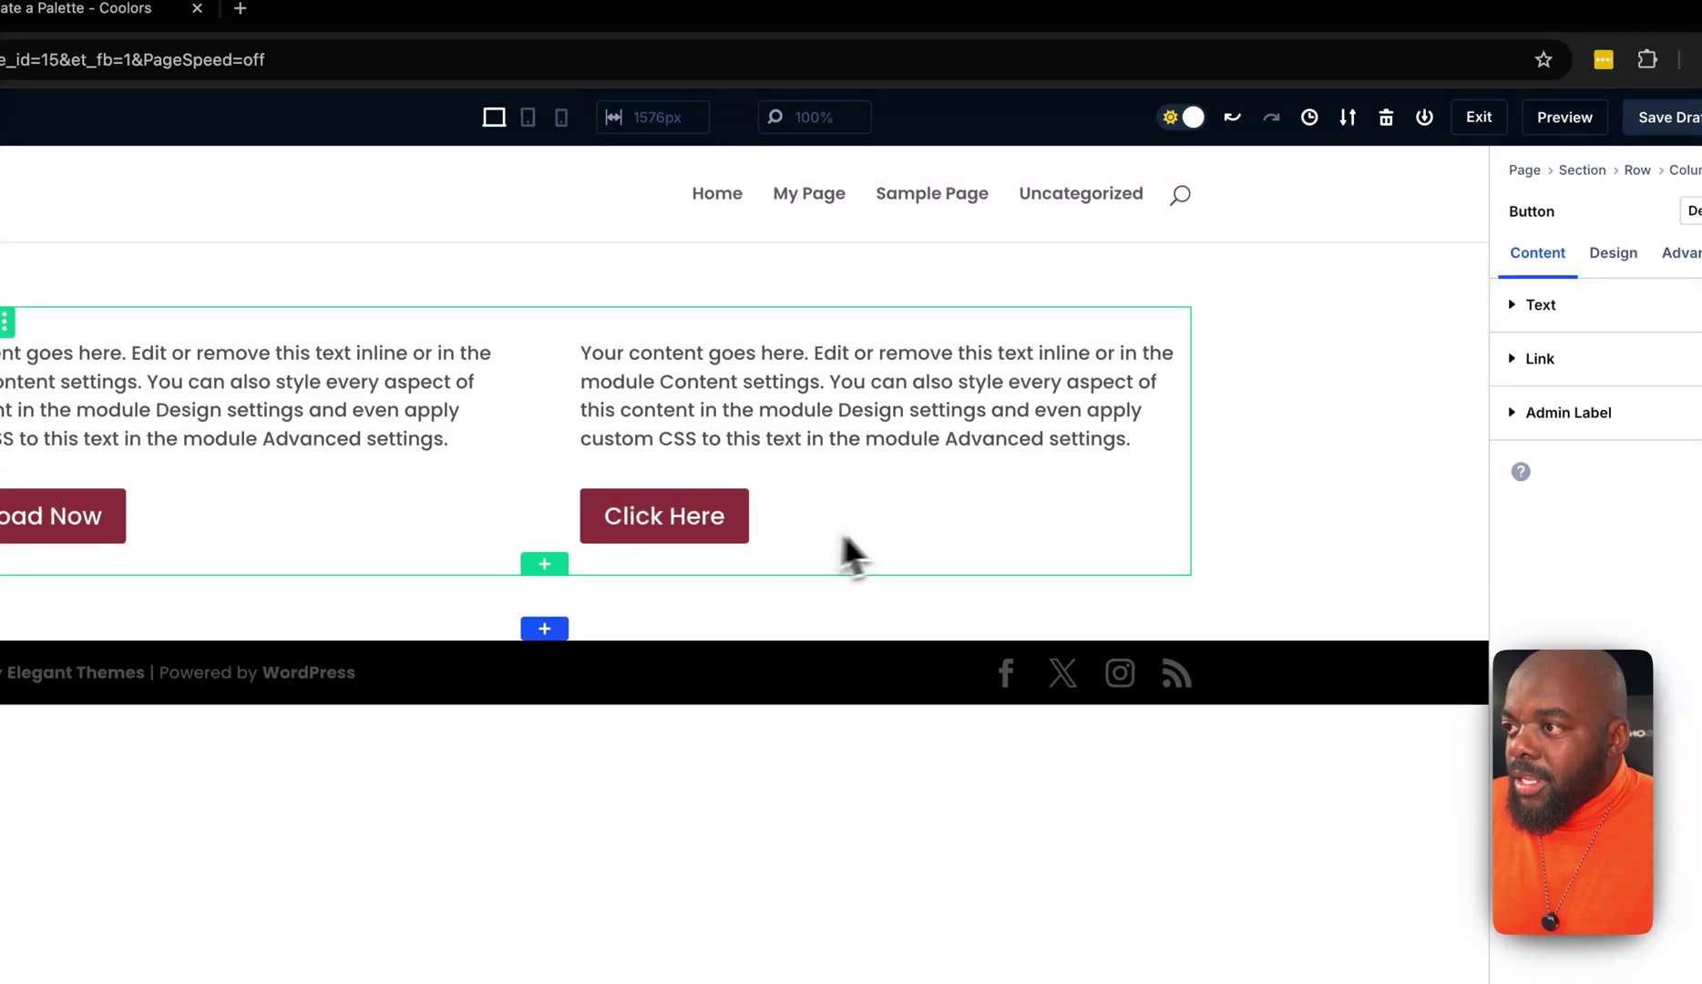
mouse_move(731, 533)
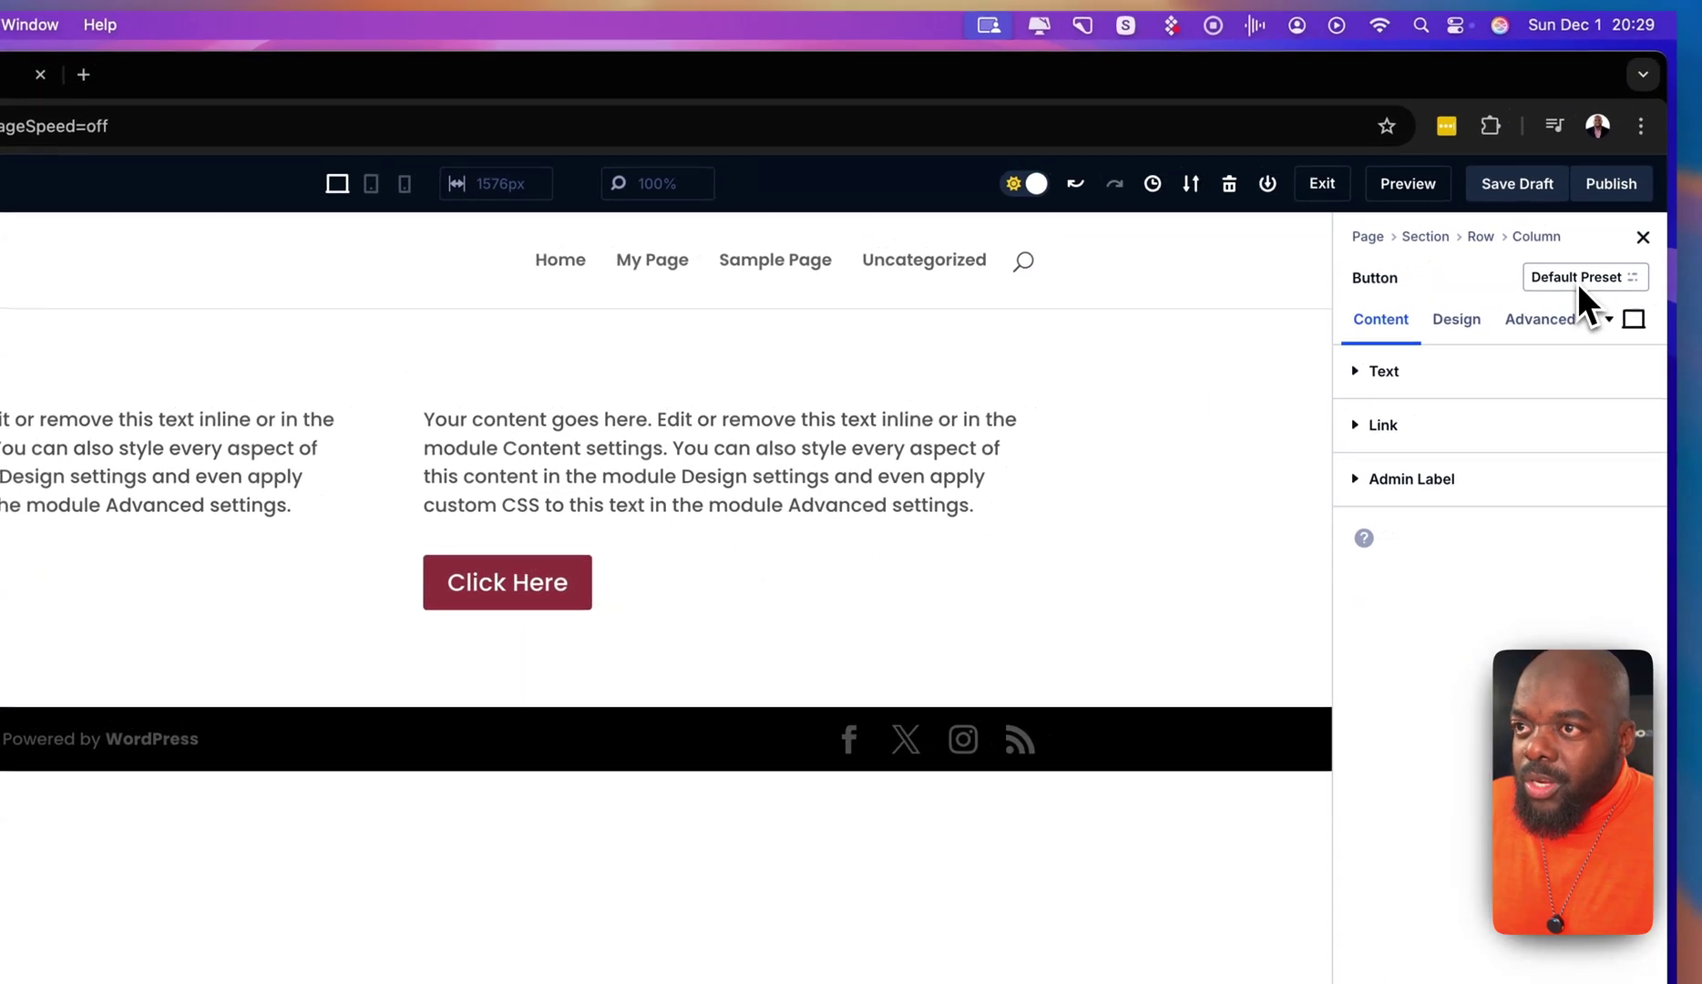
click(1573, 281)
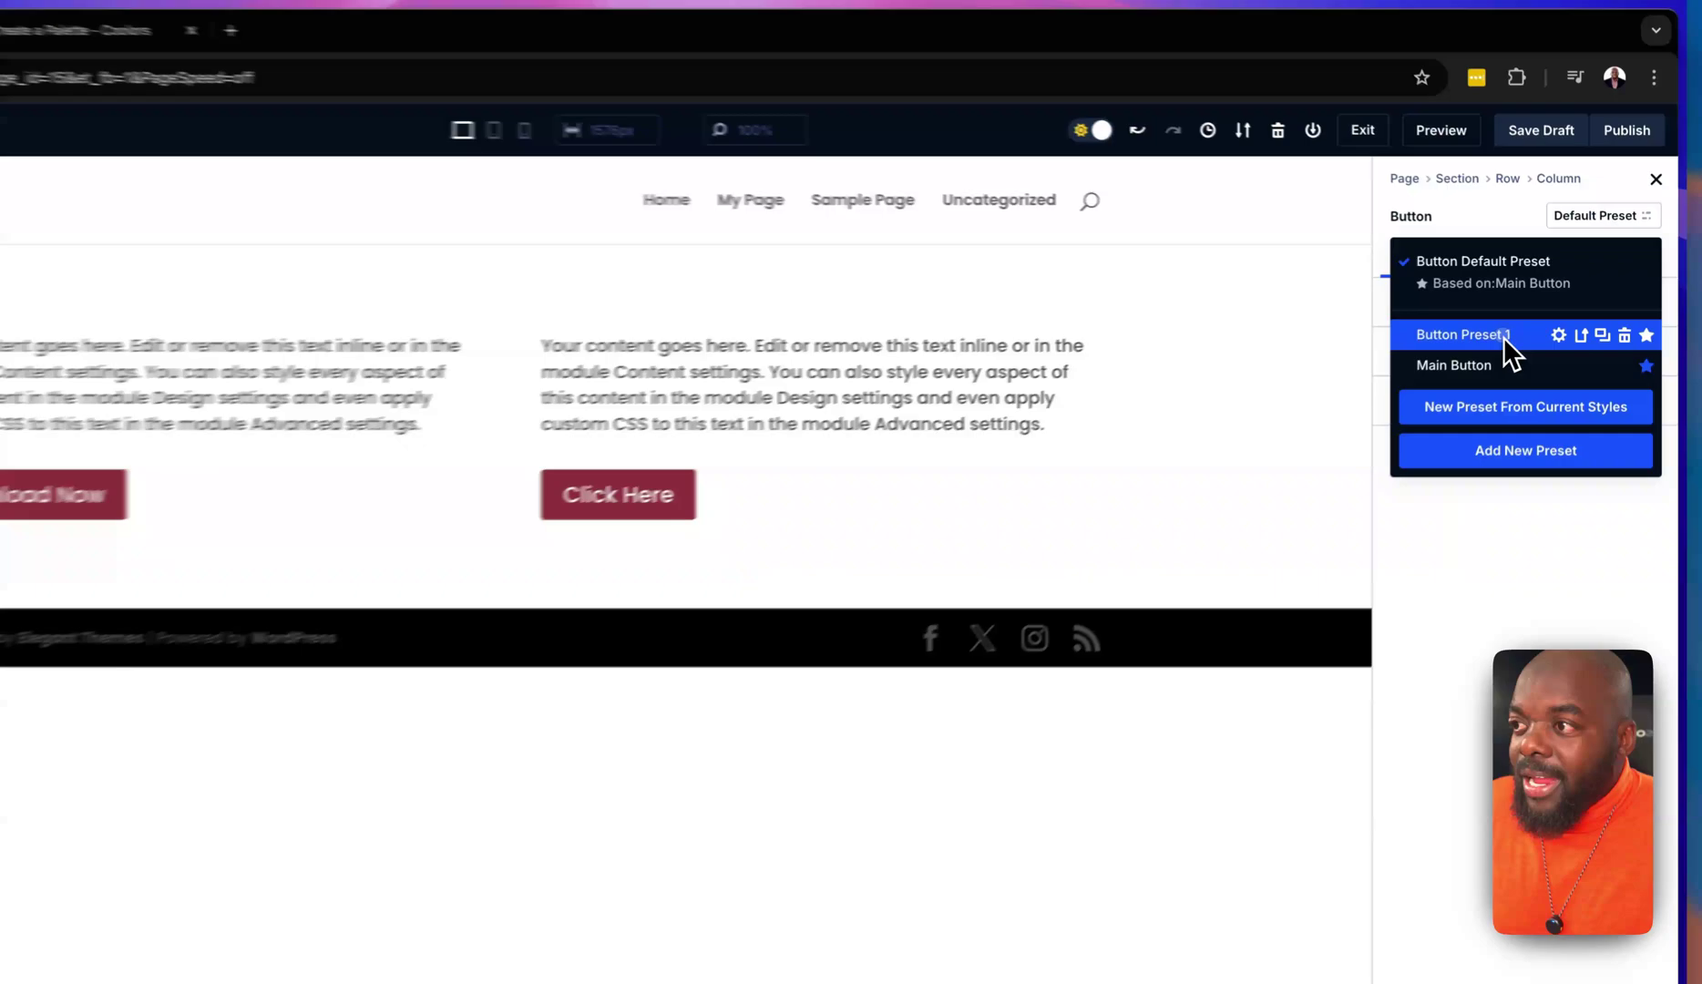
click(1504, 342)
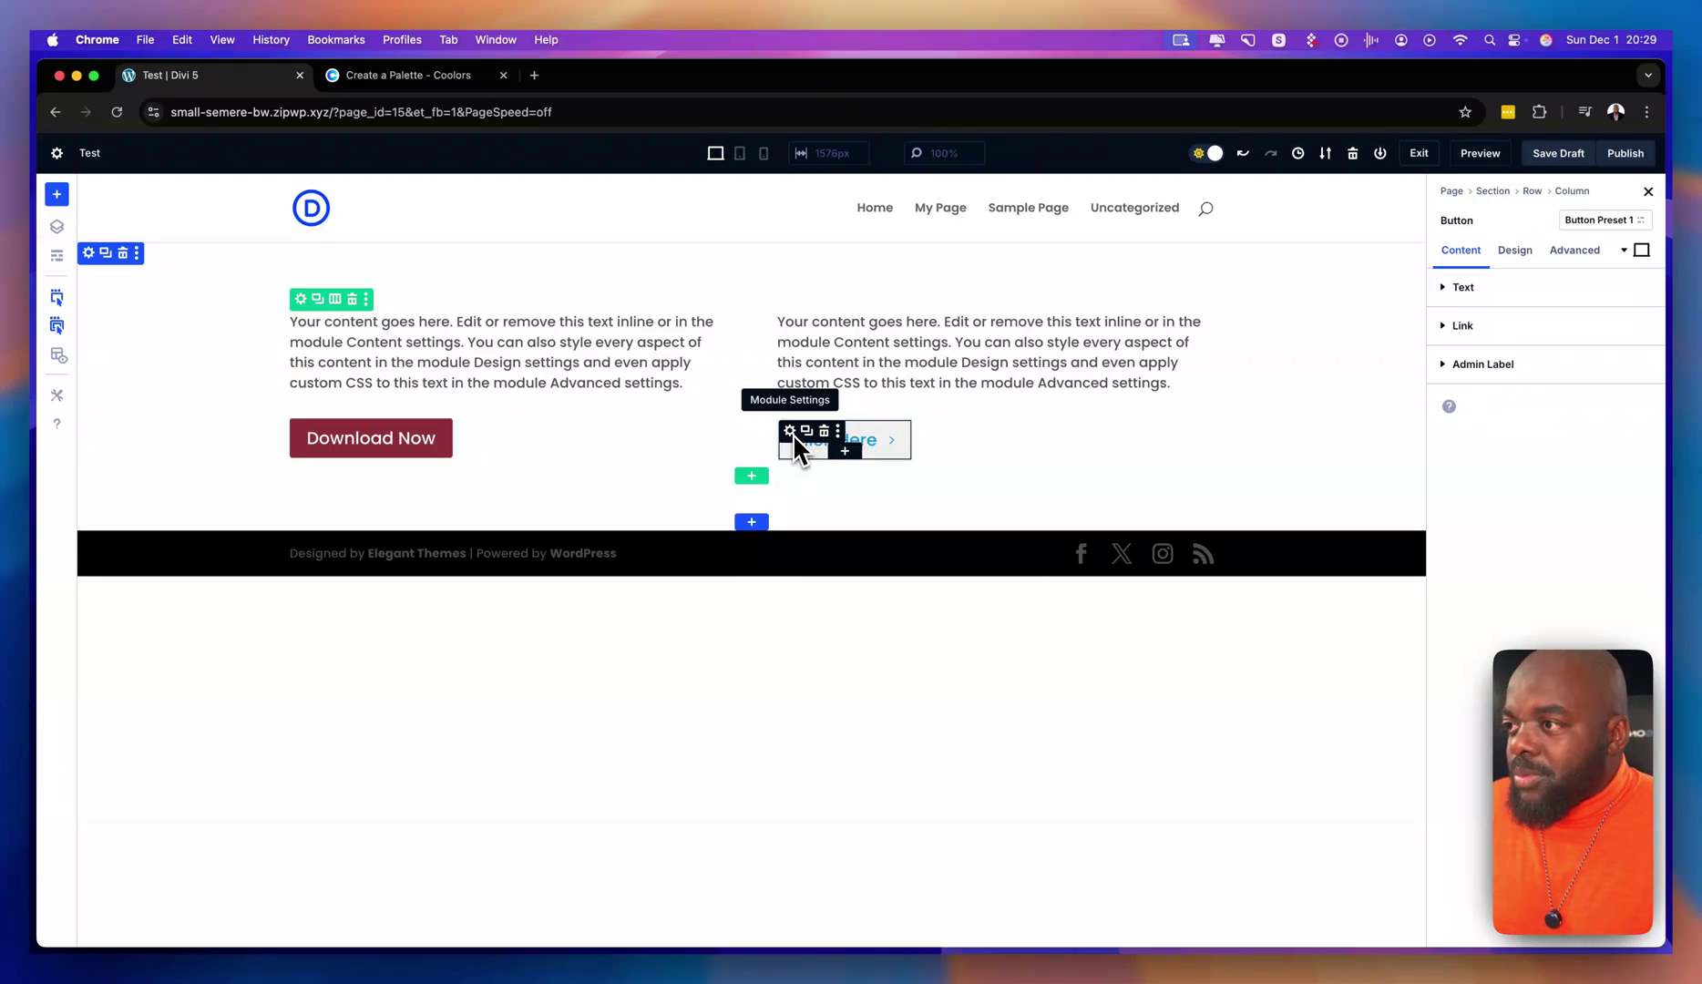
click(1604, 220)
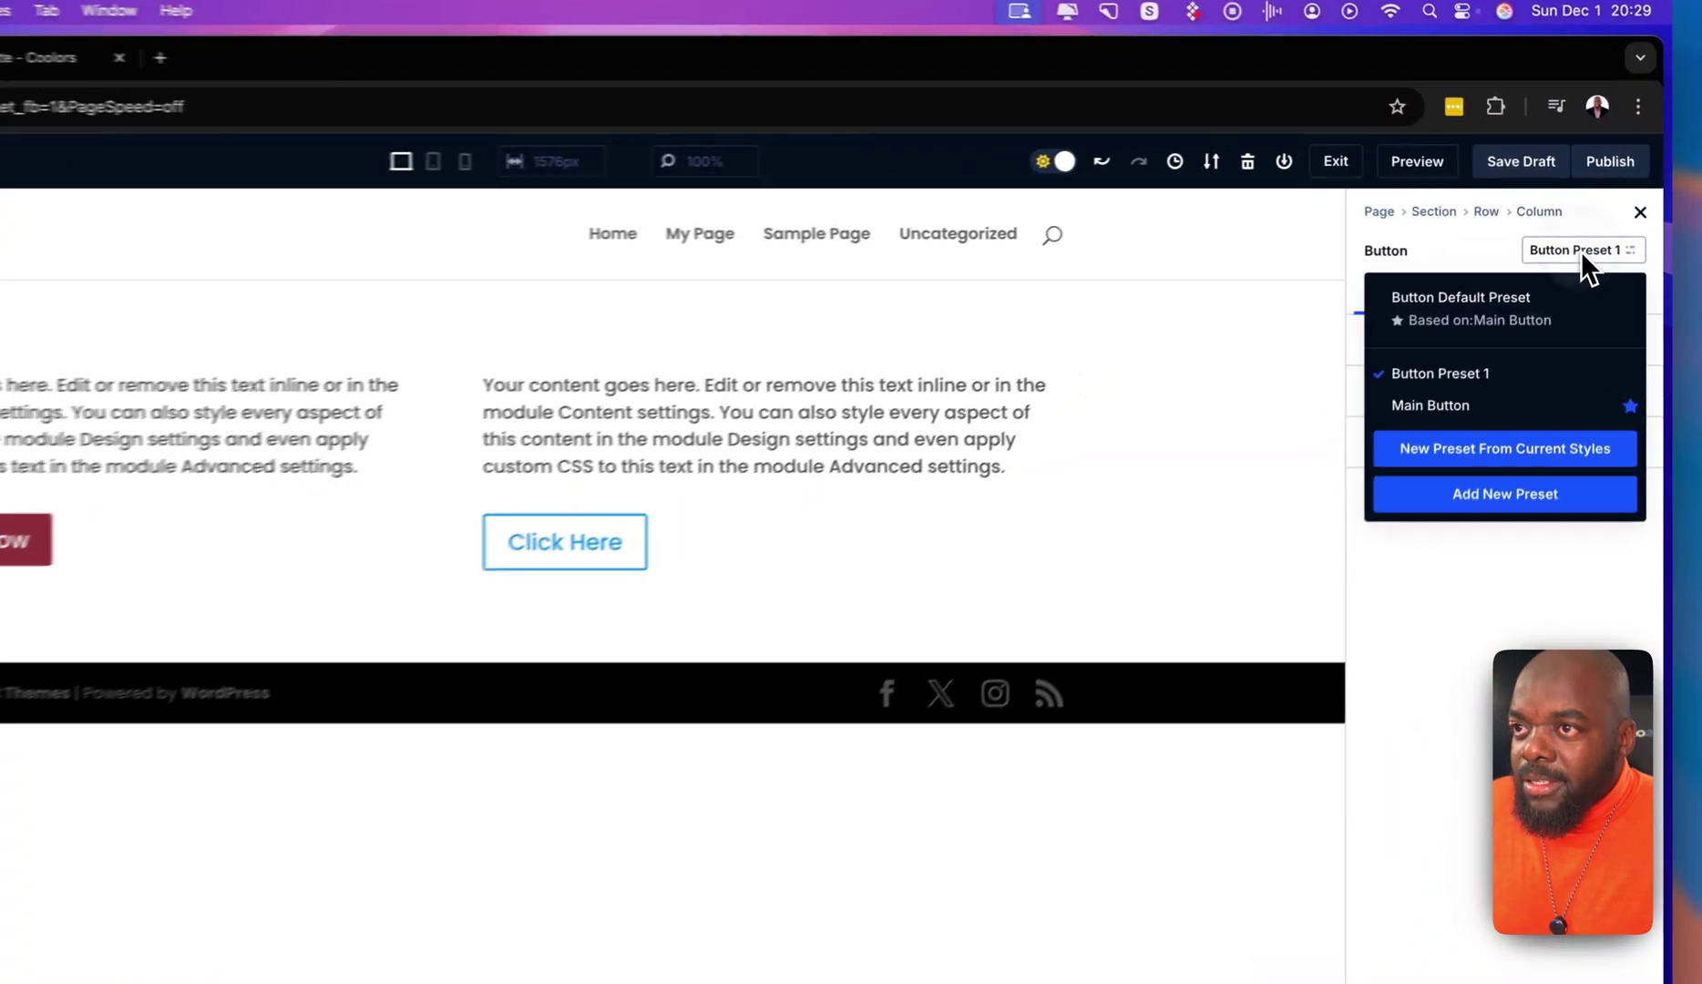
click(1601, 221)
click(1575, 257)
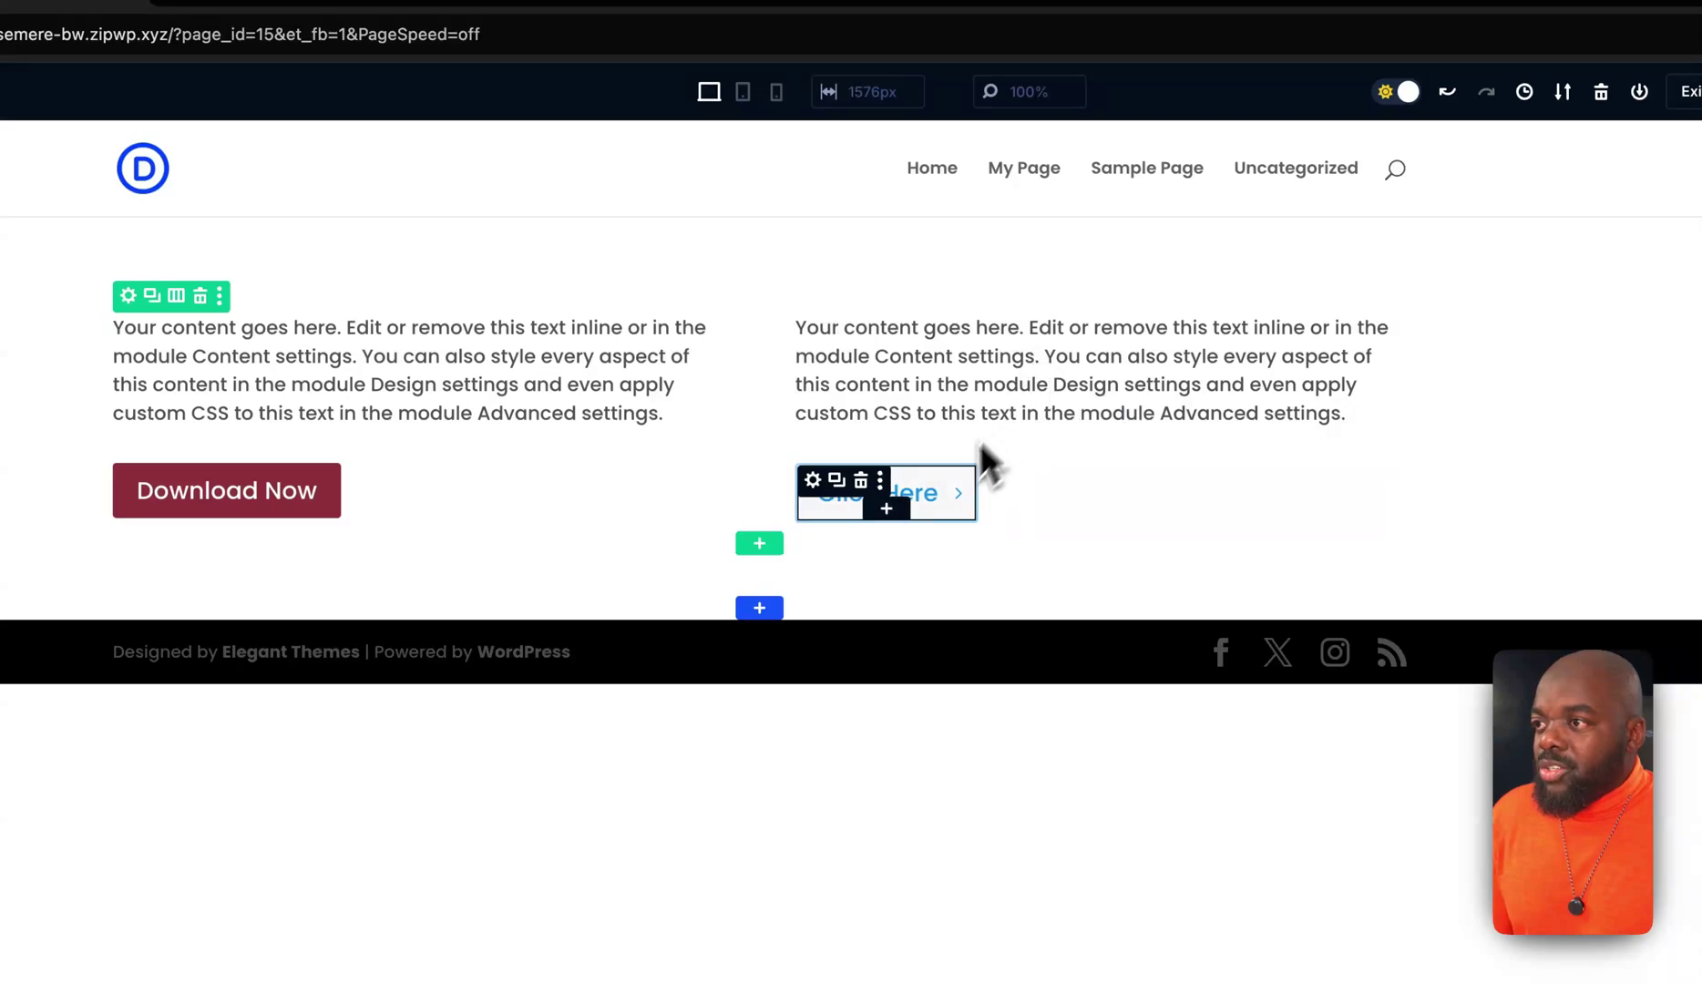
Delete the button from the second column.
click(859, 481)
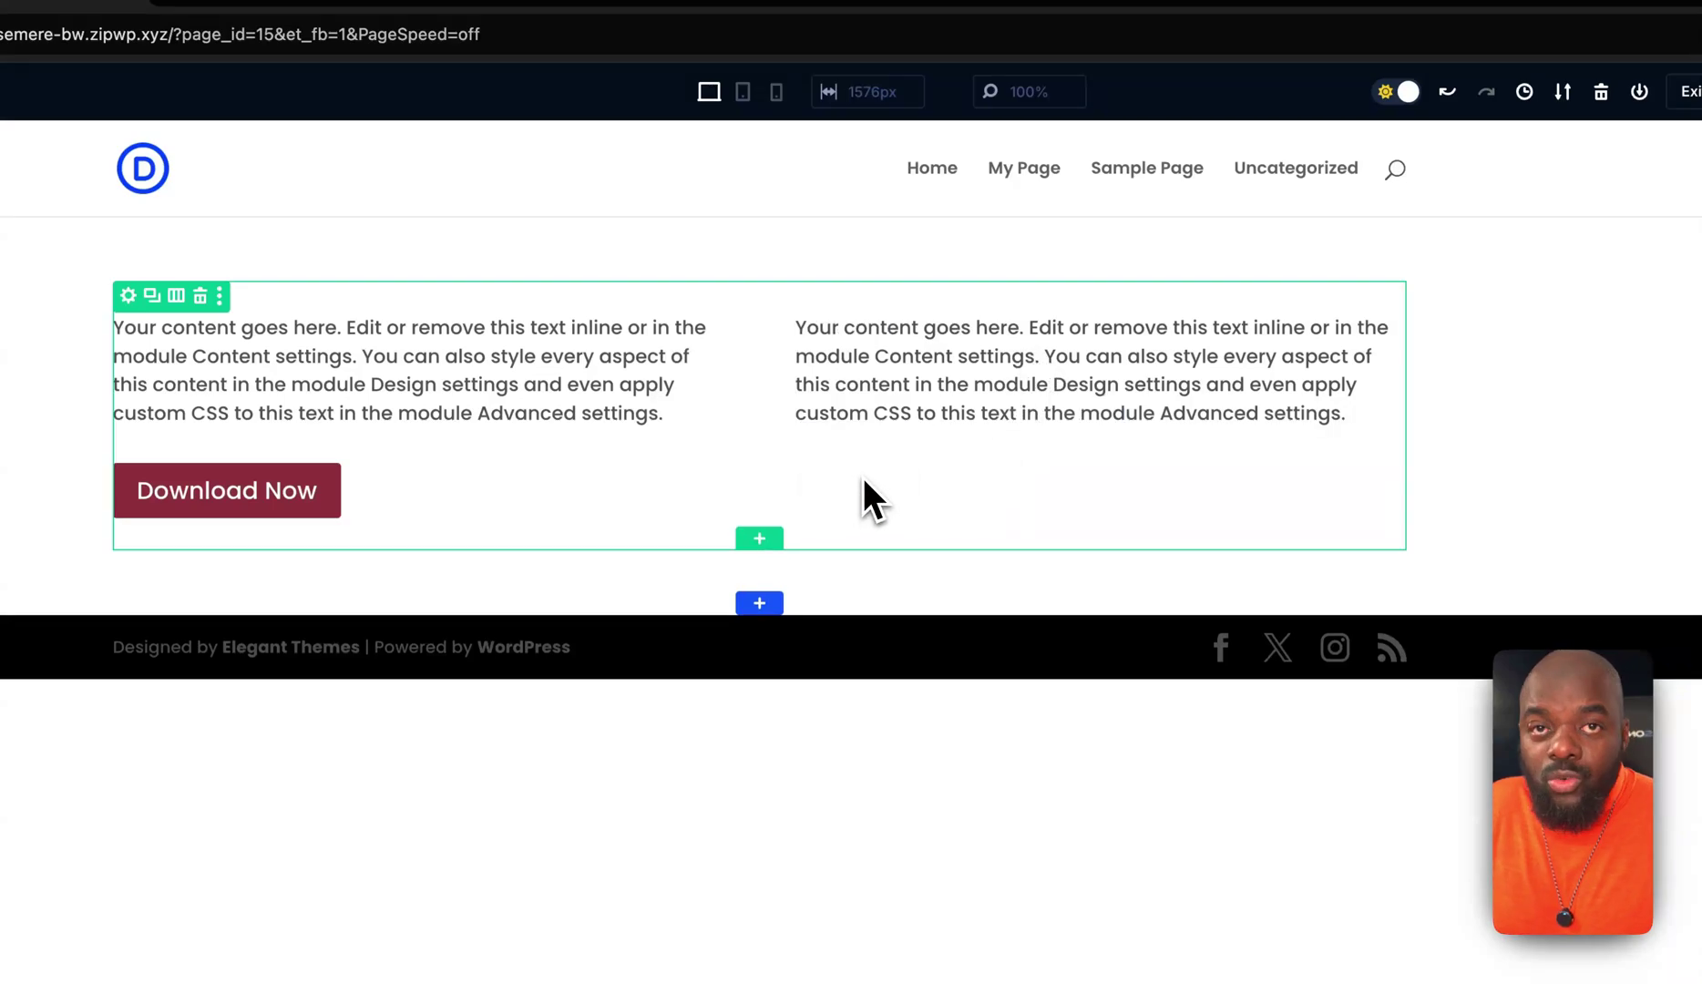
click(863, 477)
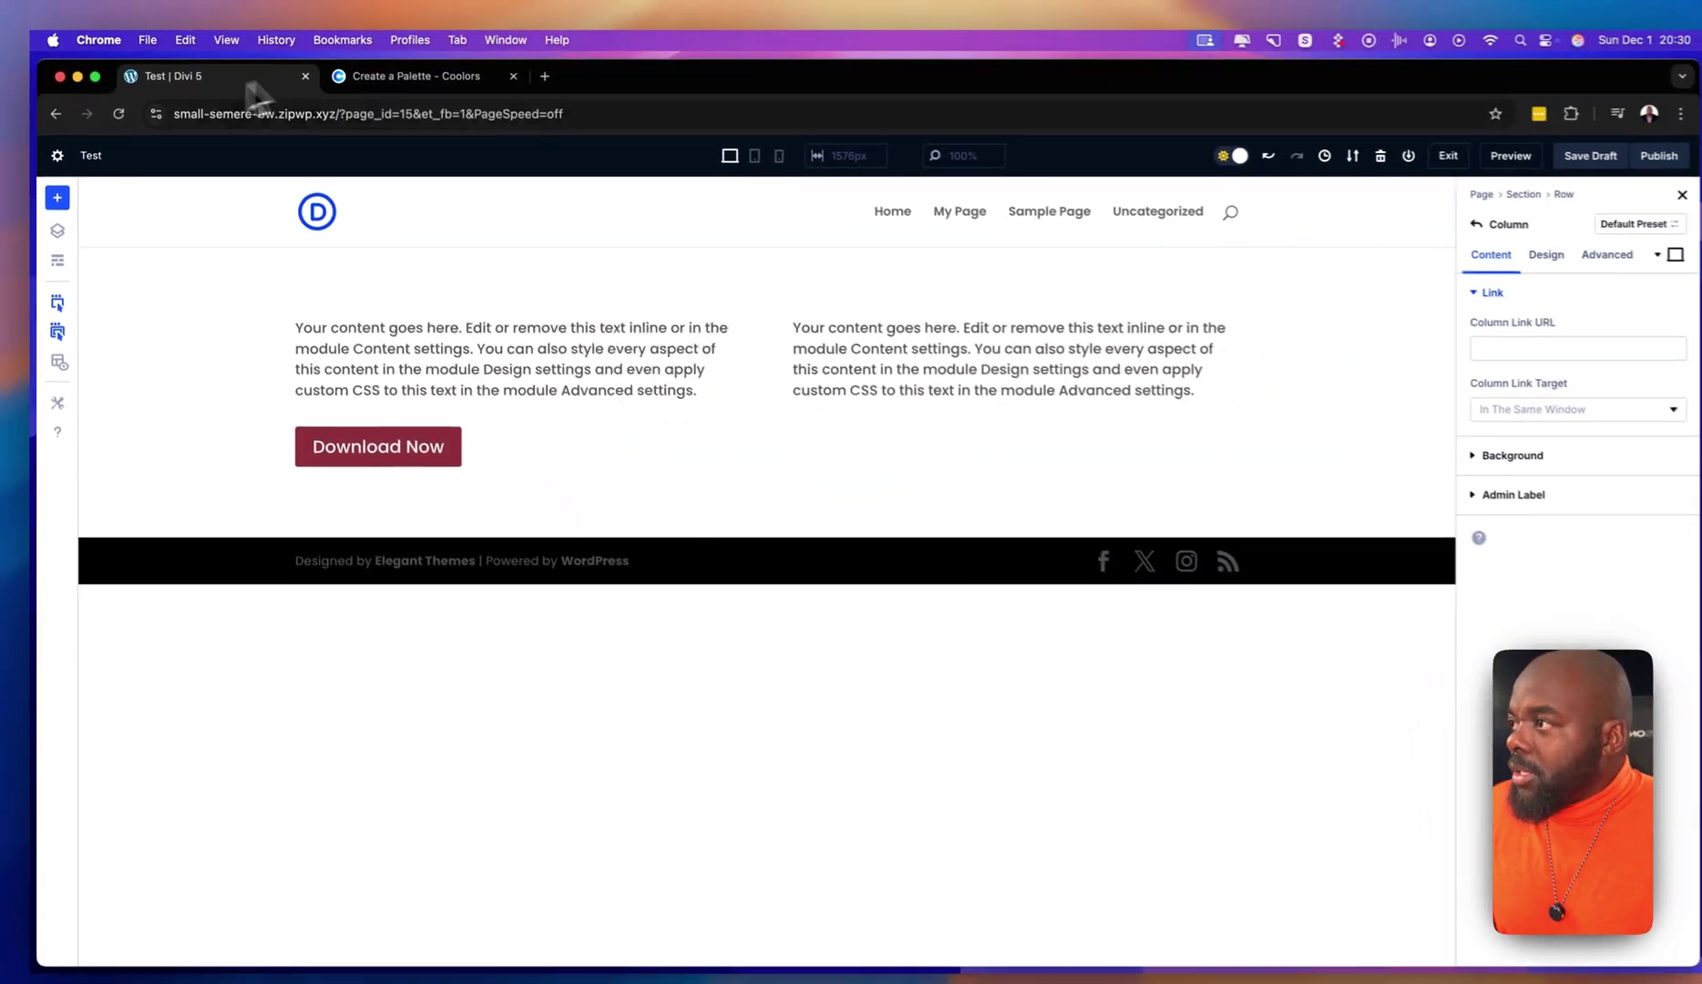
Publish the test page and check its front-end preview, returning to the builder.
click(1622, 153)
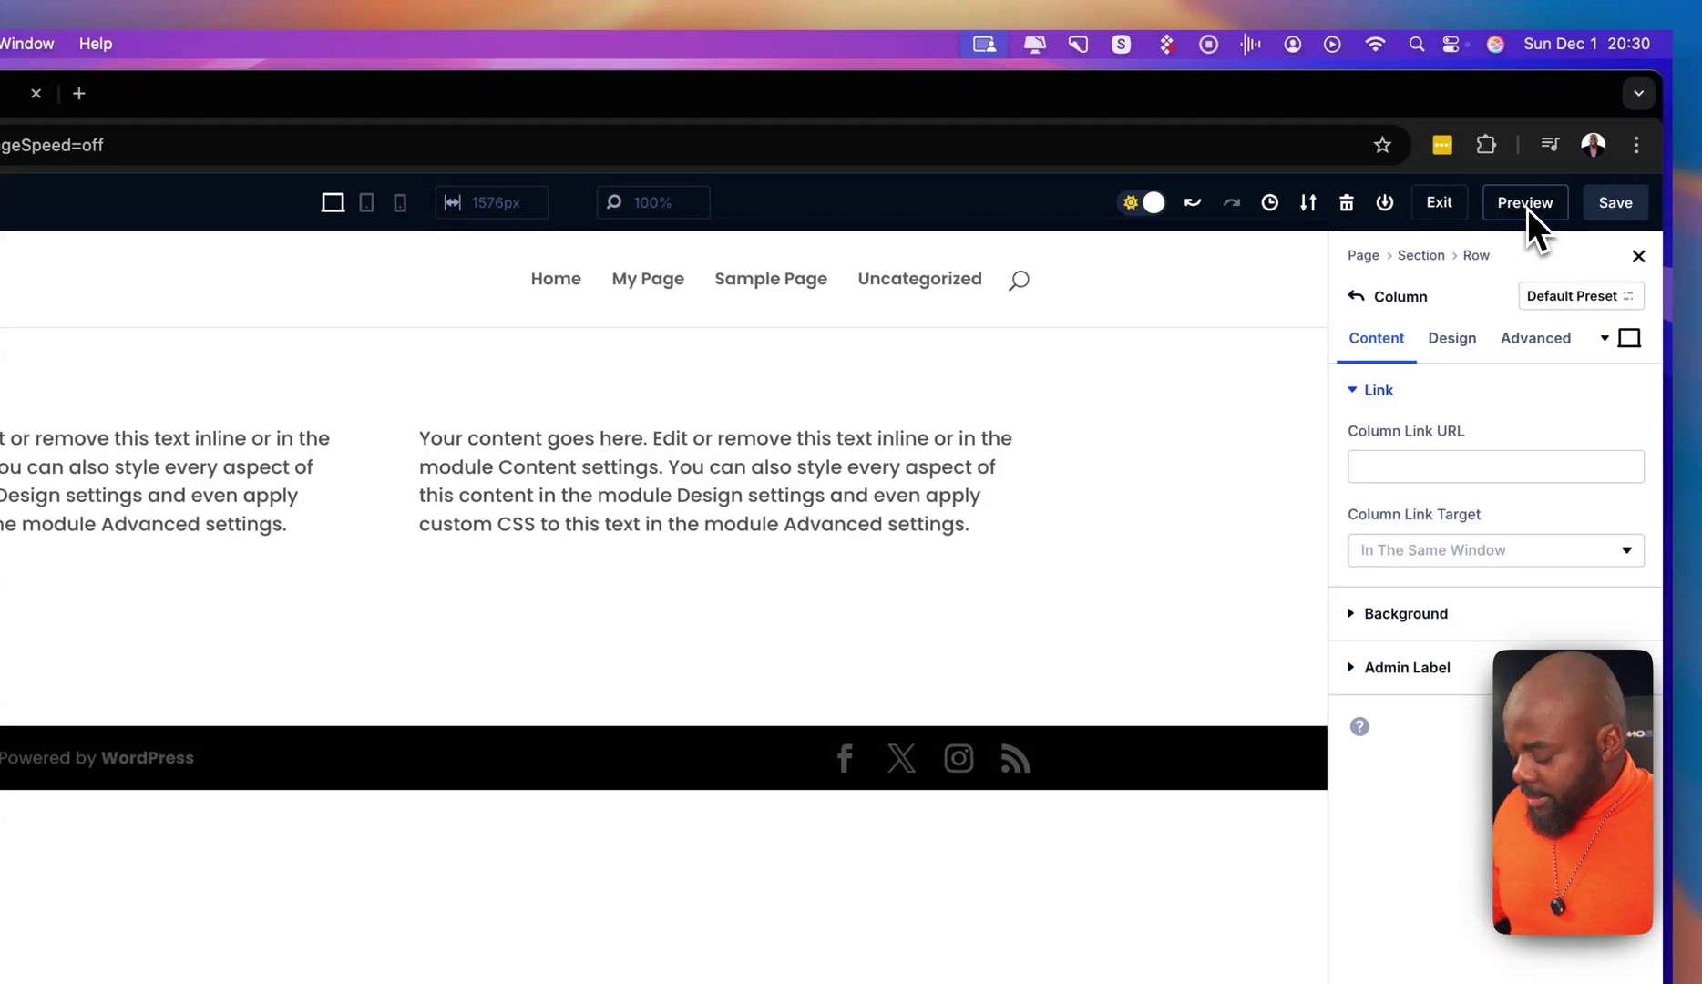
click(1525, 203)
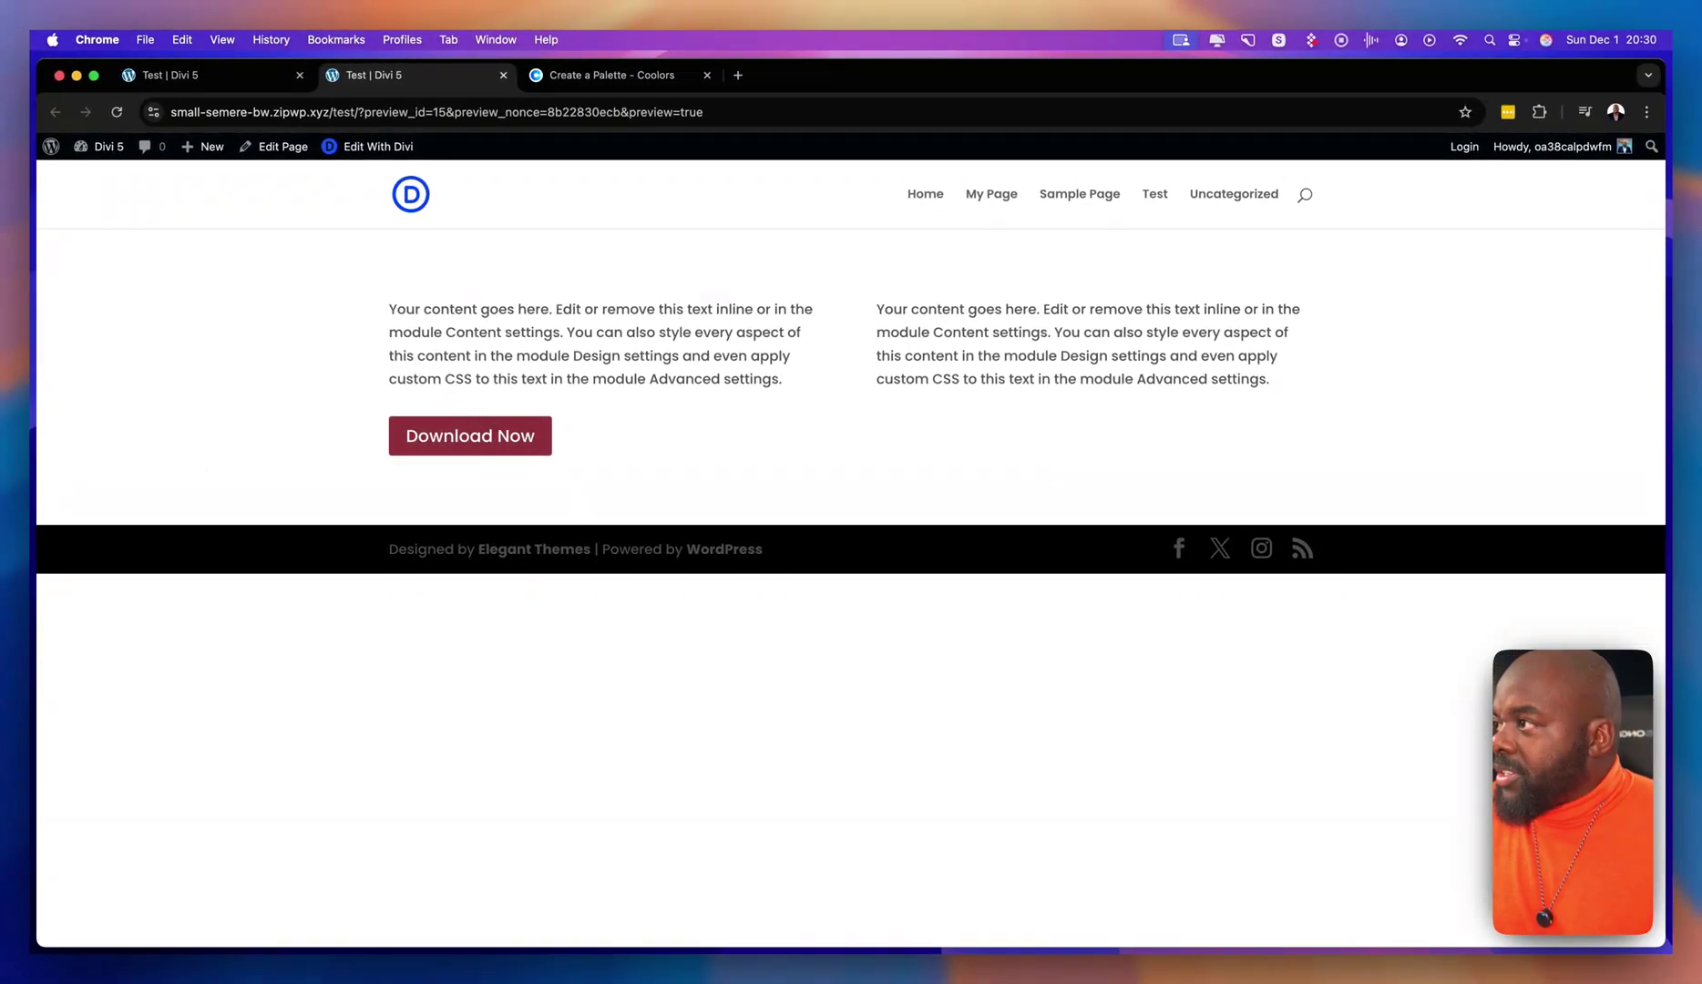
click(182, 74)
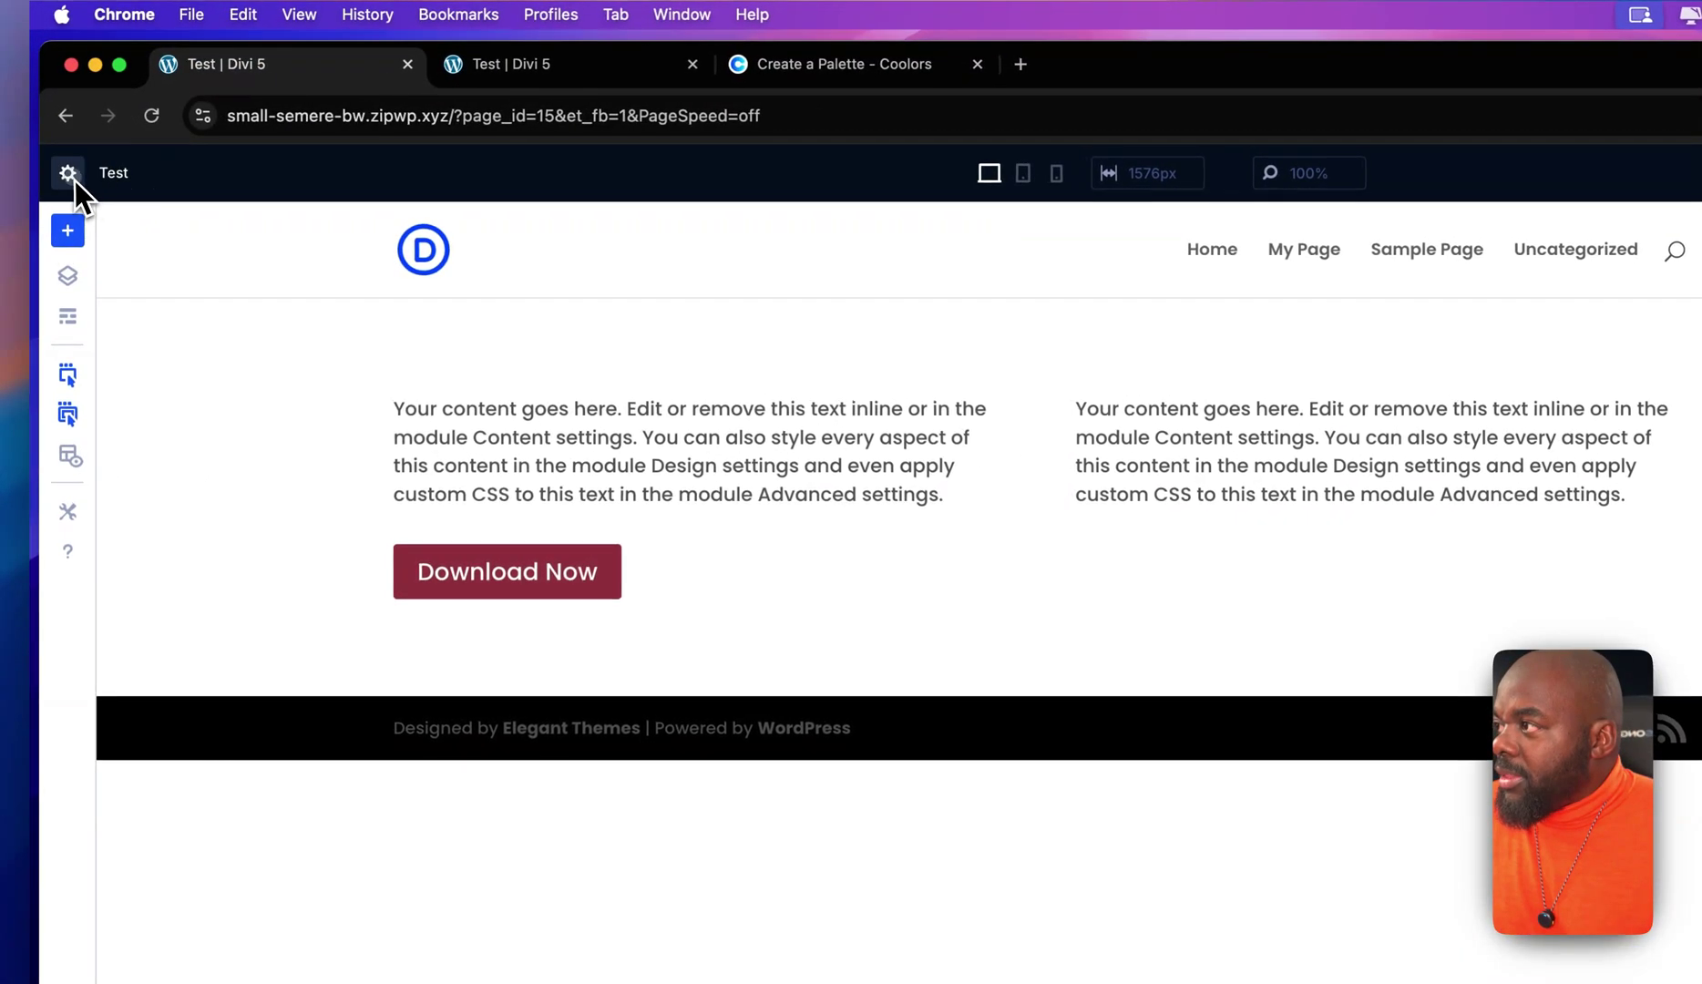
click(70, 174)
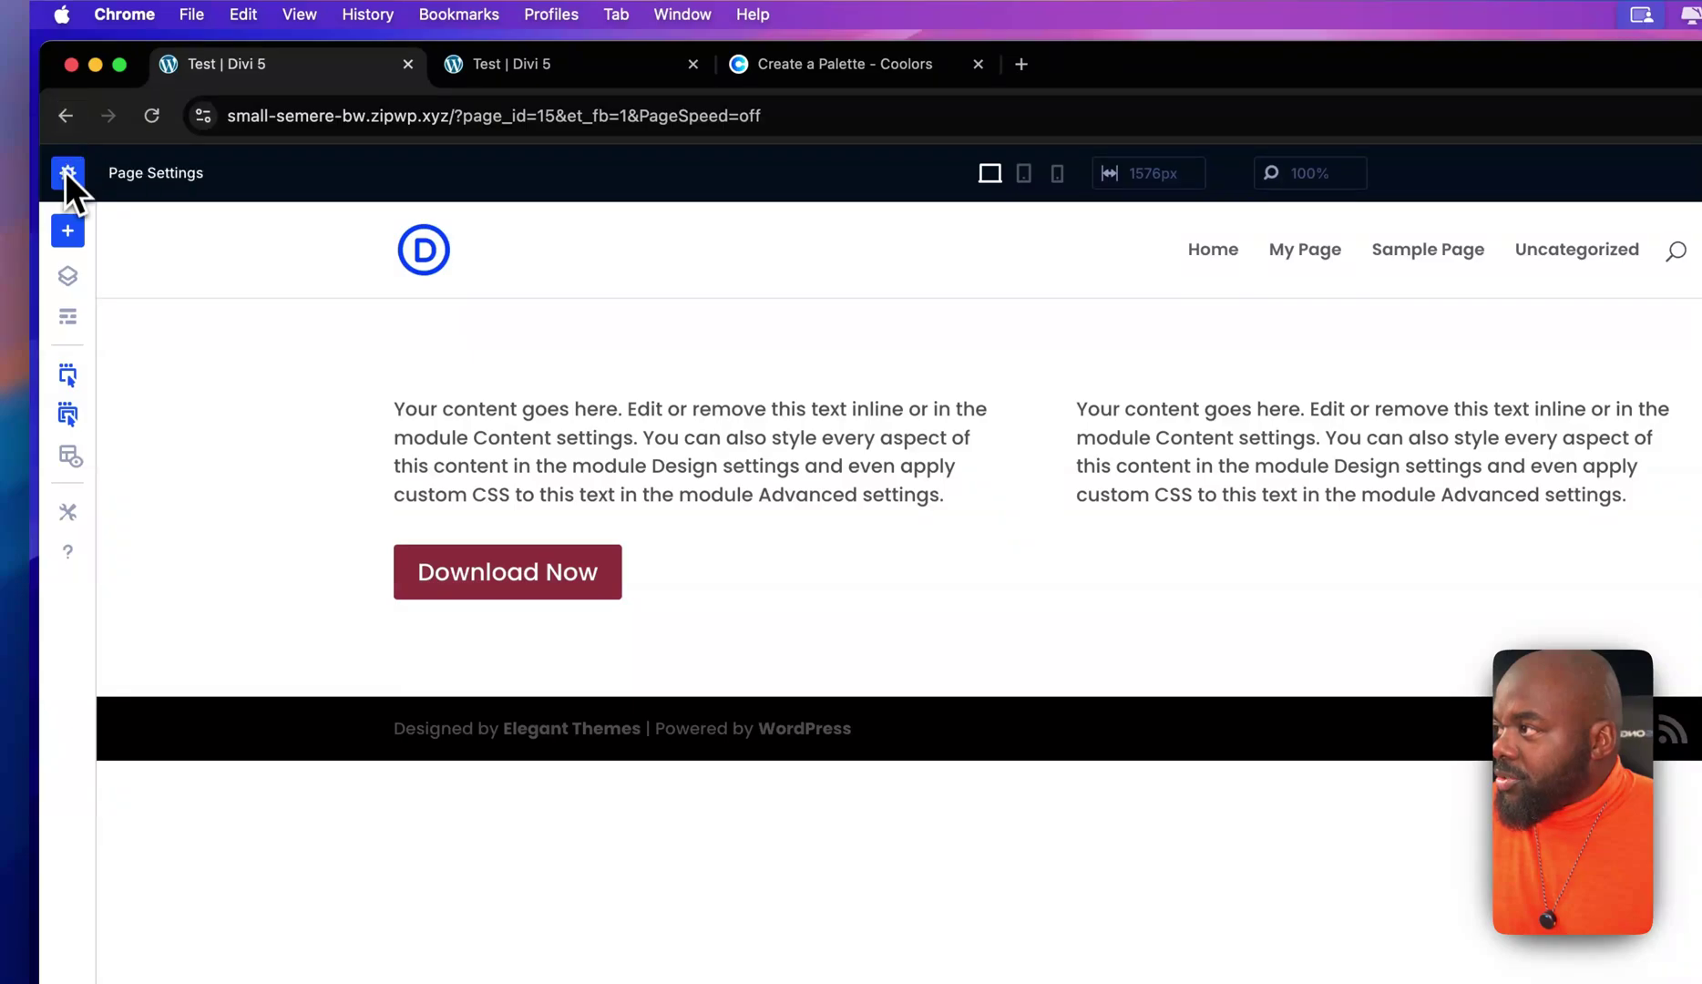
click(66, 178)
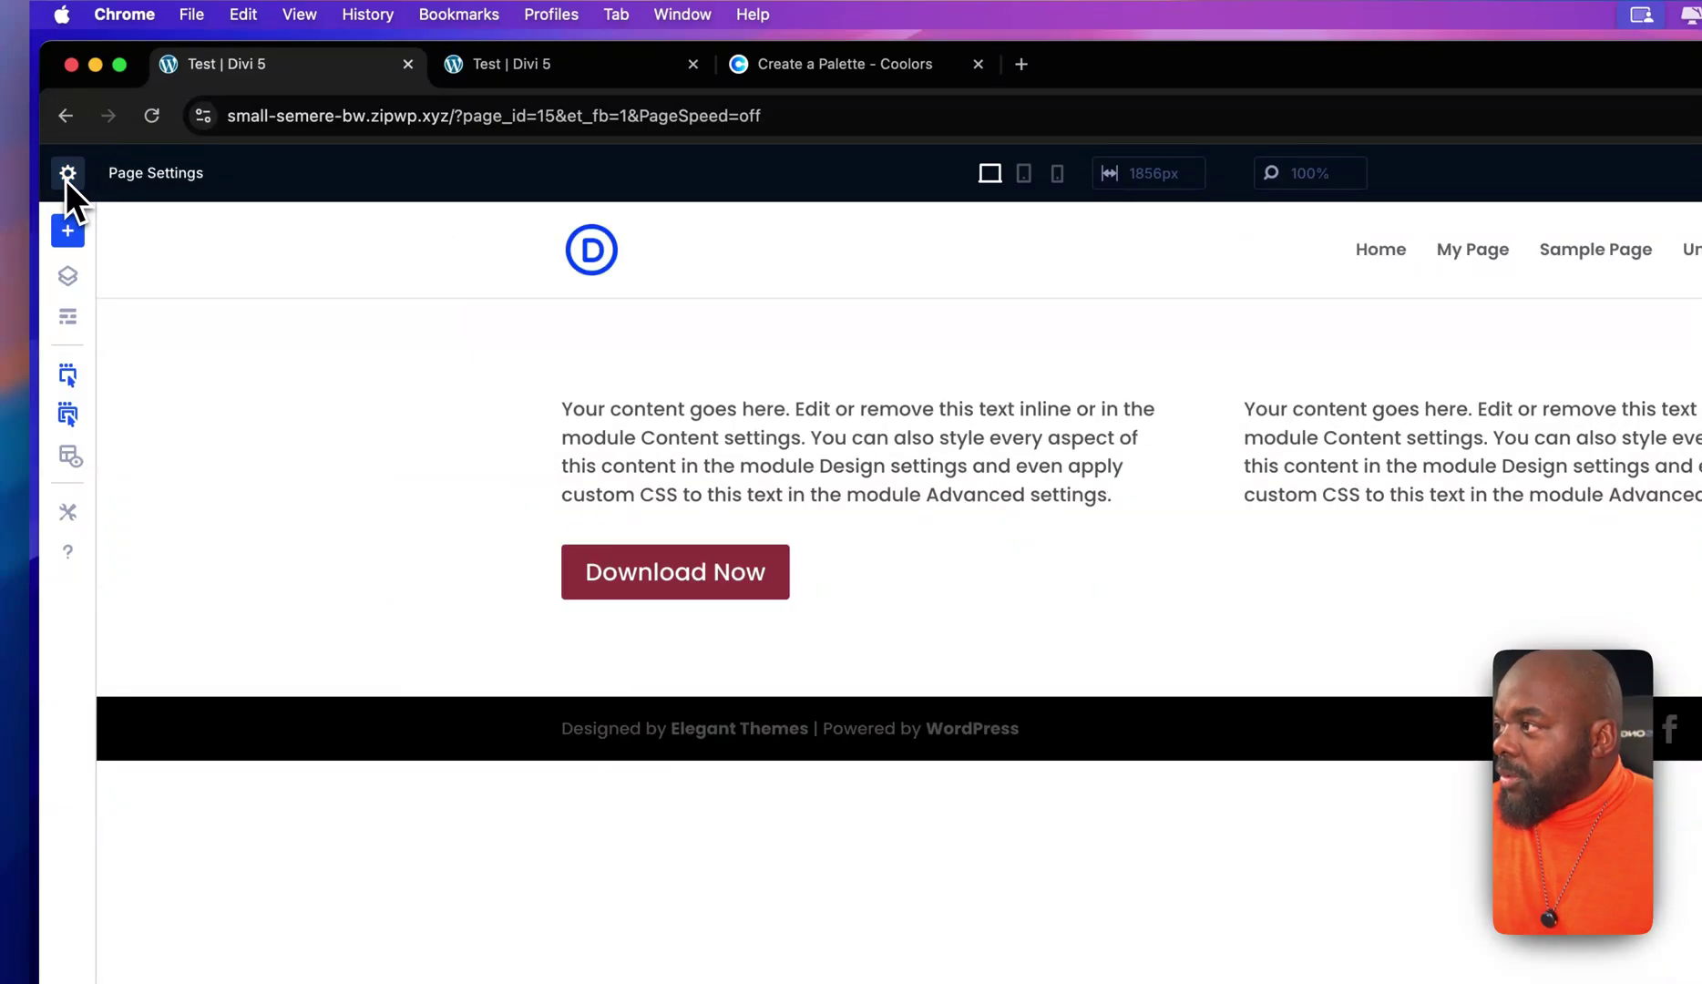
click(68, 173)
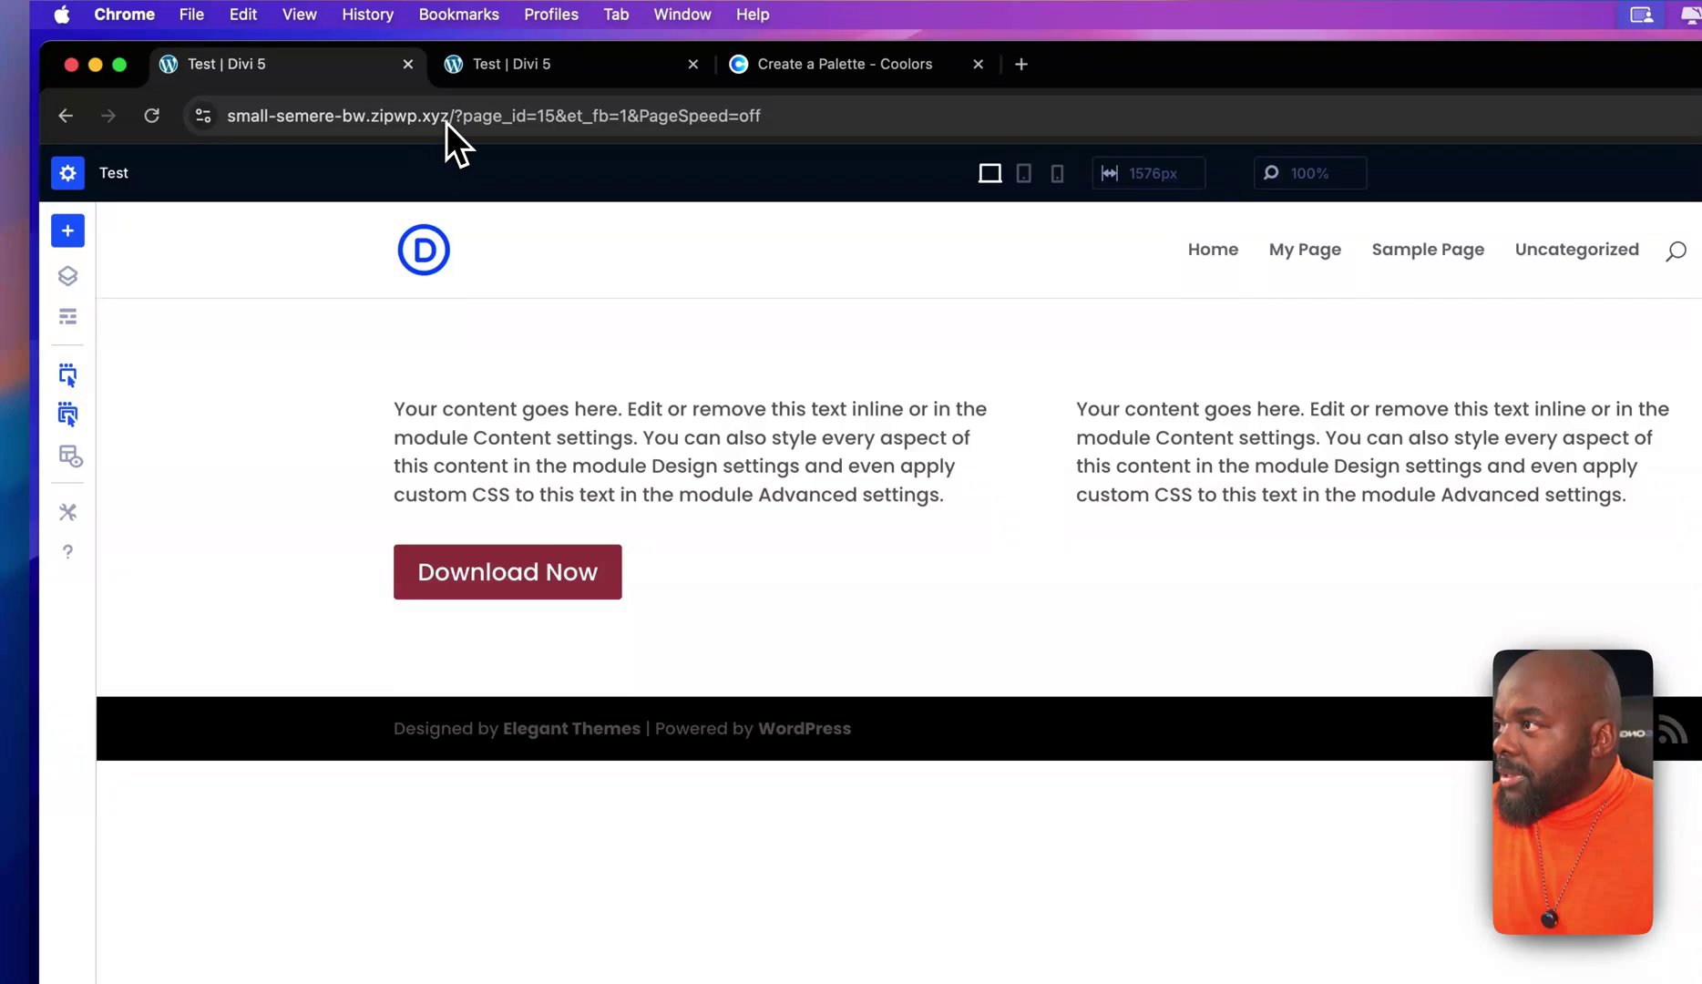
Leave the builder for the site's home page and open the Divi Theme Builder in the WordPress admin.
drag(449, 117, 820, 96)
key(BackSpace)
key(Return)
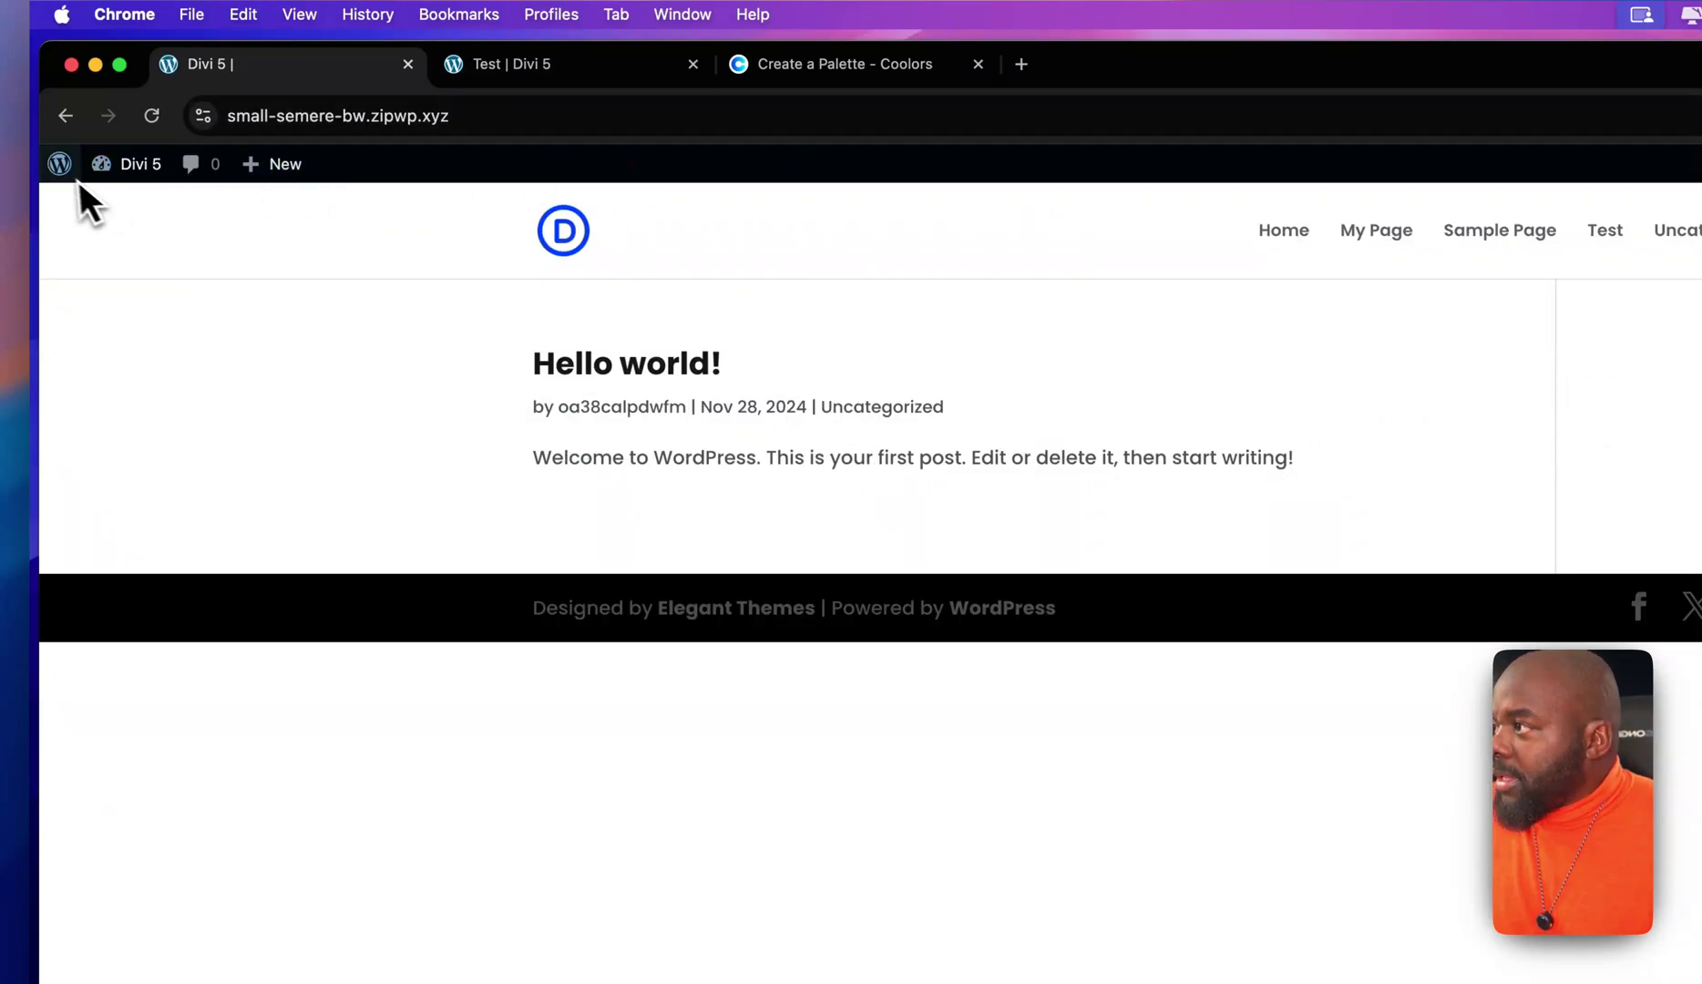
click(61, 169)
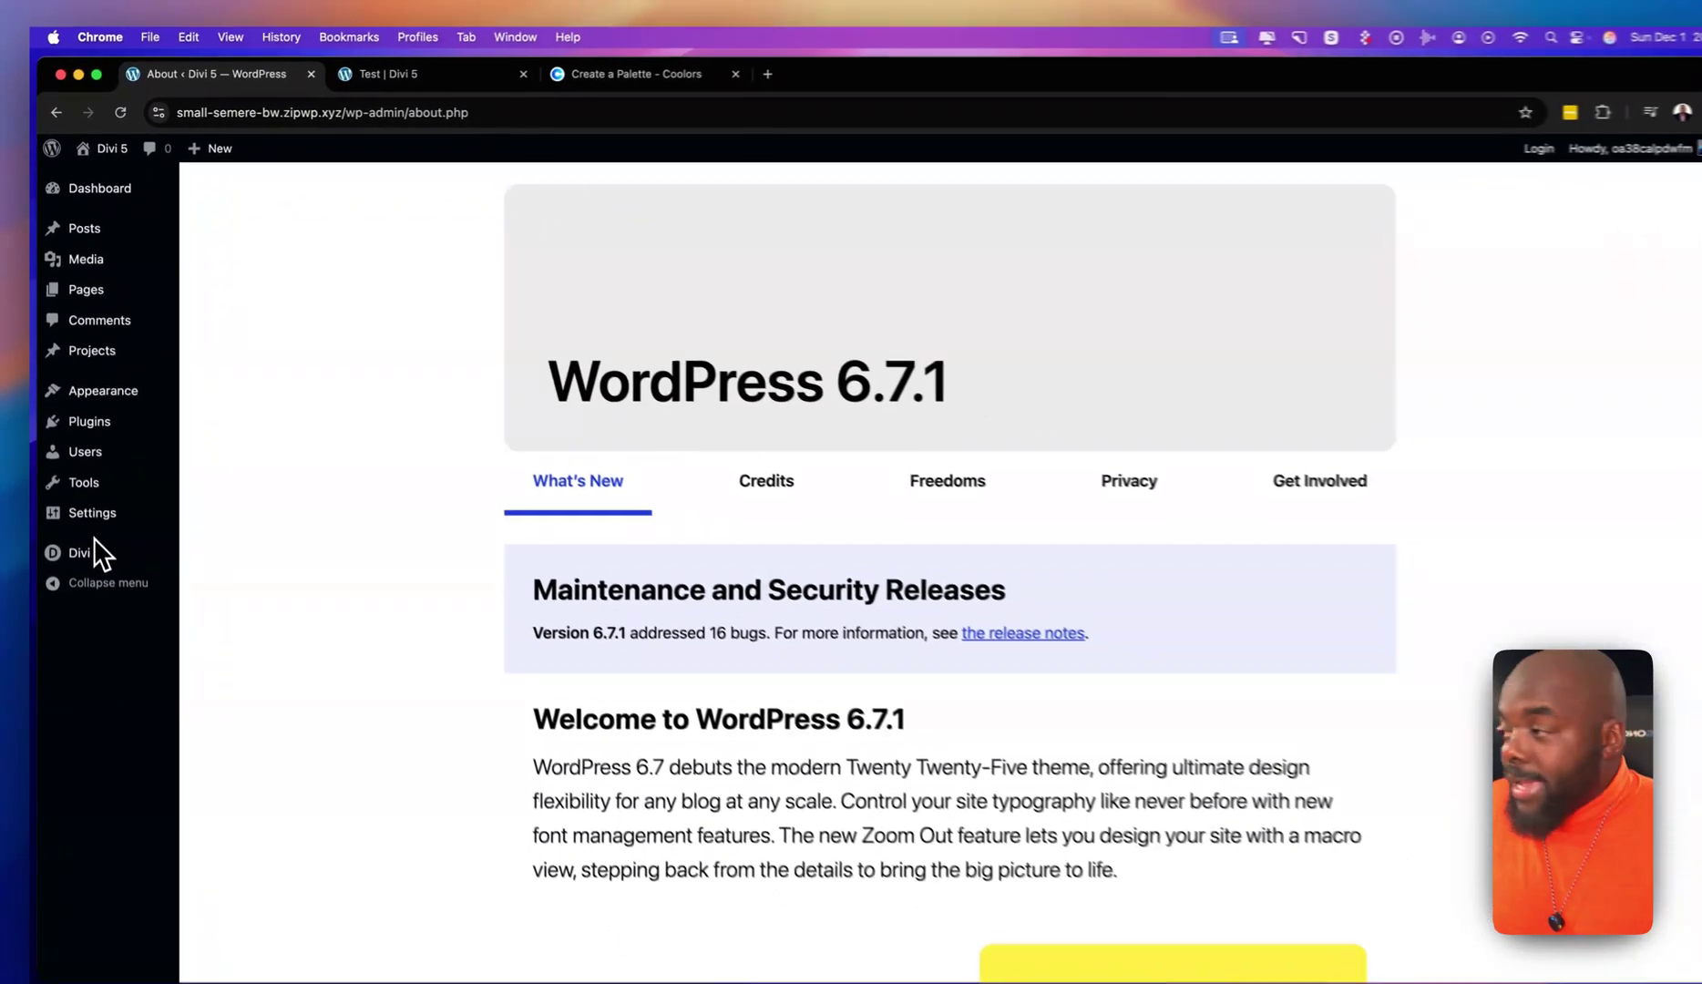
mouse_move(114, 704)
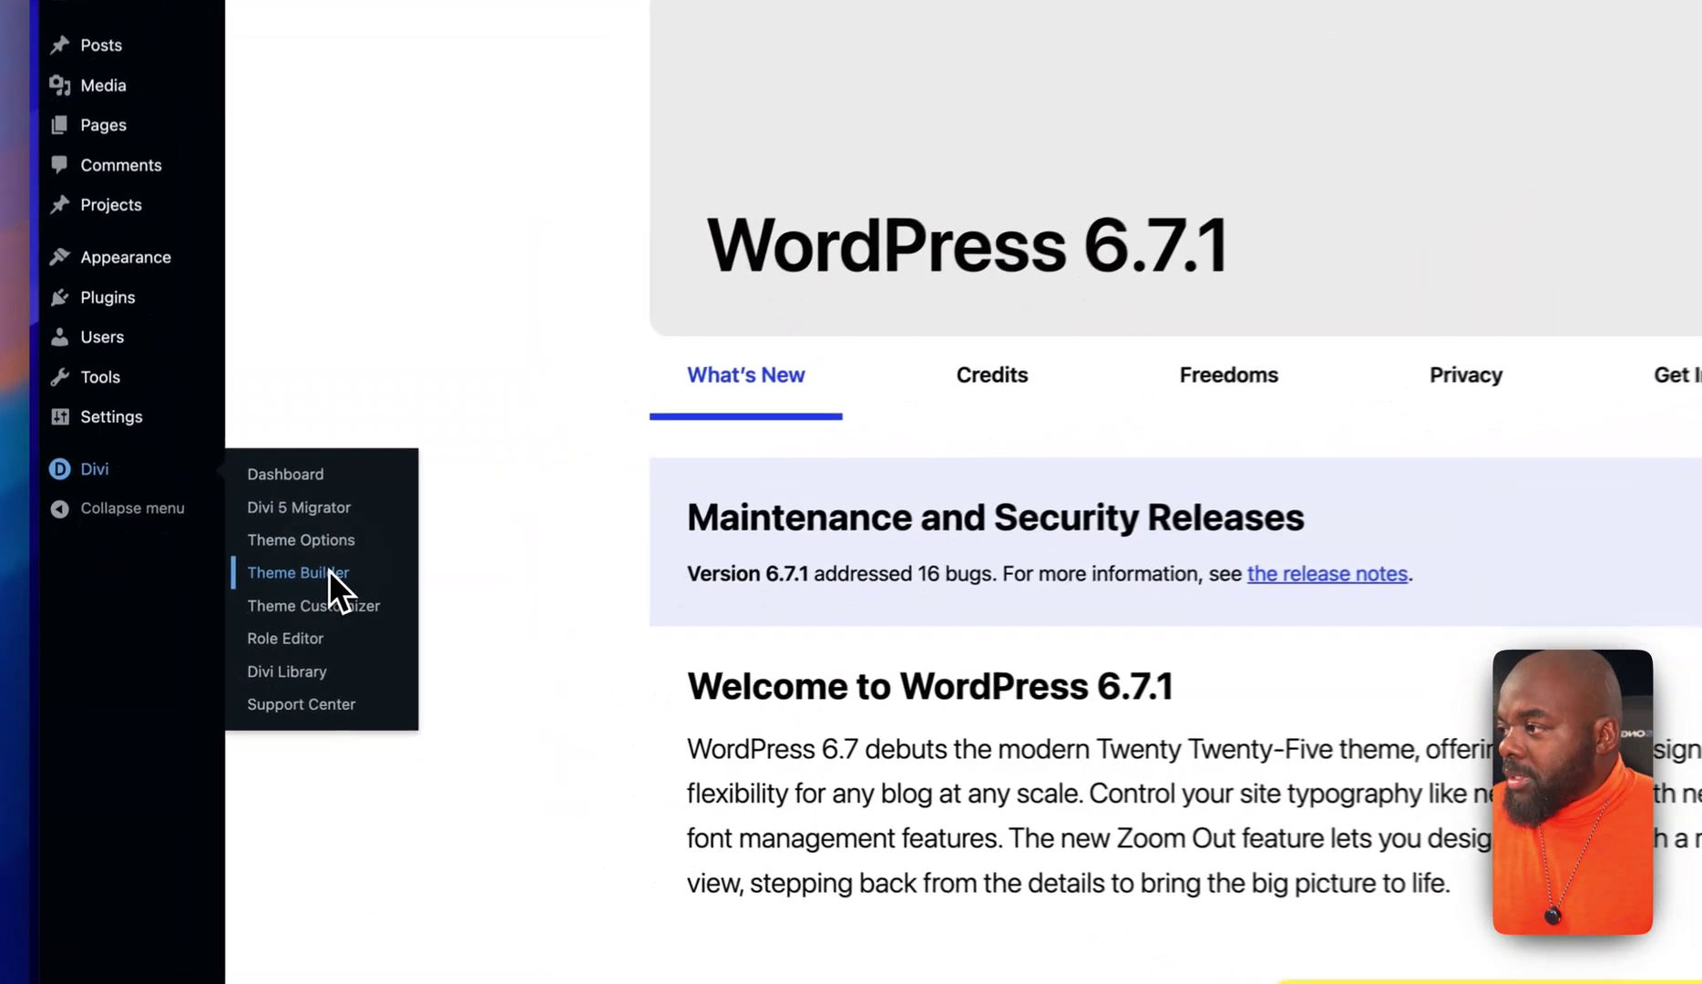
click(239, 611)
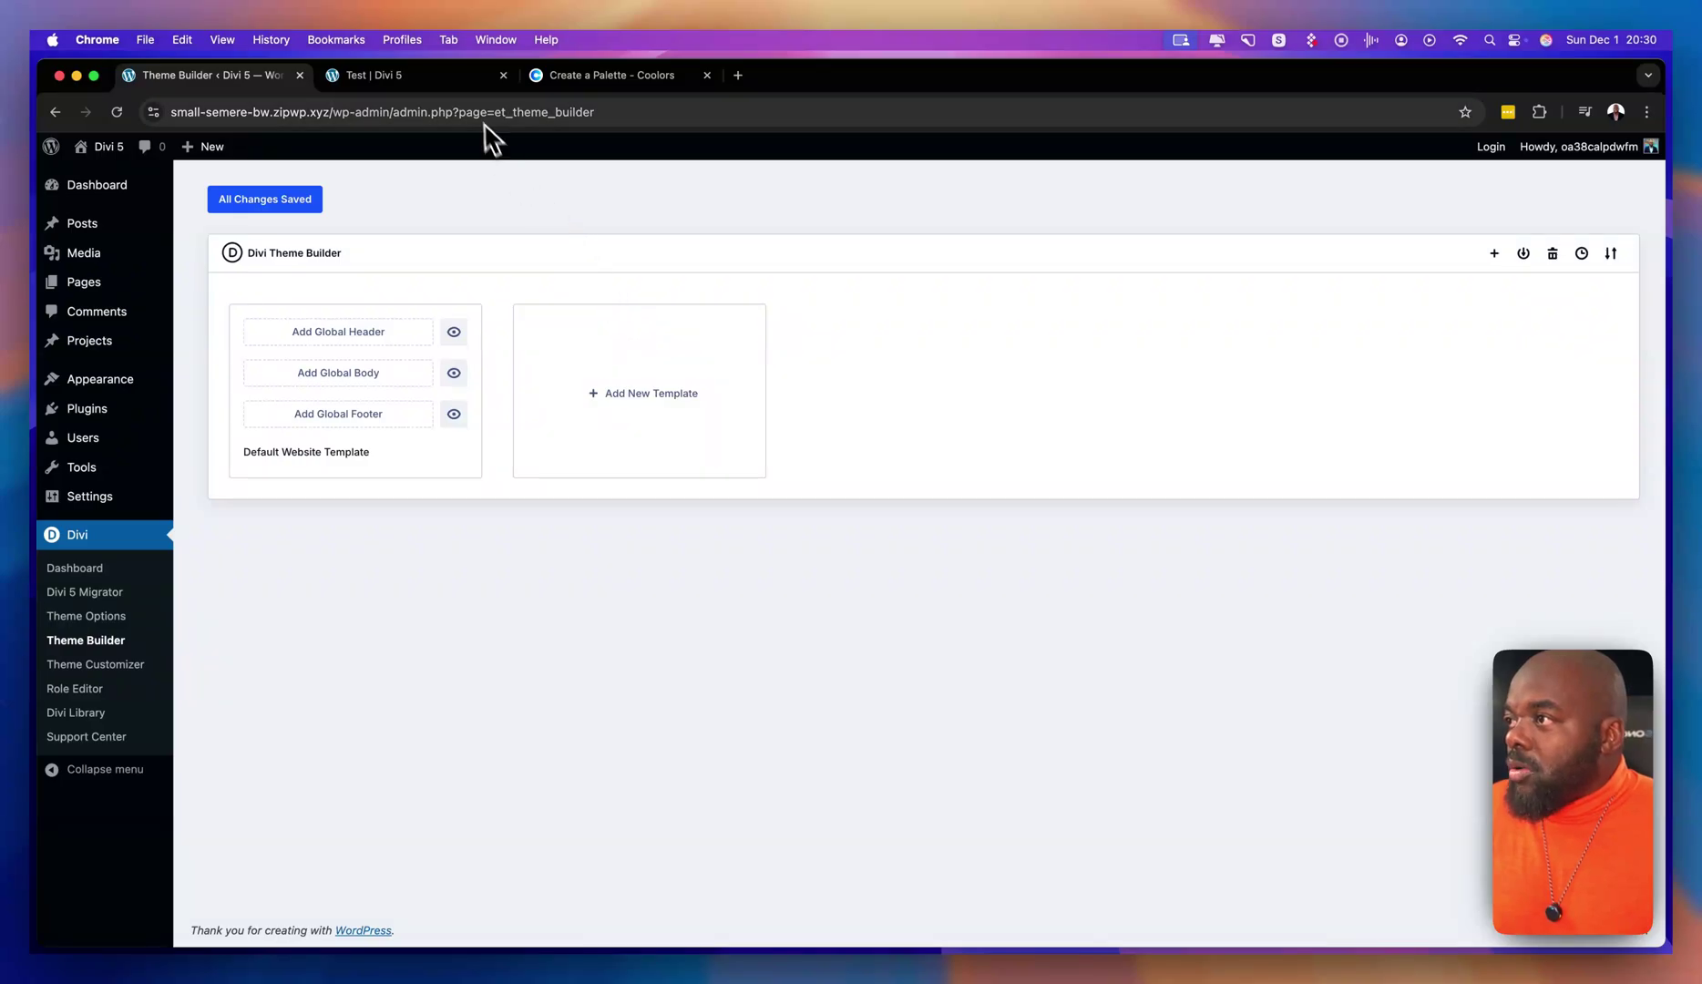
Load the previewed test page at its plain /test/ address without the preview parameters.
click(466, 78)
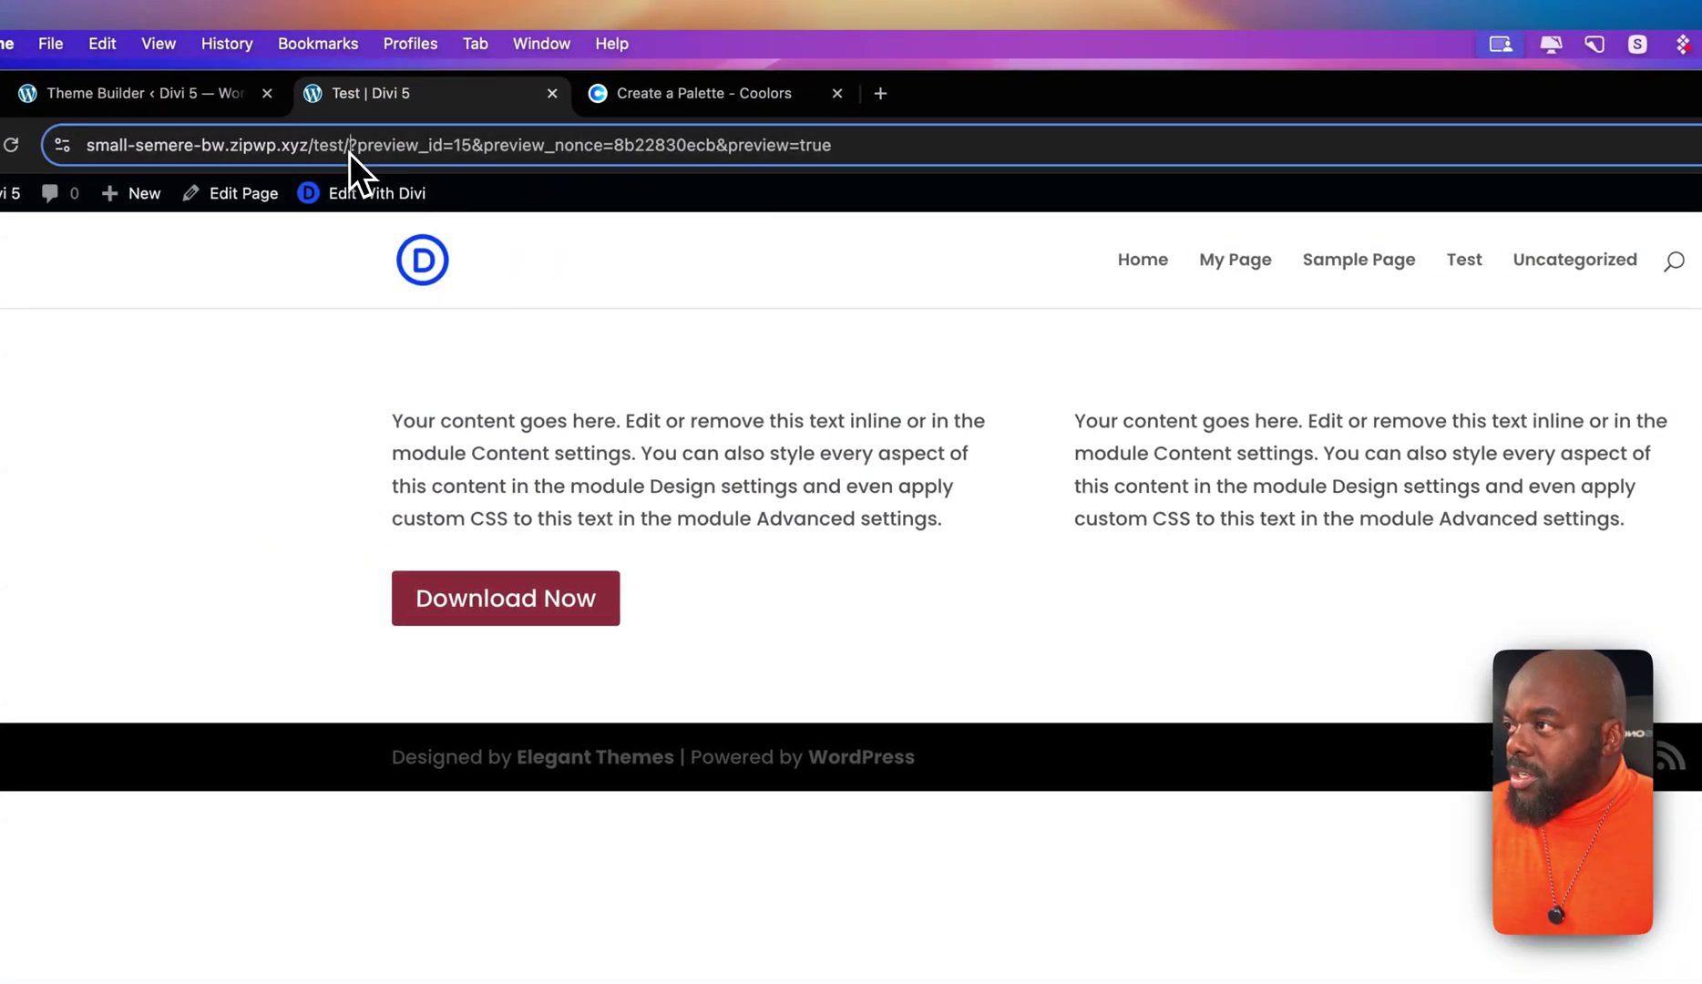
drag(356, 146, 1294, 114)
key(BackSpace)
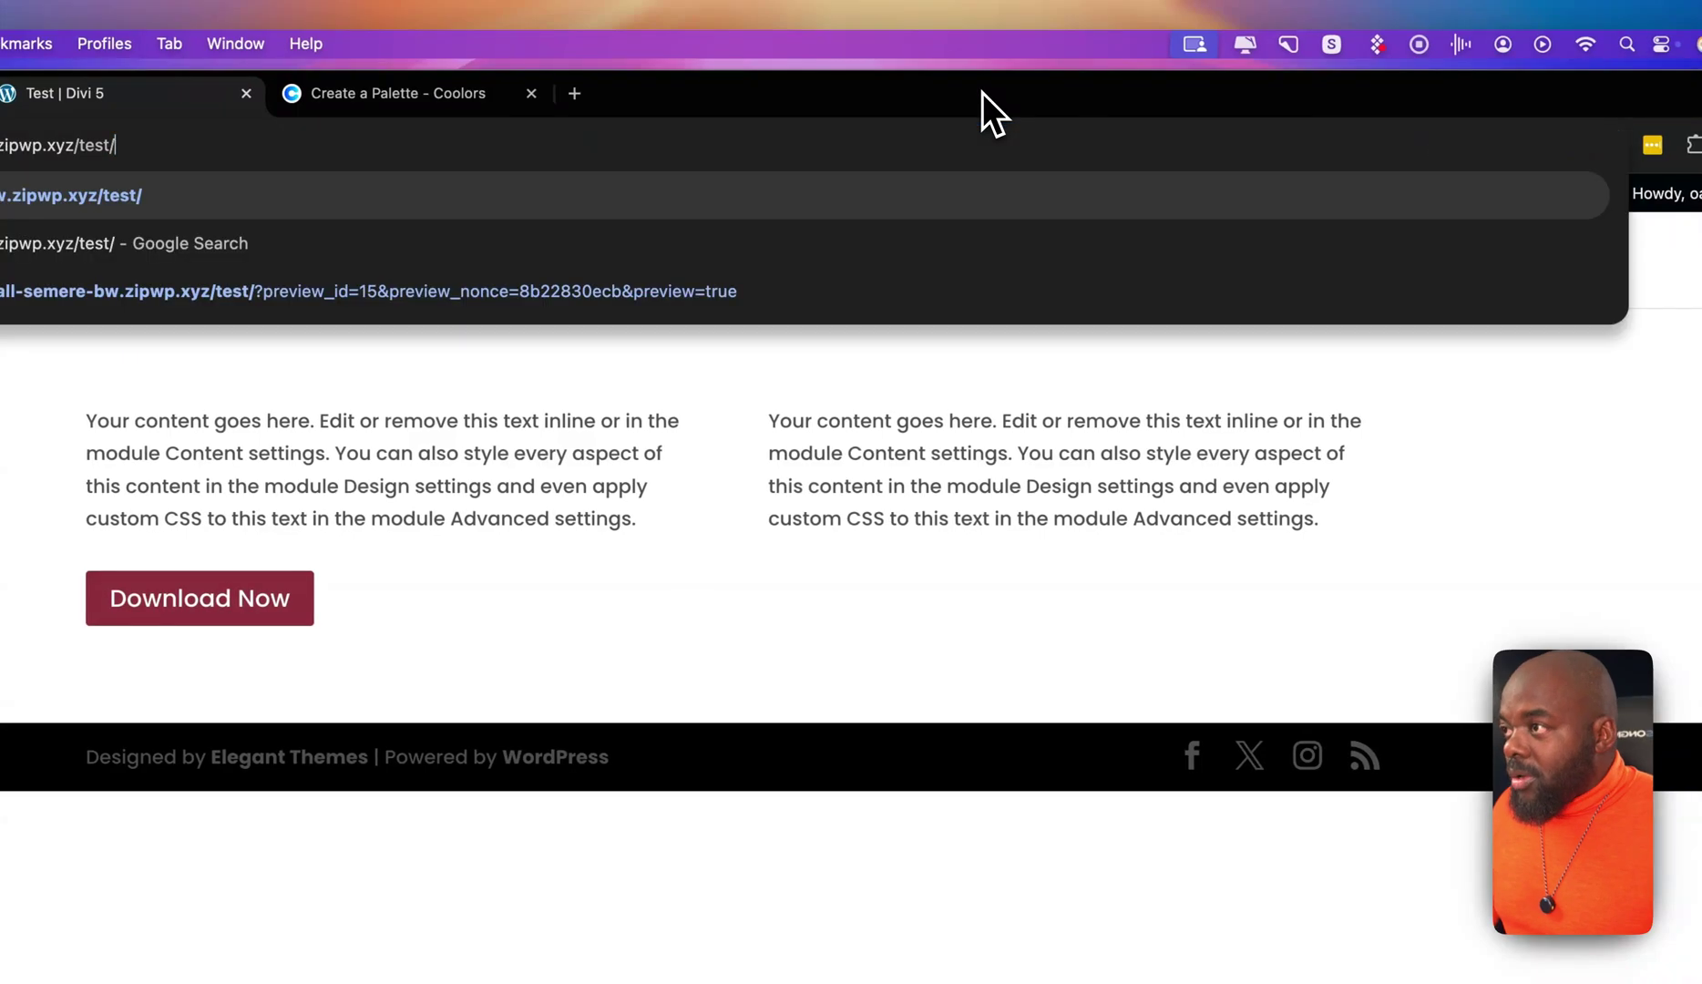
key(Return)
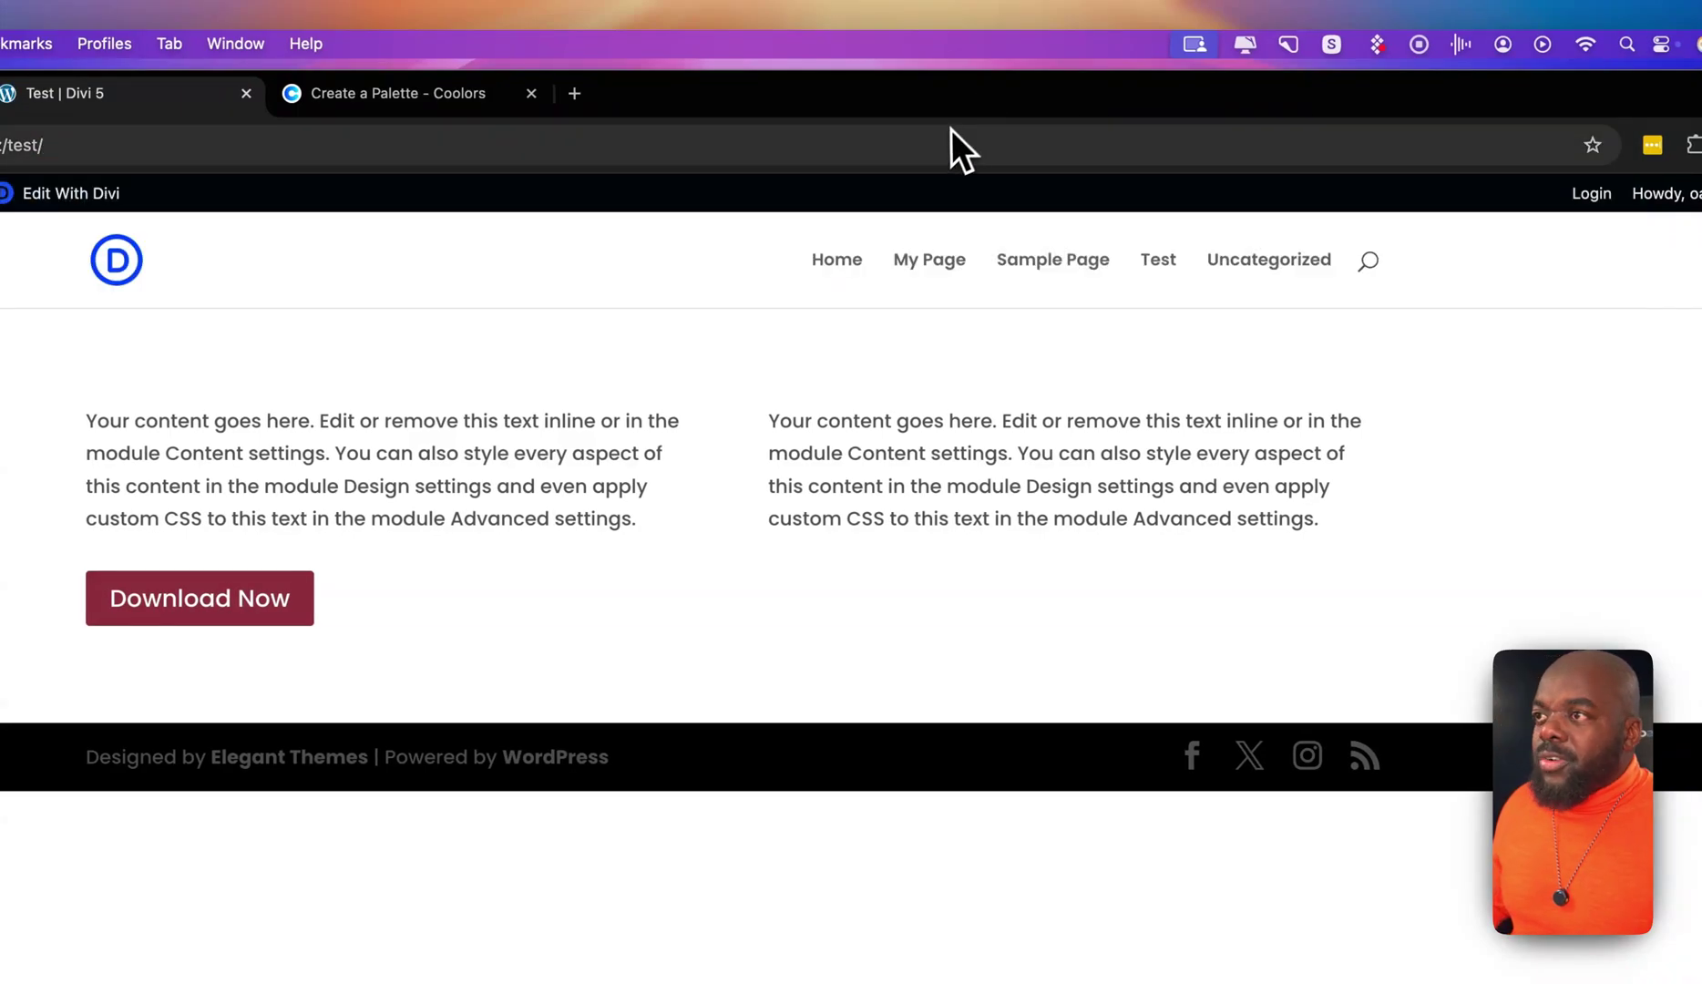
Request the nonexistent address /test/hghg to view the site's 404 page.
click(936, 143)
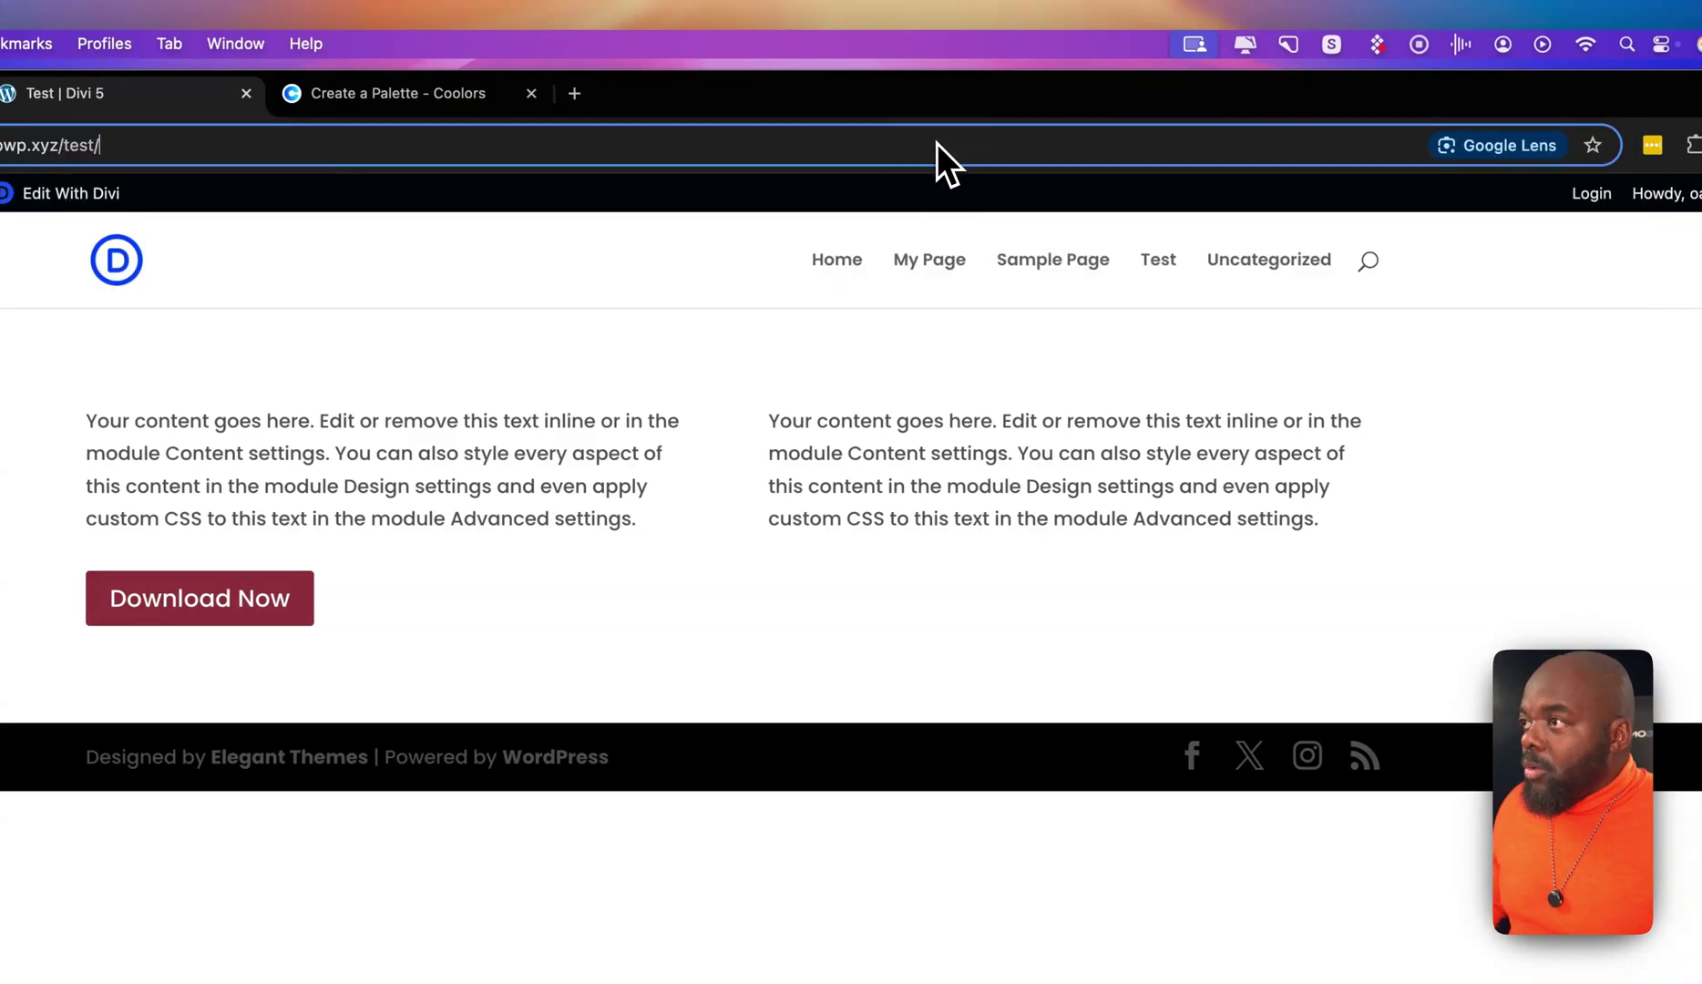
text(hghg)
key(Return)
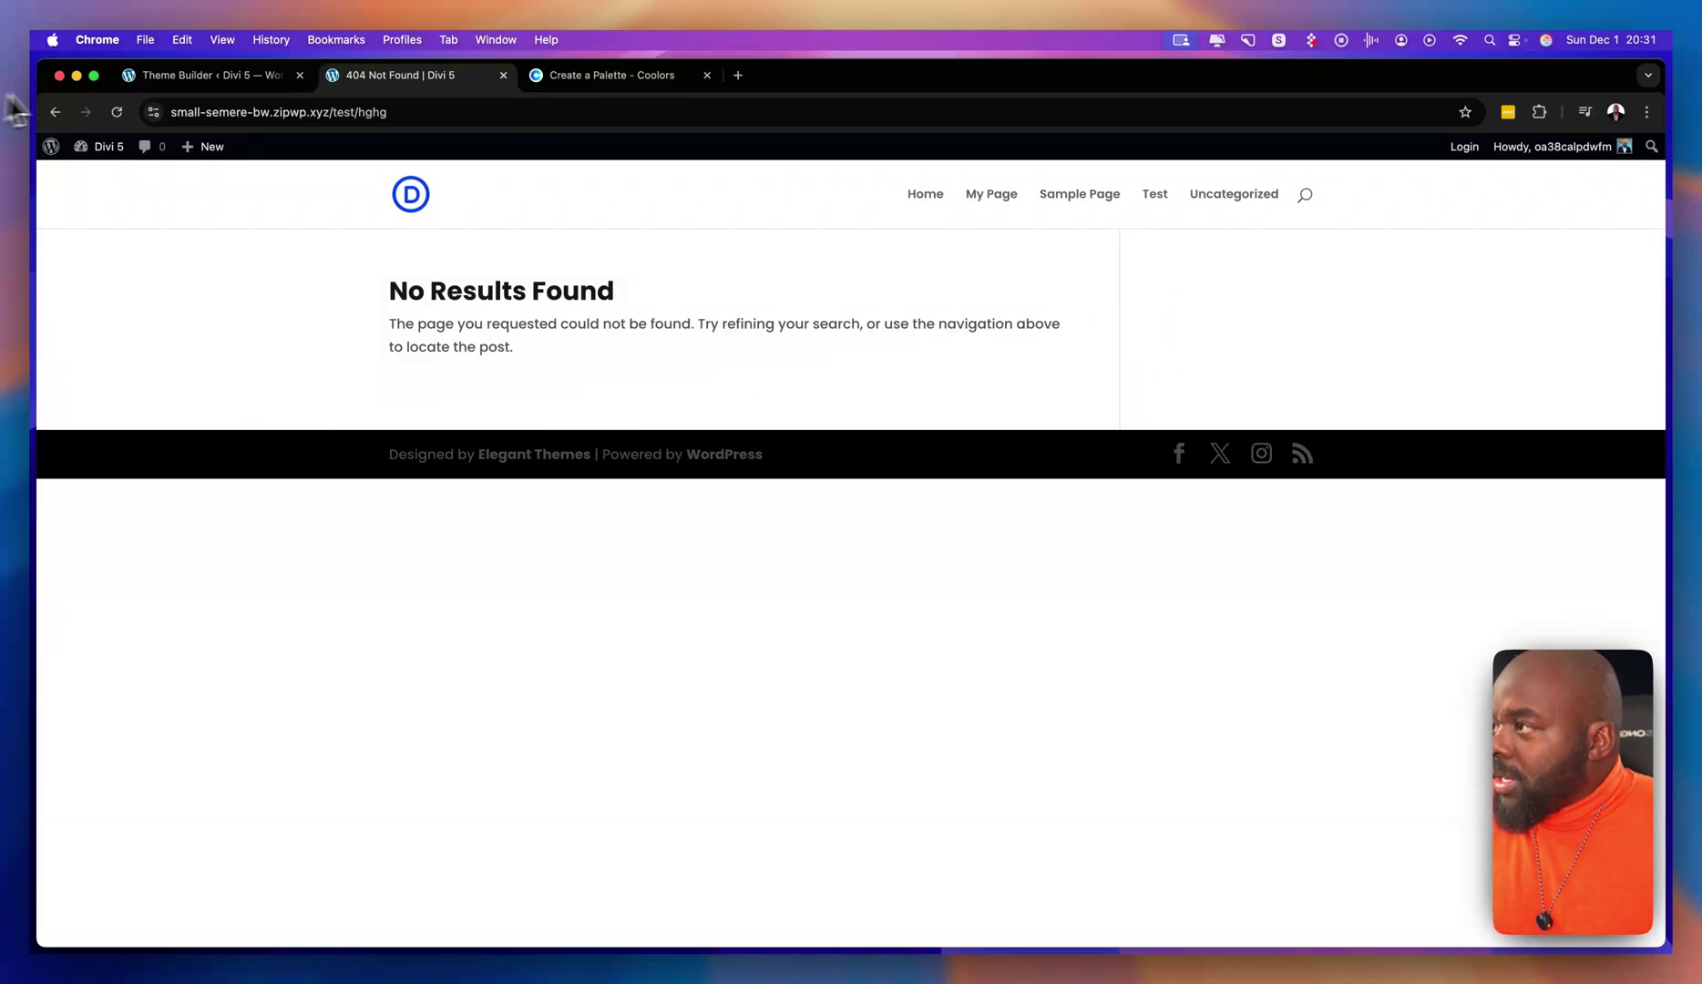
Return to the Theme Builder and create a new template assigned to the 404 Page.
click(202, 75)
click(800, 501)
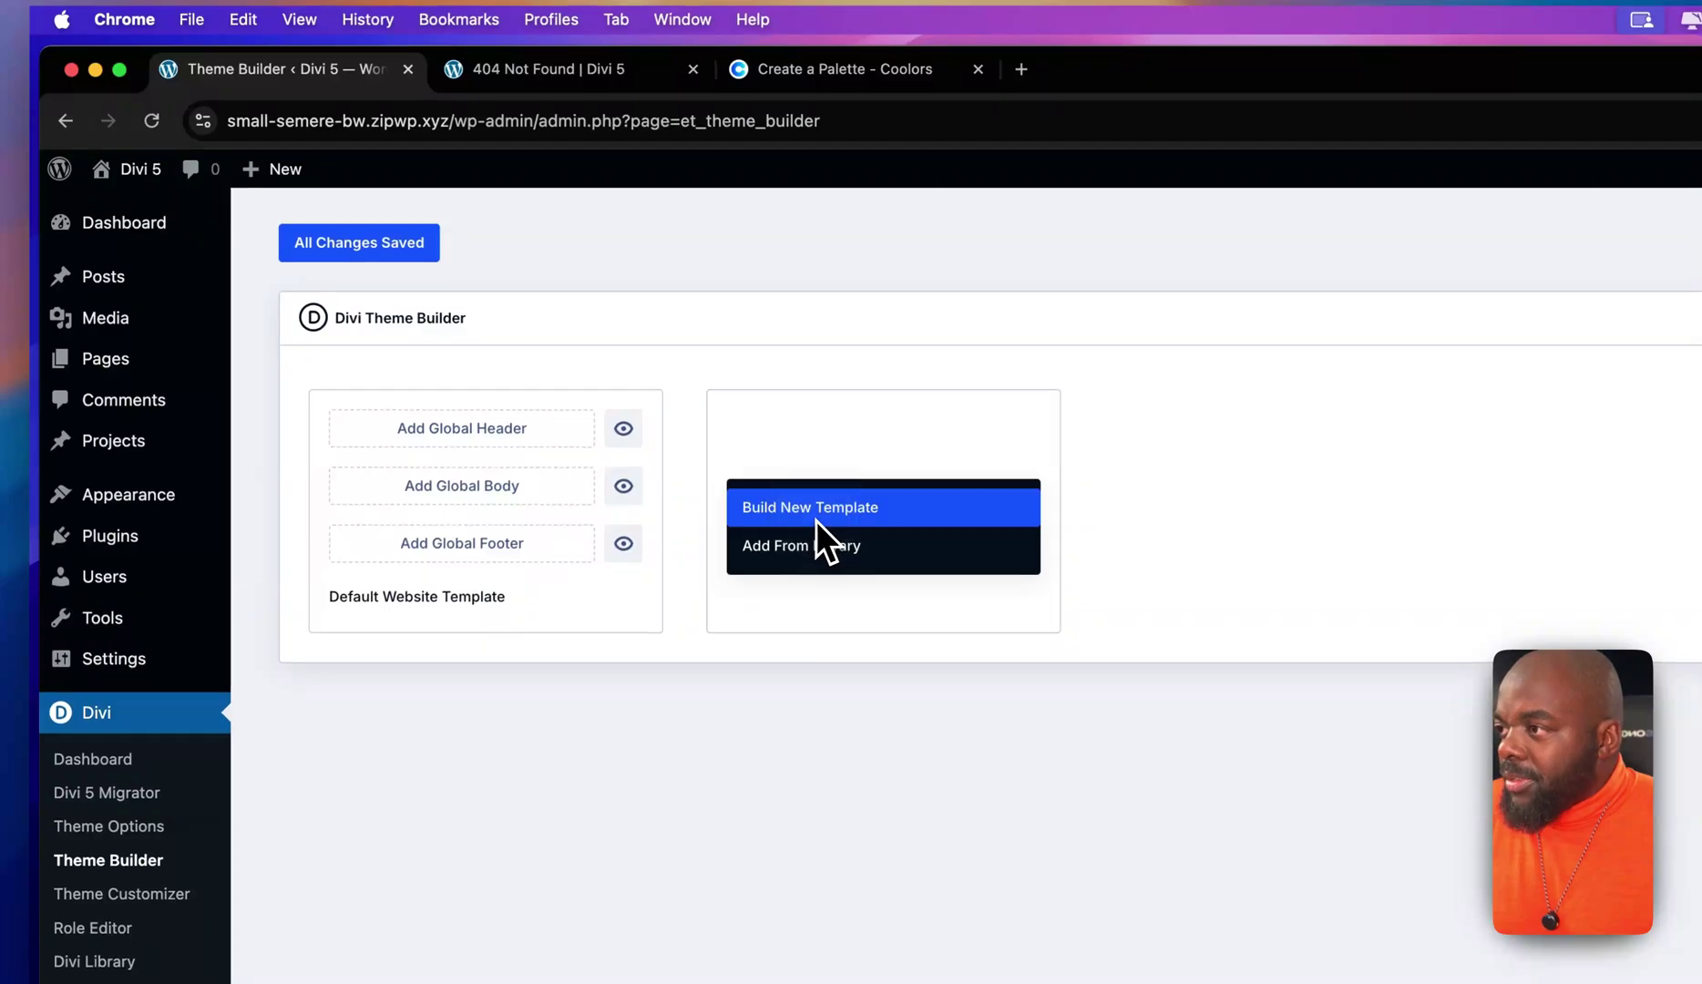
click(927, 515)
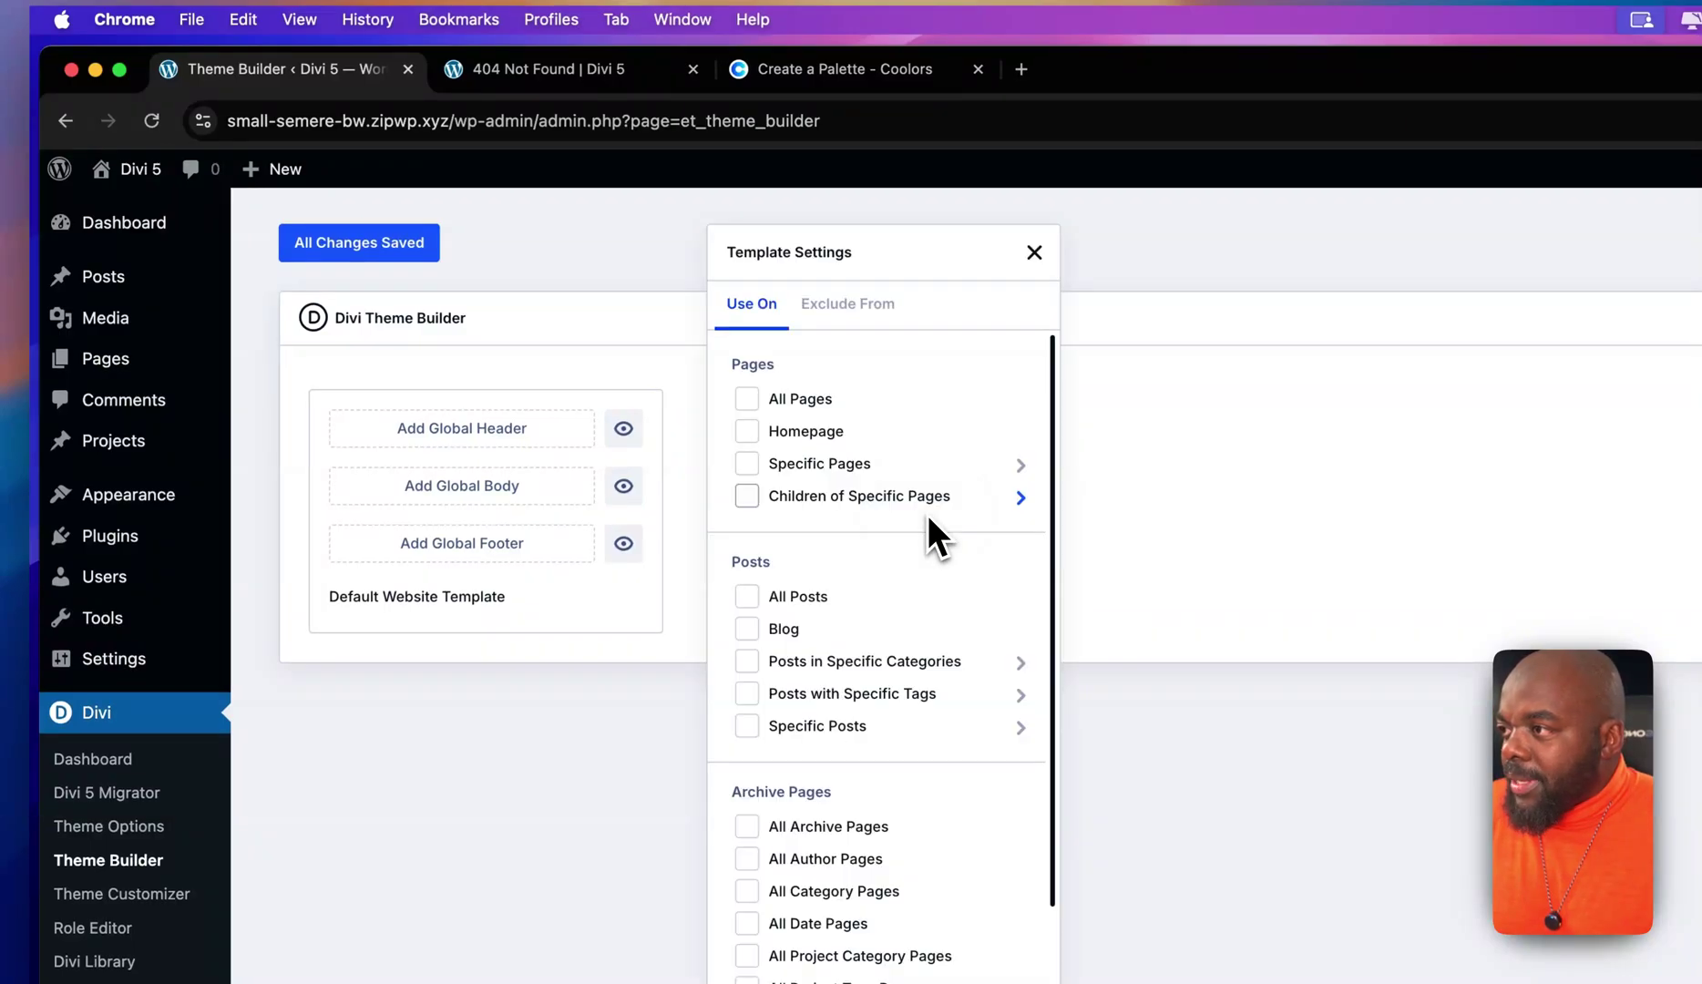
scroll(826, 544, down, 10)
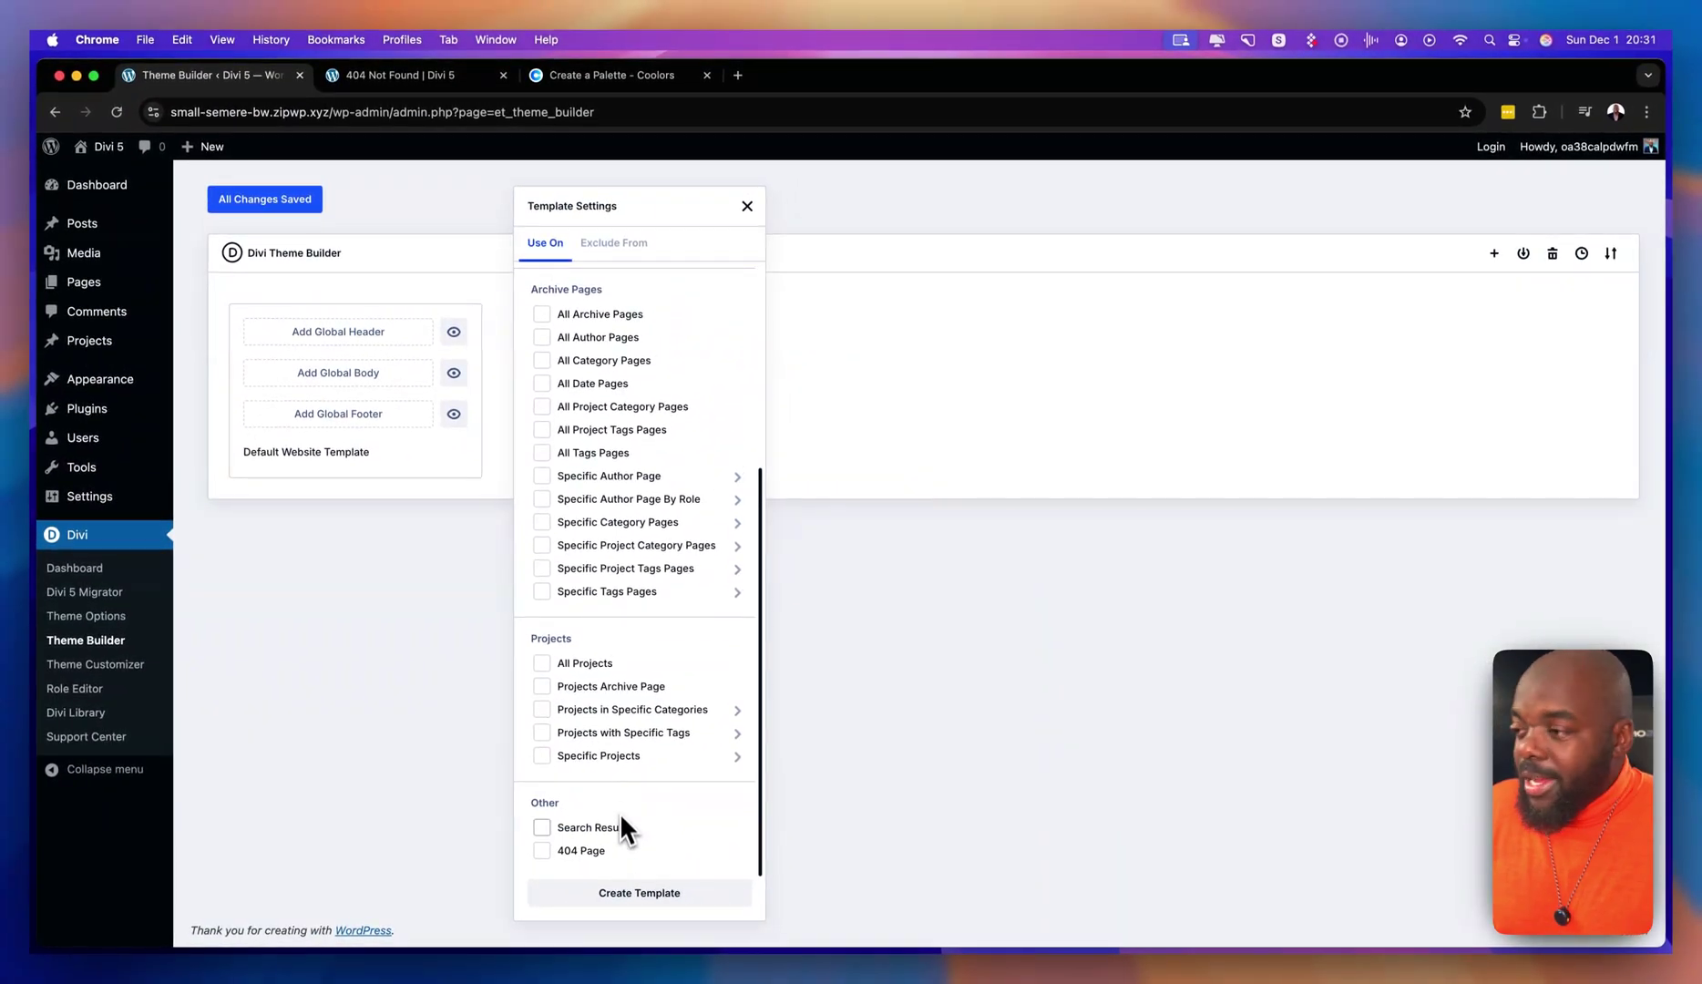
click(543, 852)
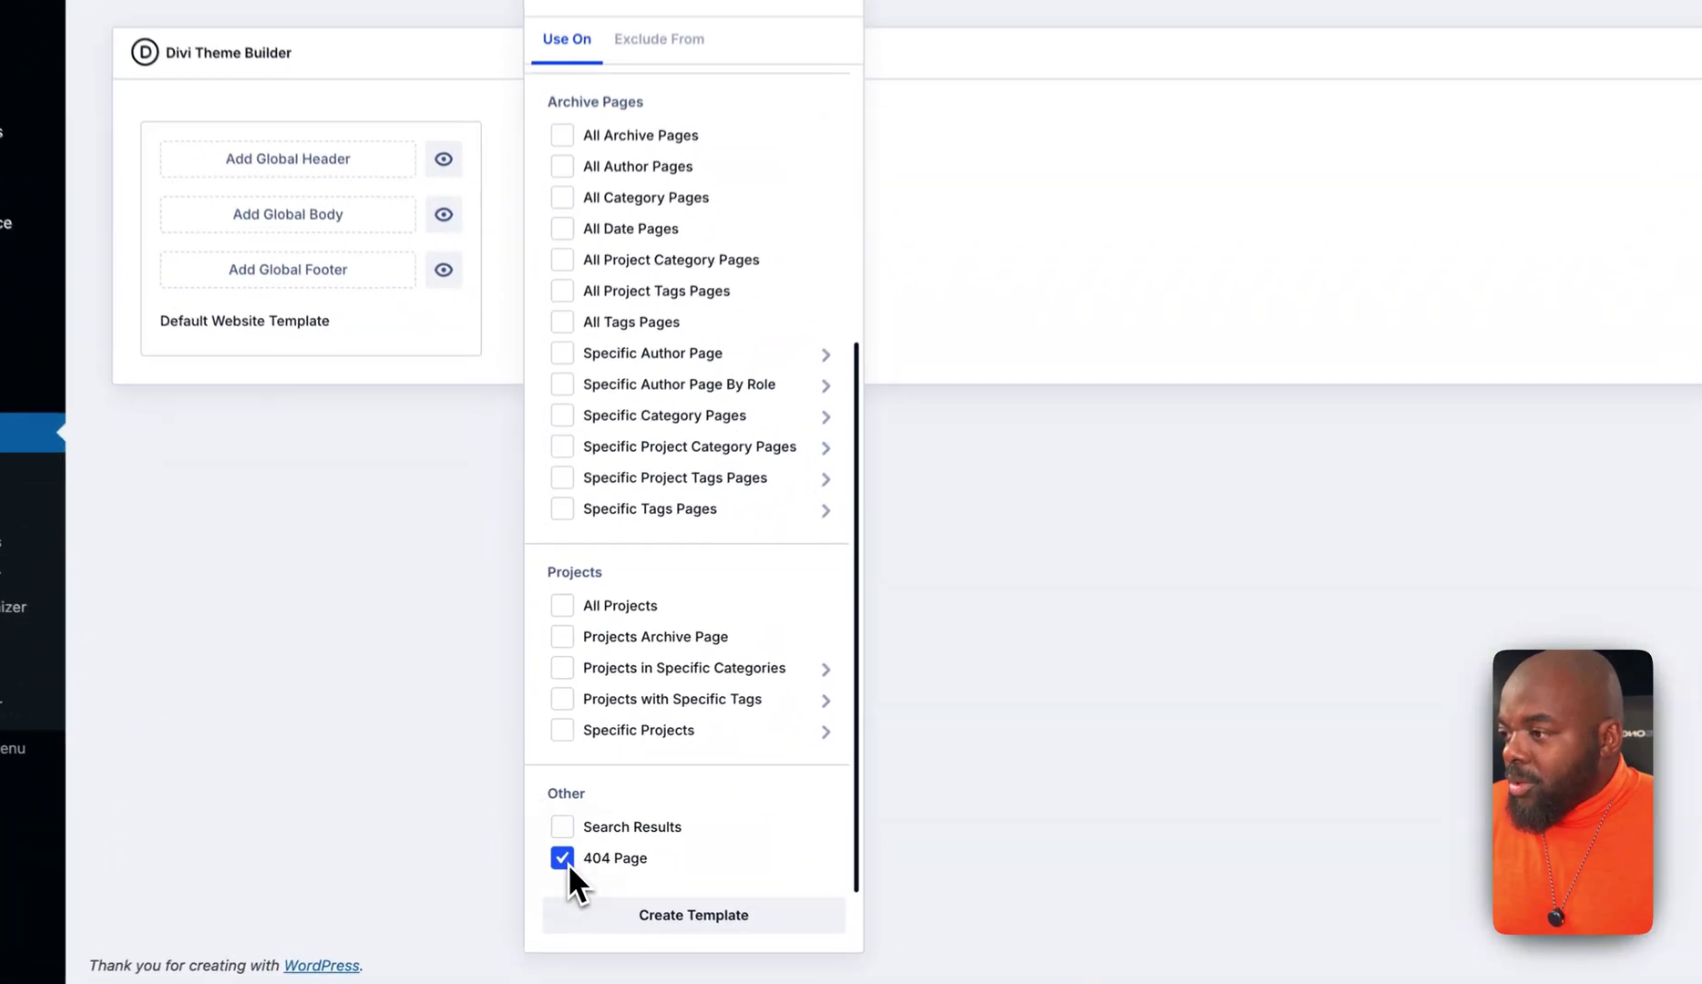
click(689, 918)
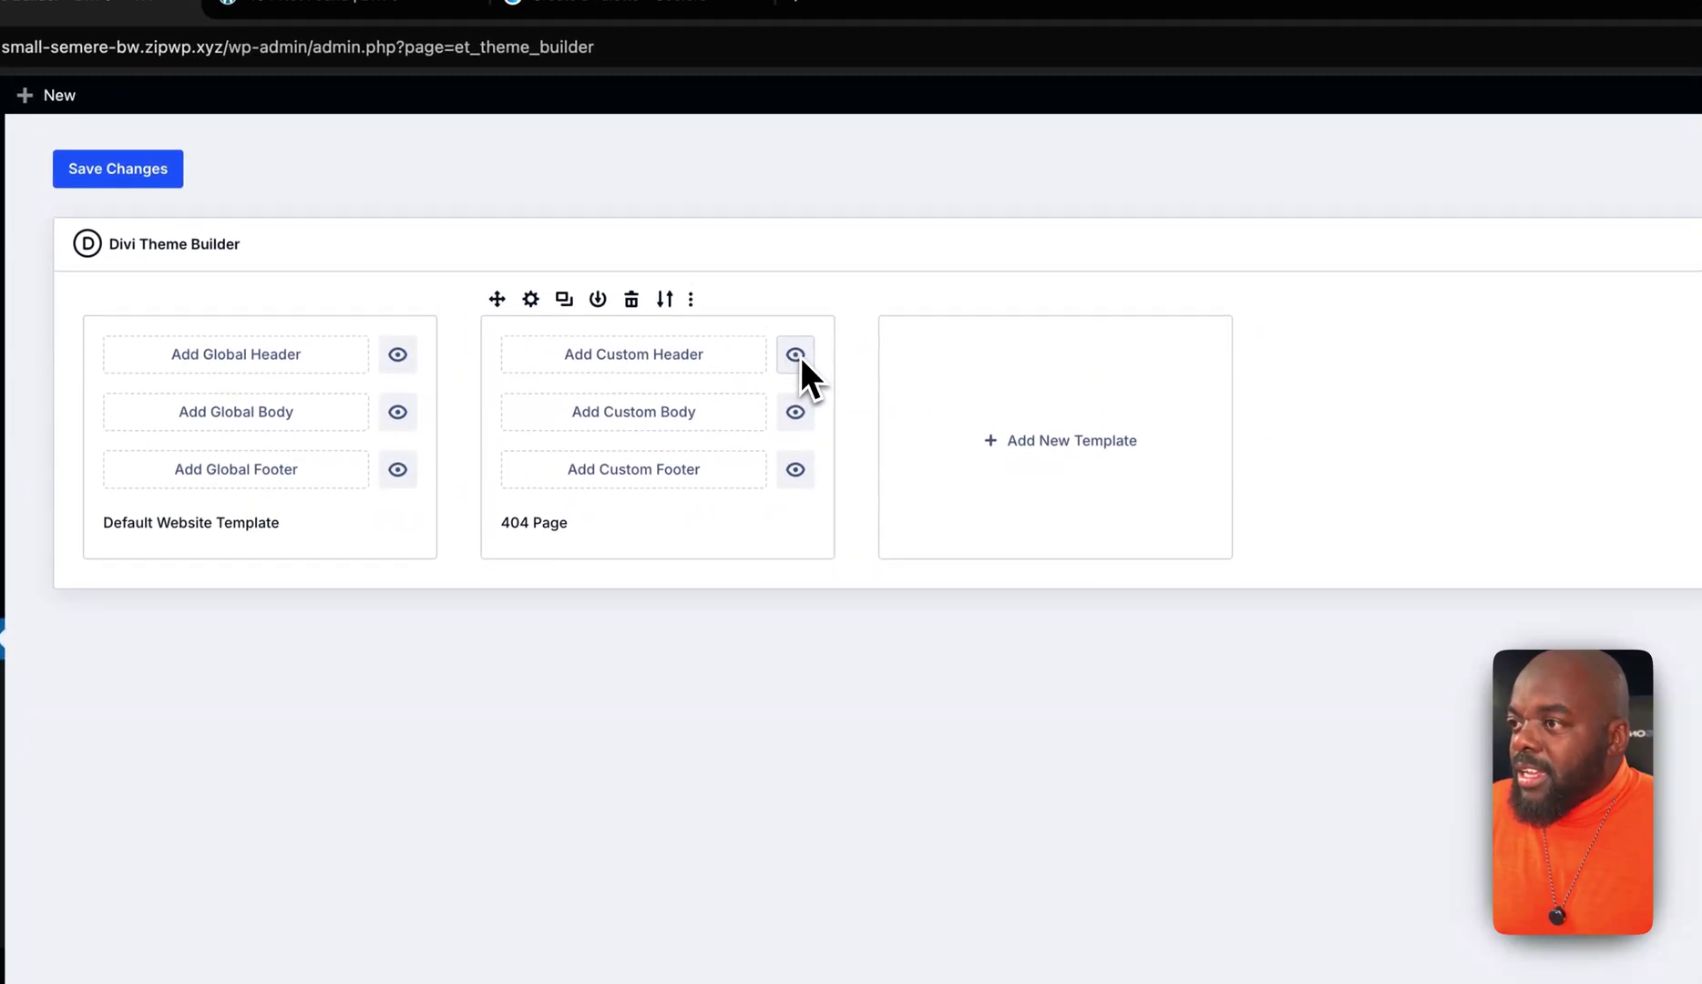
Hide the header and footer in the 404 Page template and start building its custom body.
click(796, 356)
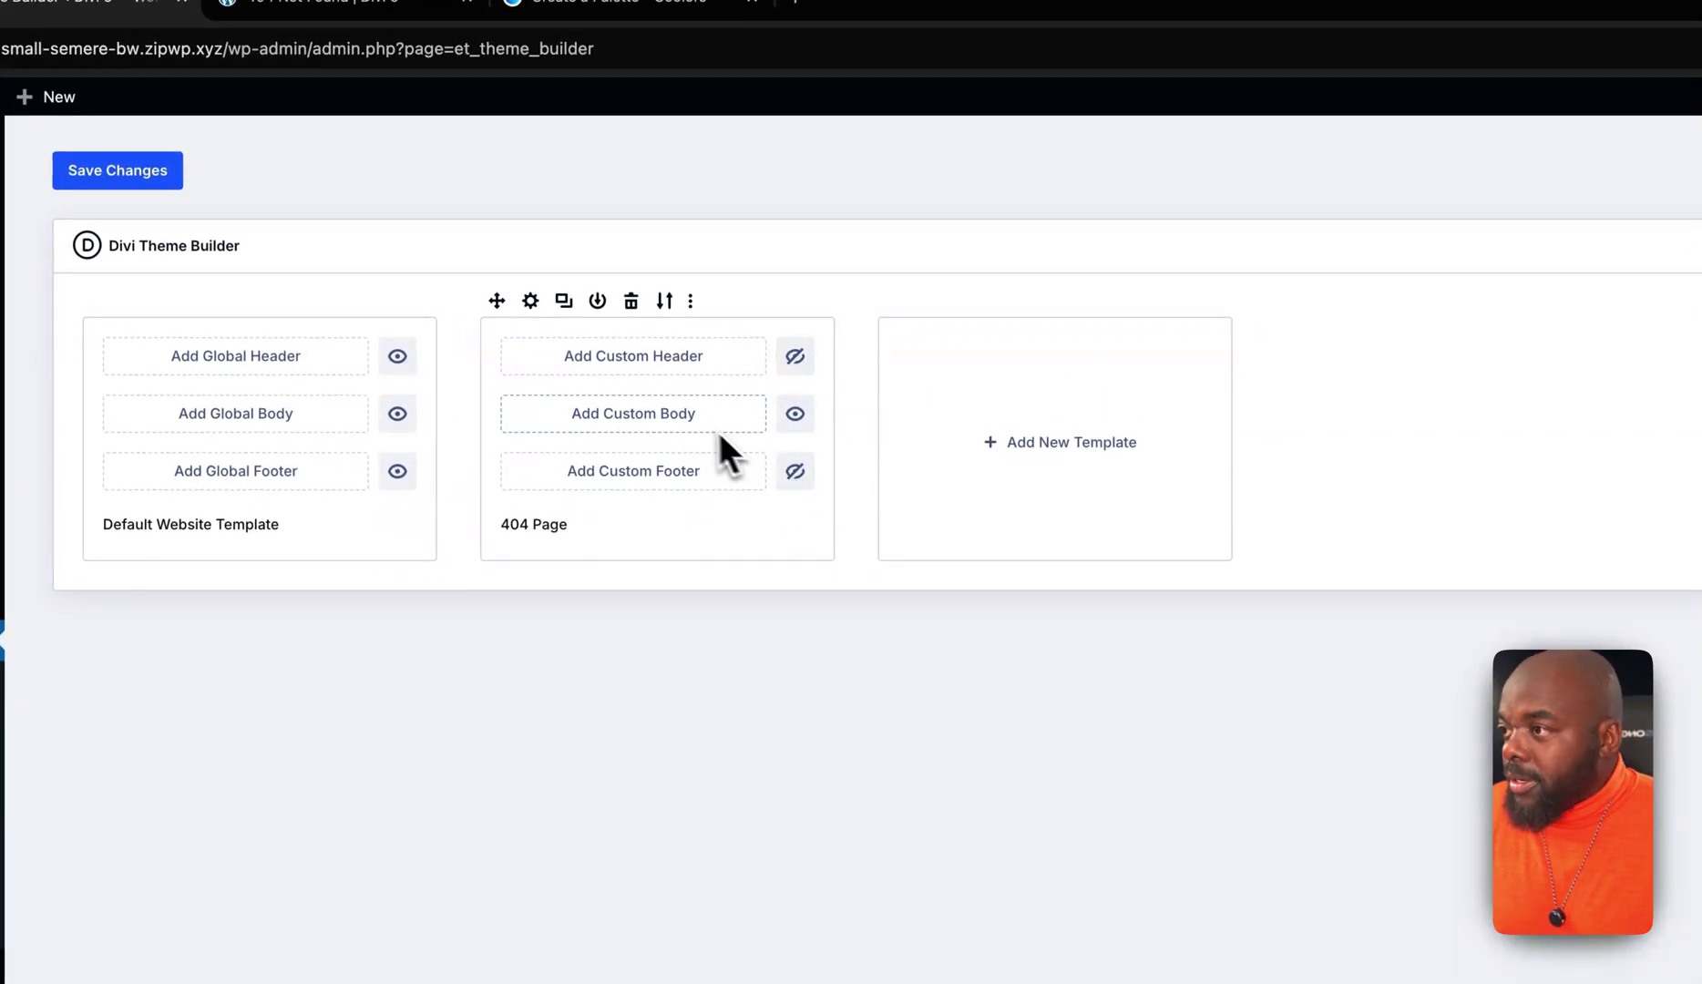
click(685, 420)
click(684, 422)
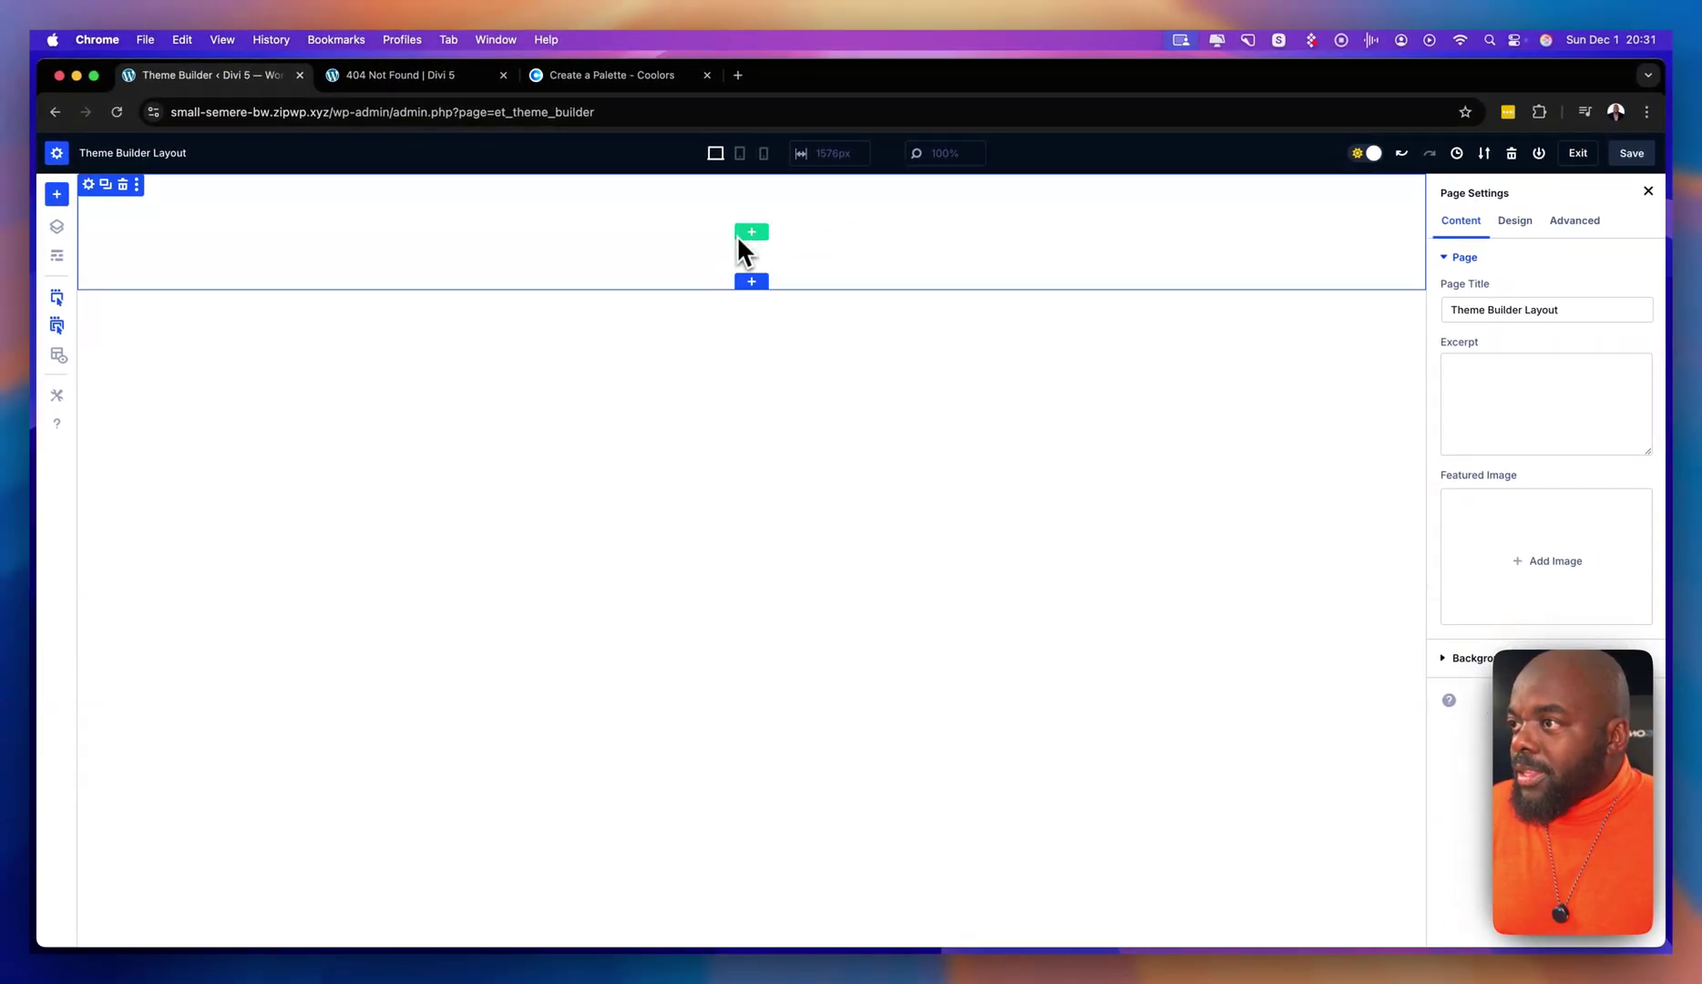
Set the empty section's background to the saved pale green color.
click(88, 184)
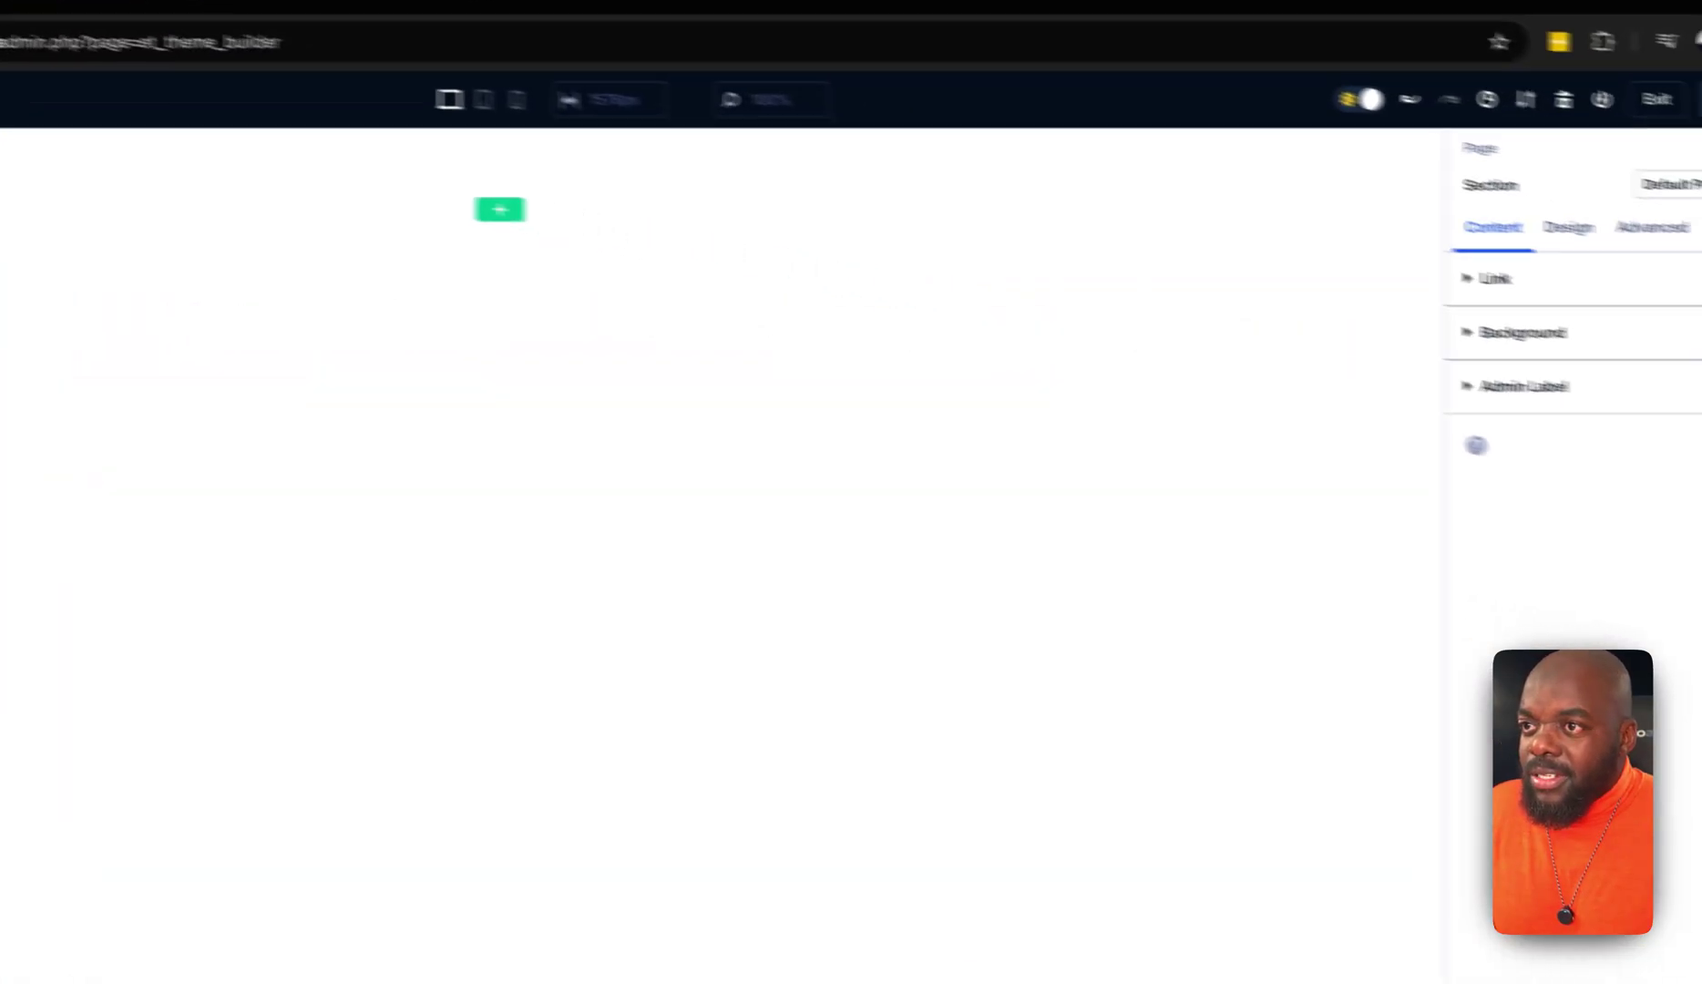
click(1576, 336)
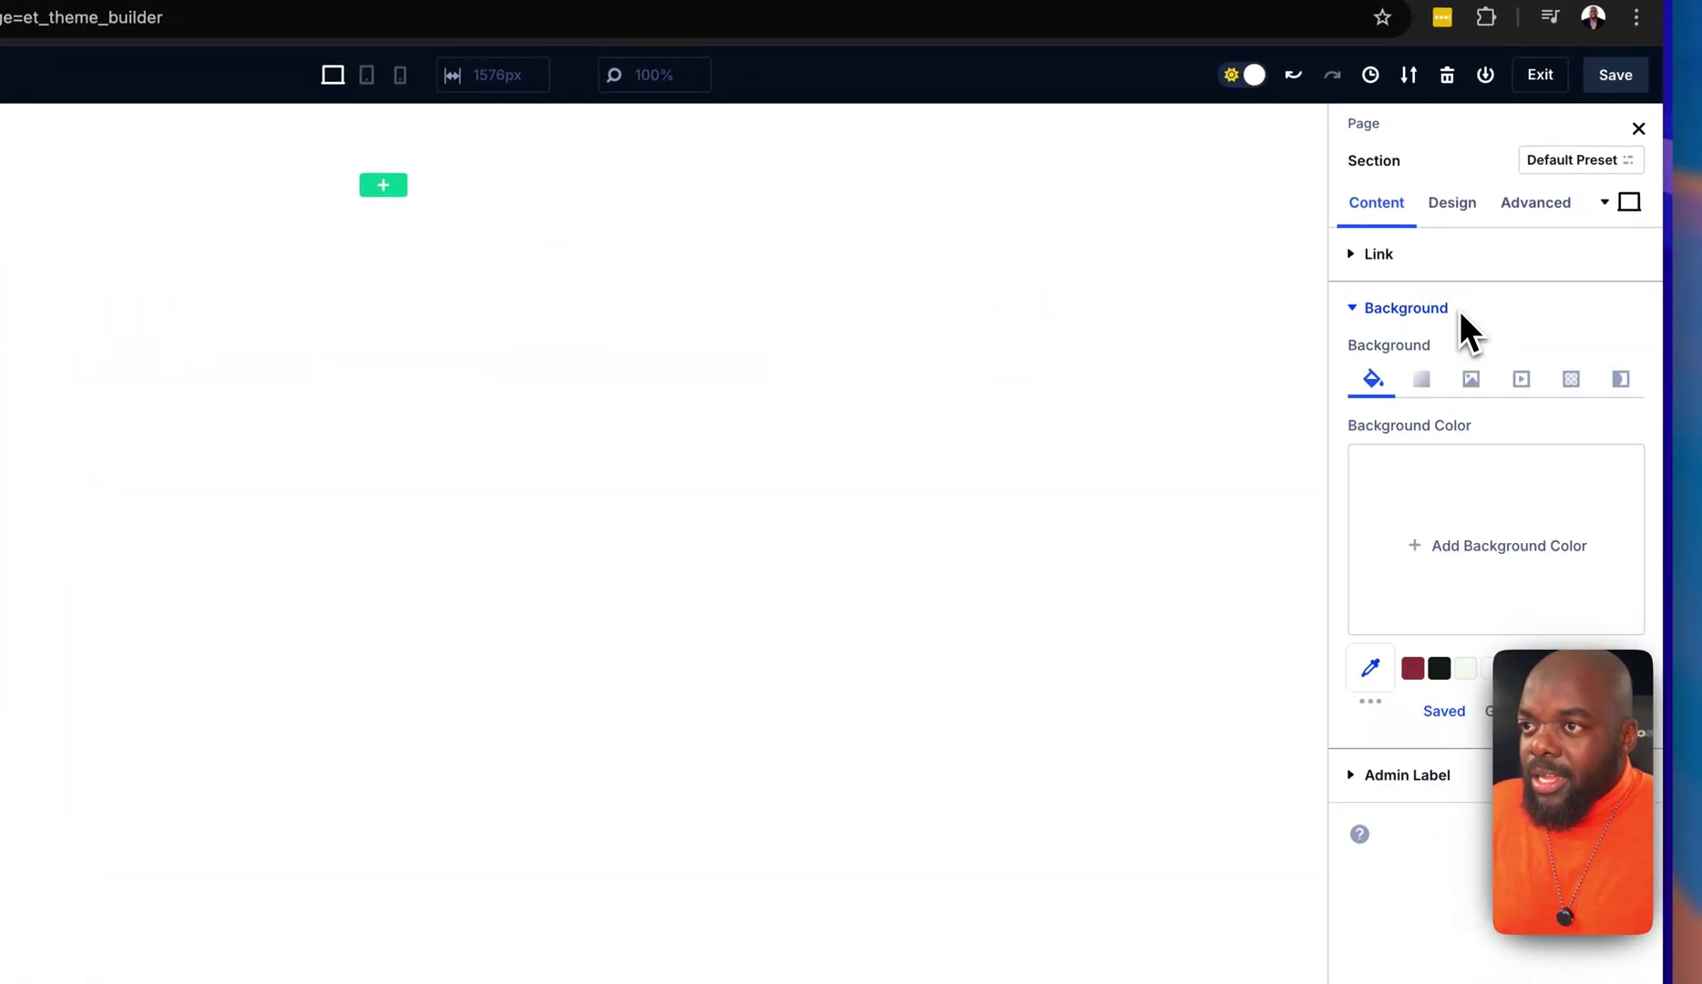
click(1464, 670)
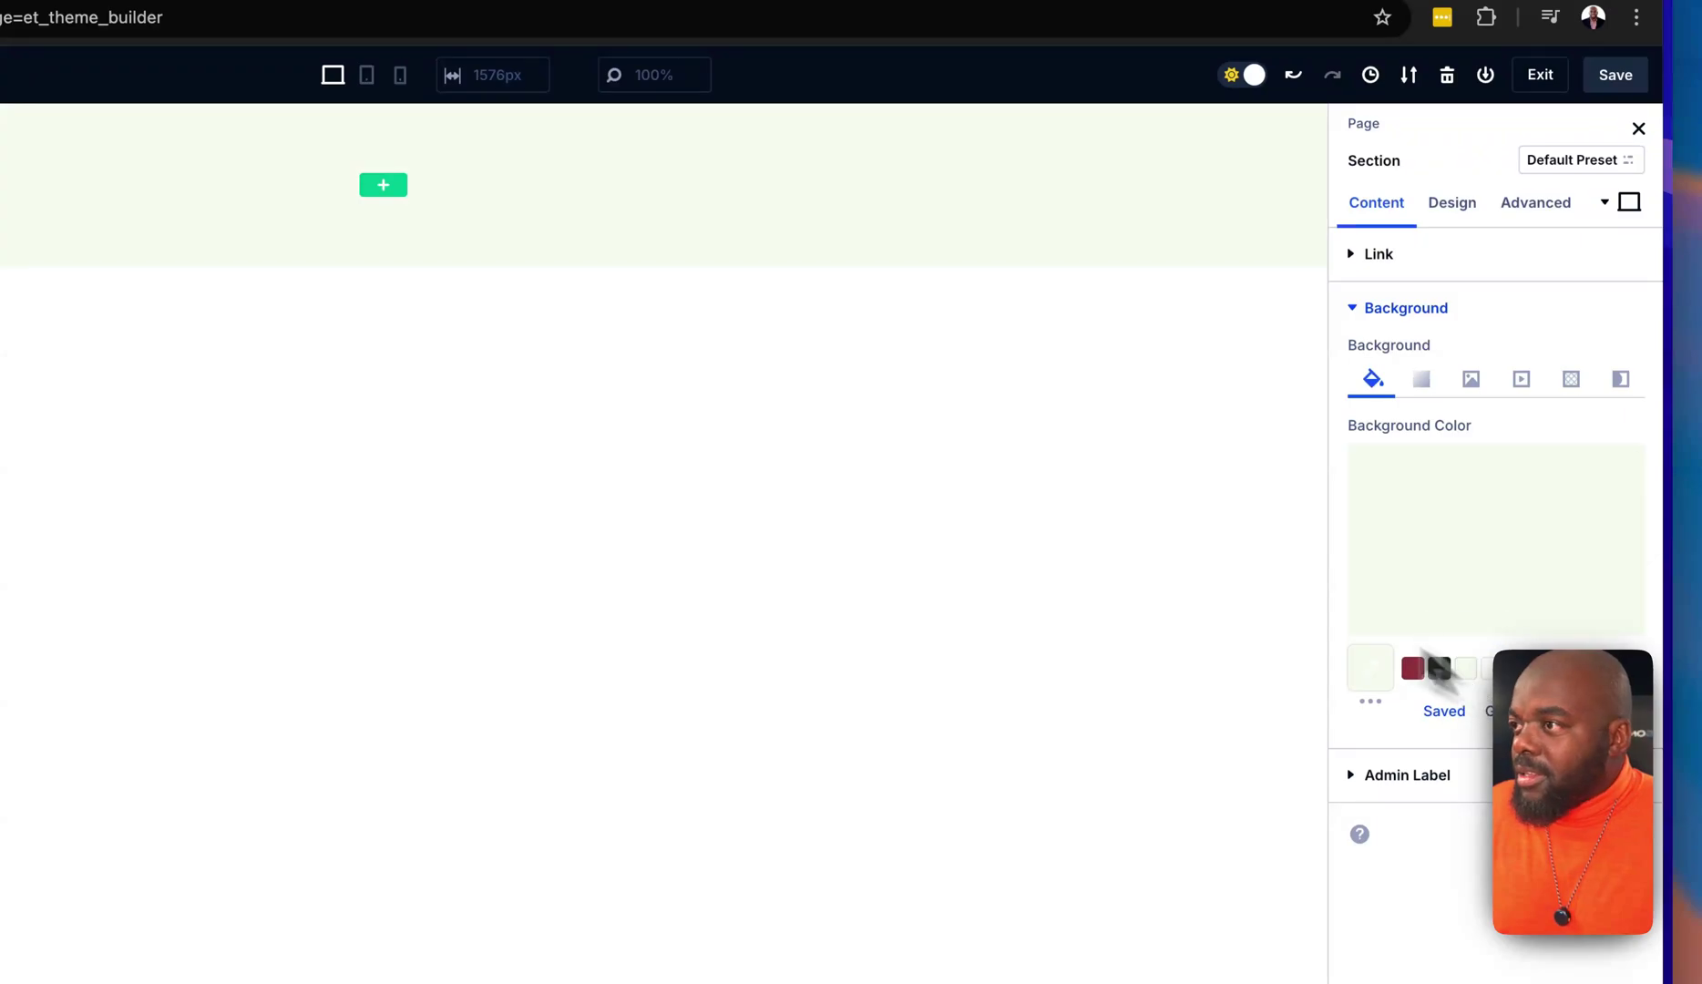
Insert a single-column row into the section and add a Blurb module to it.
click(383, 186)
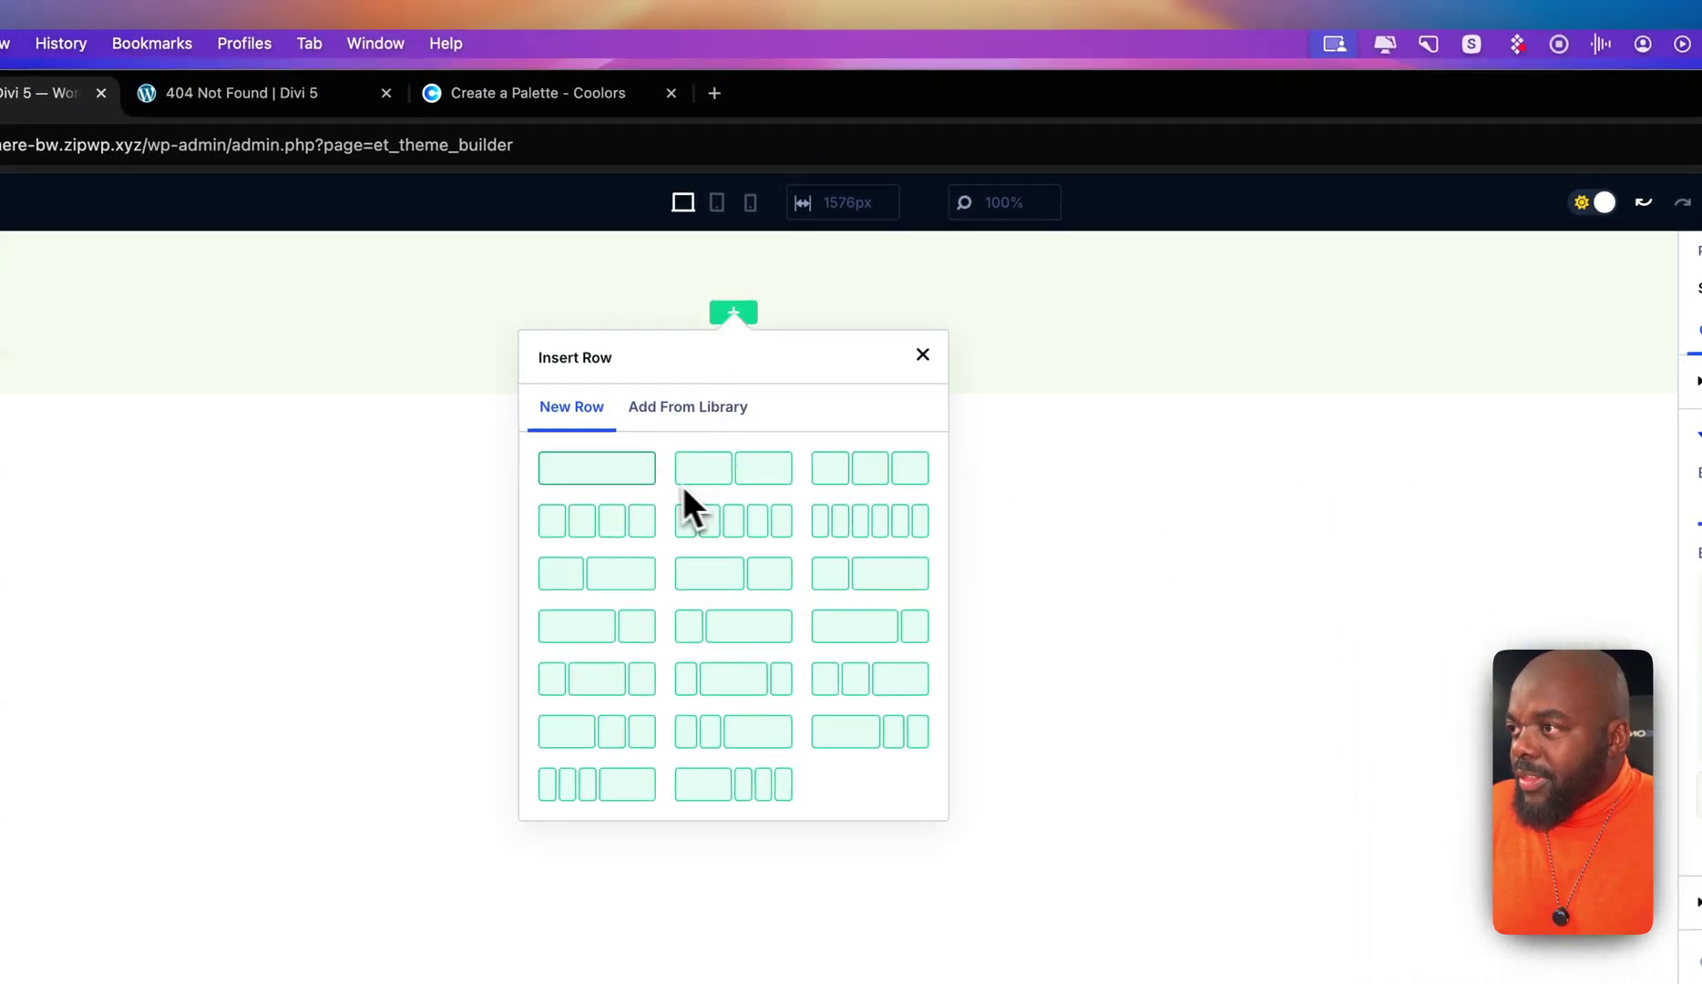
click(640, 471)
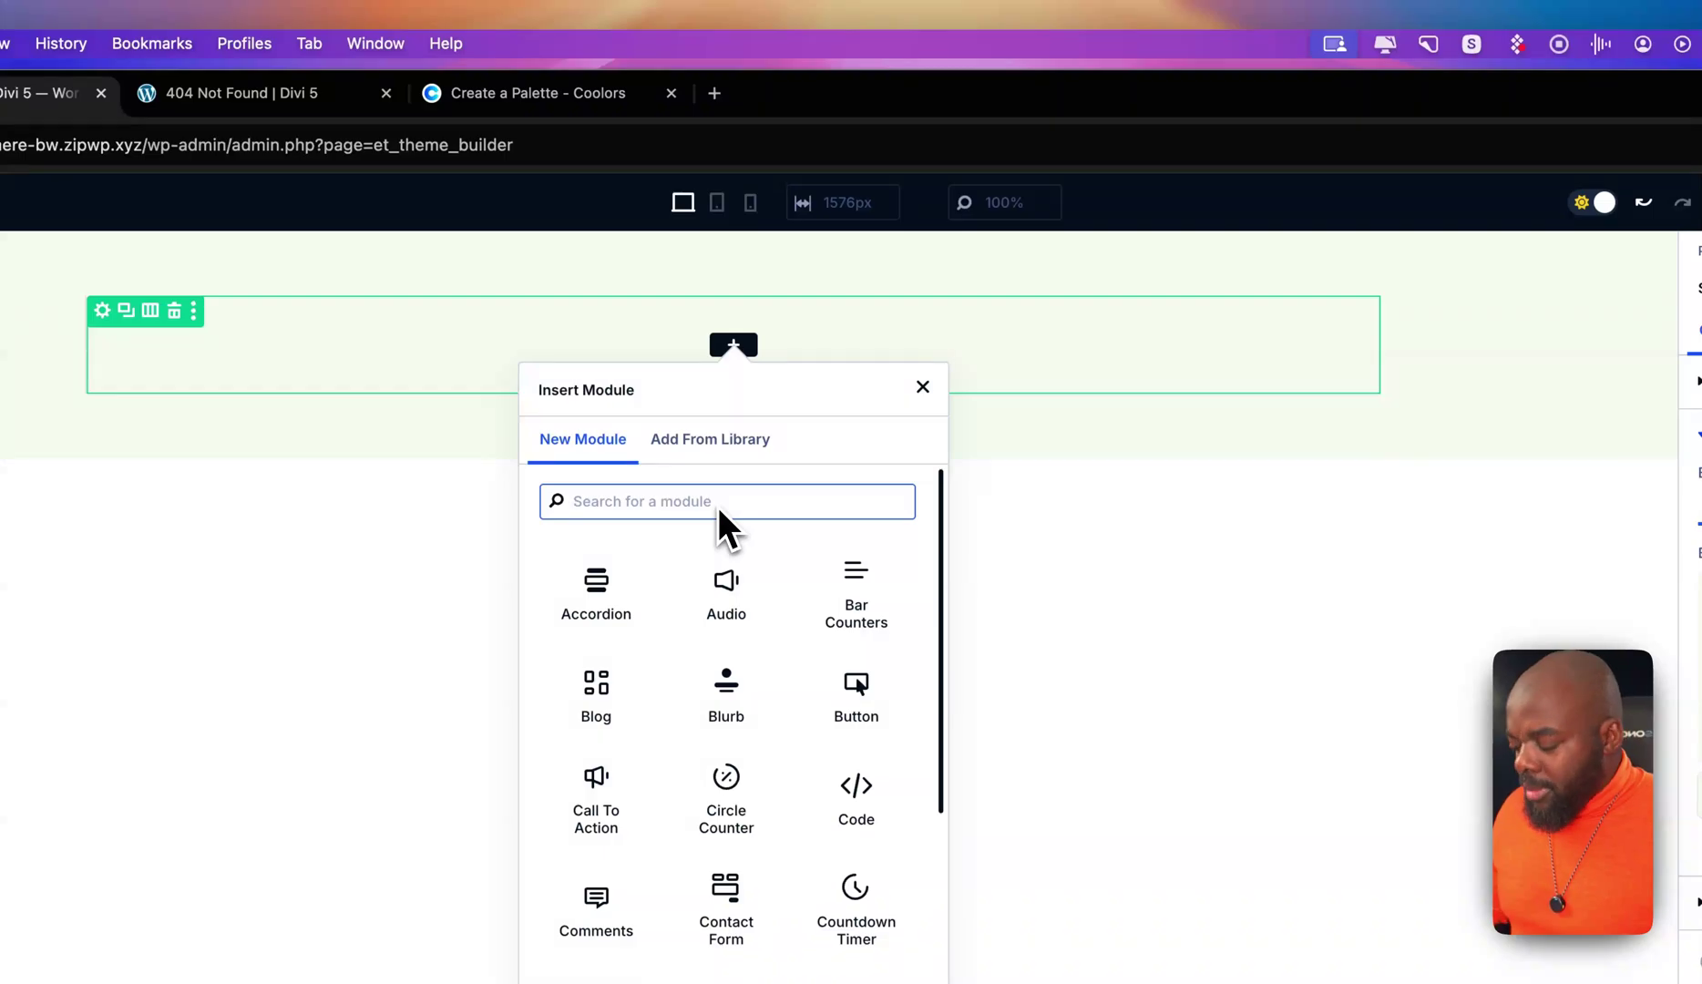
text(b)
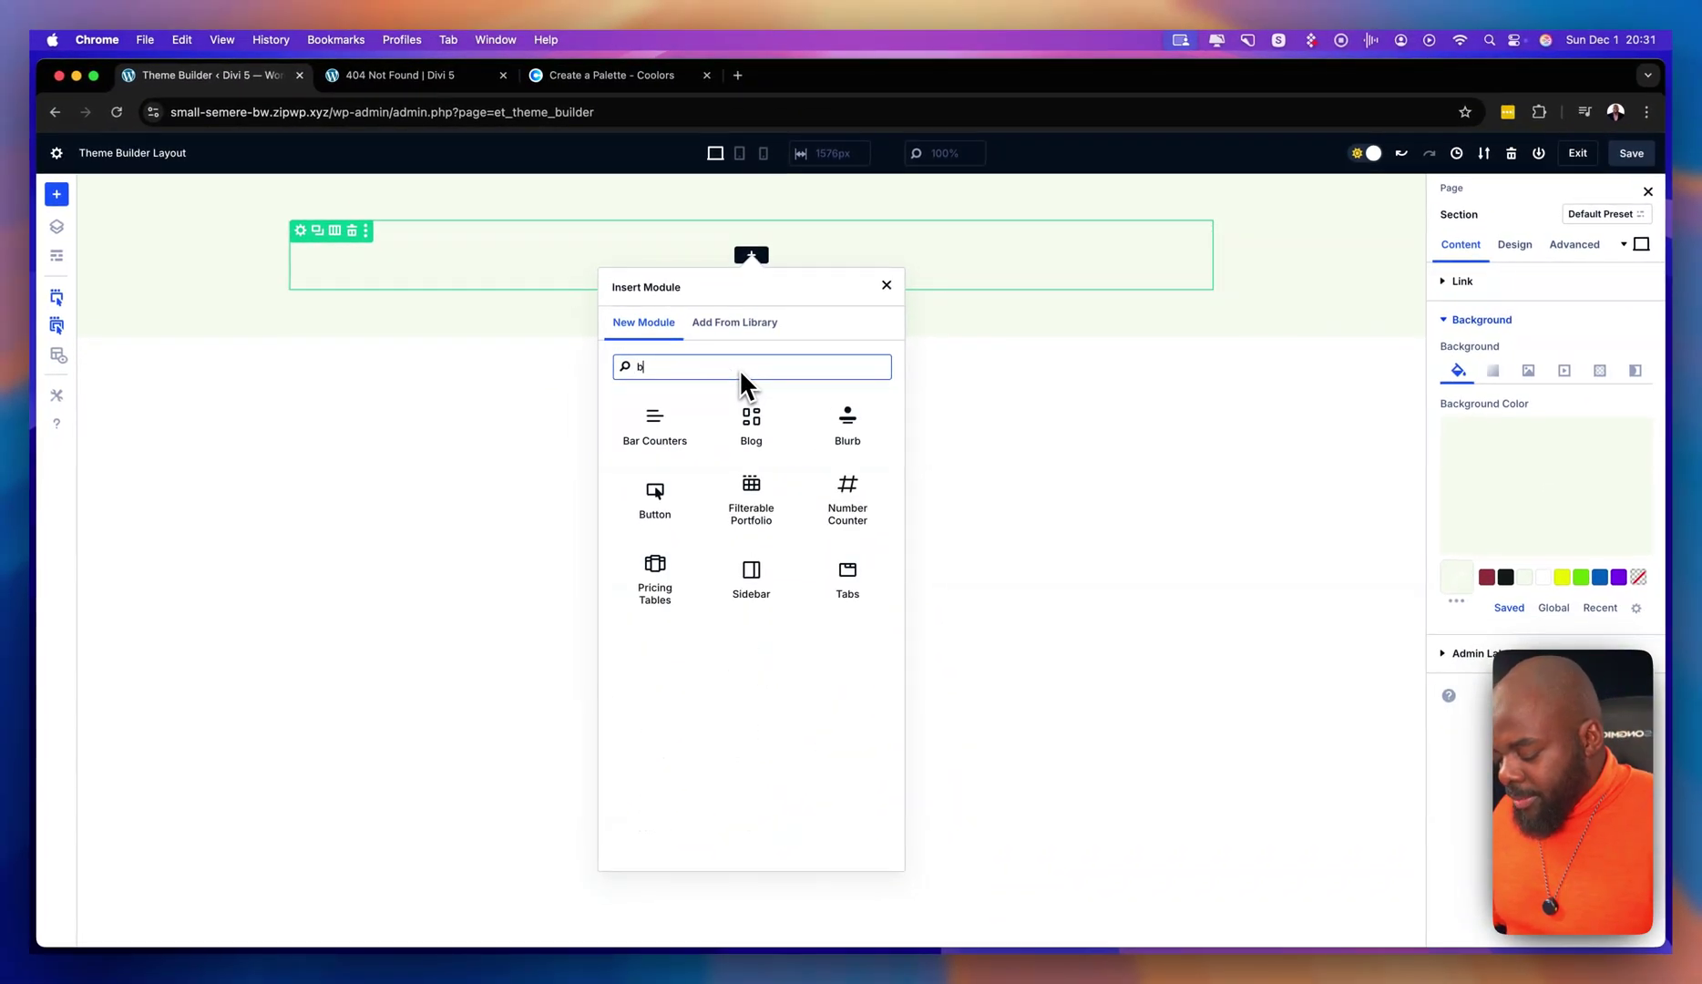
text(l)
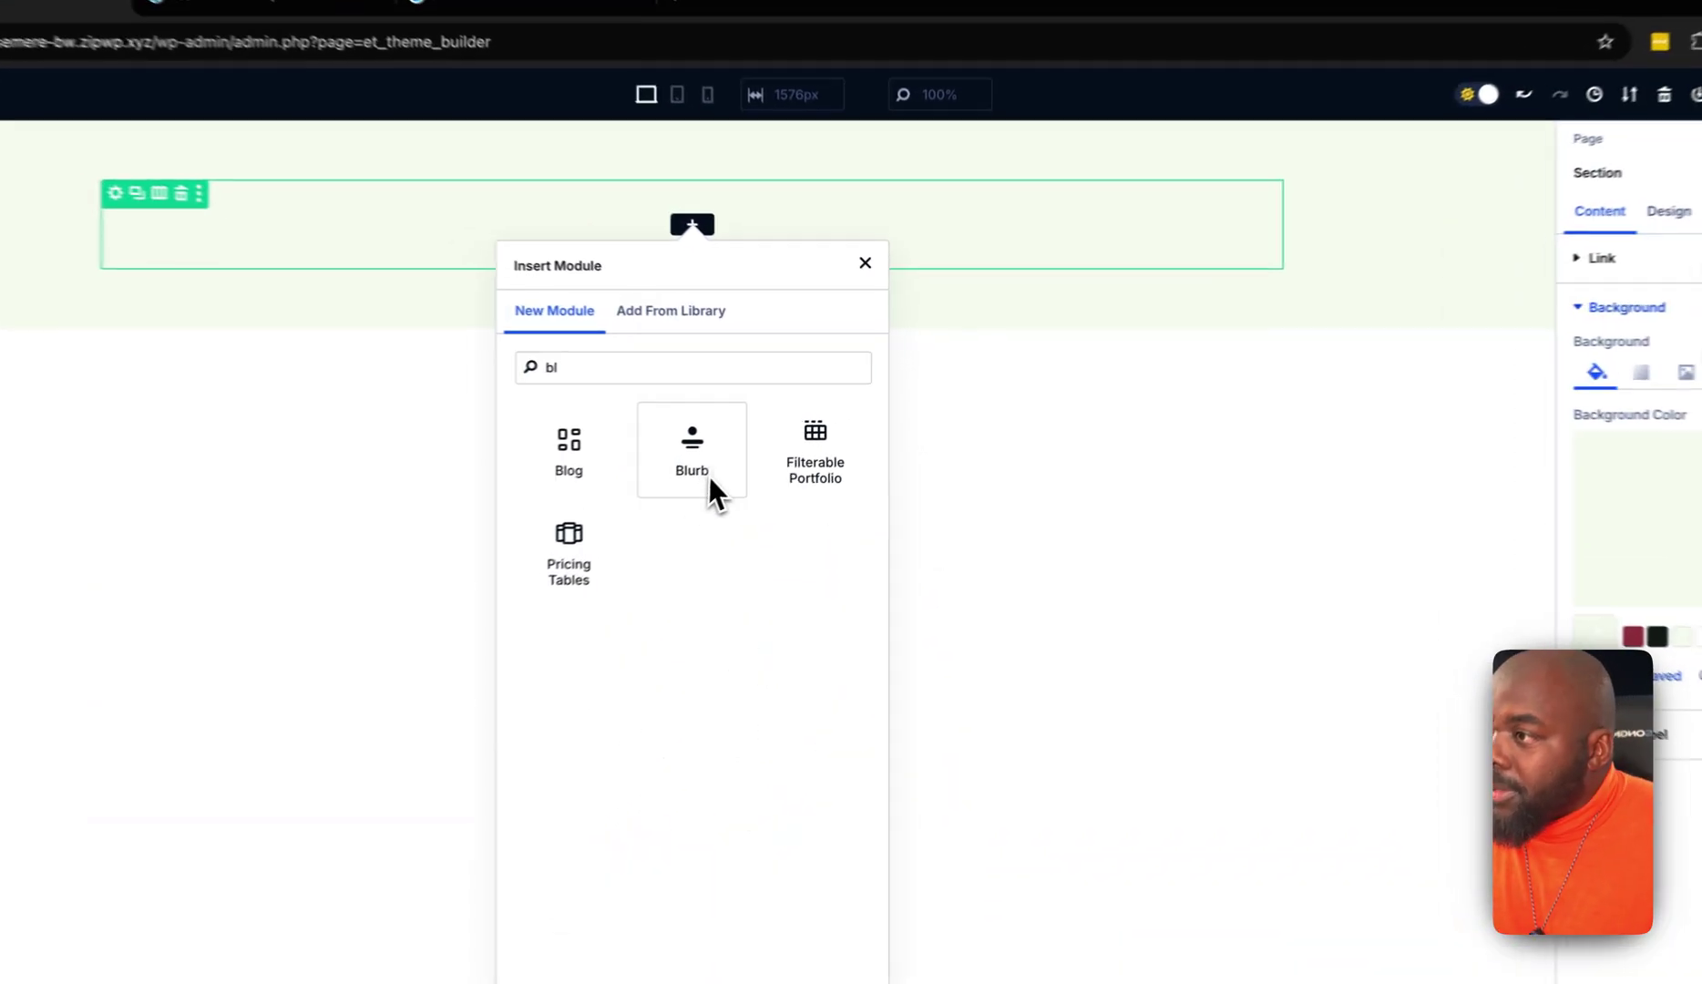
click(709, 476)
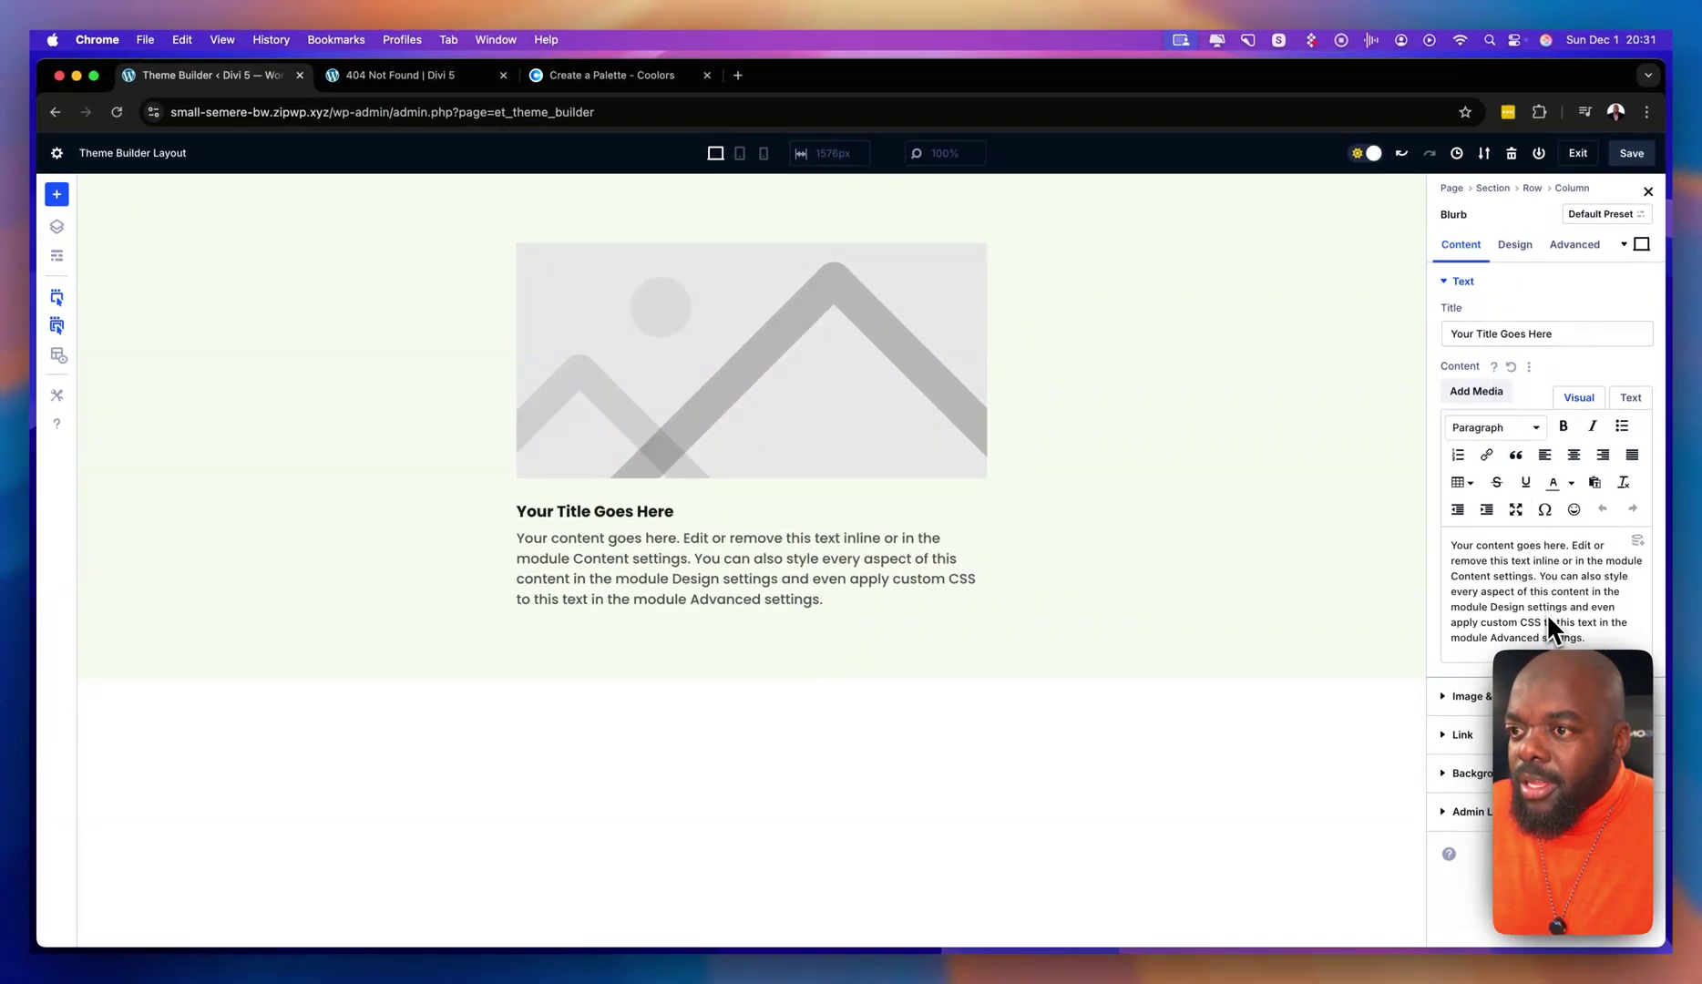
Replace the blurb's image with a solid circled exclamation mark icon, searching the icons for "cautio".
click(1486, 696)
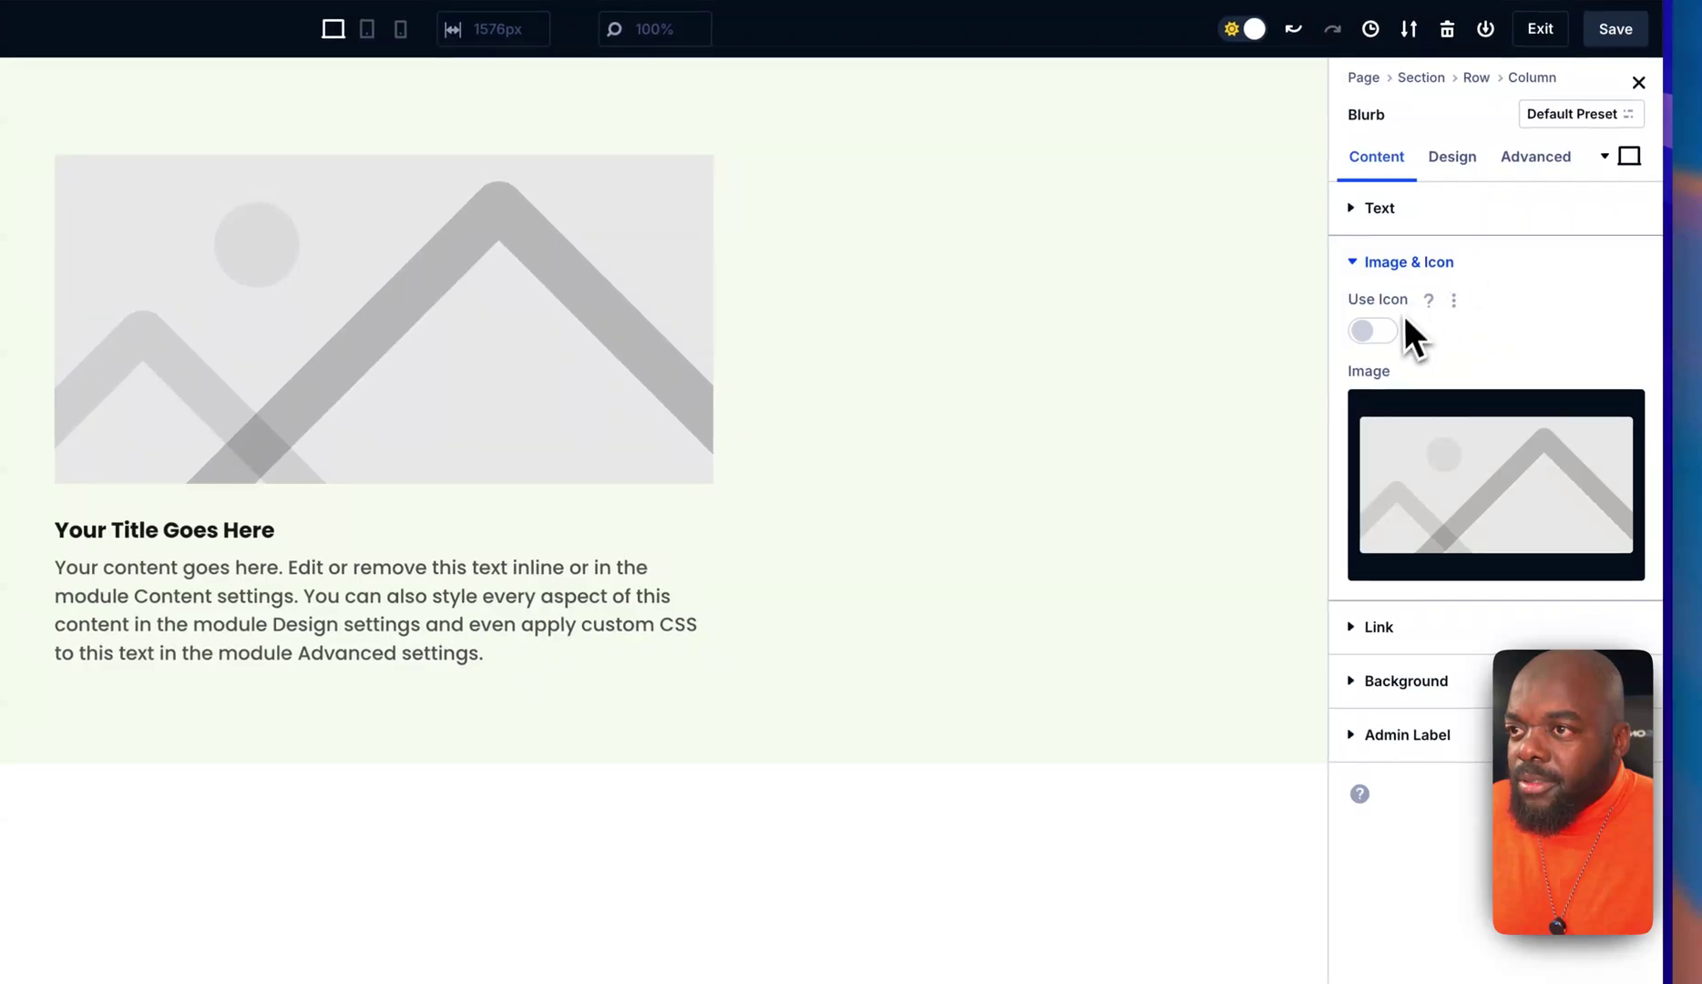
click(1376, 330)
click(1452, 405)
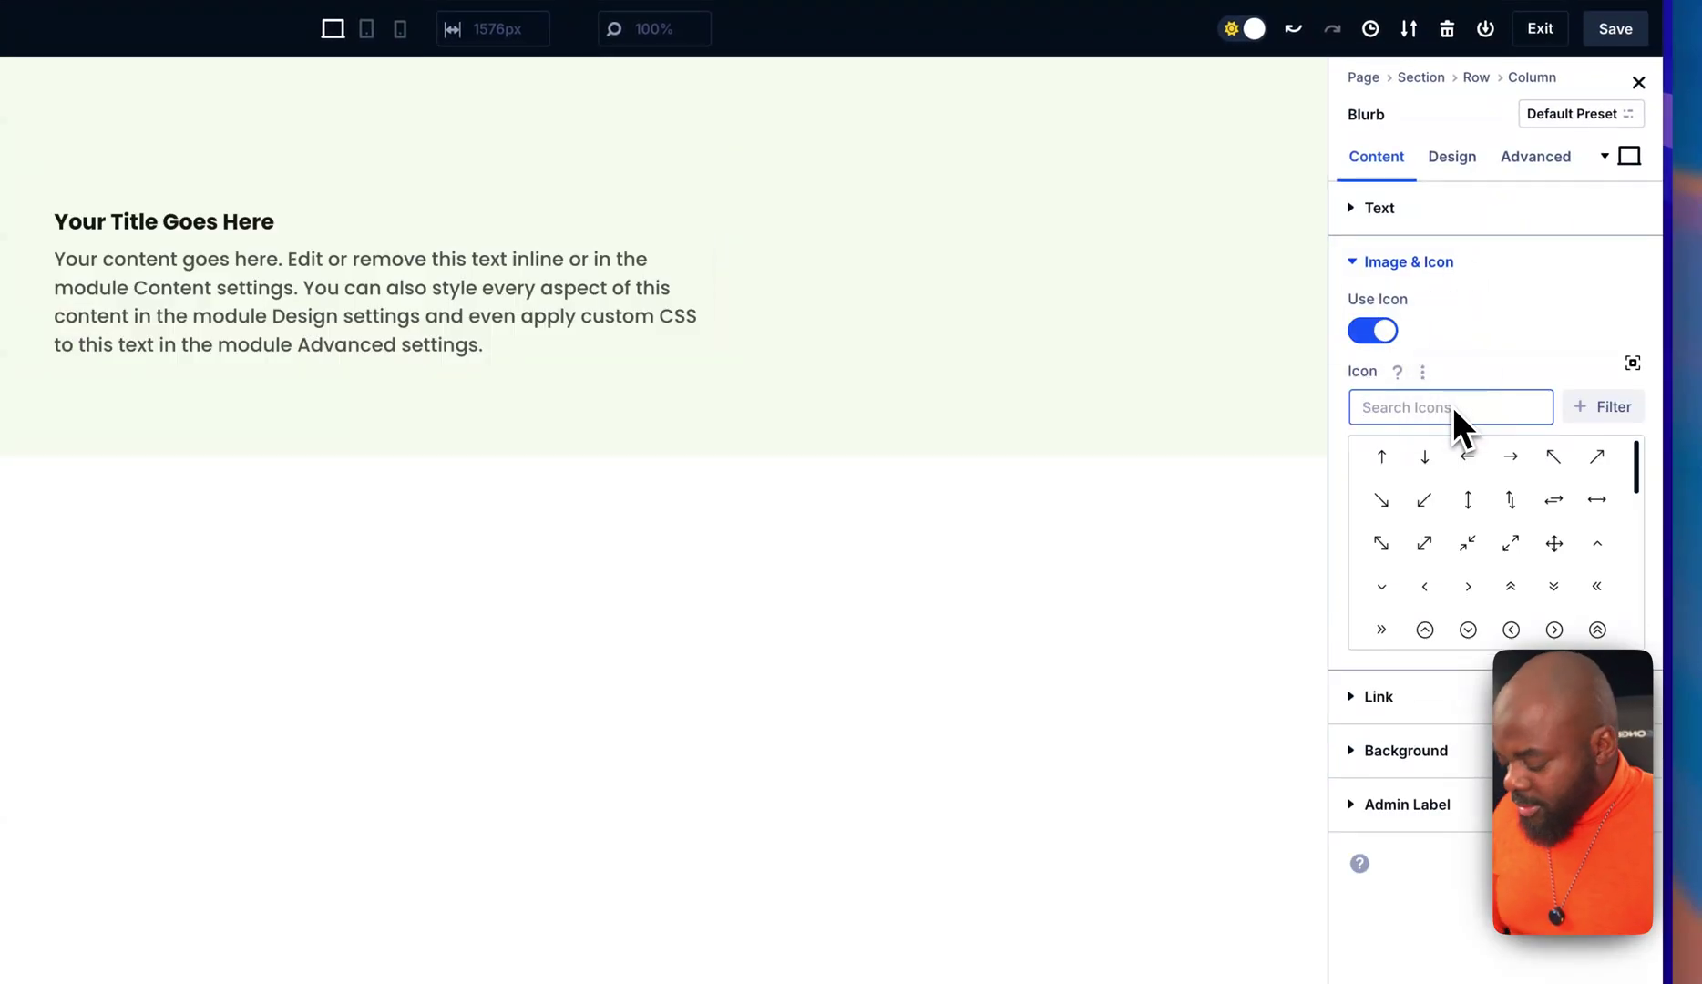
text(cautio)
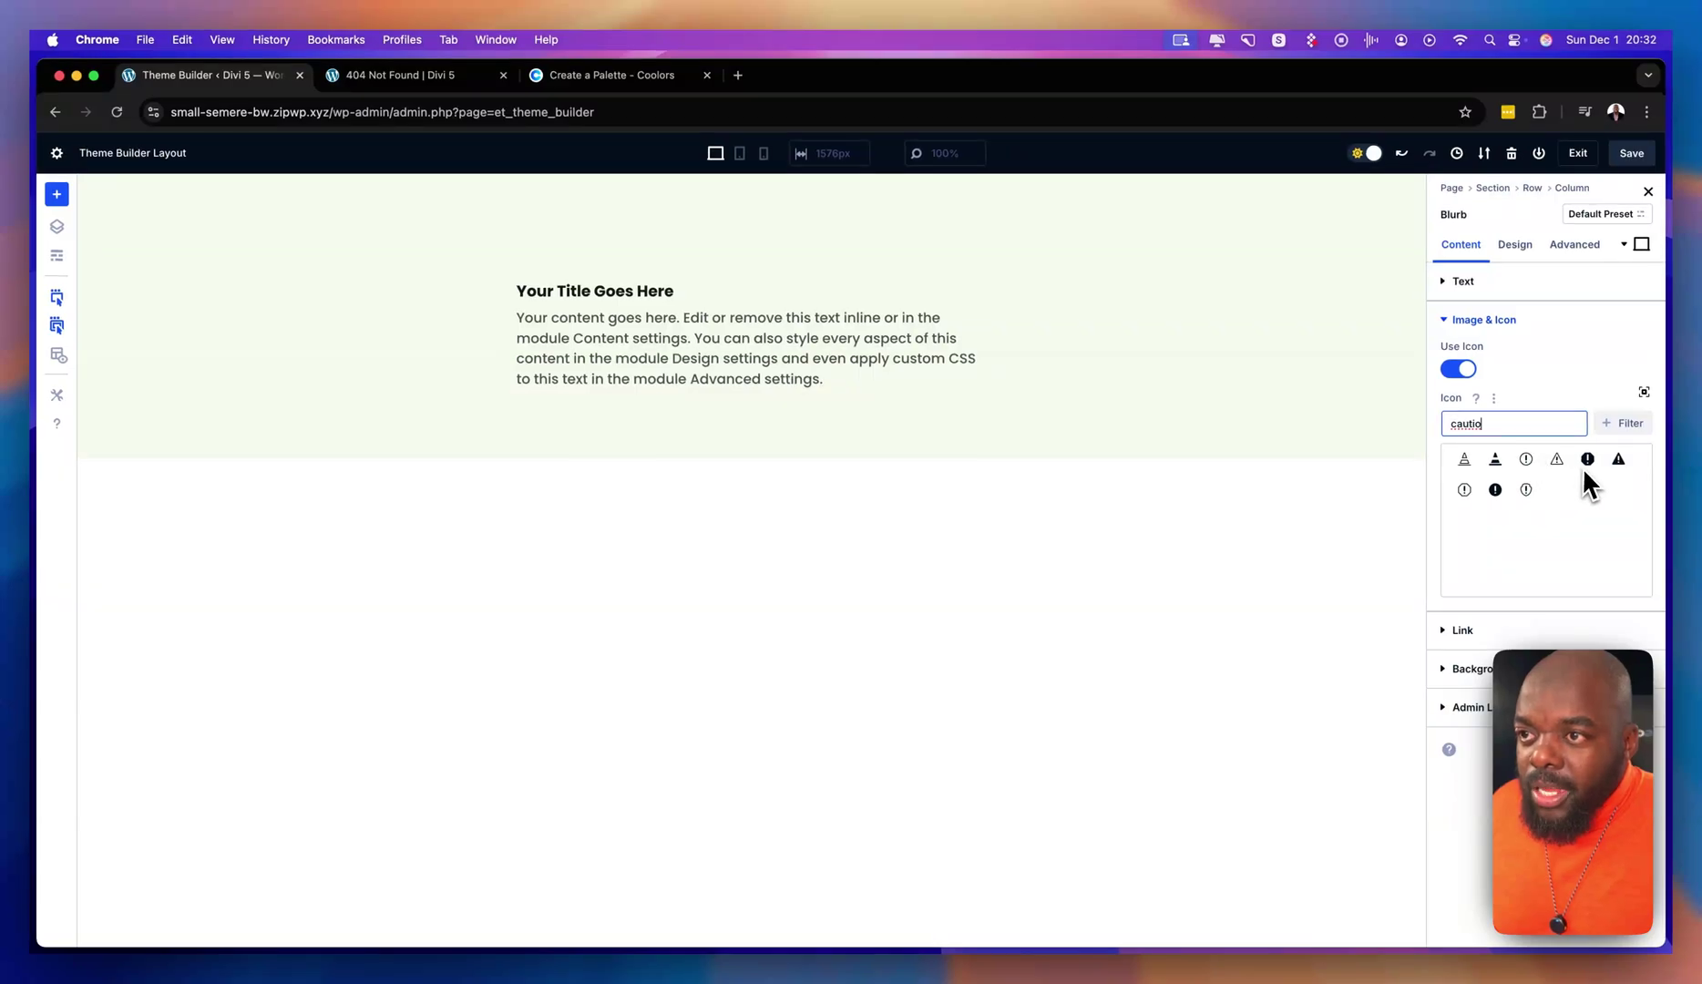
click(1496, 489)
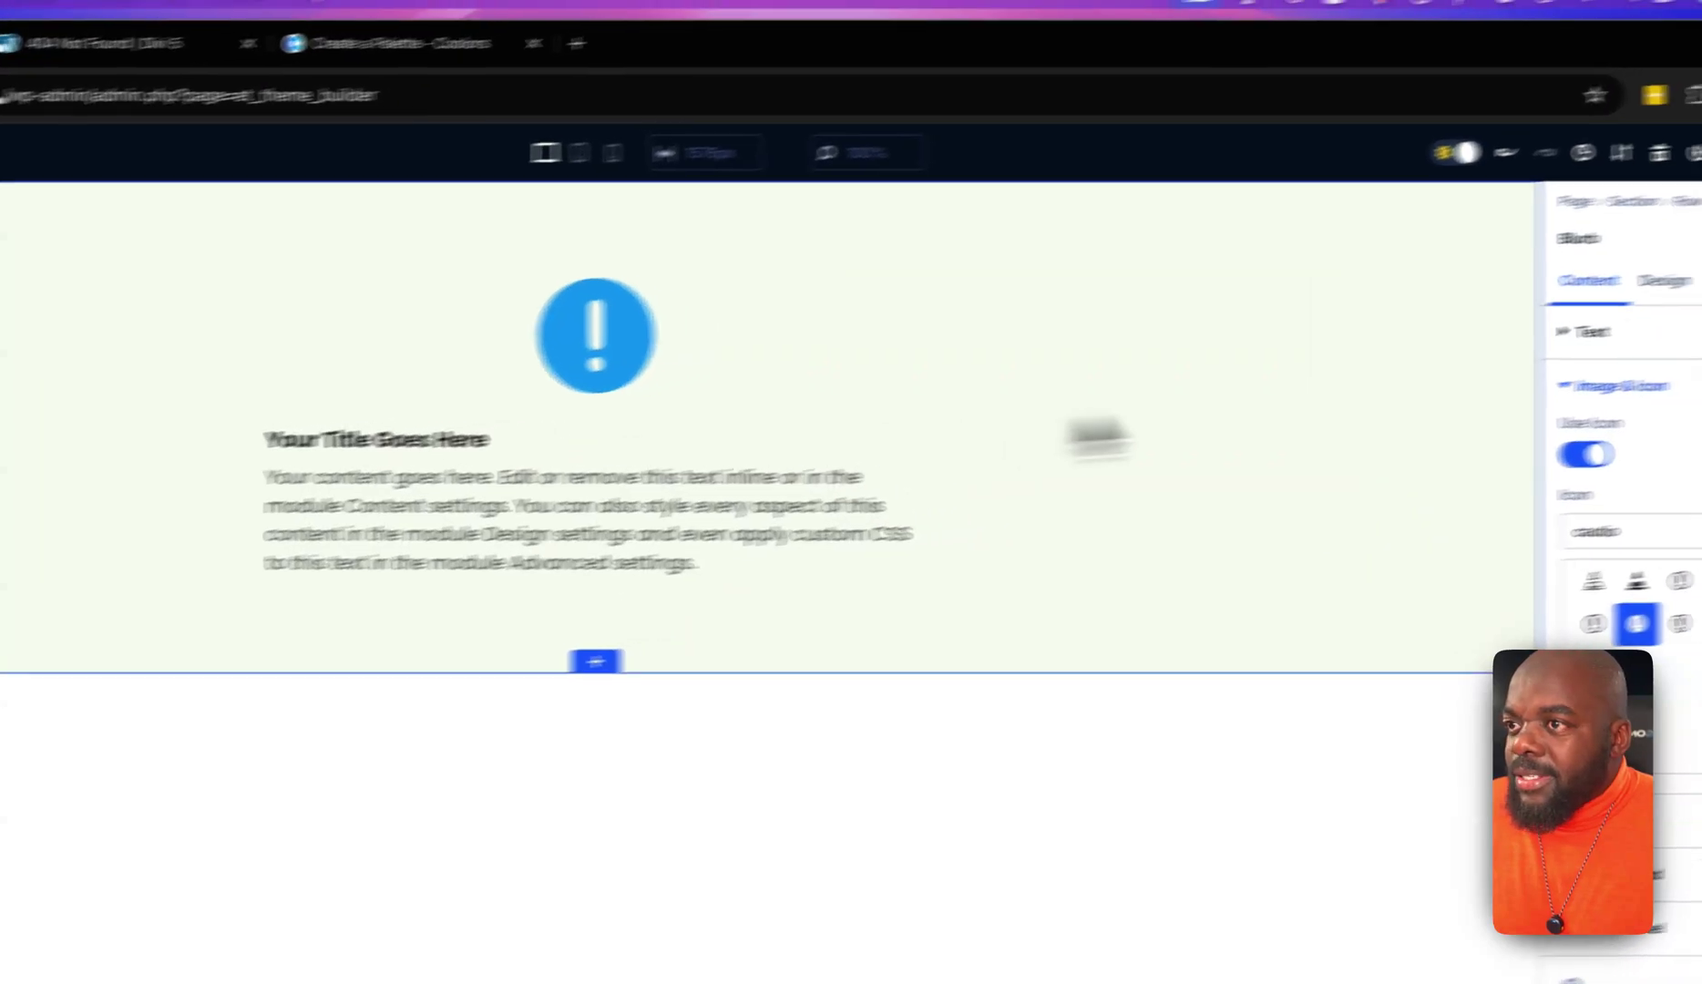
Change the blurb's title to "ERROR 404!".
click(1594, 333)
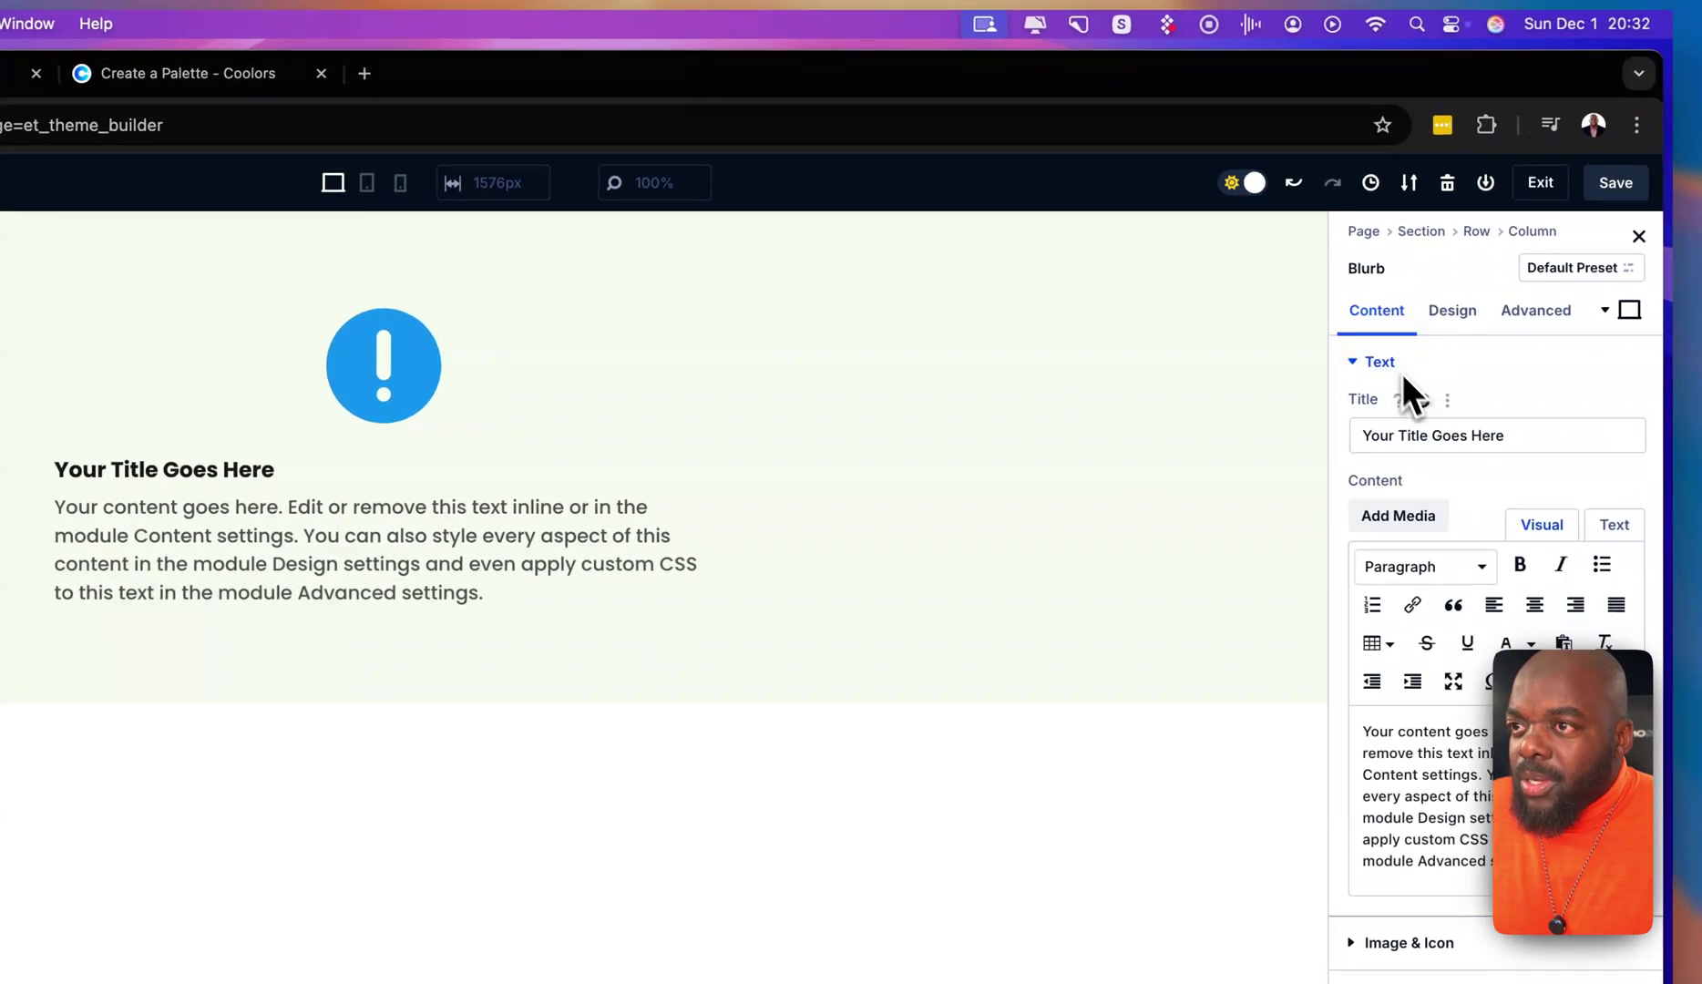
triple_click(1511, 438)
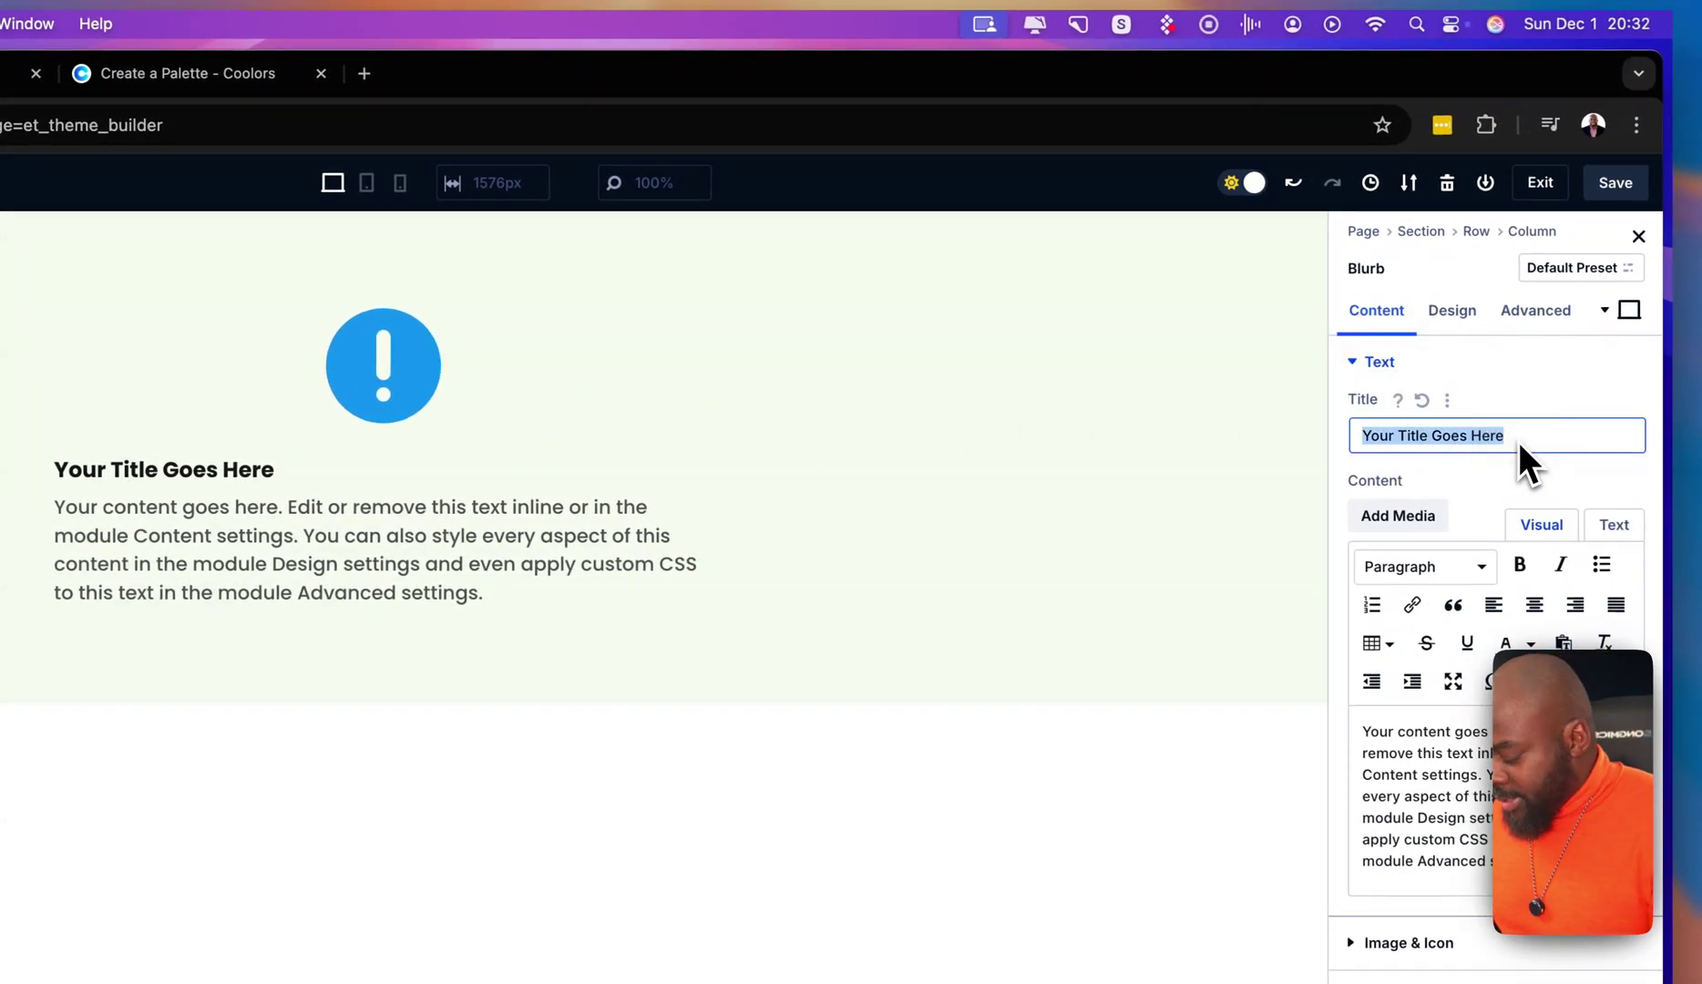
text(ERROR )
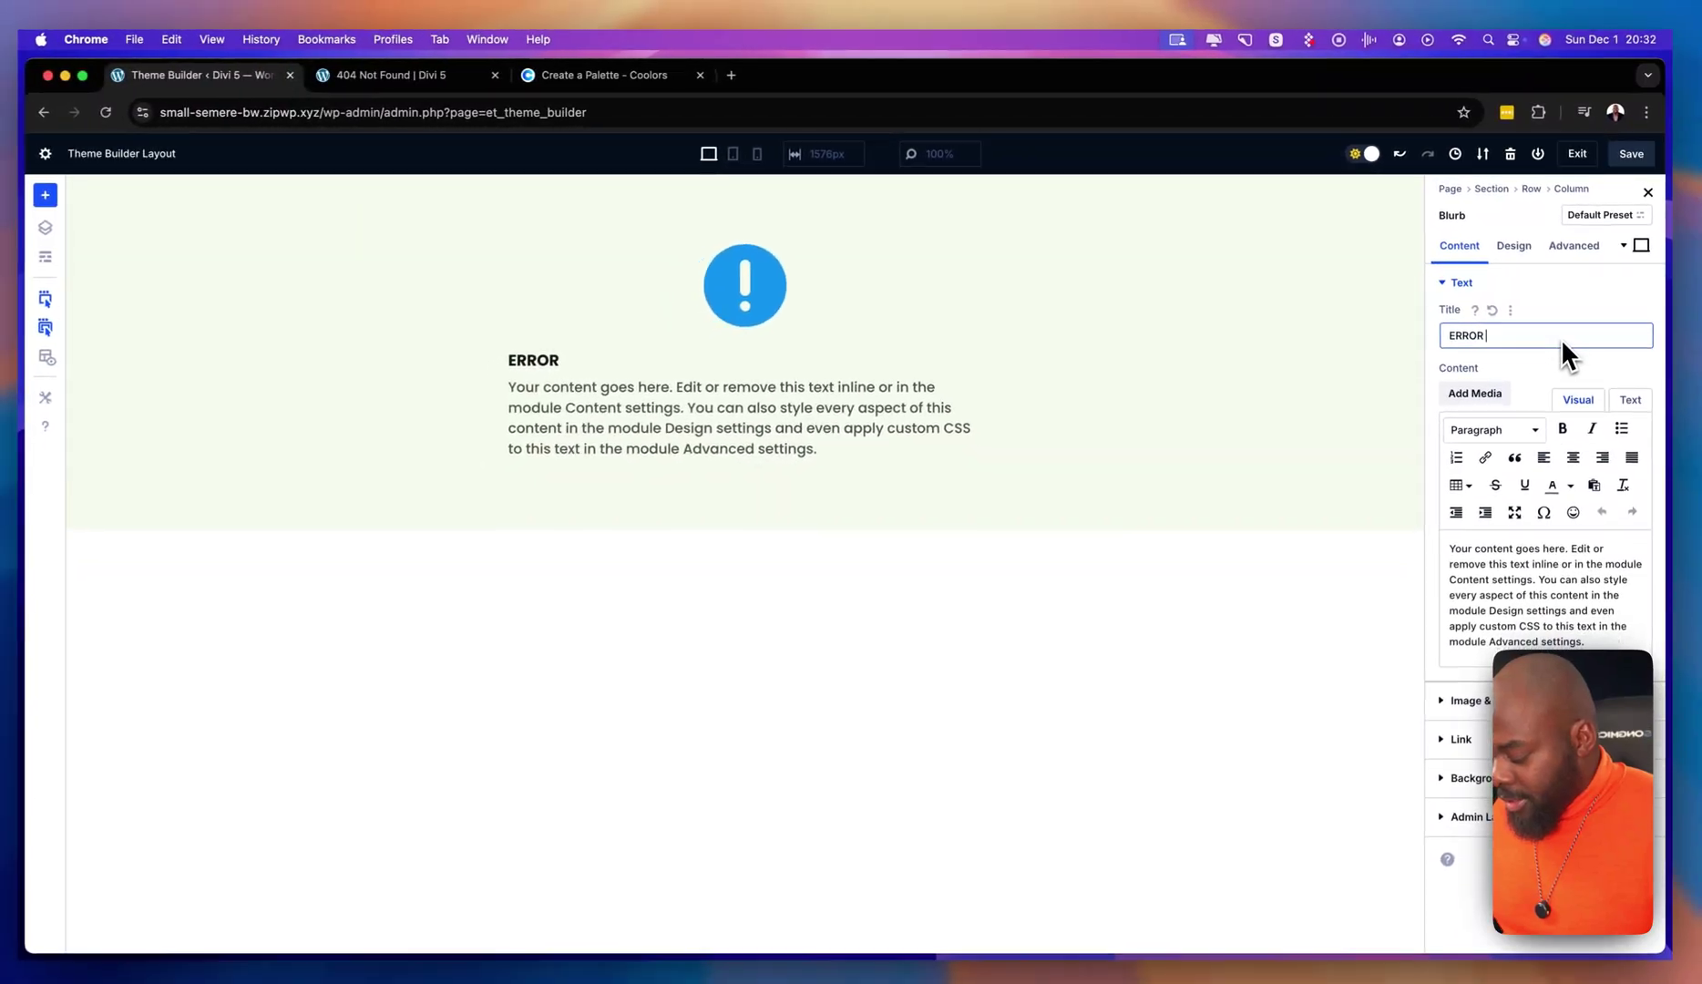
text(404)
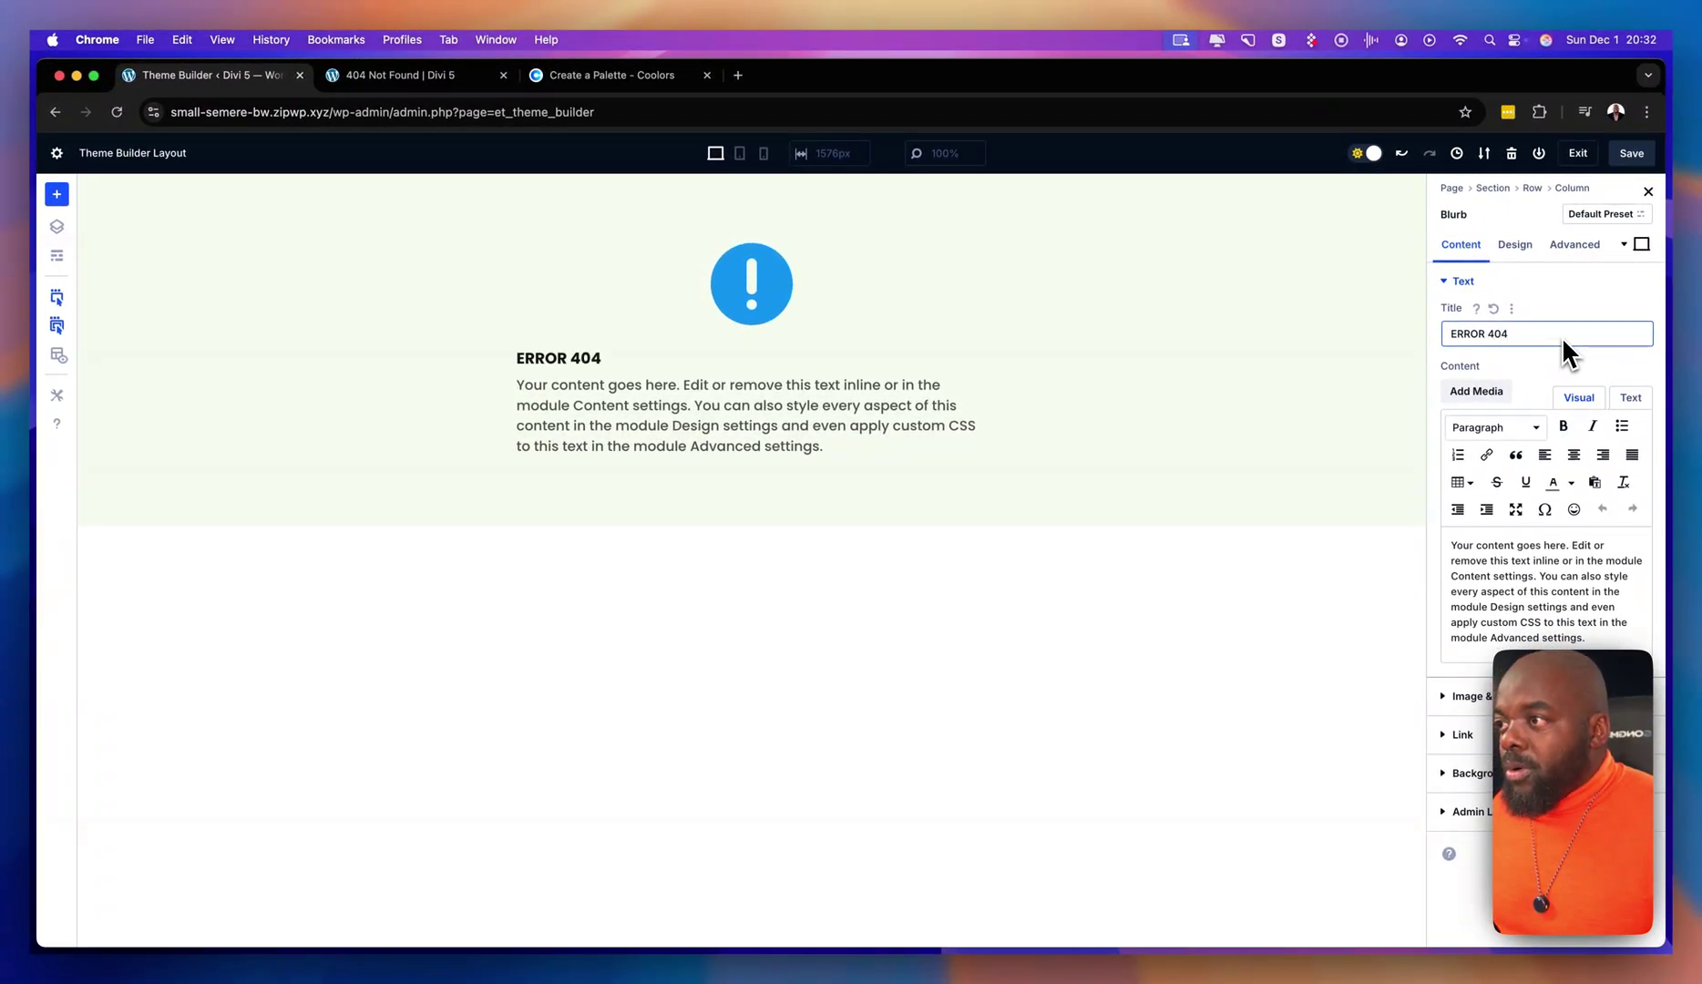
text(!)
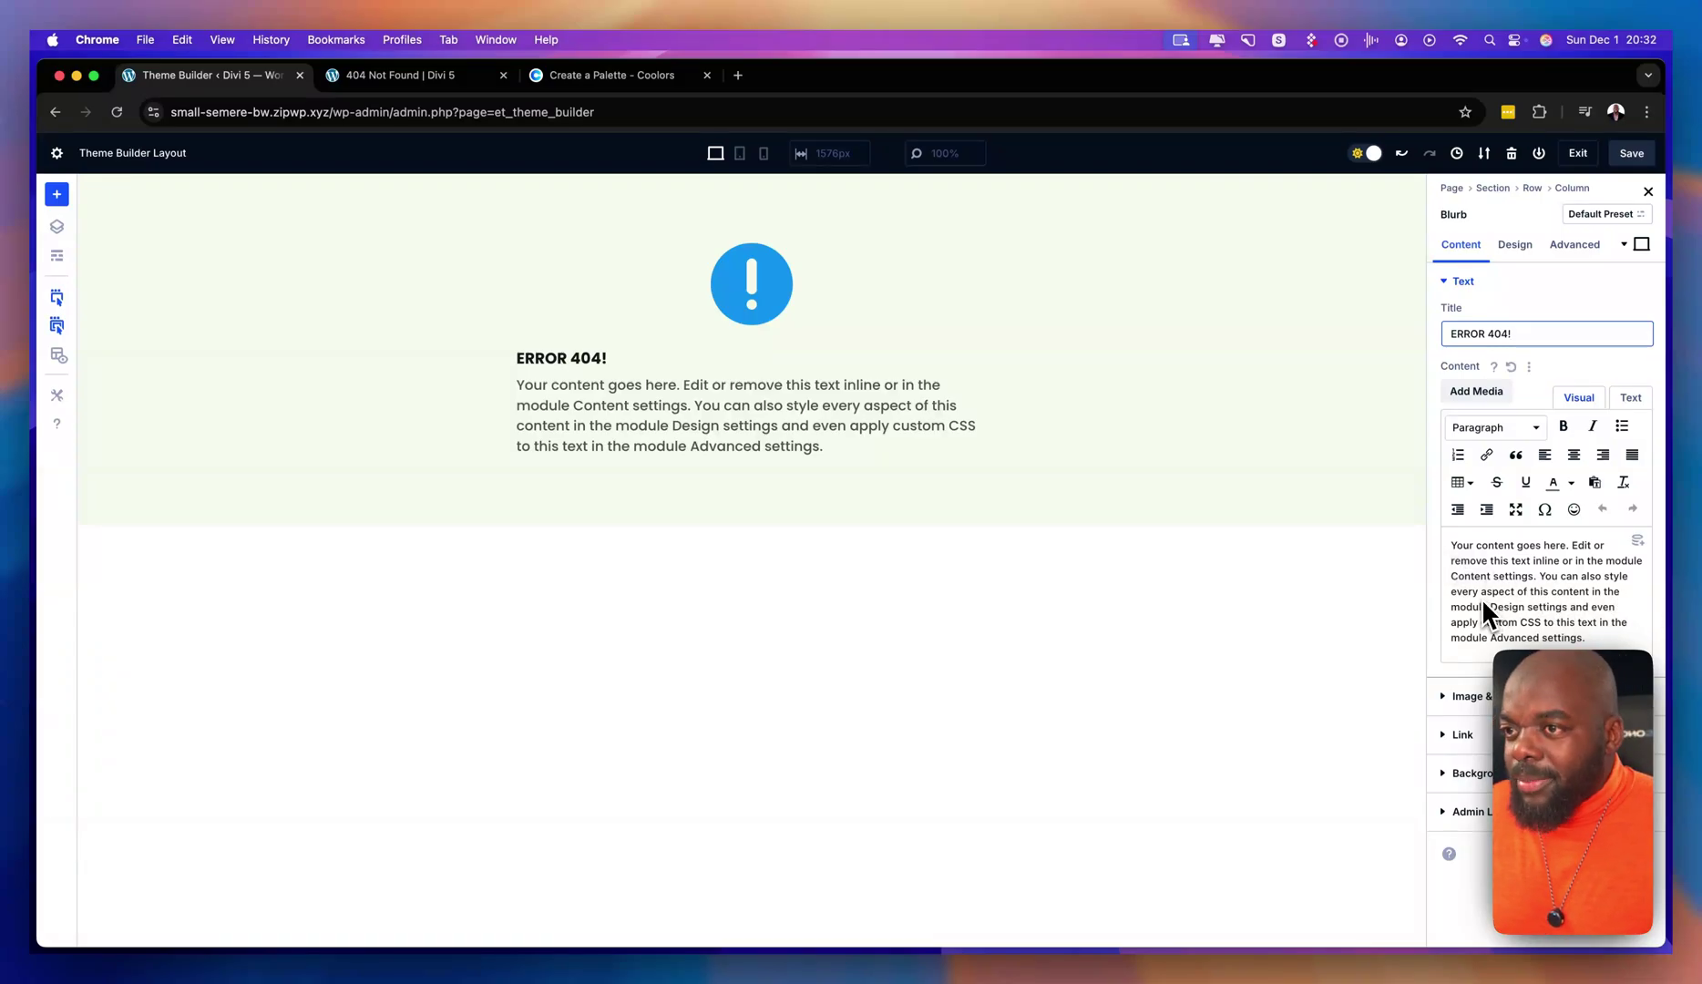
Center the blurb's text and shorten its body by deleting everything after "module Content settings.".
click(1515, 244)
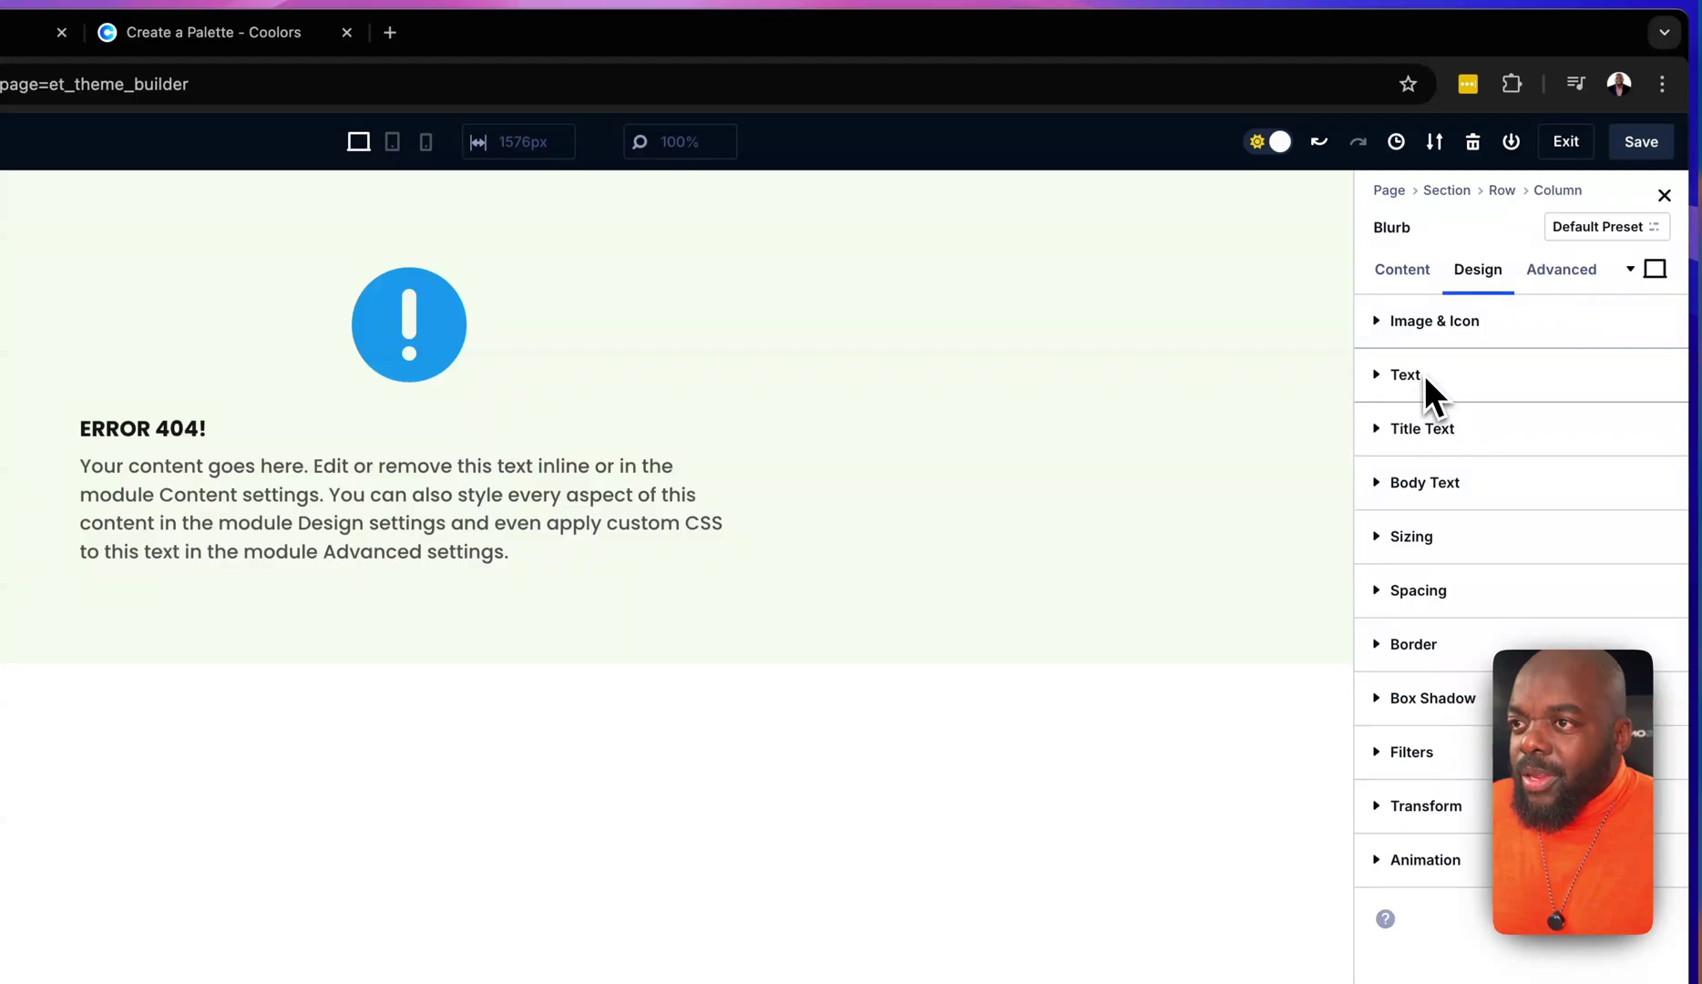
click(1424, 371)
click(1431, 446)
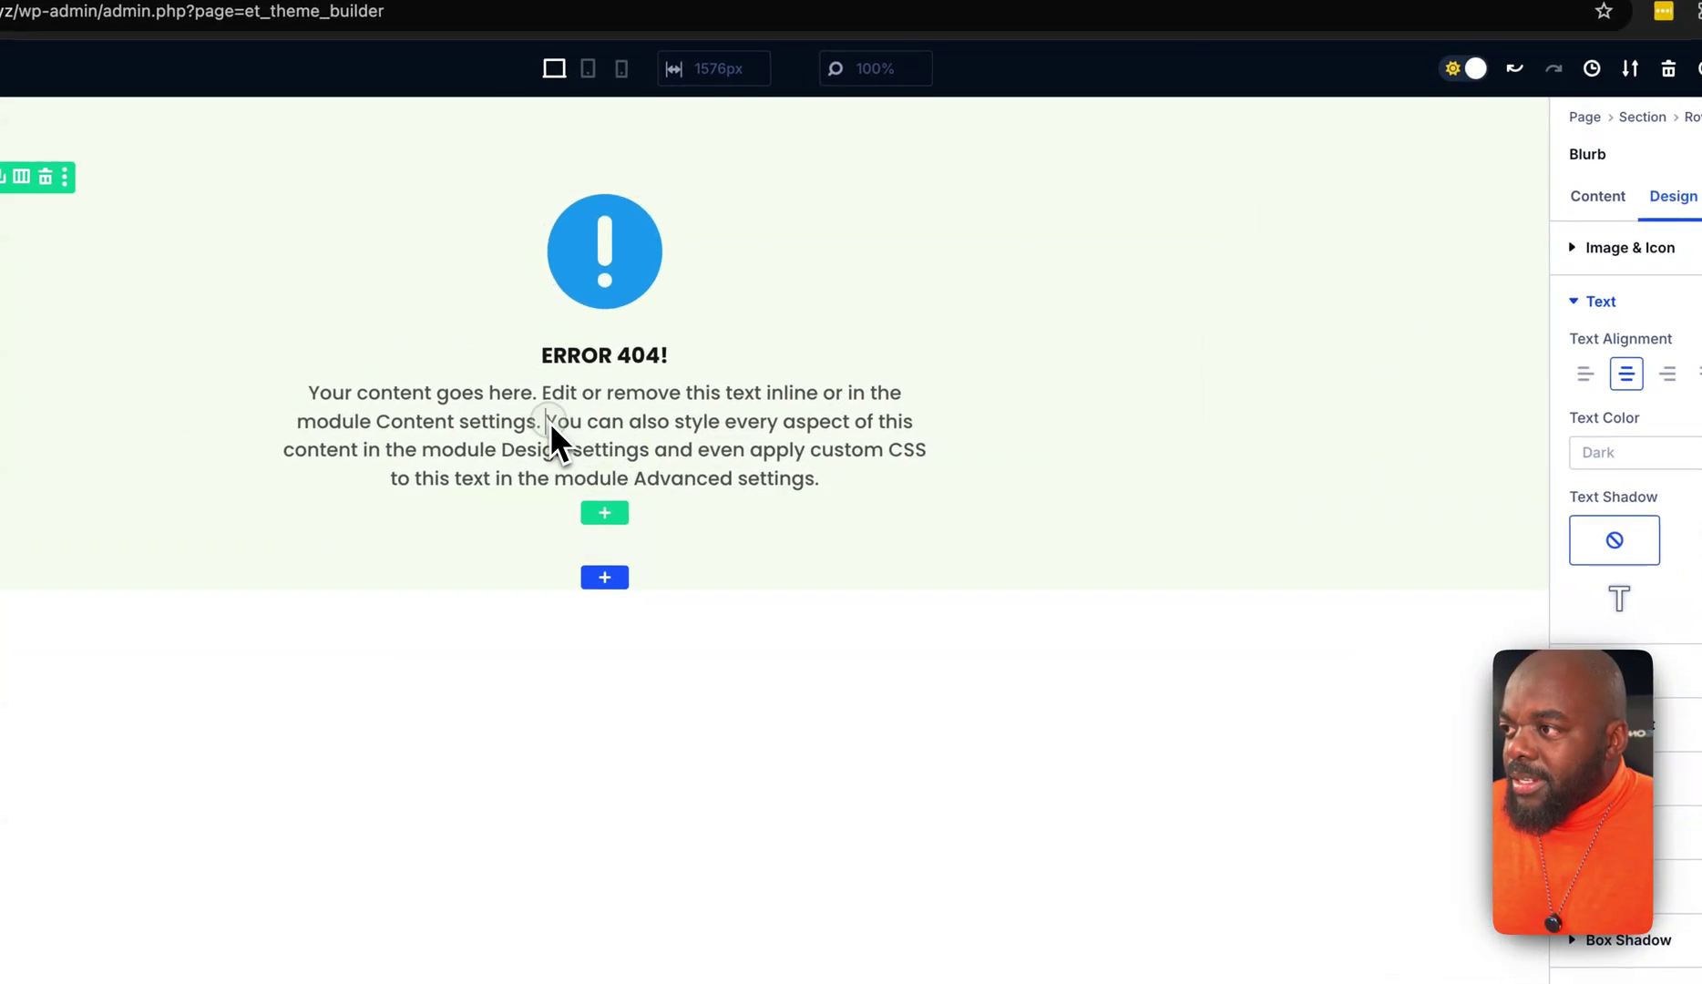
drag(550, 422, 892, 495)
key(BackSpace)
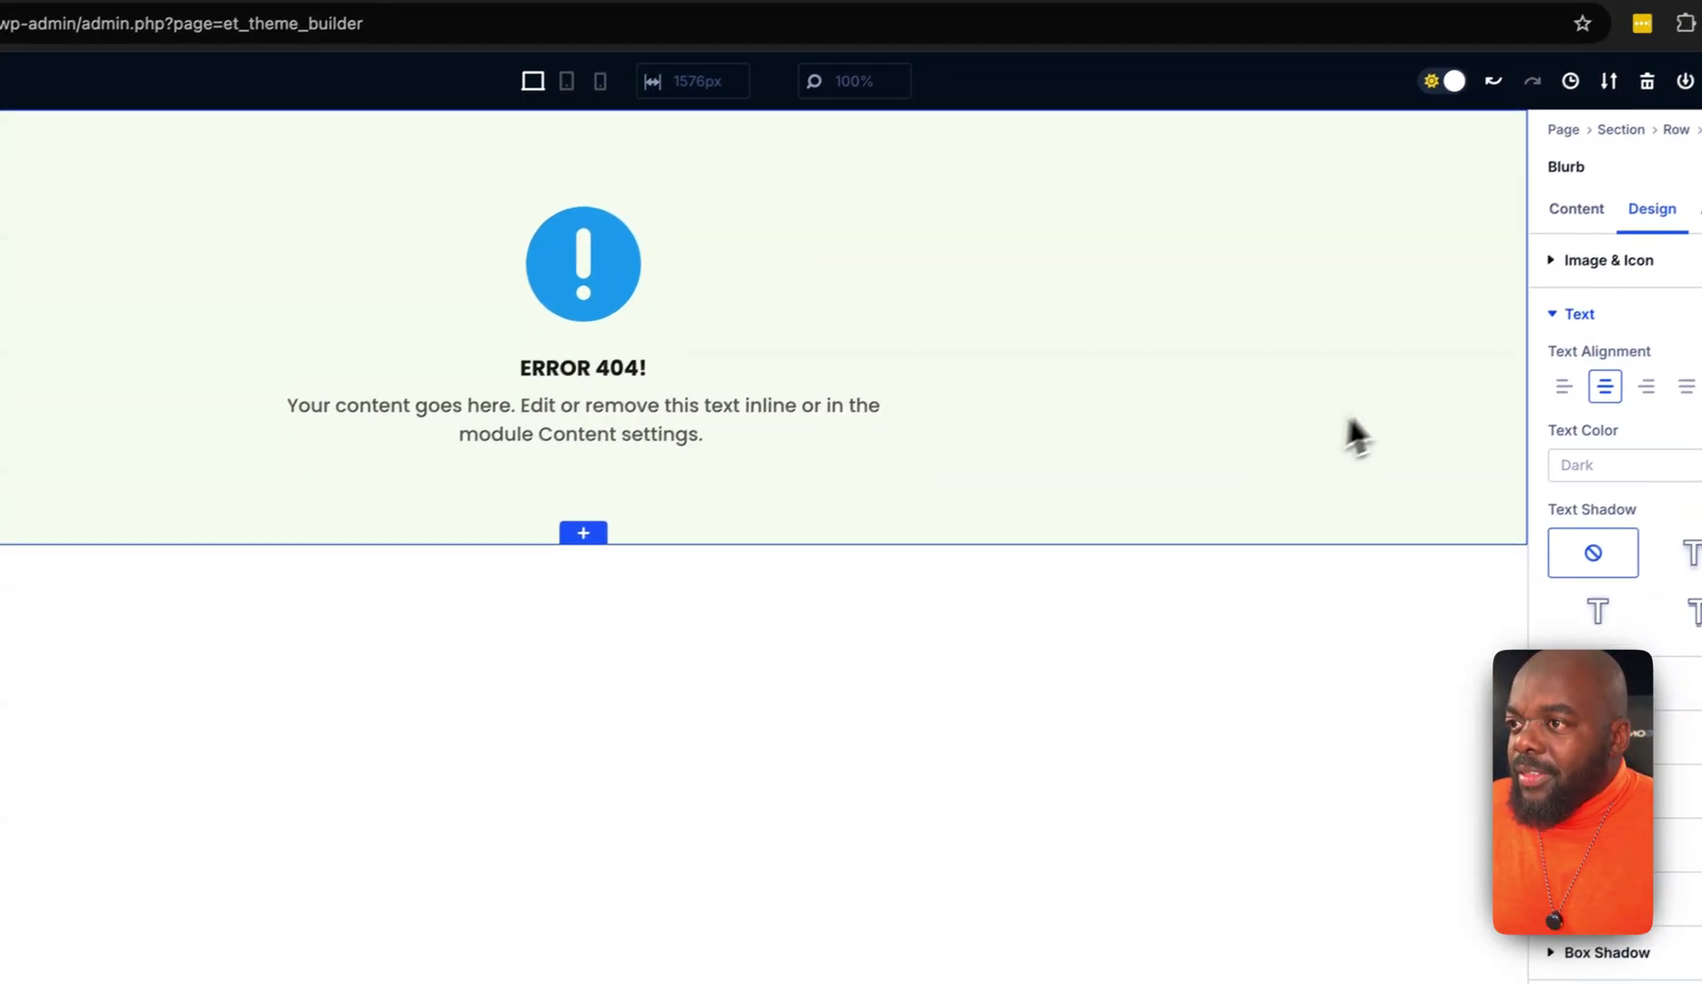
click(994, 308)
Add a Button module below the blurb in the same column.
click(588, 435)
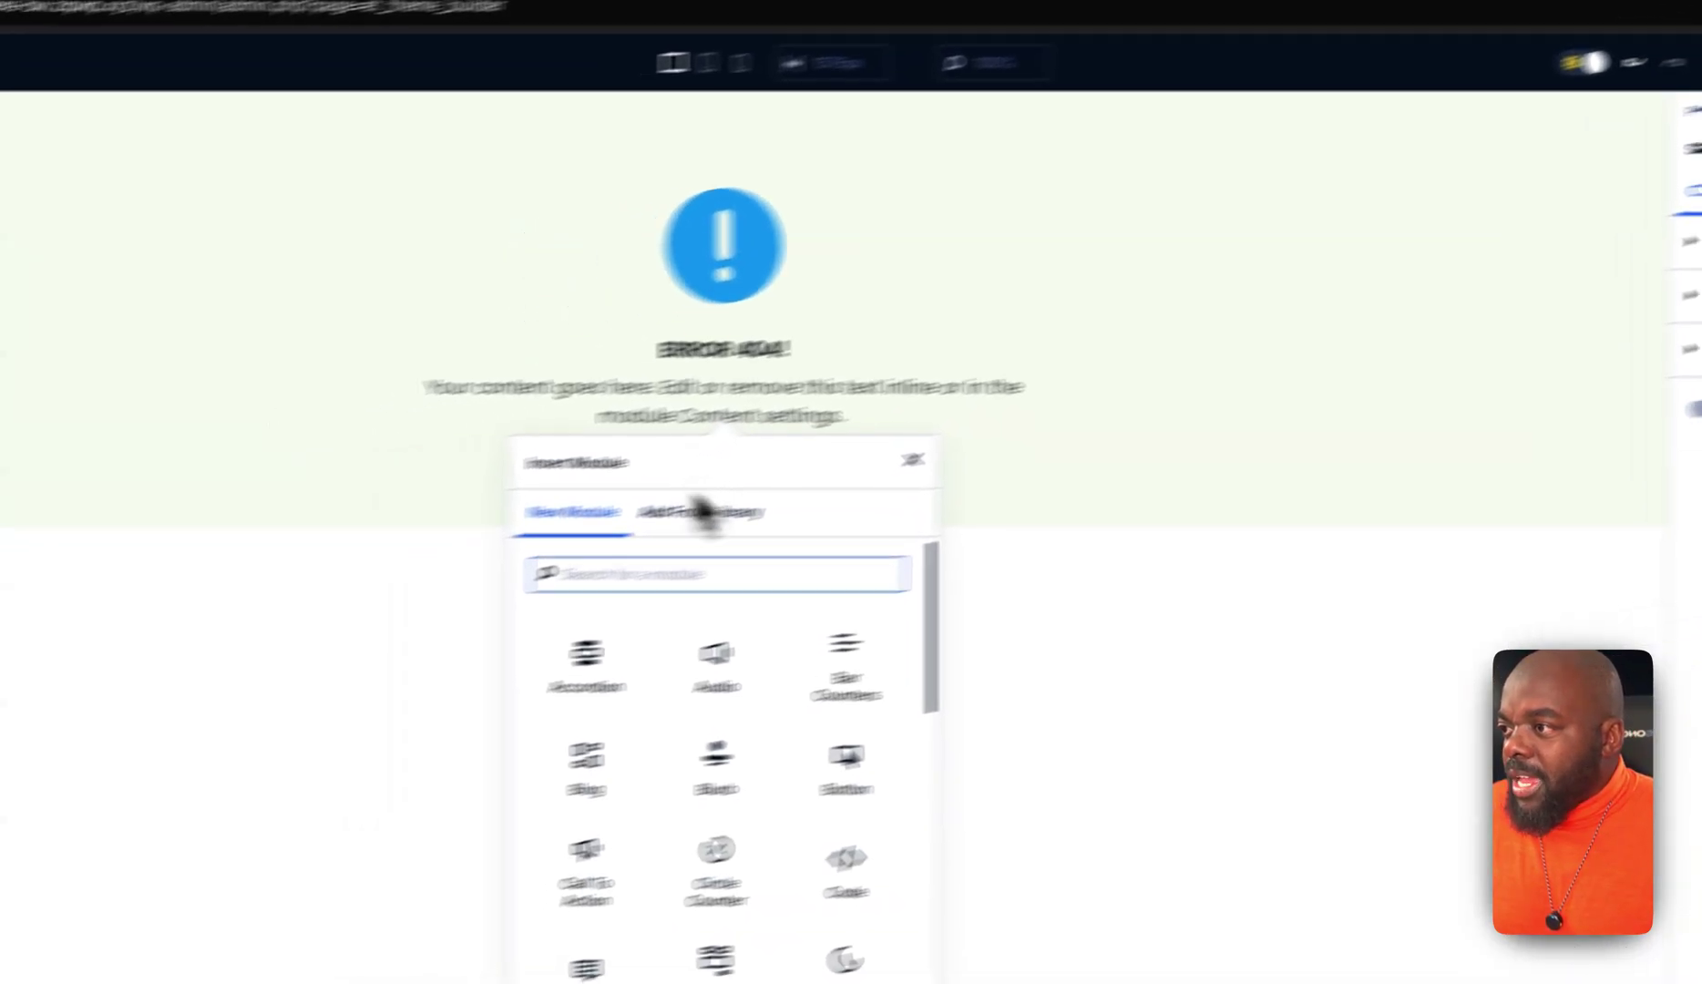
text(bu)
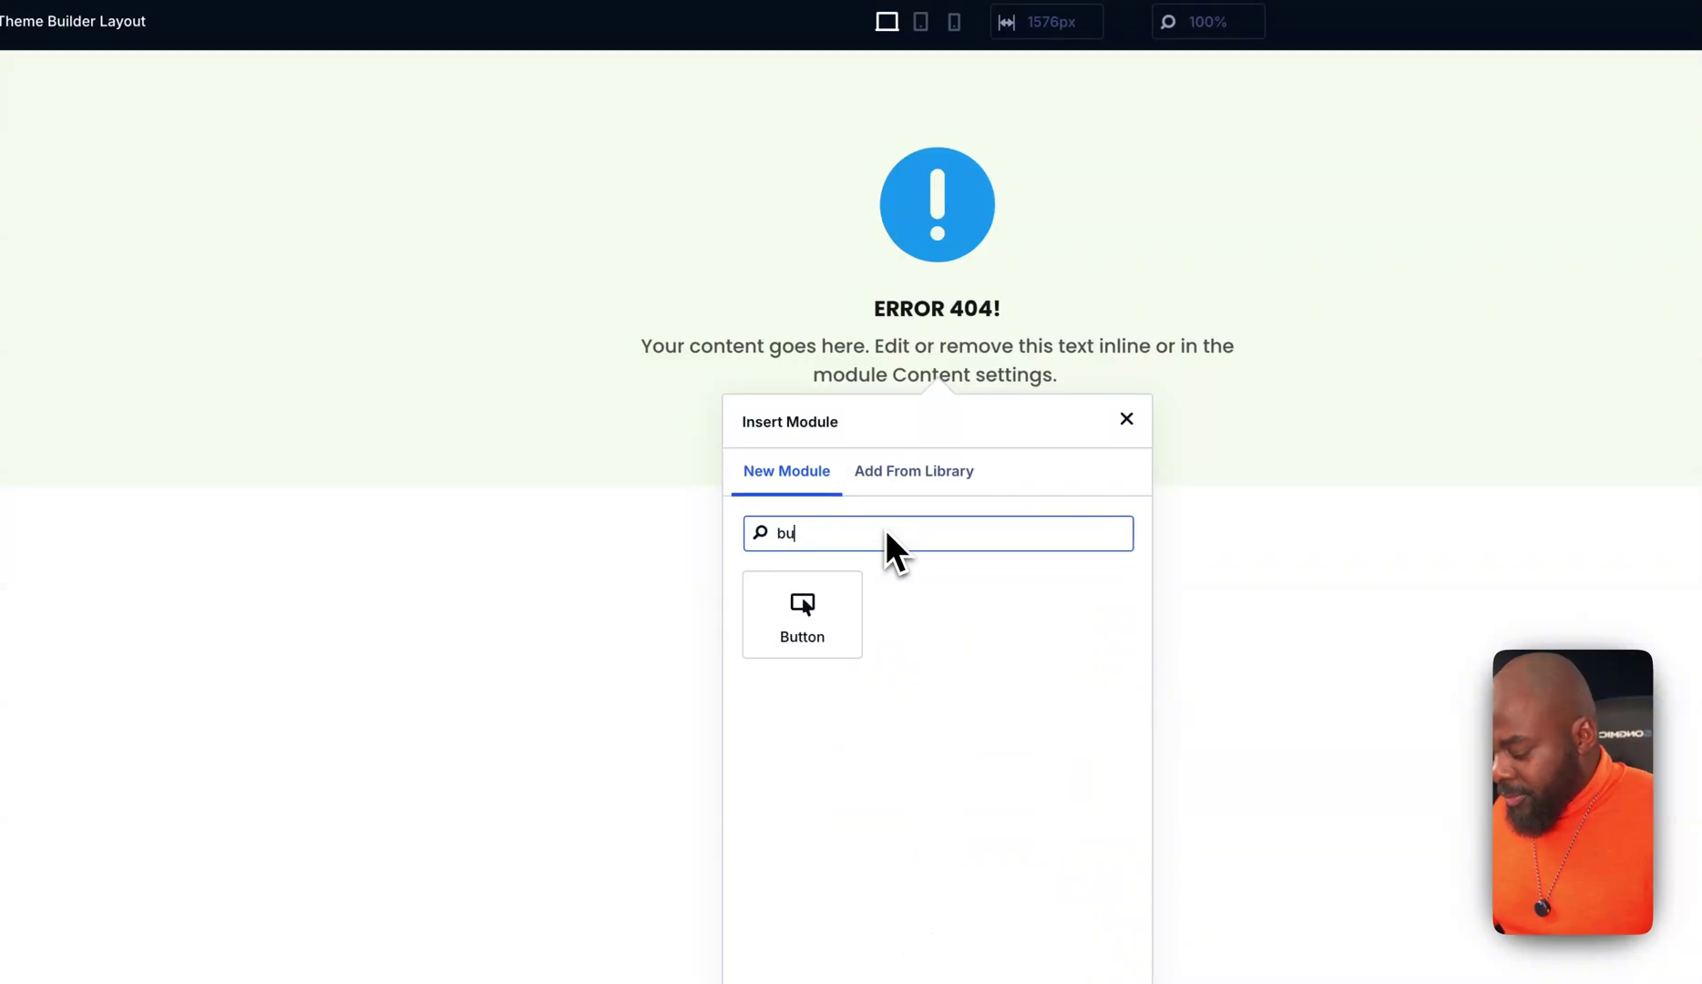
text(tton)
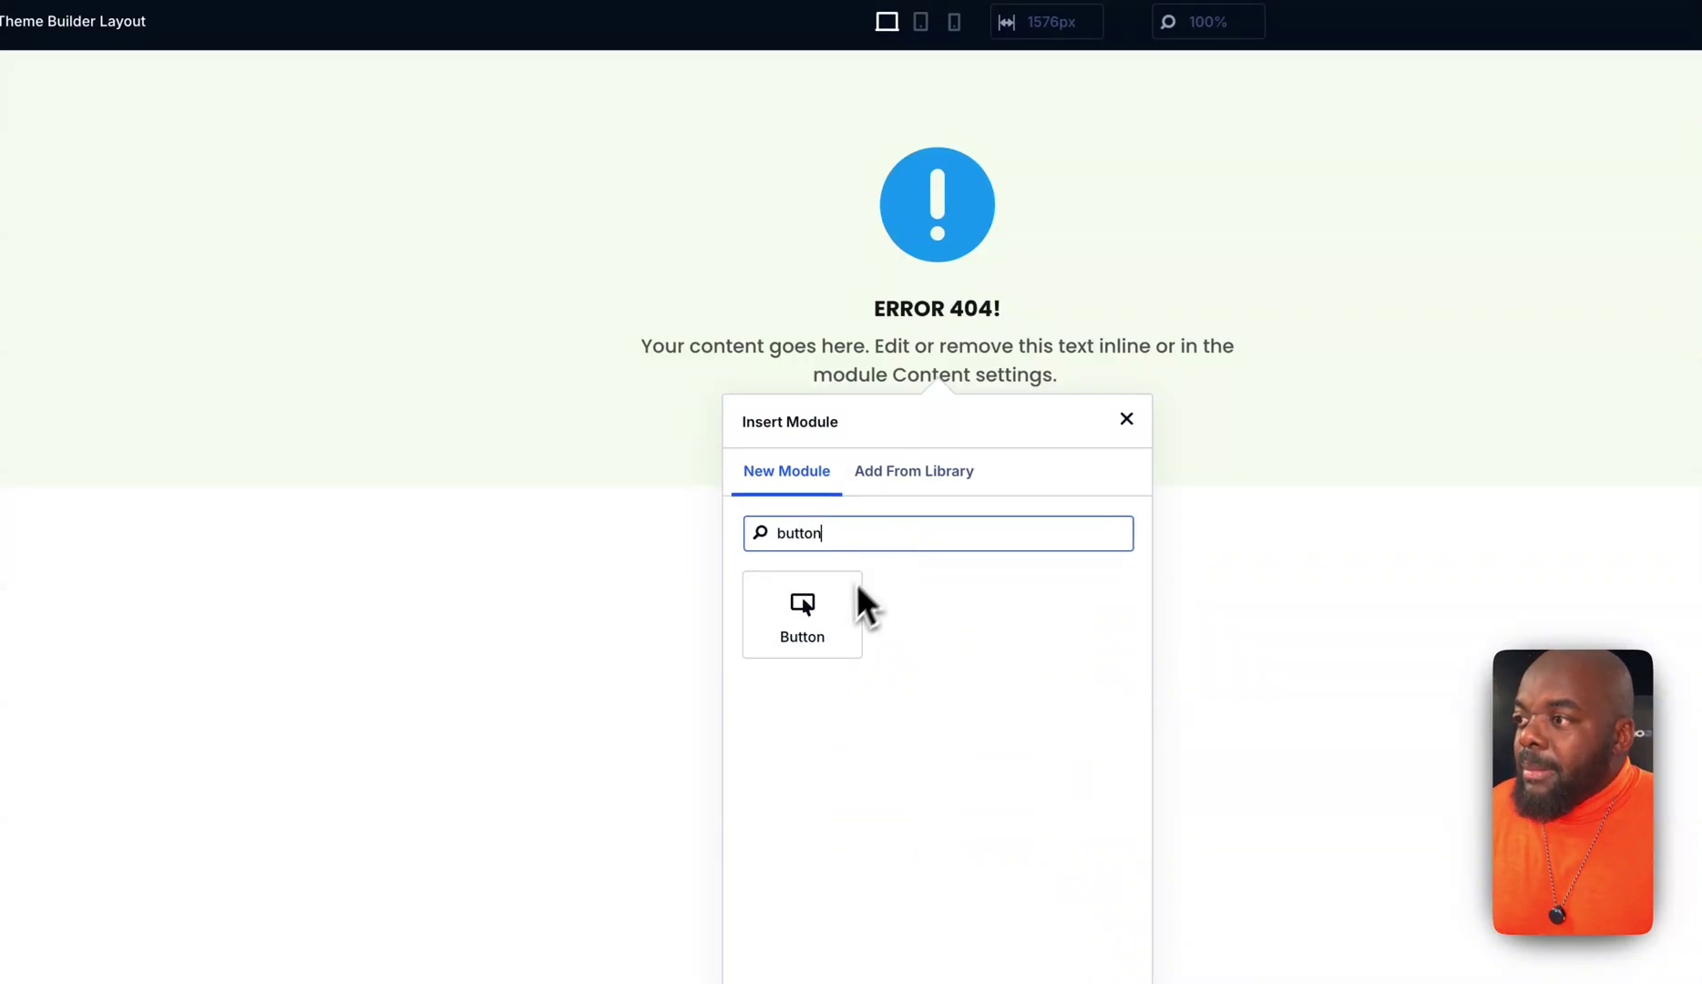
click(824, 610)
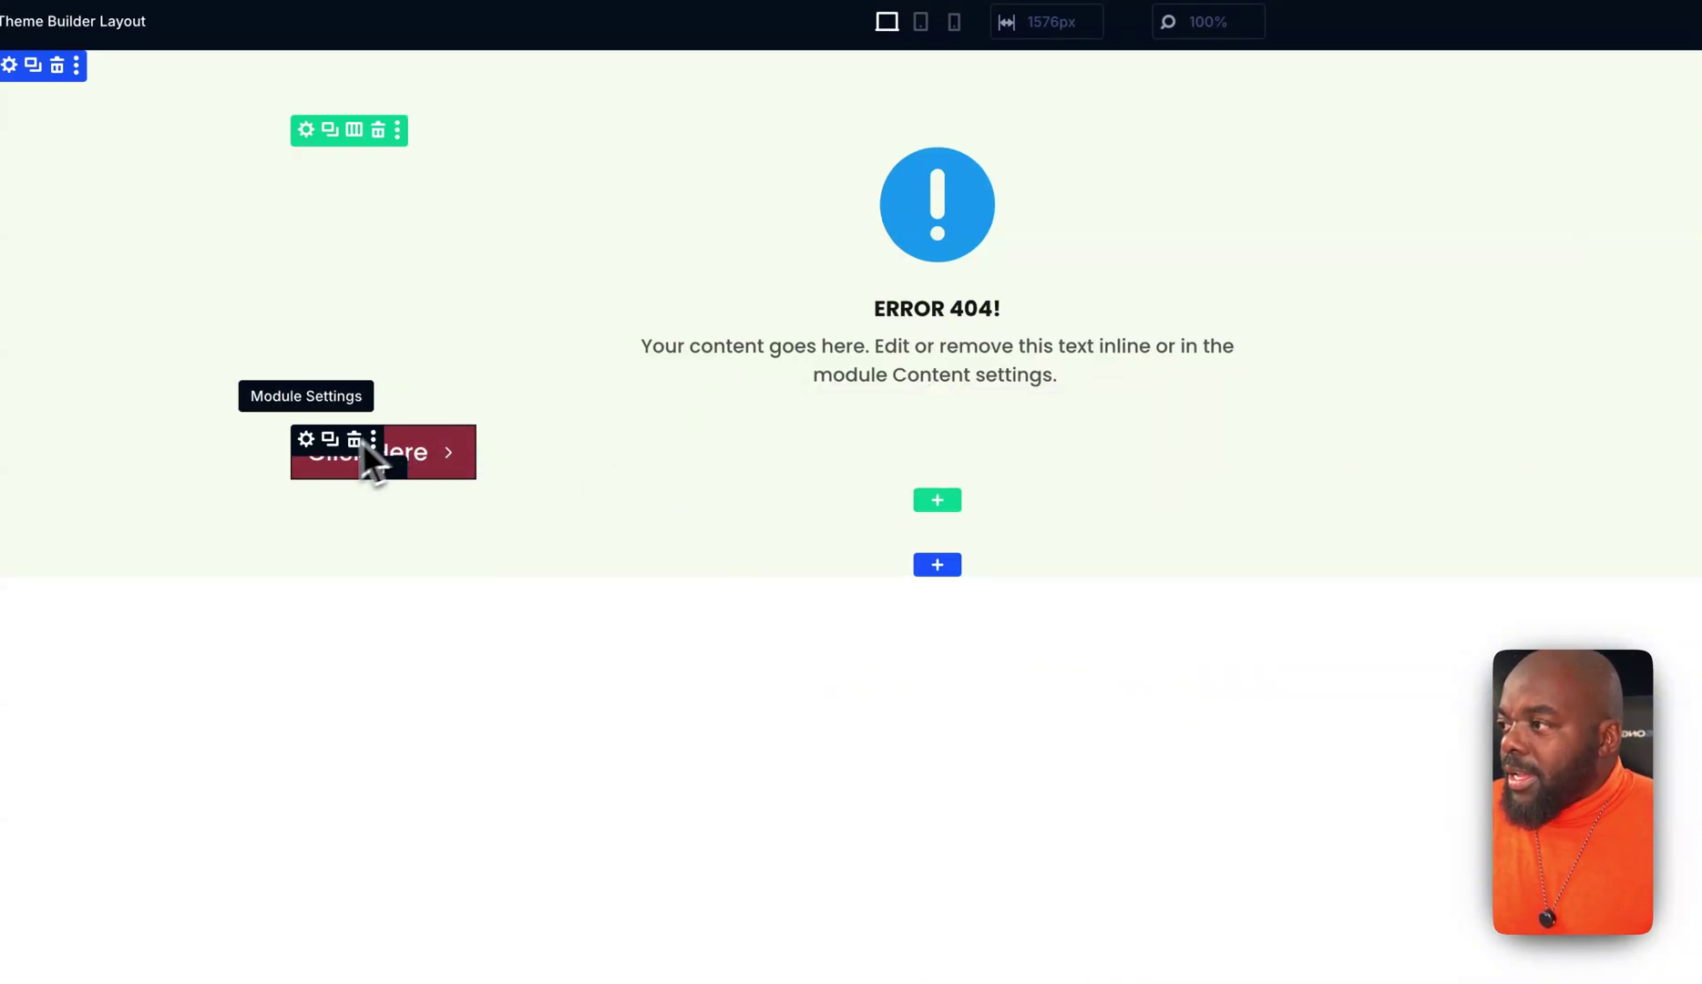
Set the button's alignment to center in its design settings.
click(306, 440)
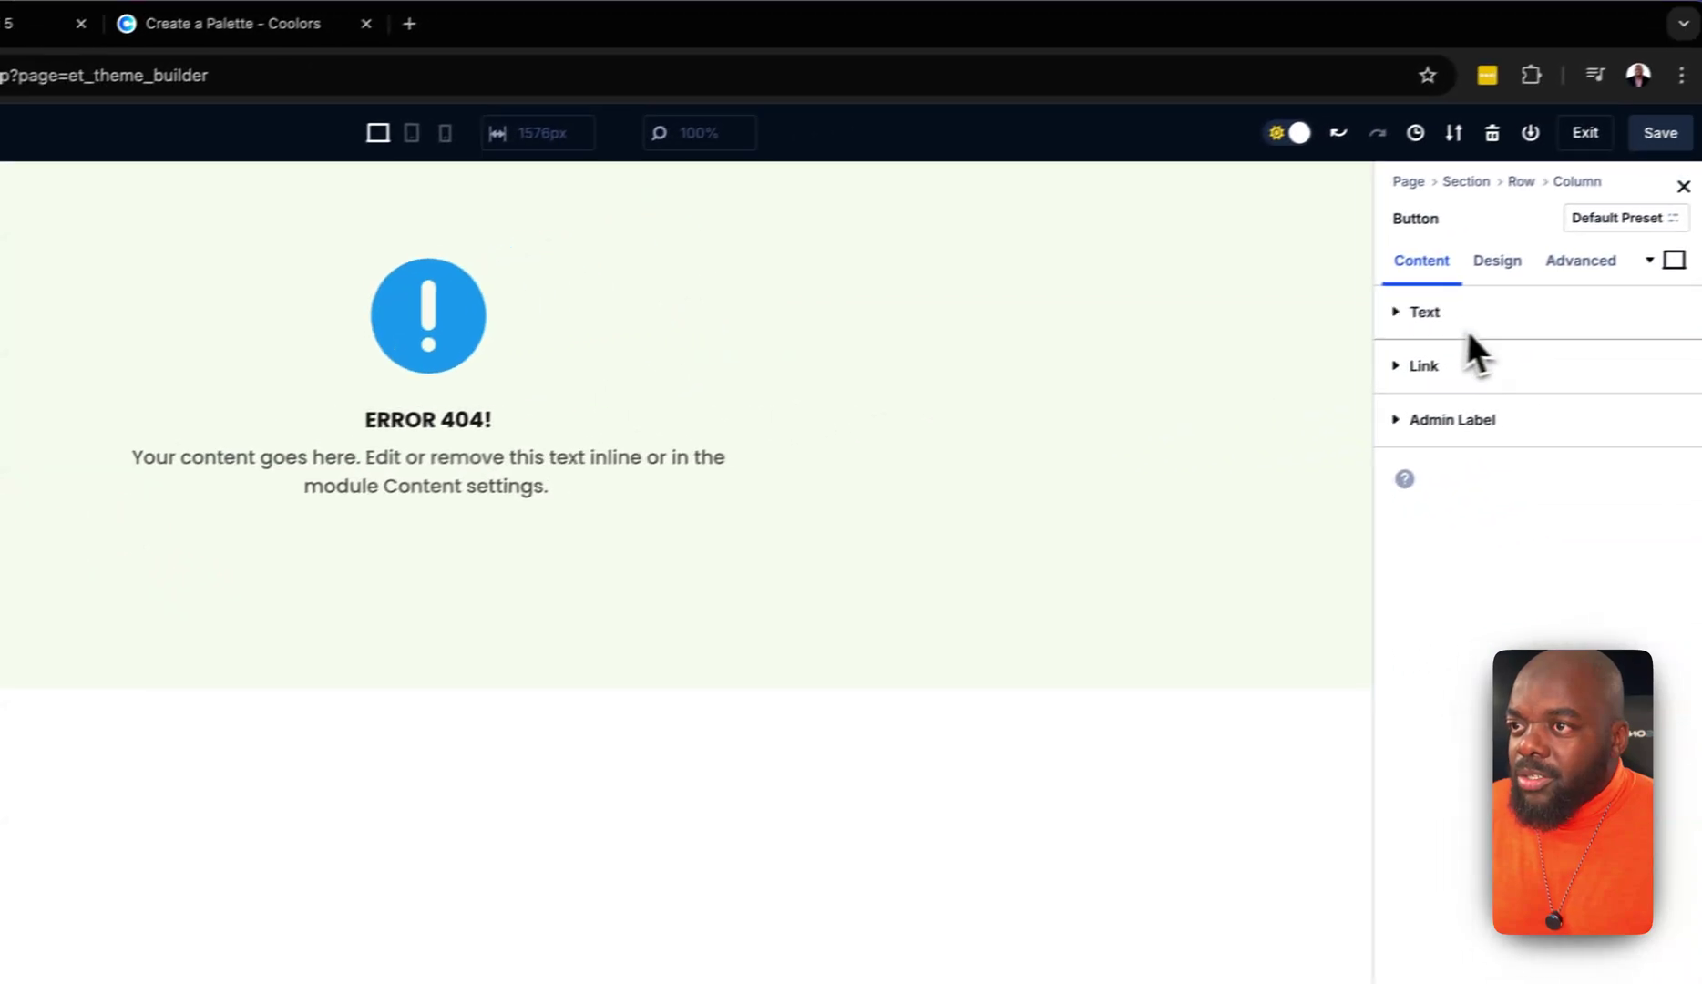
click(1495, 243)
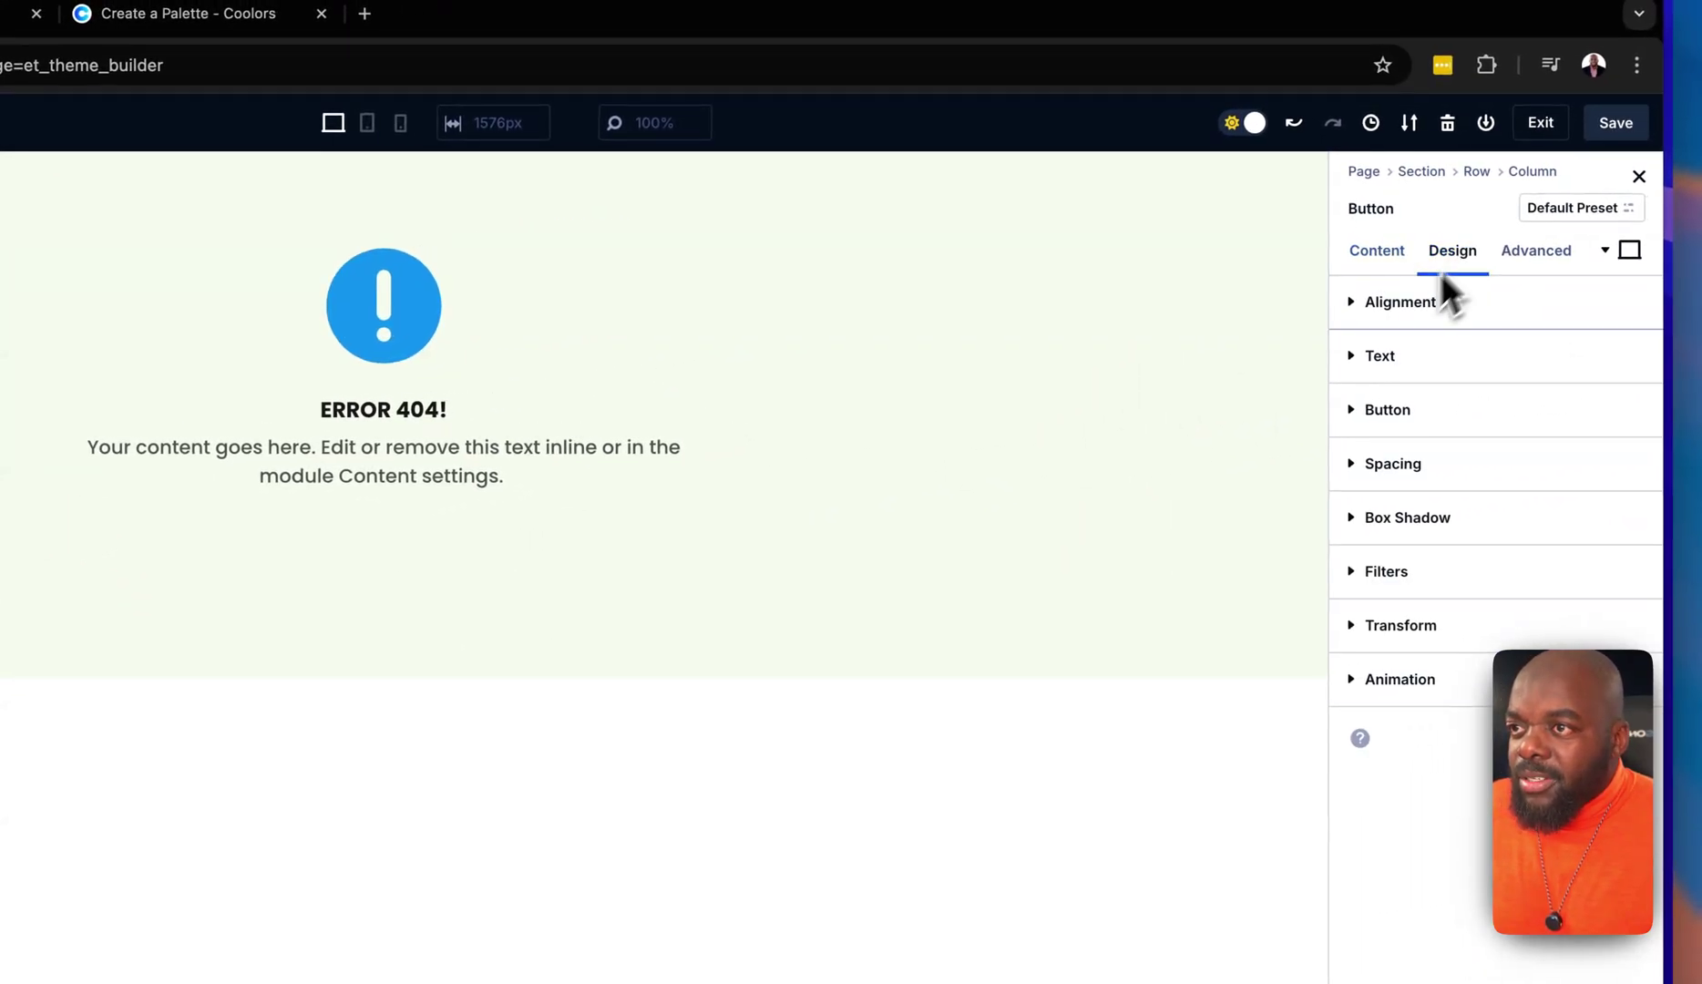
click(1436, 306)
click(1405, 374)
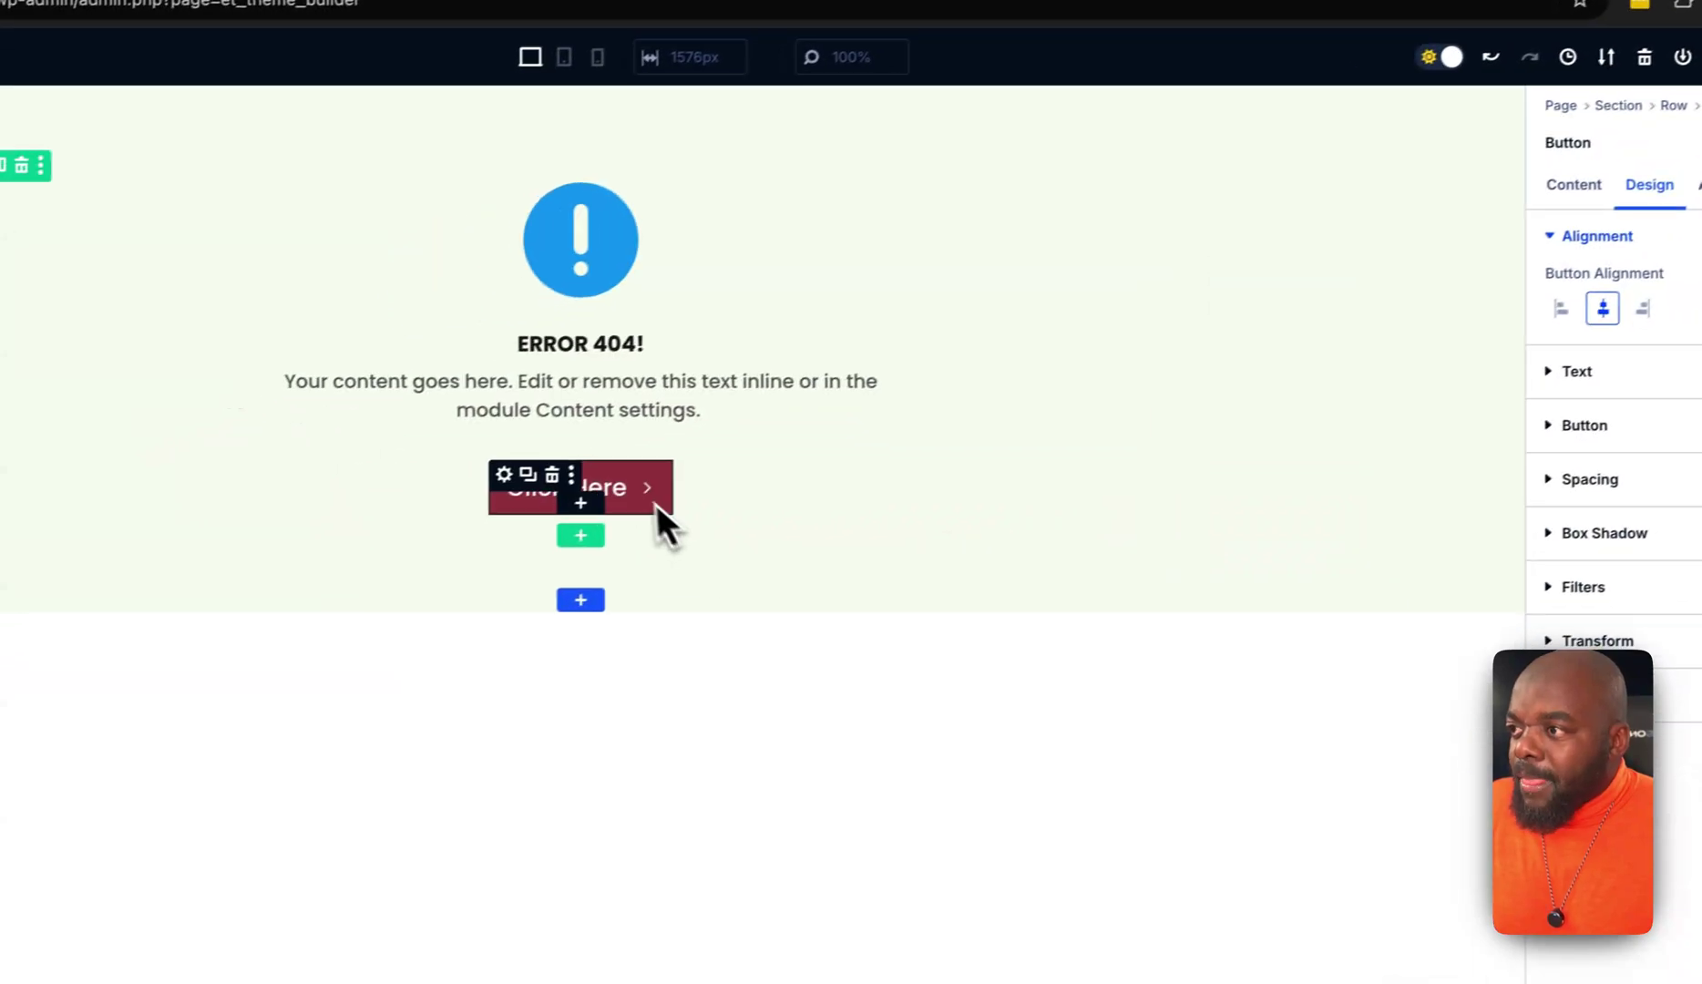
Set the button's text to "Go To Home" and link its URL to the dynamic Homepage Link.
click(533, 471)
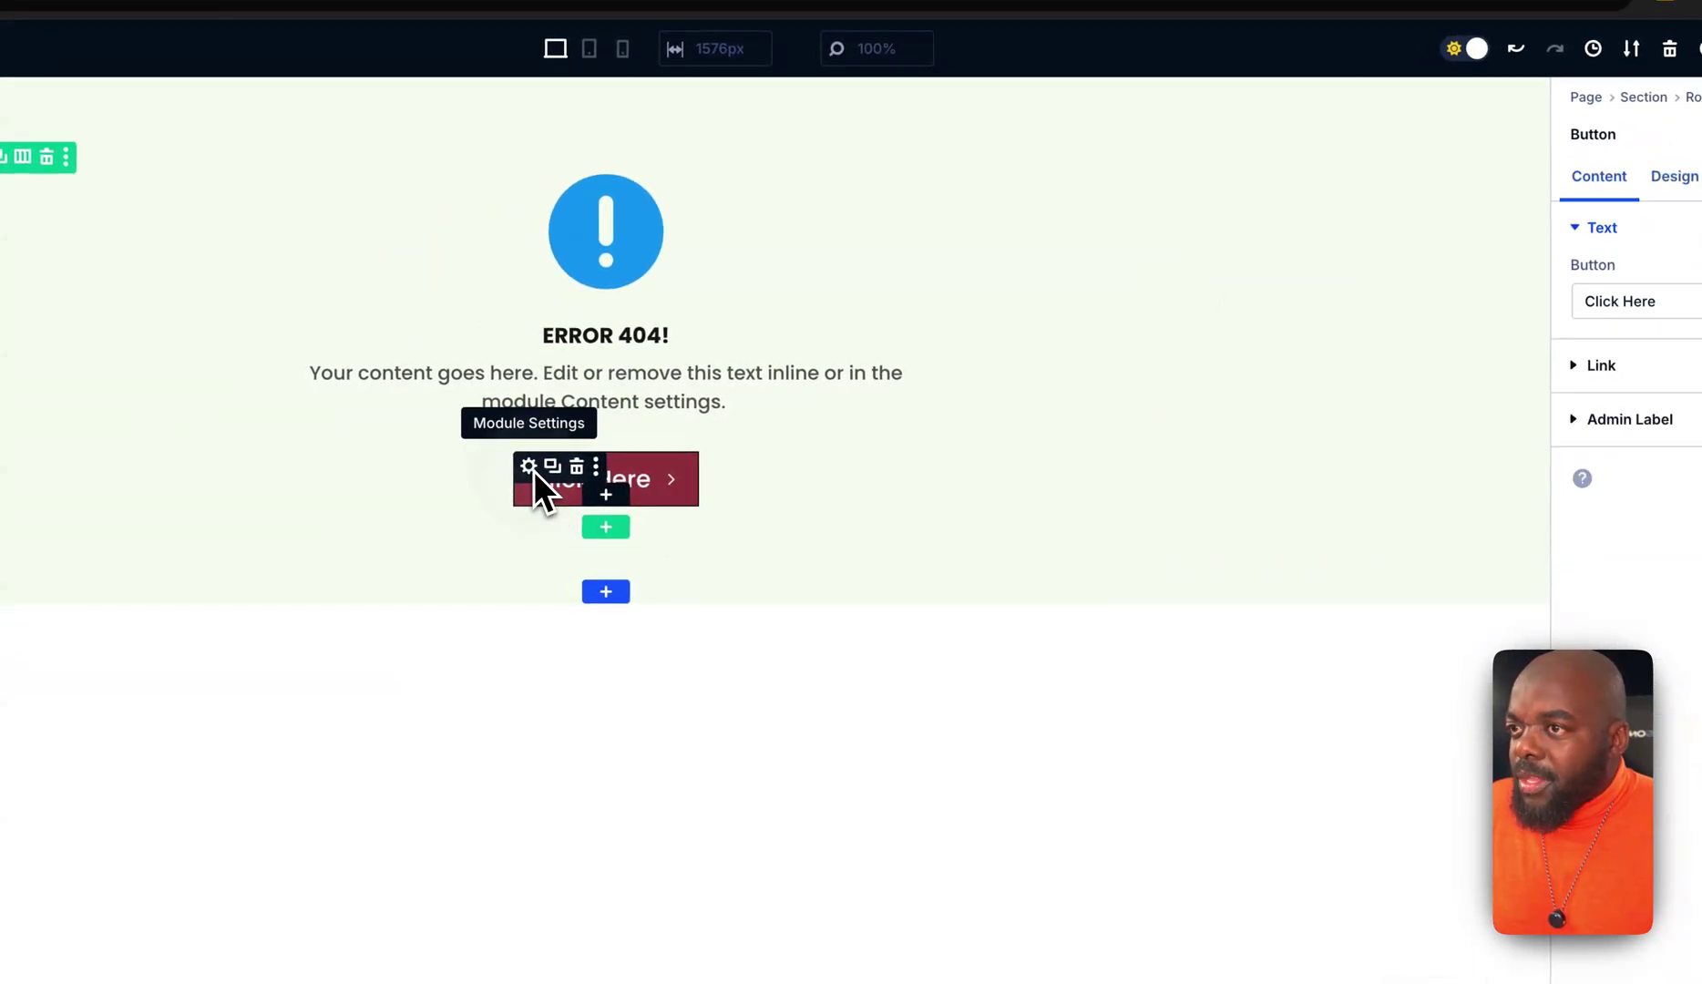
triple_click(1477, 383)
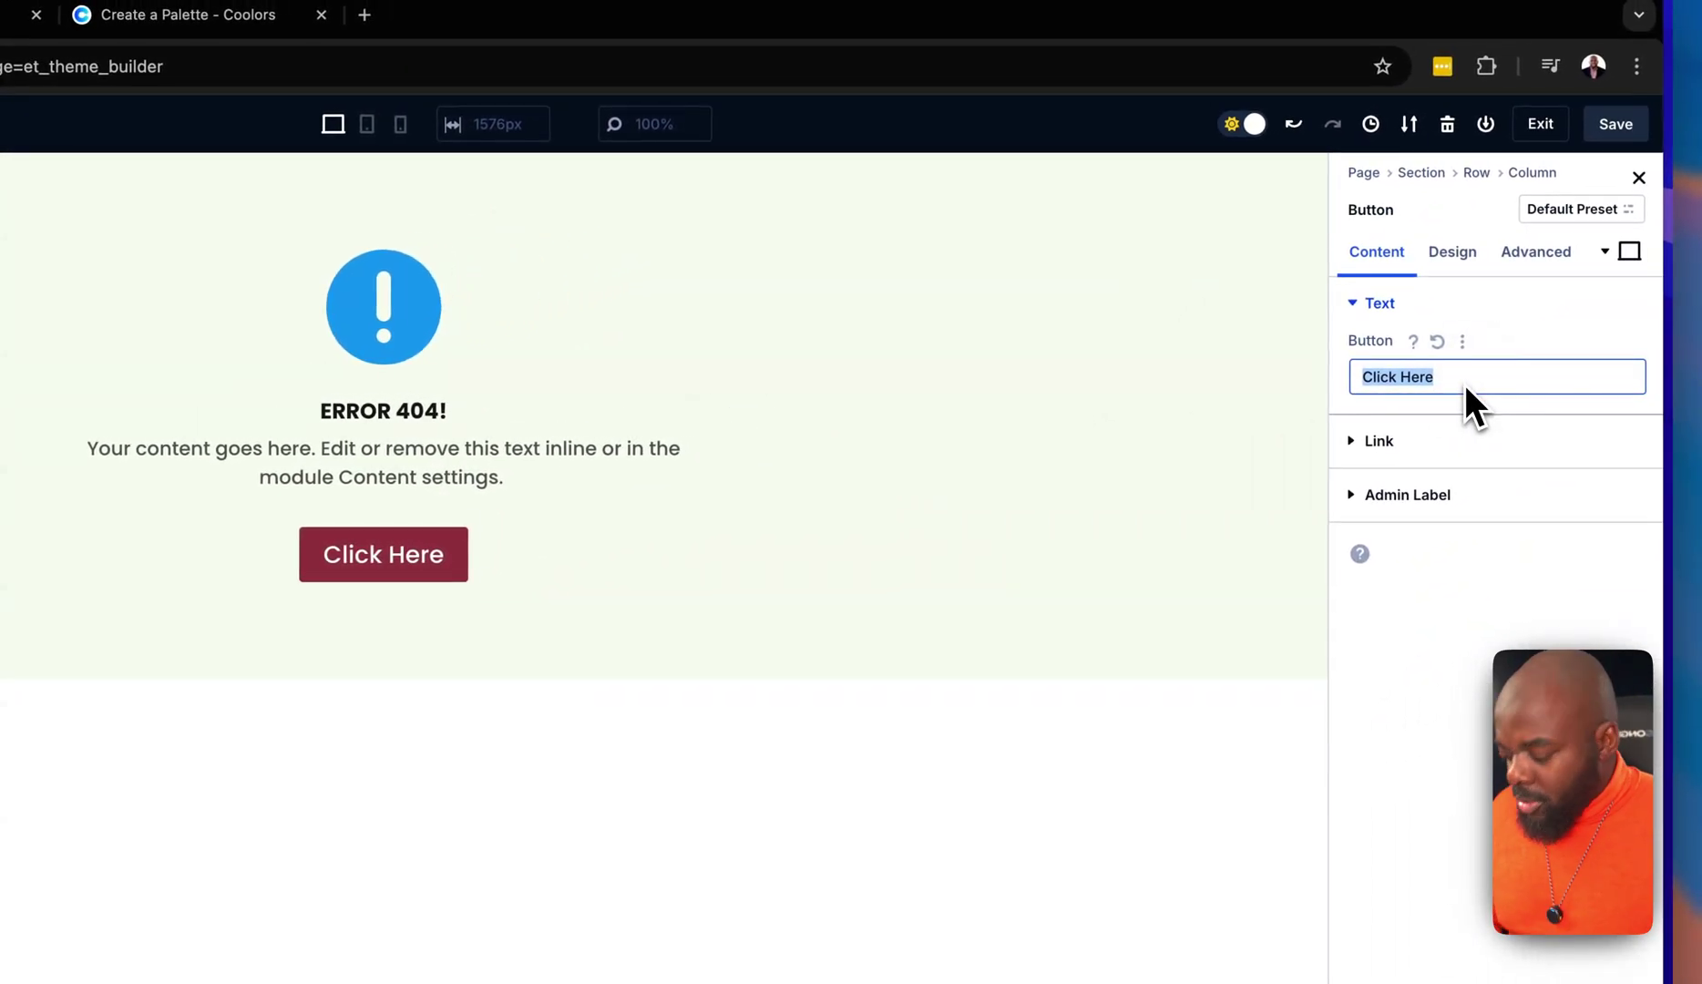
text(Go To Ho)
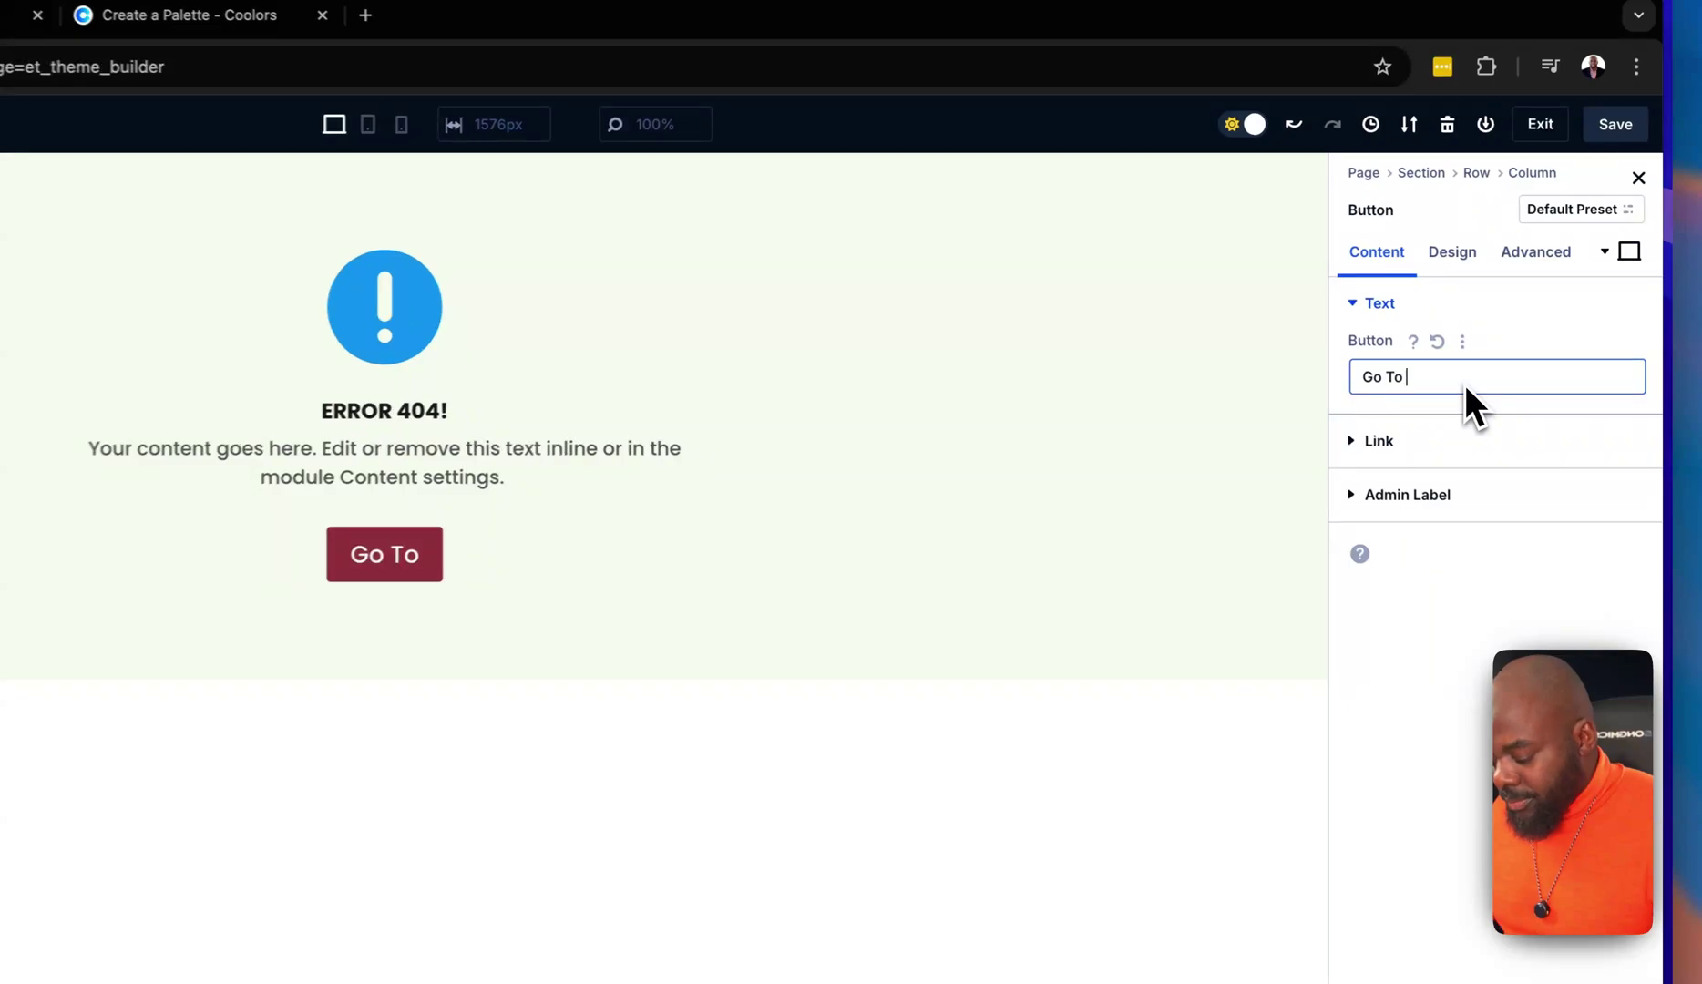
text(me)
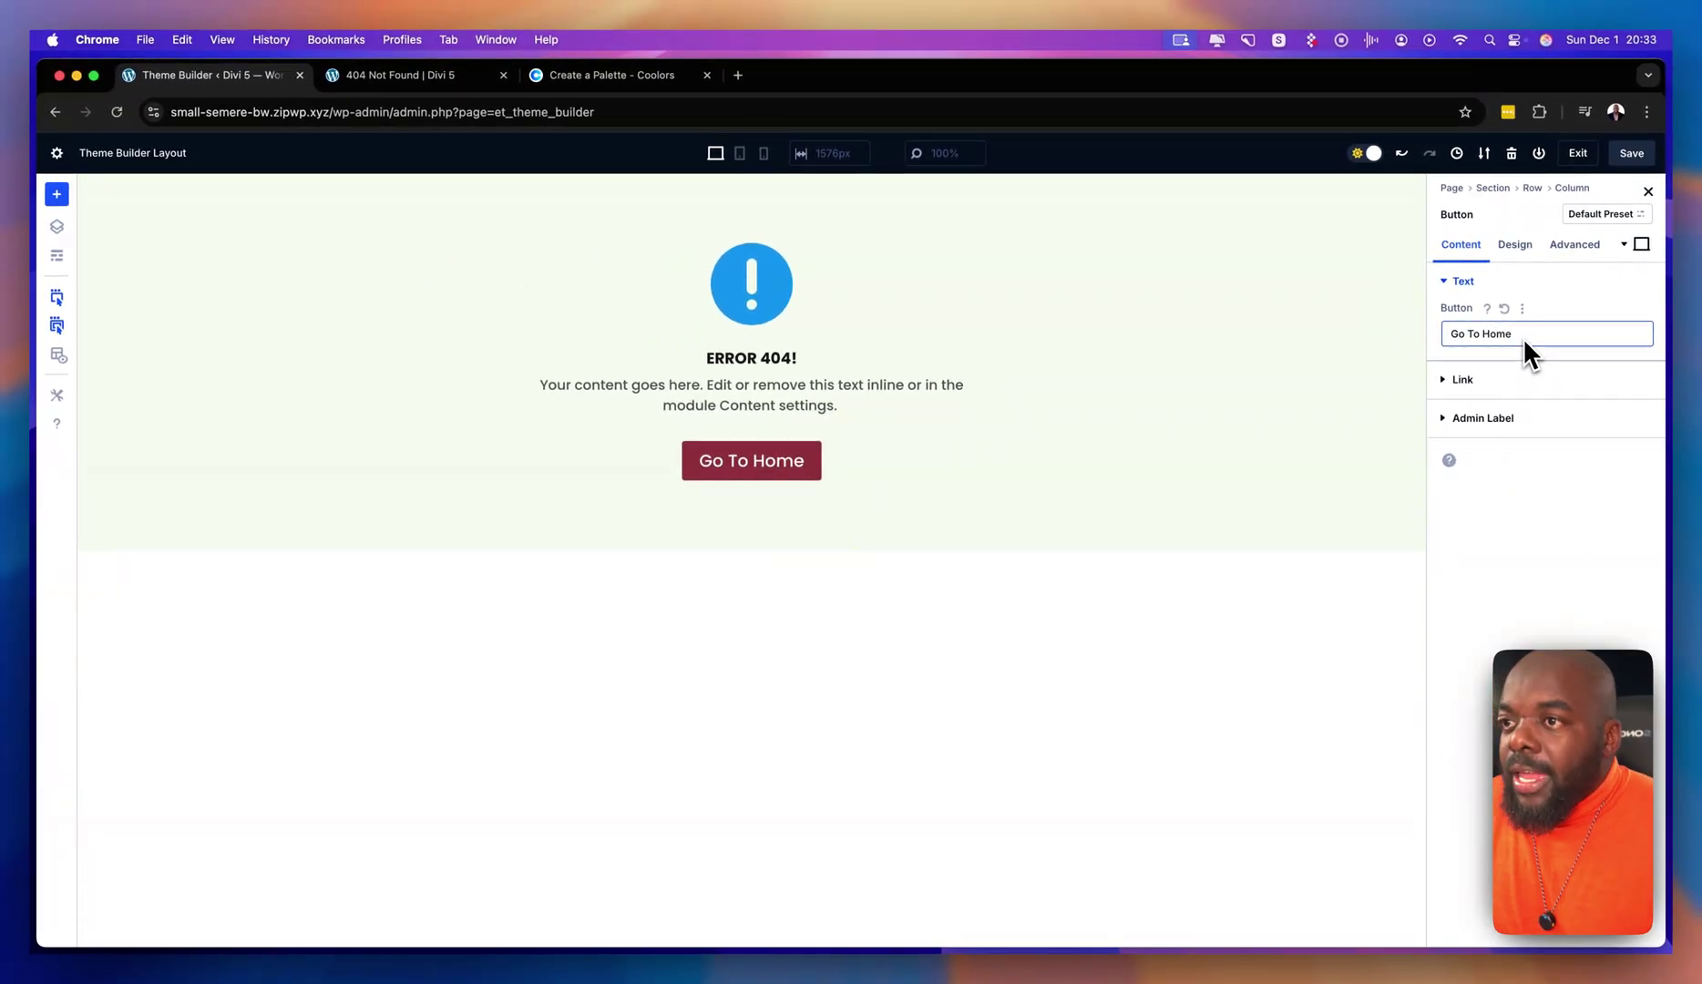
click(1460, 380)
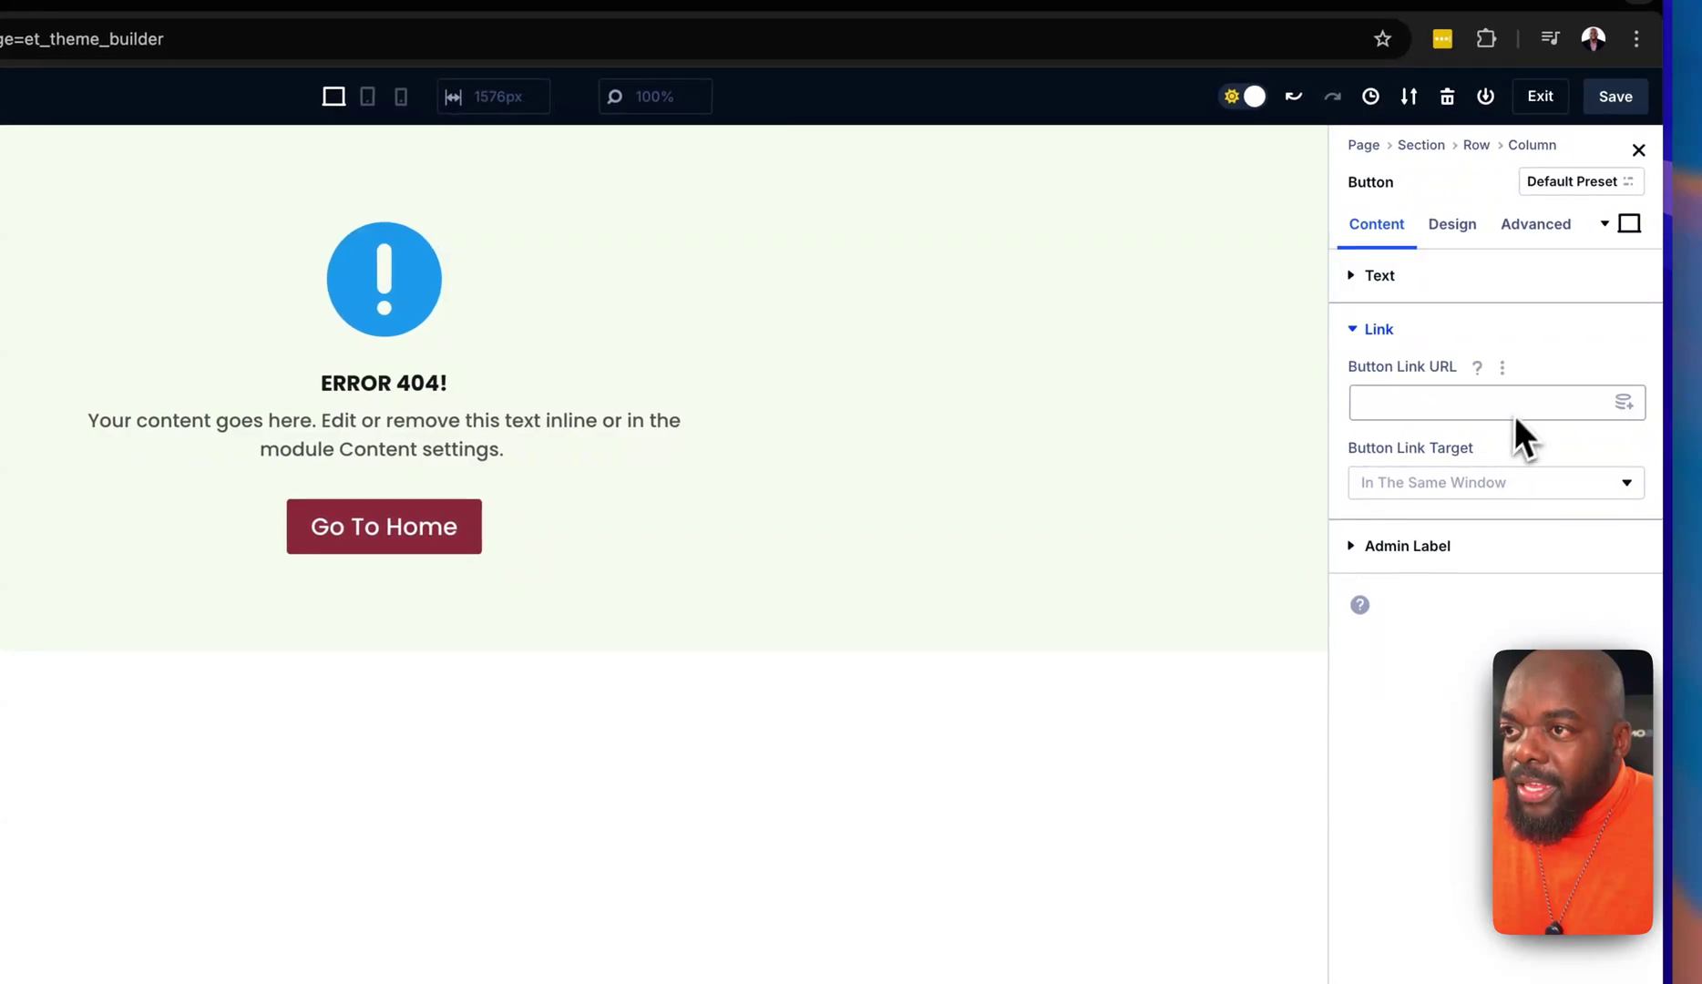
click(1626, 403)
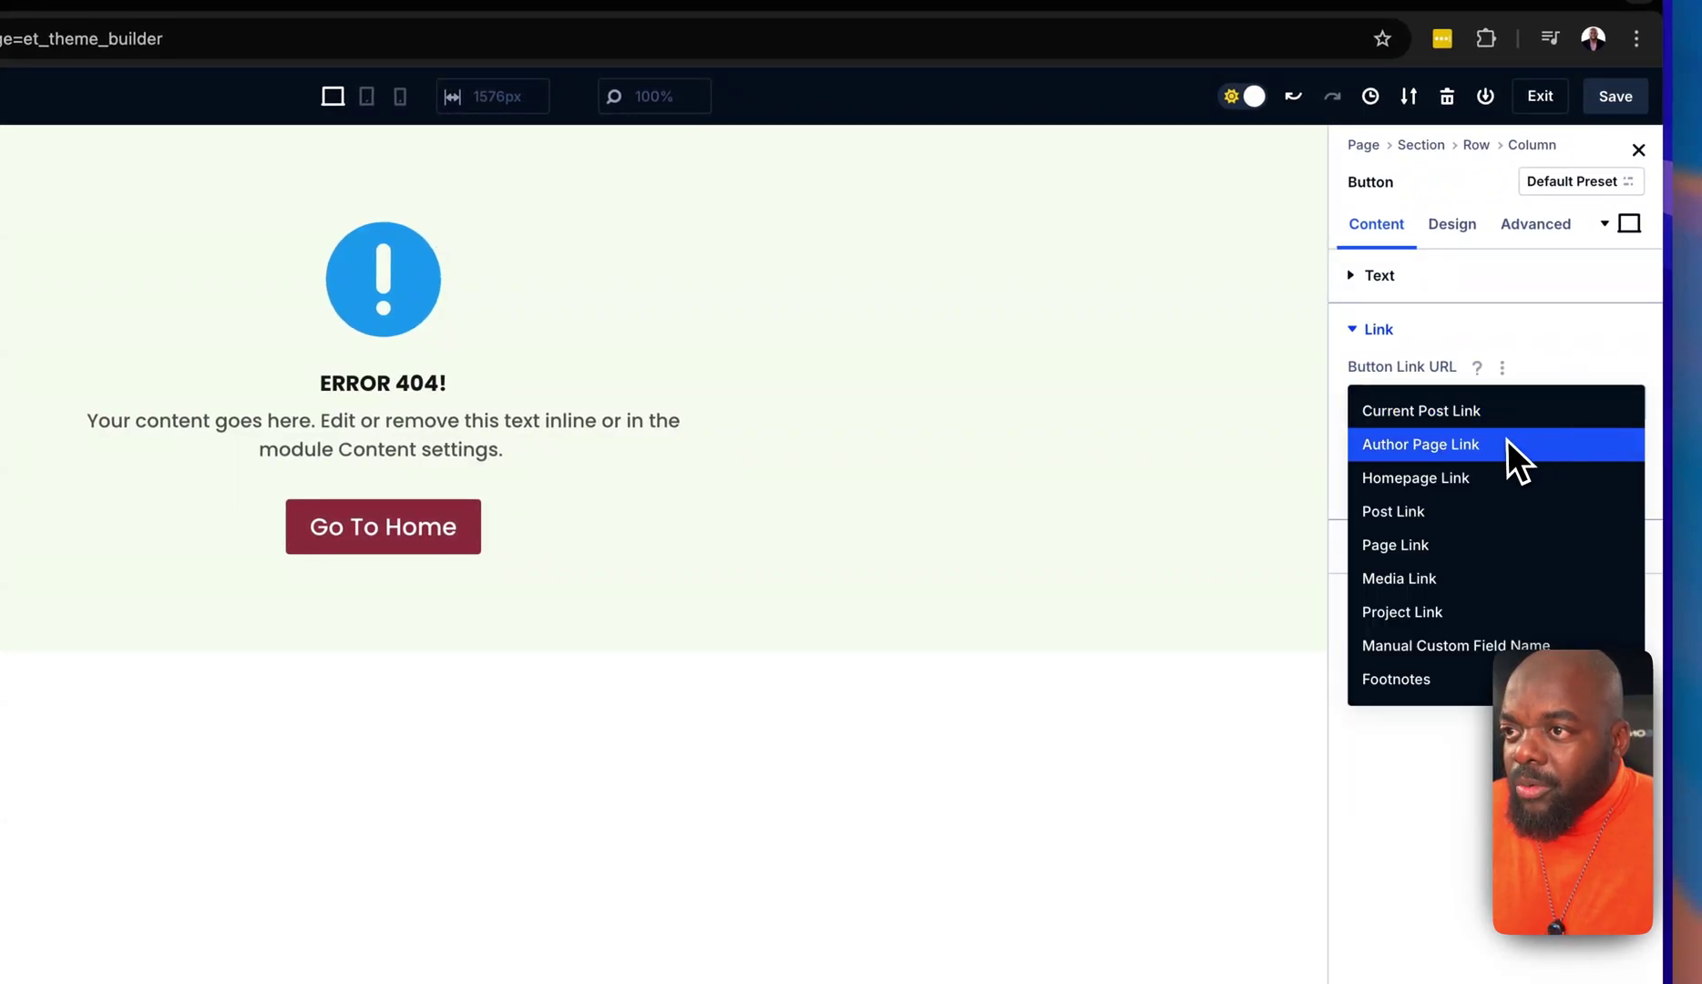
click(1464, 477)
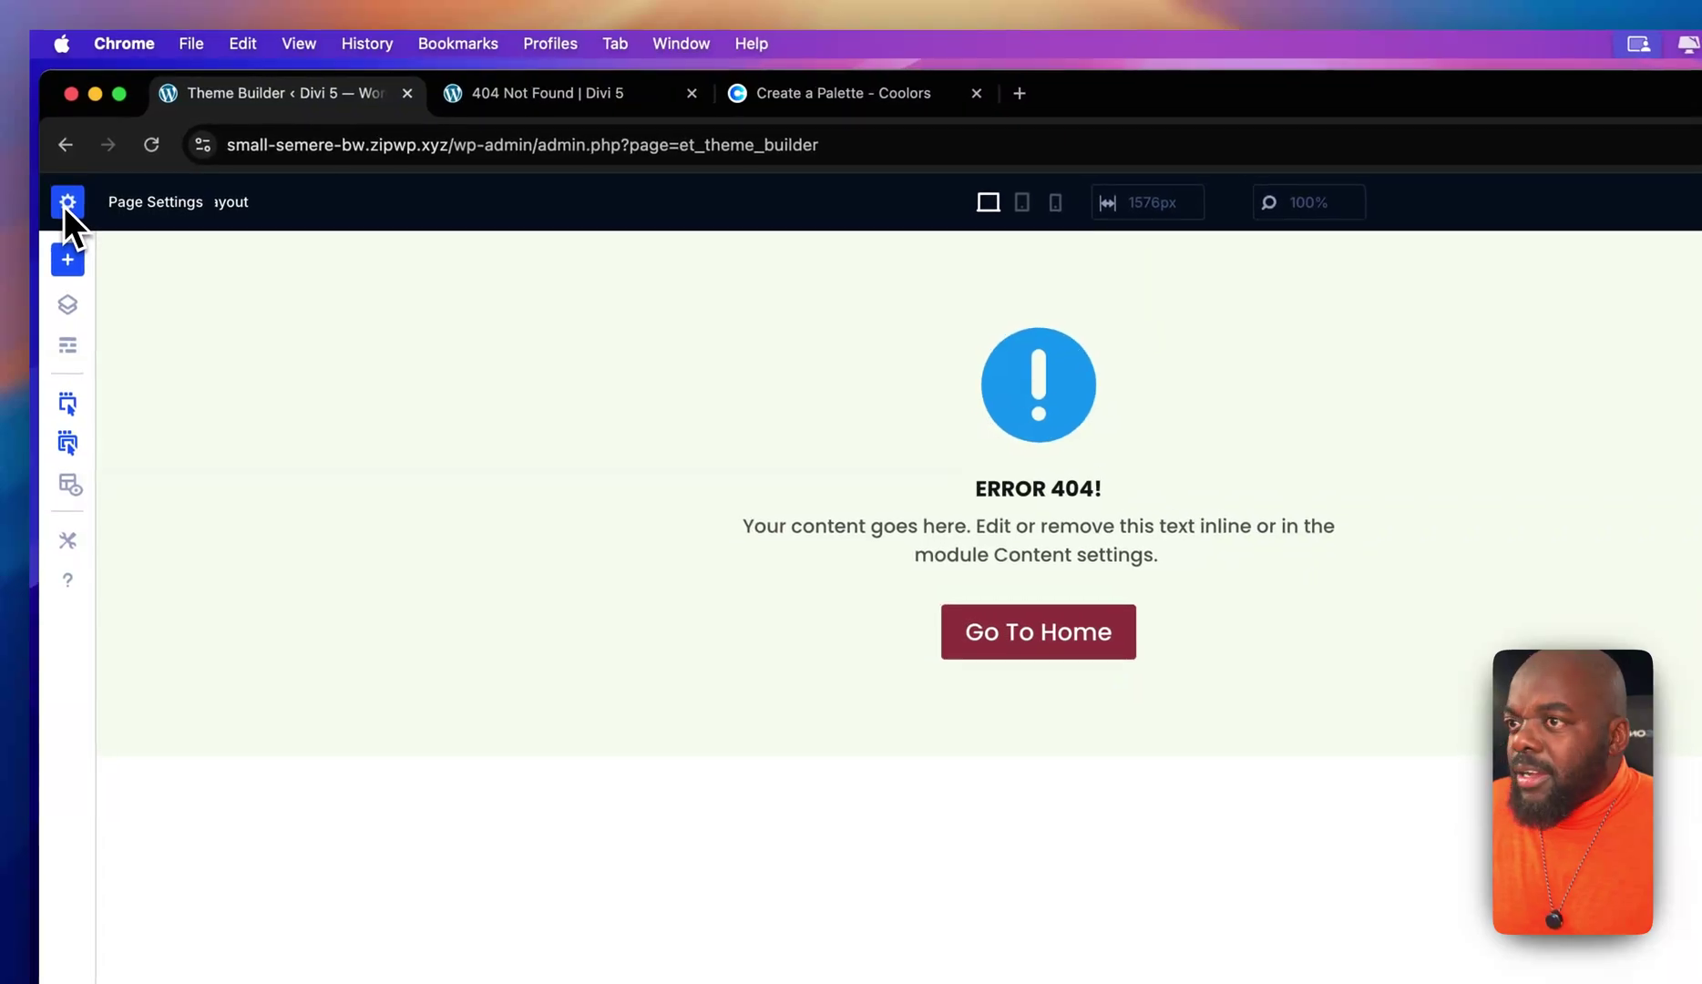
Set the content area and section area background colors in the page settings to the saved pale green #f5fbef.
click(67, 200)
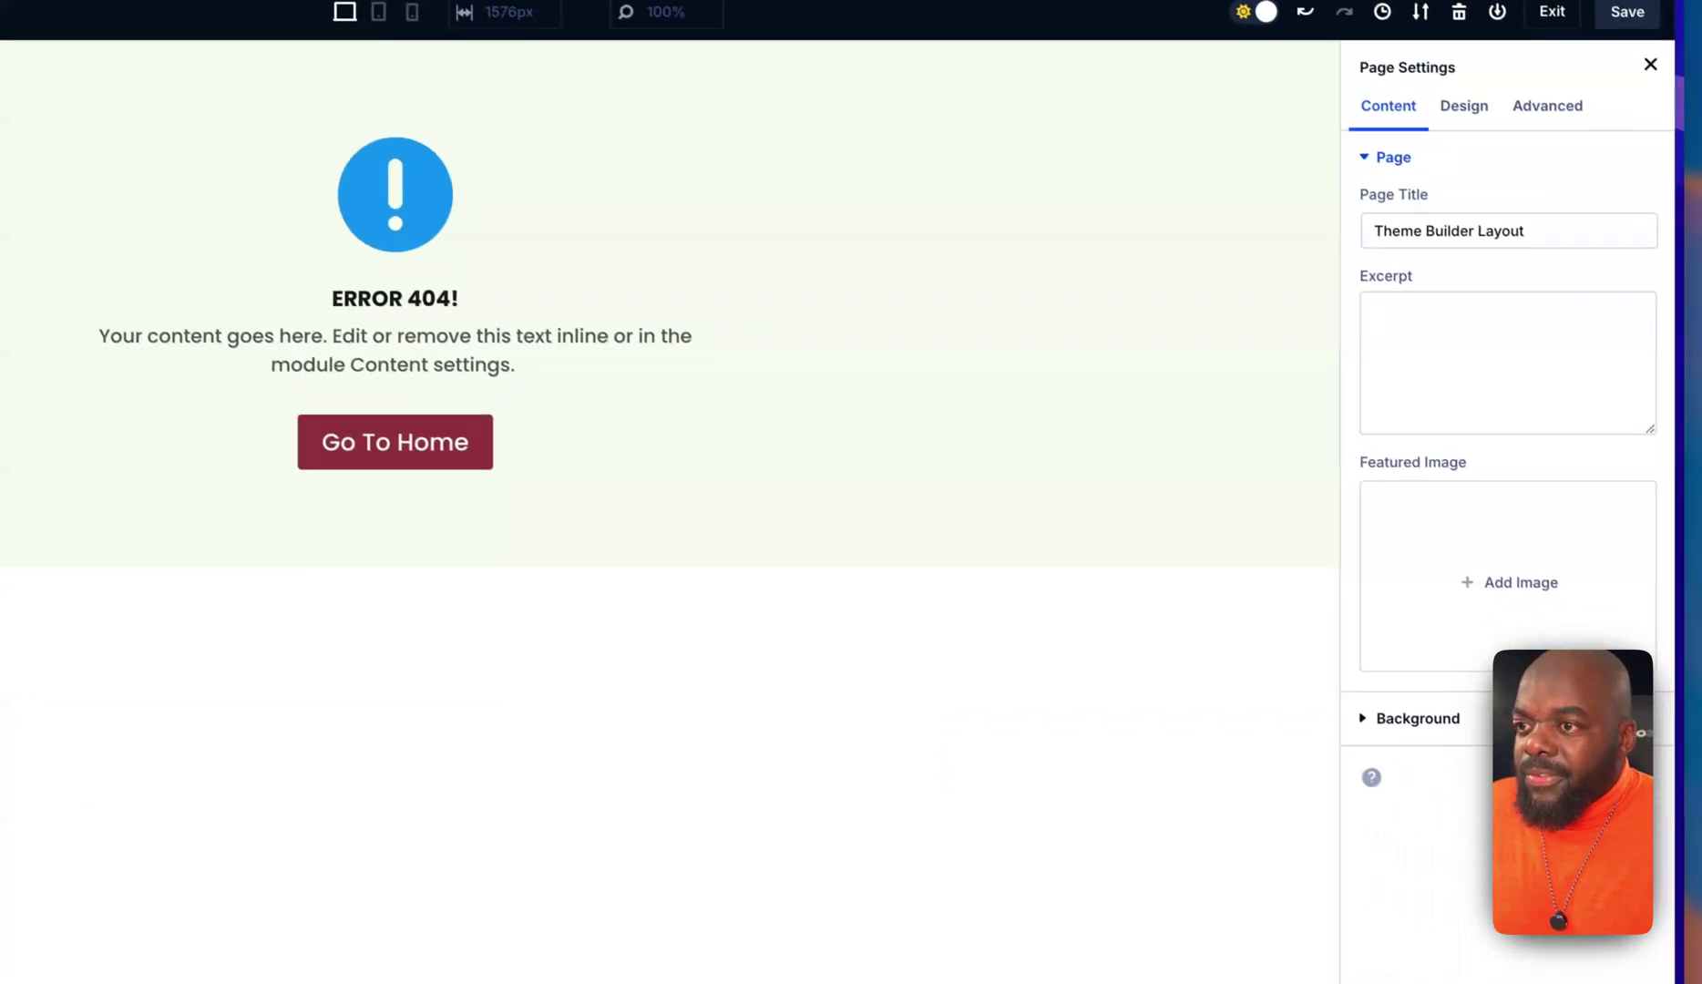
click(1381, 718)
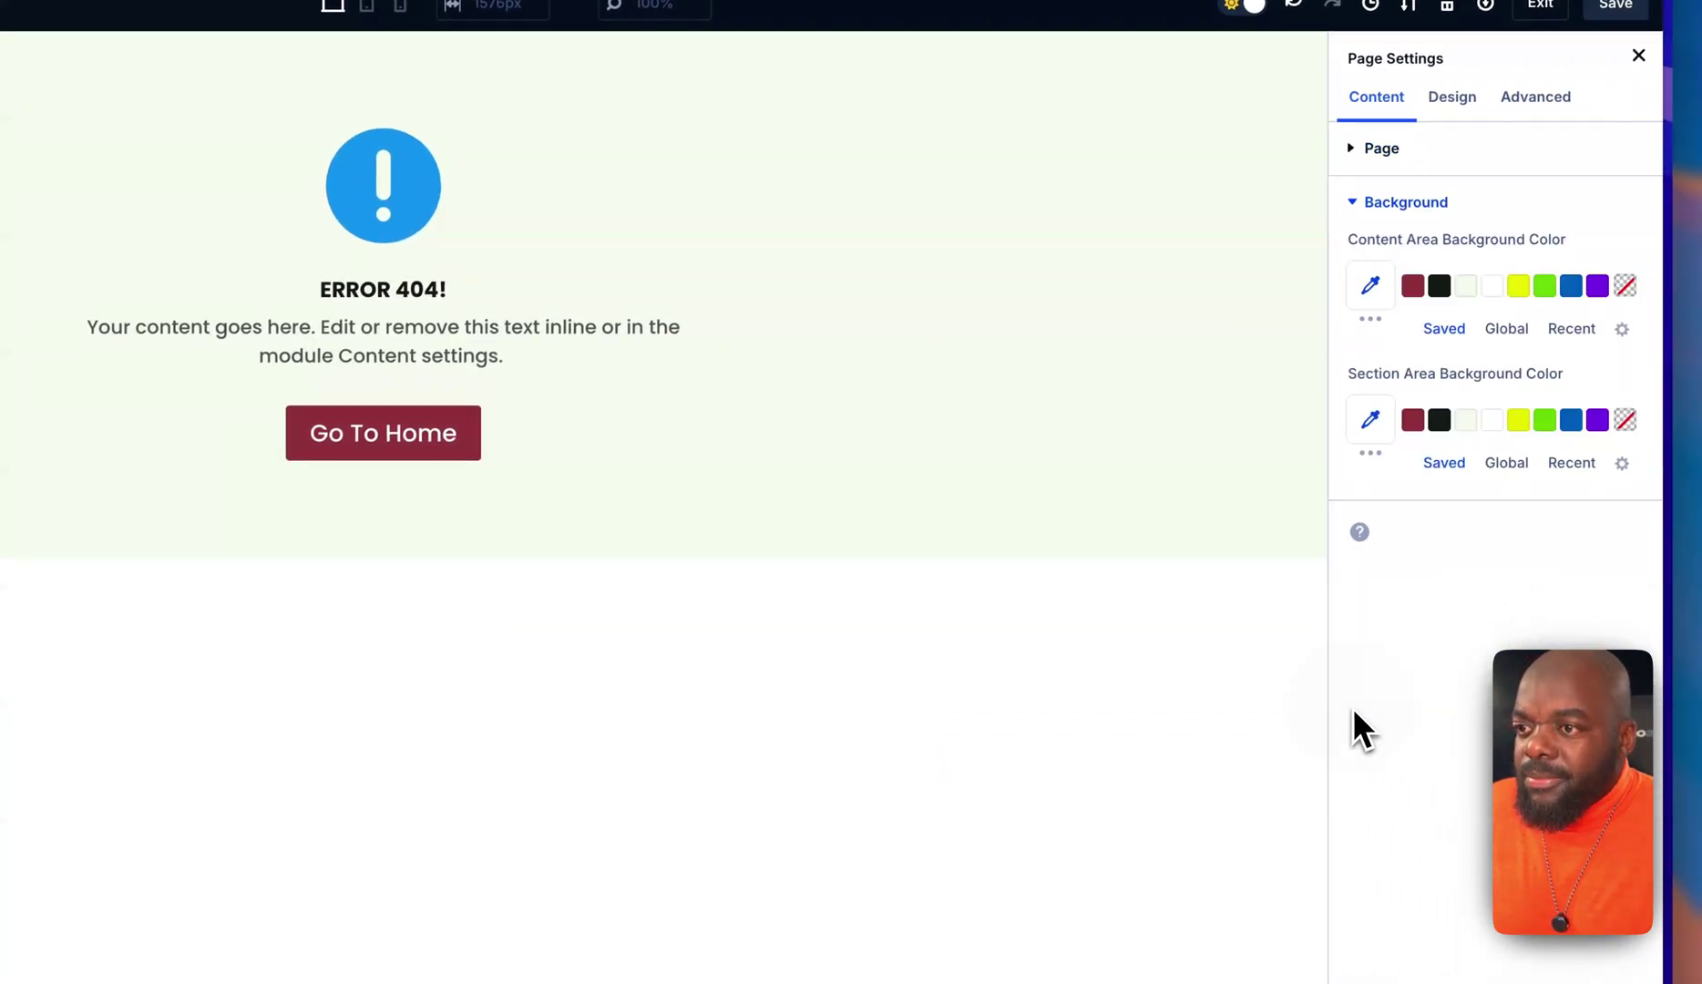
click(1464, 290)
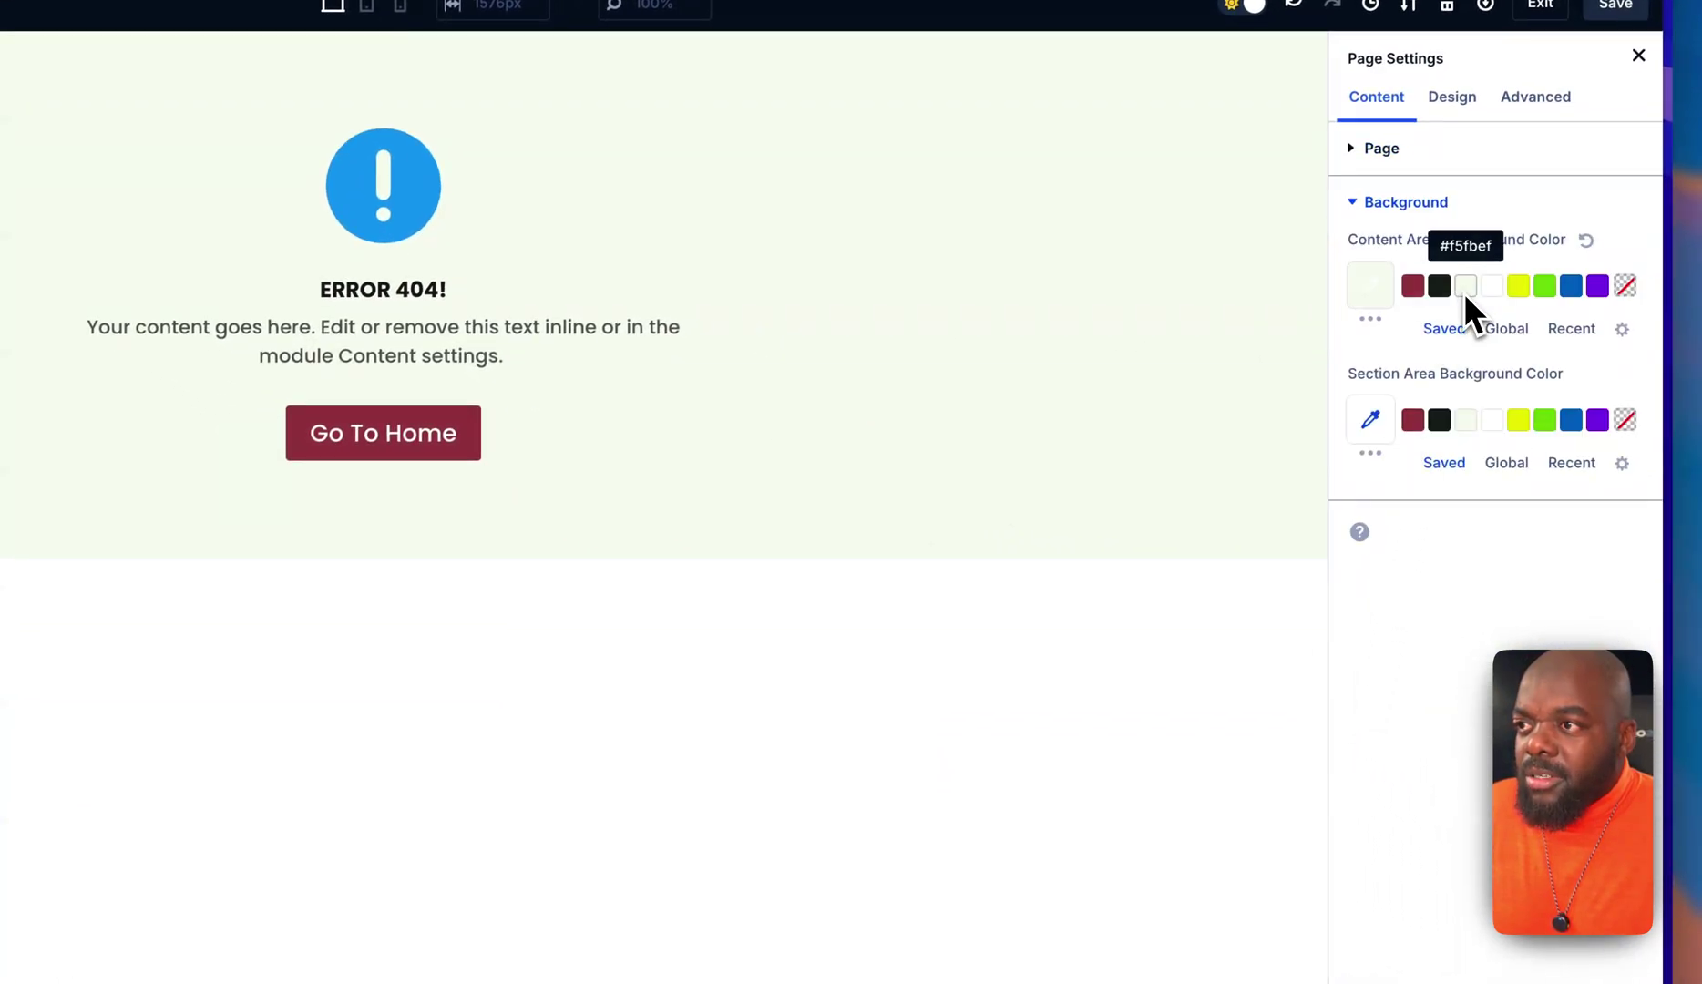
click(1469, 420)
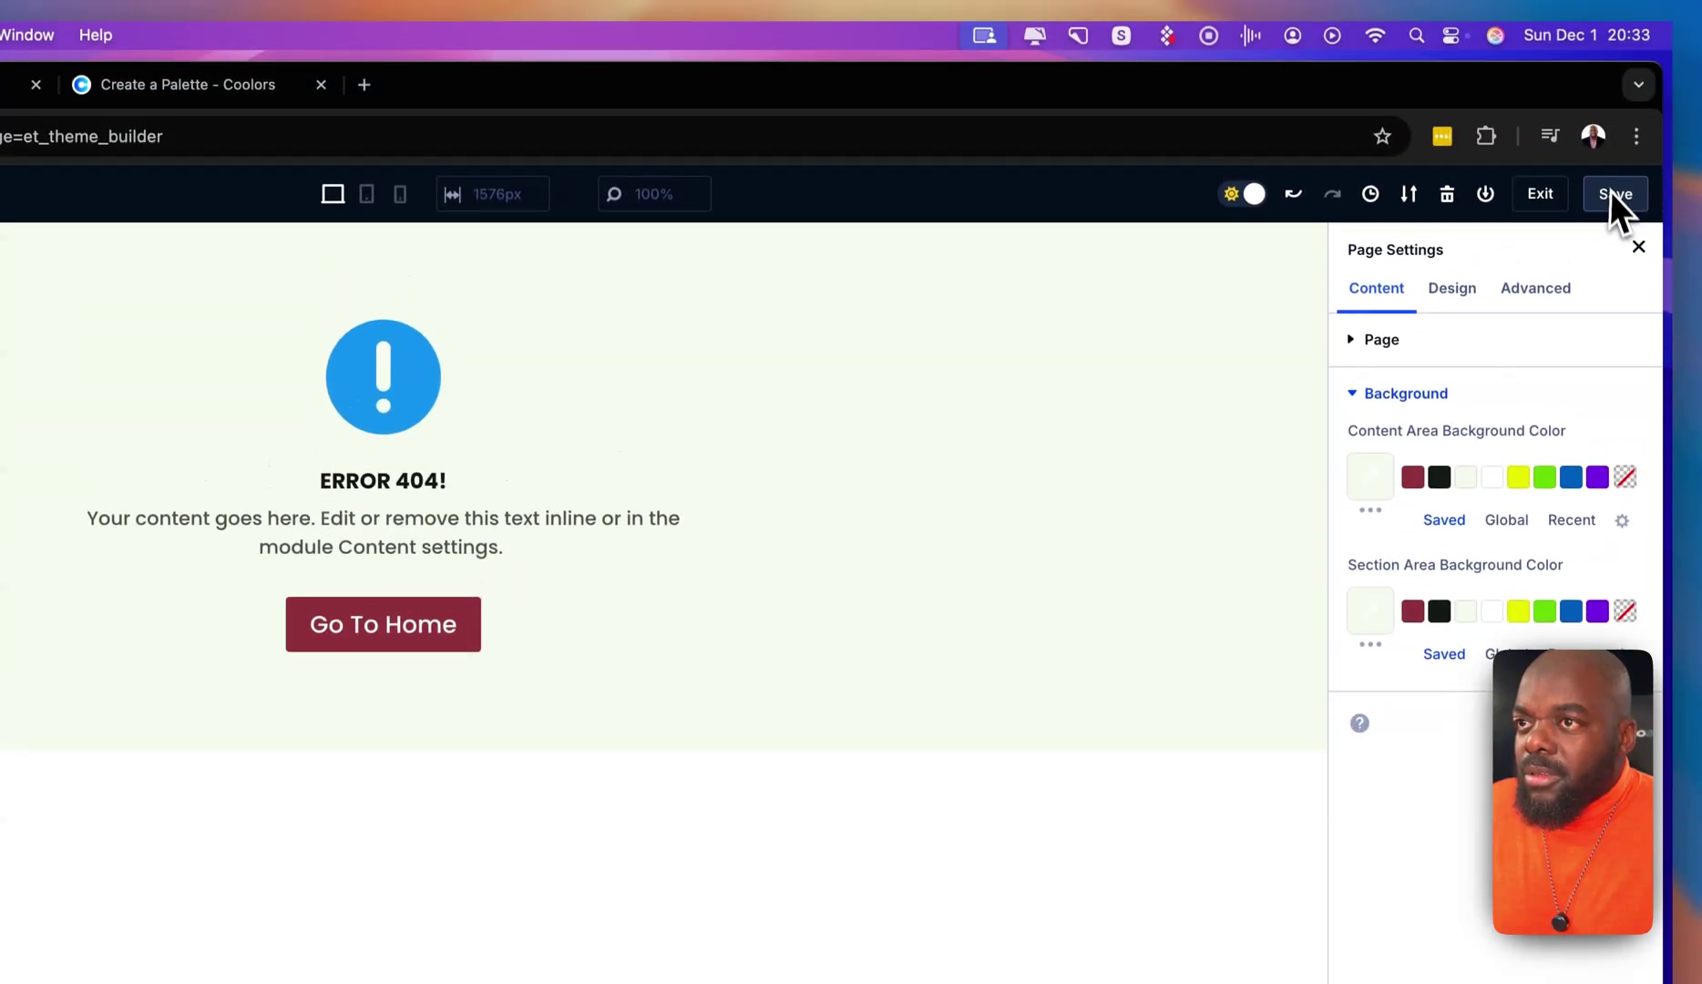
Save the 404 body layout, exit the layout editor and save the Theme Builder changes.
click(1616, 116)
click(1541, 202)
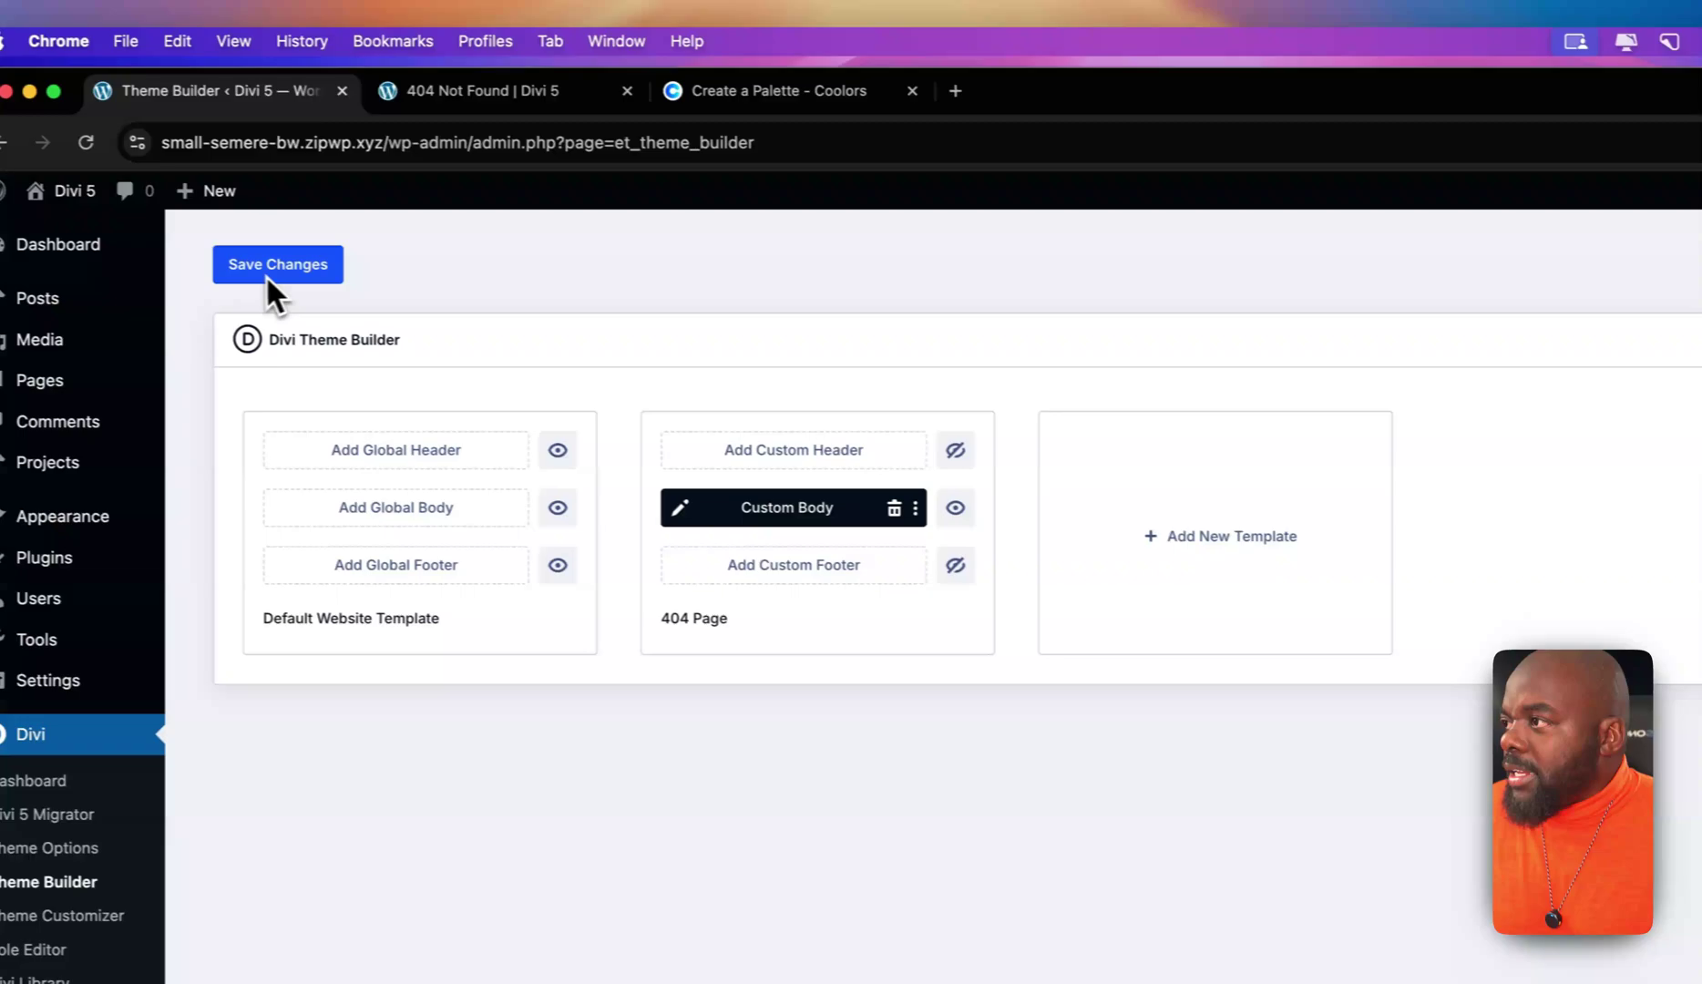
click(266, 275)
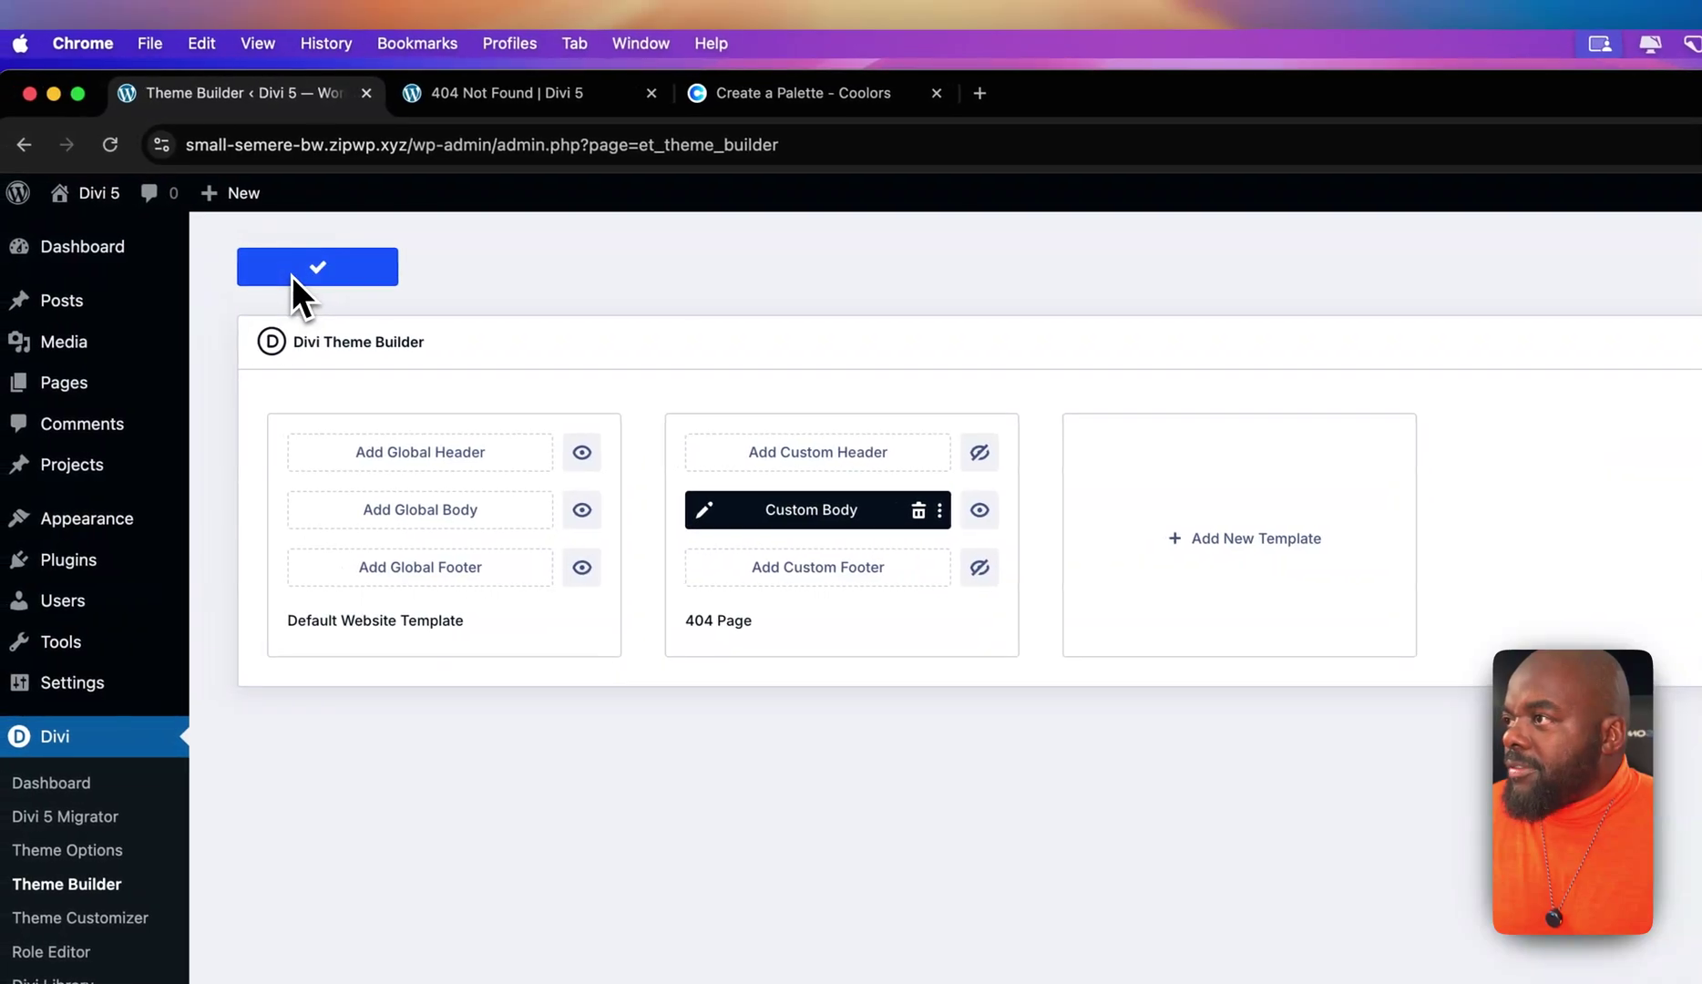
Reload the nonexistent test/hghg address on the live site to check the custom 404 page.
click(543, 91)
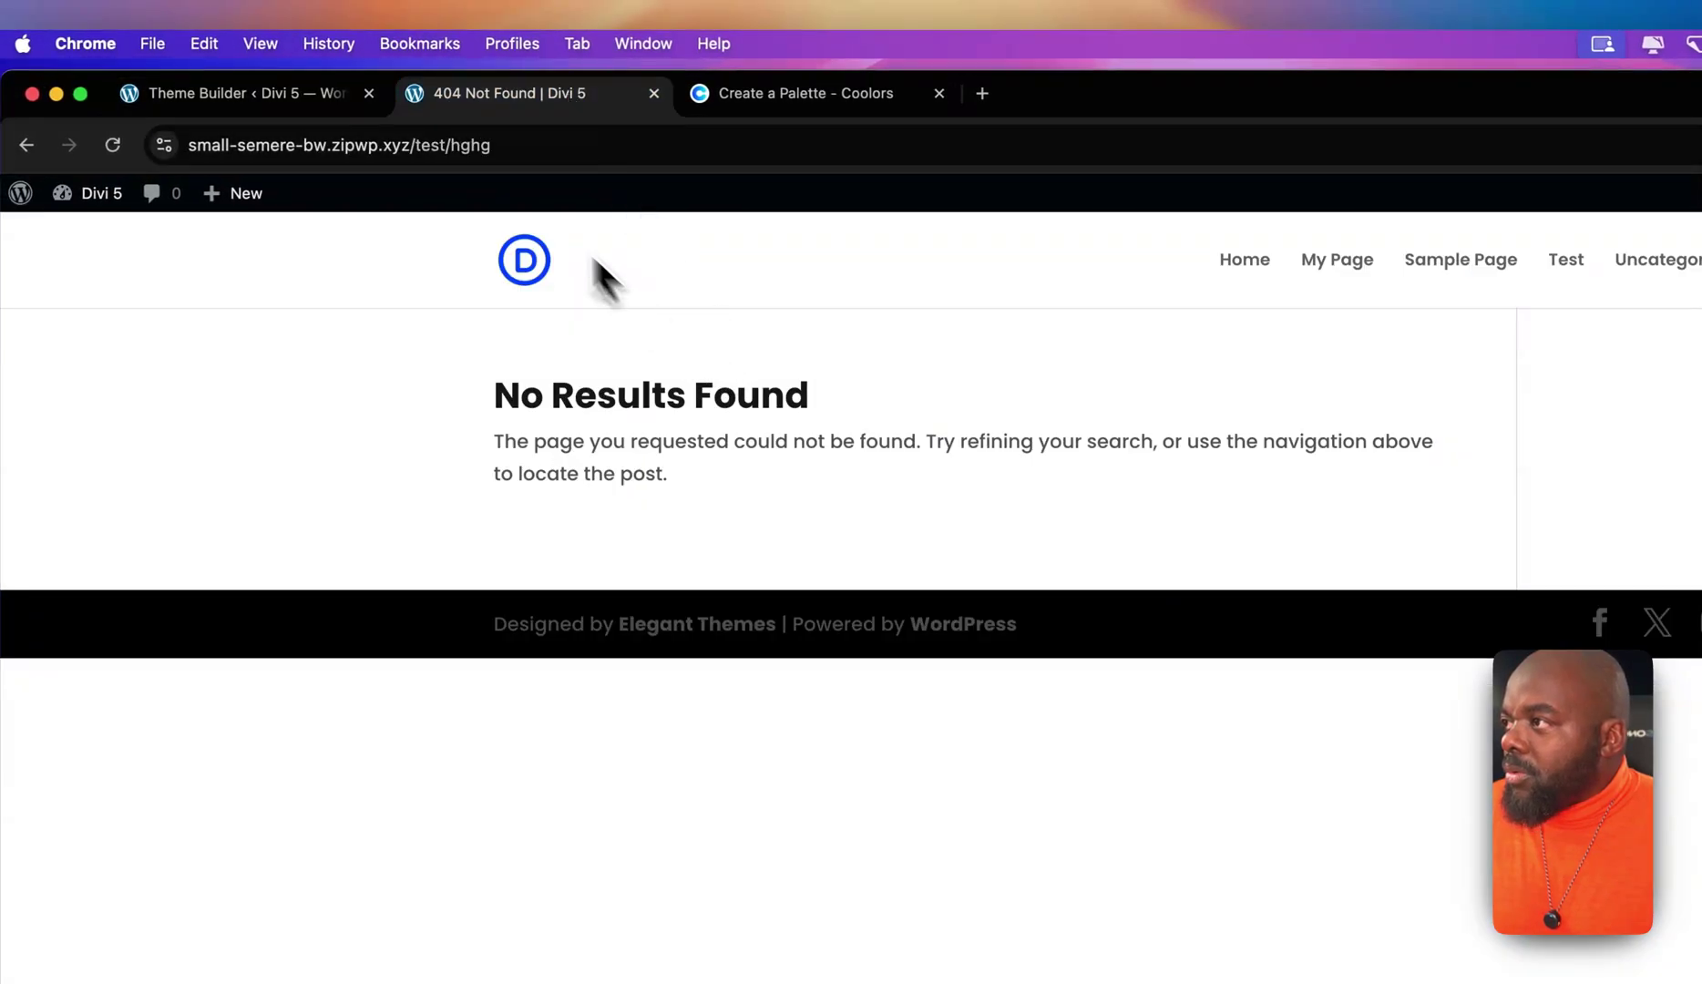
click(529, 155)
click(544, 145)
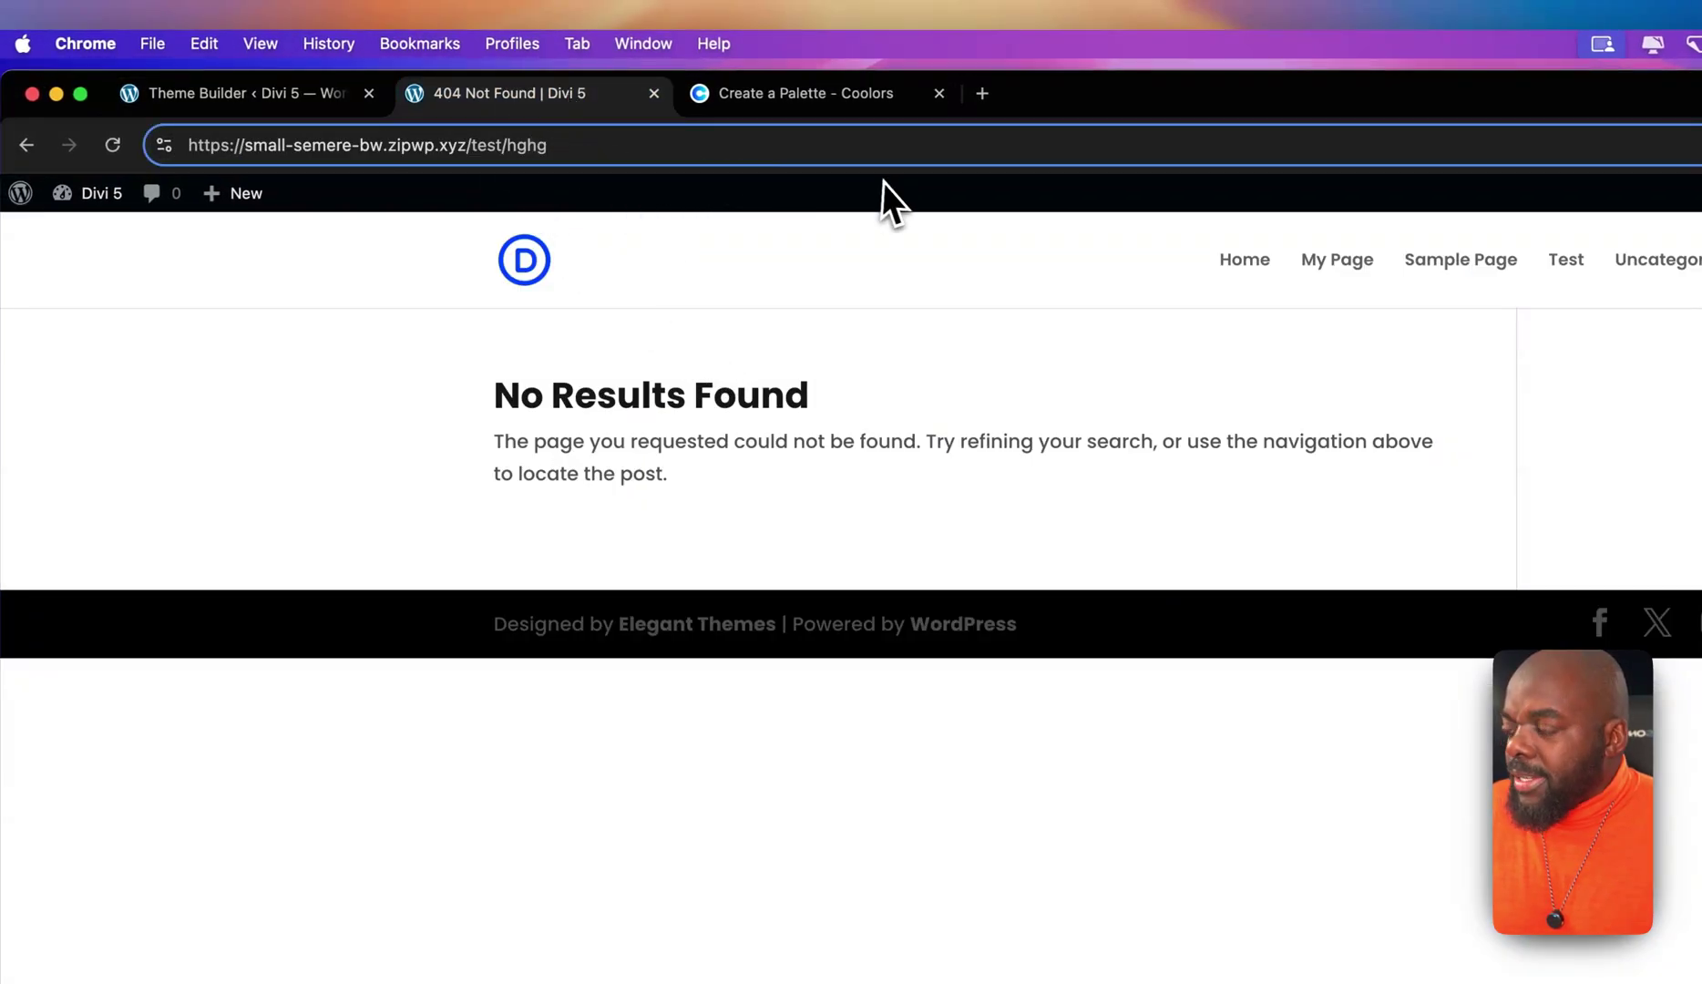
key(Return)
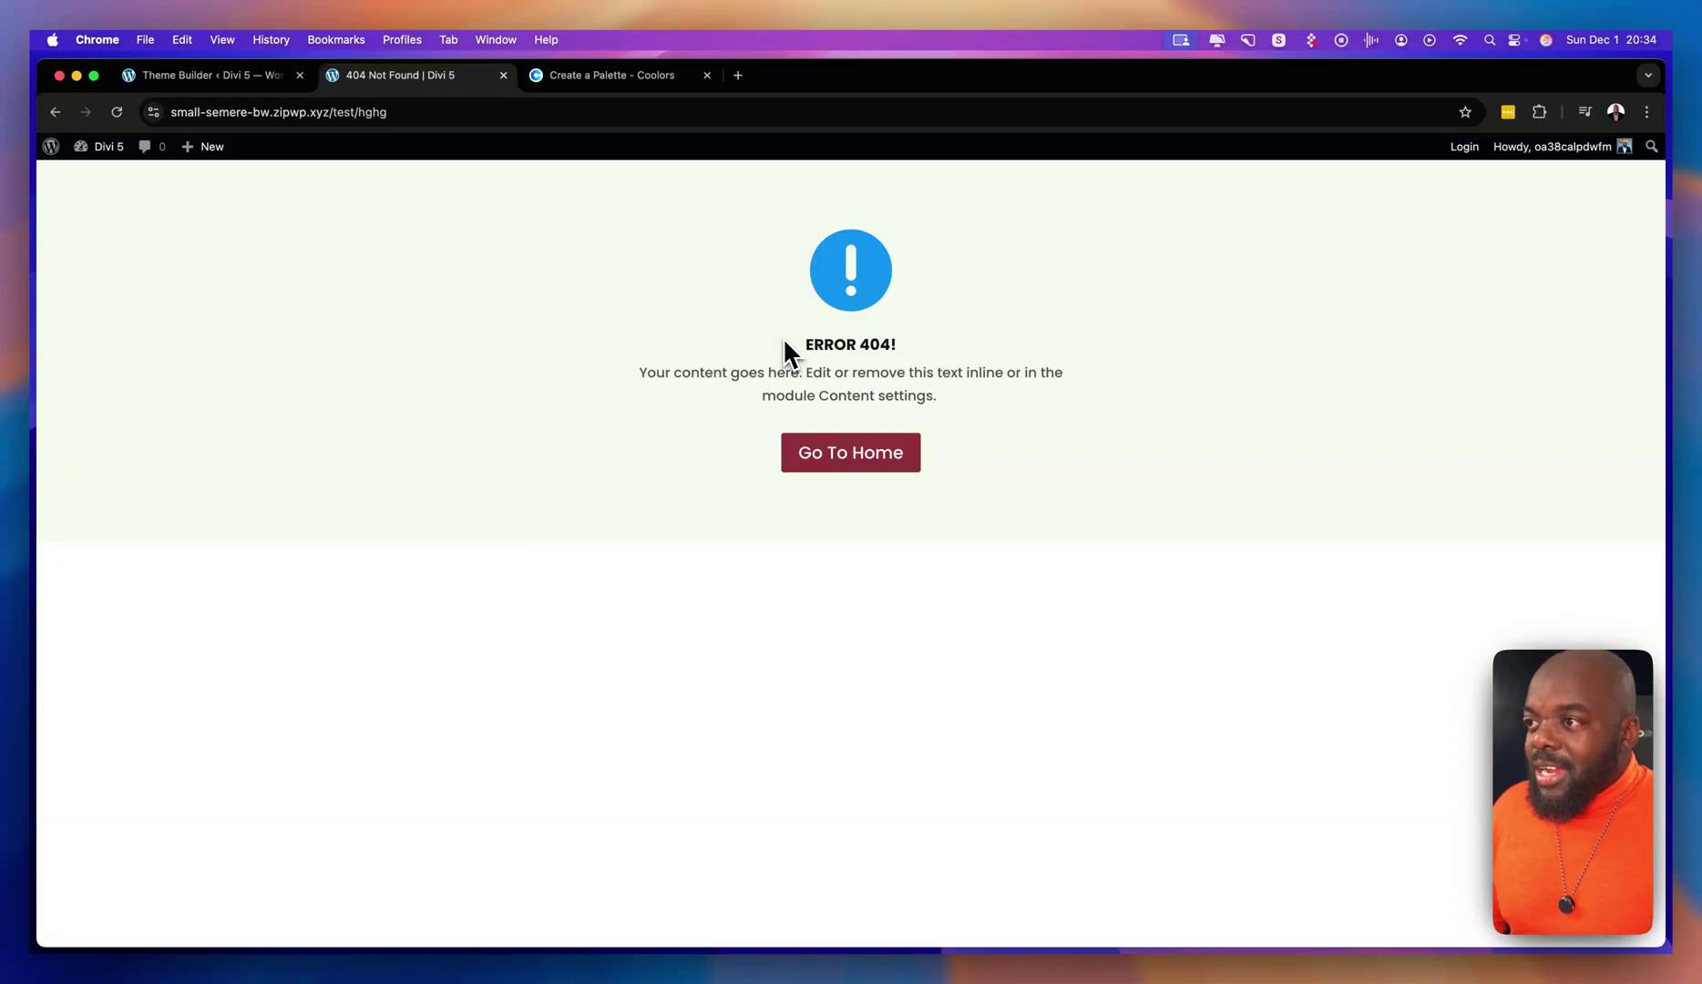
Start a new template in the Theme Builder, review its assignment options from pages to projects, and close the settings without creating it.
click(240, 79)
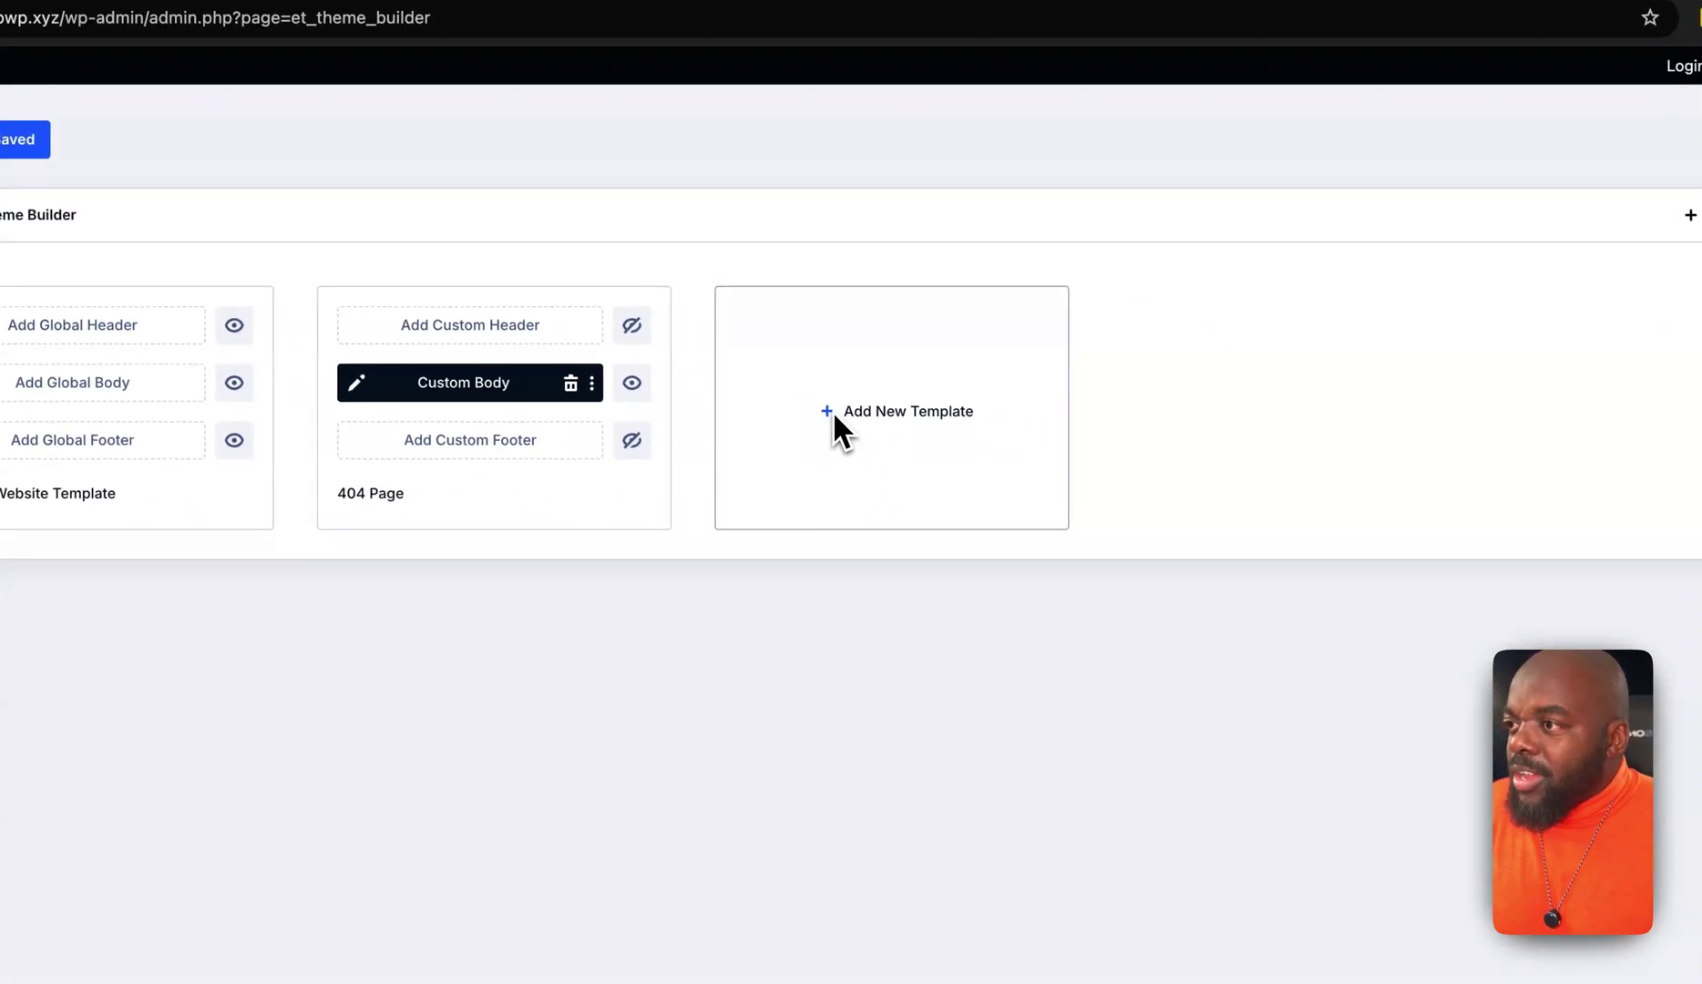
click(1154, 512)
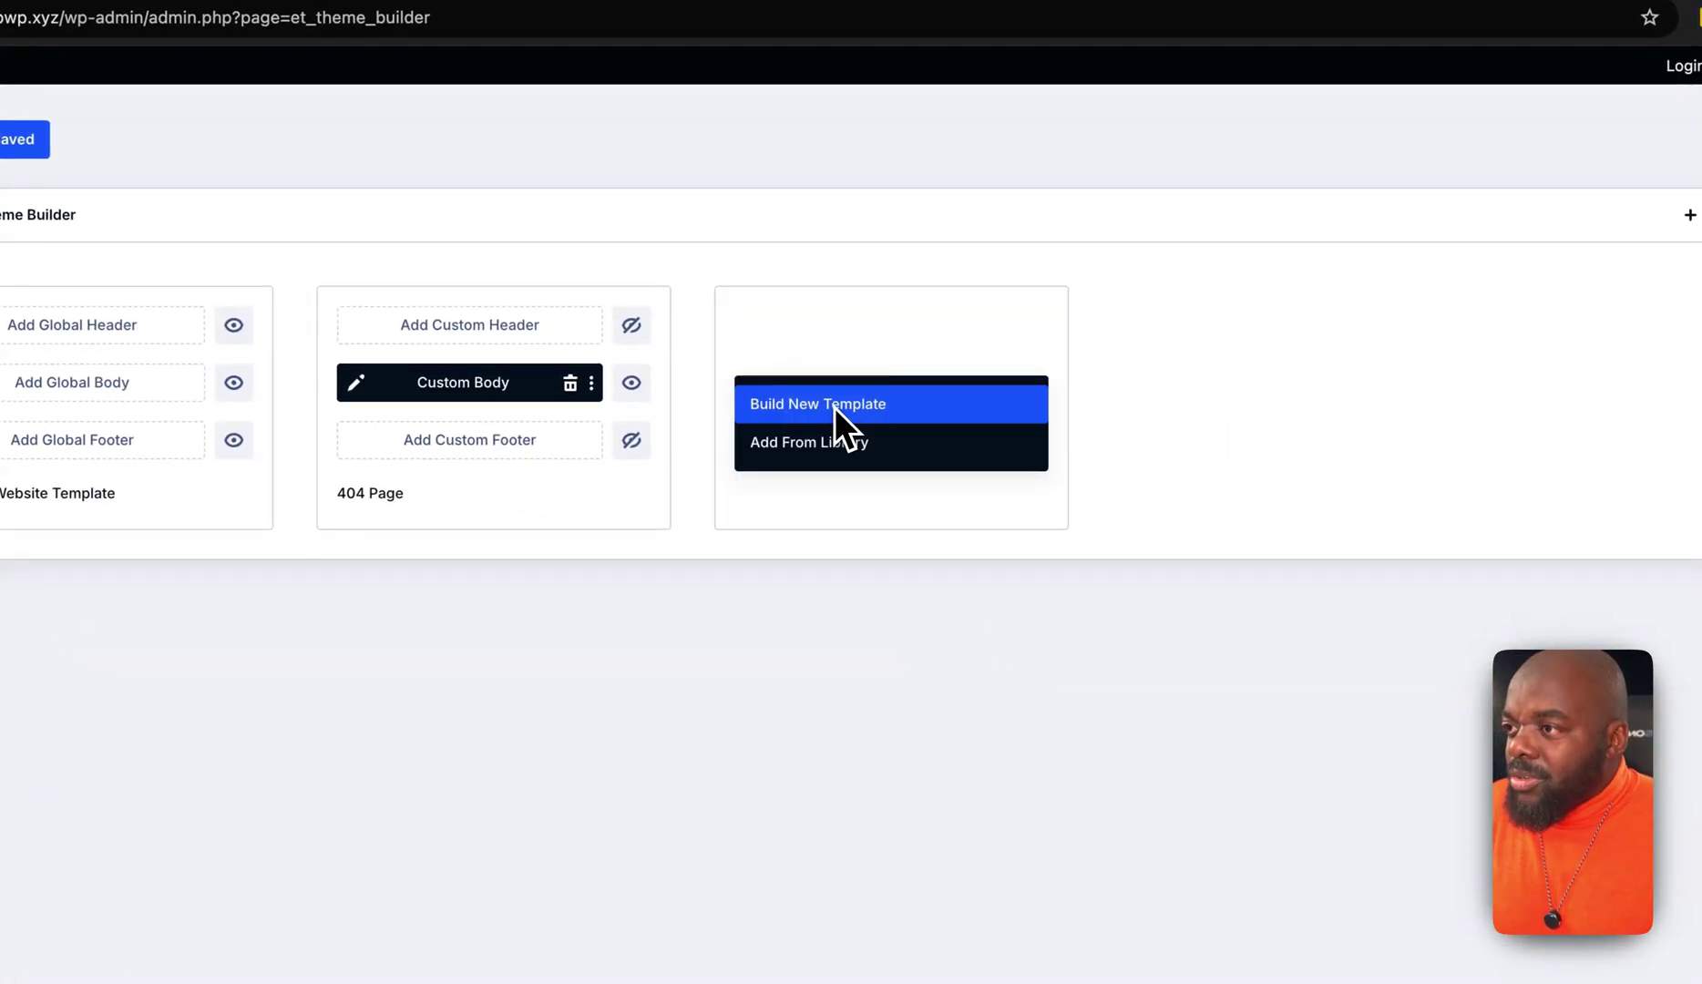
click(831, 412)
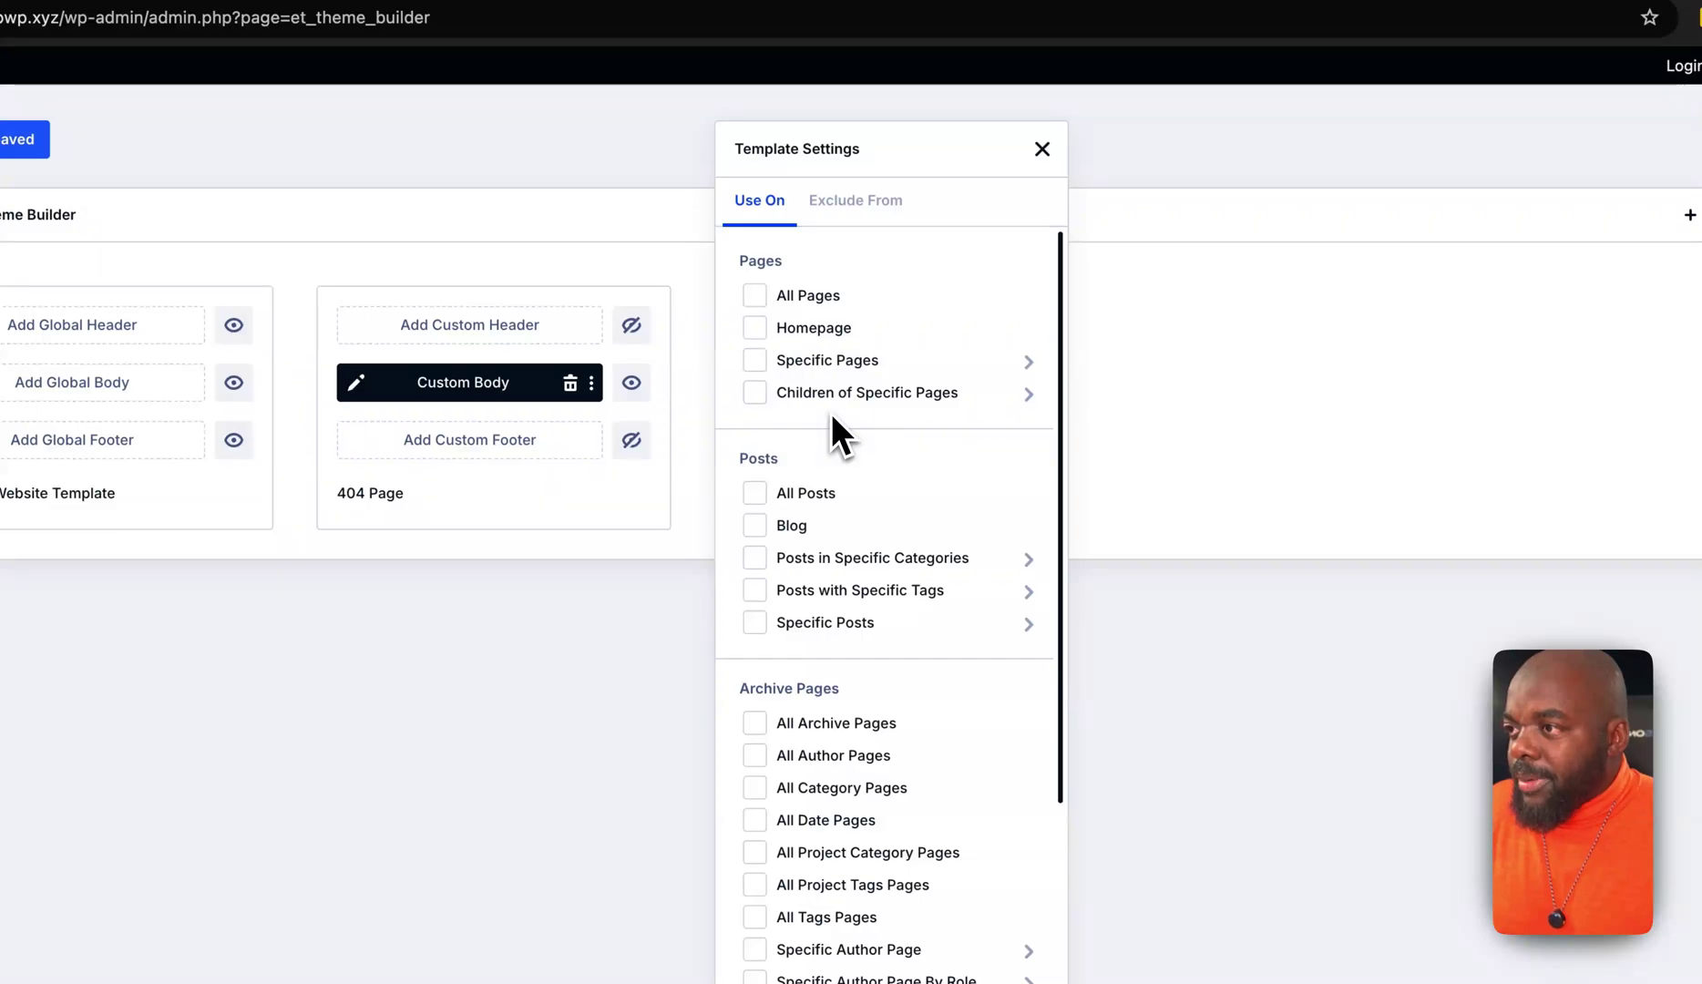
mouse_move(855, 387)
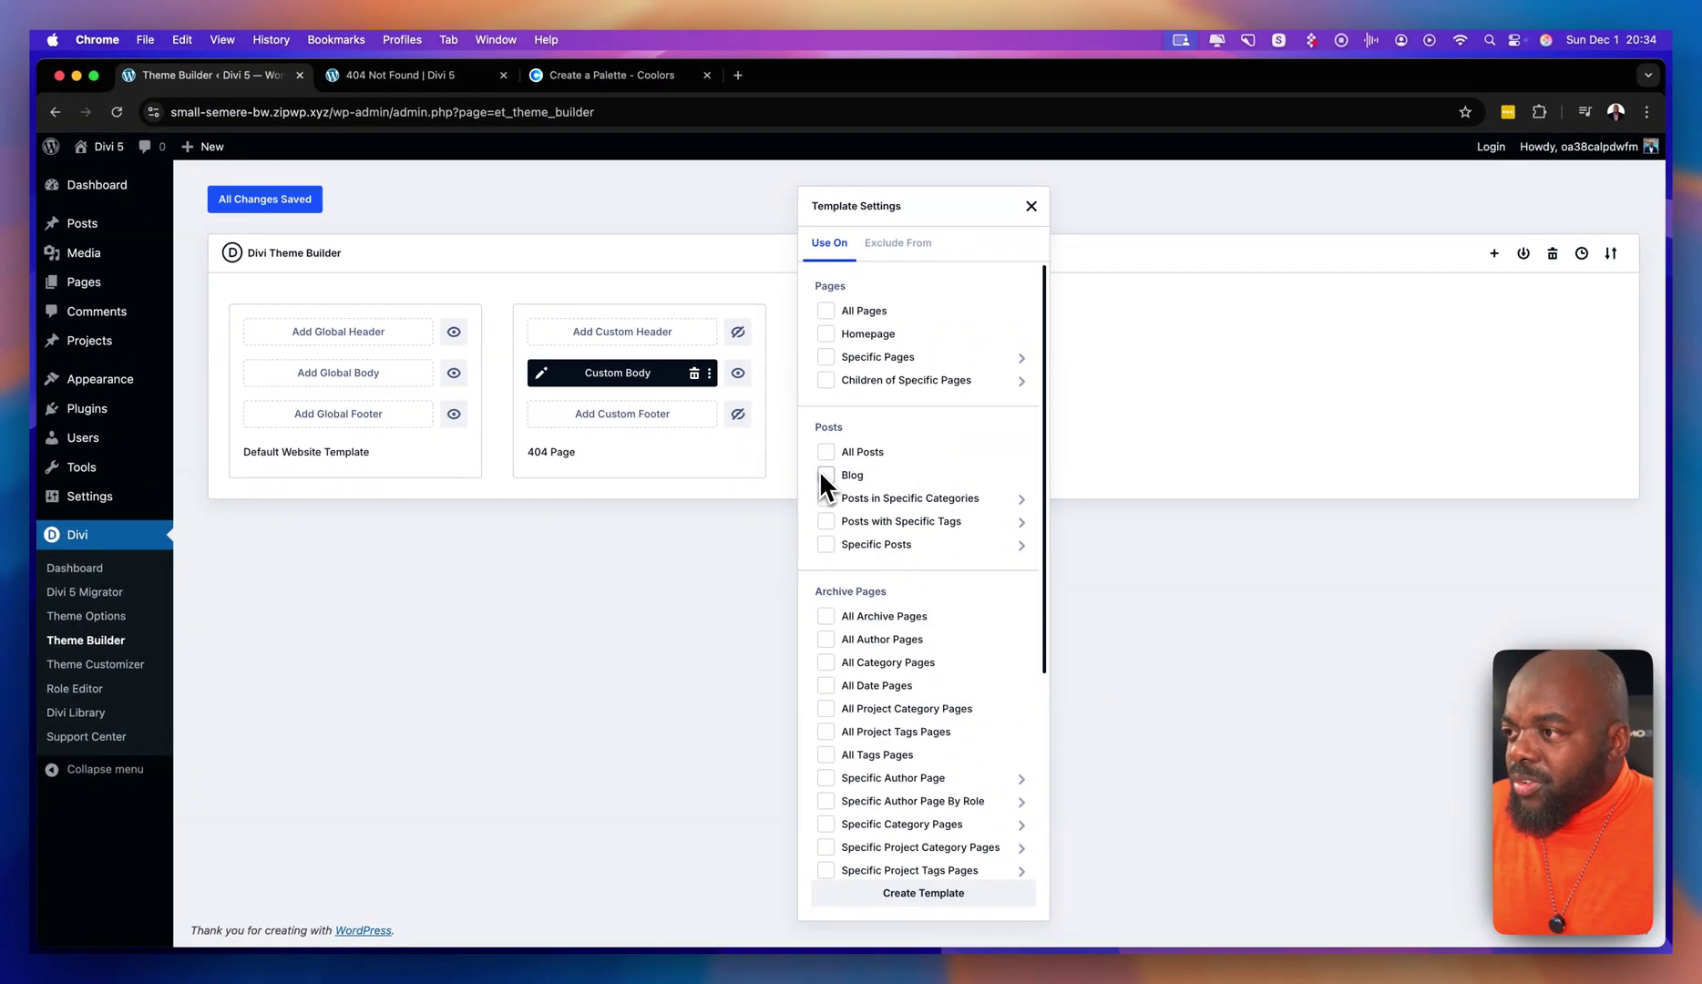
mouse_move(820, 541)
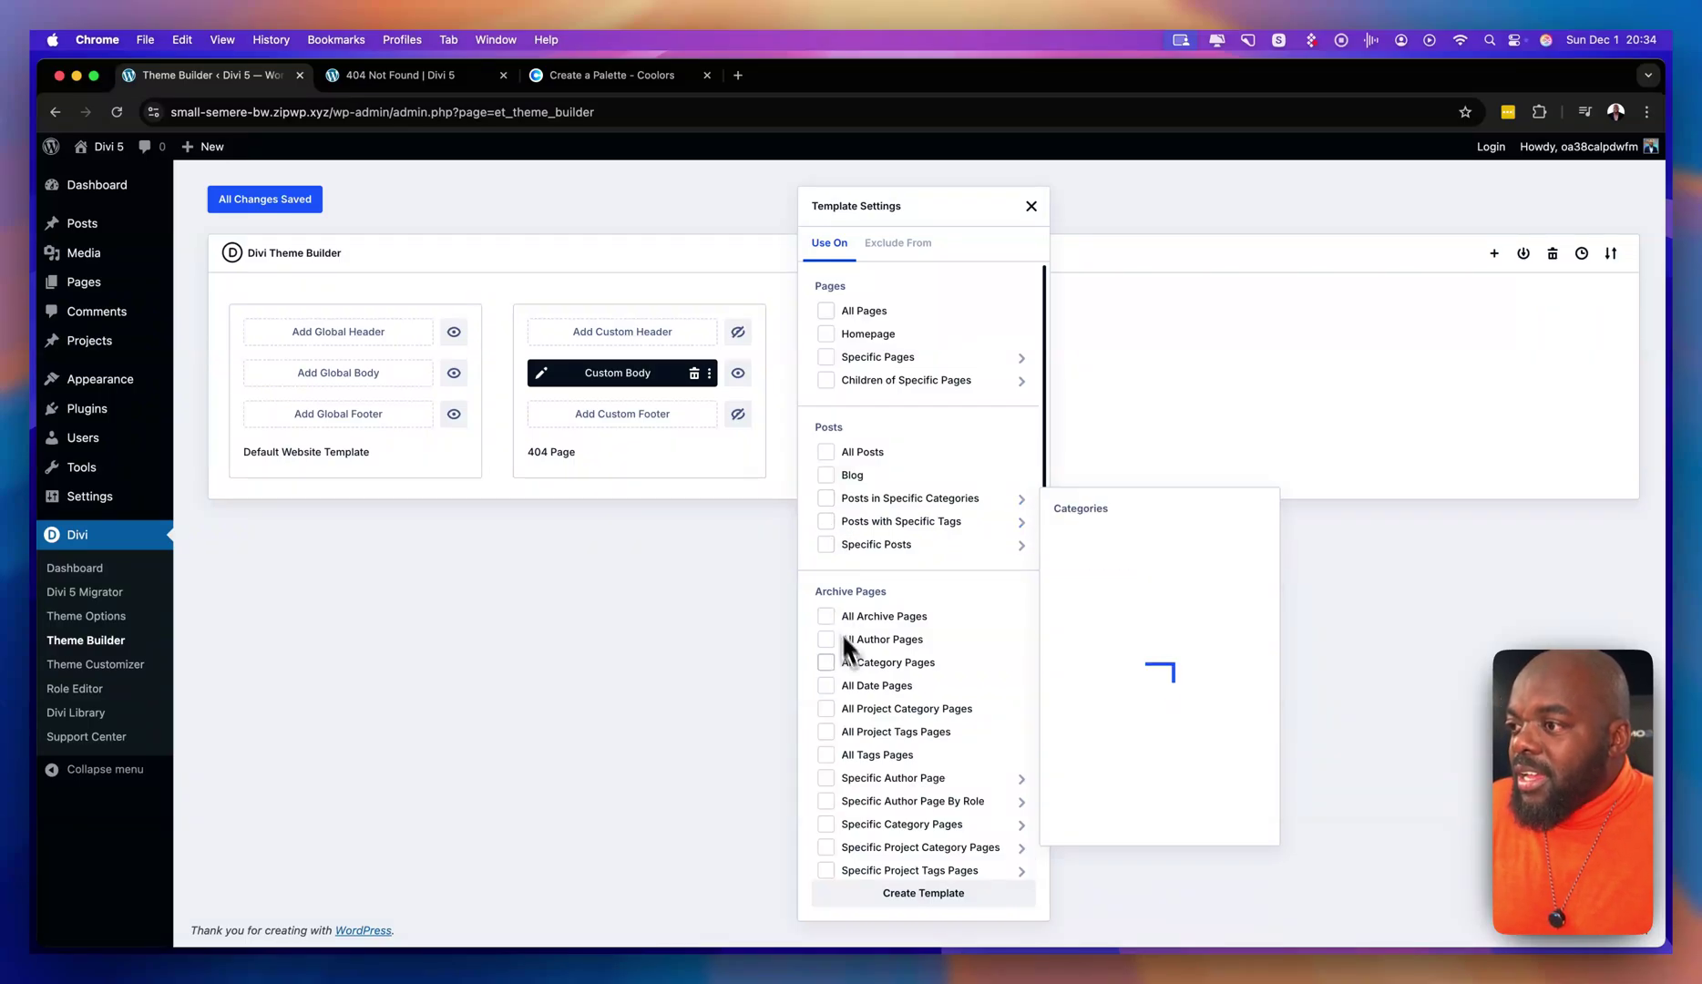
scroll(846, 647, down, 5)
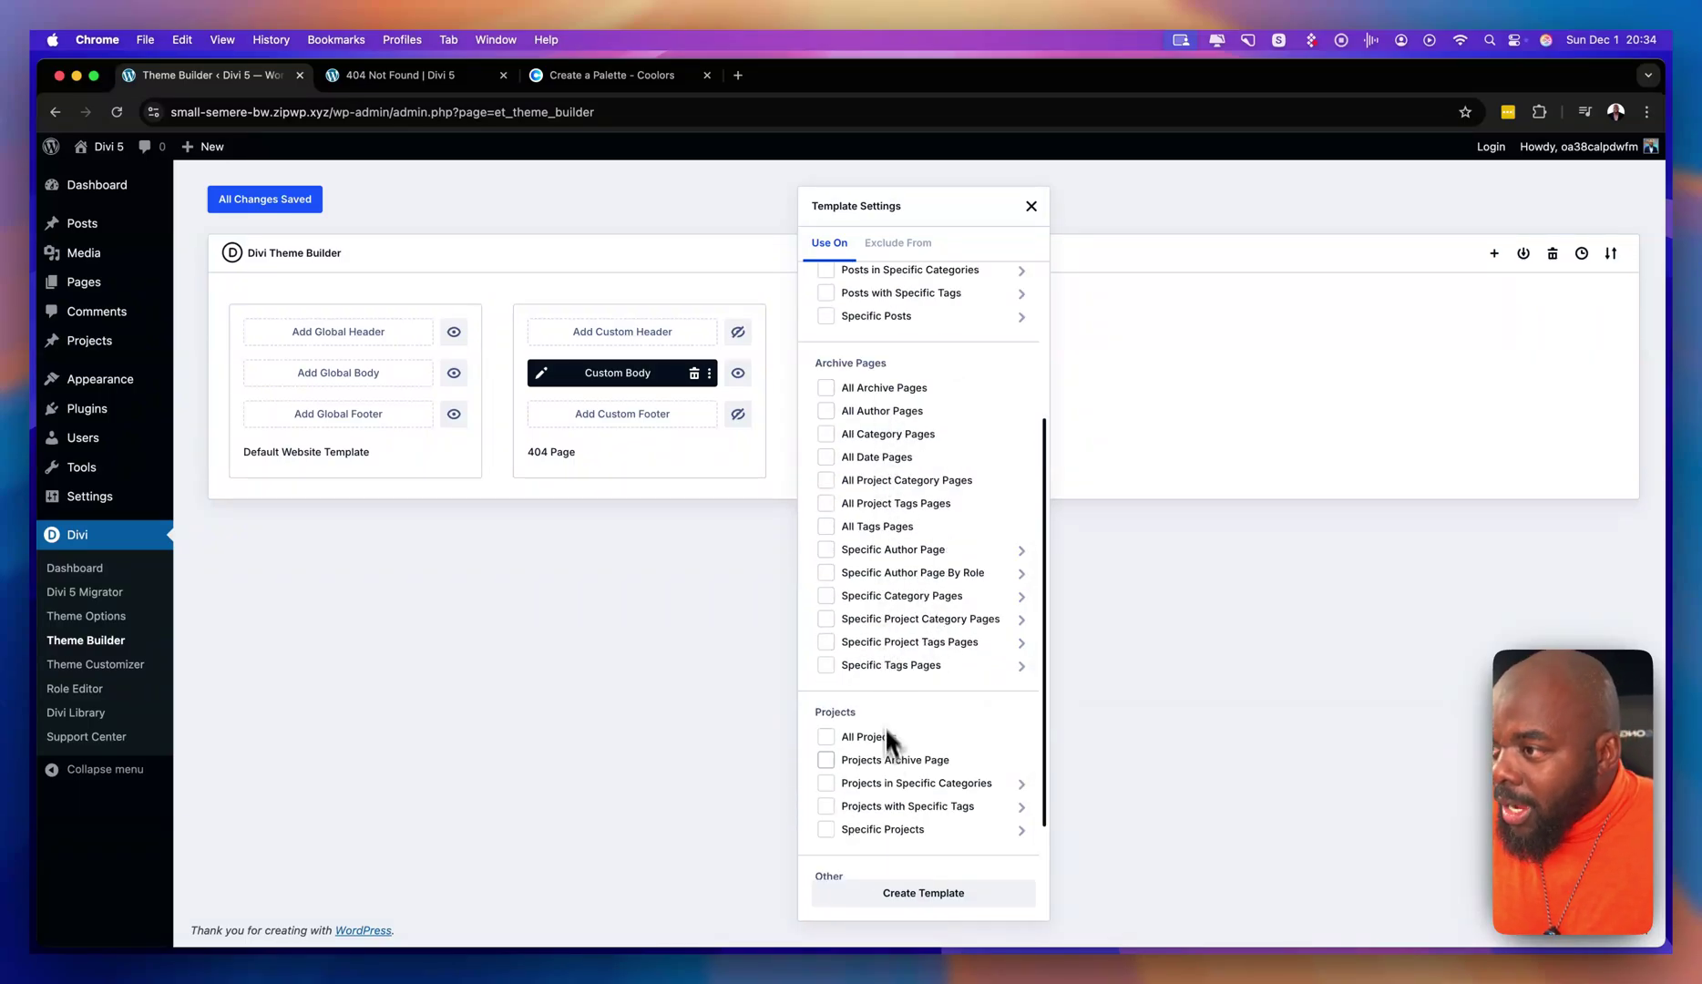
scroll(907, 731, down, 2)
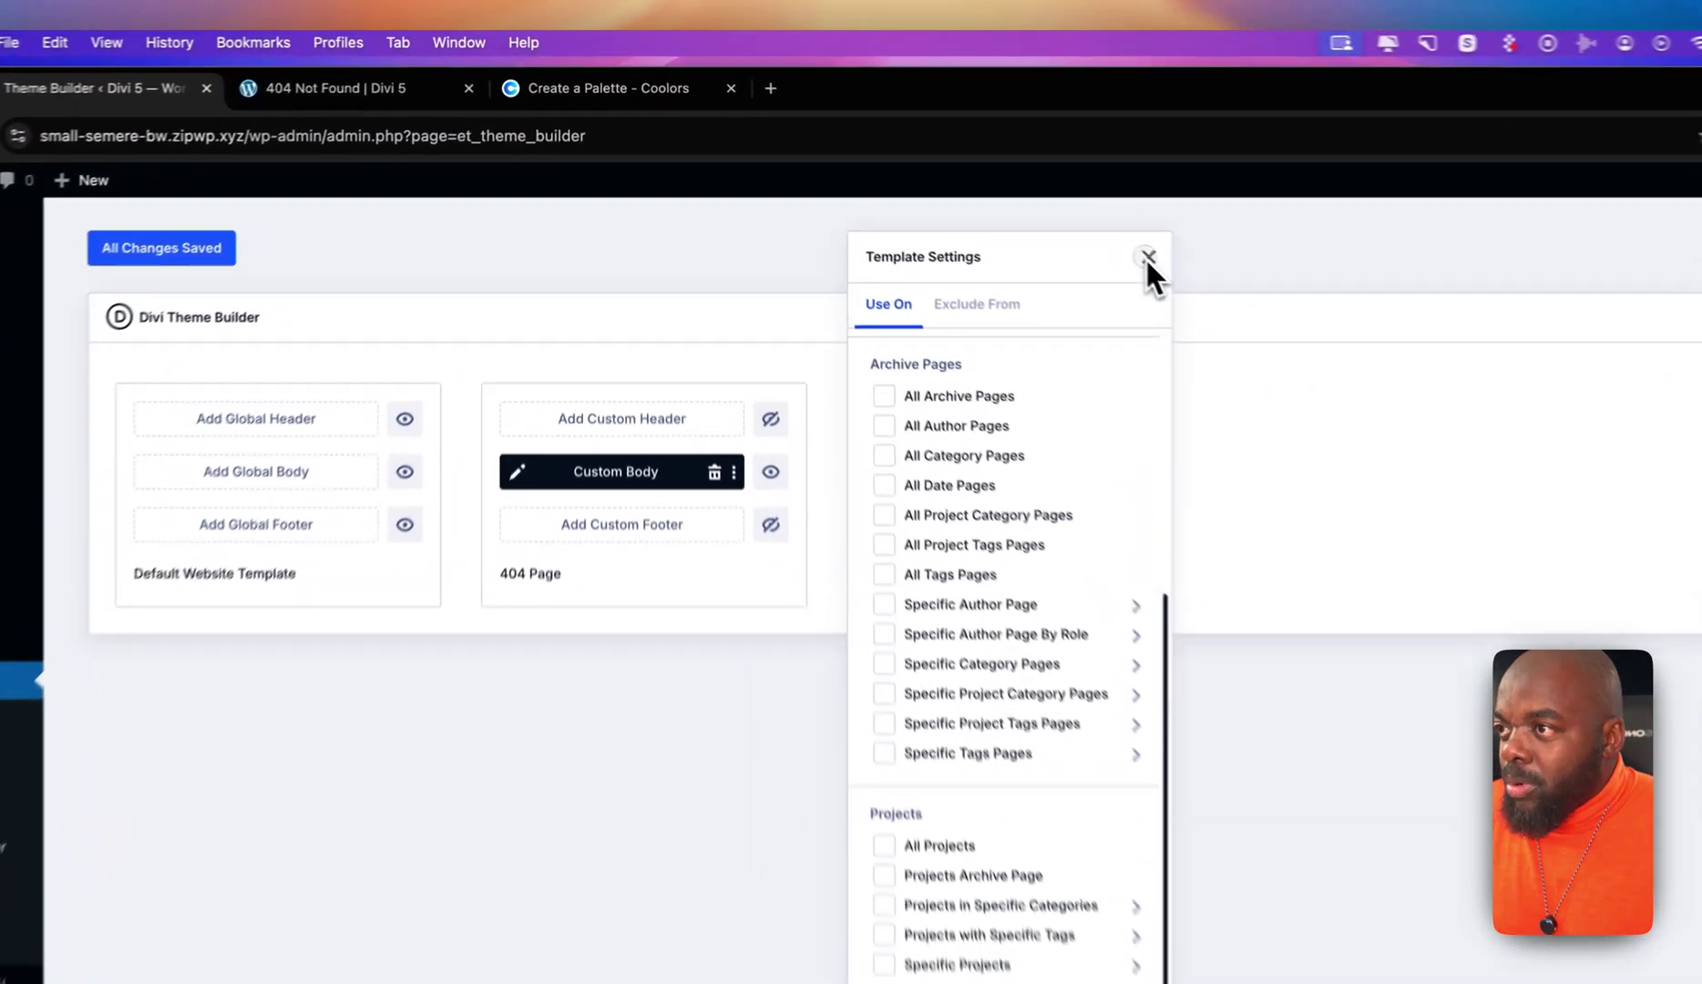
click(1146, 257)
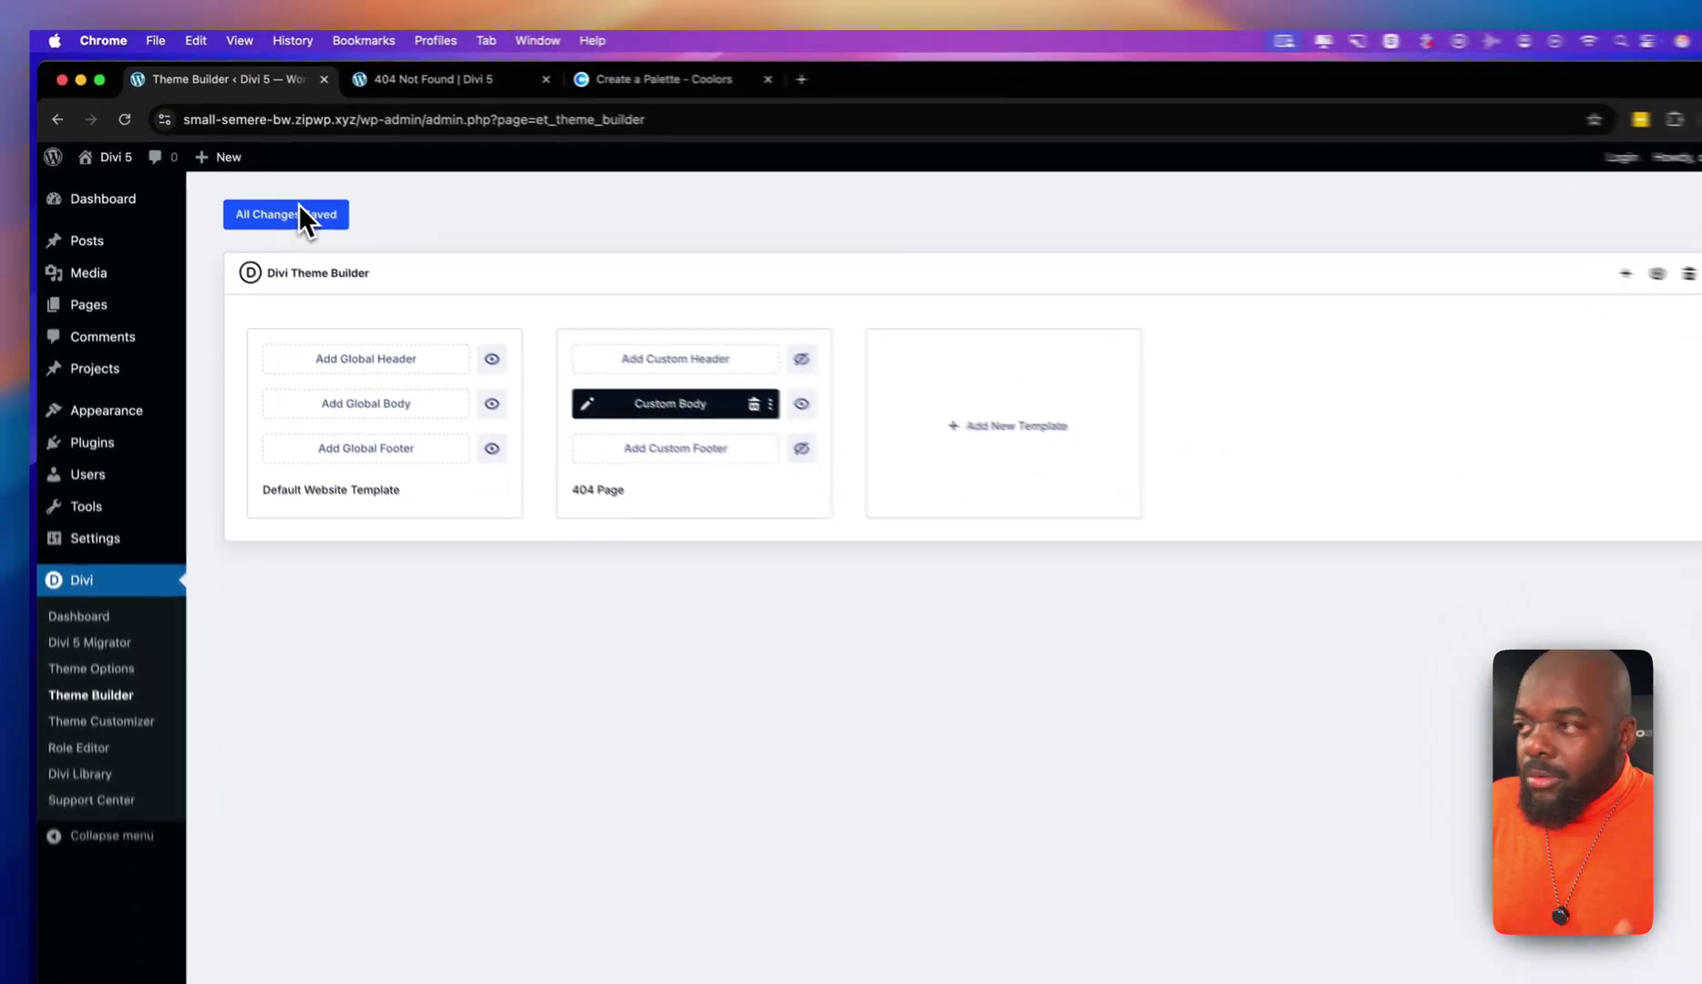
Open the WordPress Reading settings and set the homepage to display a static page.
mouse_move(111, 501)
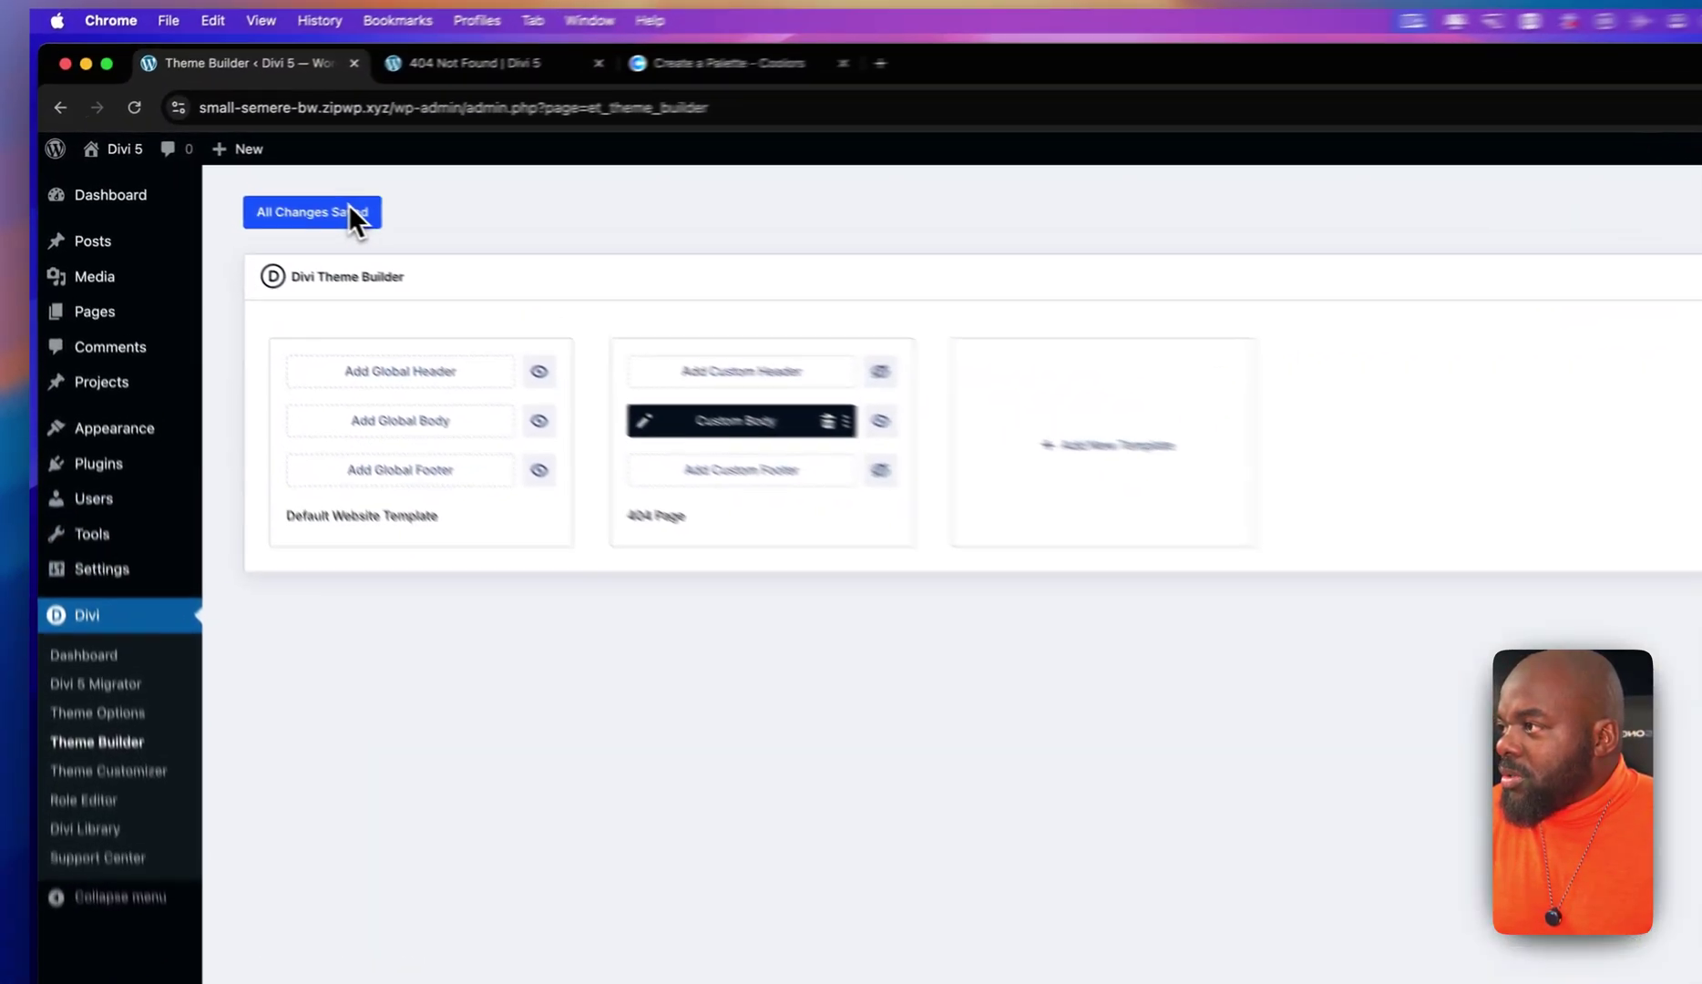
click(296, 202)
mouse_move(131, 493)
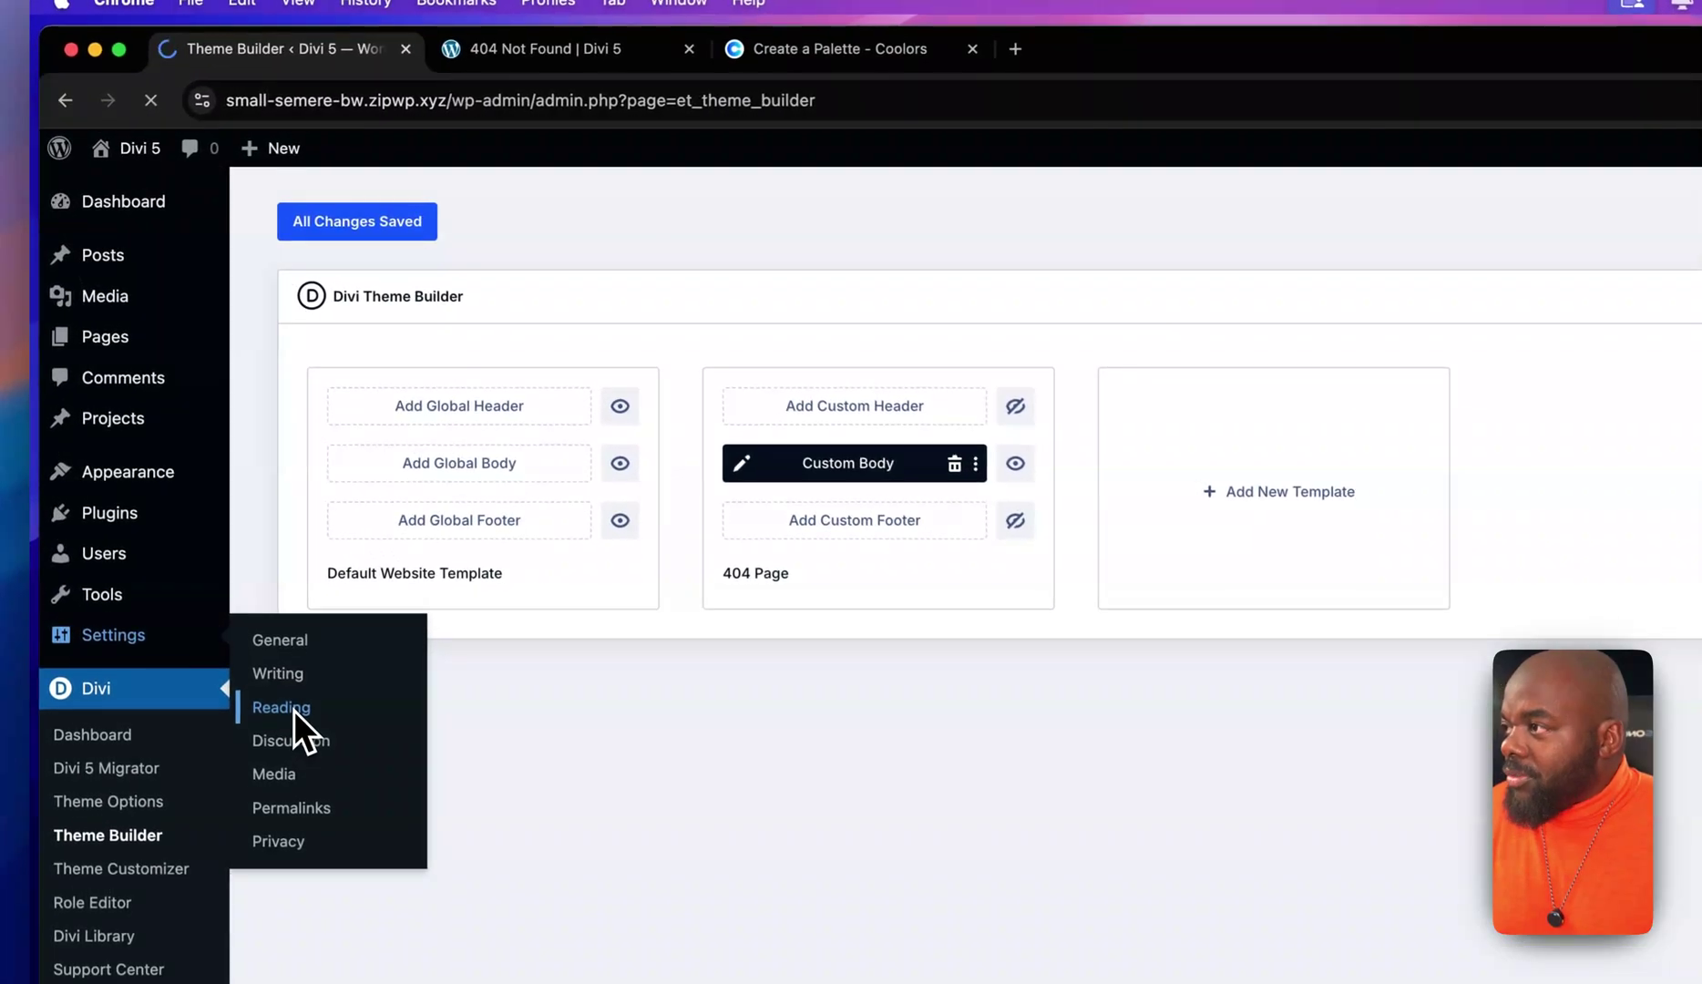
click(209, 548)
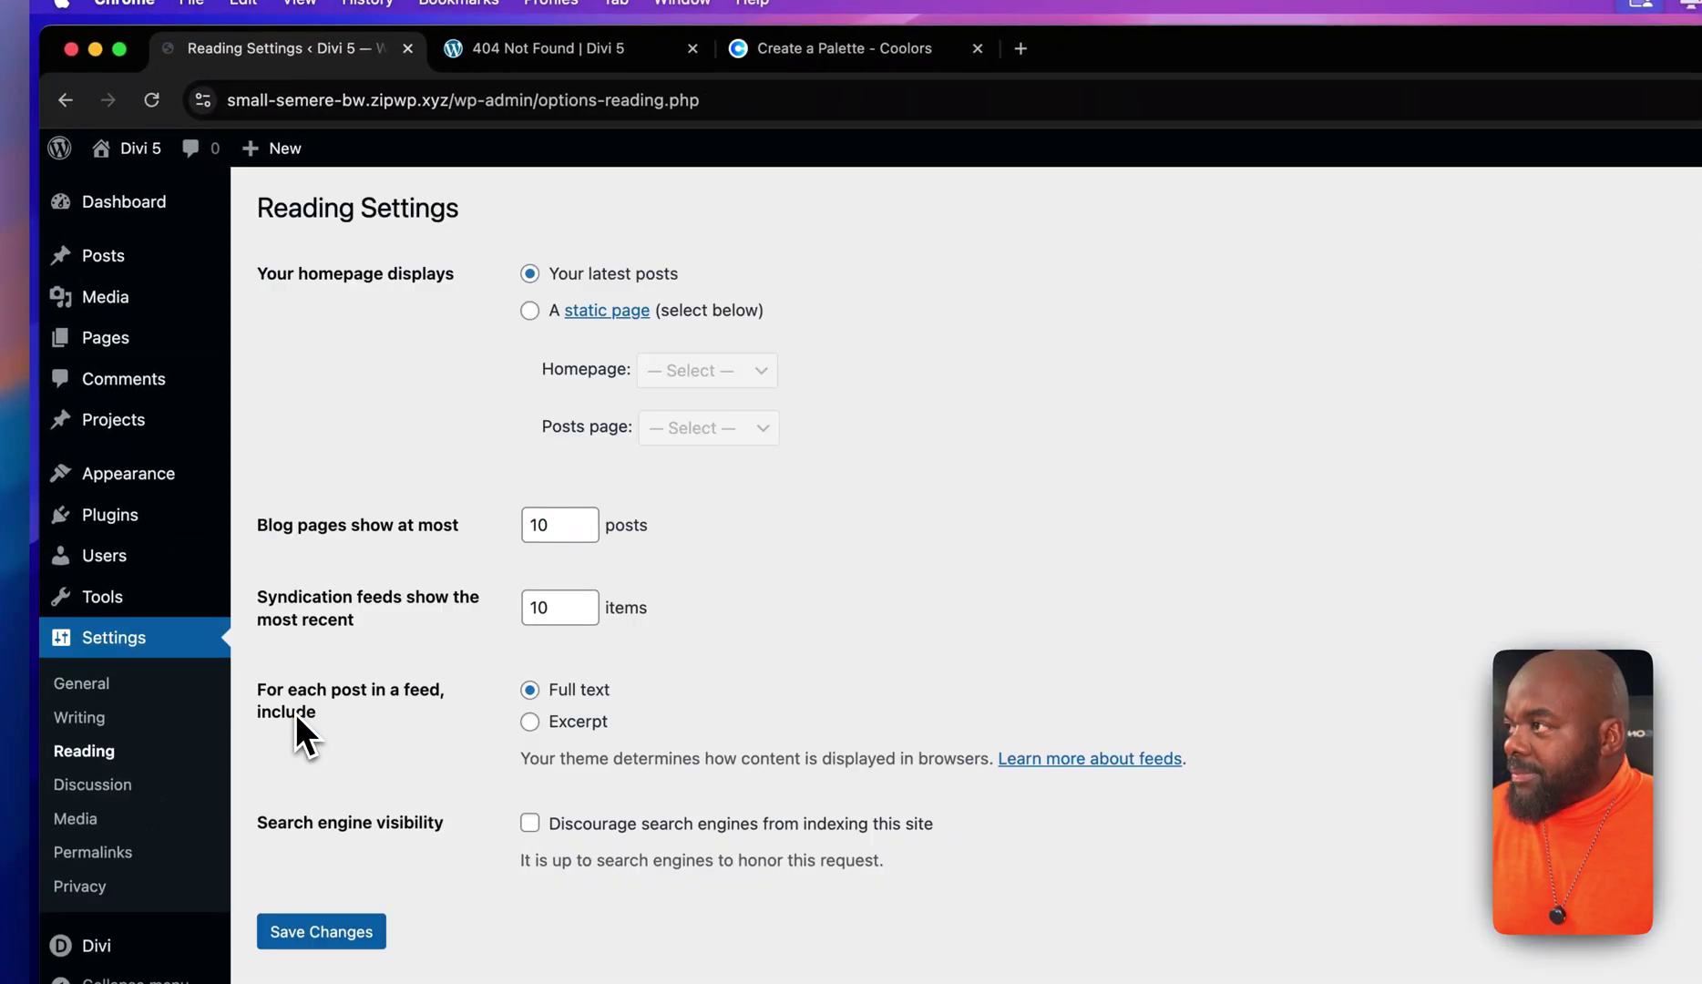
click(531, 311)
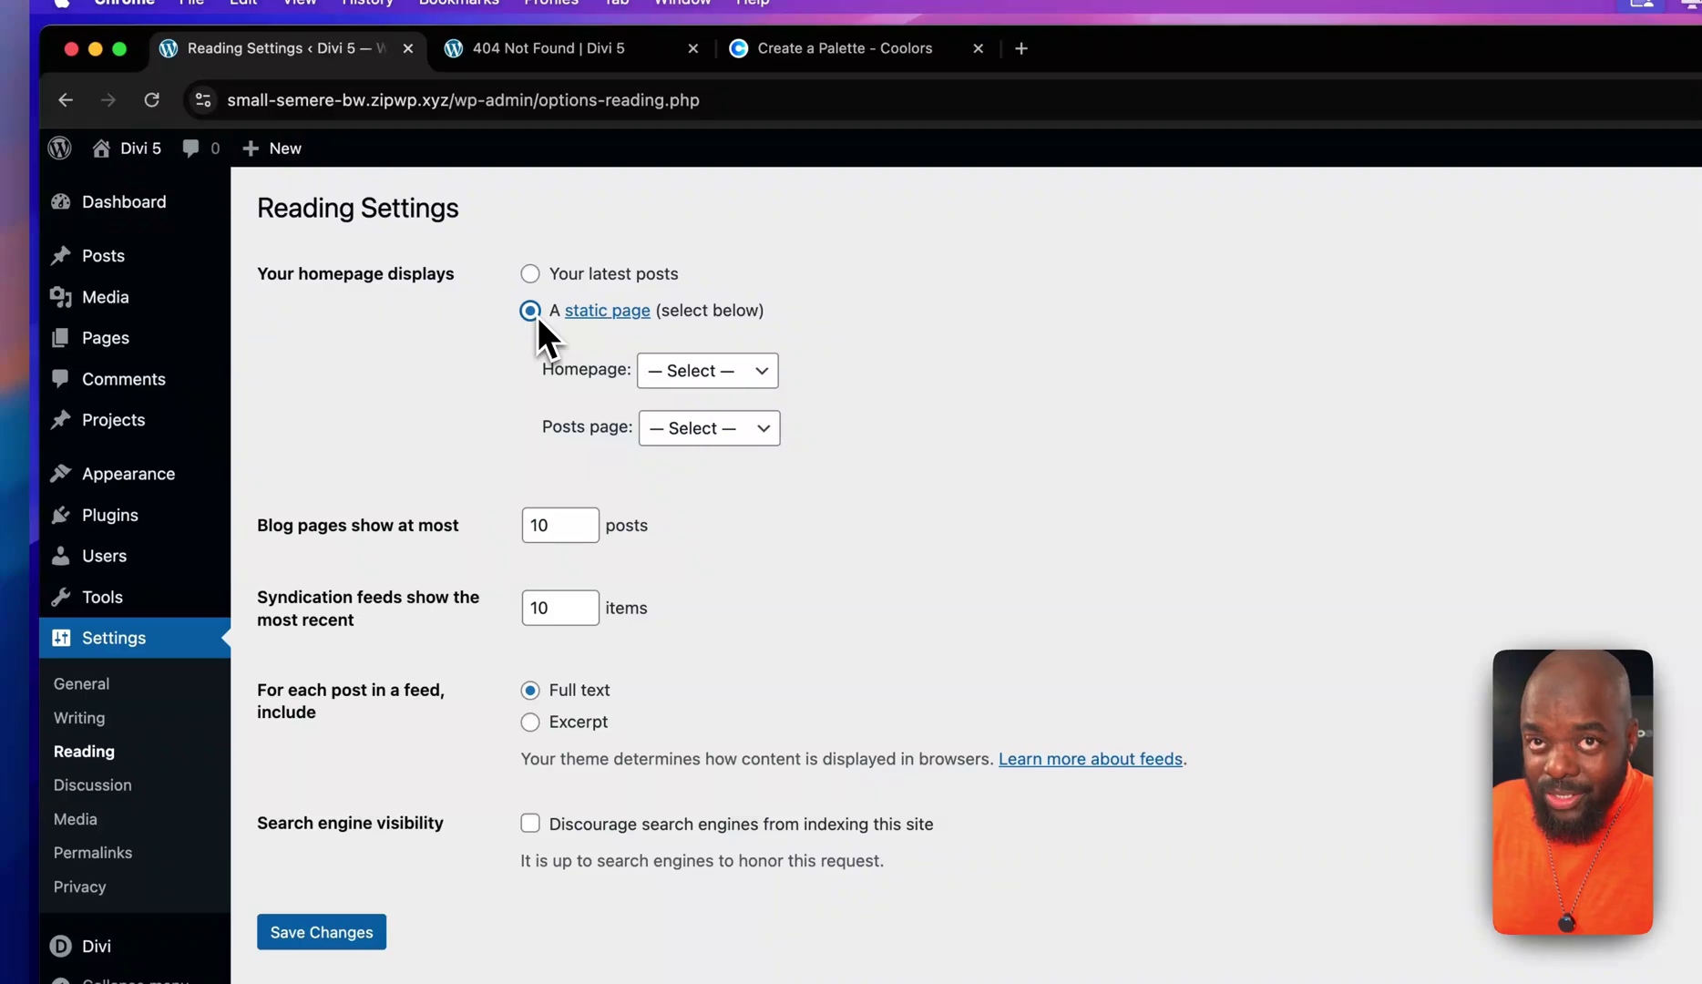
View the site's current homepage by removing test/hghg from the 404 page's address.
click(543, 48)
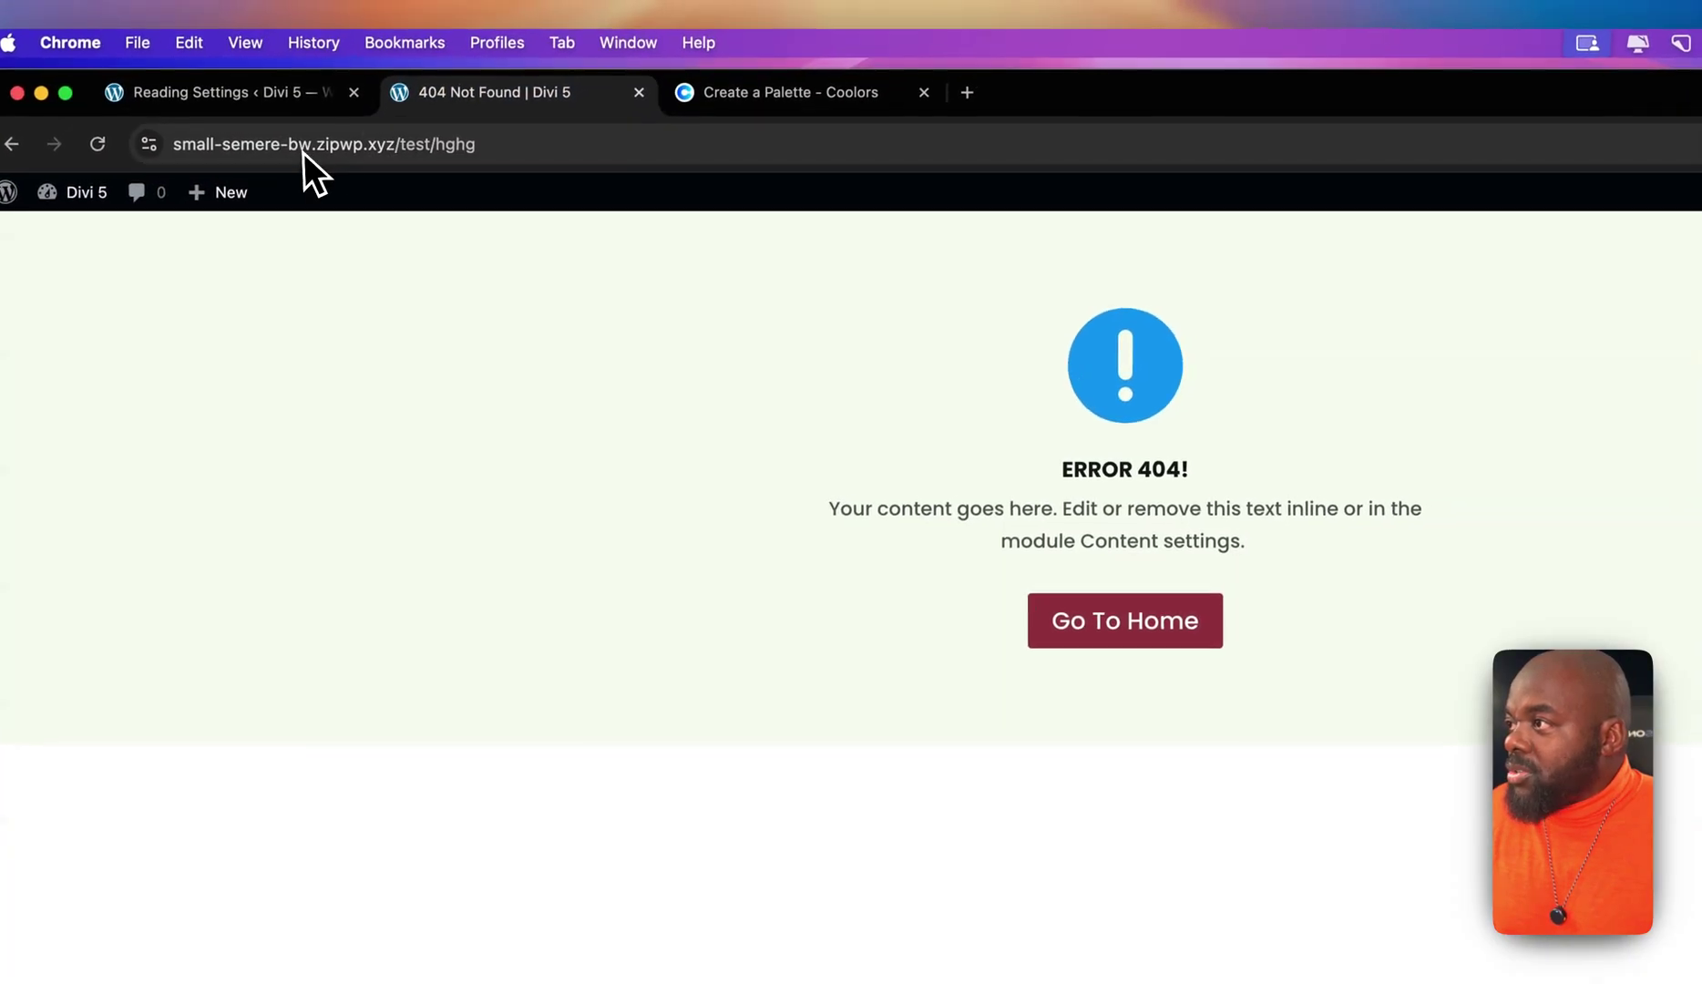
drag(395, 151, 742, 161)
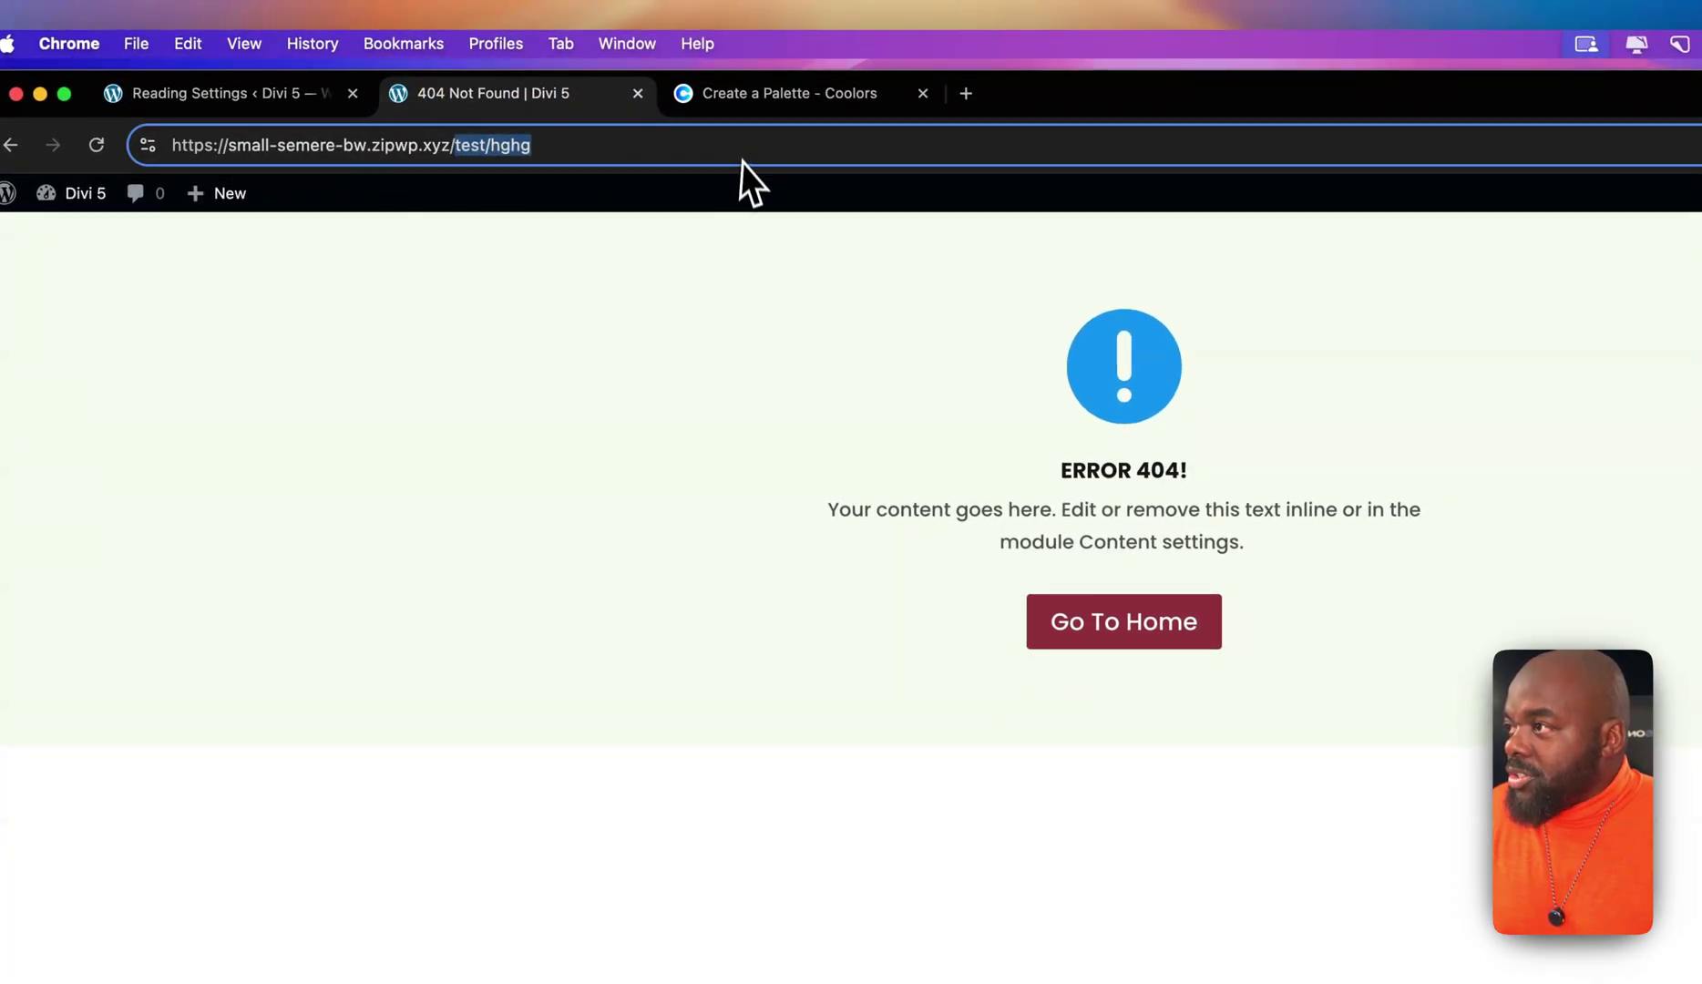
key(BackSpace)
key(Return)
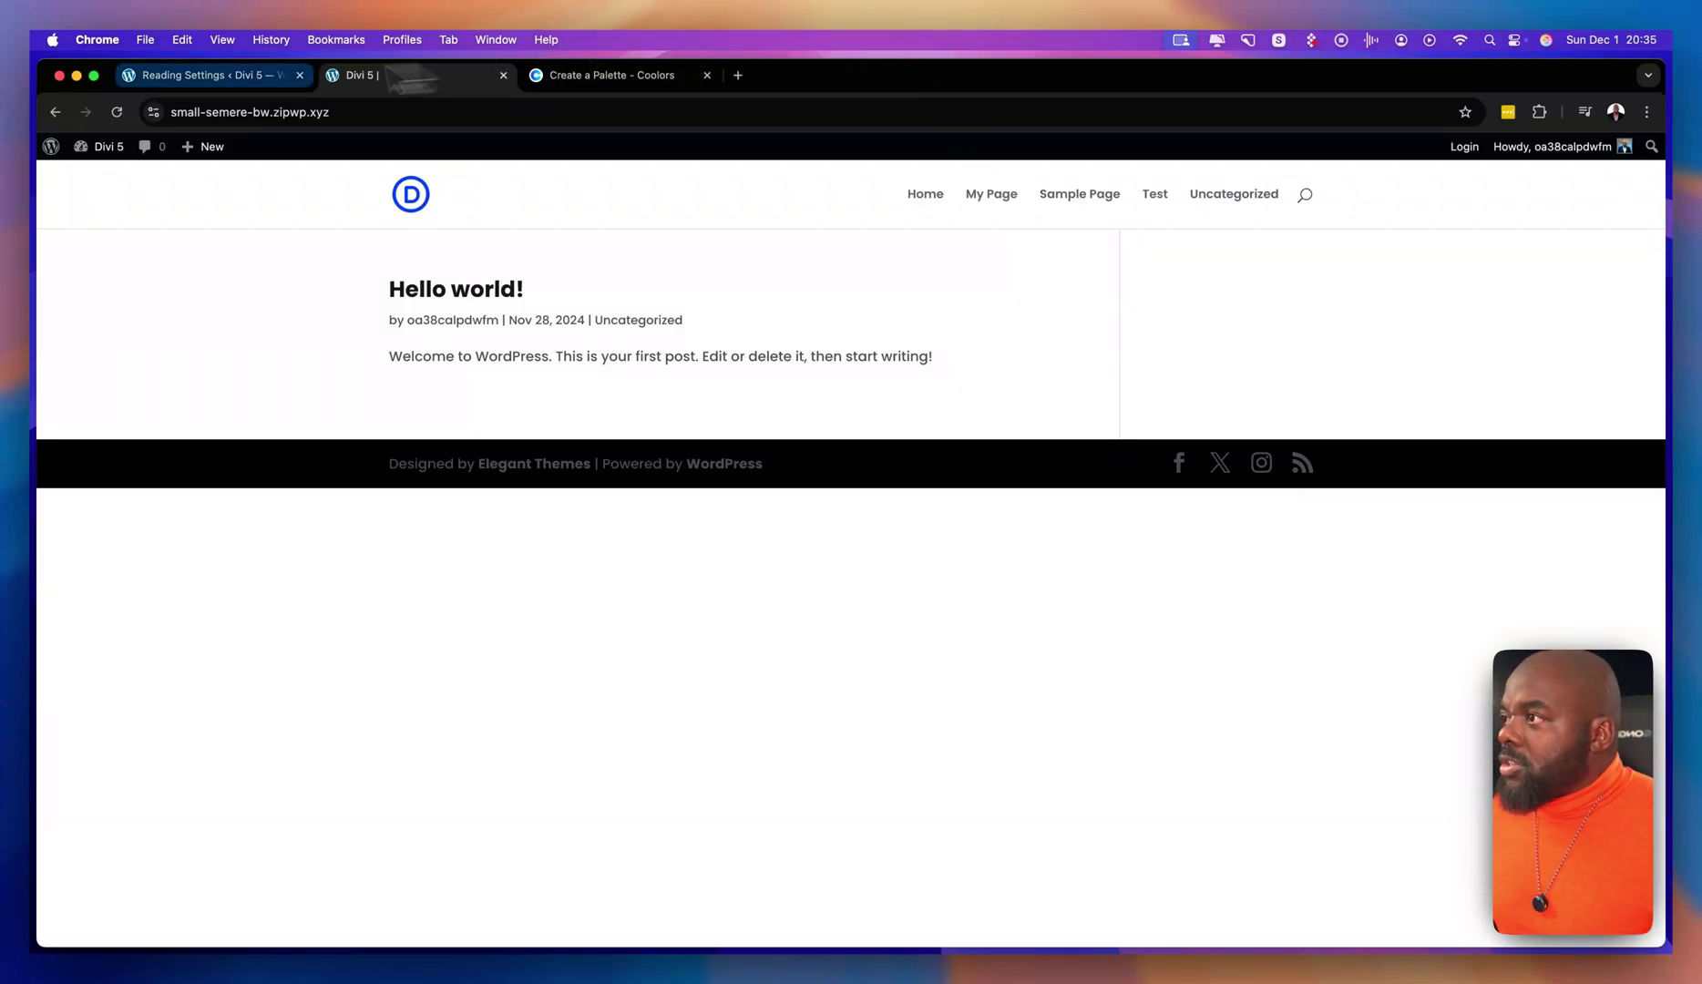
Check the static page selections in the Reading settings, and start a new page from the site's homepage.
click(171, 78)
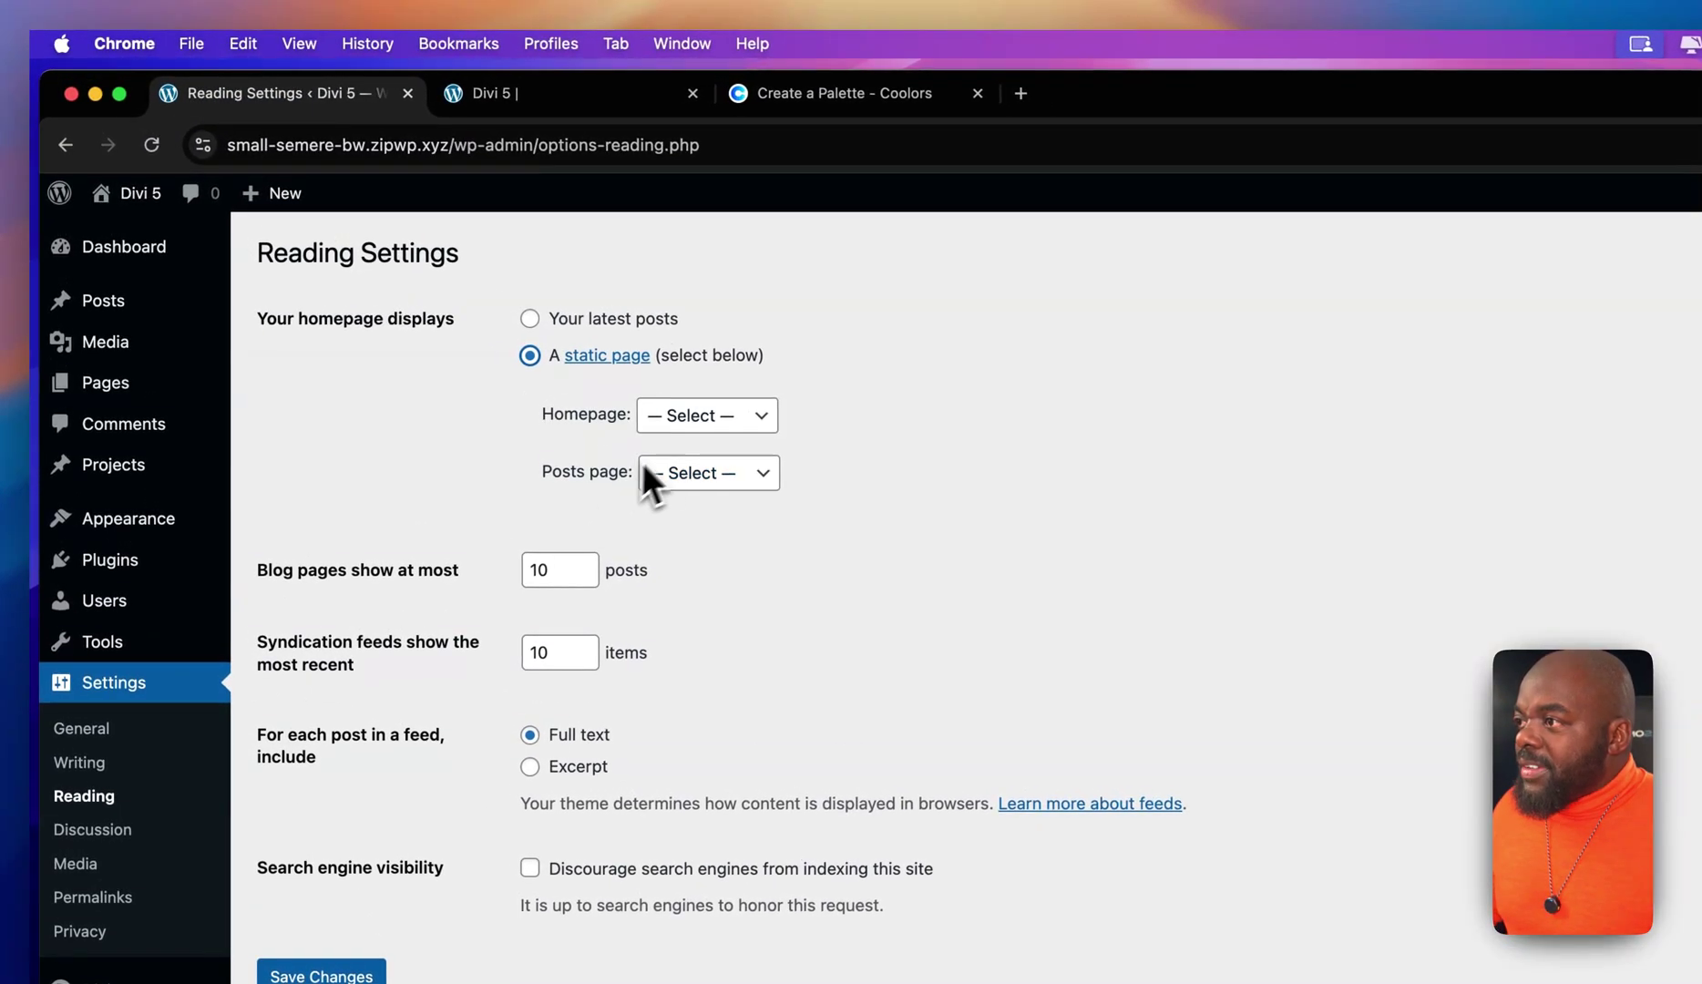
click(583, 91)
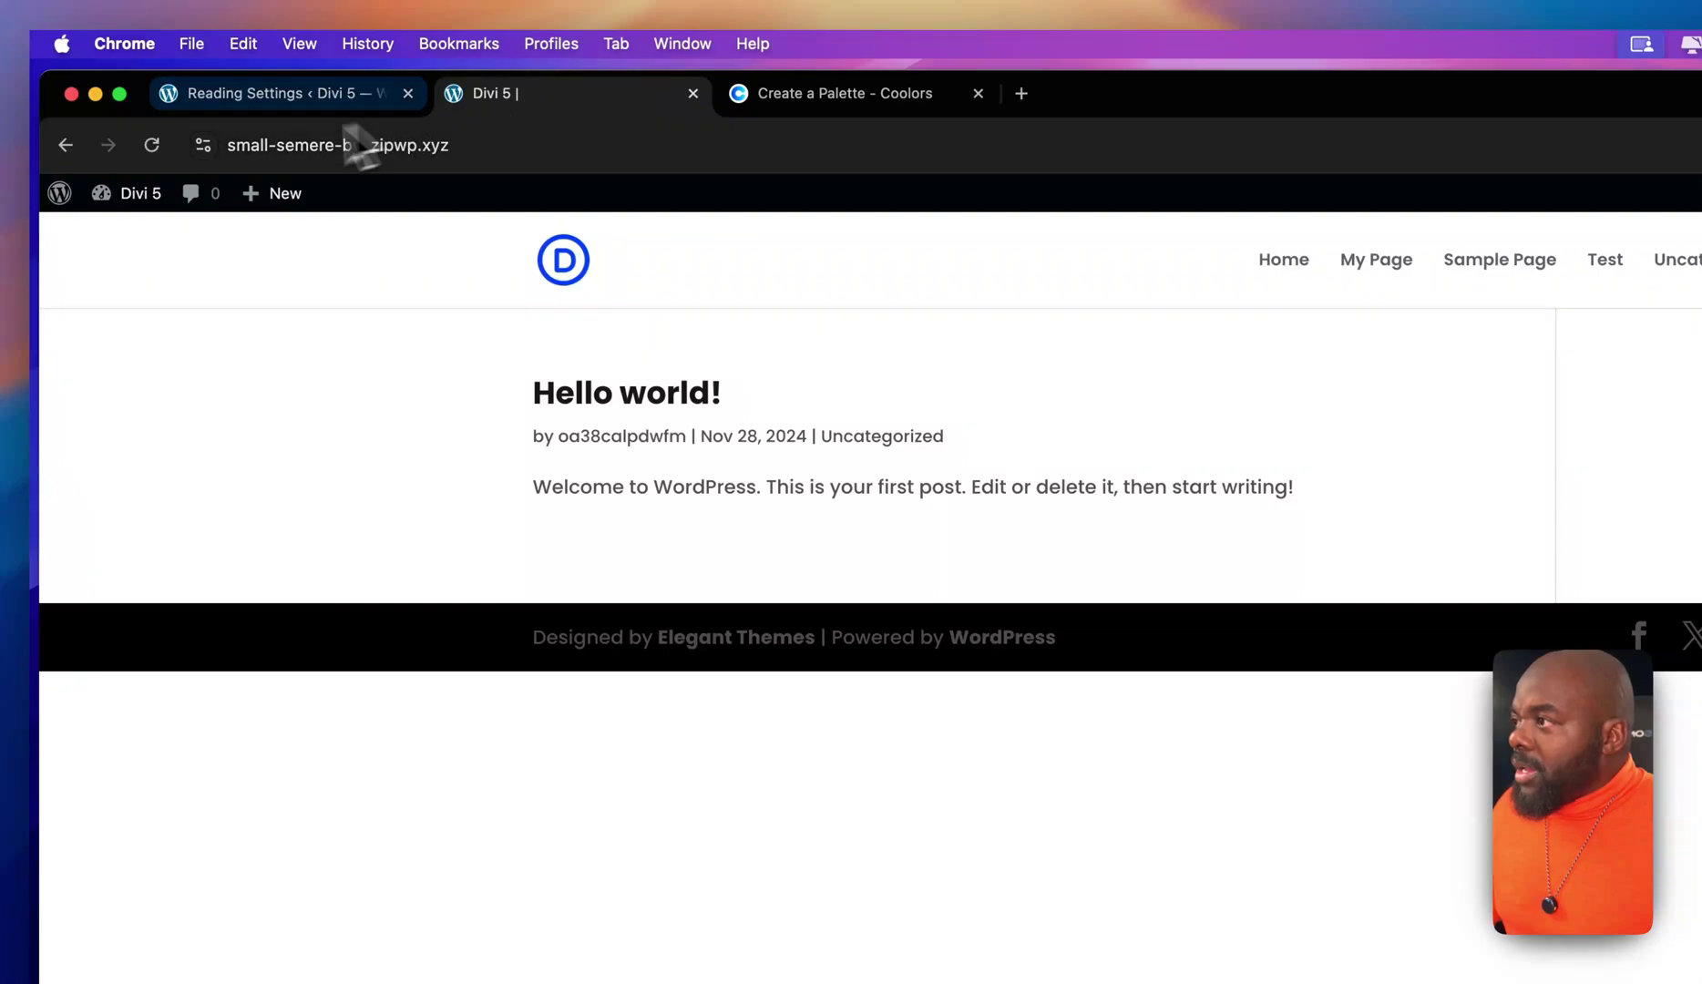
mouse_move(291, 194)
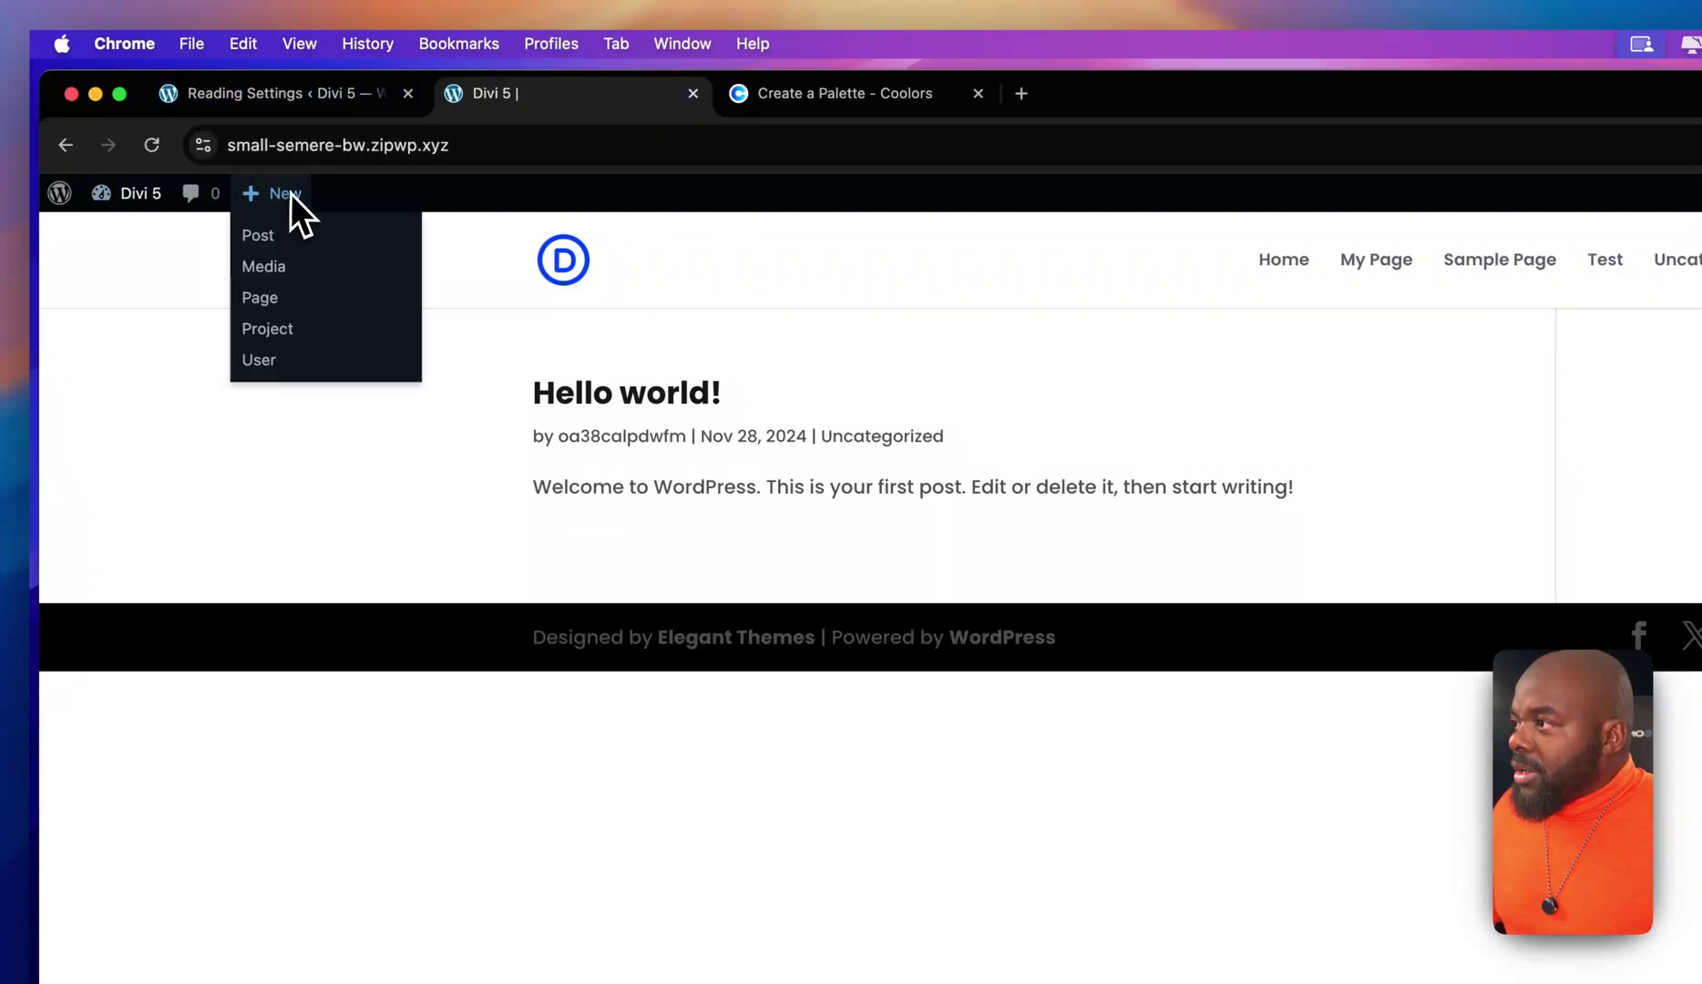
click(279, 299)
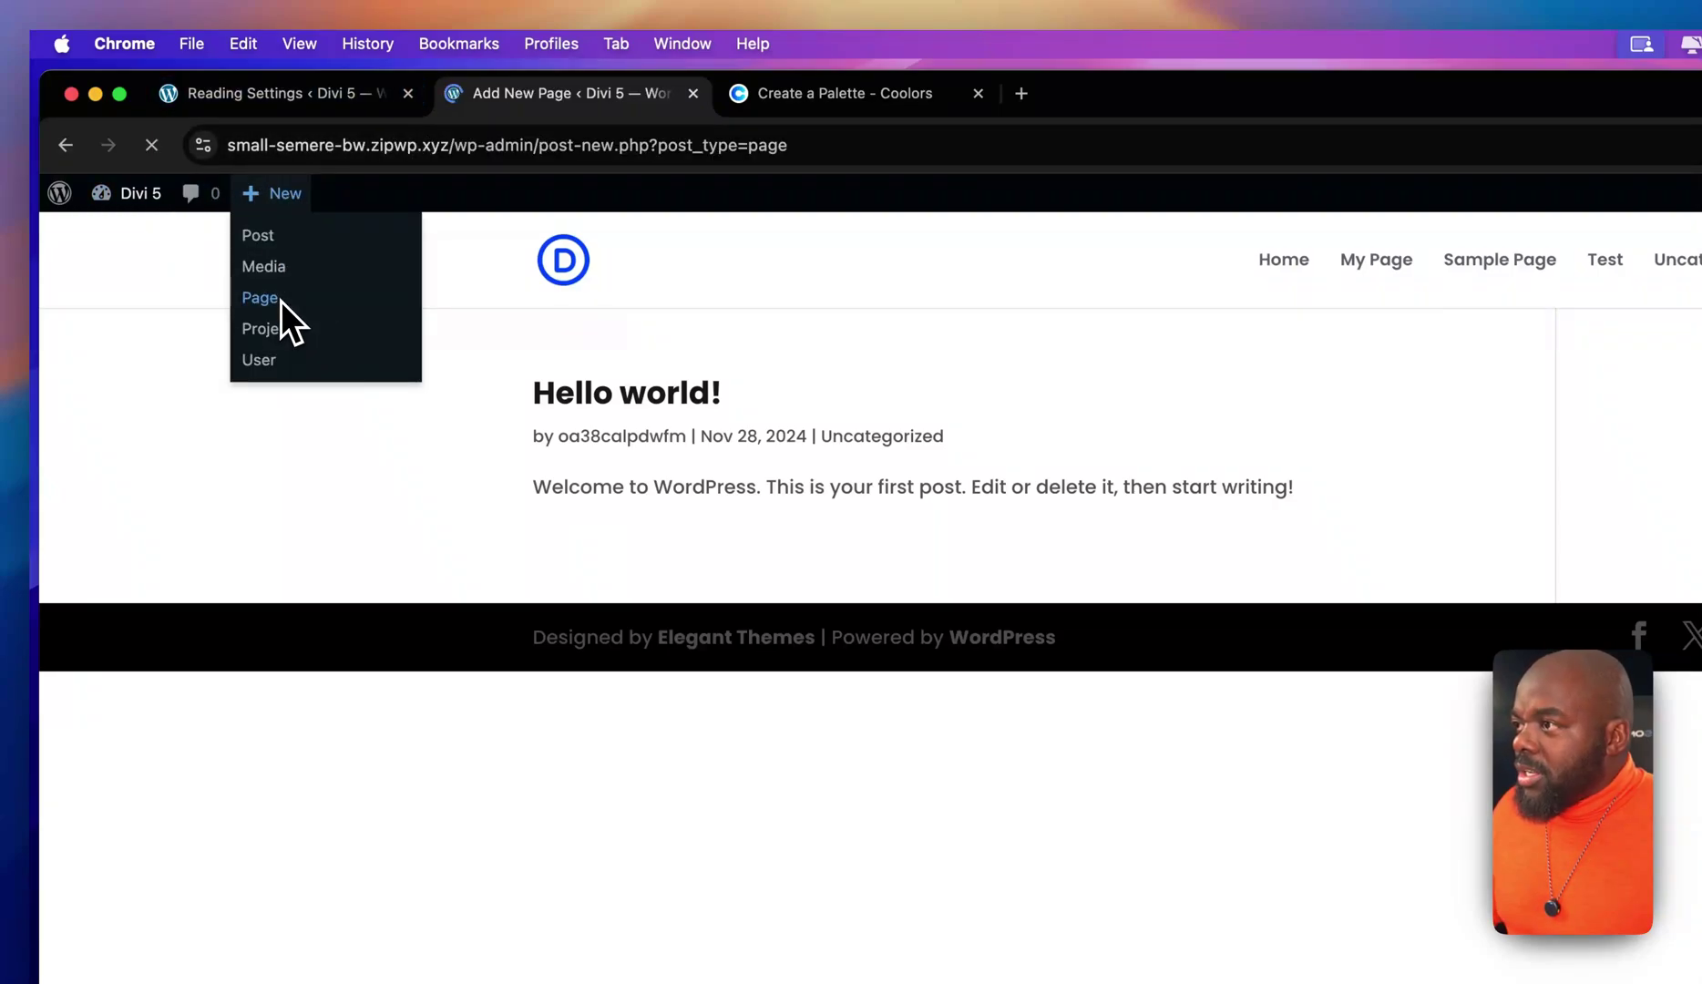
Title the new page Home and publish it.
text(Home)
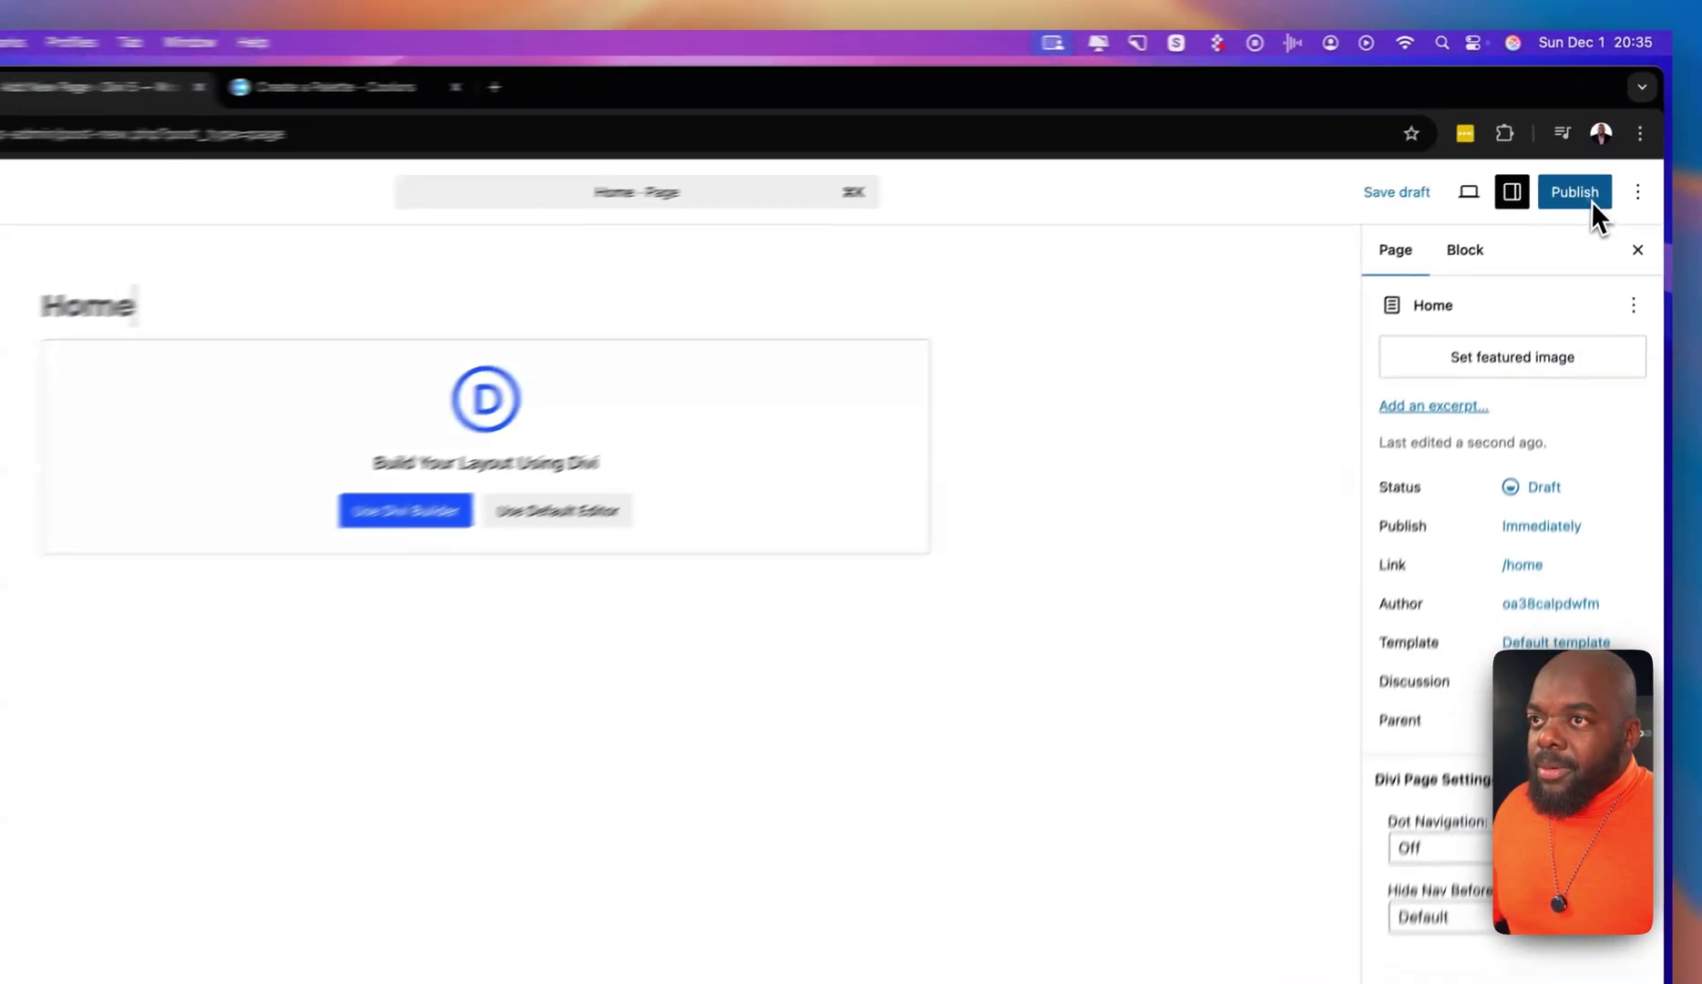
click(1575, 193)
click(1584, 216)
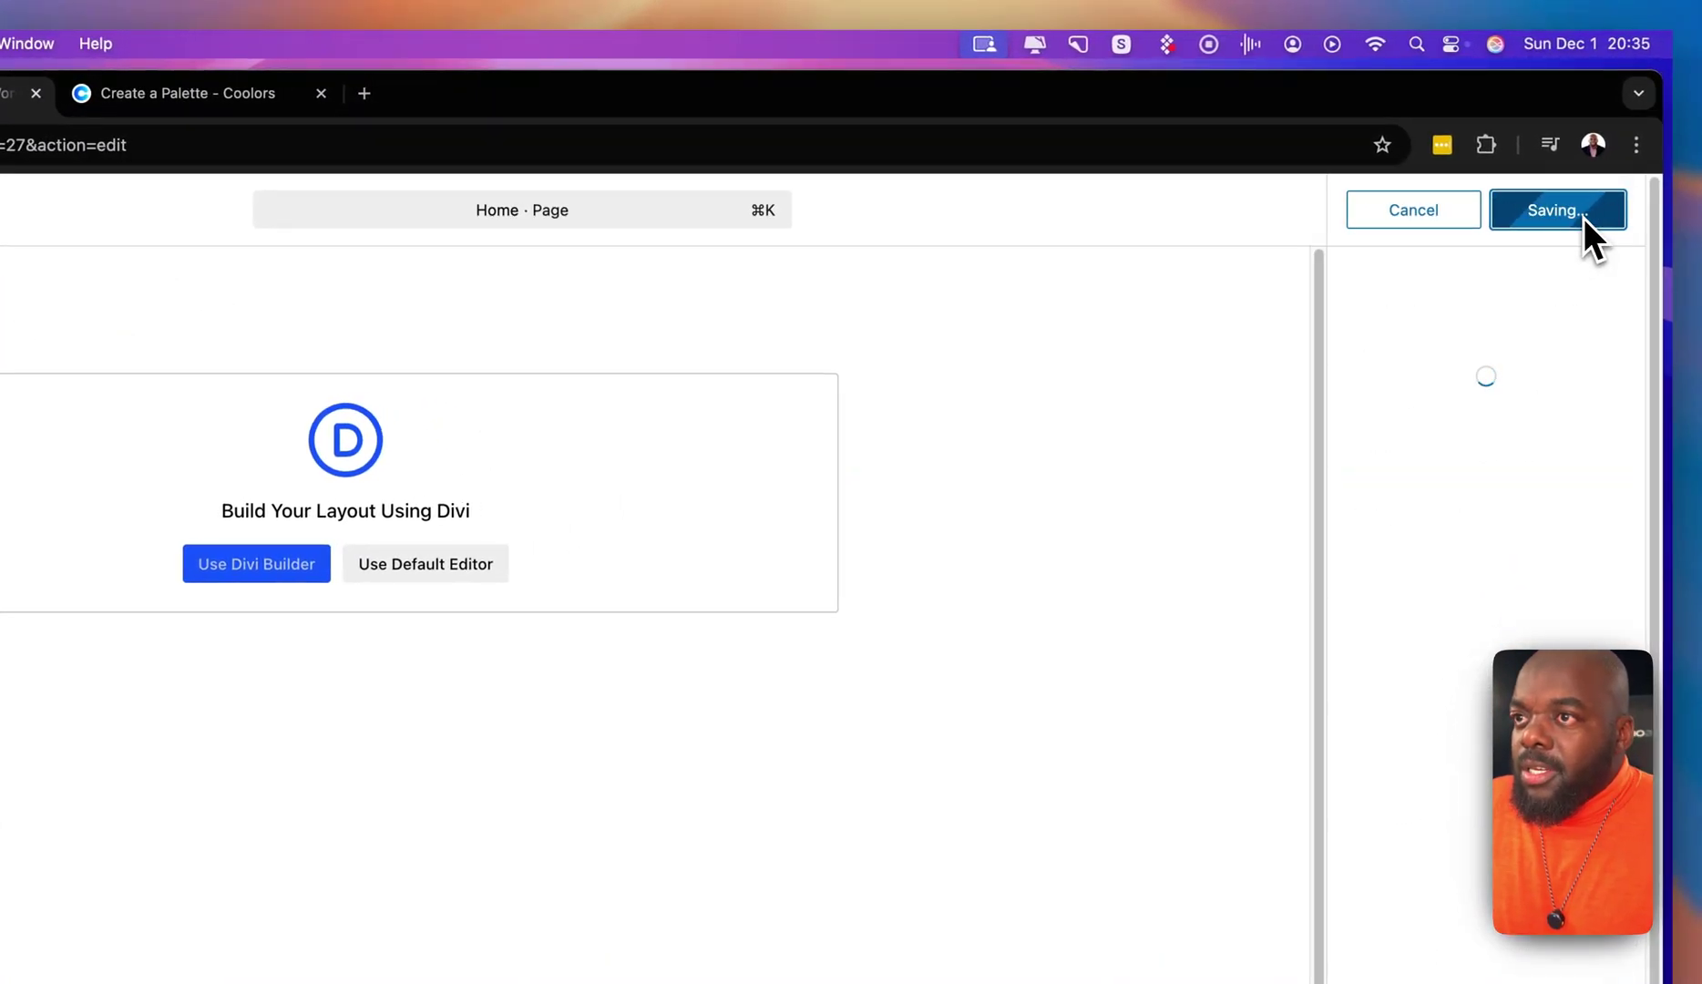
click(1624, 209)
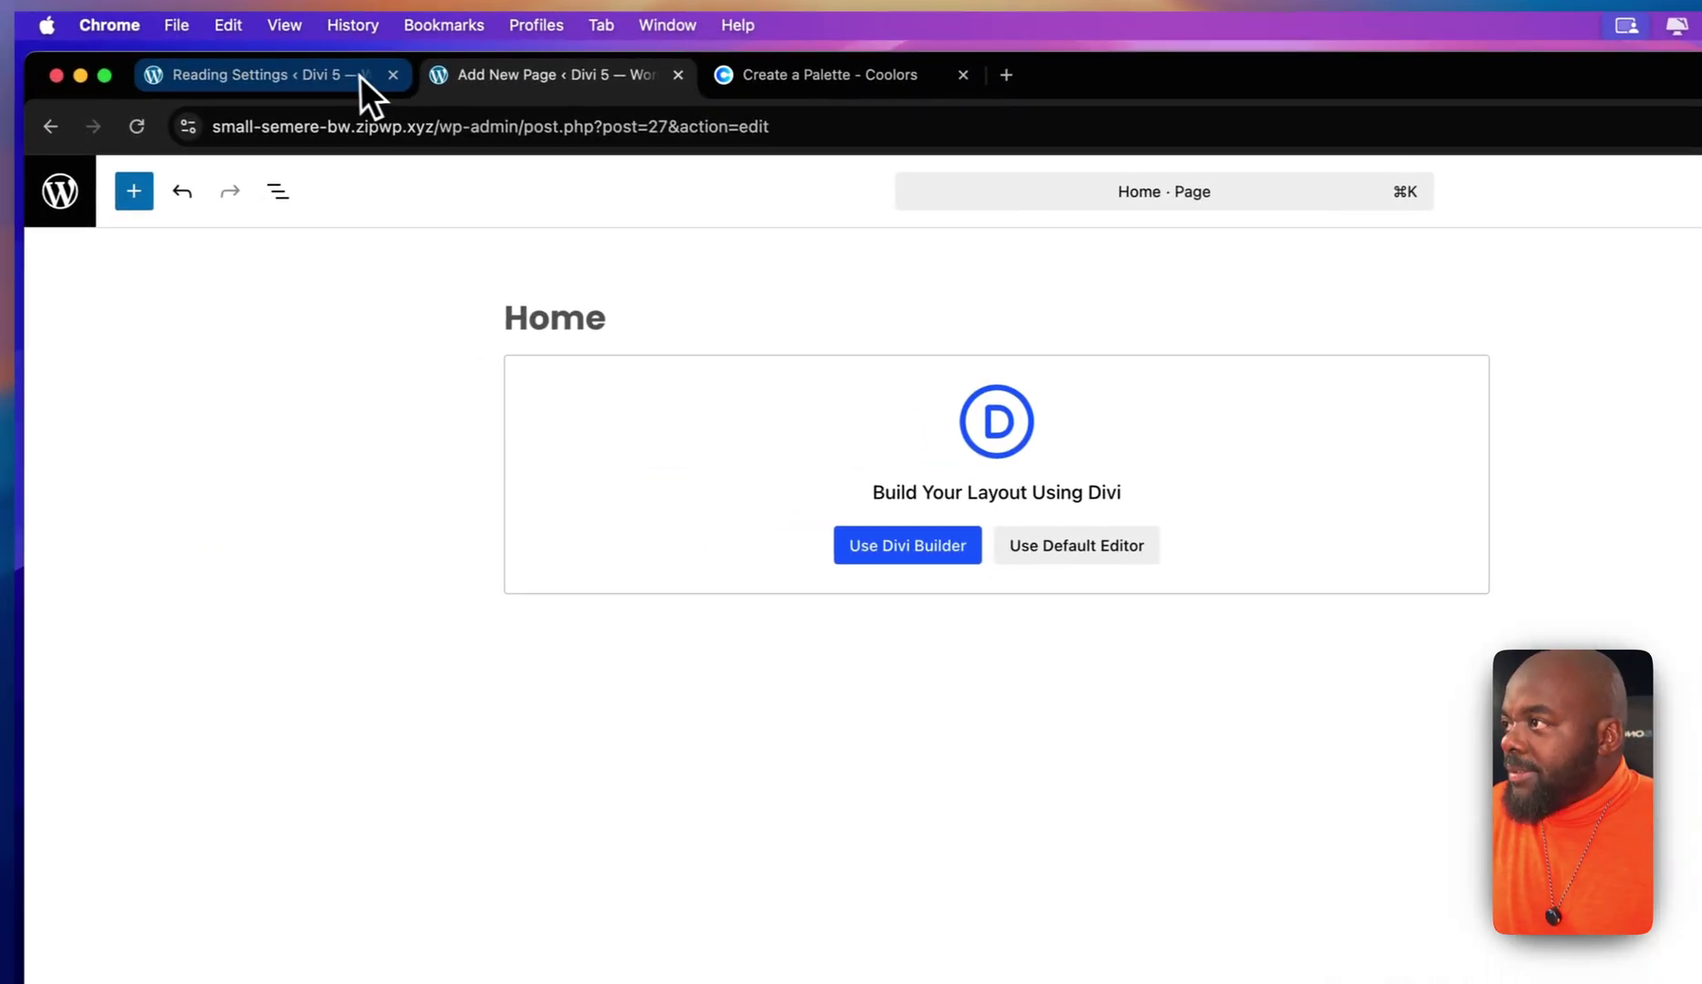
Refresh the Reading settings, set a static homepage using the Home page, and save the changes.
click(359, 76)
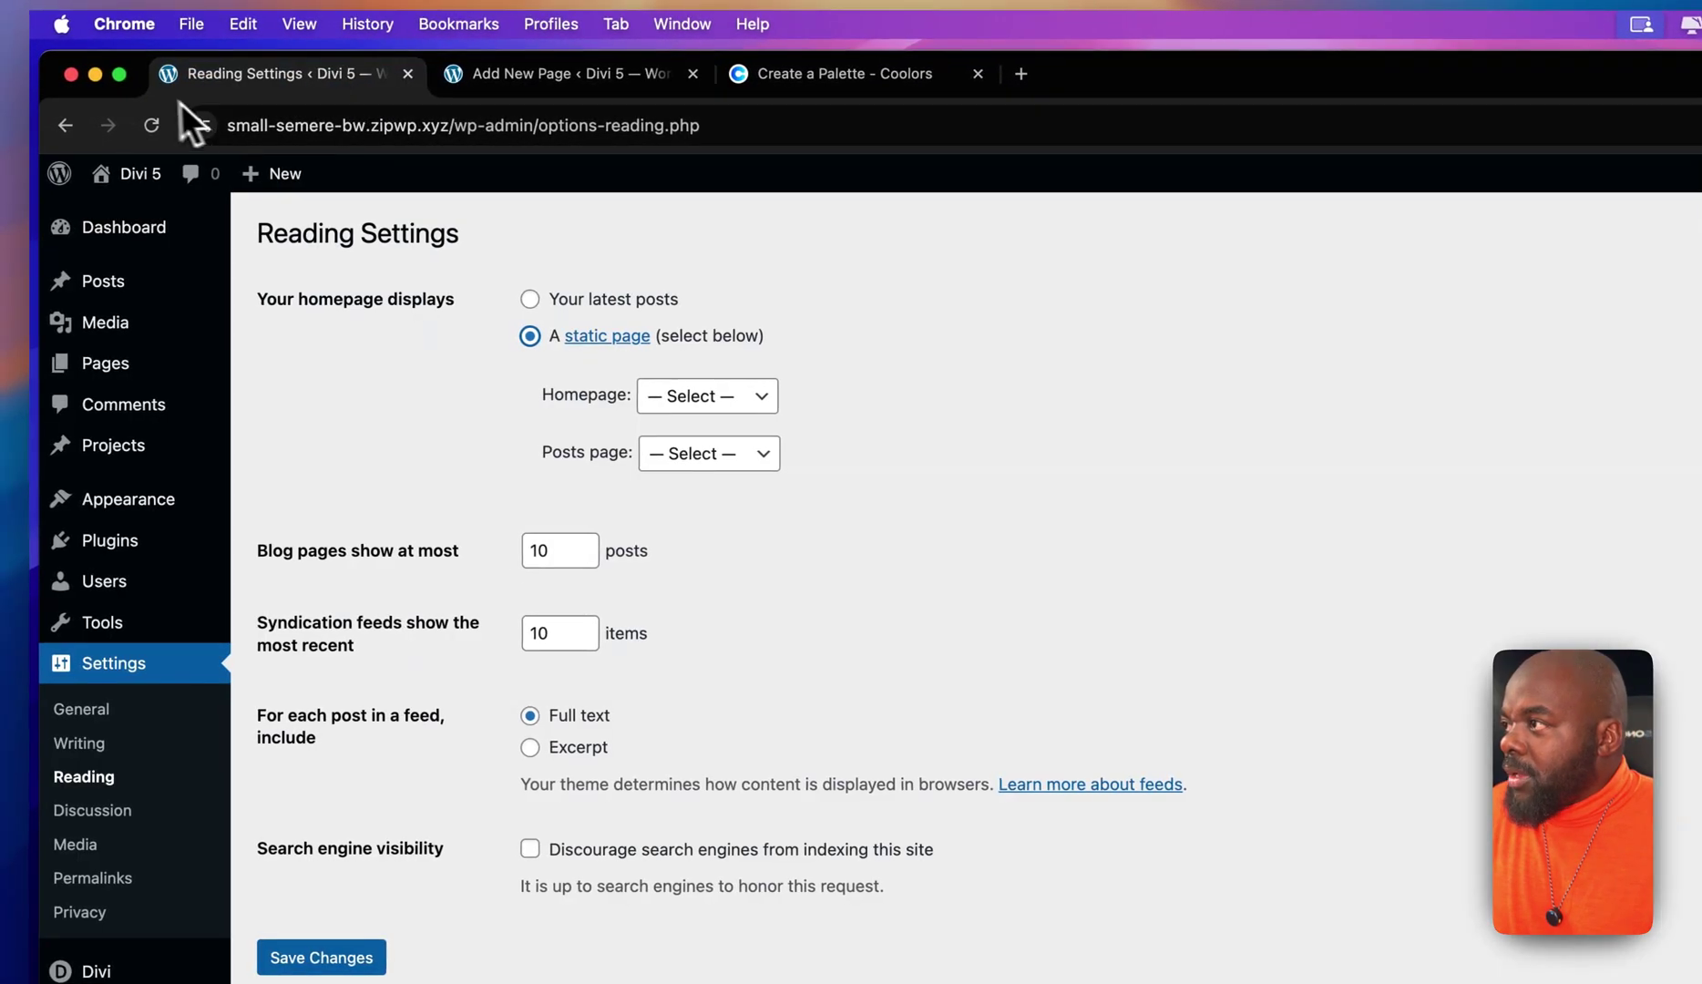
click(136, 126)
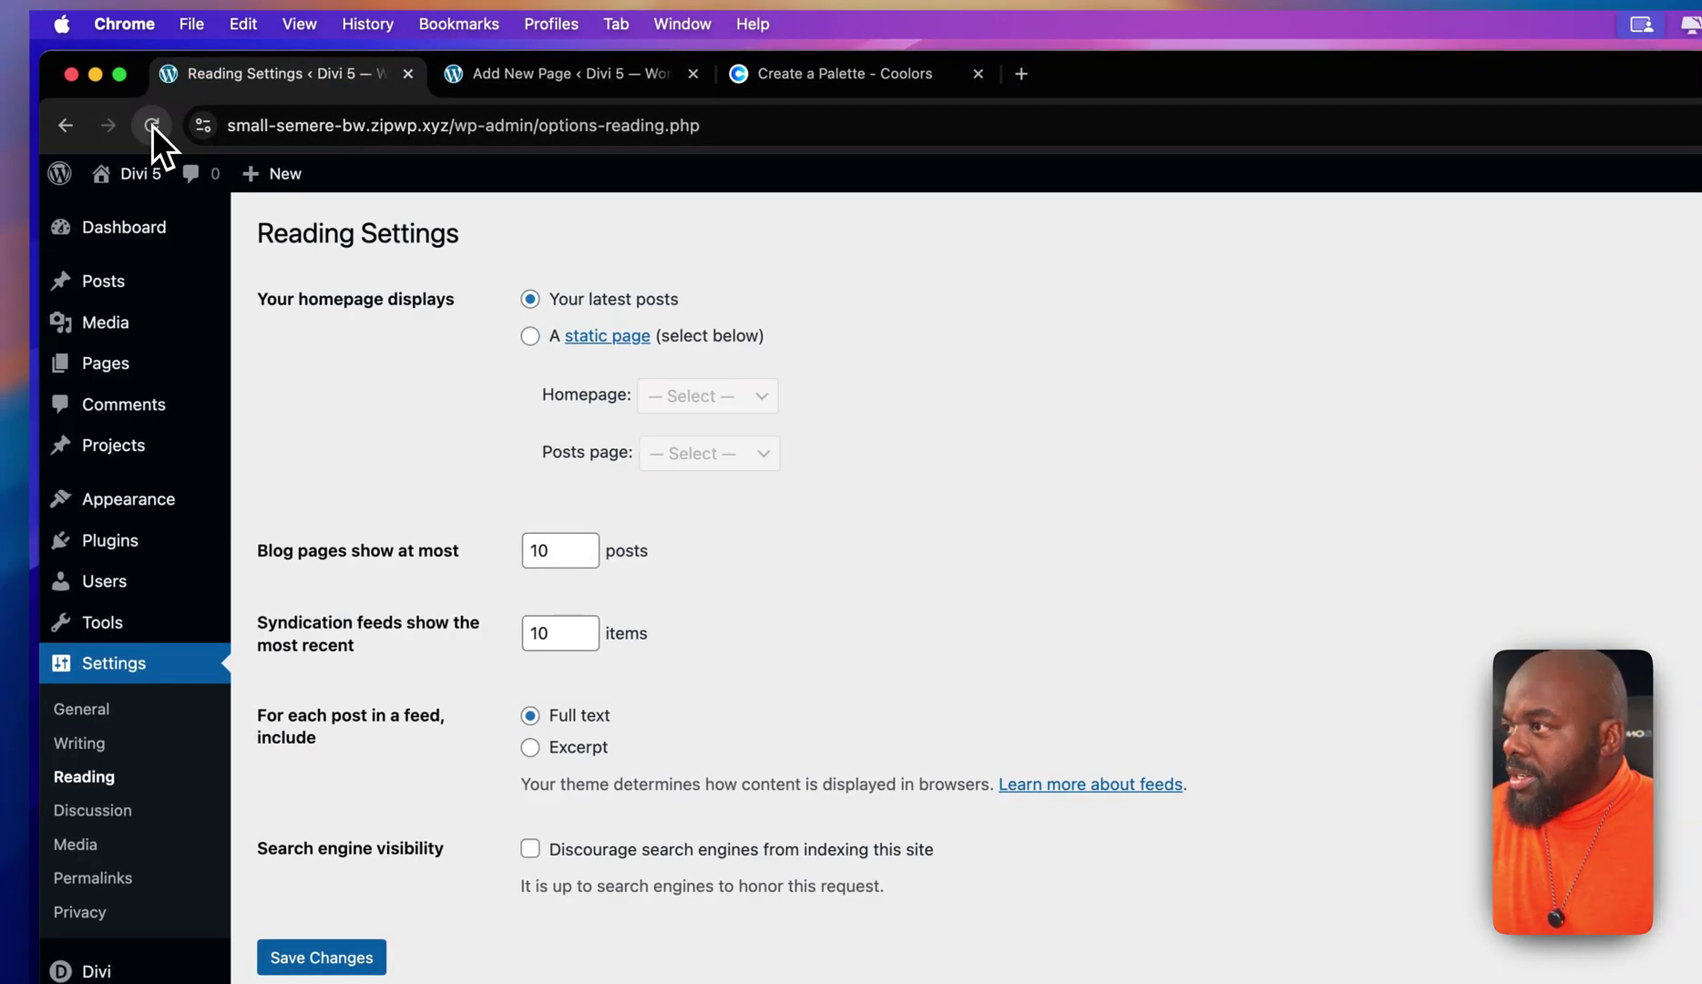
click(151, 127)
click(531, 336)
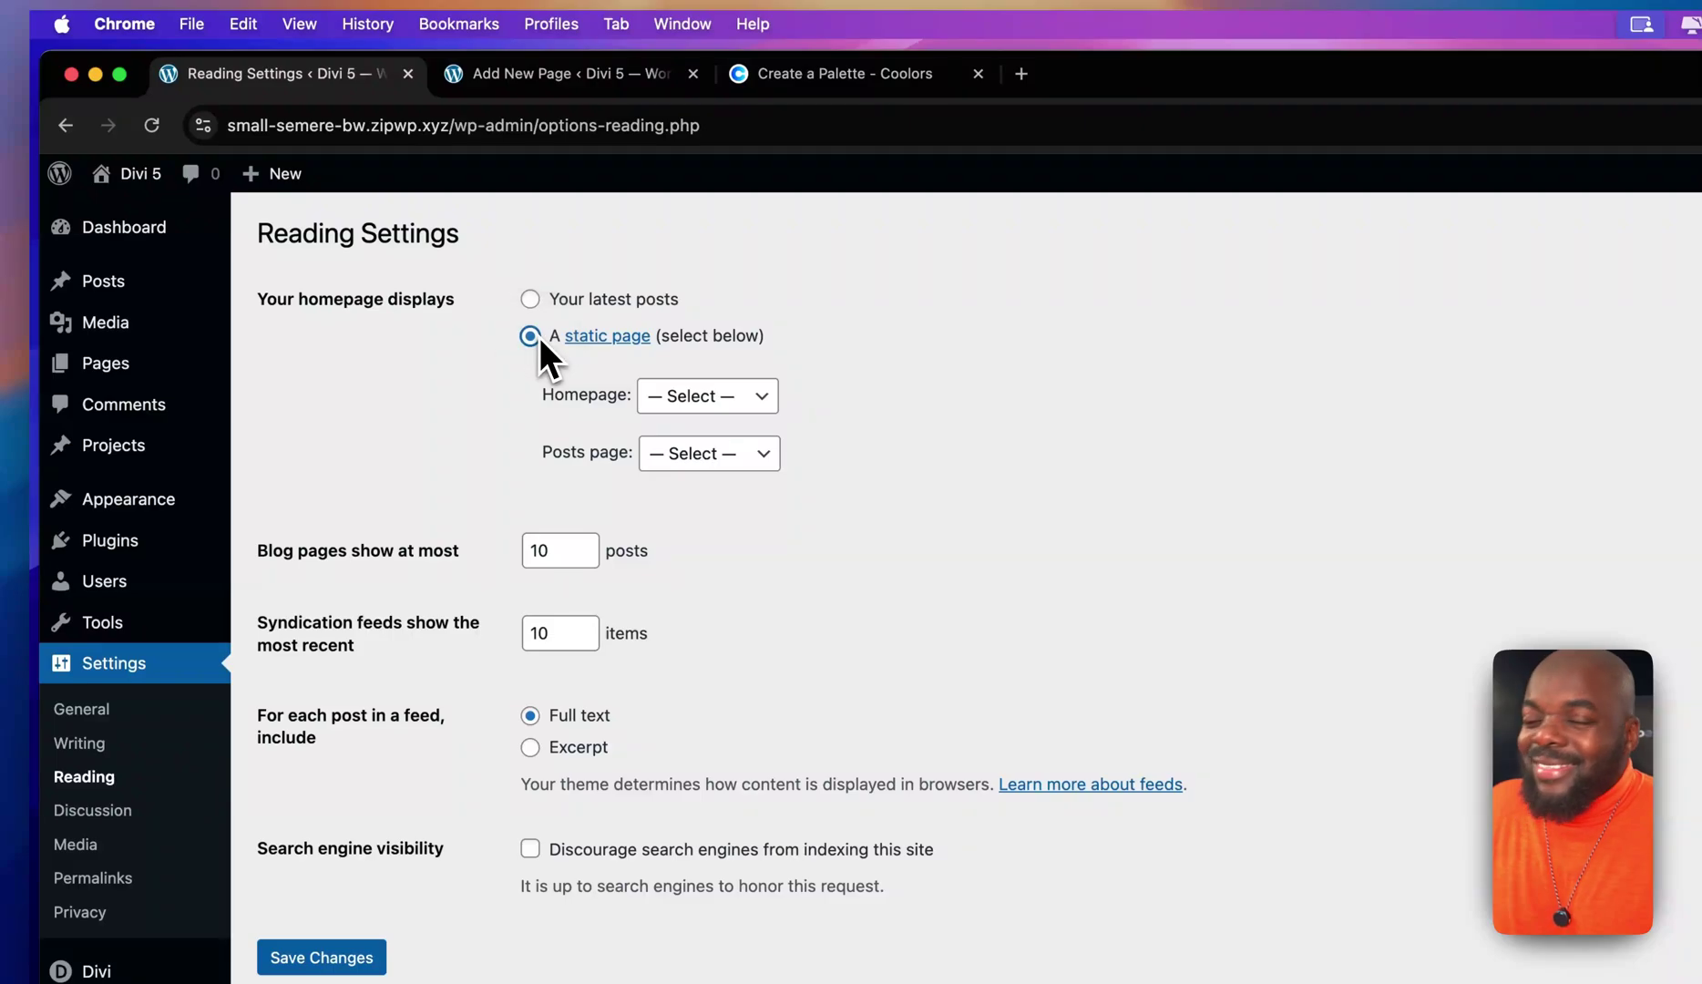
click(727, 393)
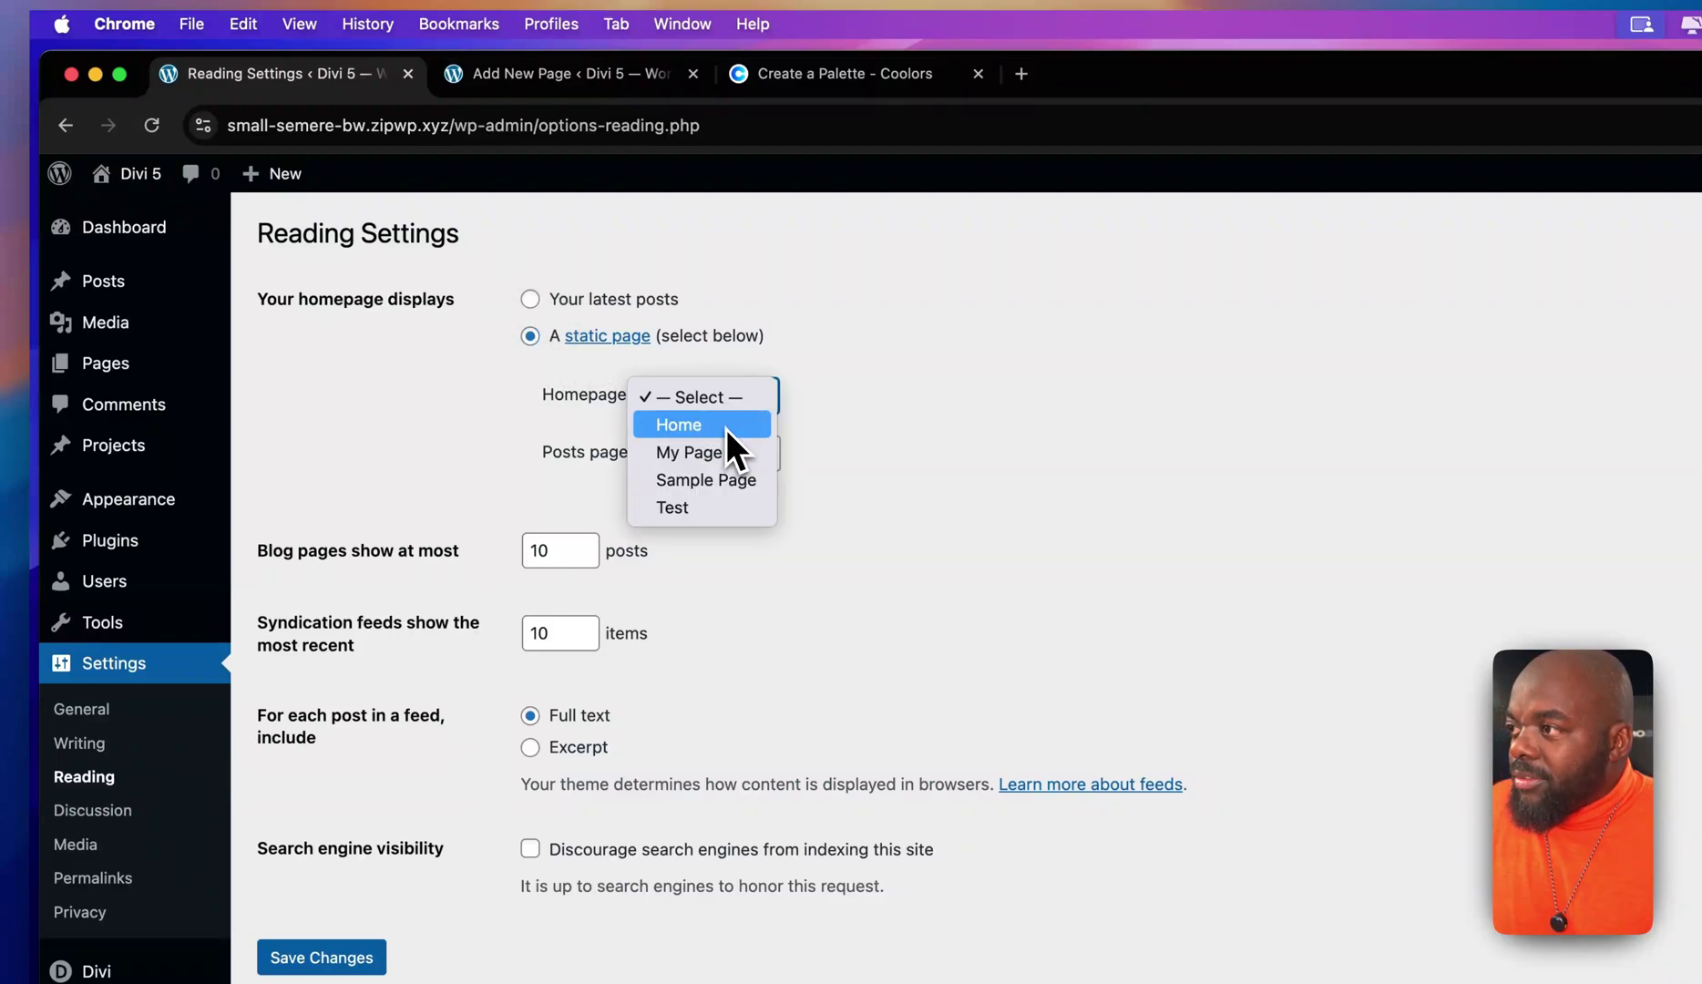
click(727, 429)
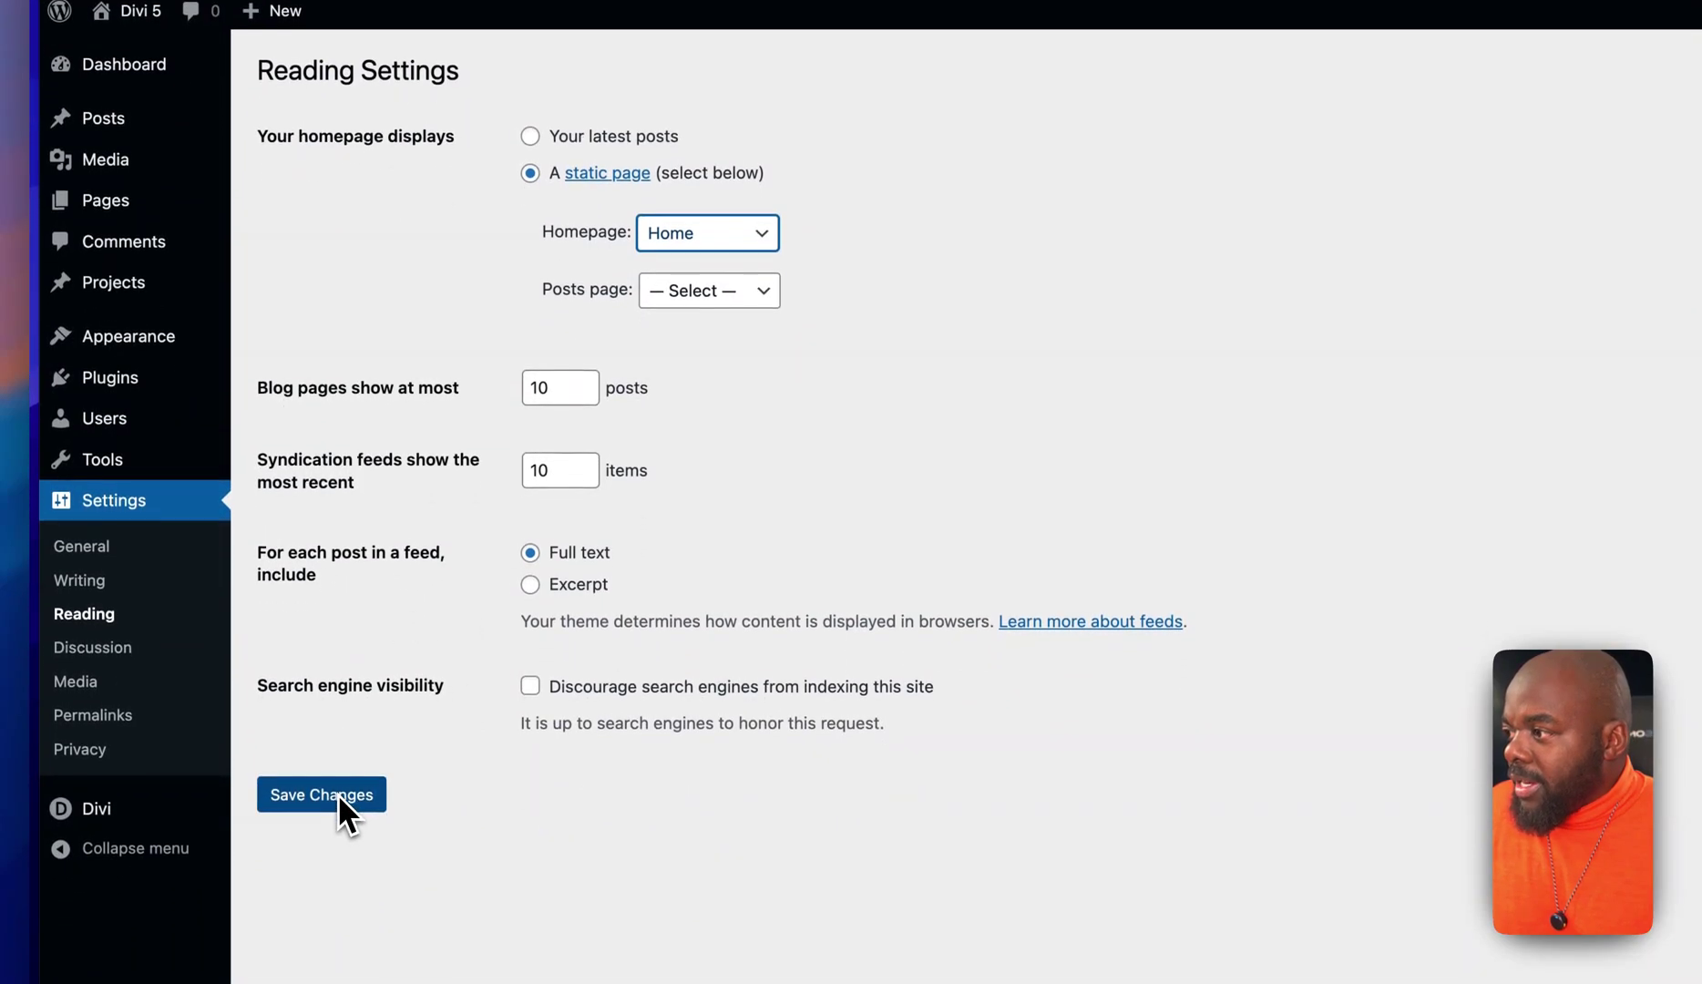
click(338, 807)
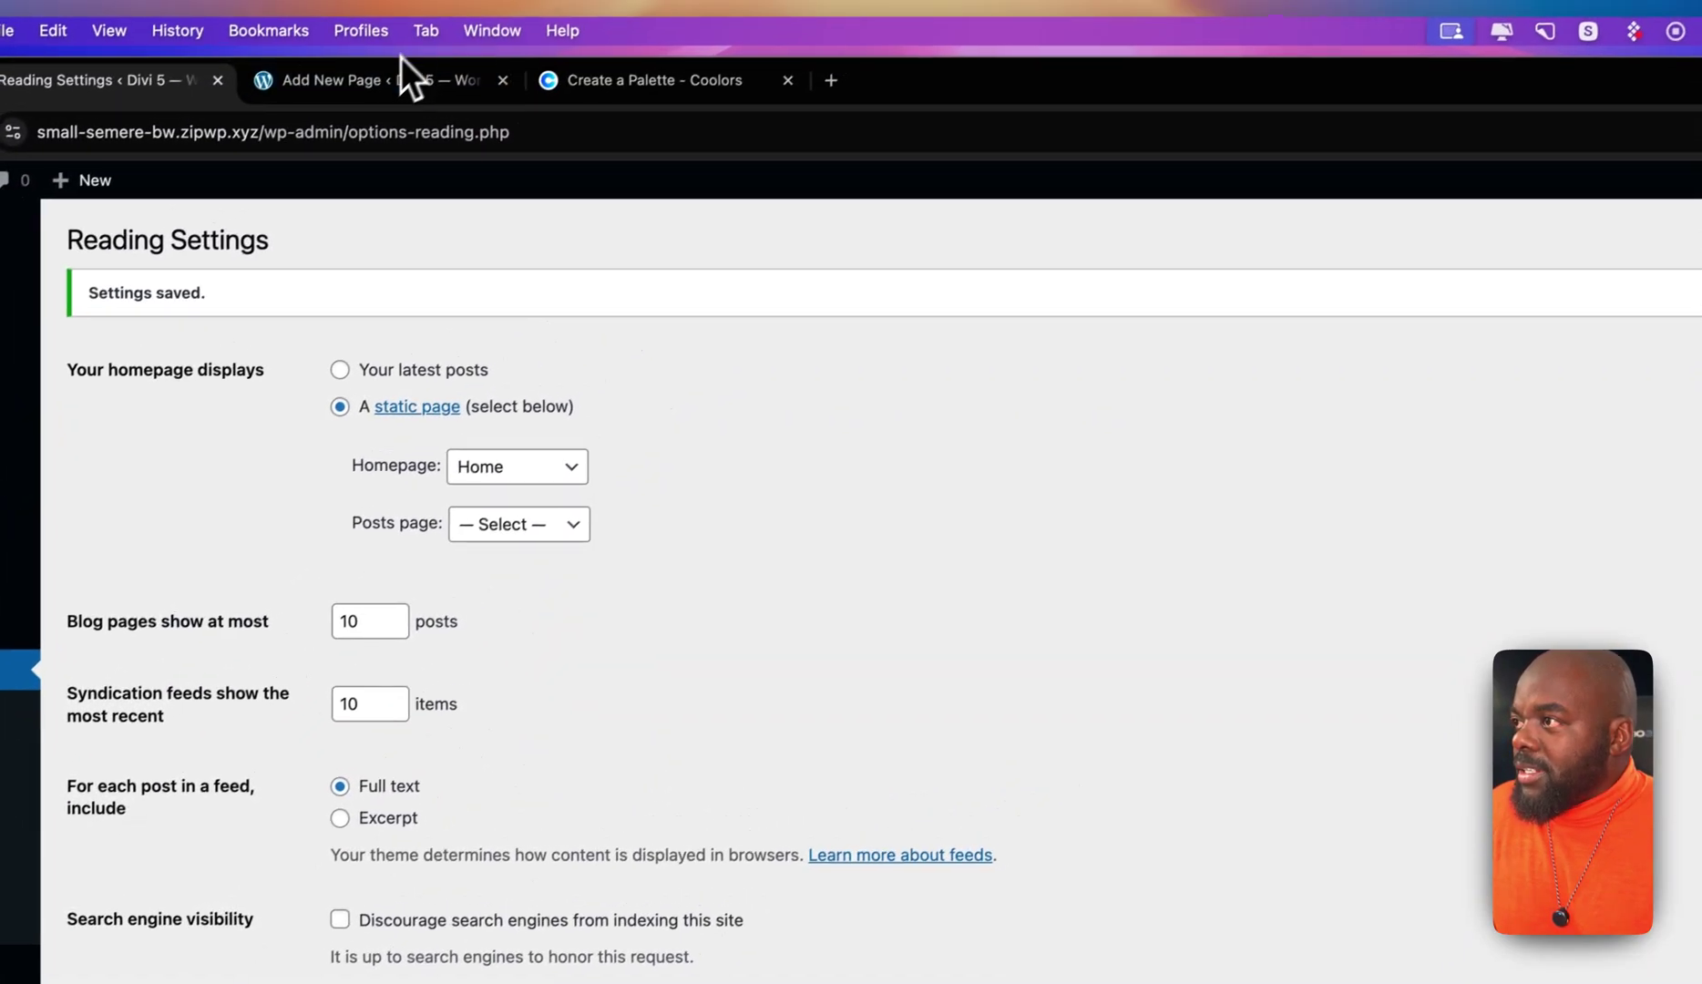
View the site's homepage at its root address and compare it with the homepage selection in the Reading settings.
click(379, 91)
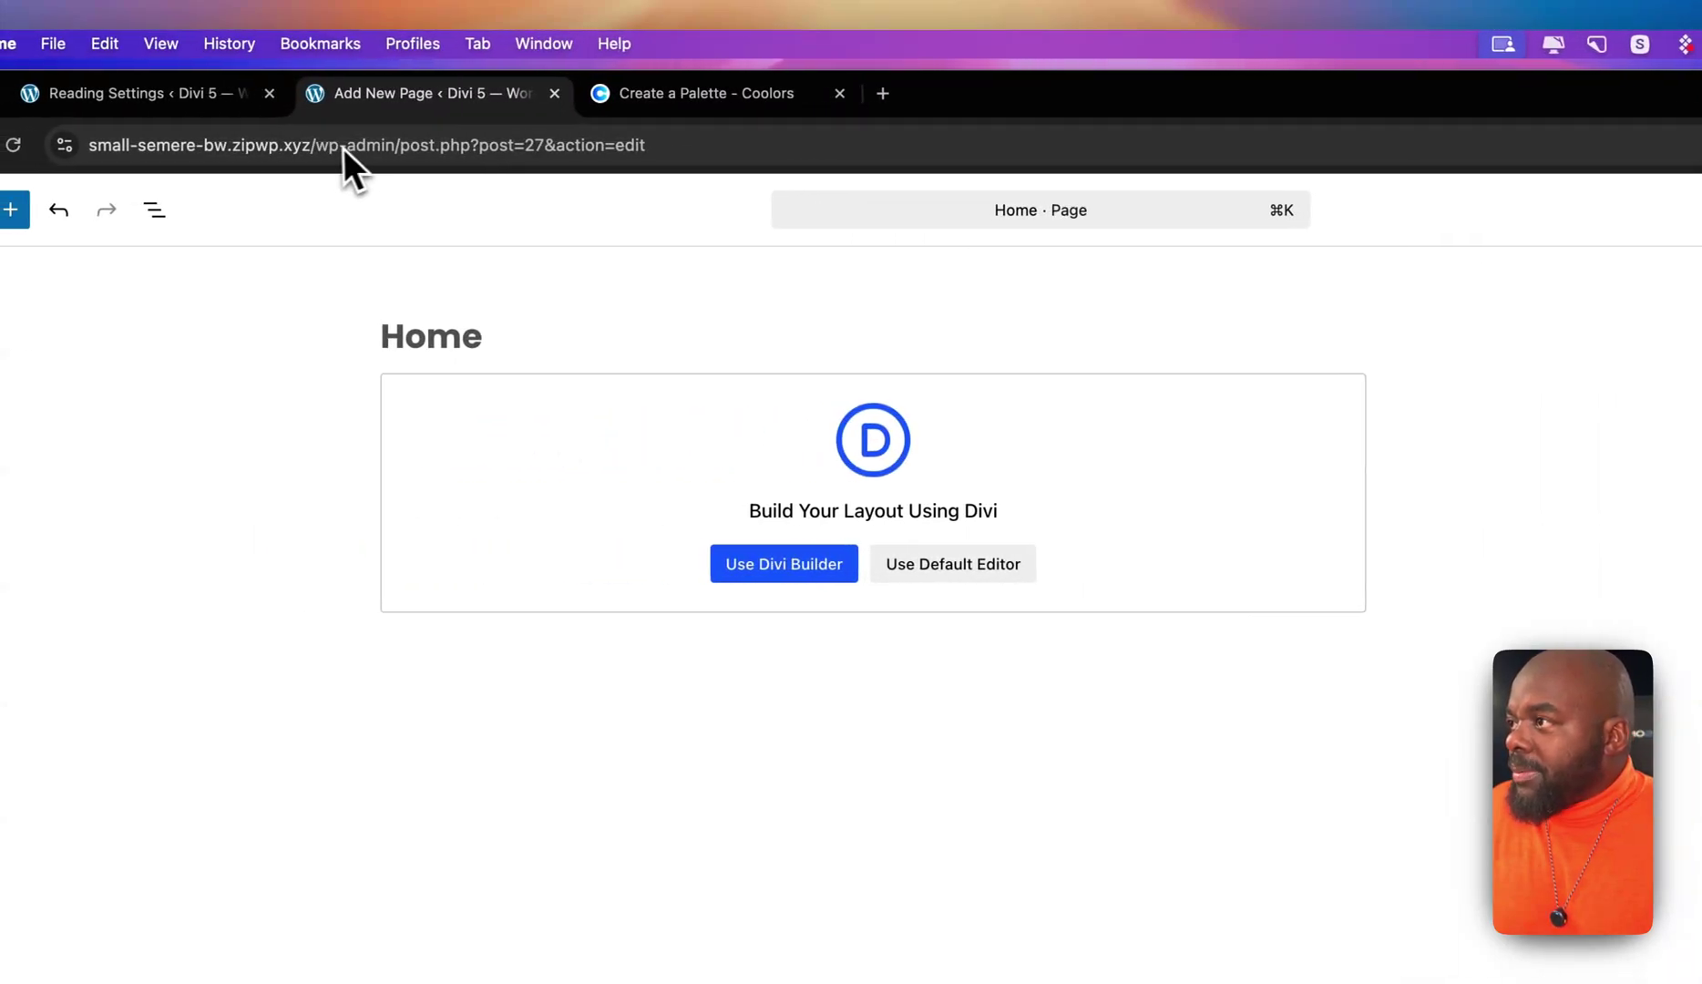
drag(322, 149, 867, 170)
key(BackSpace)
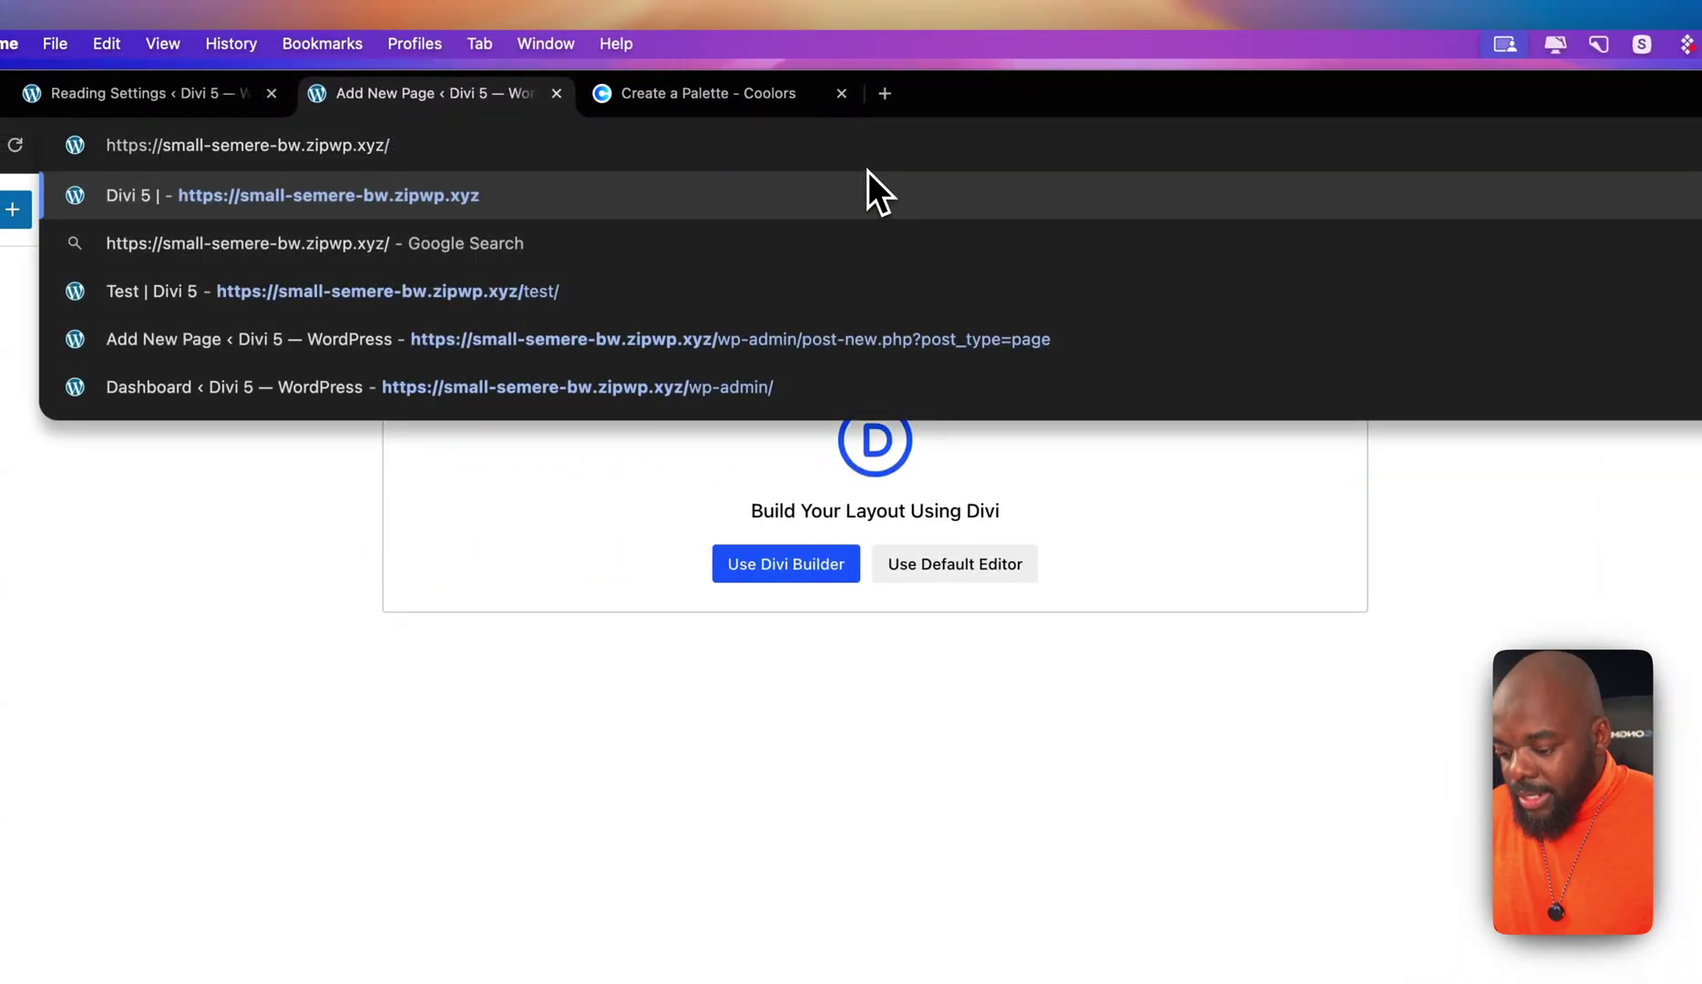
key(Return)
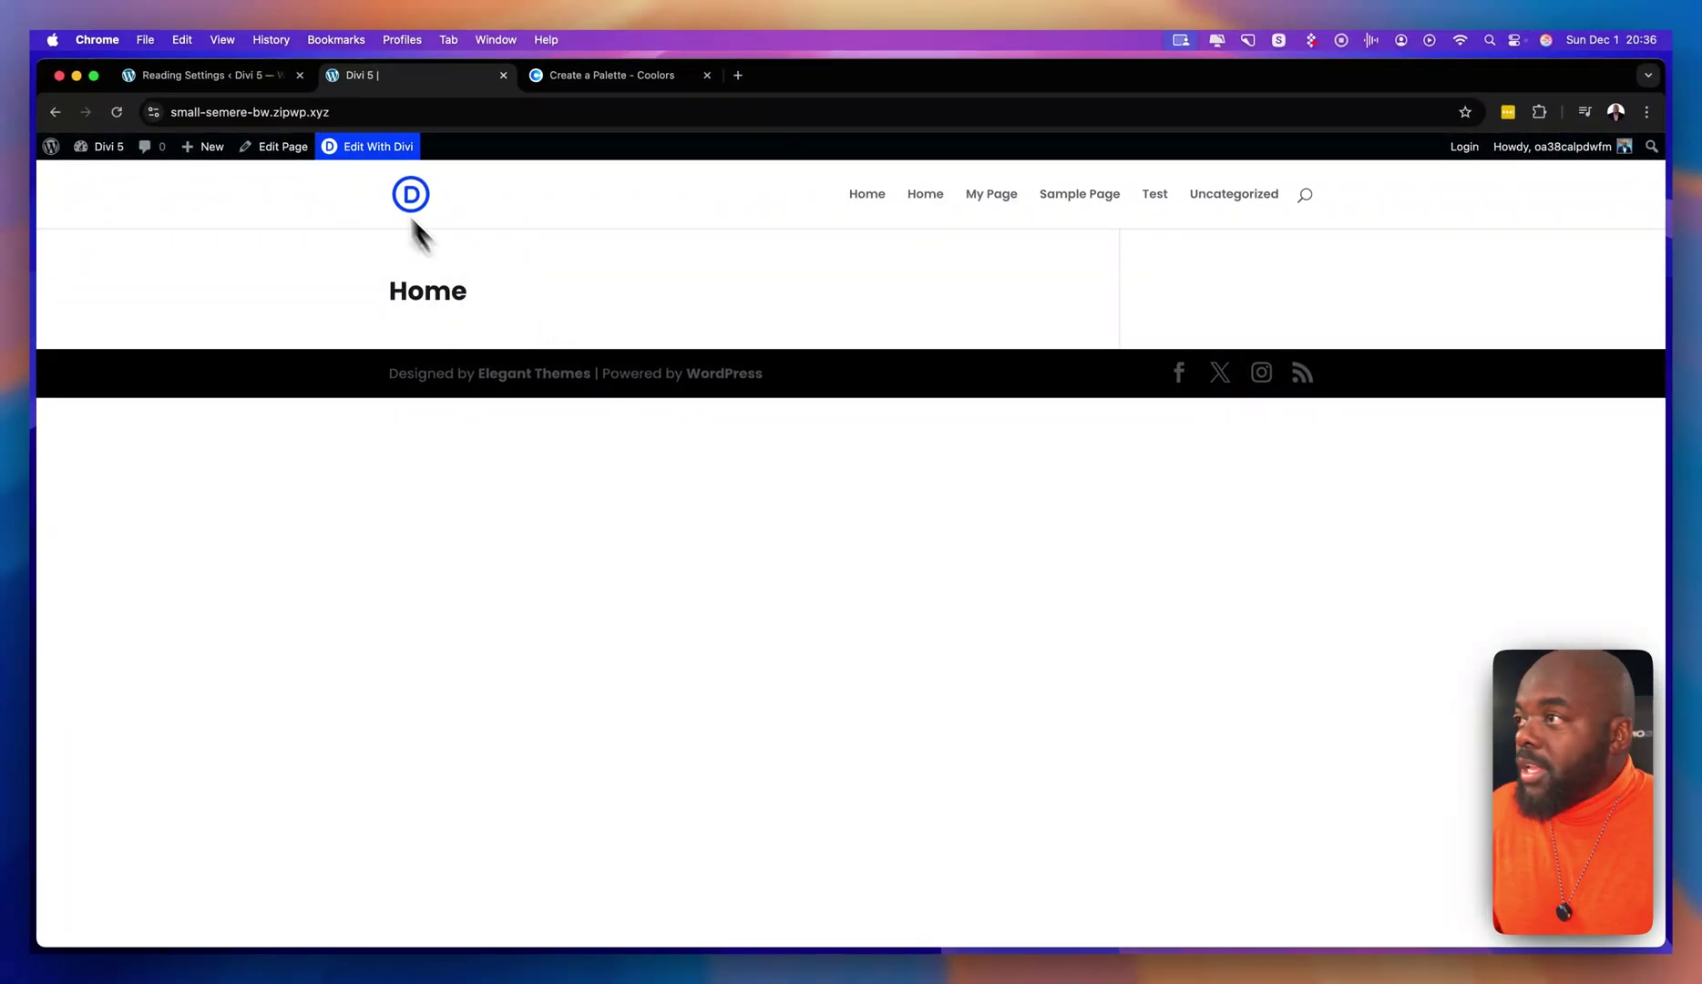
click(274, 76)
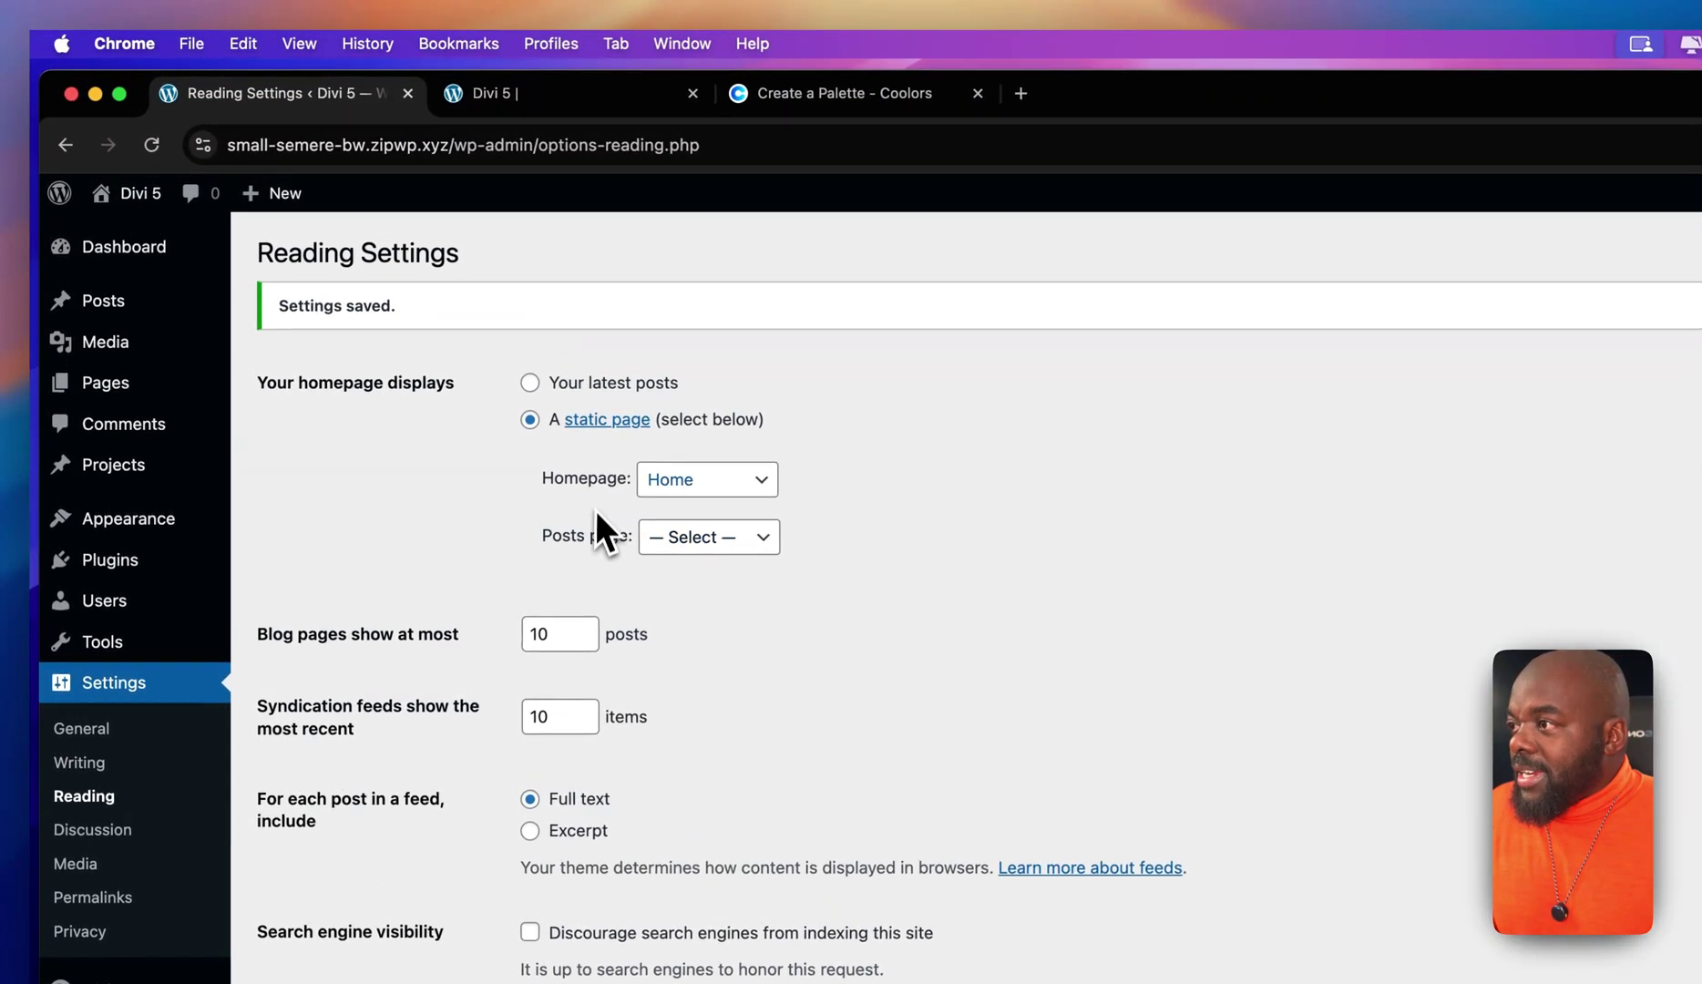
click(506, 102)
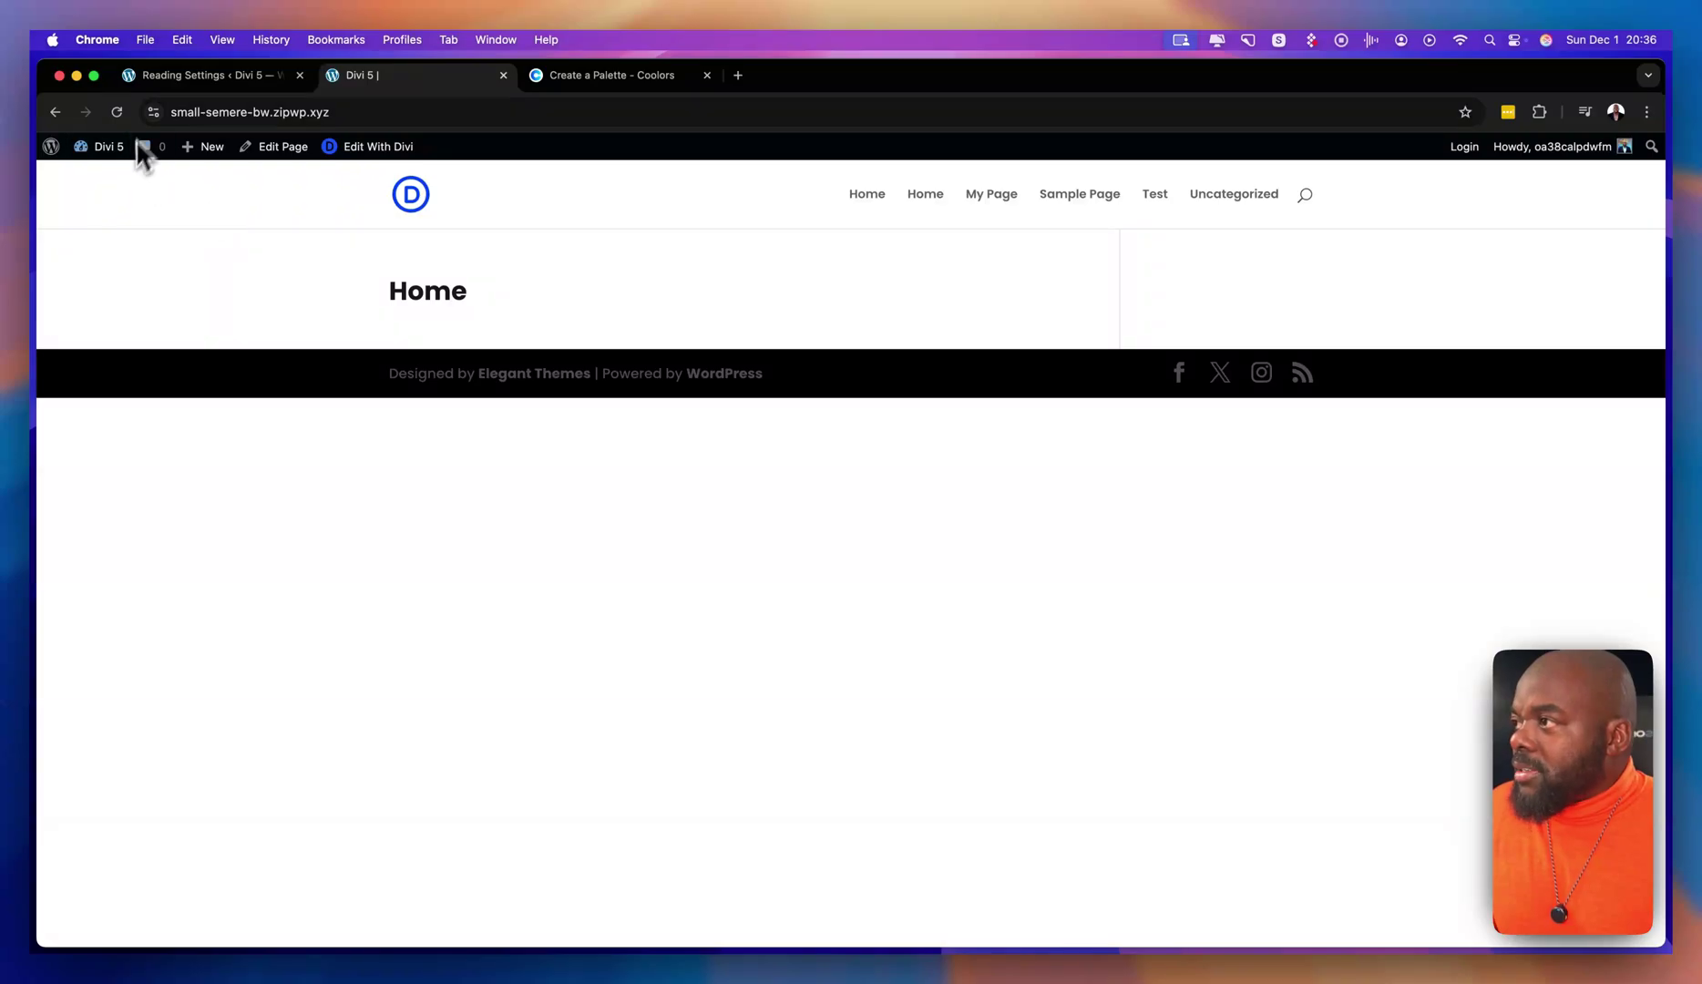
Create a WordPress navigation menu named Main Menu, assigned to the Primary Menu location, and save it.
click(208, 75)
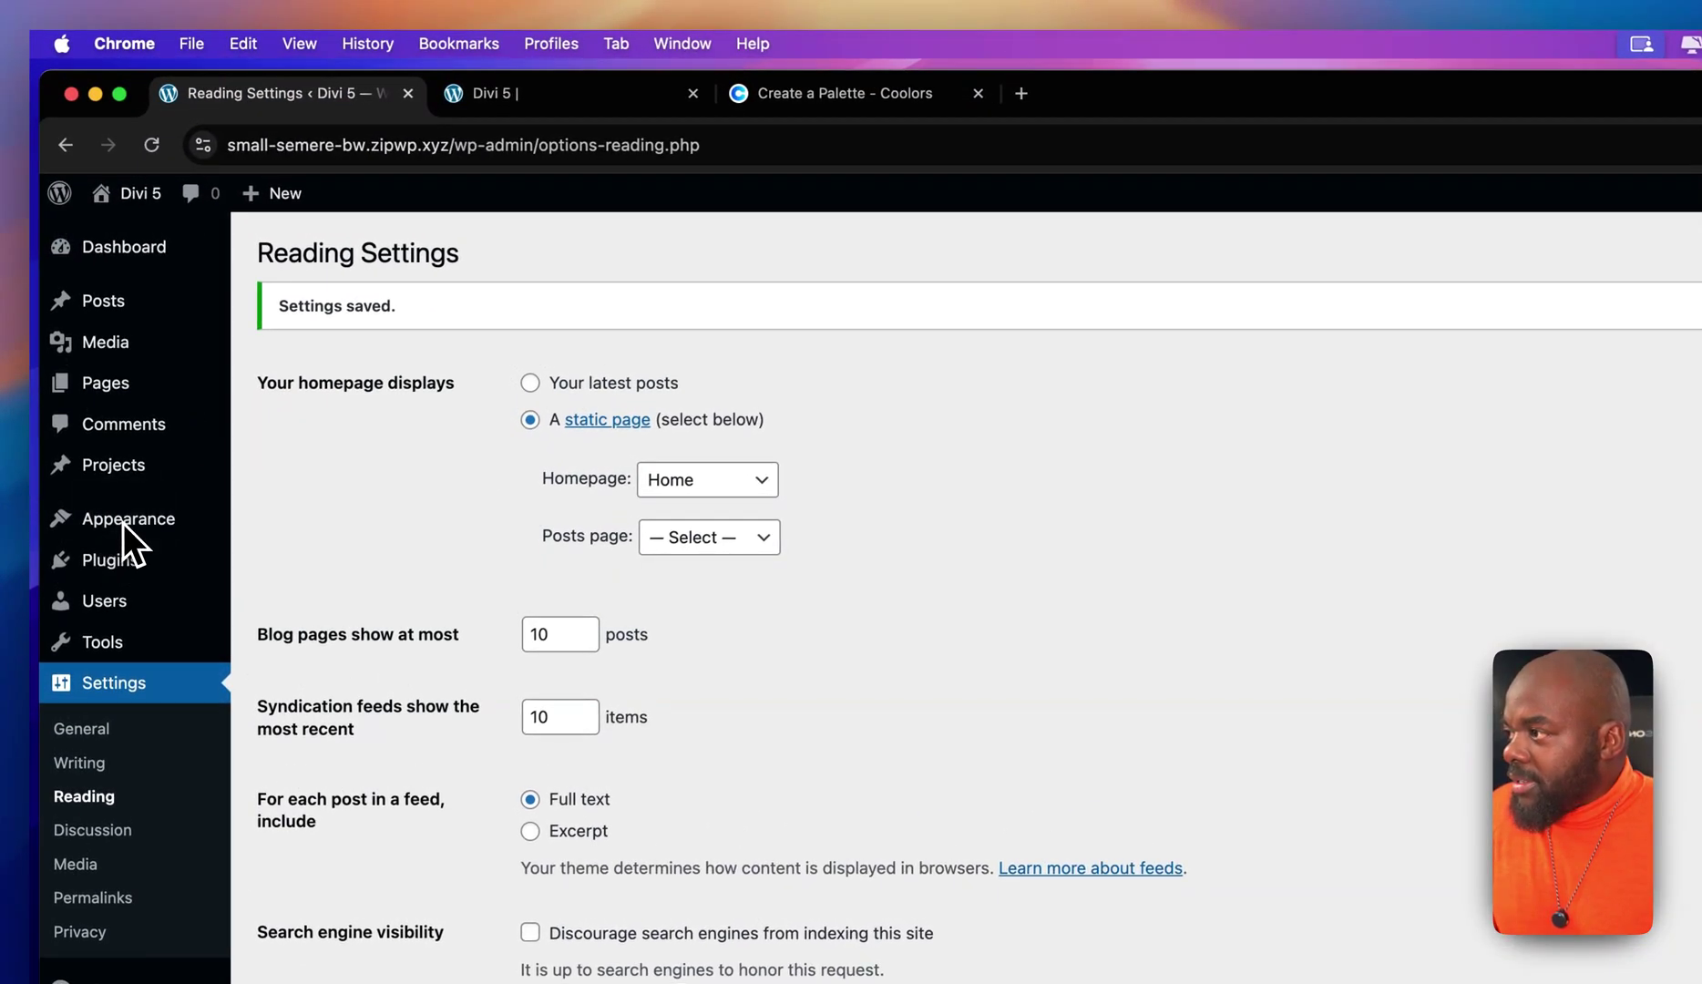
mouse_move(128, 519)
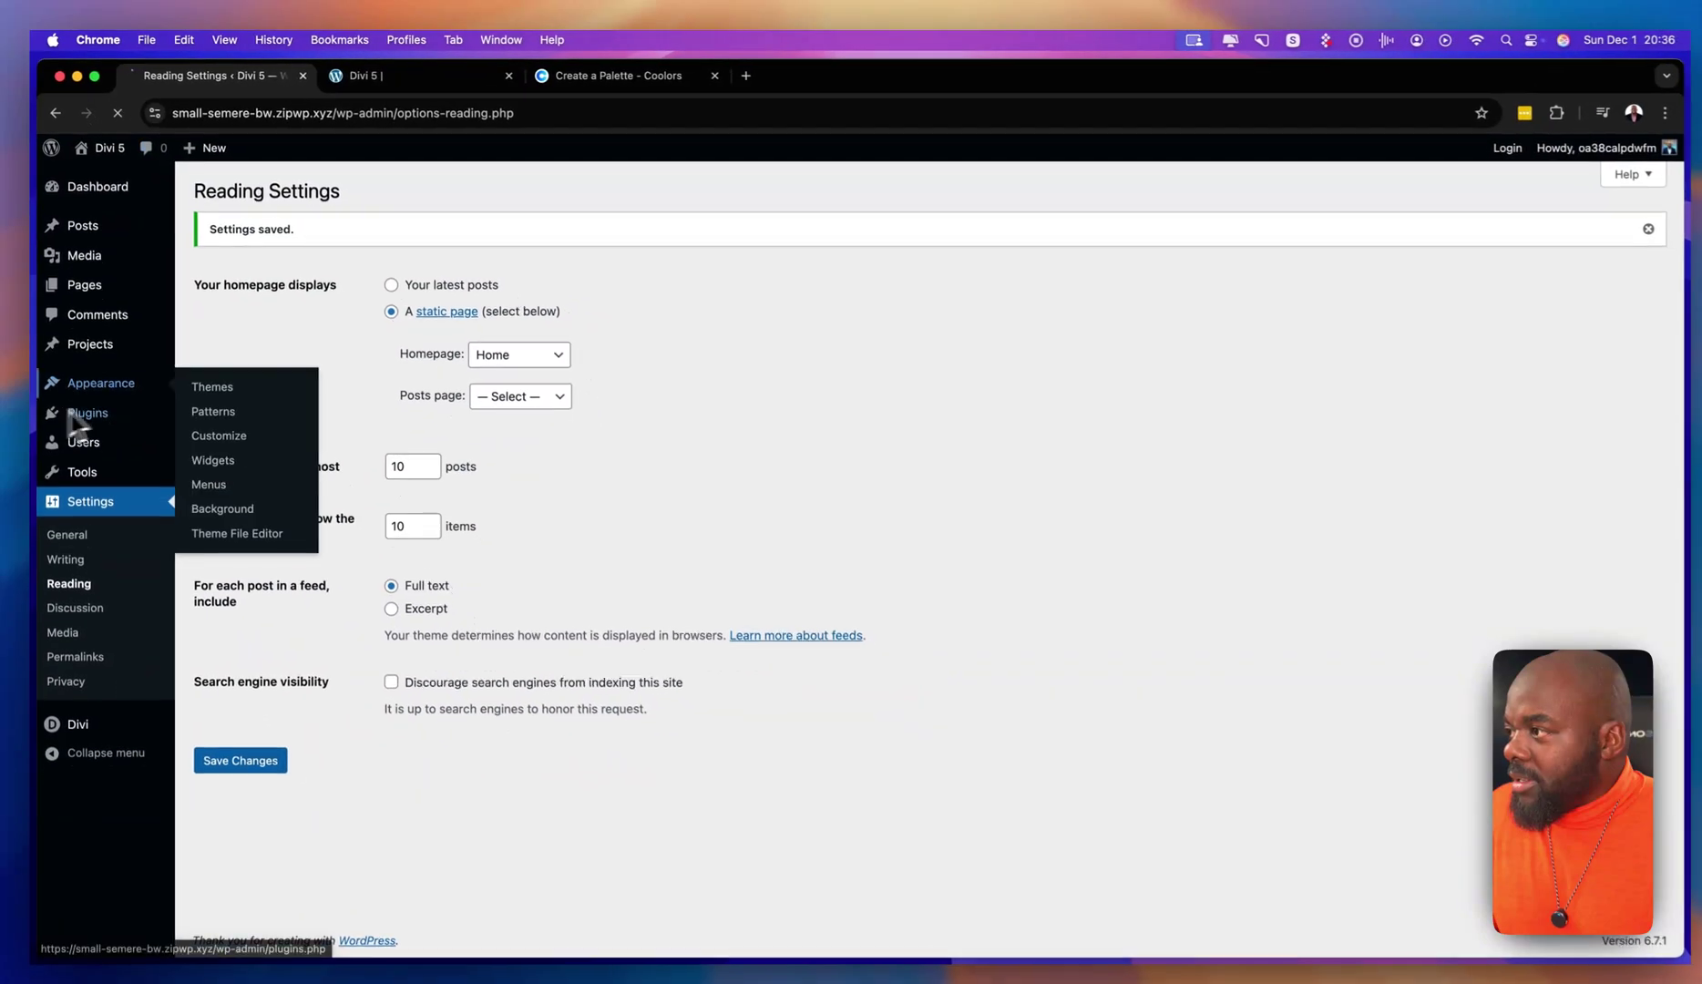
click(230, 387)
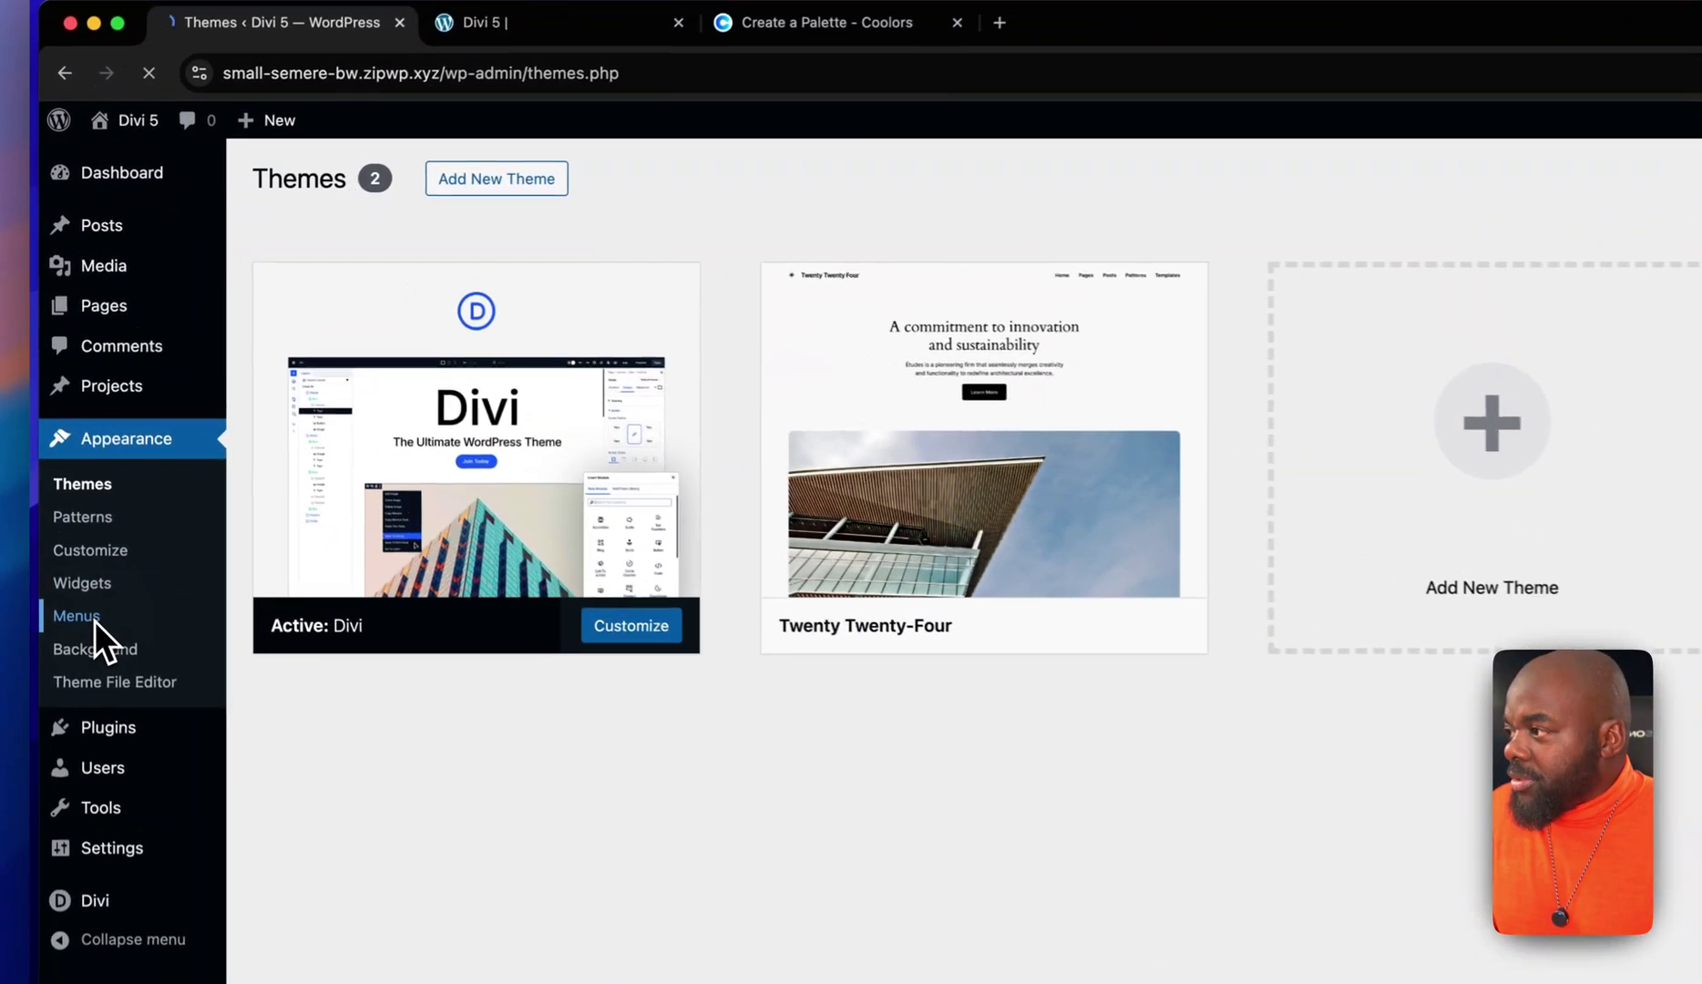
click(82, 549)
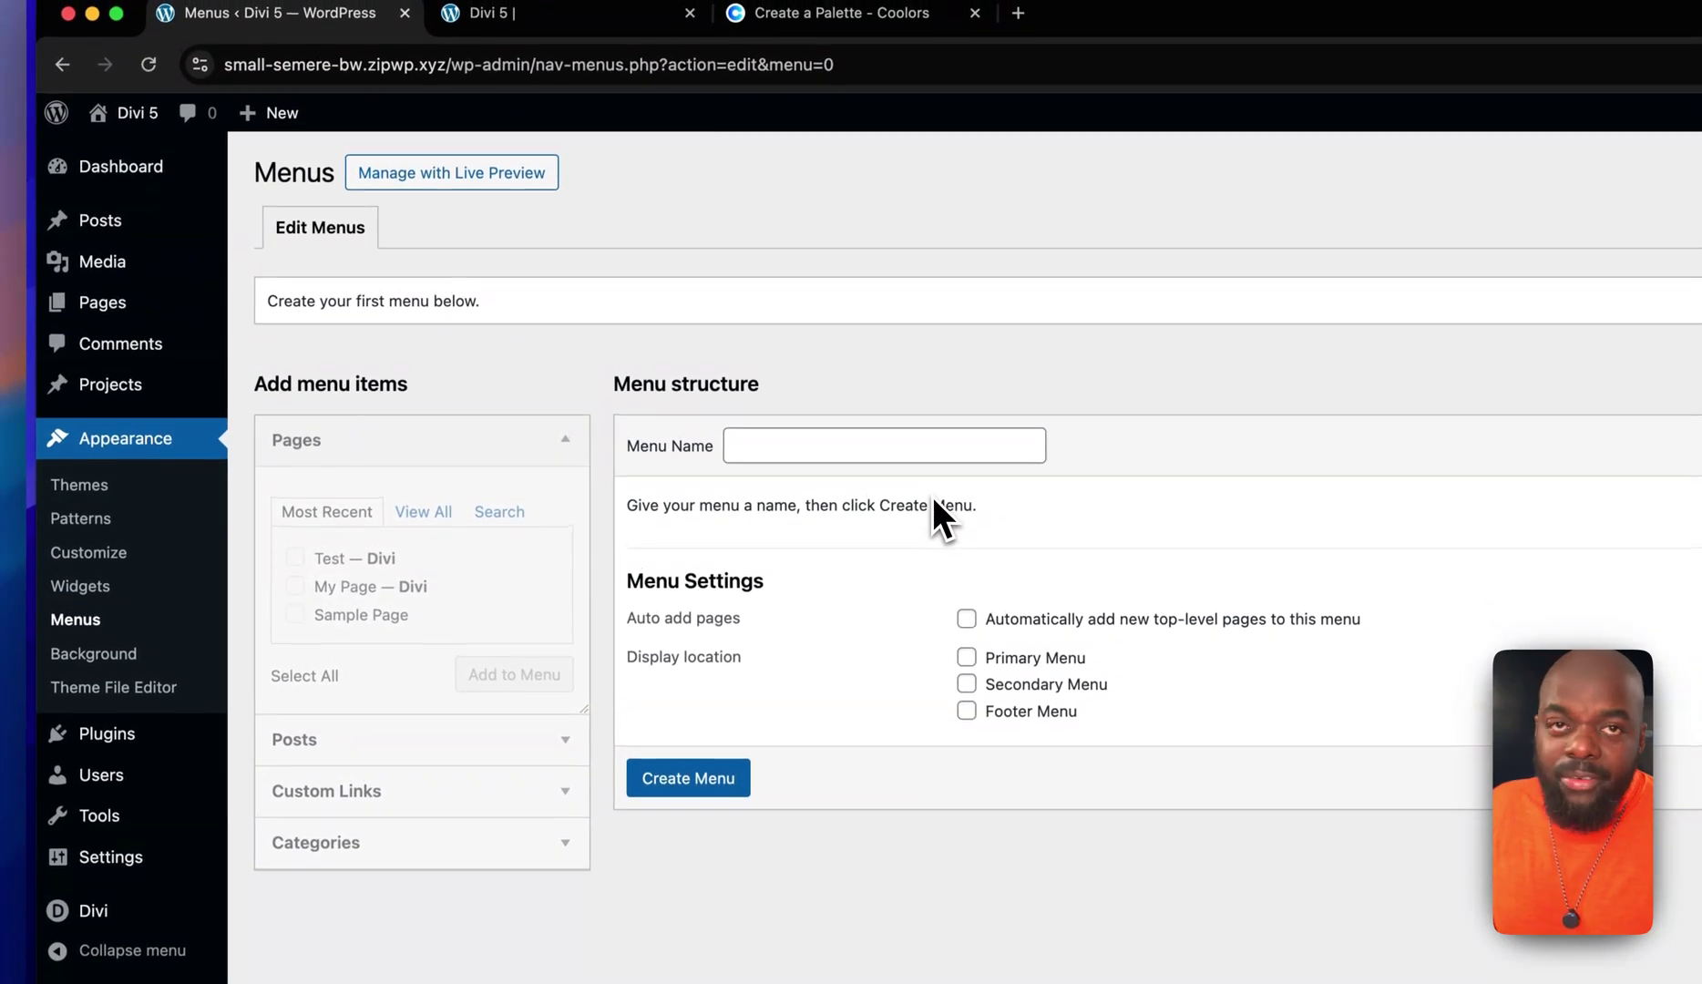
click(943, 449)
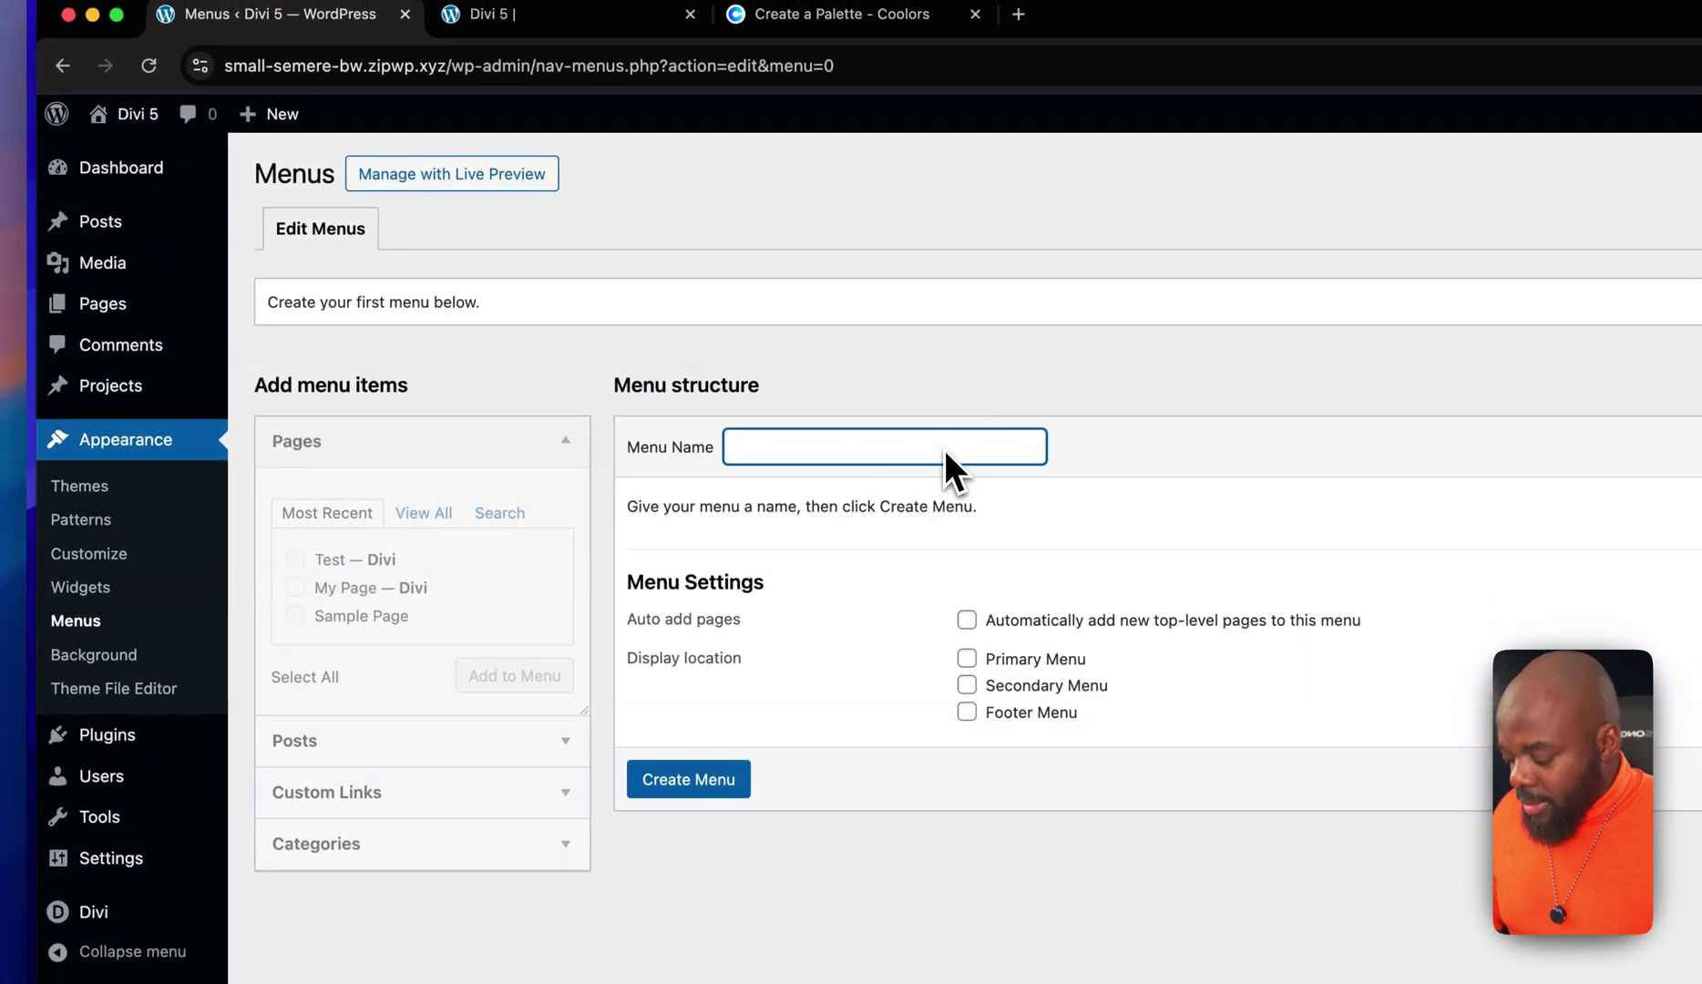
text(Main Men)
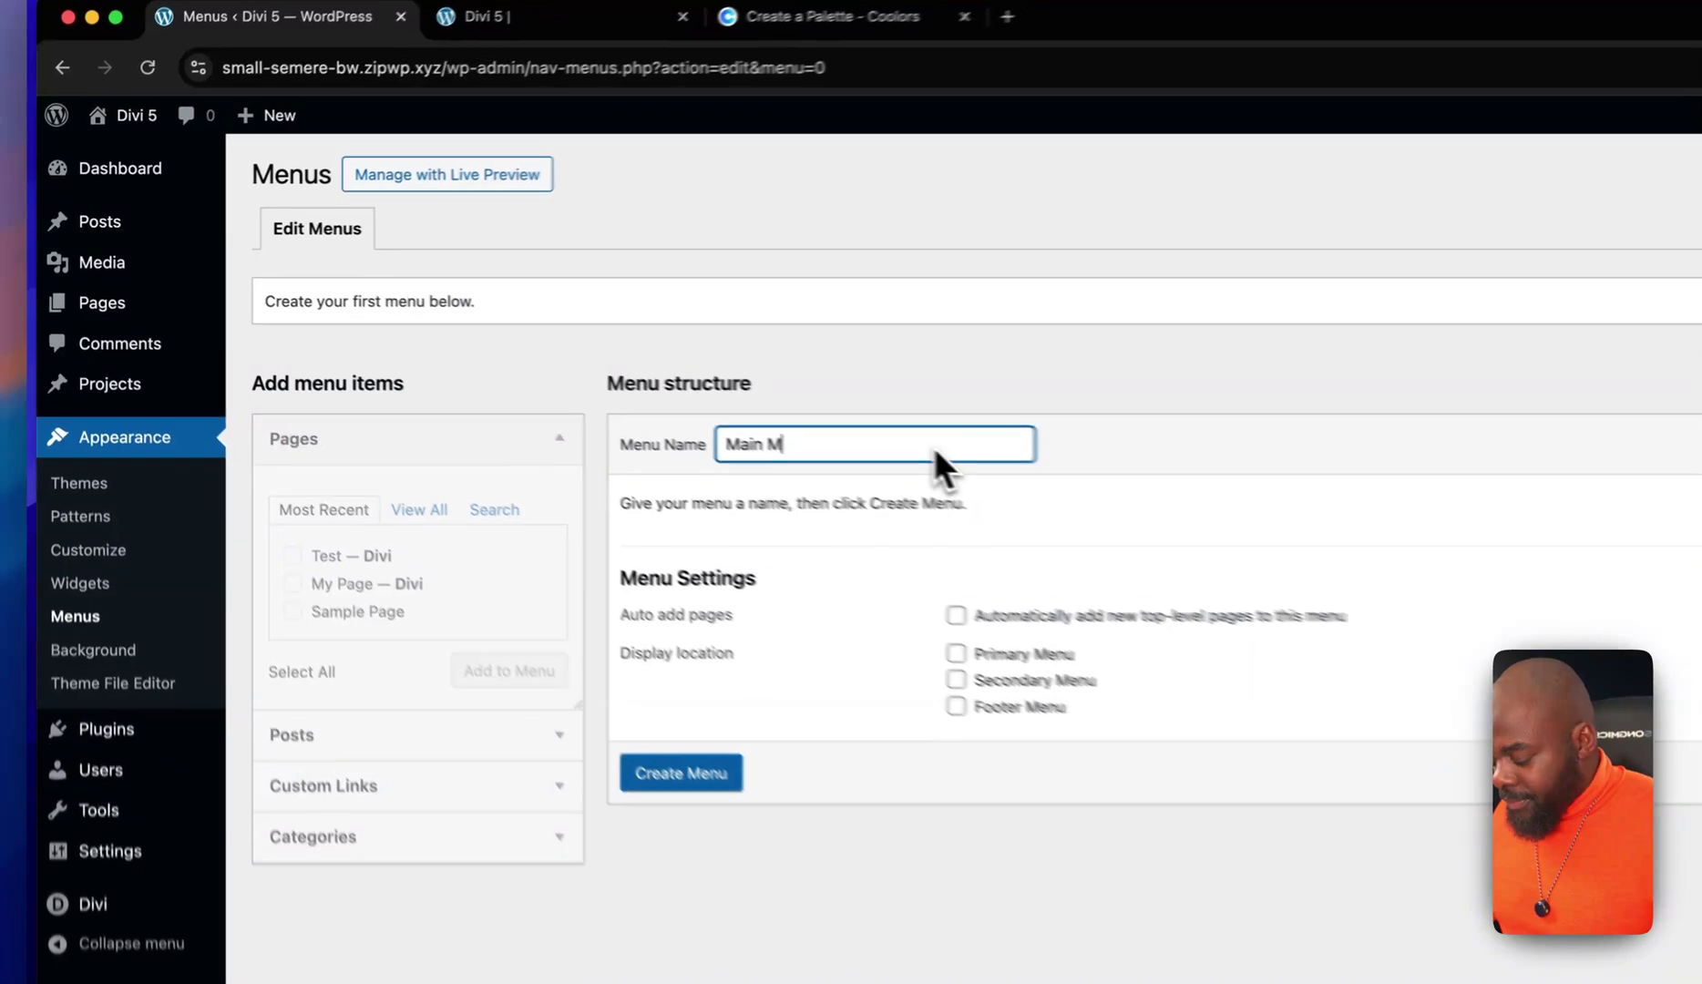
text(u)
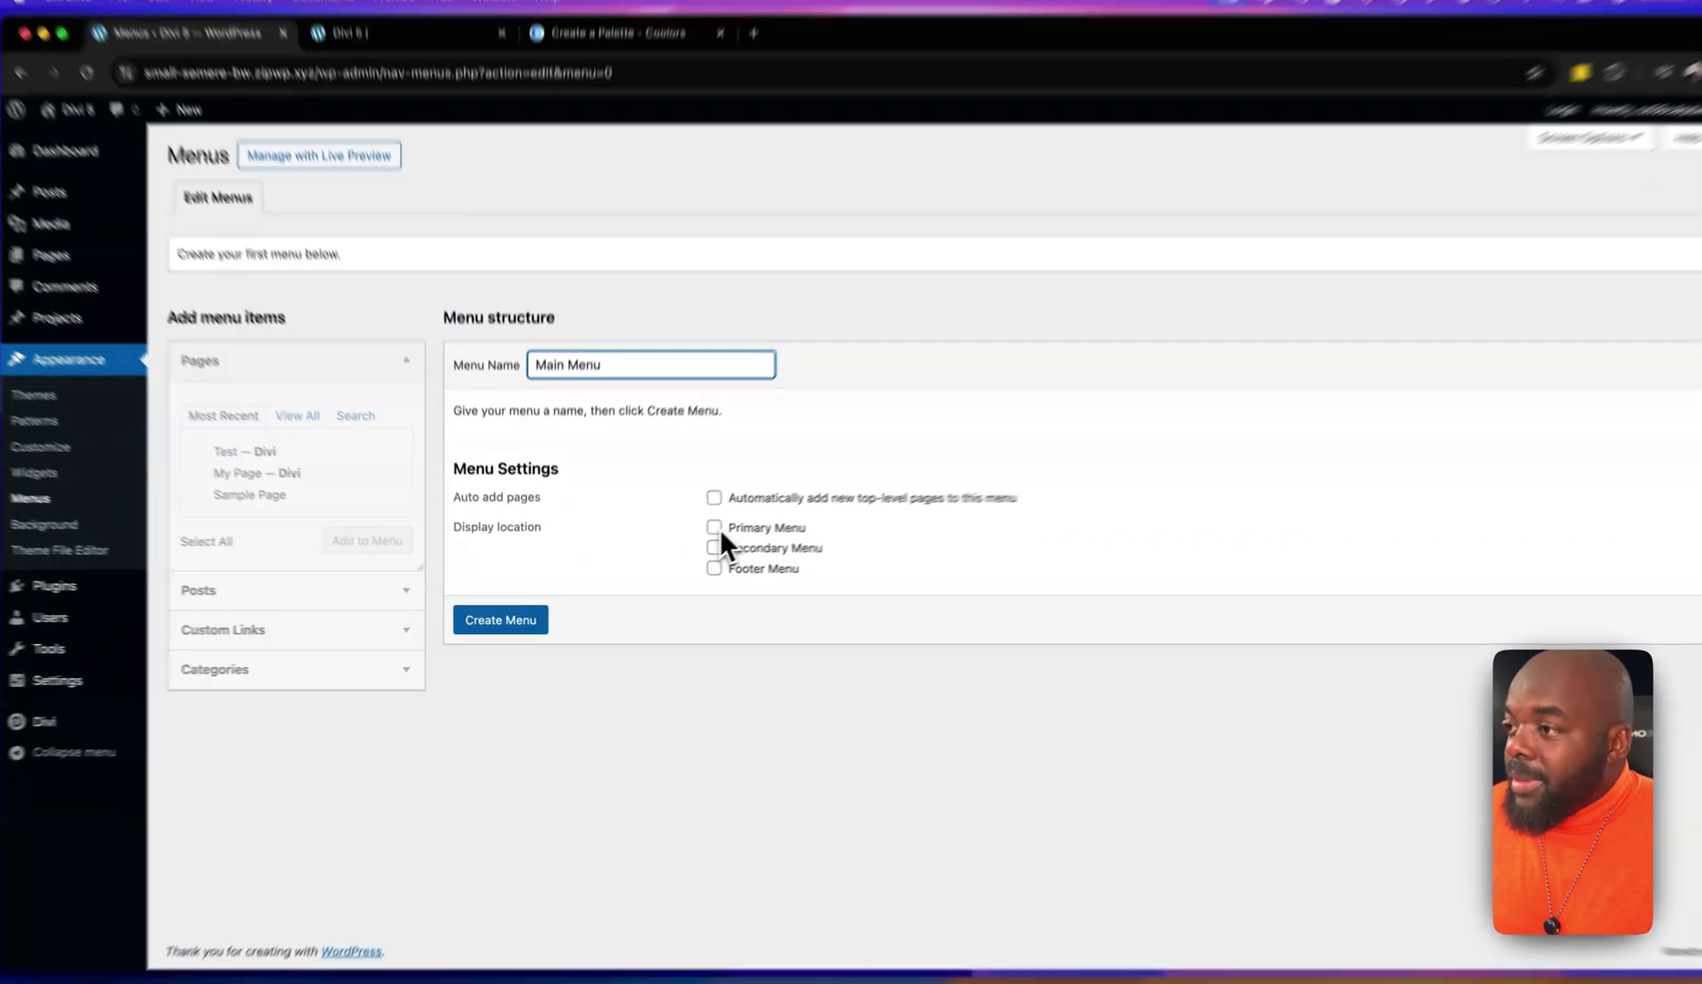
click(701, 535)
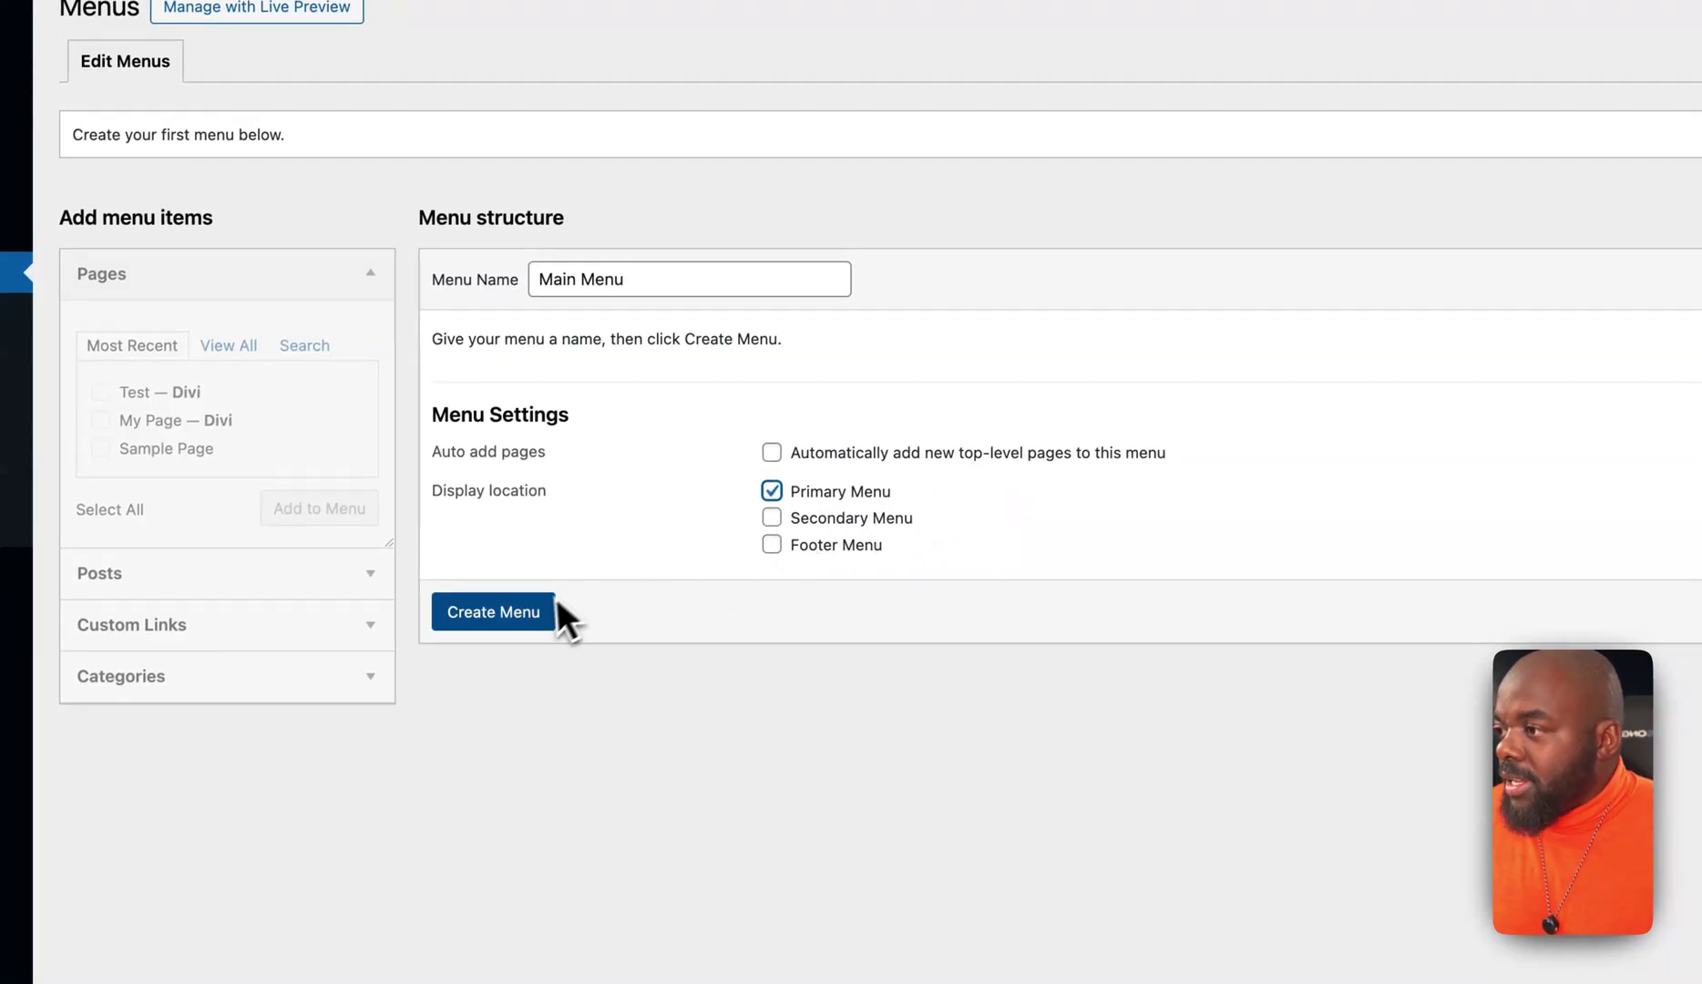
click(532, 619)
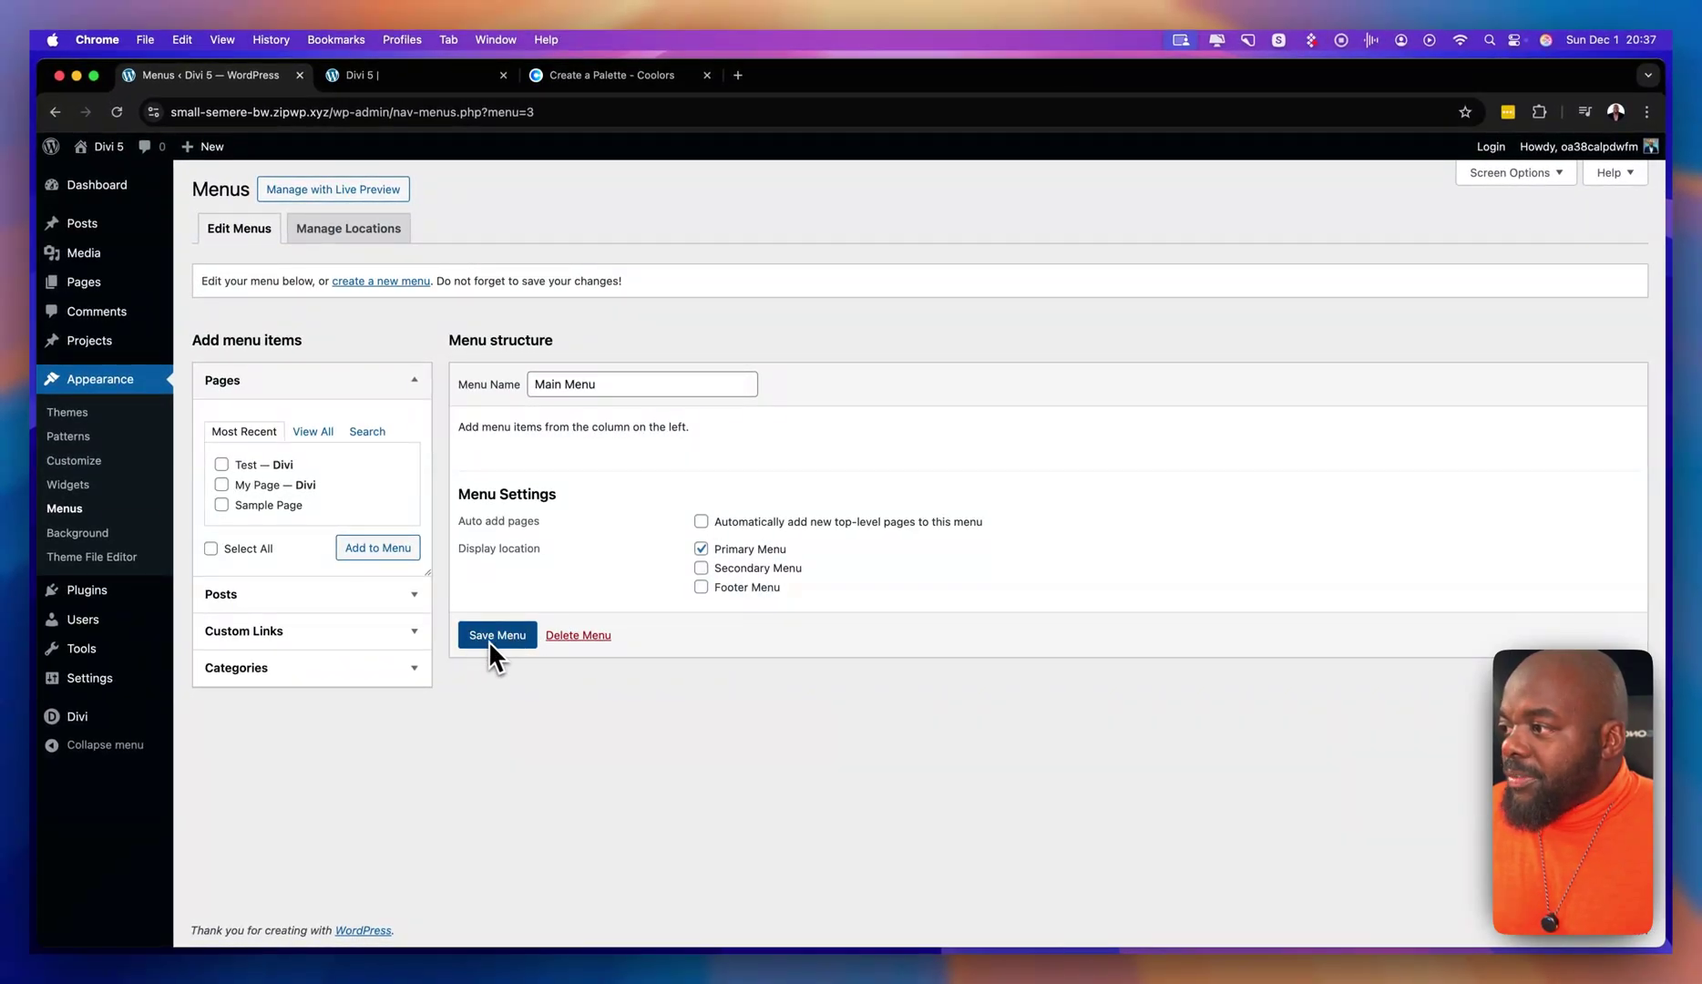
click(495, 640)
Add the Home and Test pages to Main Menu, save it, and refresh the homepage to check its navigation.
click(429, 75)
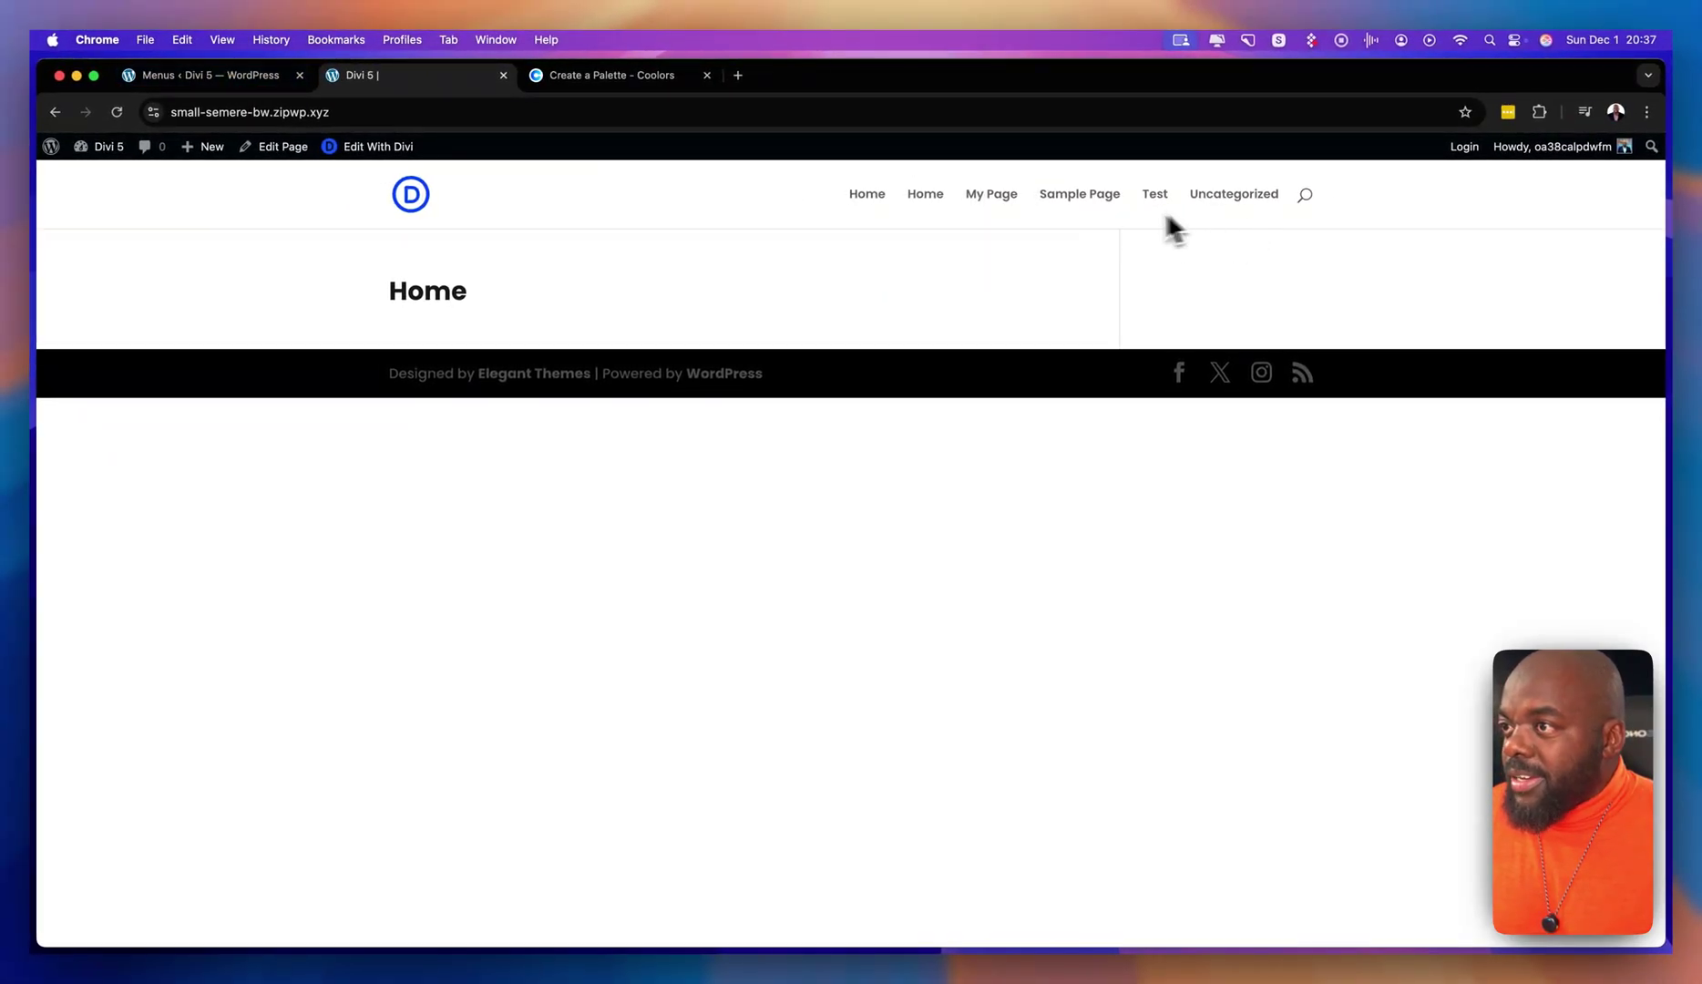
click(265, 75)
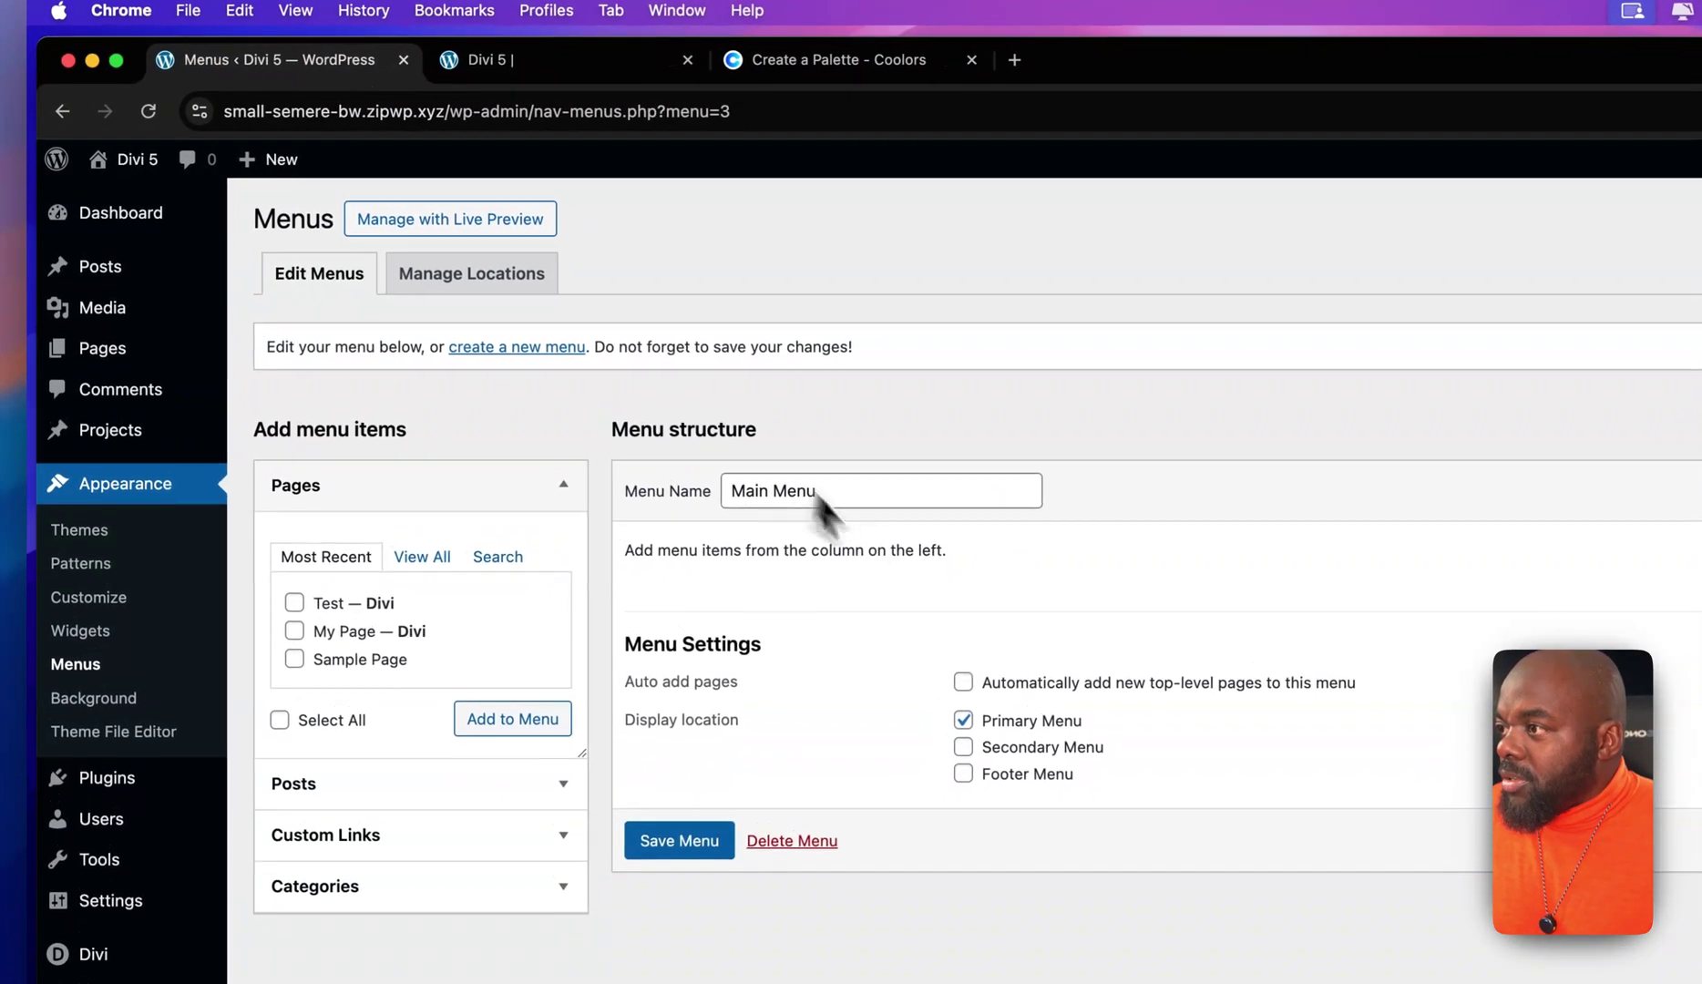
click(429, 560)
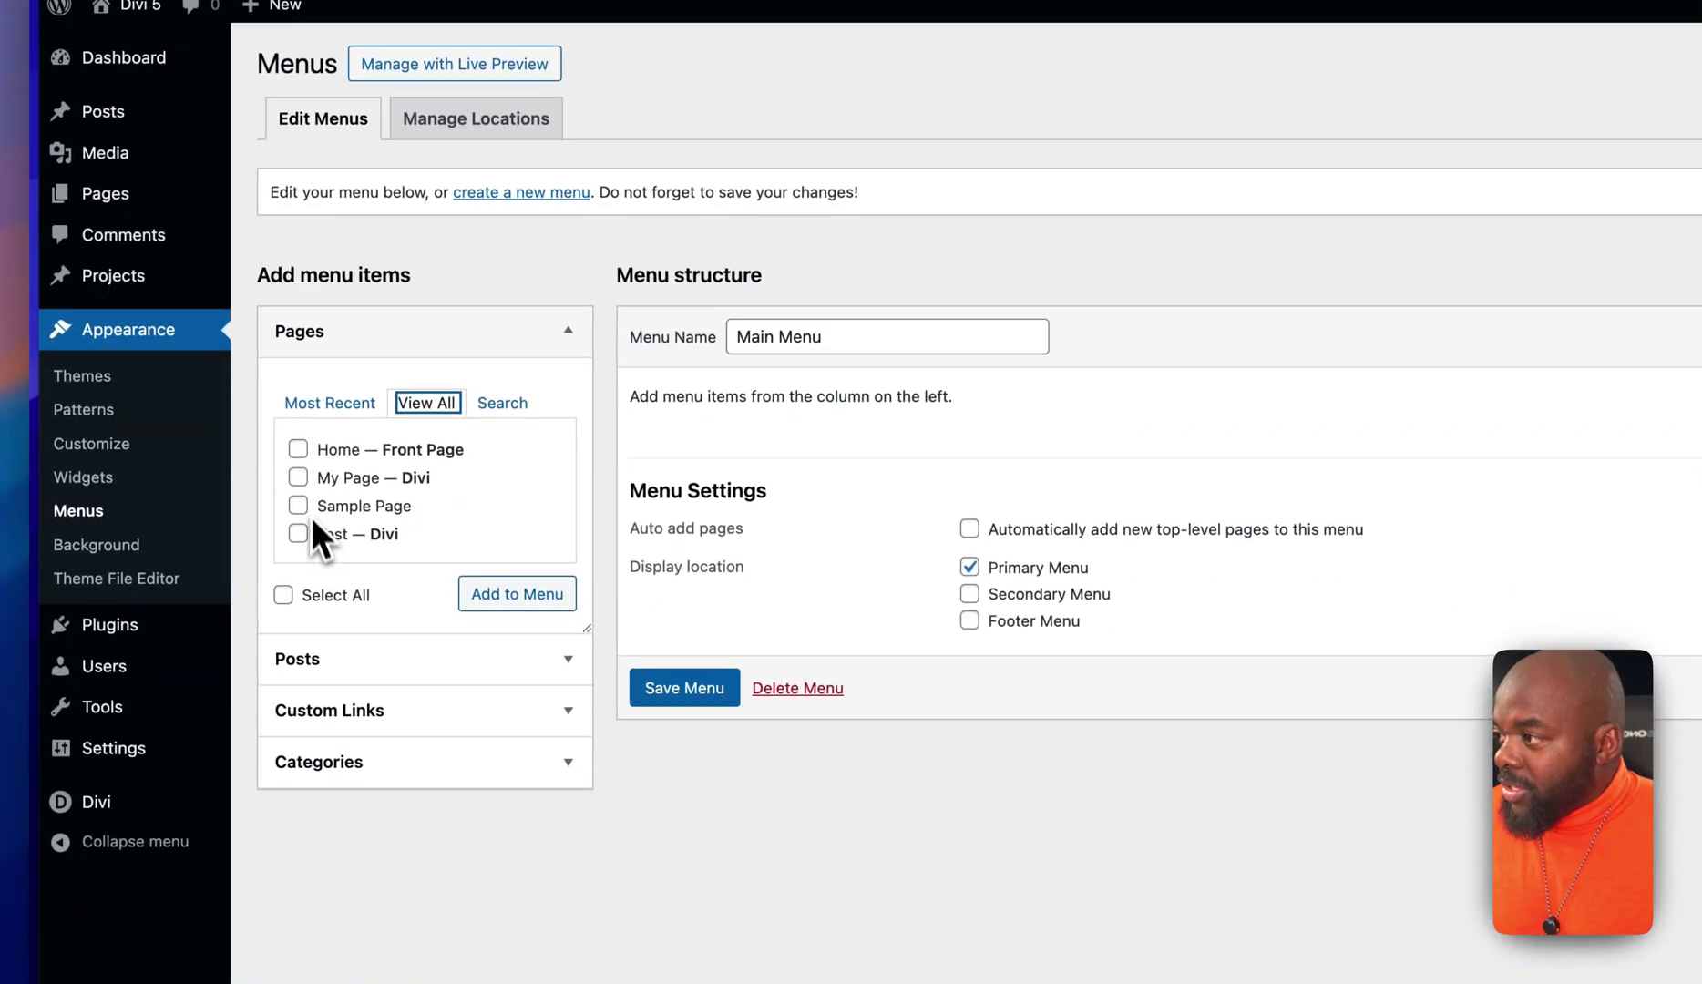
click(297, 439)
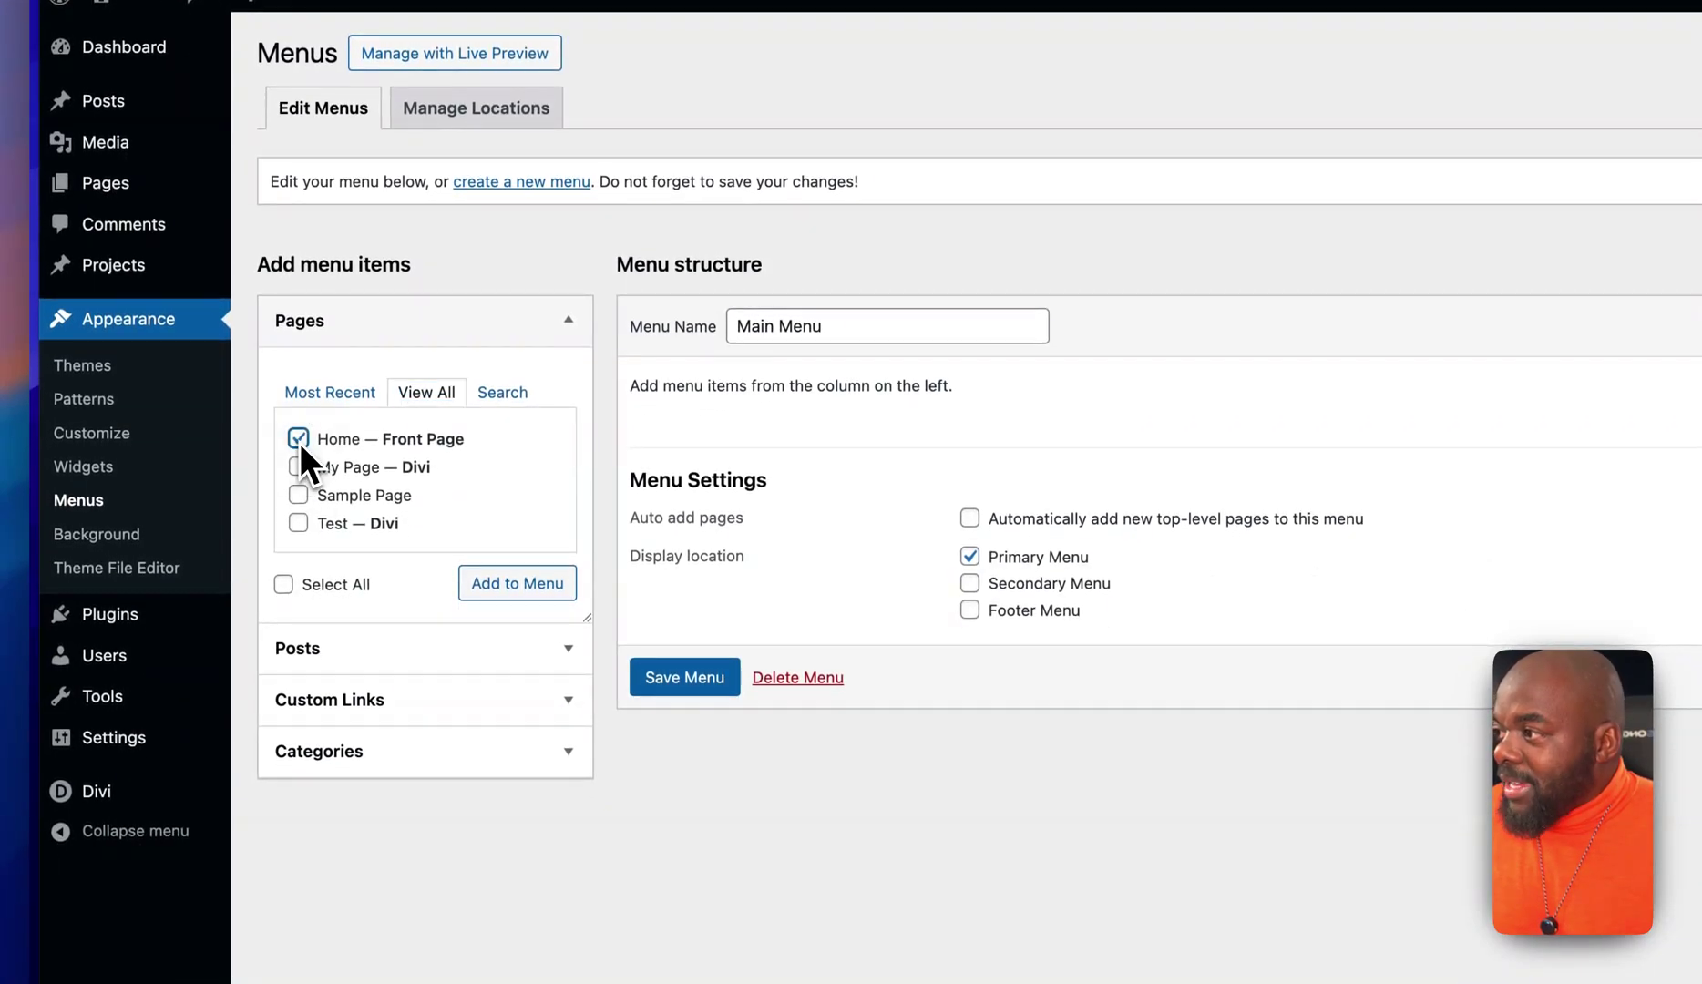
click(297, 524)
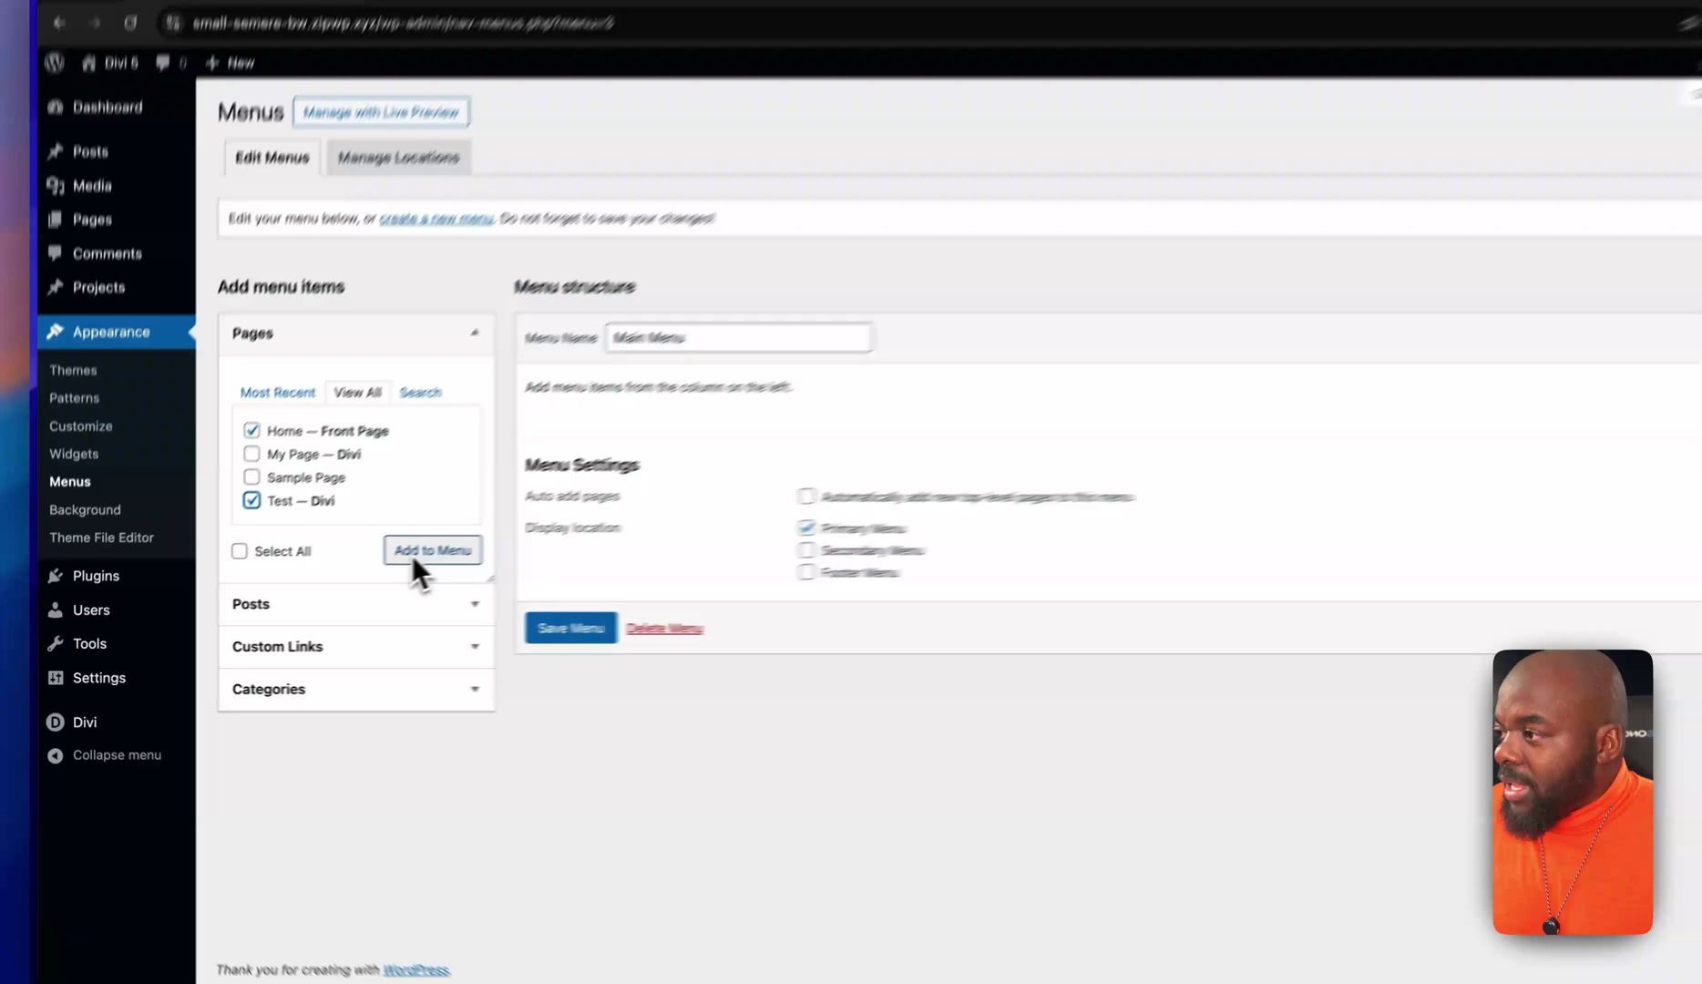
click(377, 568)
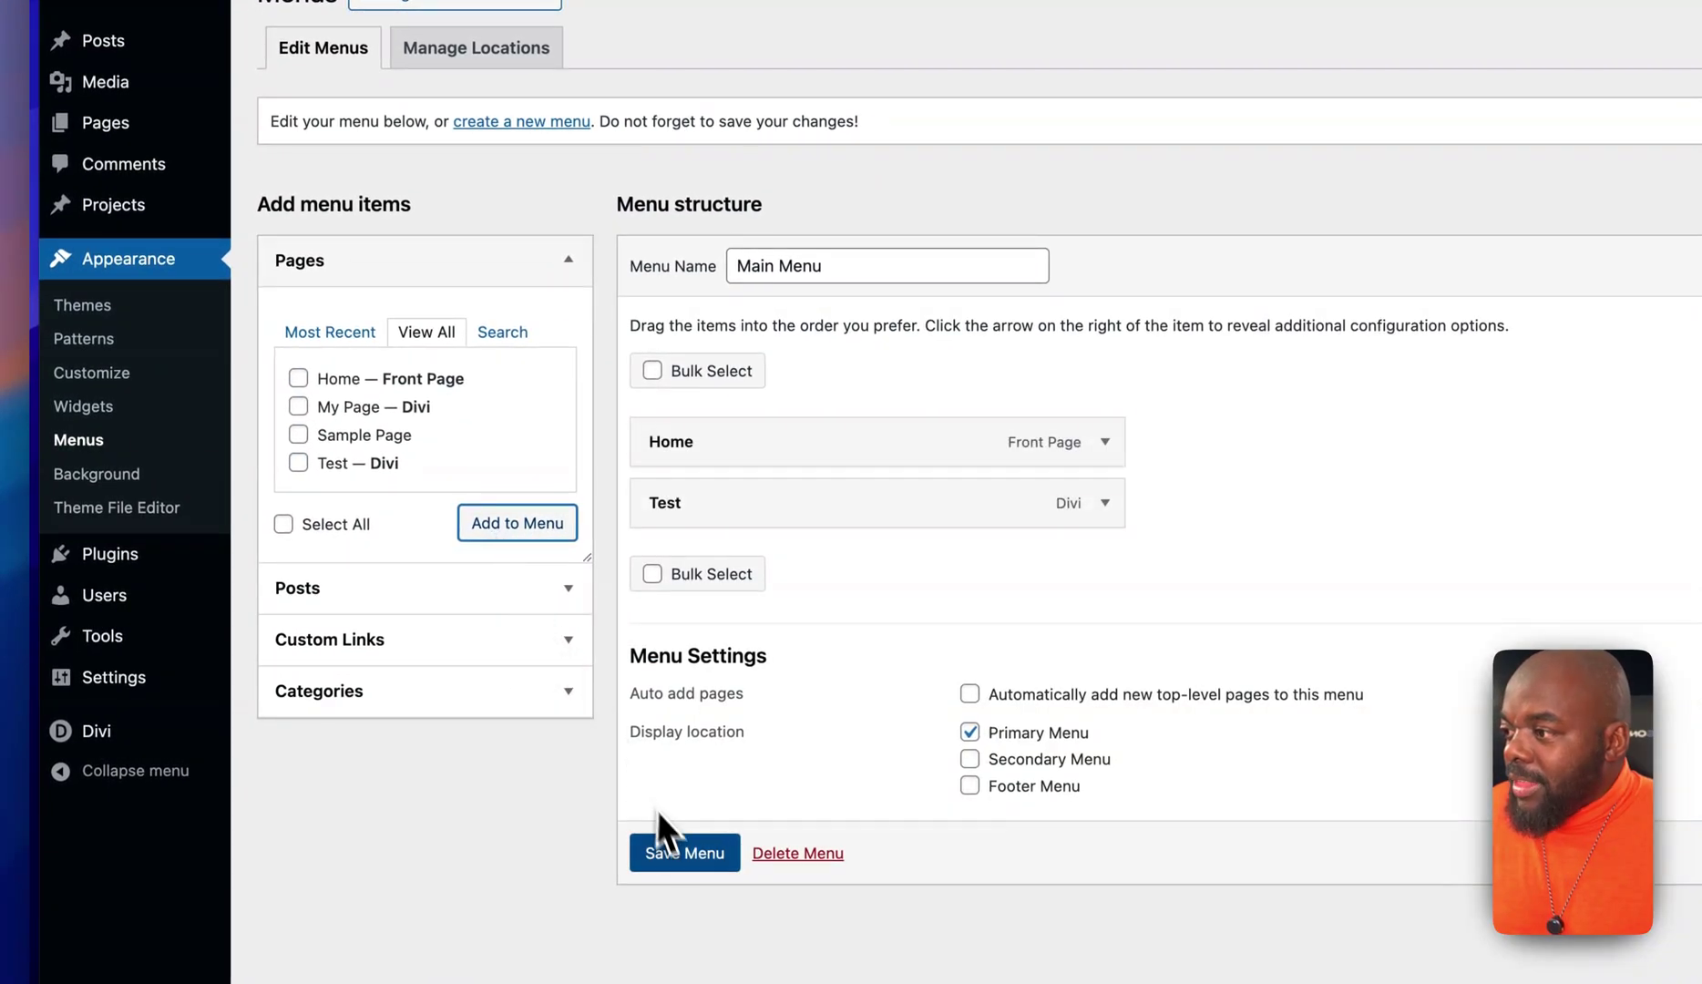
click(675, 857)
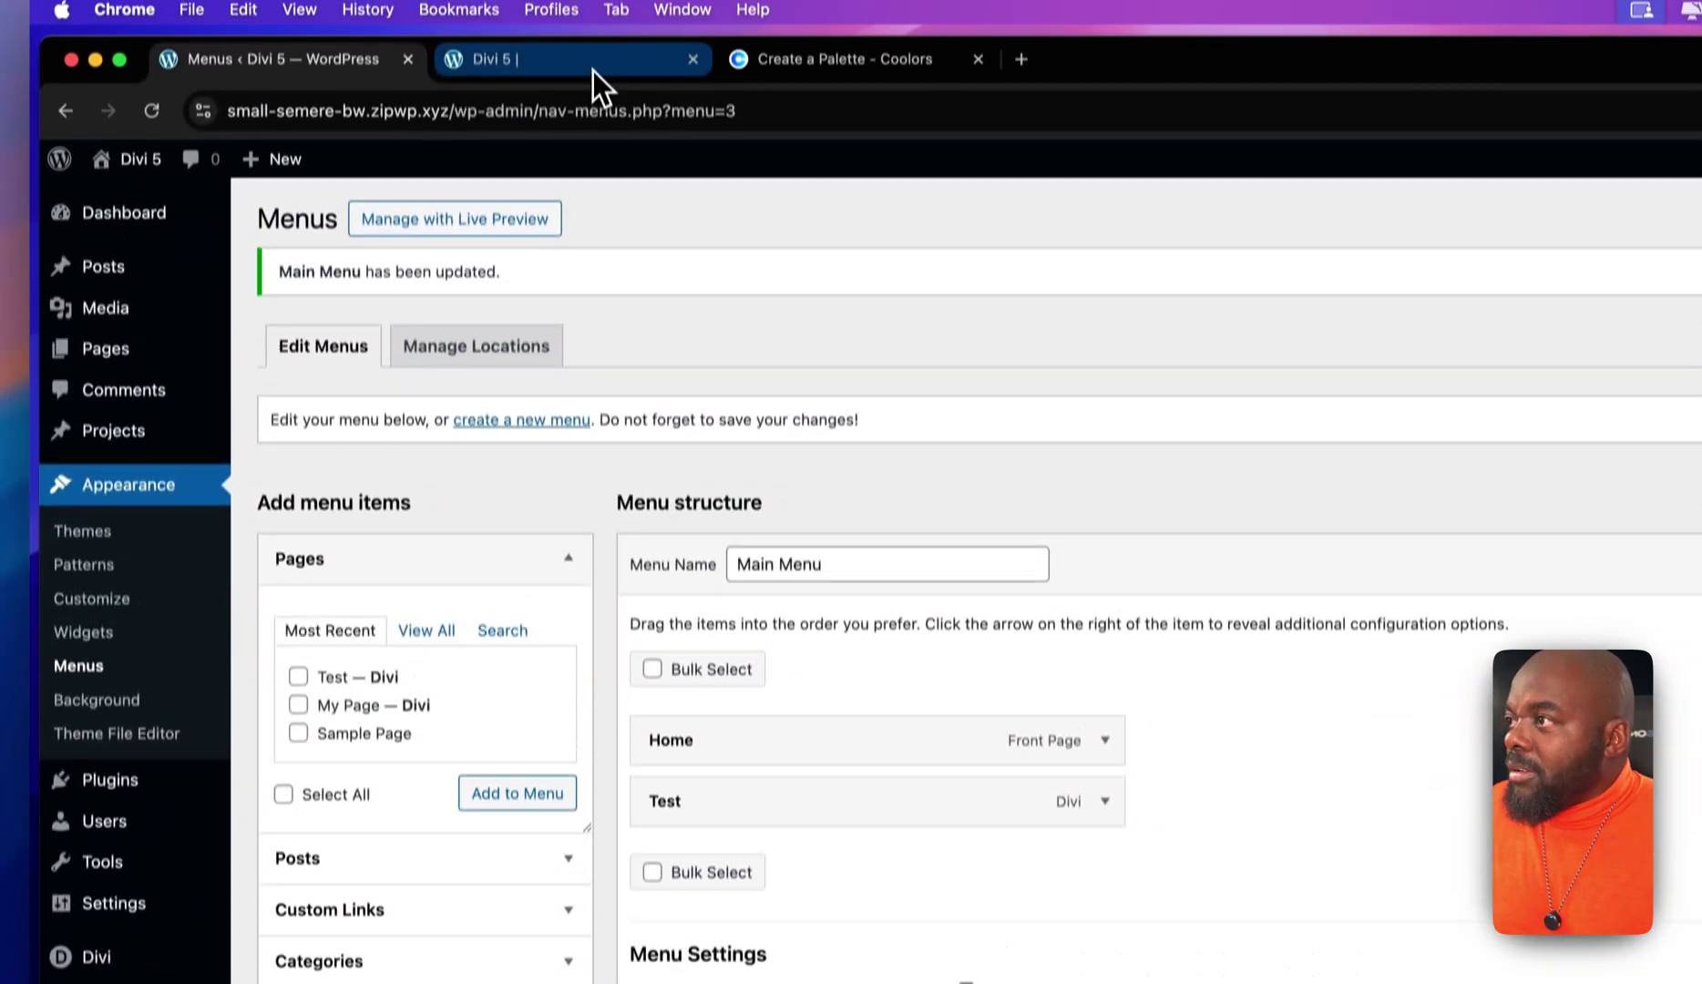
click(592, 73)
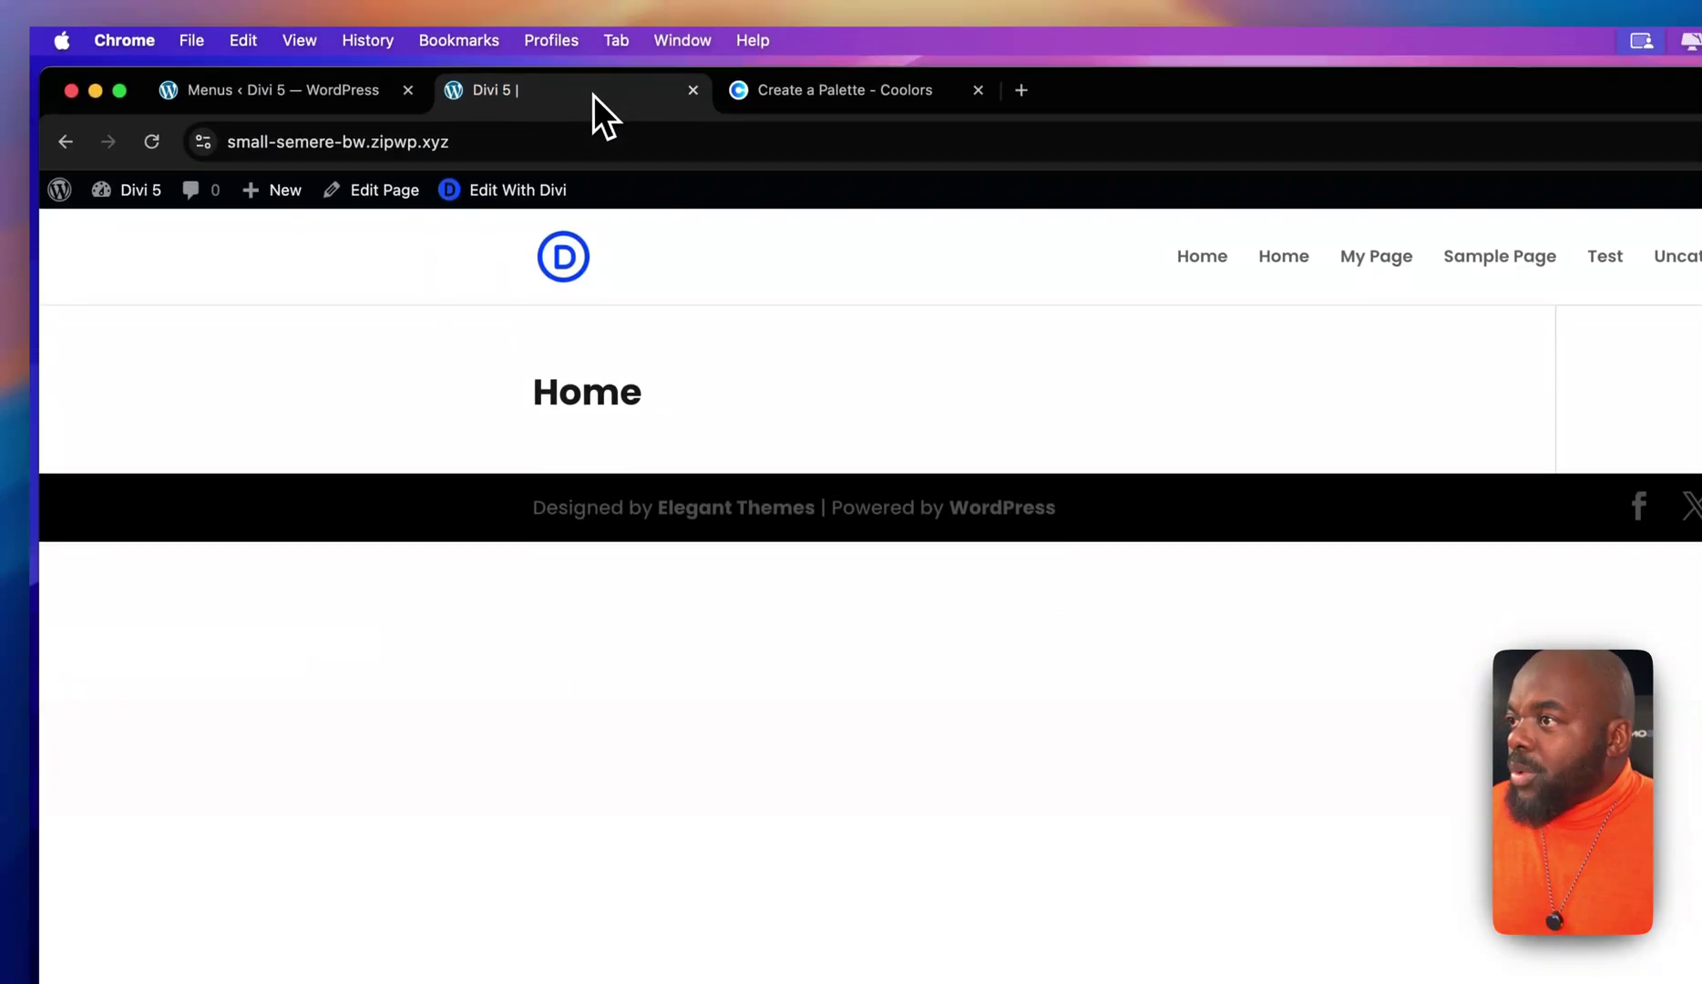
click(153, 145)
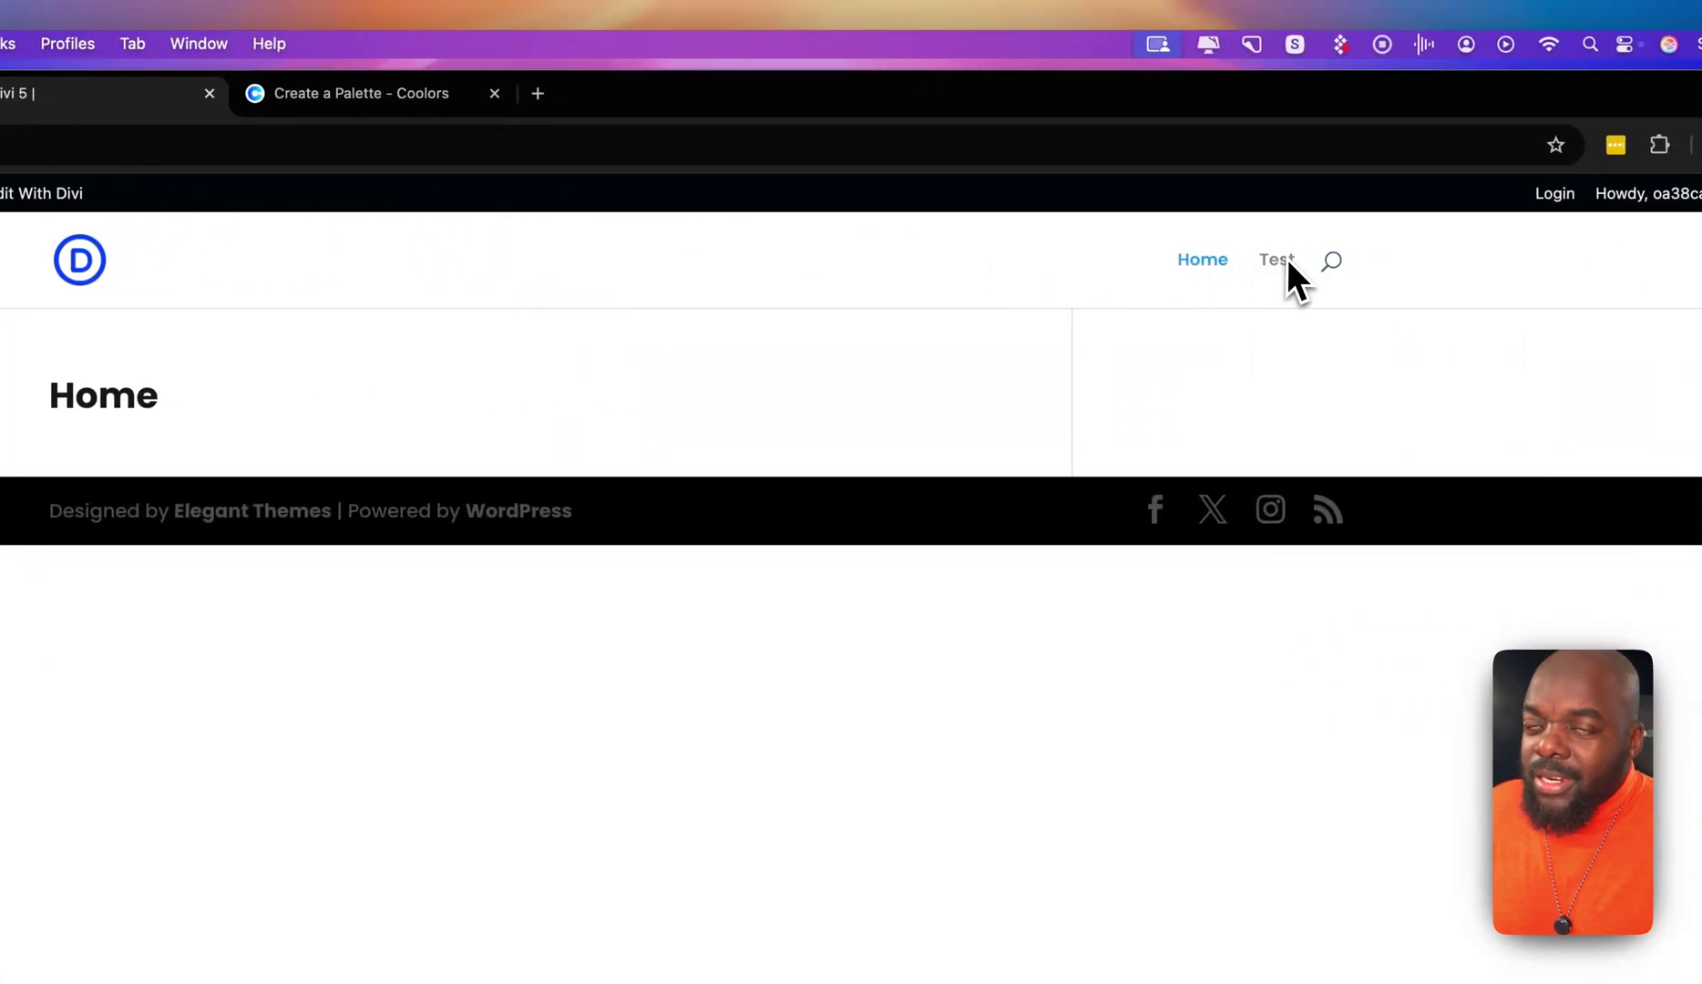
Reorder Main Menu so that Test comes before Home, and save the menu.
click(335, 78)
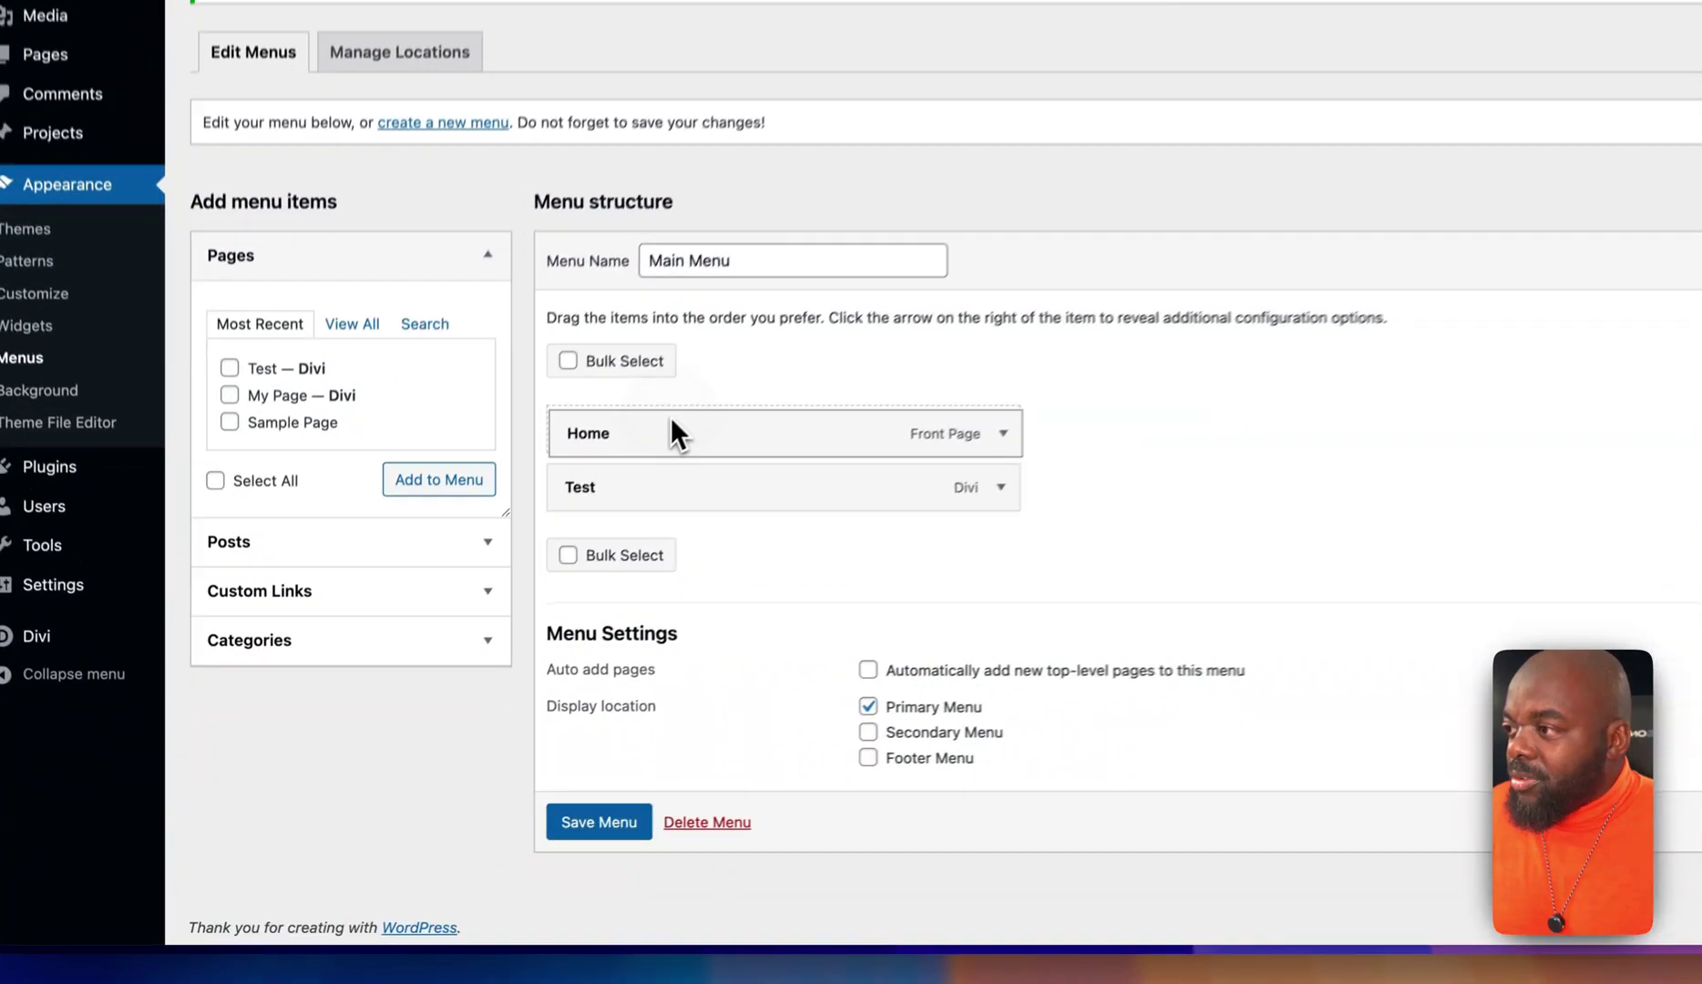
mouse_move(552, 562)
mouse_down()
mouse_move(553, 616)
mouse_move(550, 595)
mouse_up()
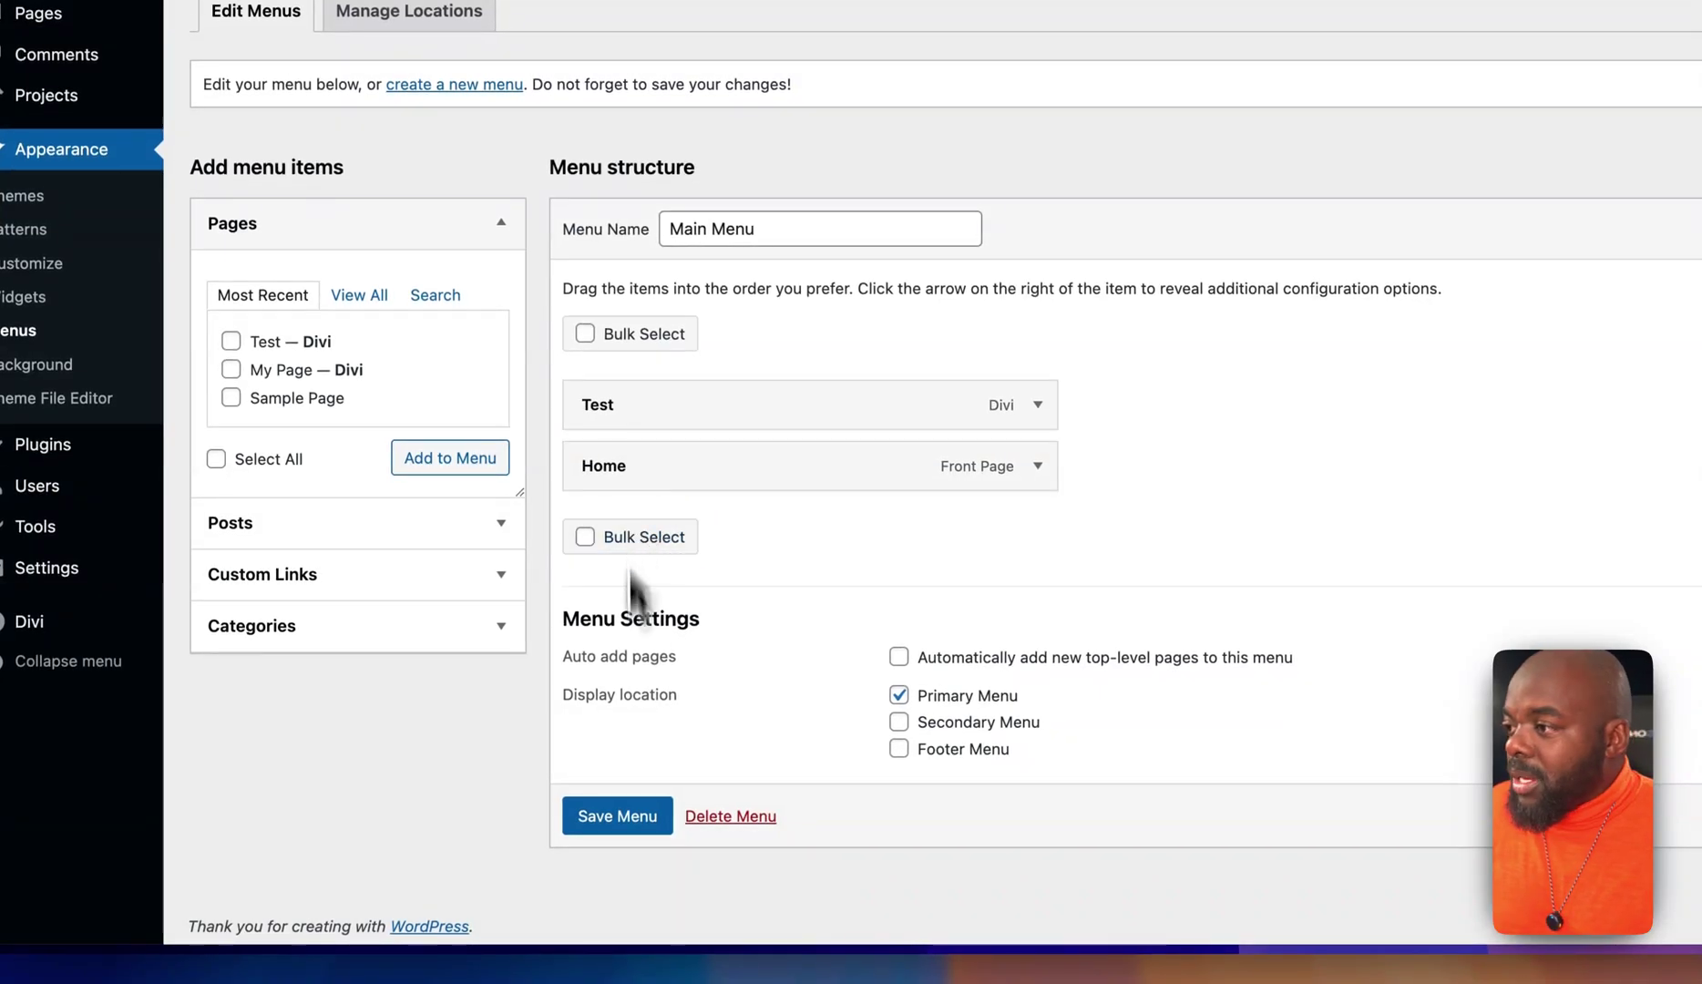
click(633, 817)
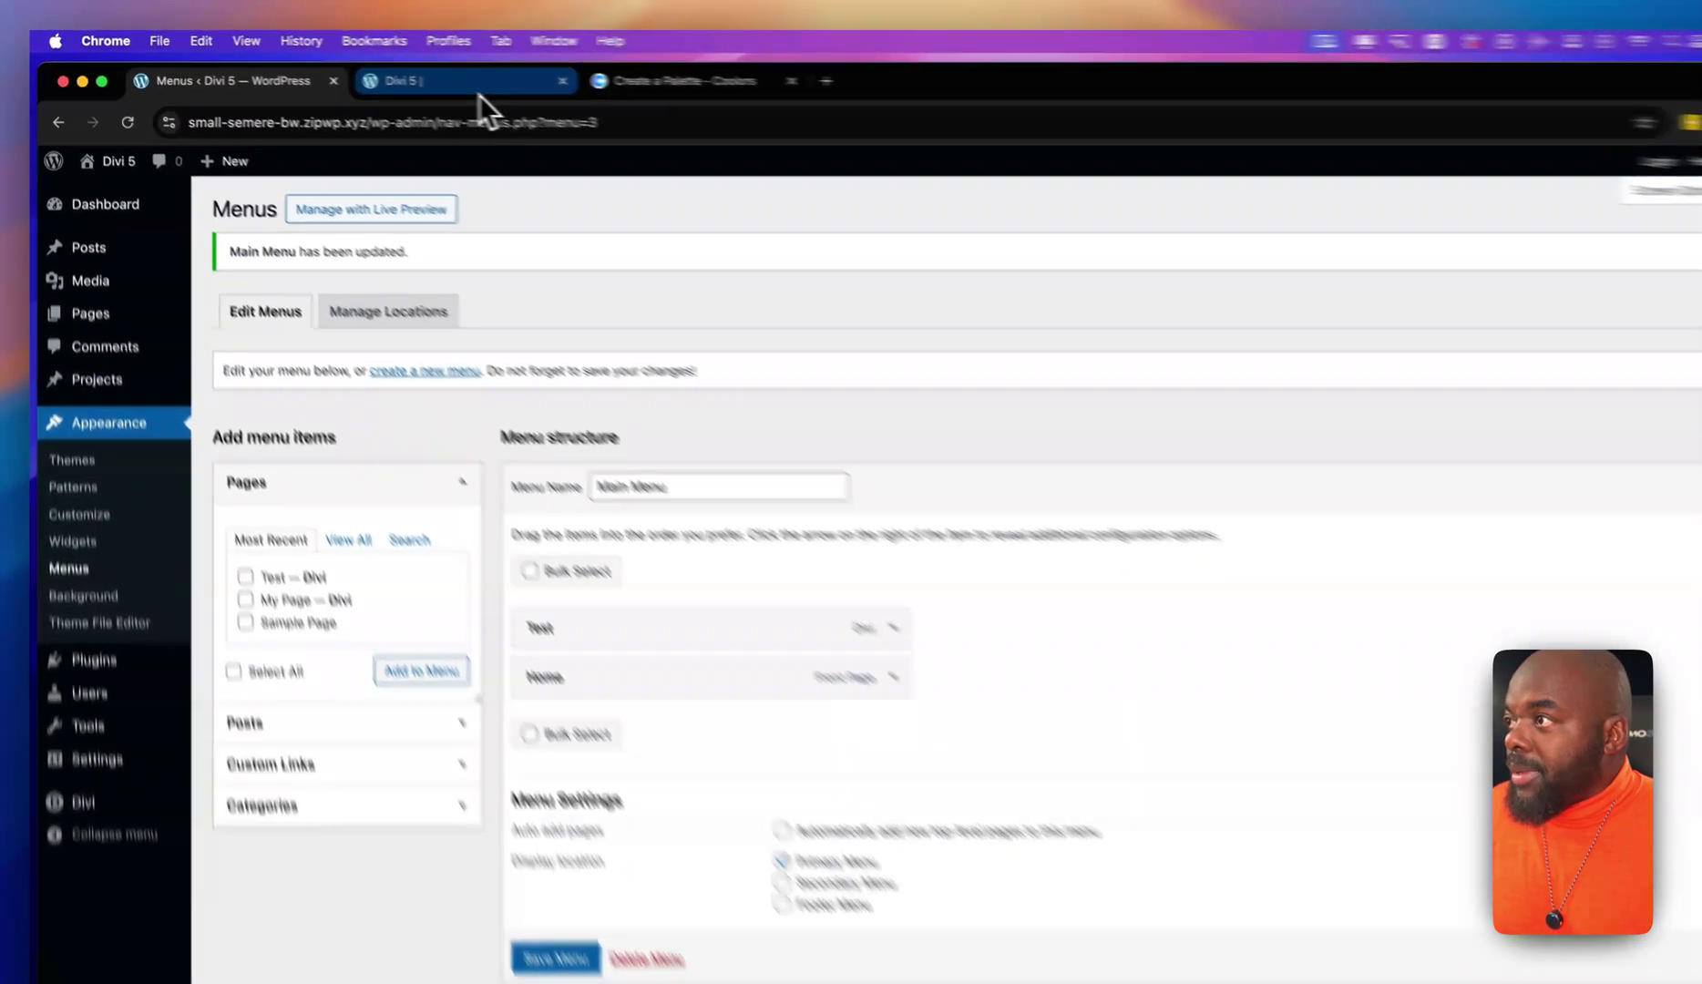
Refresh the site's homepage to check the order of its navigation items, and return to the Menus page.
click(408, 79)
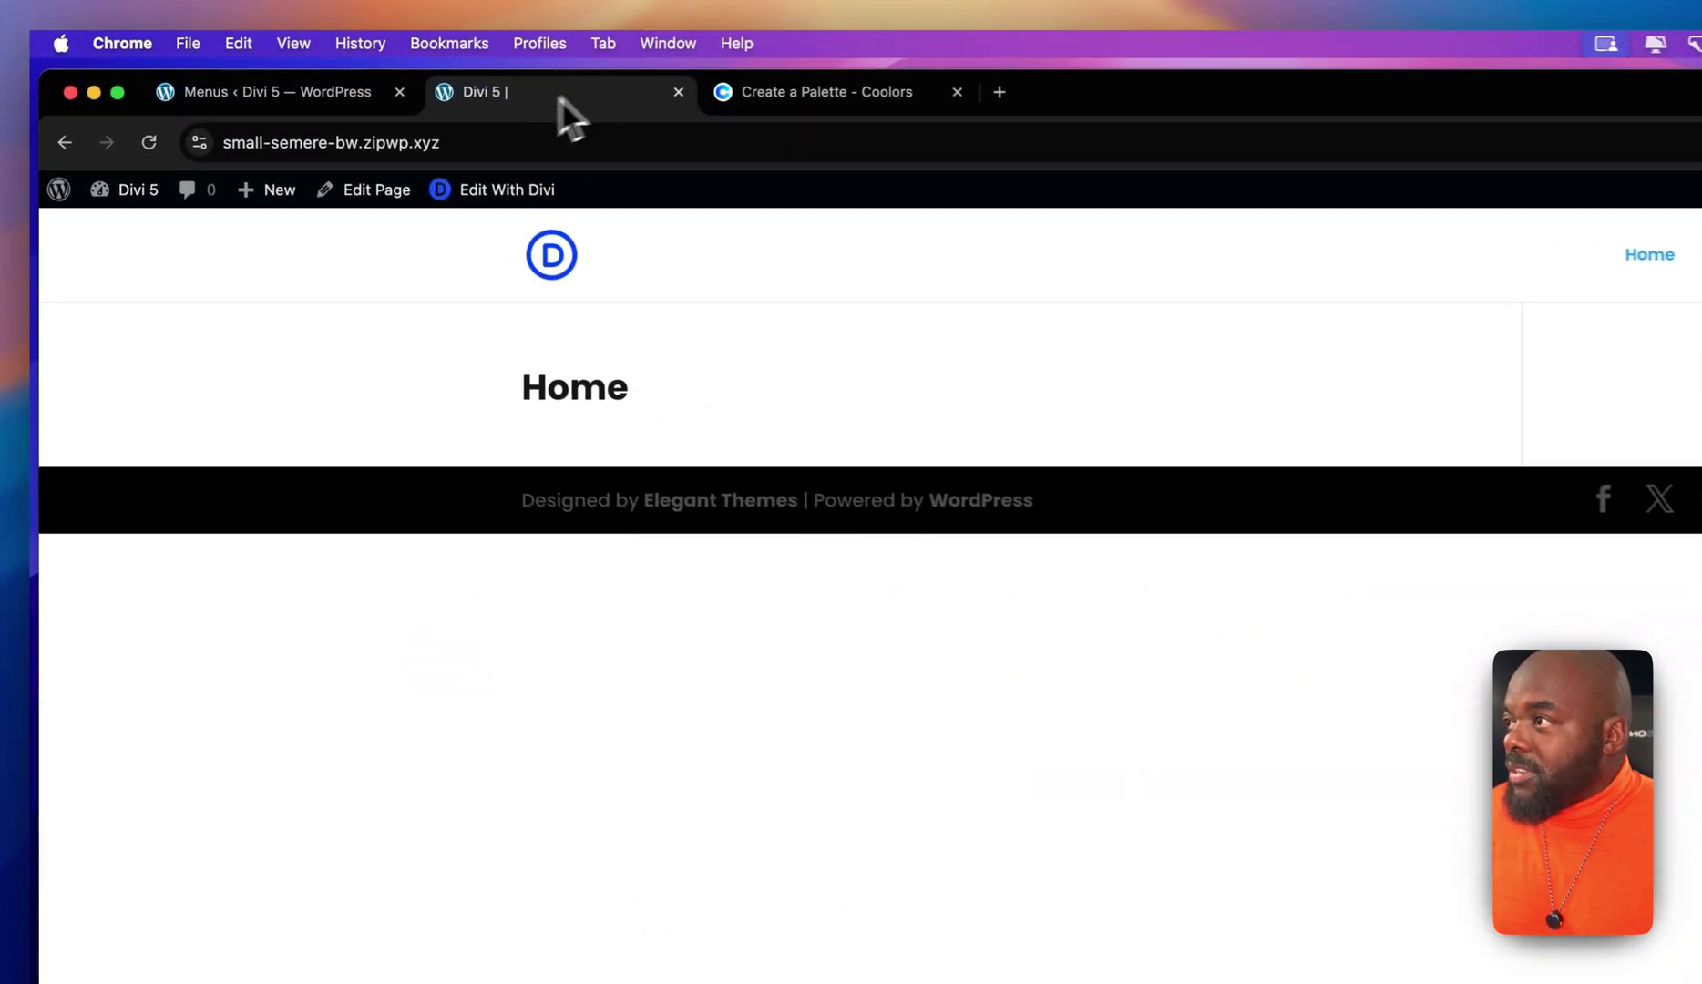
click(149, 143)
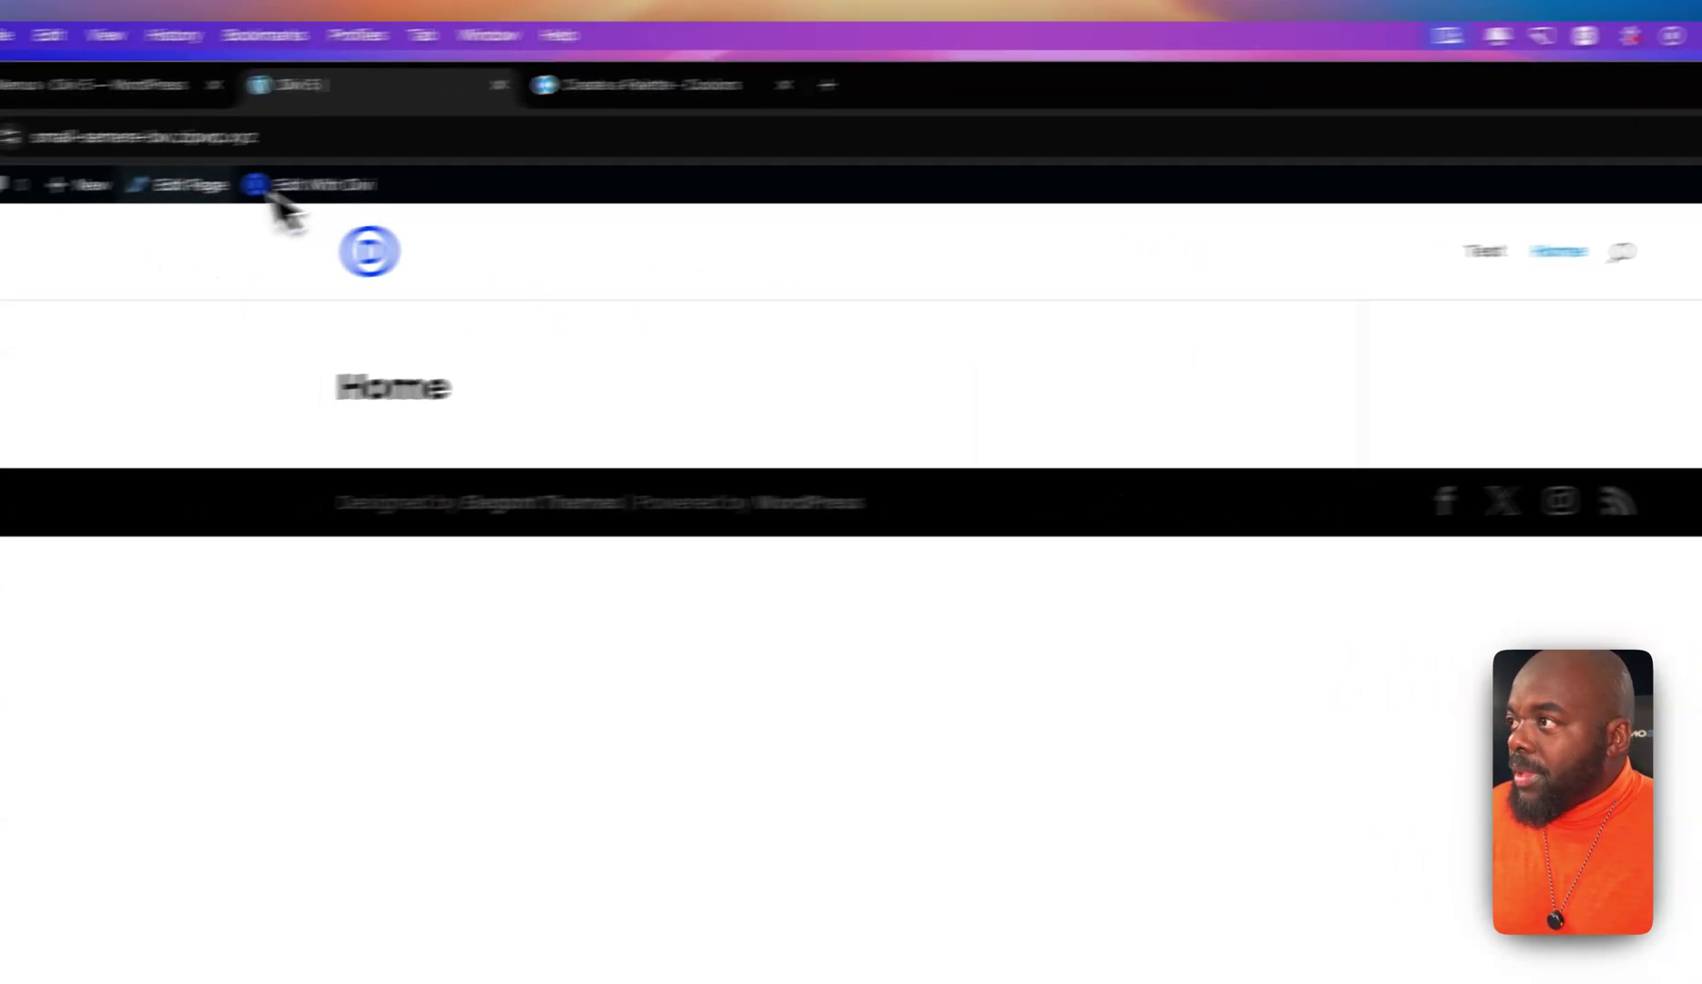
click(180, 84)
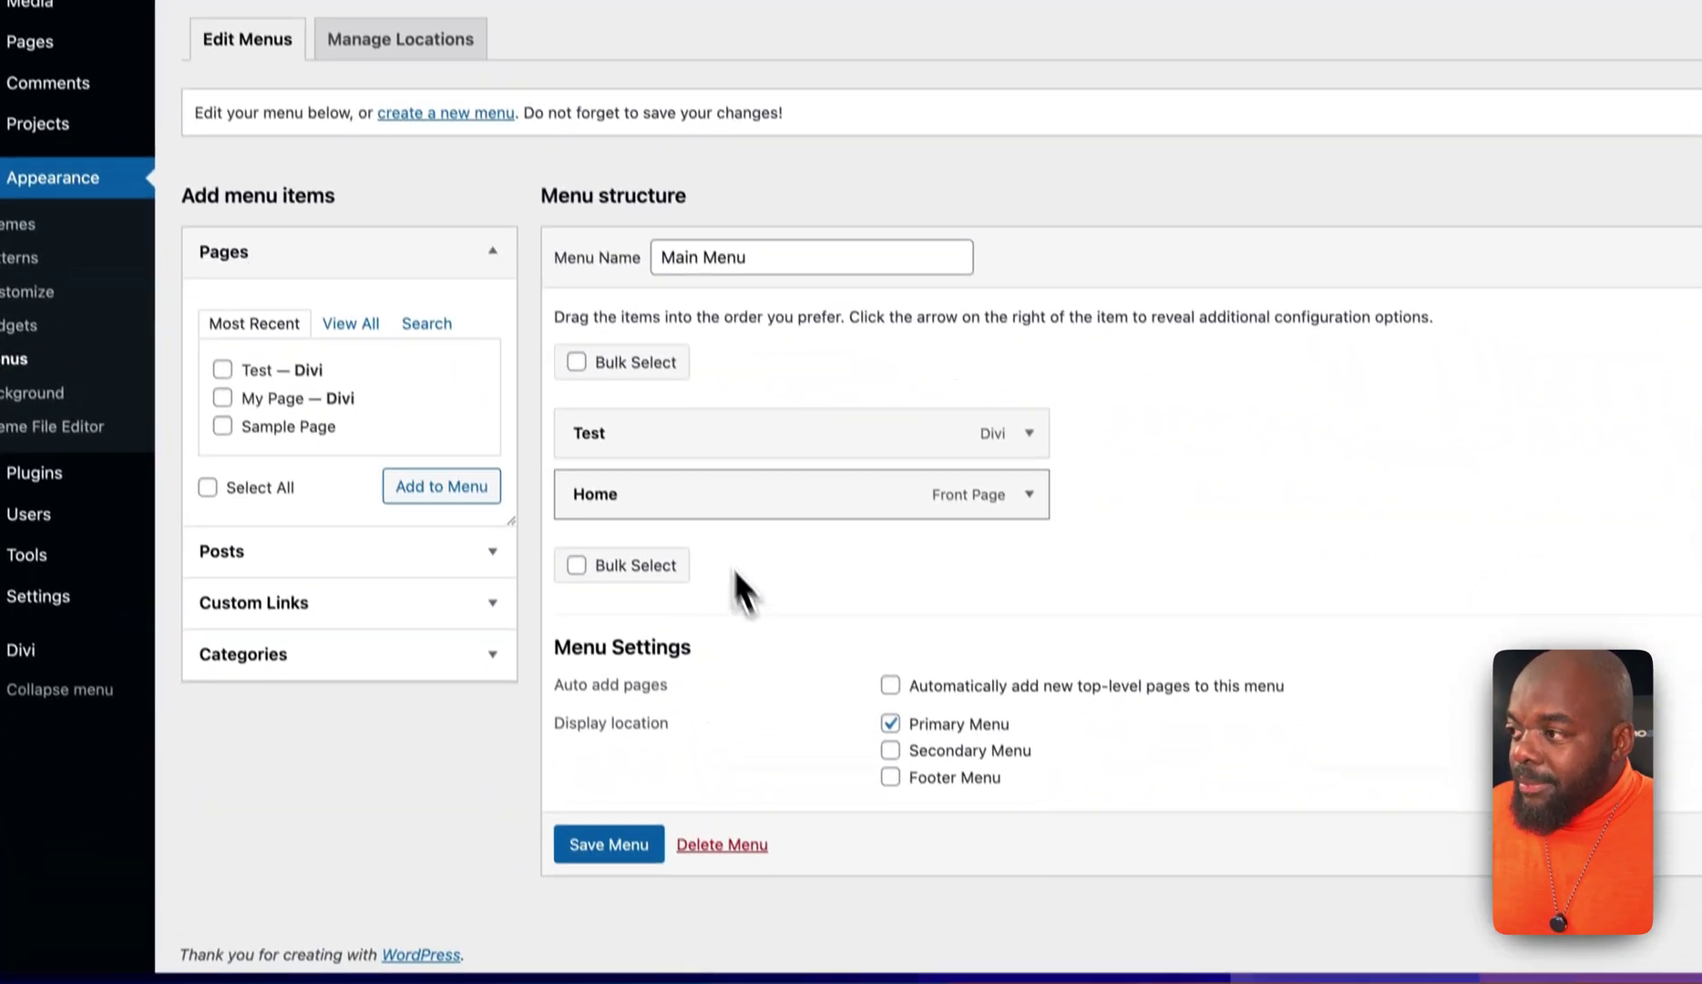
Nest Test as a sub item under Home in Main Menu, save it, and check the dropdown on the refreshed homepage.
drag(648, 428, 621, 468)
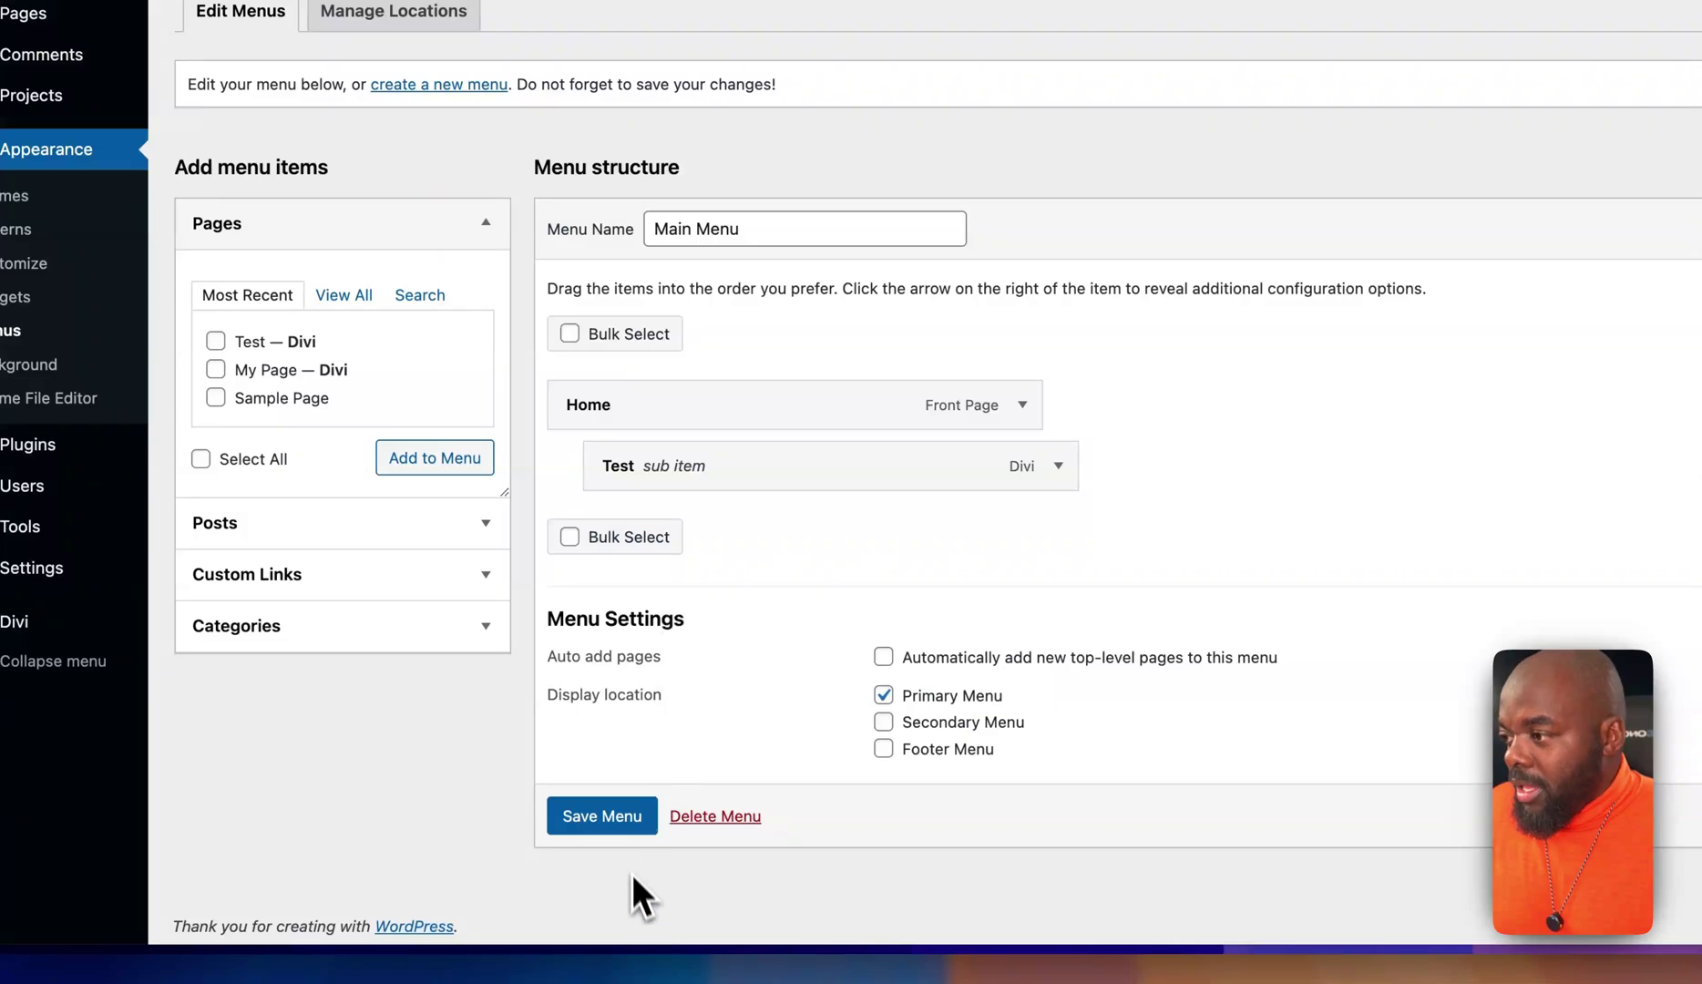
click(614, 818)
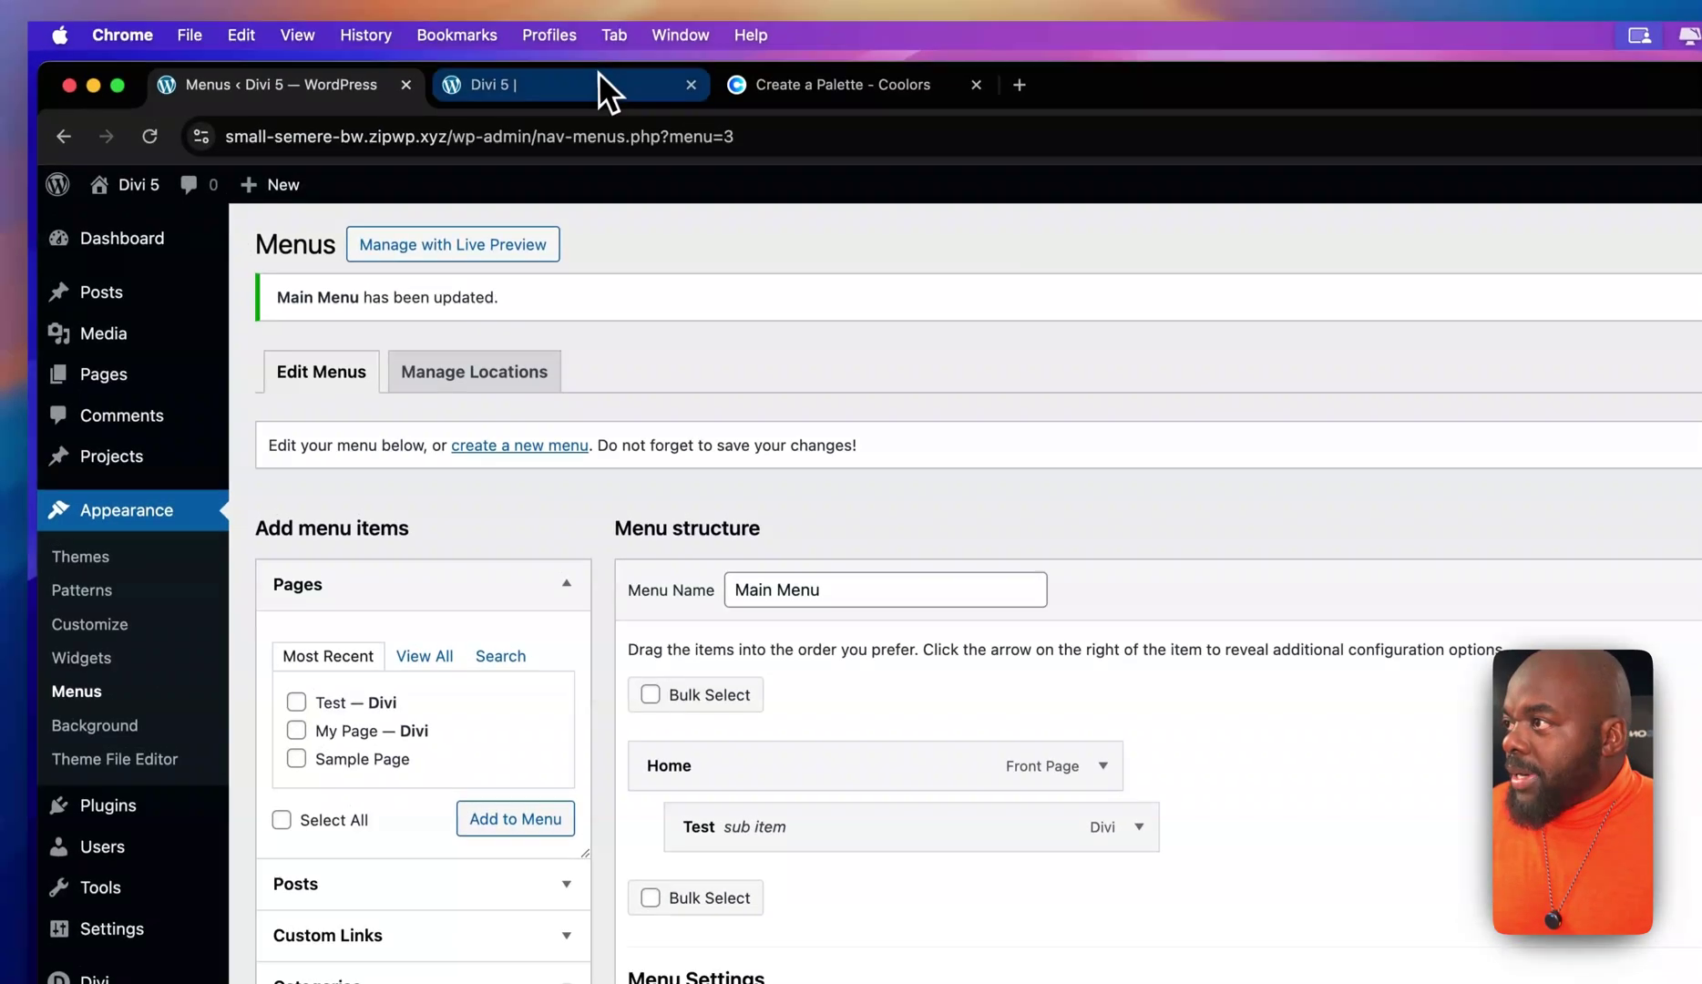
click(596, 82)
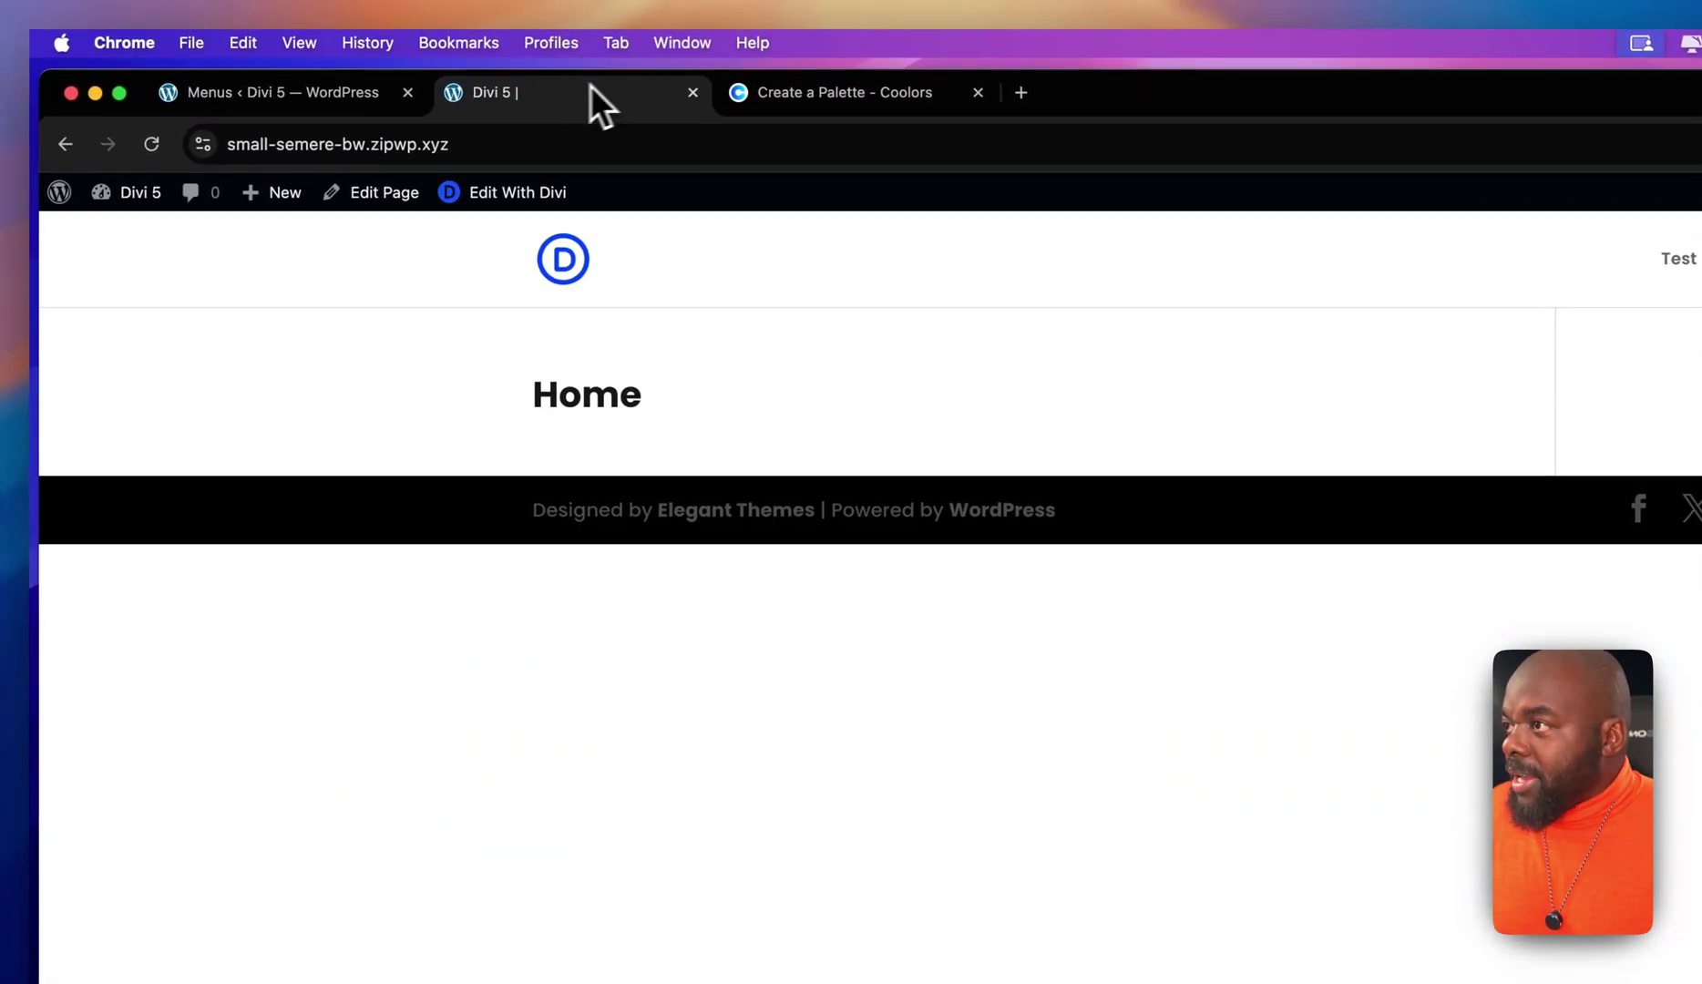
click(153, 146)
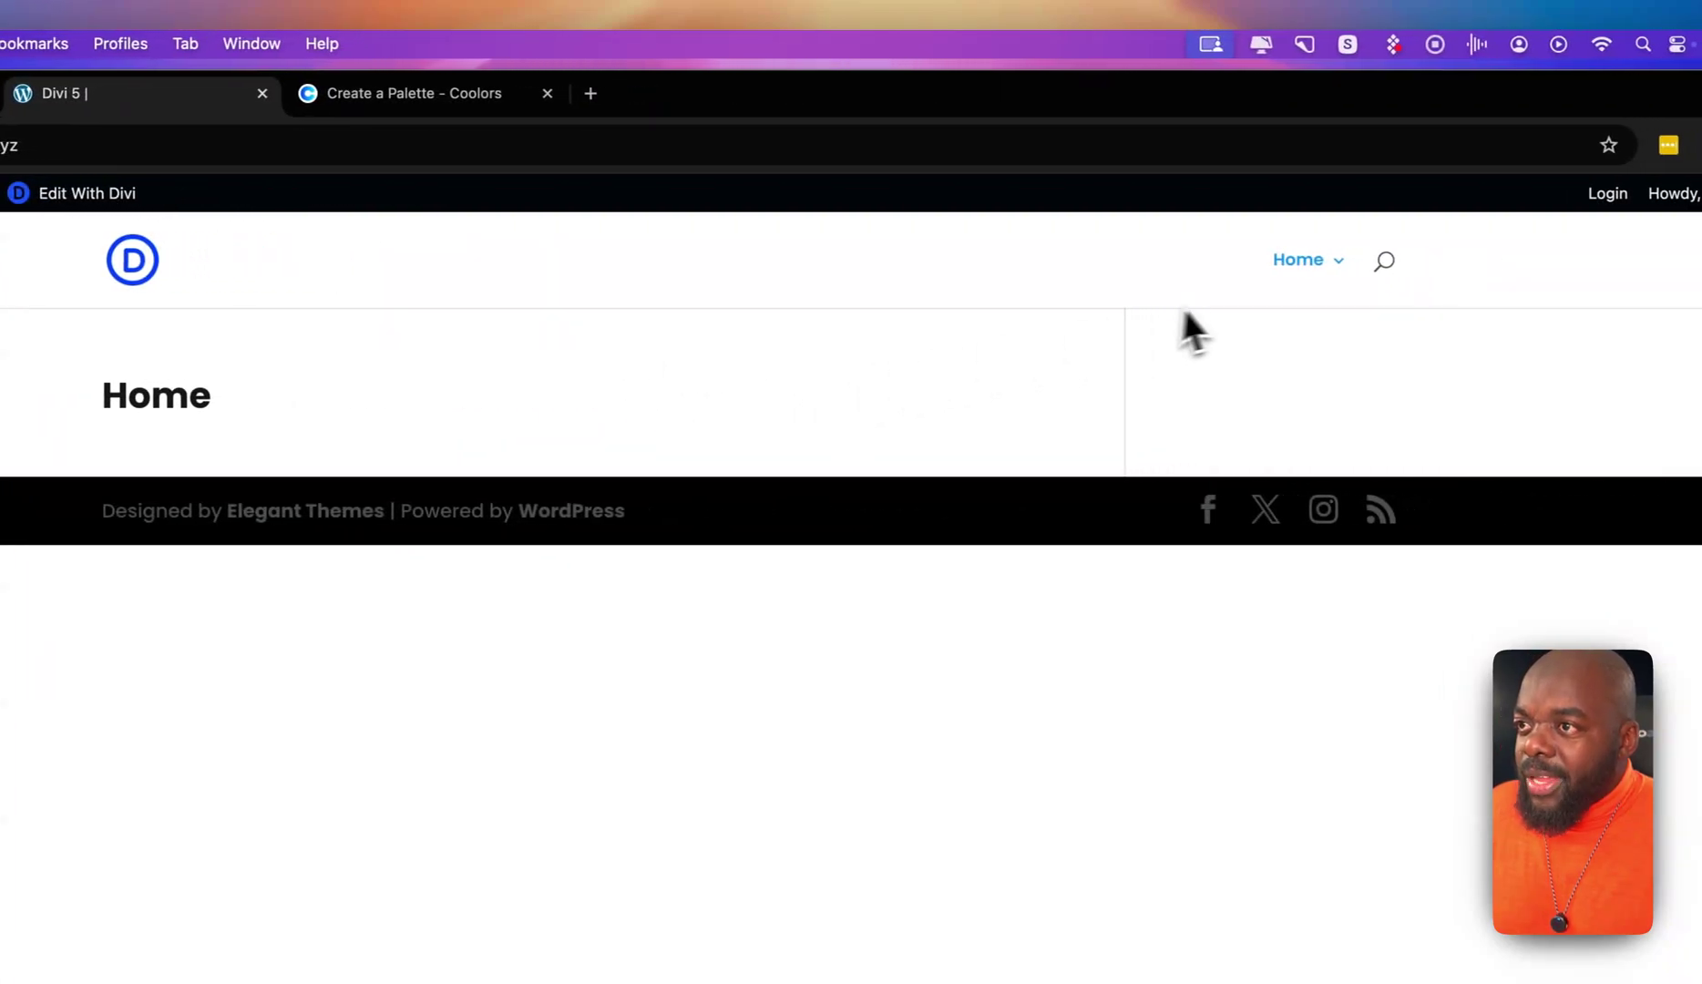
mouse_move(1410, 265)
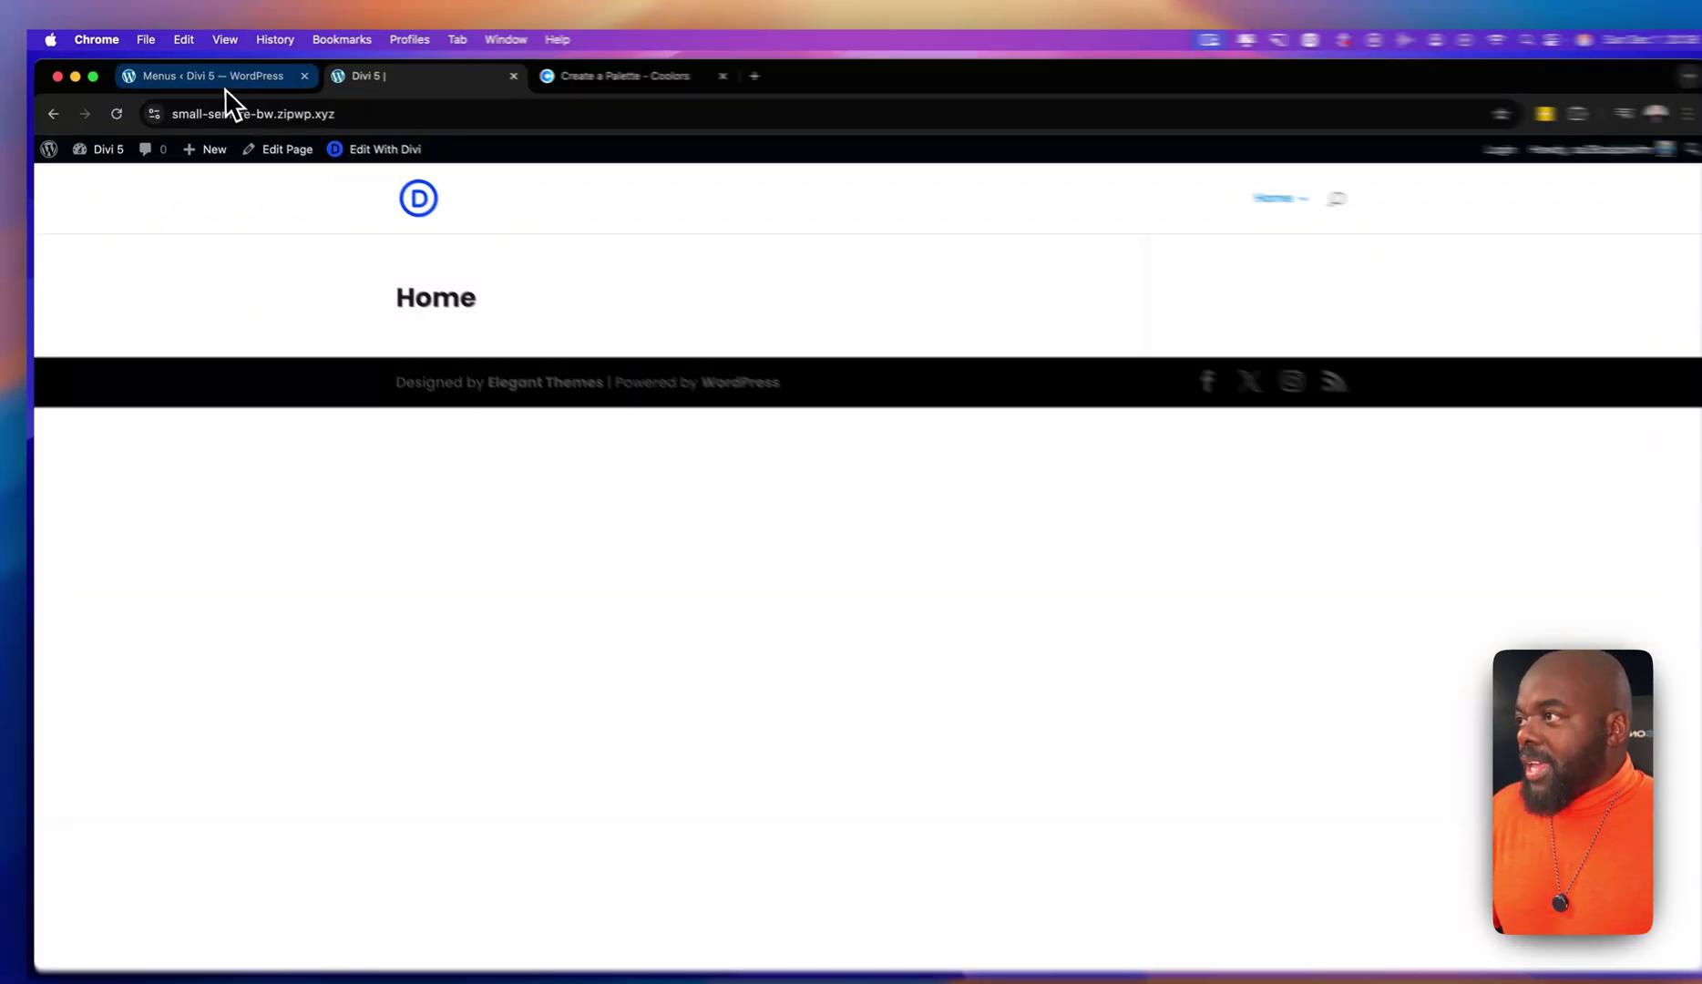
click(232, 77)
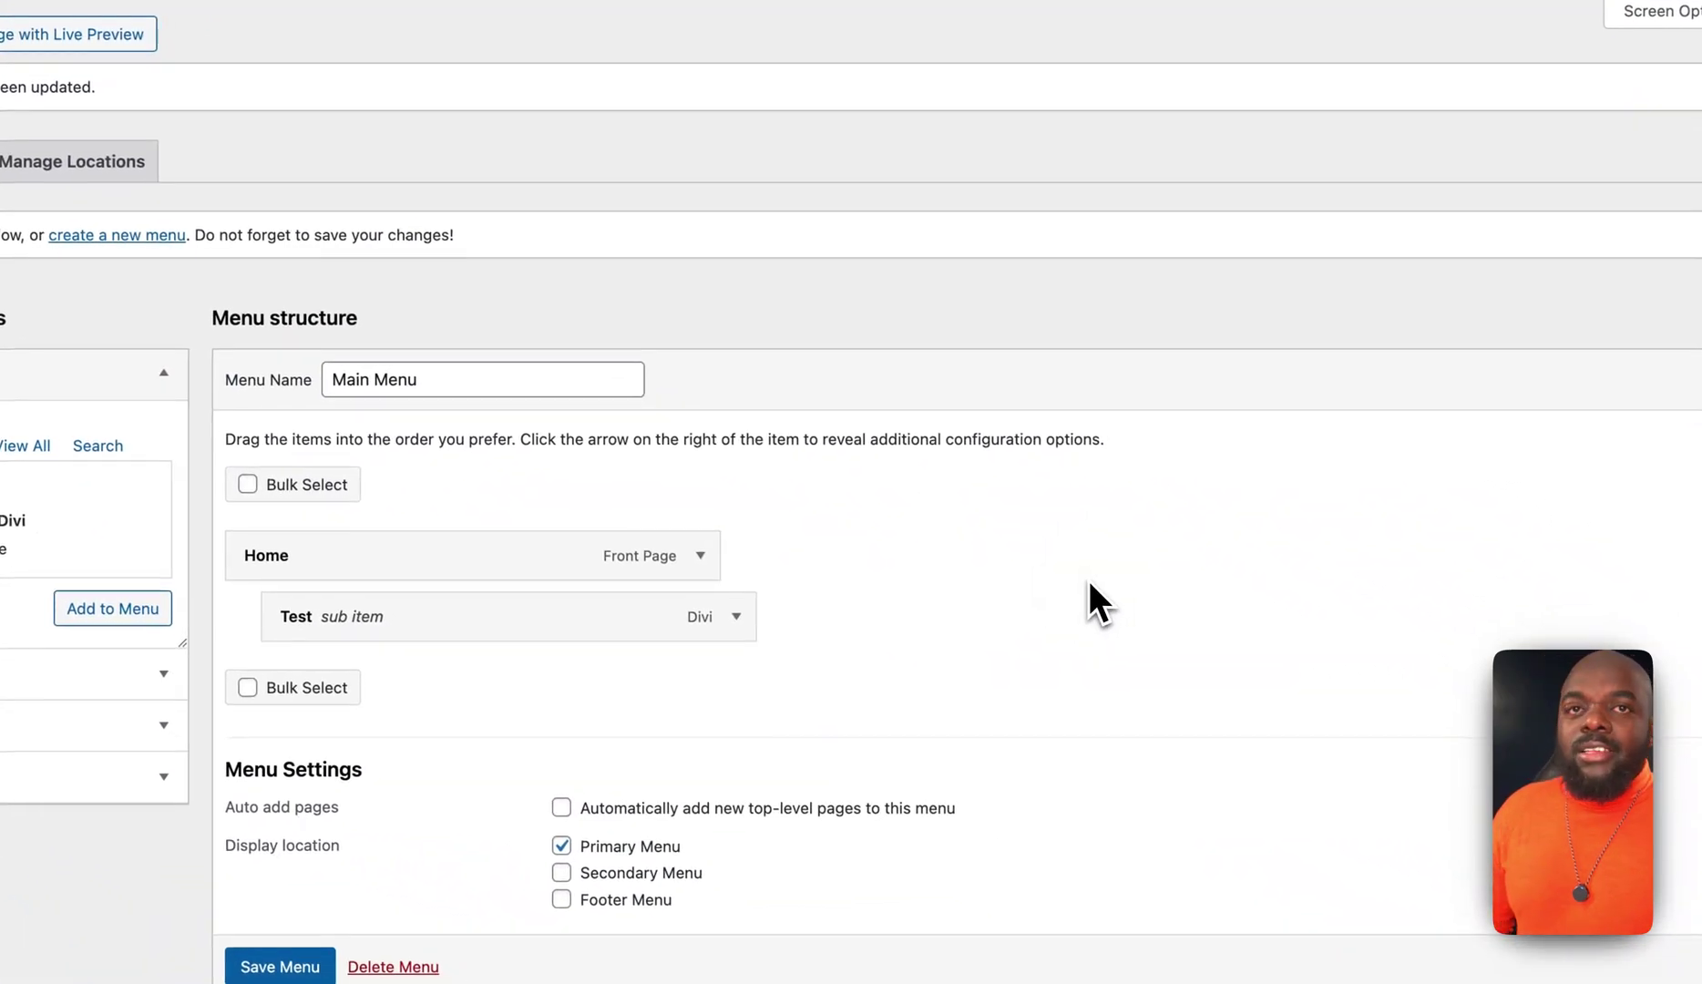